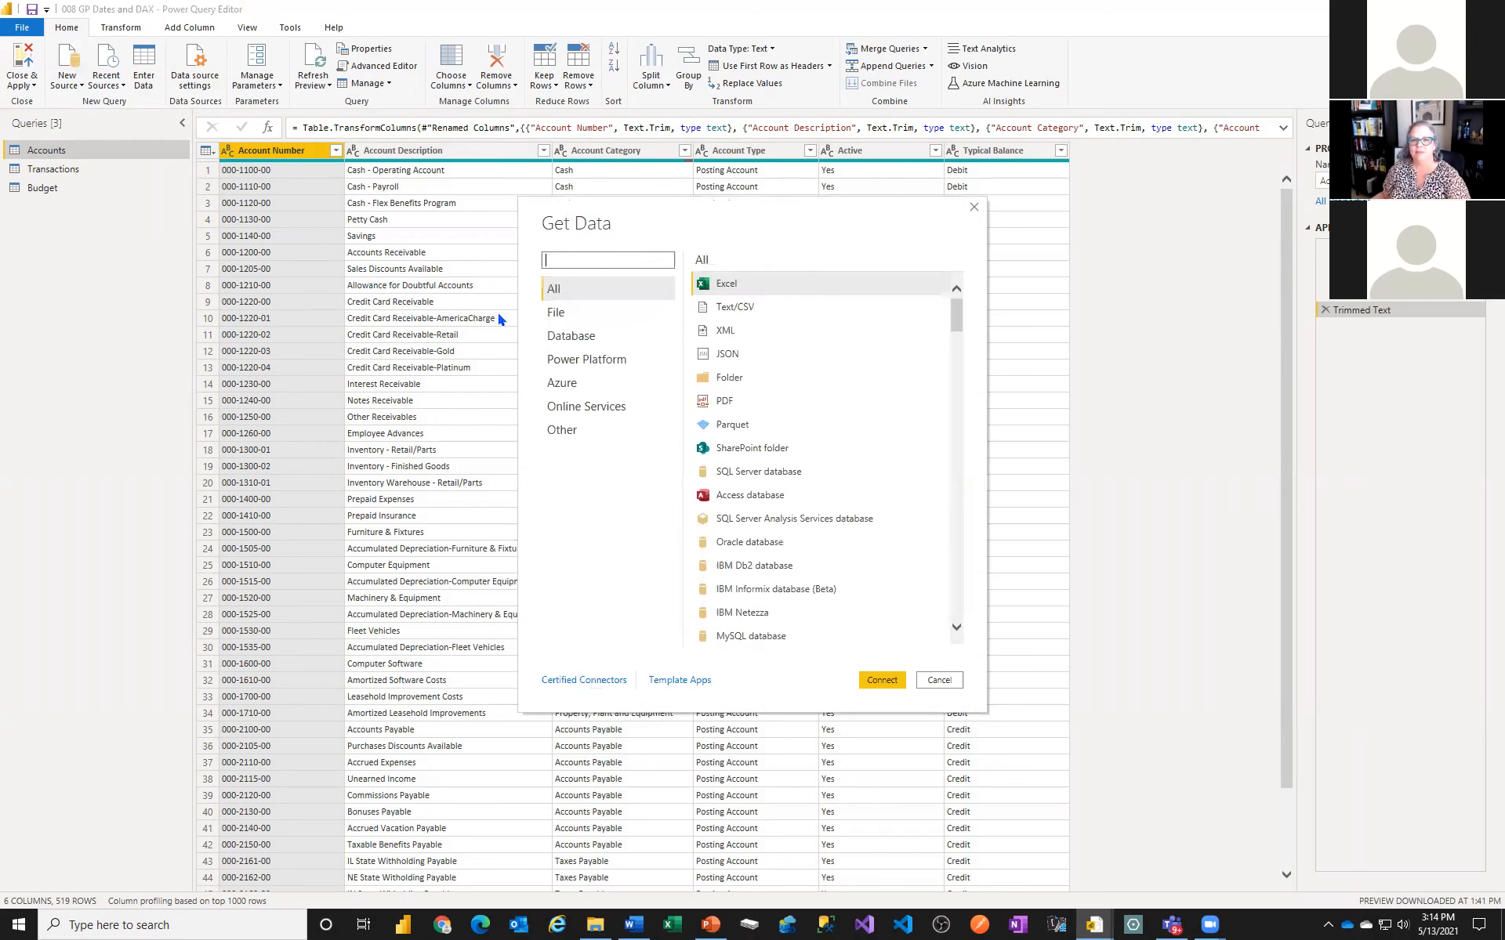
Connect to the SQL Server database "two" on server "busybee" in Import mode
left_click(570, 335)
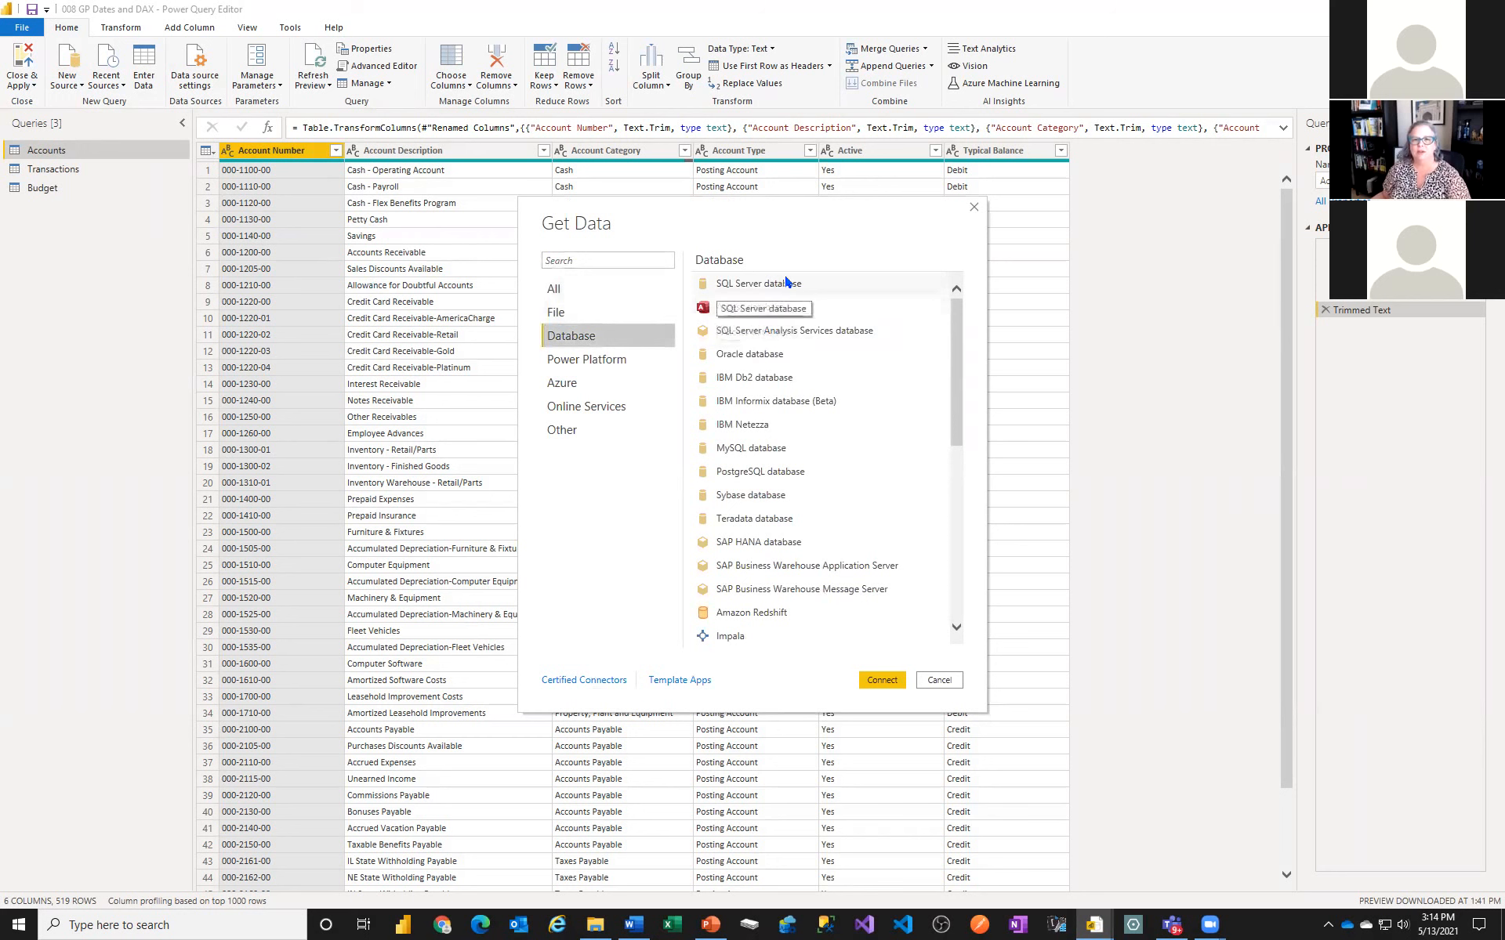
left_click(882, 679)
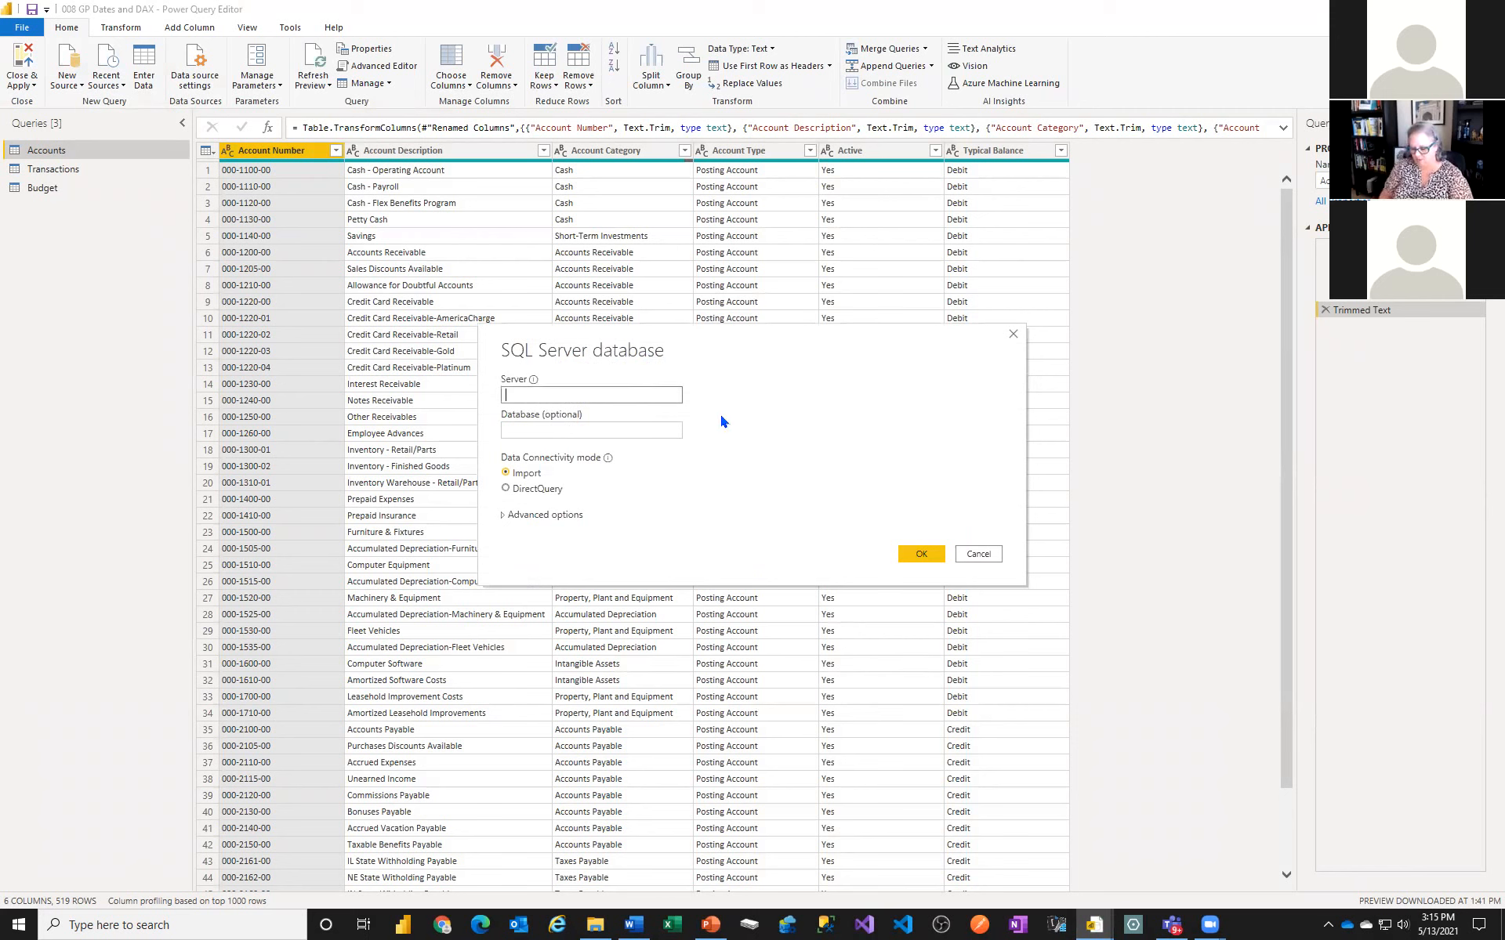
type("busybee")
key("Tab")
type("two")
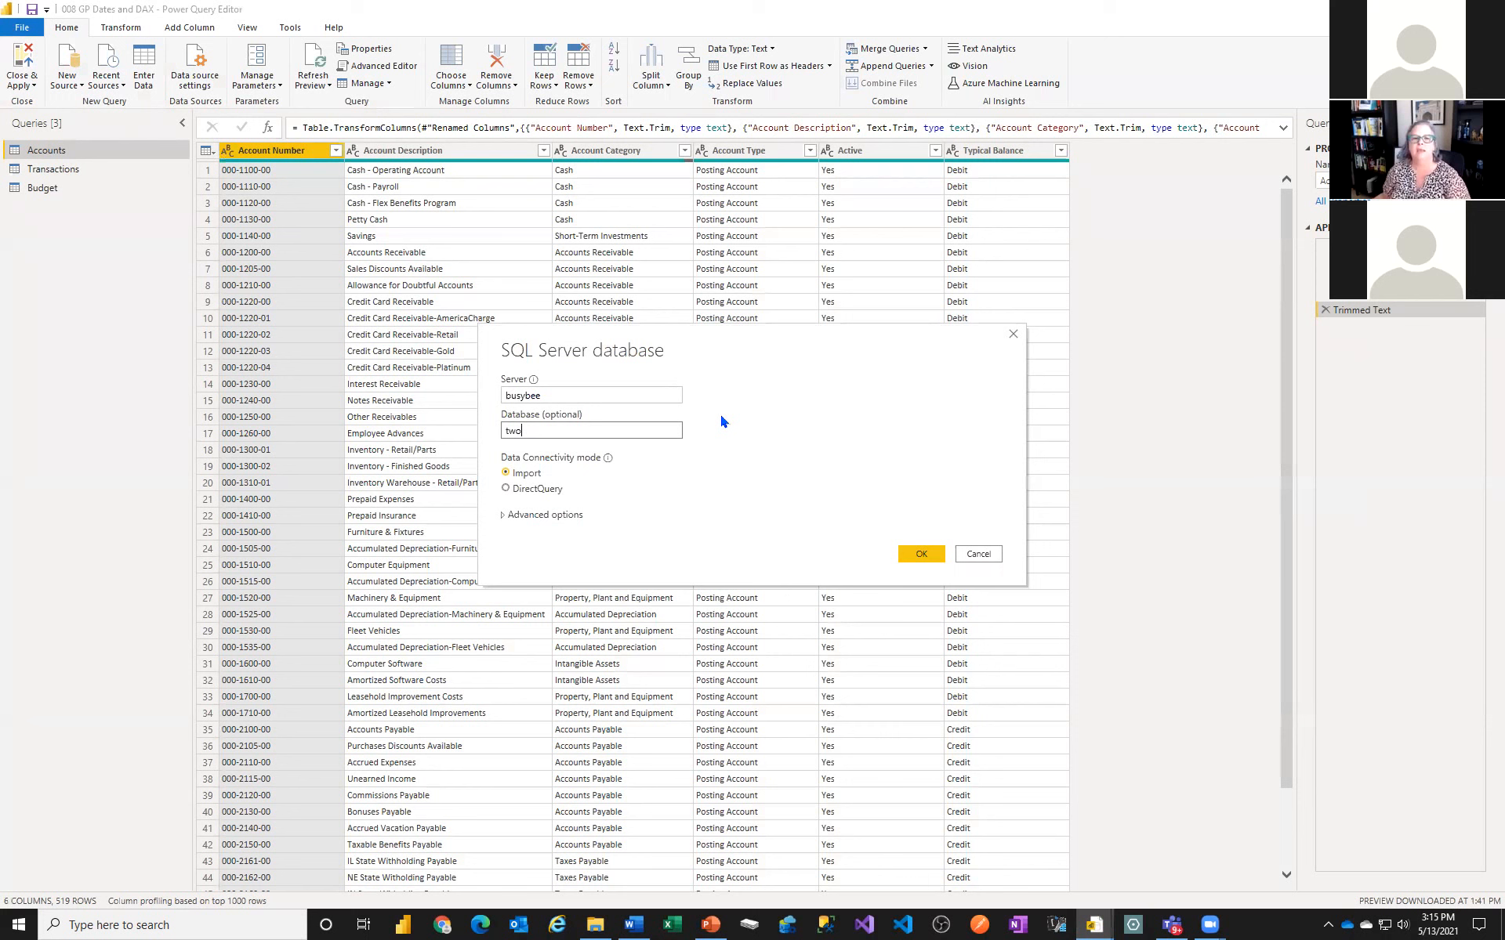
left_click(911, 552)
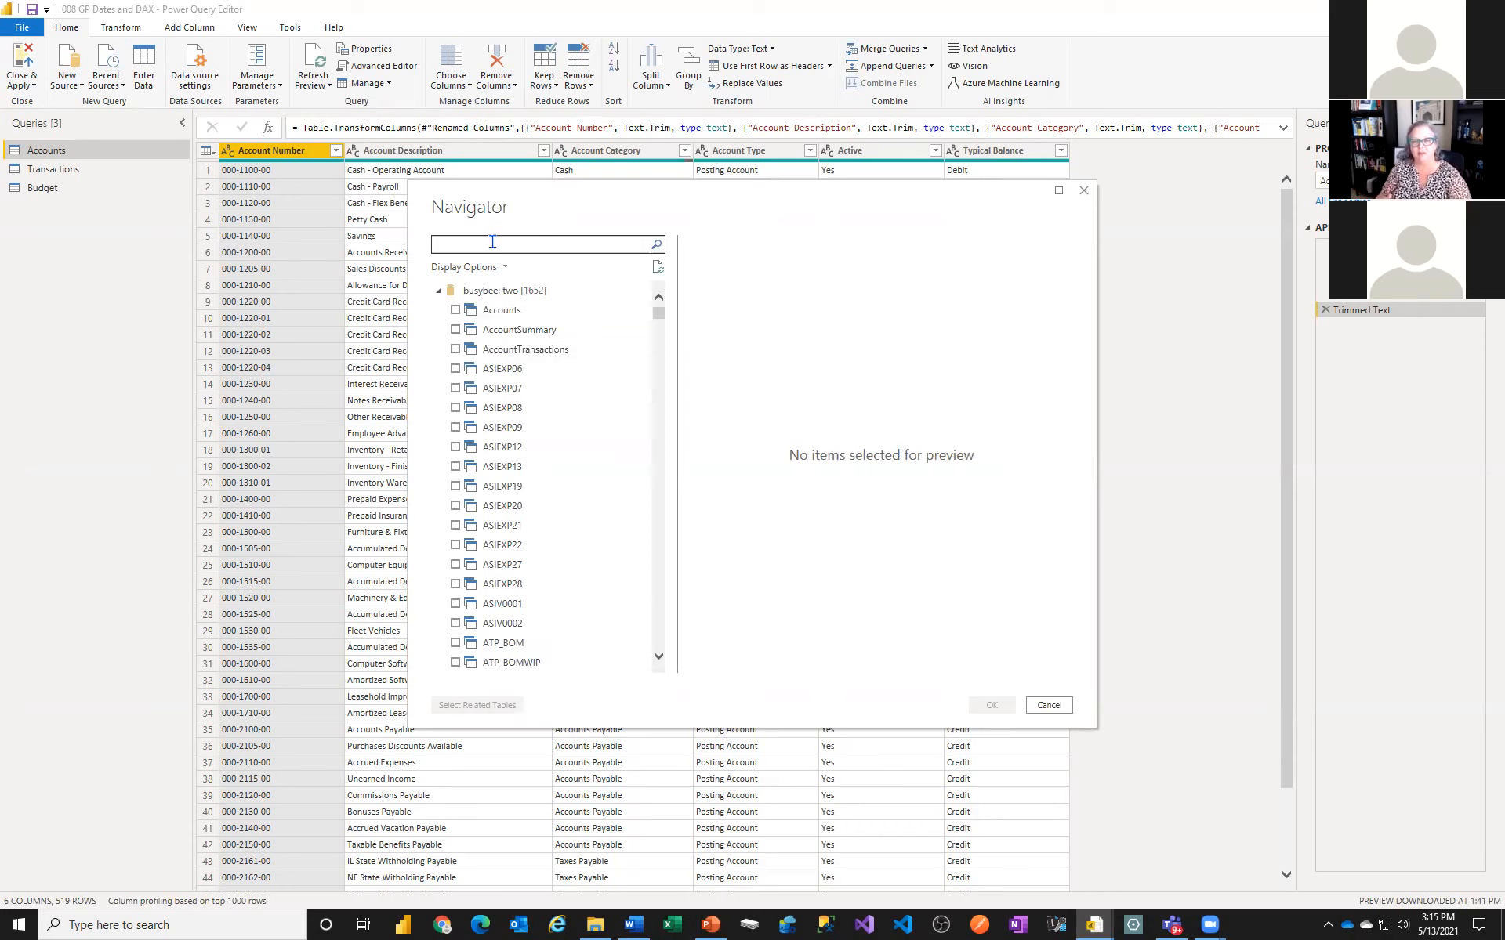
Search the database's tables for "sy4" and preview the contents of SY40100
type("sy4")
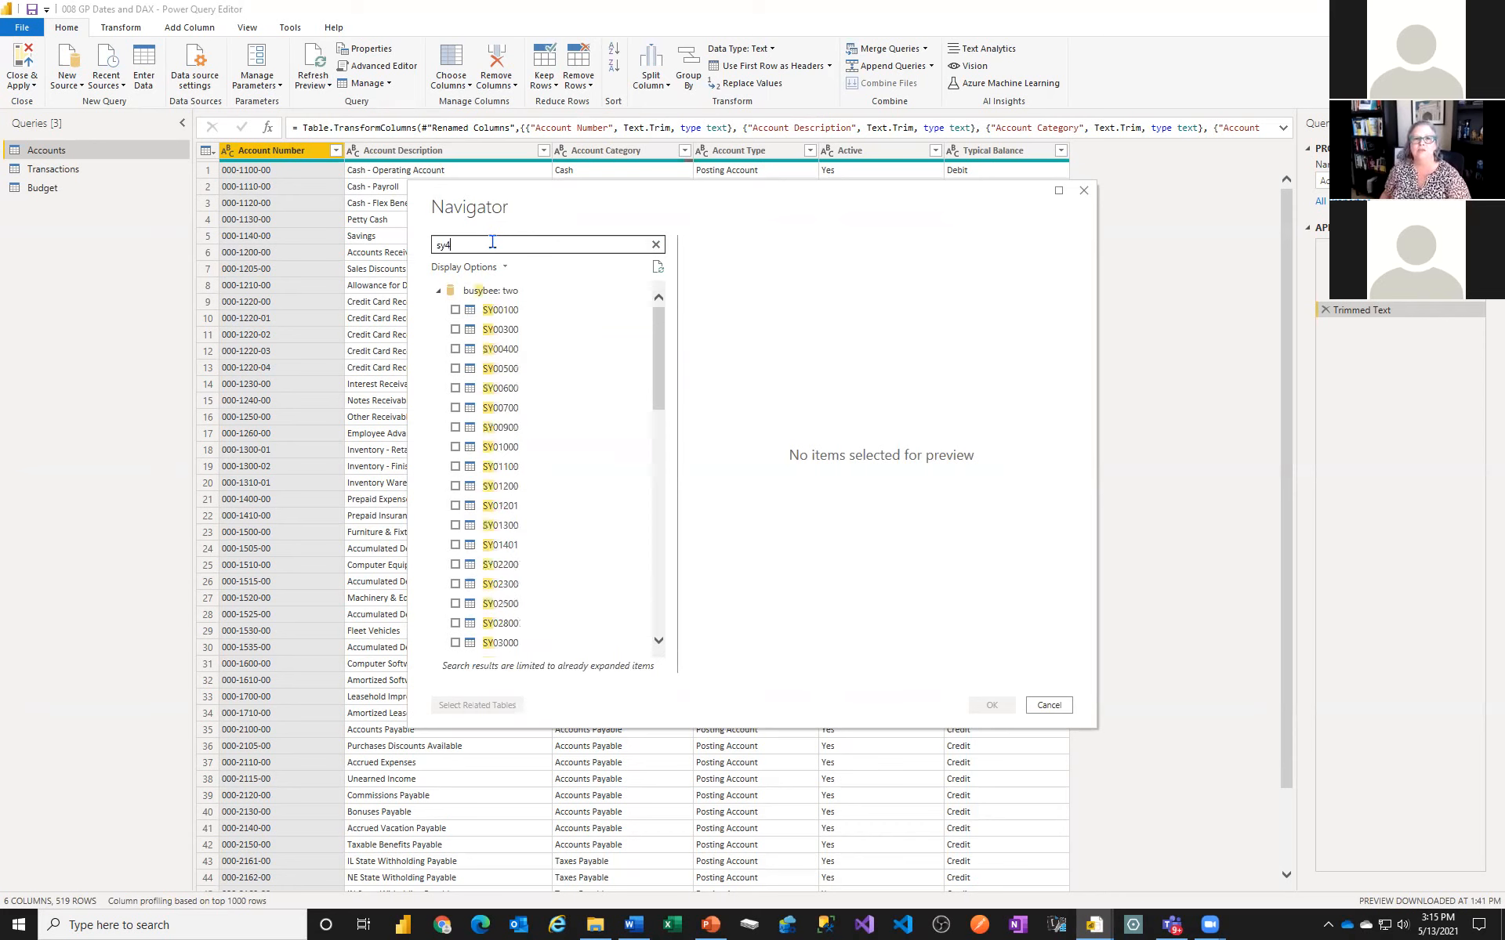
left_click(516, 312)
left_click(511, 330)
left_click(496, 315)
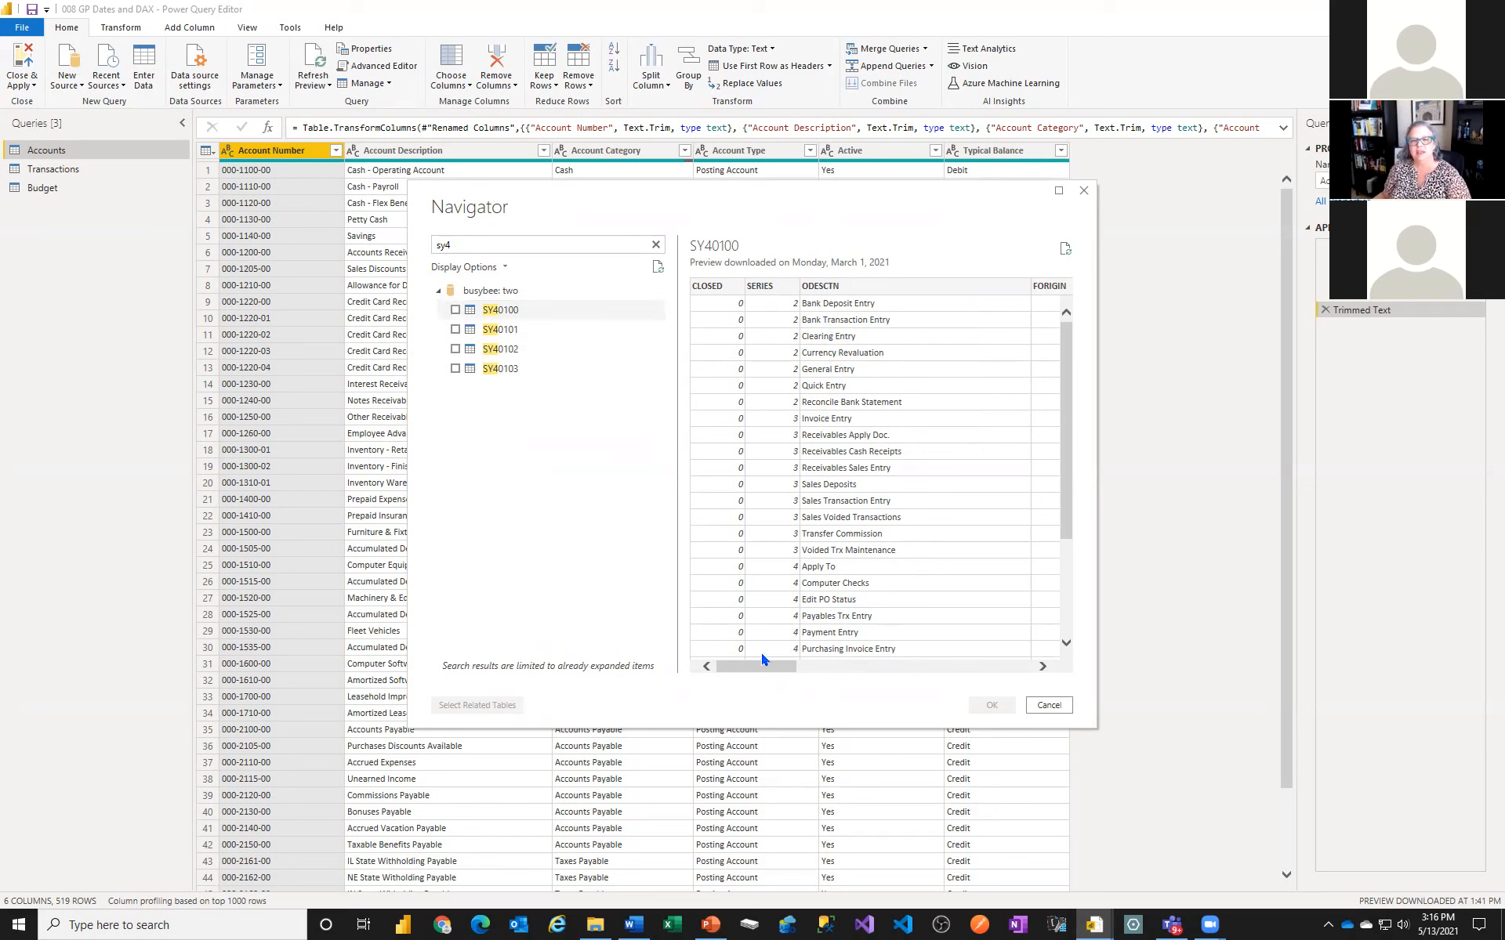
left_click_drag(774, 666, 737, 670)
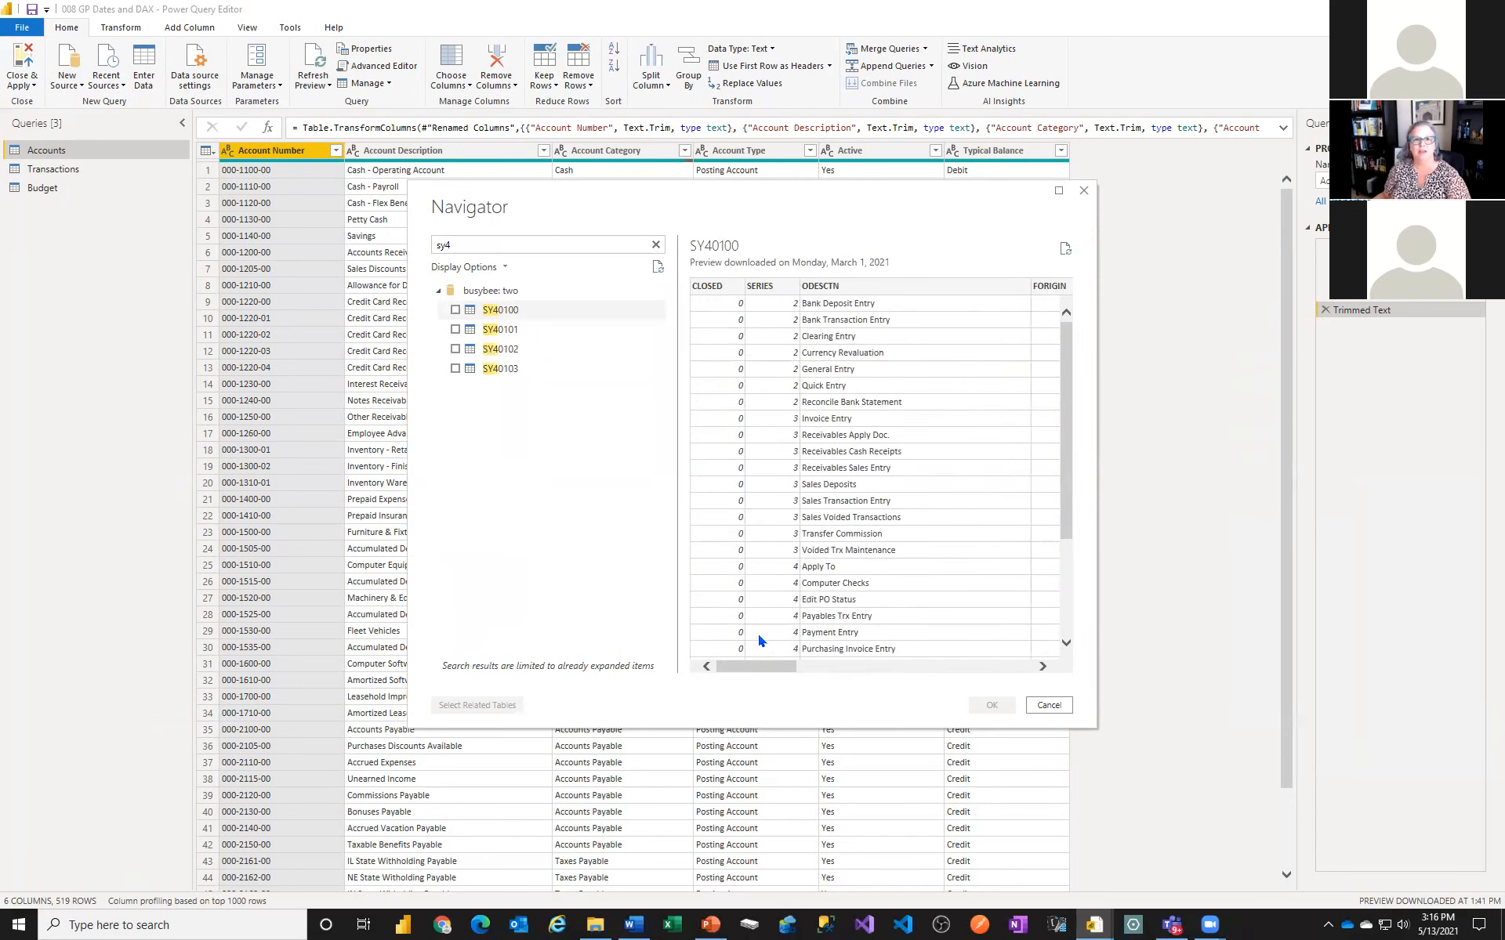
Preview the SY40101, SY40102 and SY40103 tables, checking the year and date columns of SY40101
left_click(523, 334)
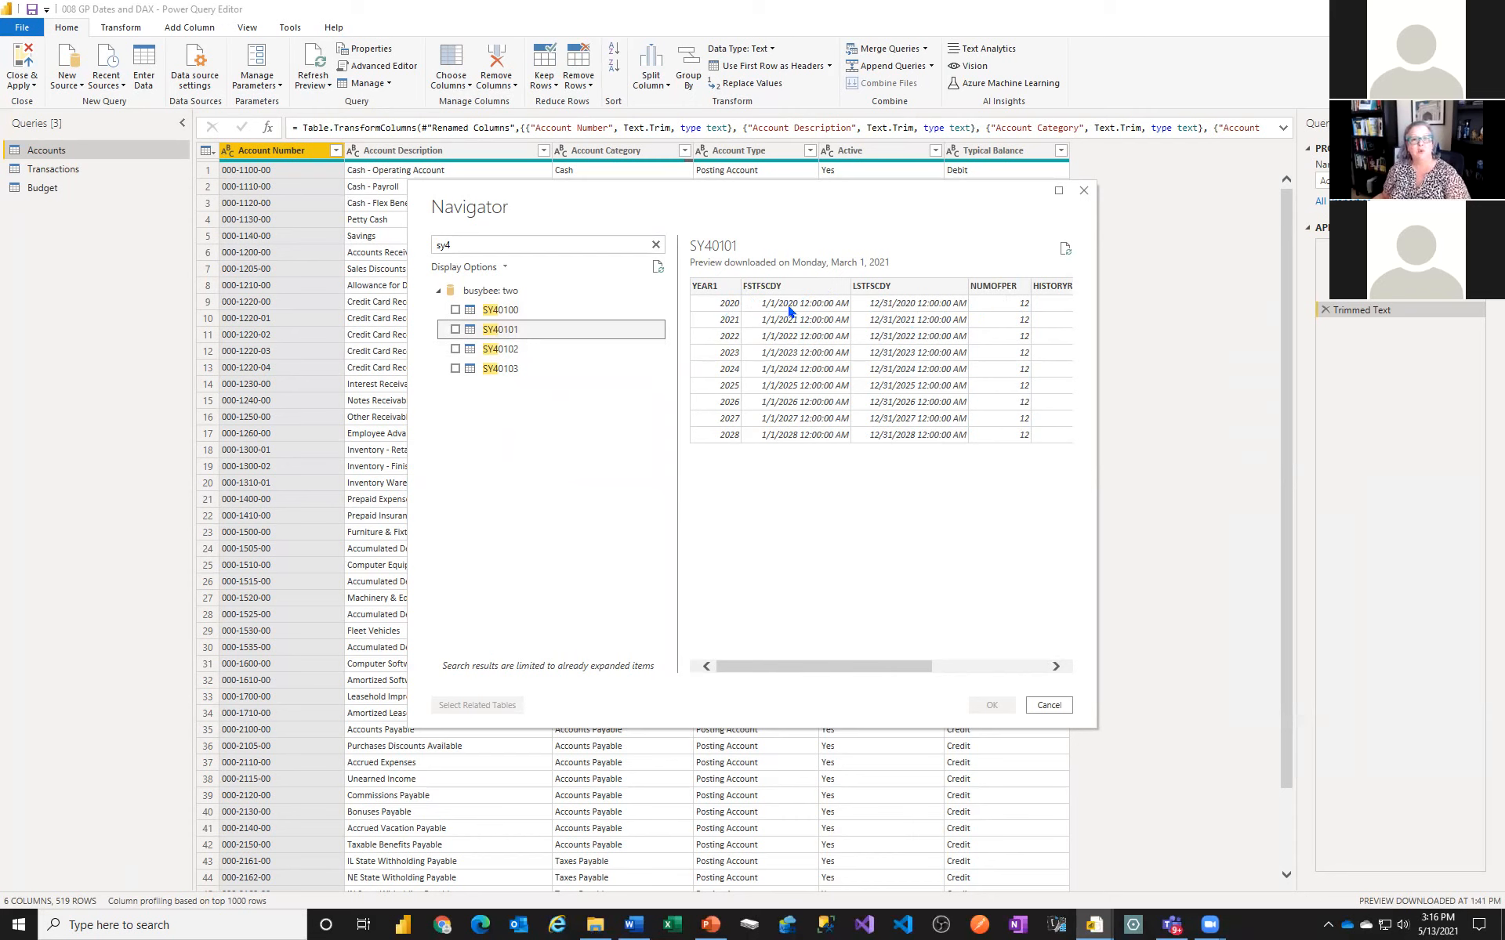
scroll(880, 665, "right", 5)
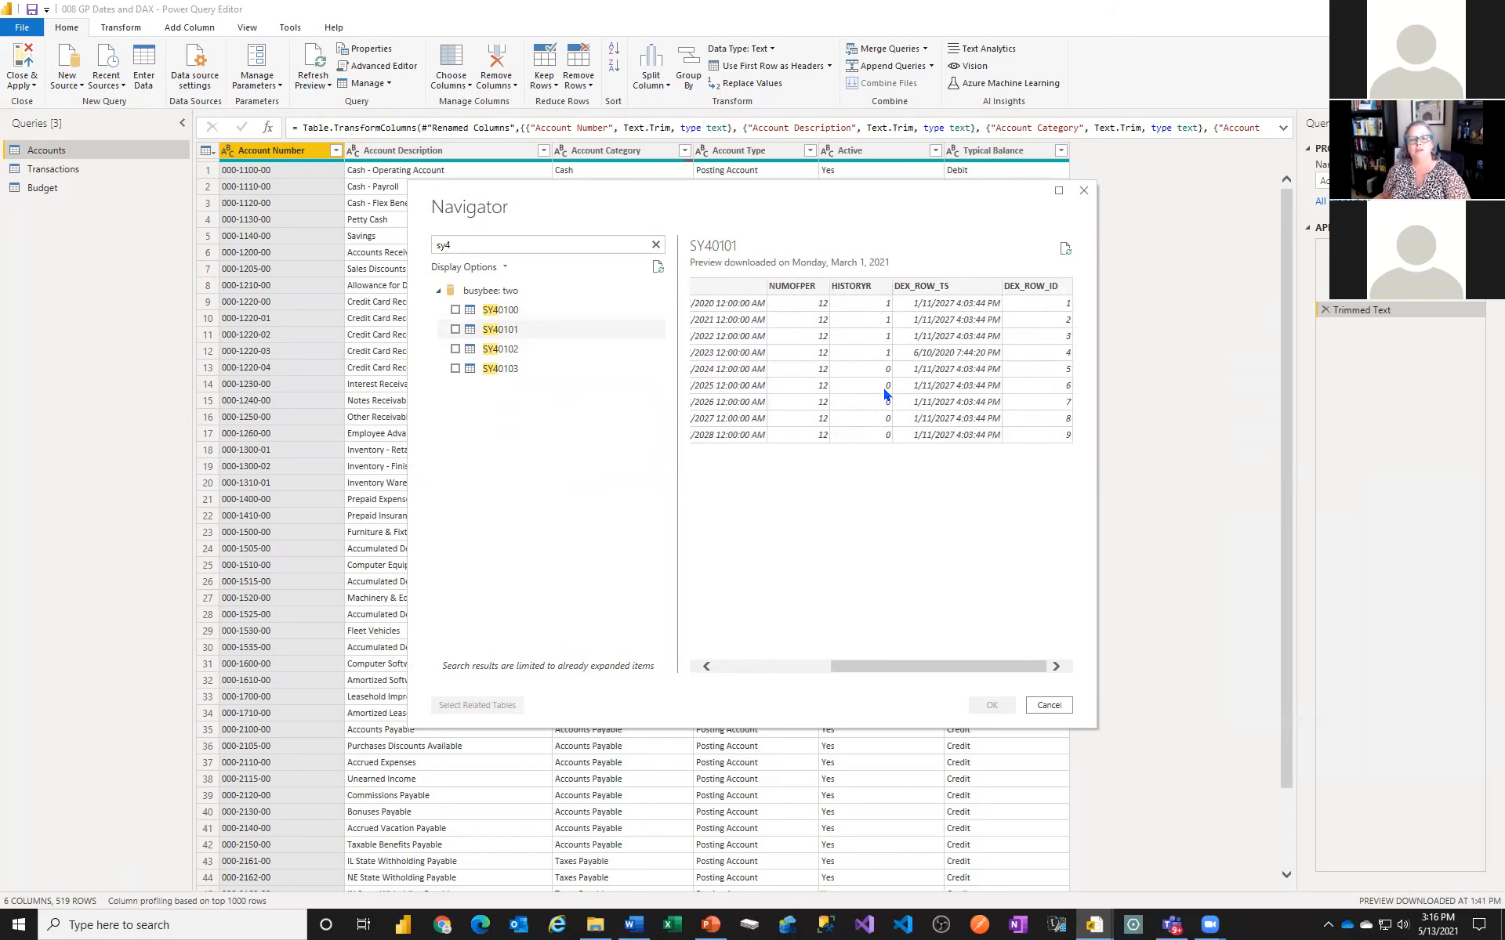
left_click_drag(922, 655, 754, 666)
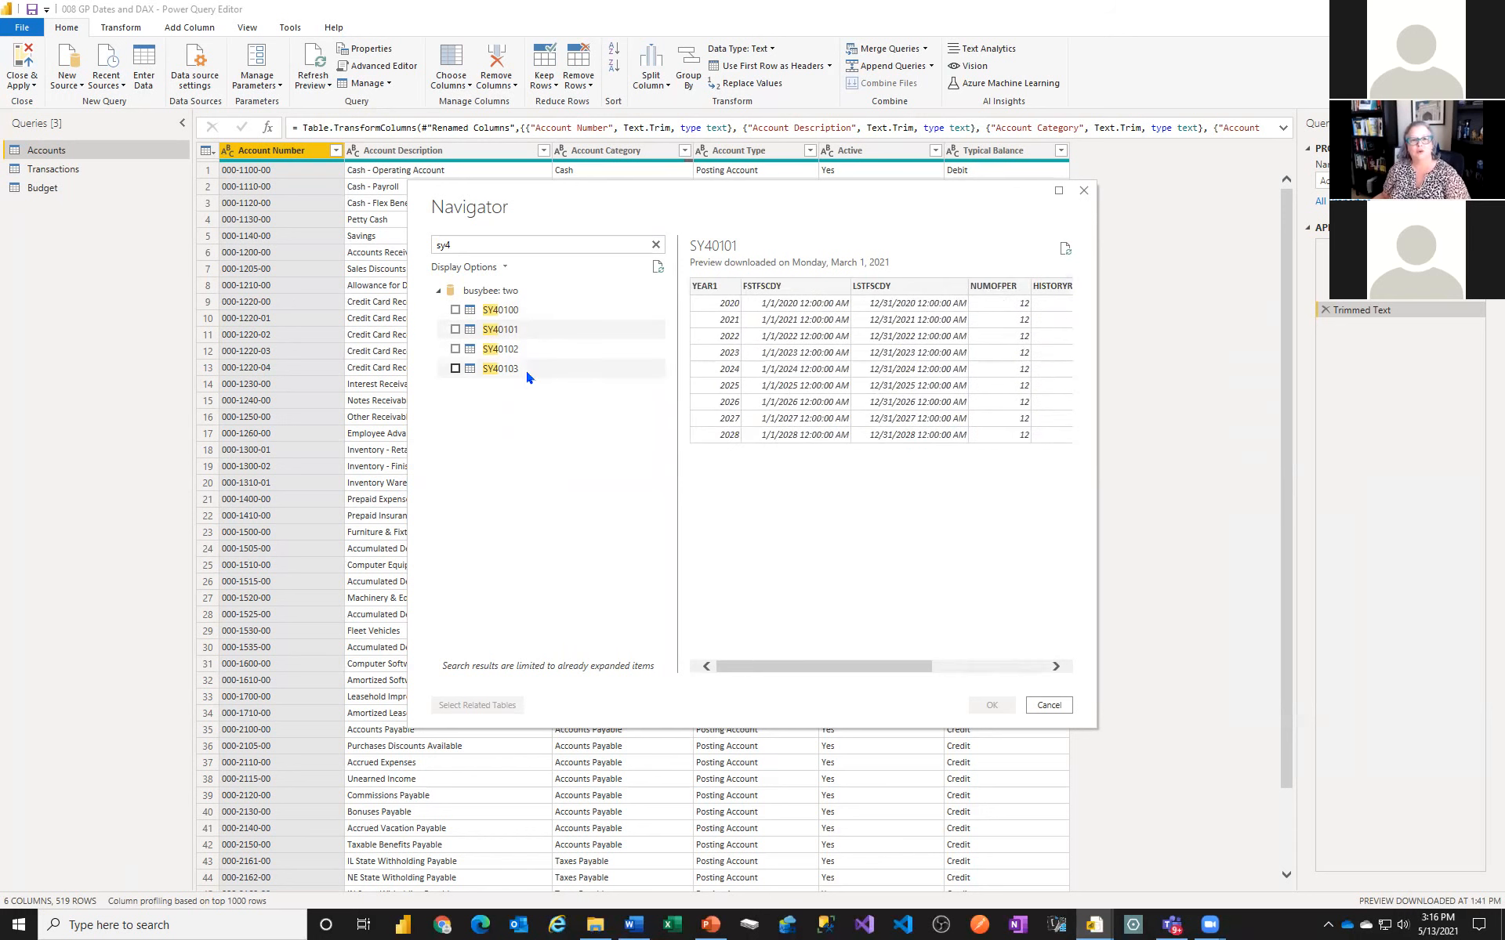
left_click(509, 355)
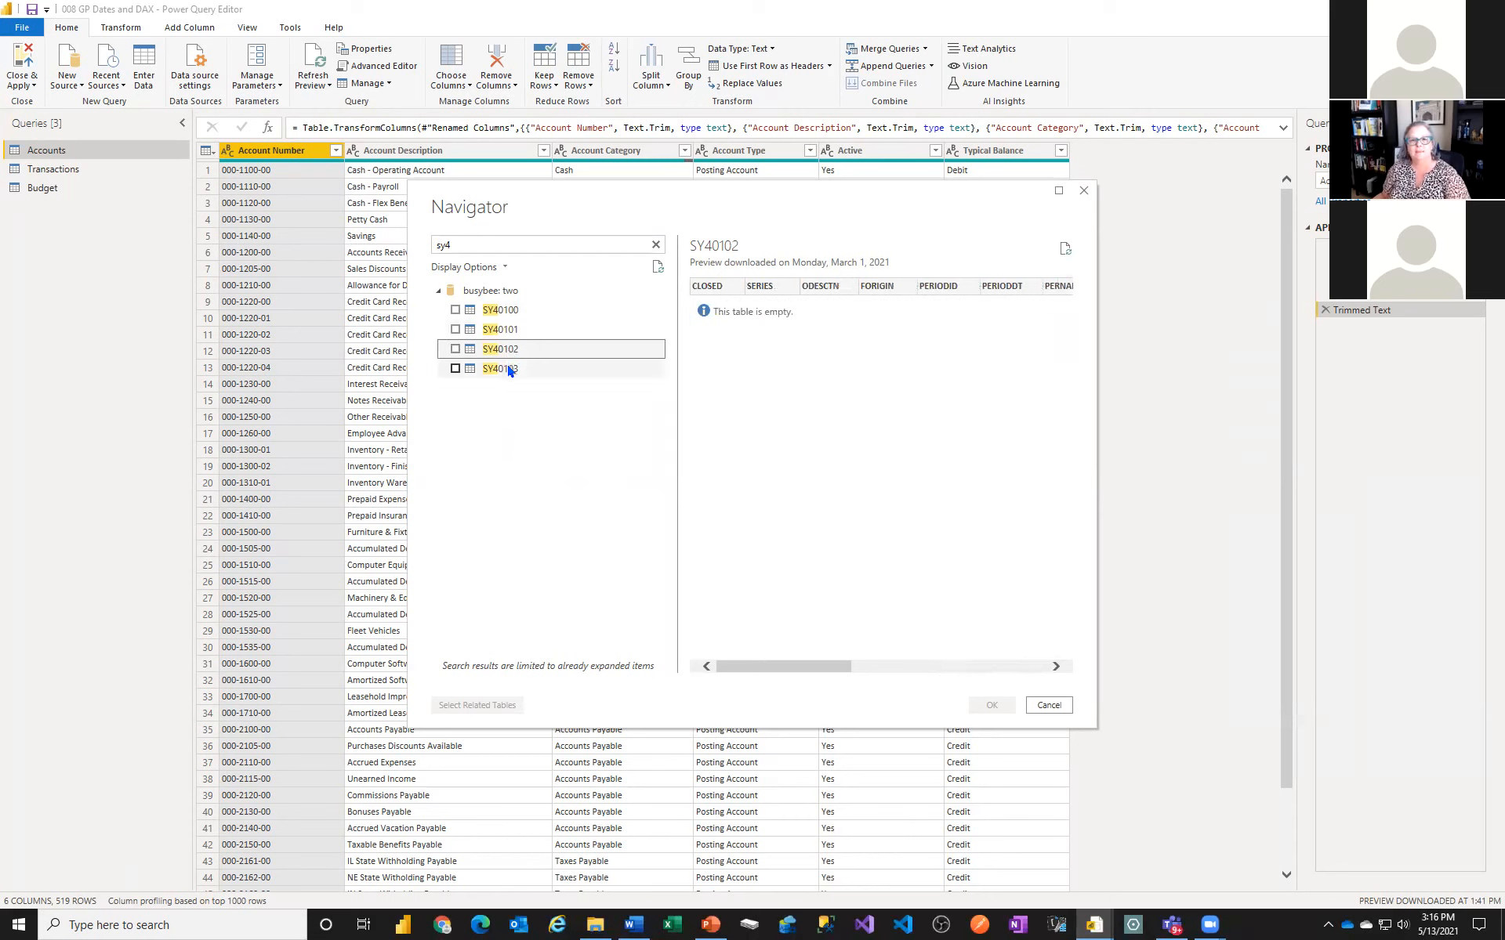
left_click(510, 370)
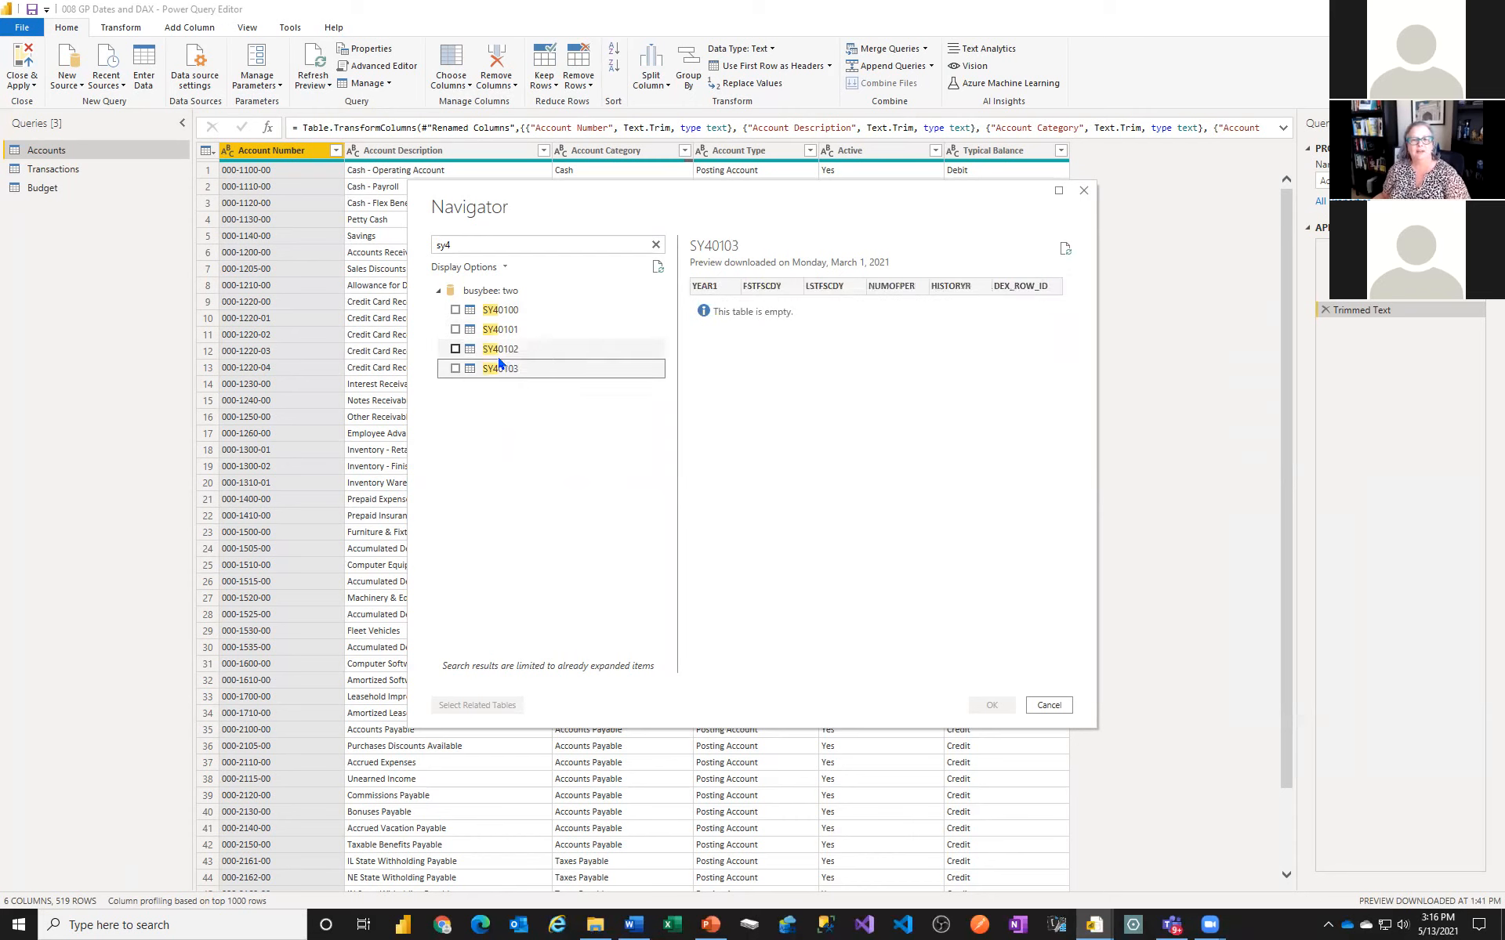
left_click(500, 354)
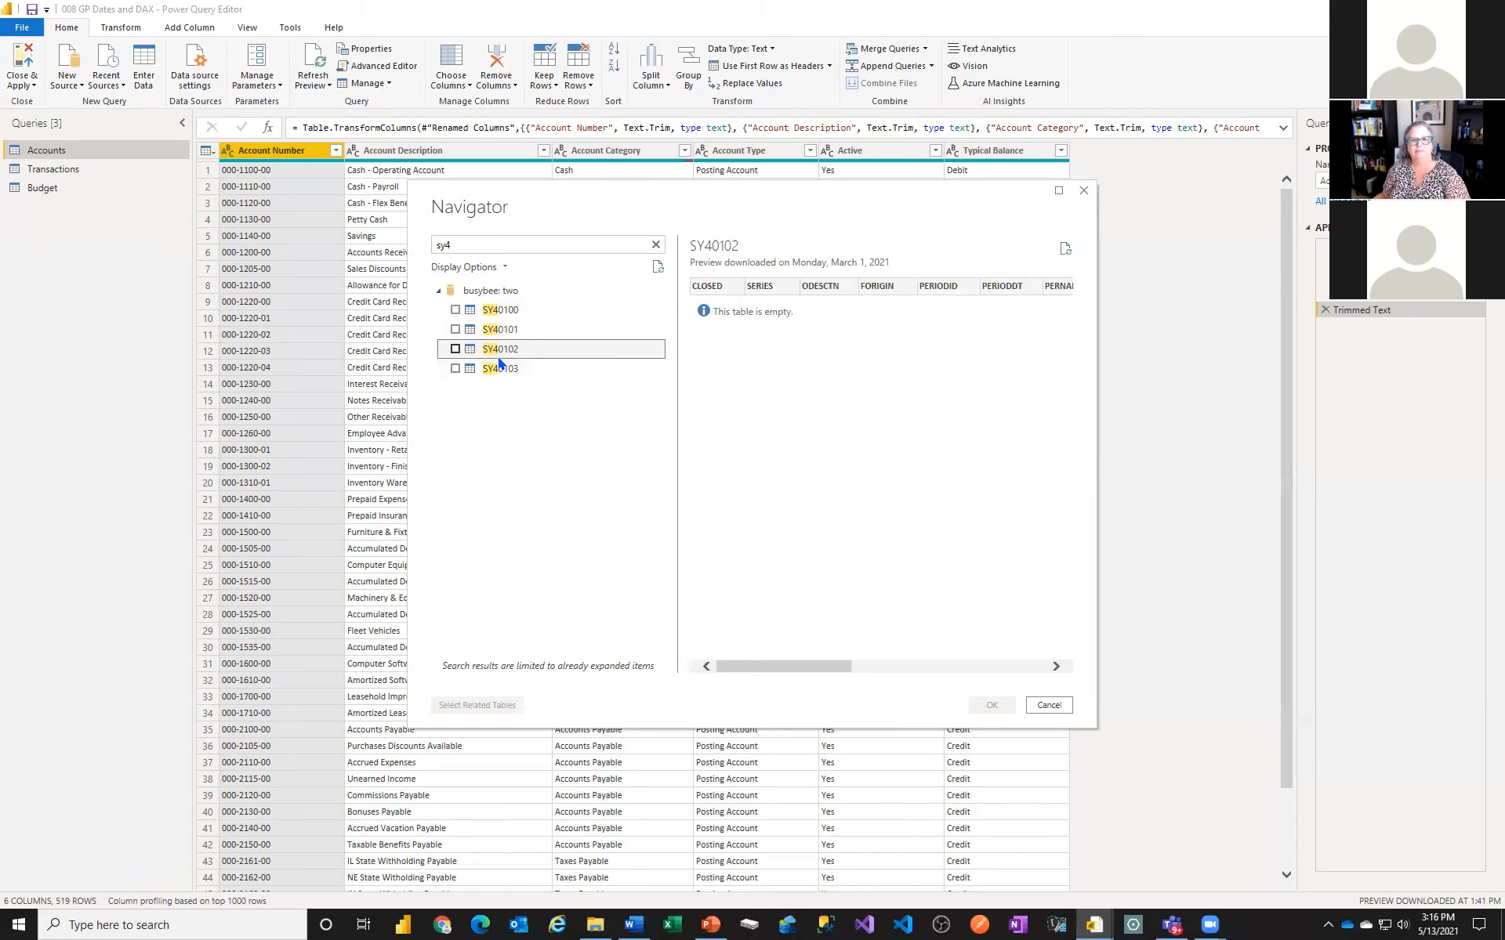
left_click(500, 369)
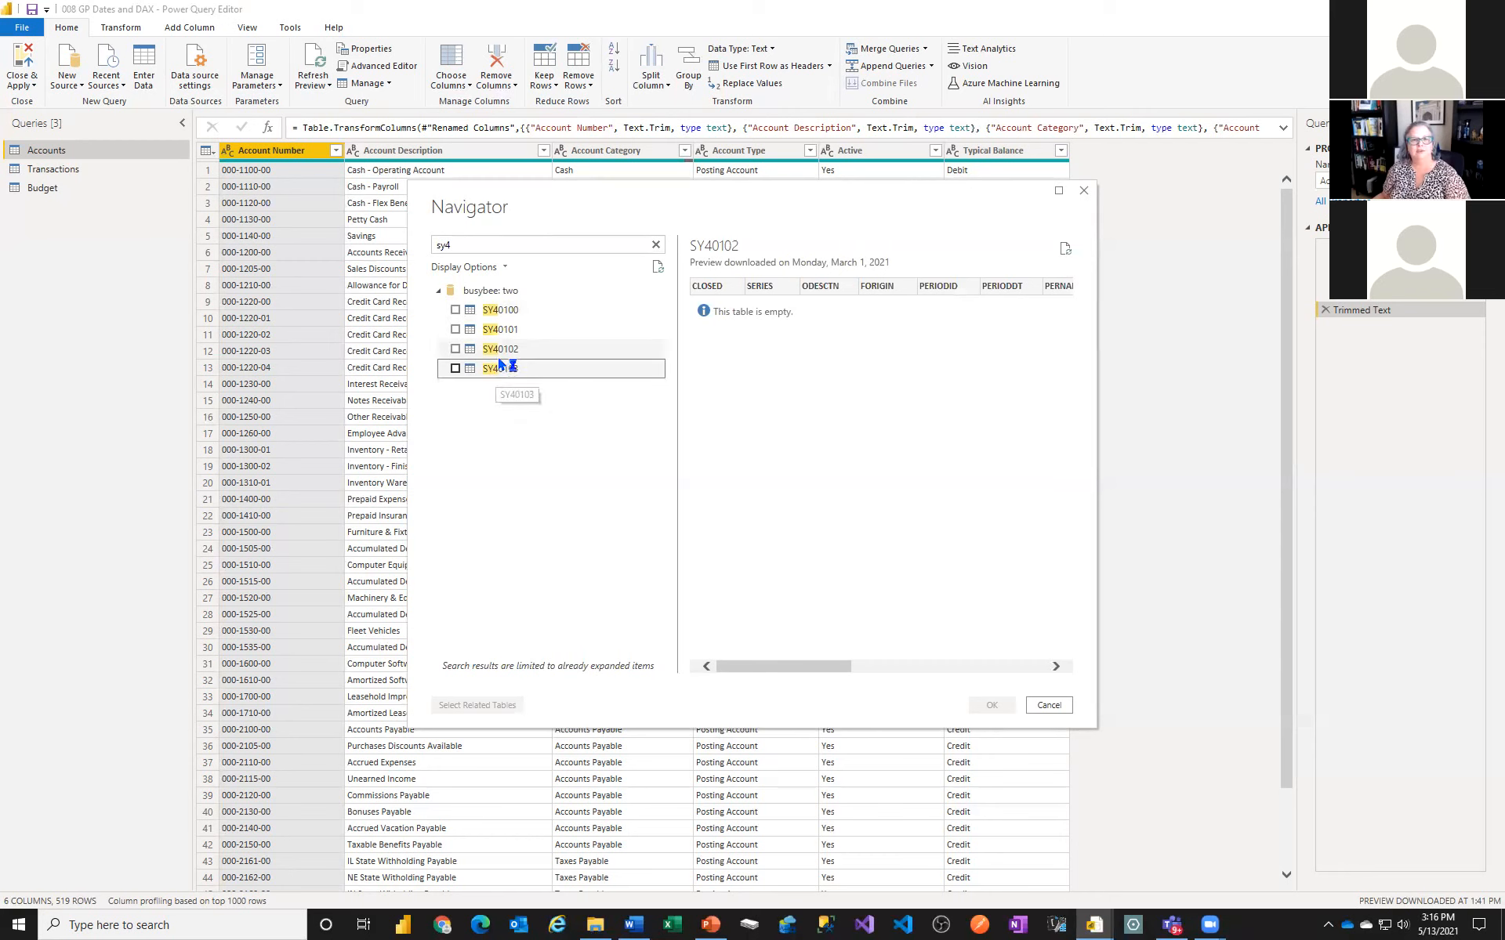
Select the SY40100 table for import and load it as a new query
left_click(501, 334)
left_click(489, 311)
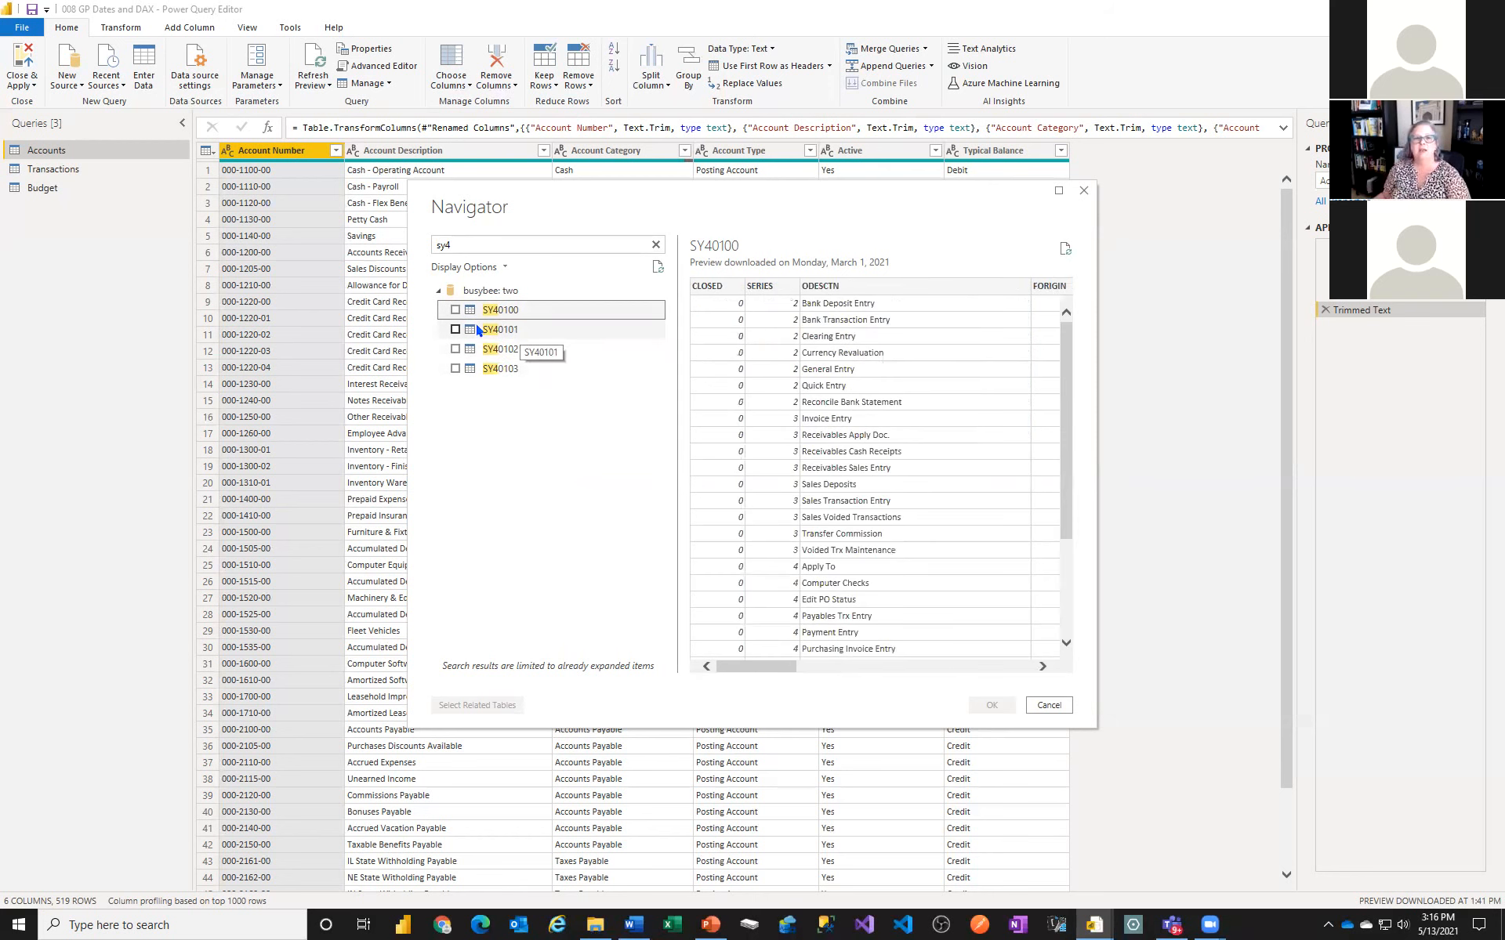
left_click(454, 310)
left_click(991, 706)
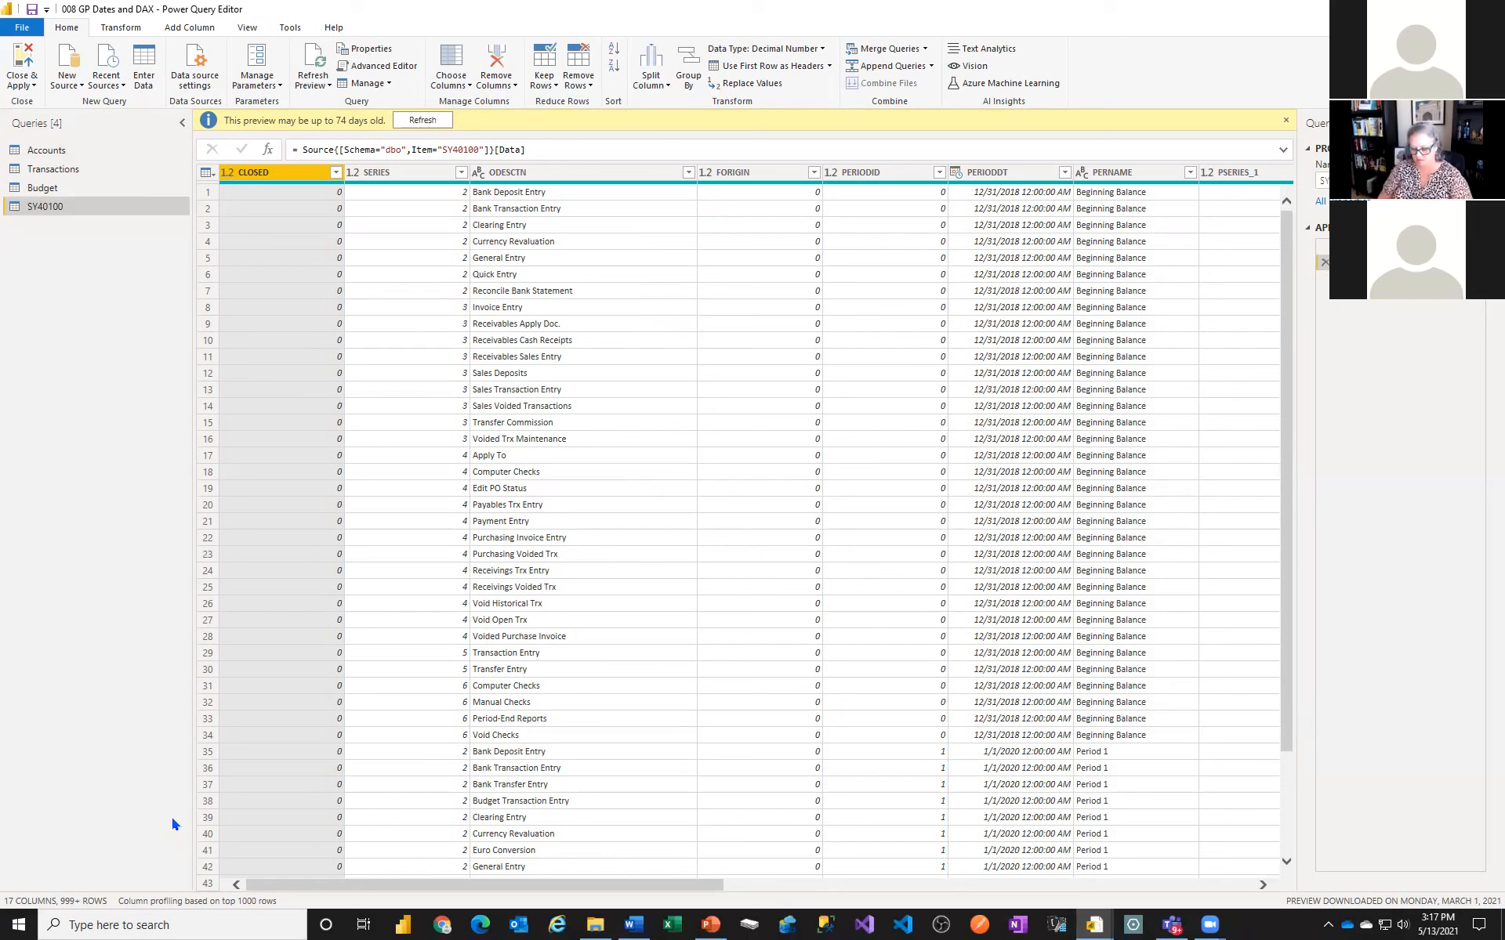
Examine the SY40100 query's period, date and series columns and its repeated rows per period
key("alt")
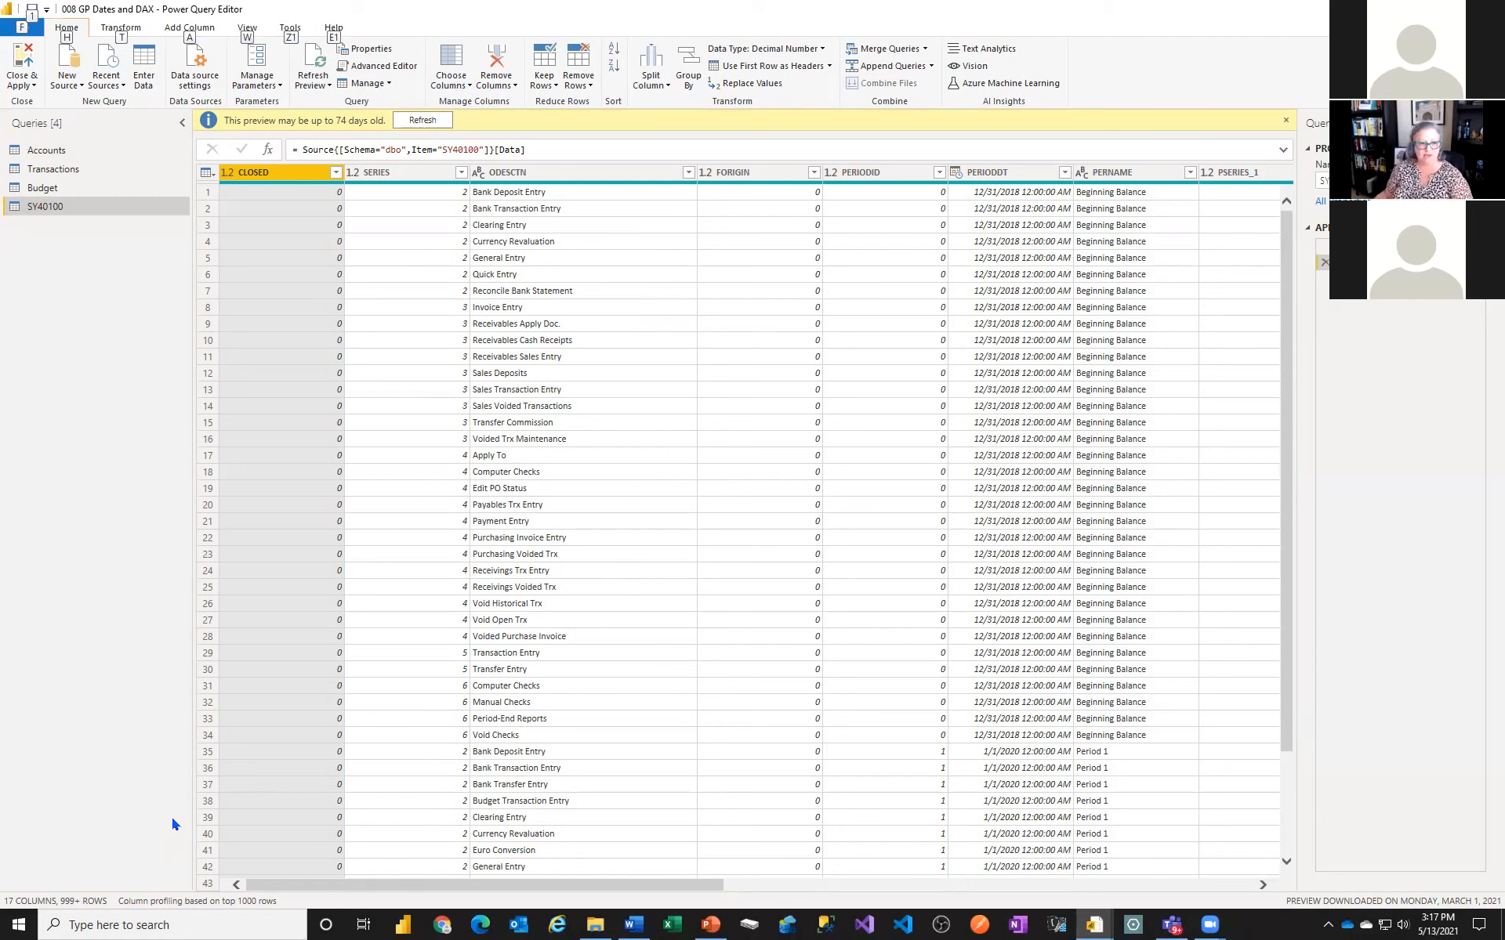
key("alt")
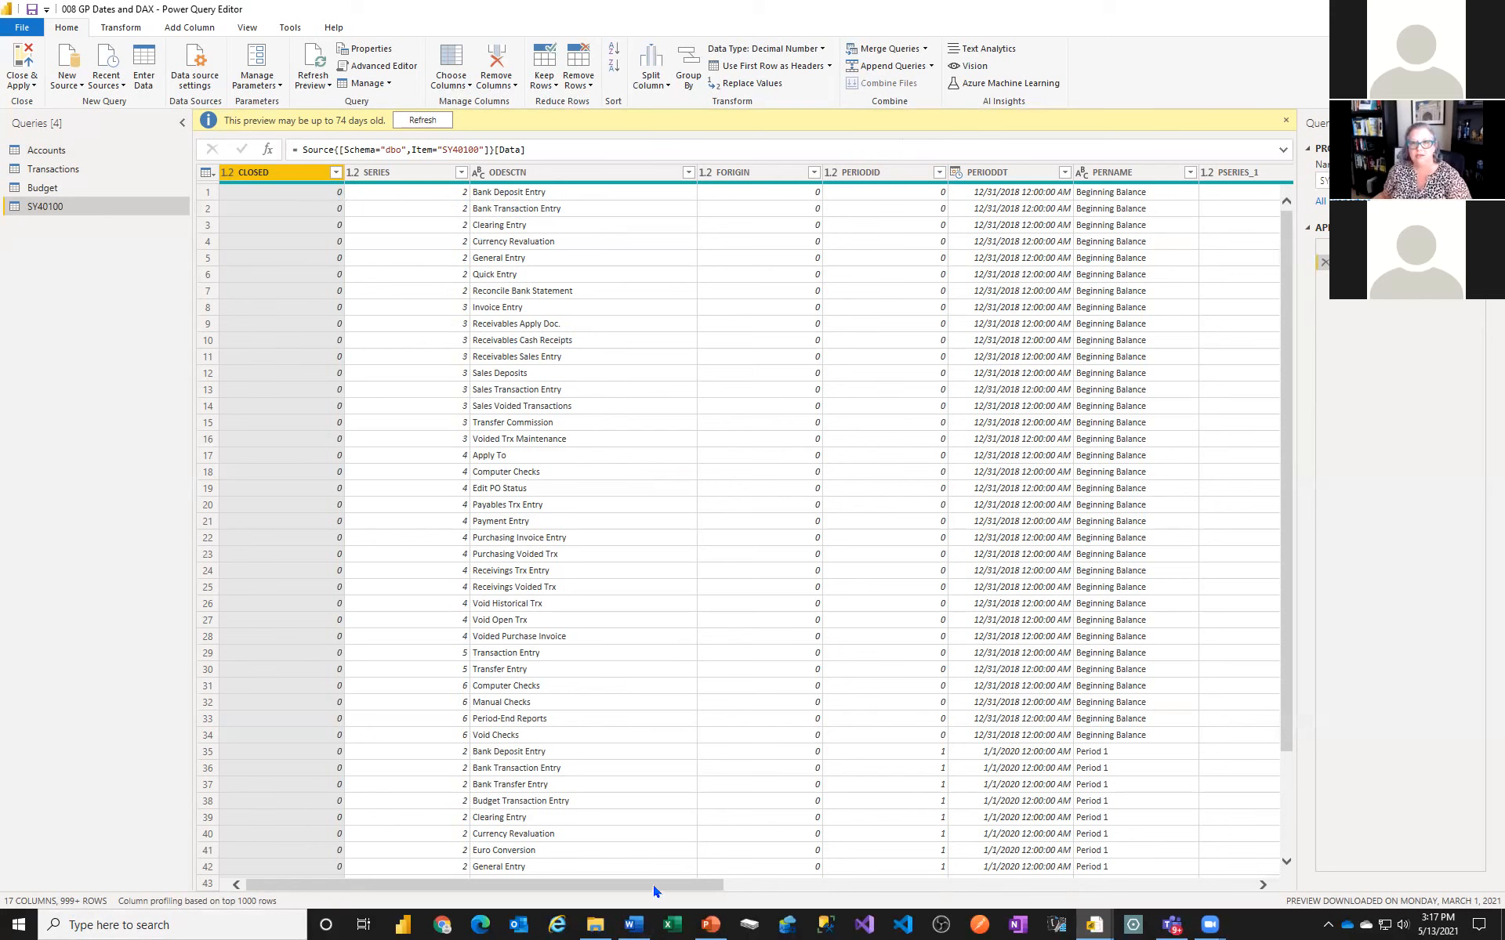
left_click_drag(653, 887, 765, 886)
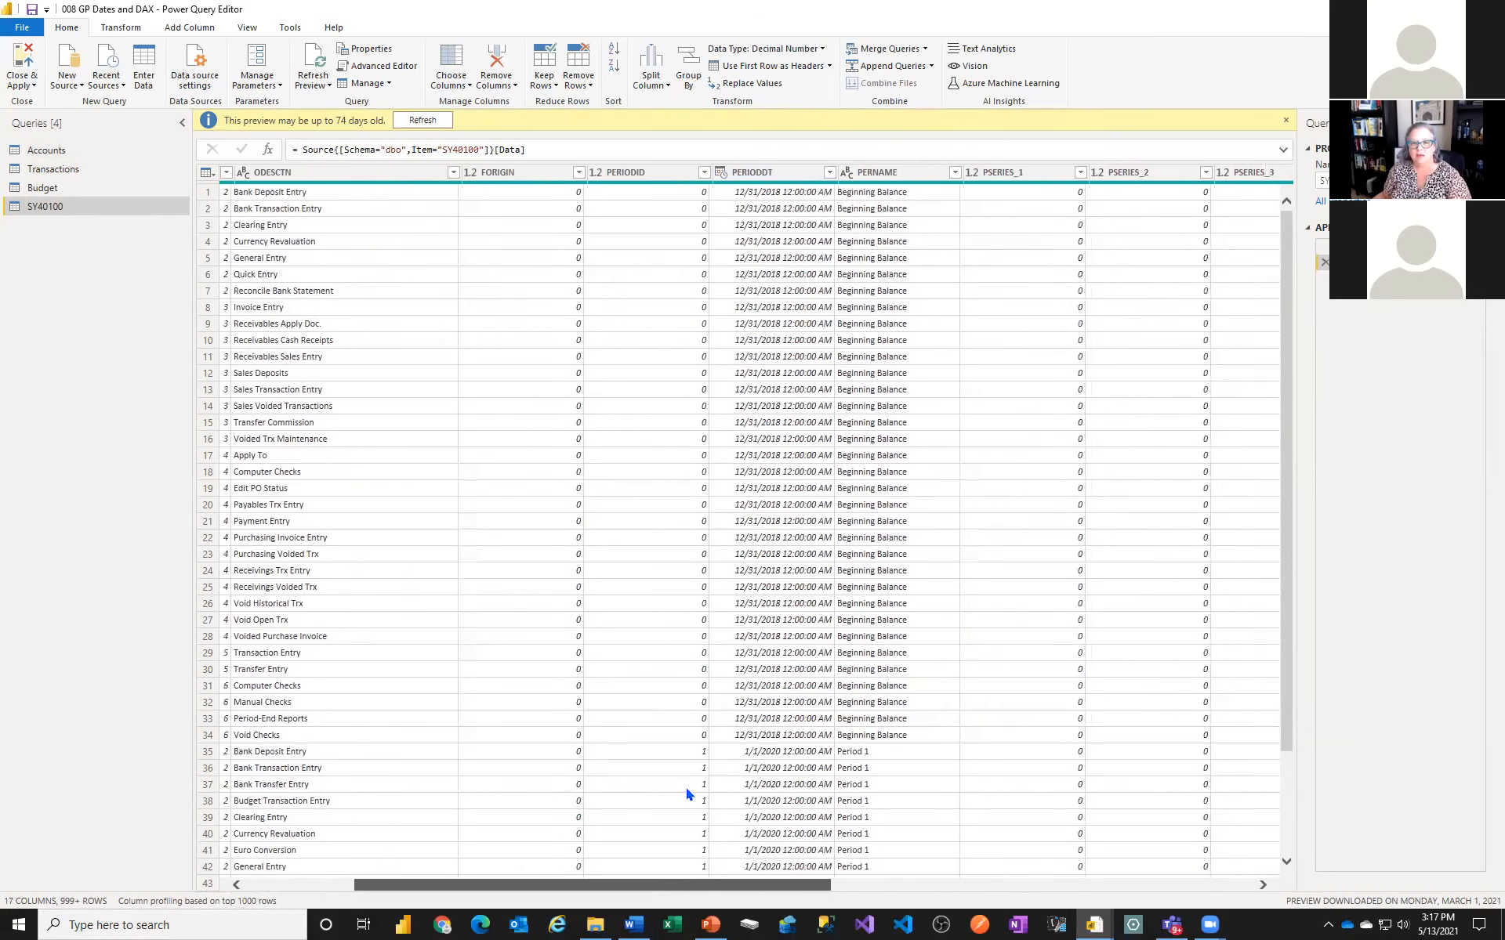
scroll(670, 760, "down", 14)
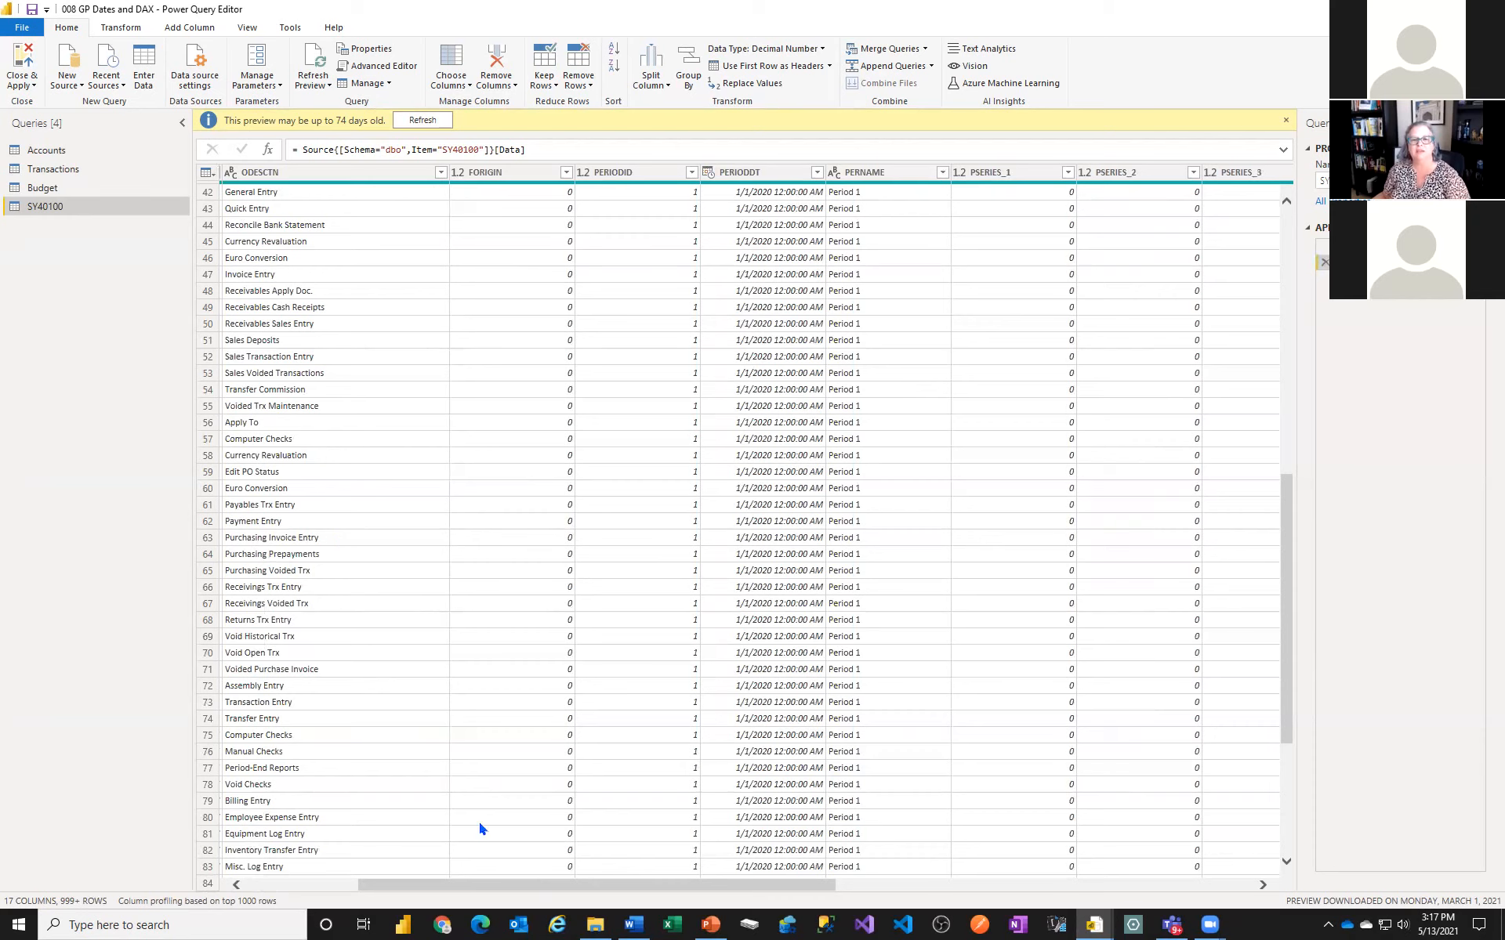
scroll(644, 707, "up", 14)
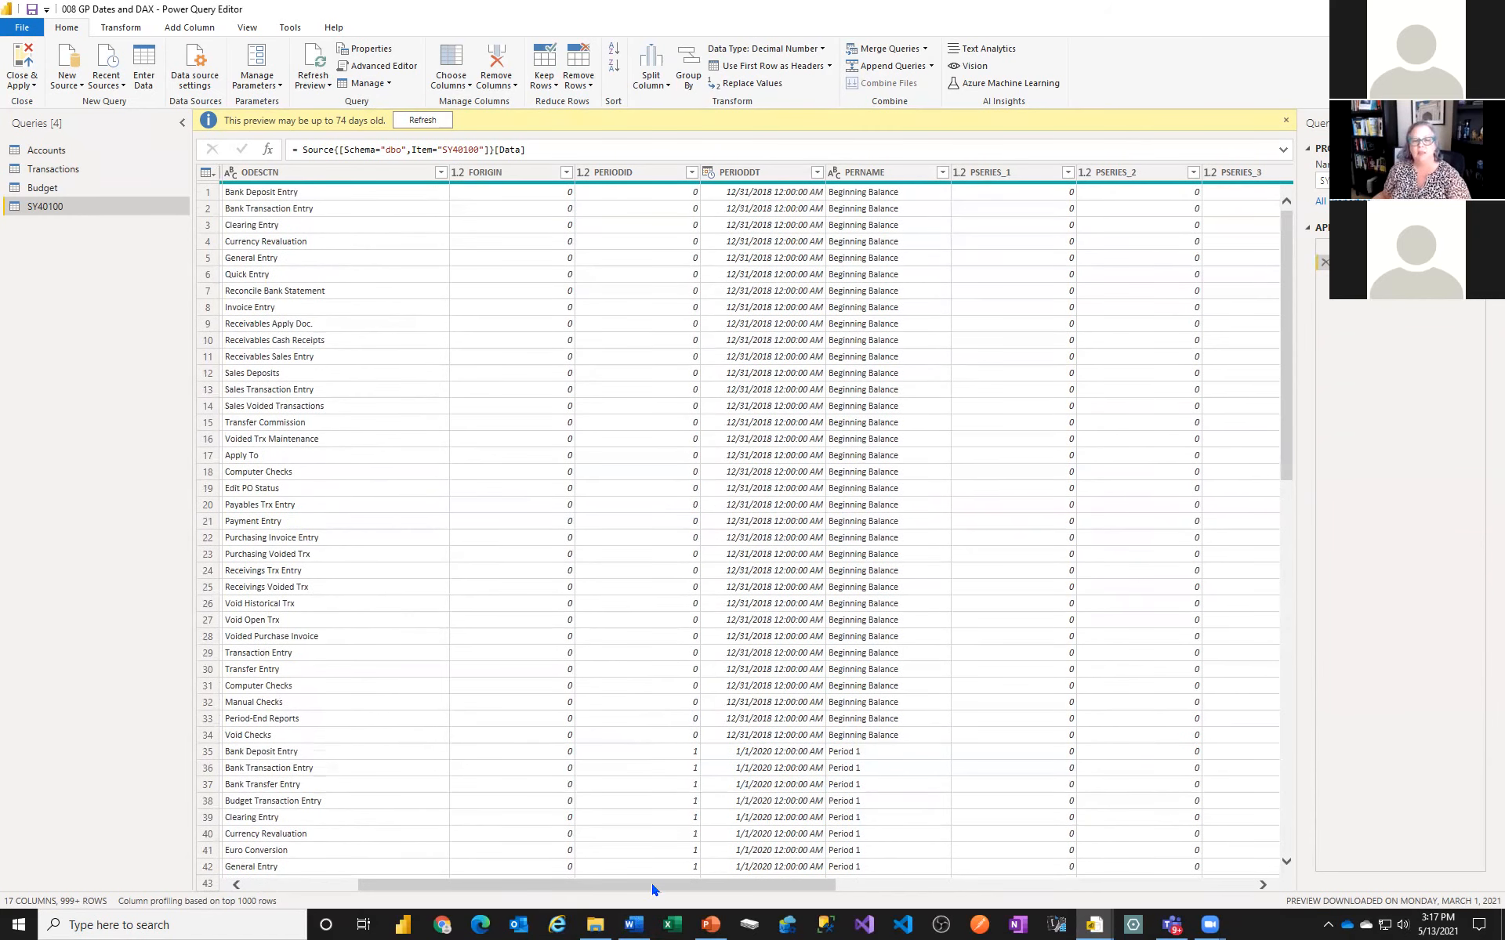
scroll(1028, 645, "left", 1)
scroll(1057, 648, "left", 2)
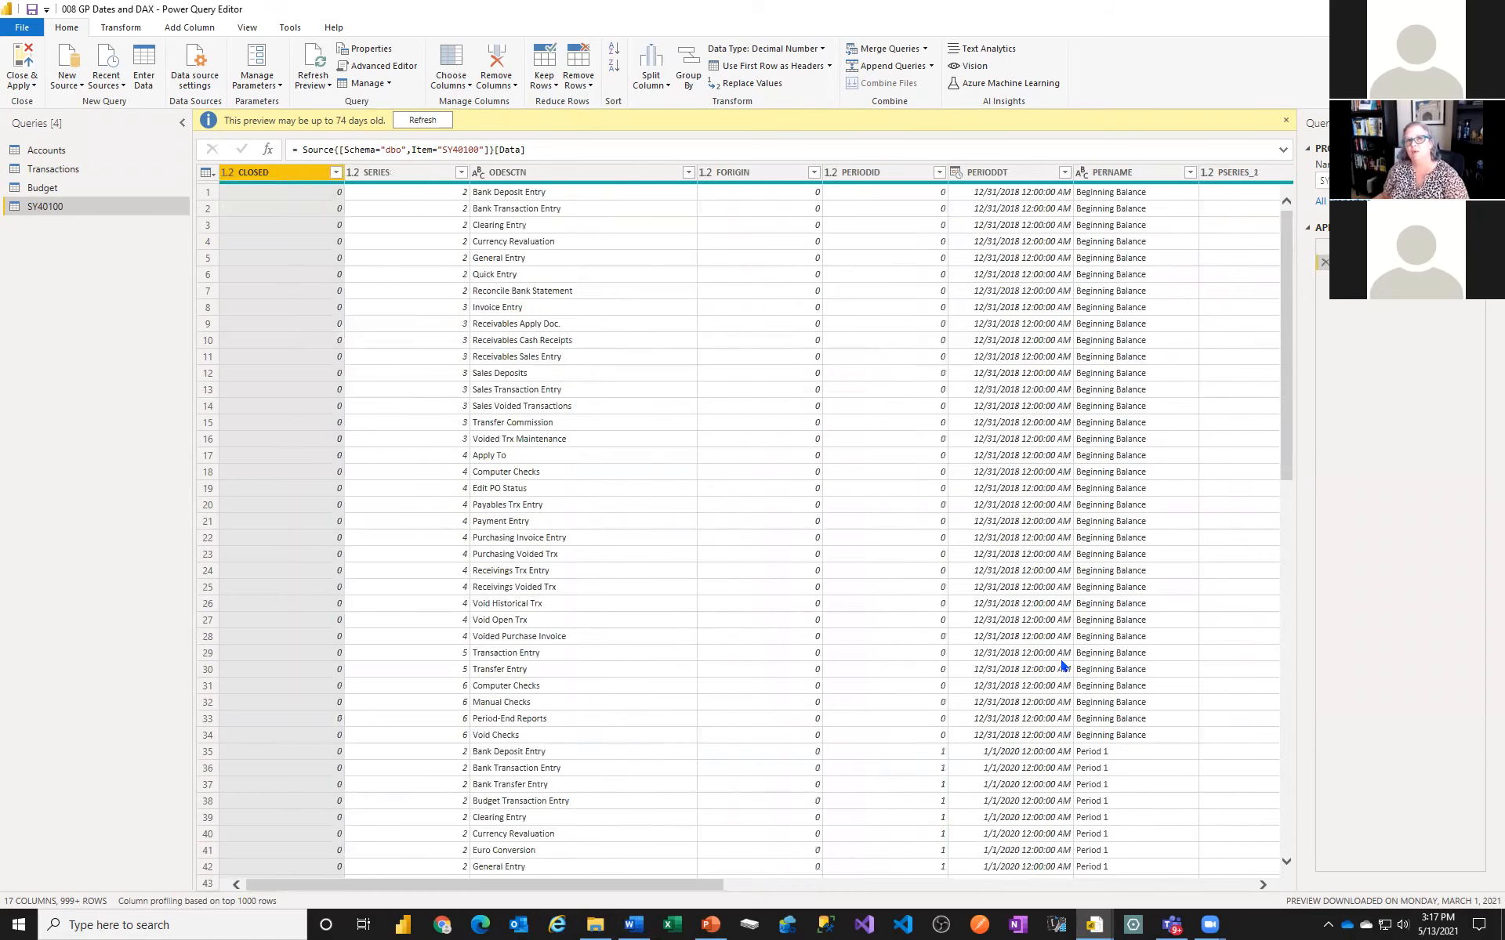
Rename the SY40100 query to "Fiscal Periods"
left_click_drag(1362, 181, 1298, 187)
type("Fis")
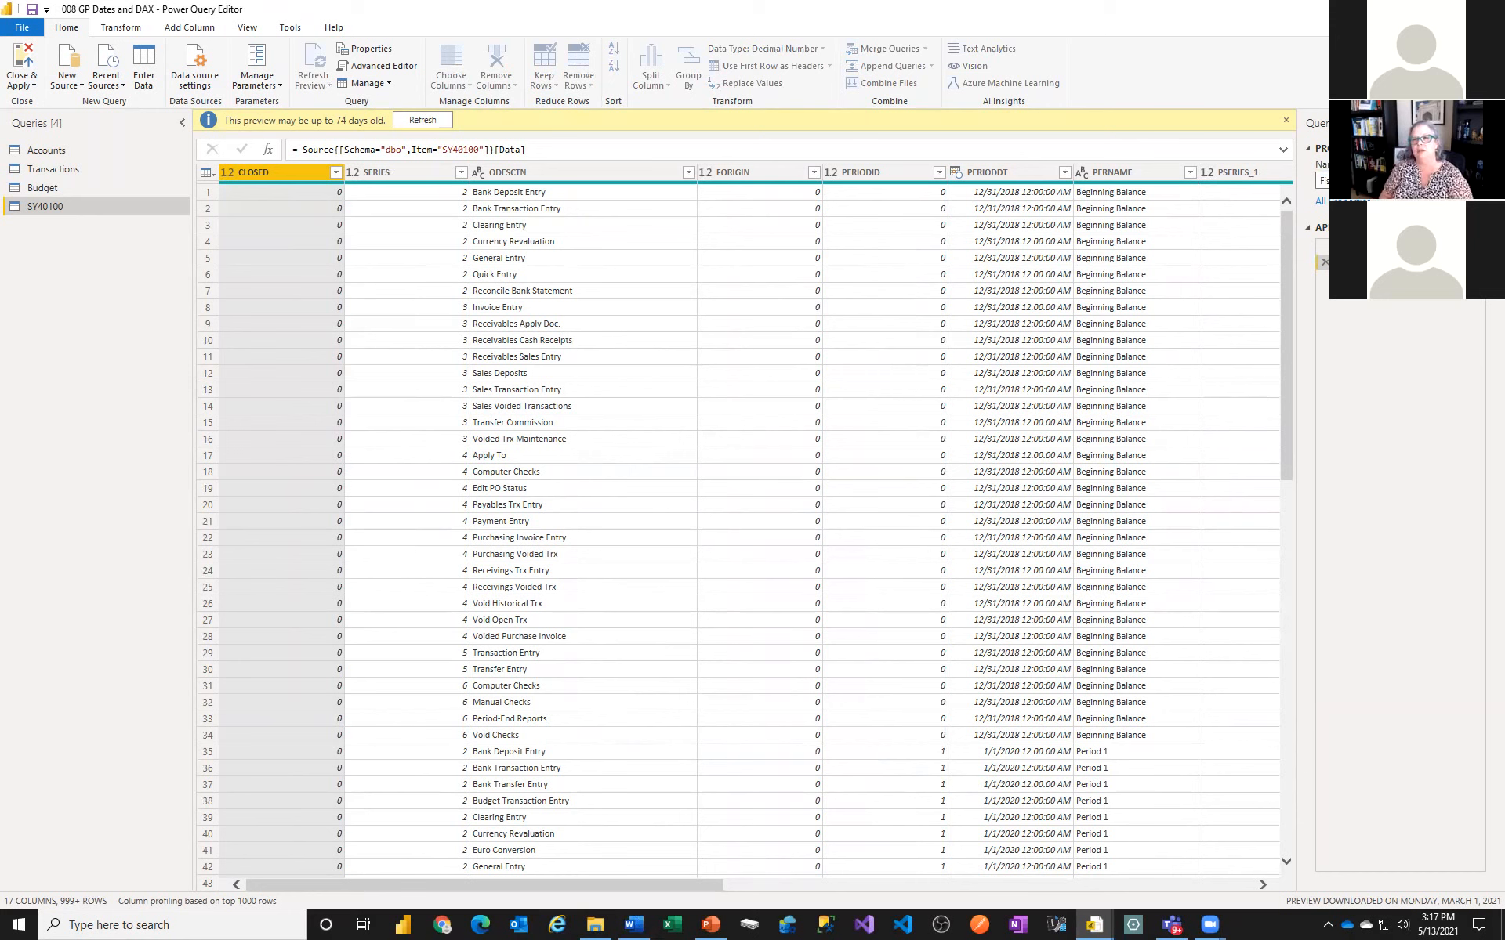
key("Return")
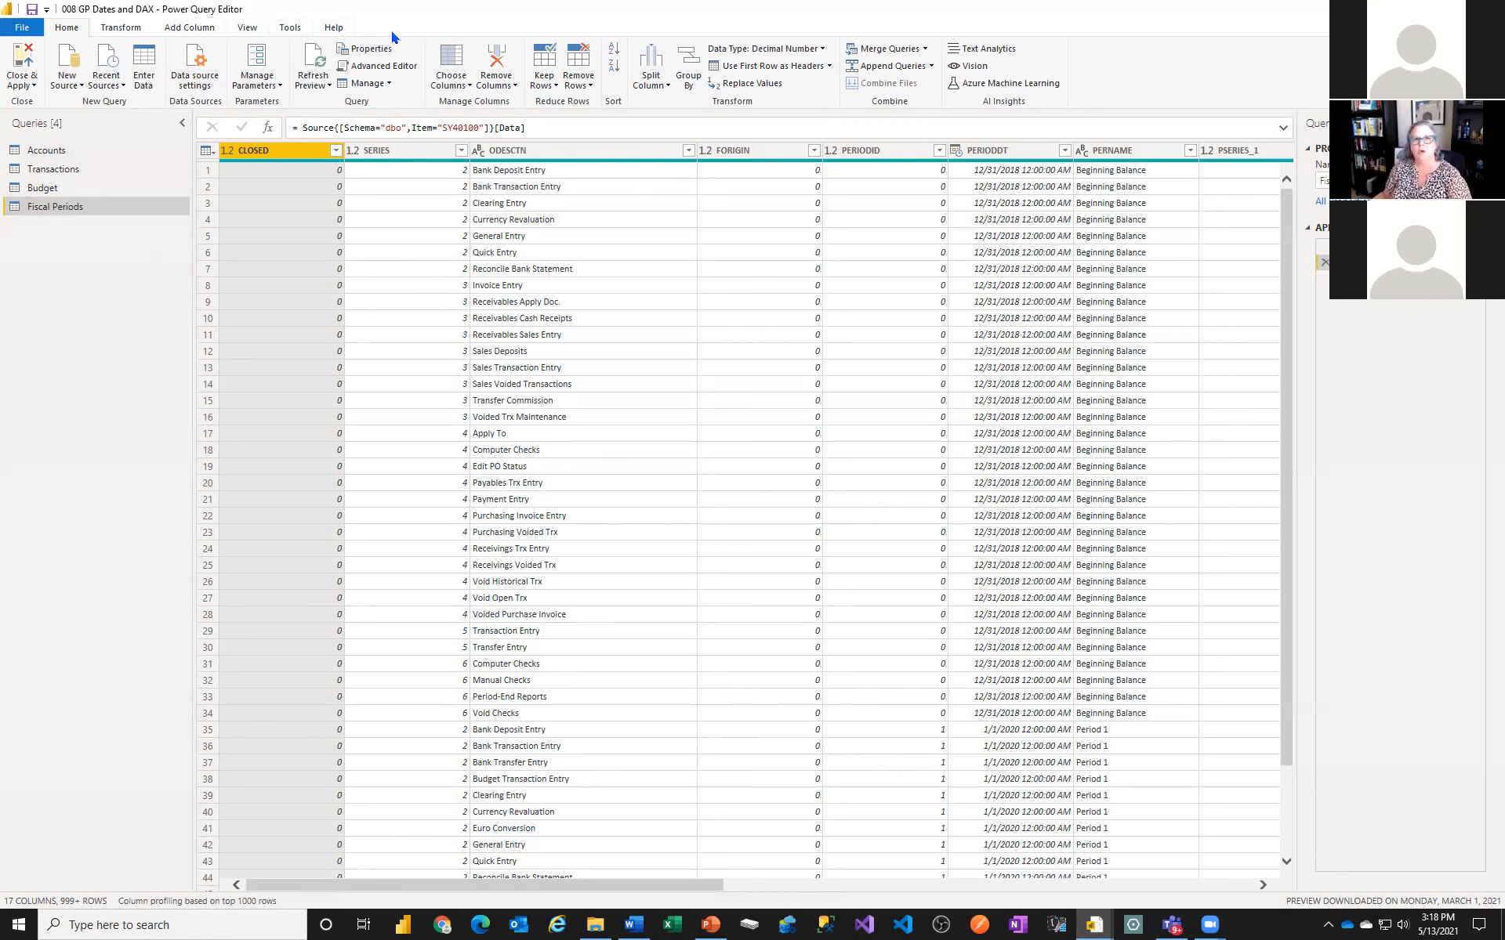
Keep only the PERIODID, PERIODDT, PERNAME, YEAR1 and PERDENDT columns in the Fiscal Periods query
left_click(455, 52)
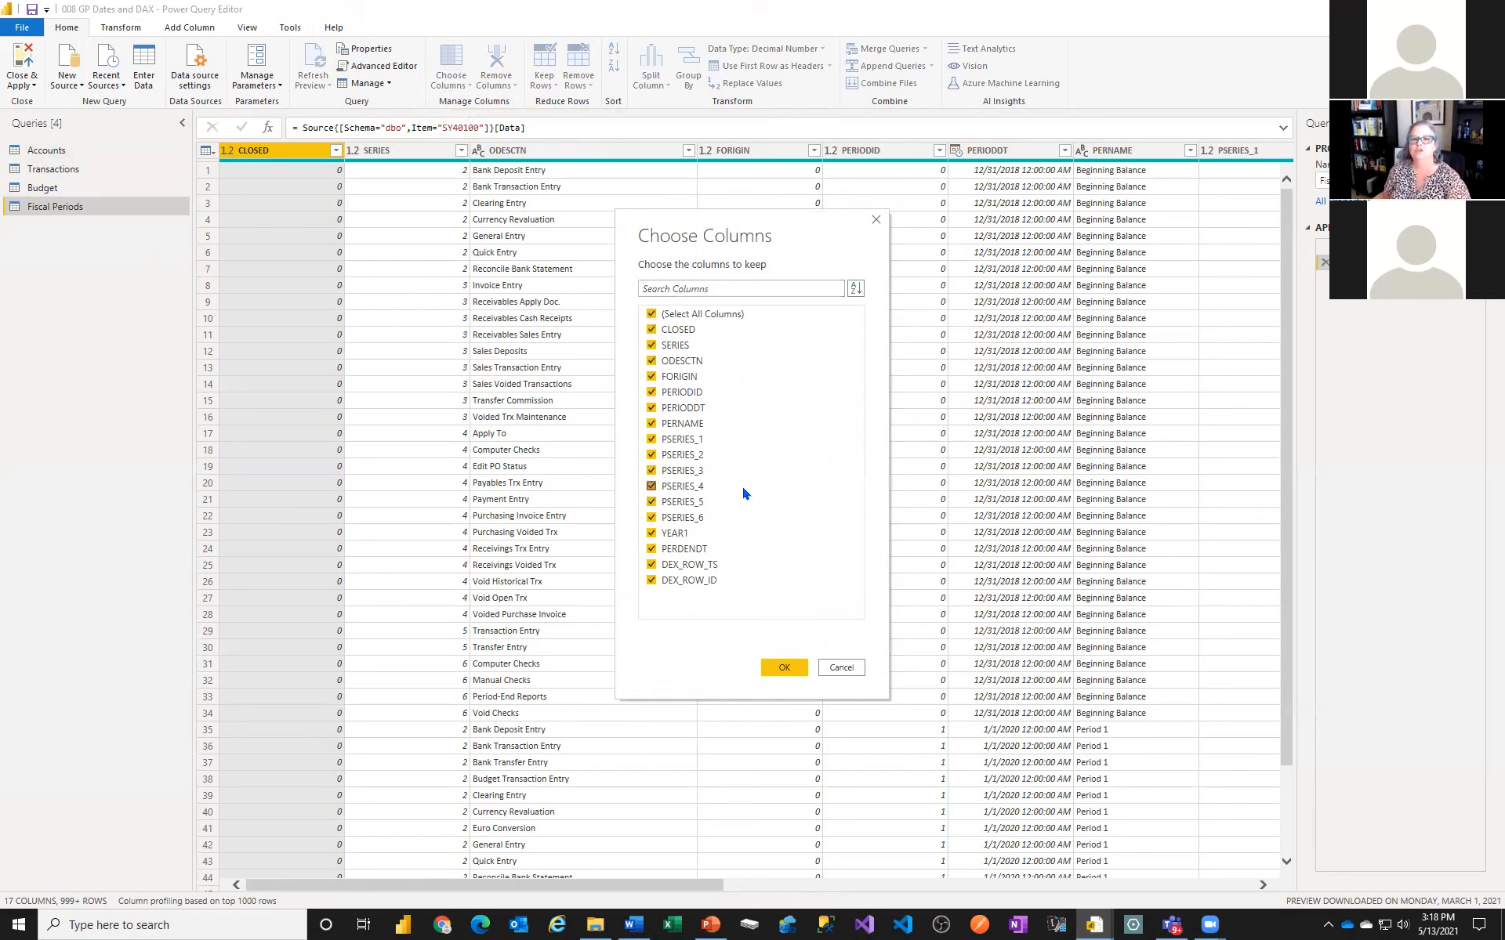
left_click(651, 392)
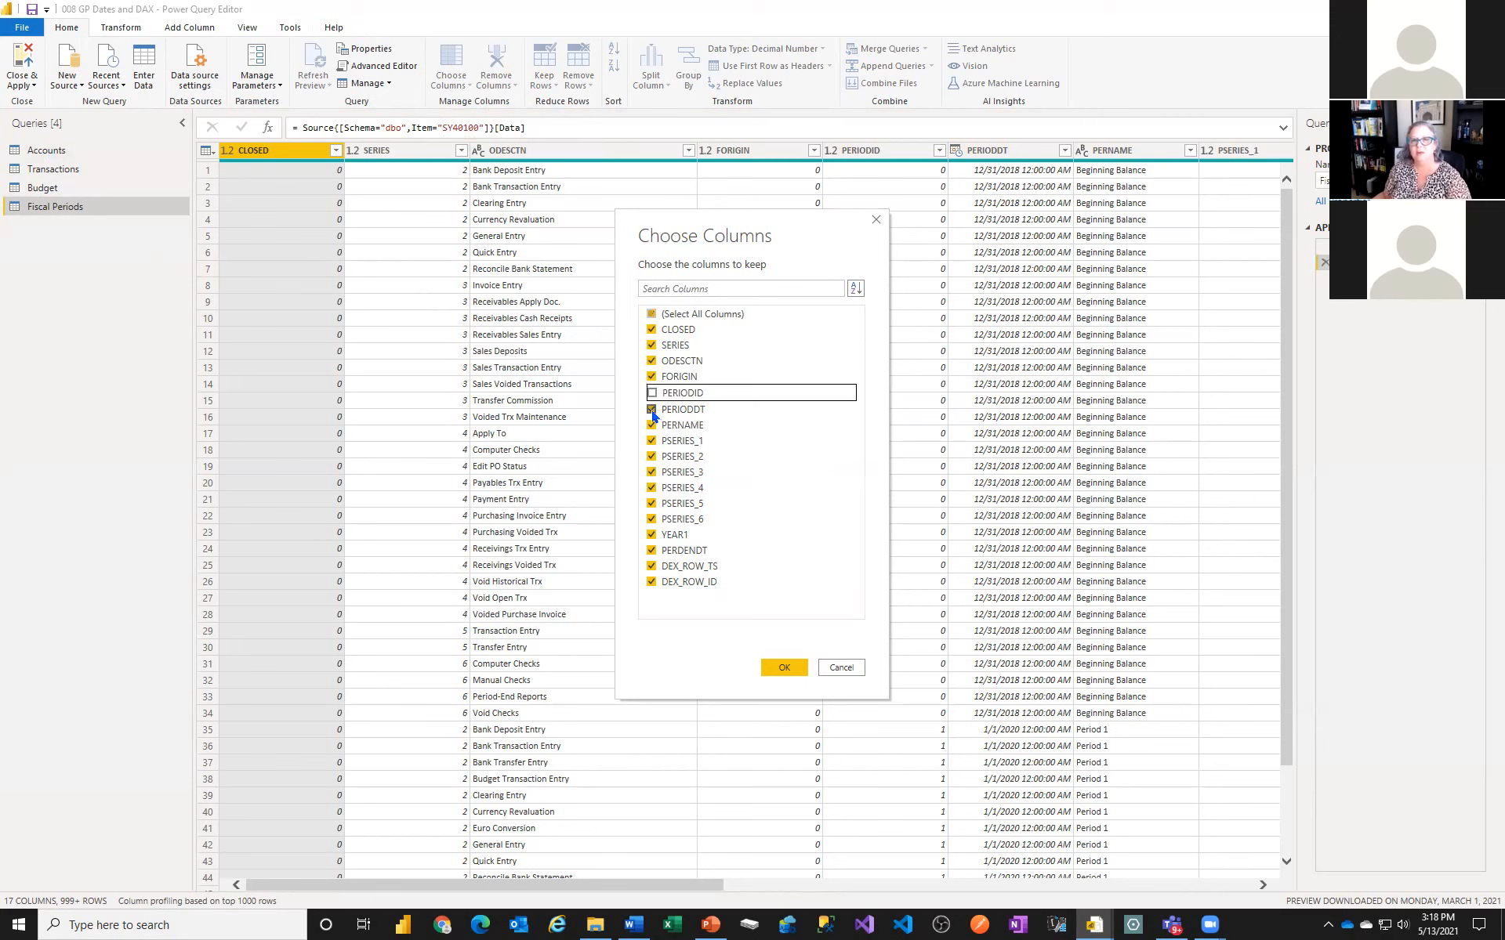
left_click(652, 409)
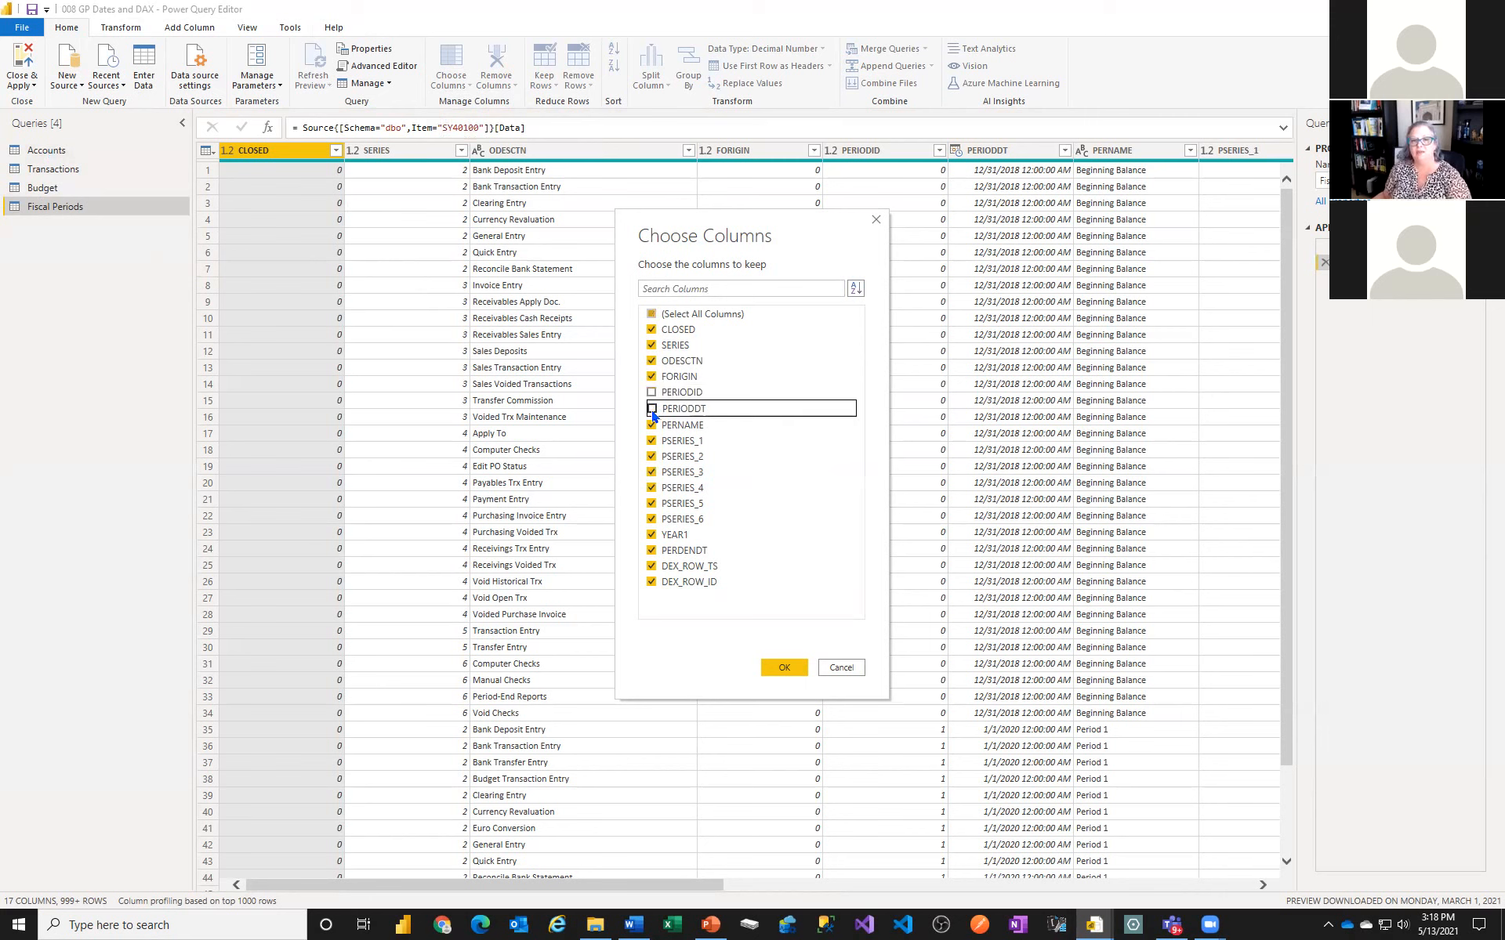
left_click(651, 314)
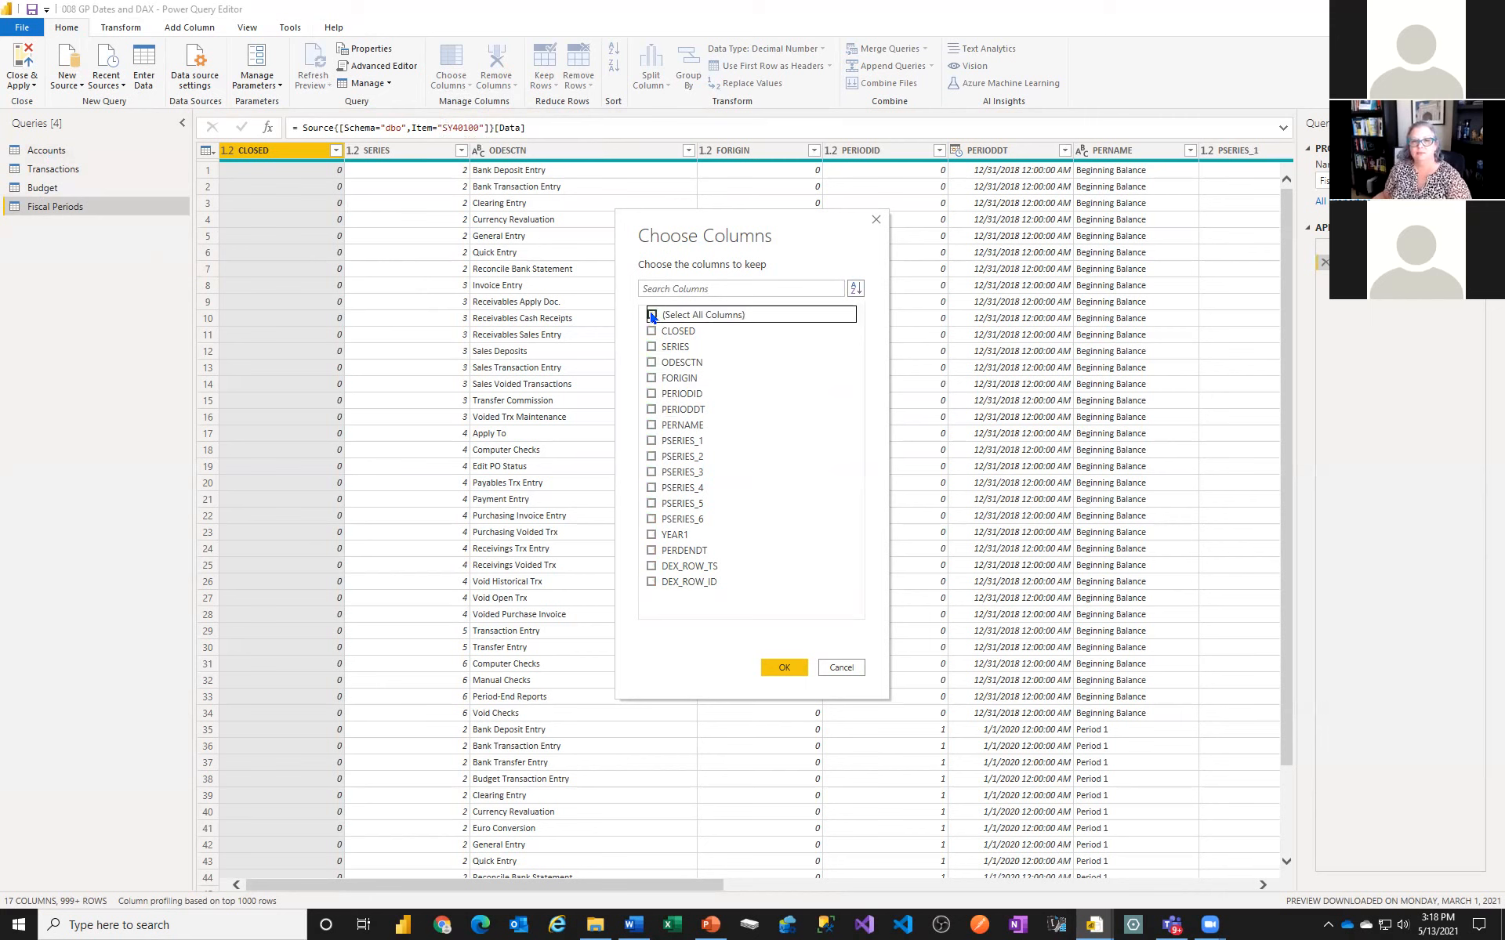
left_click(651, 392)
left_click(651, 408)
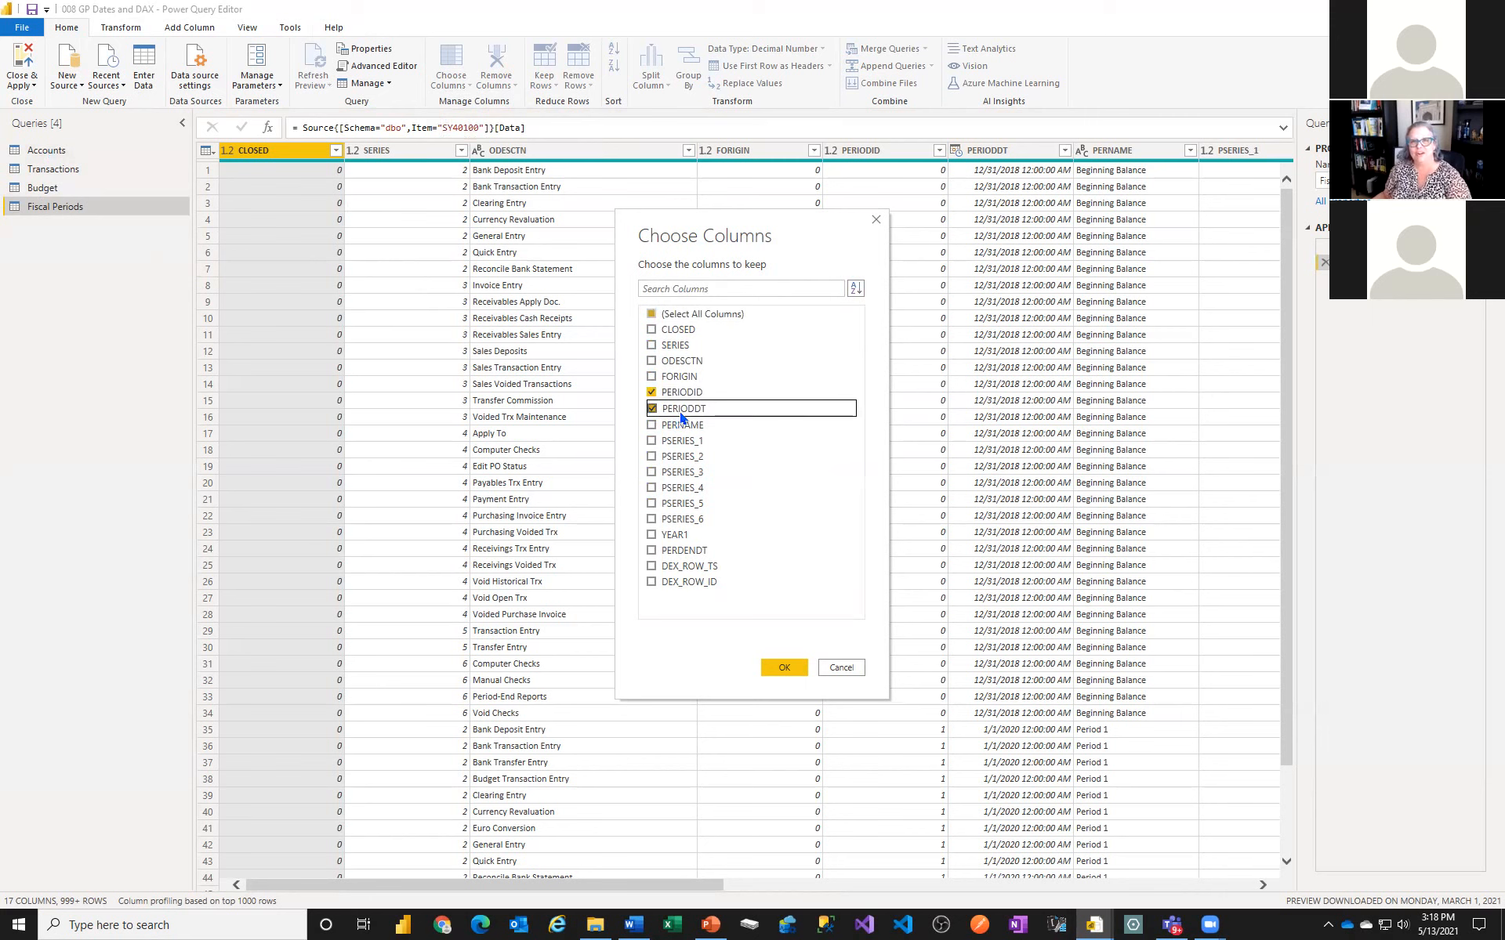
left_click(651, 427)
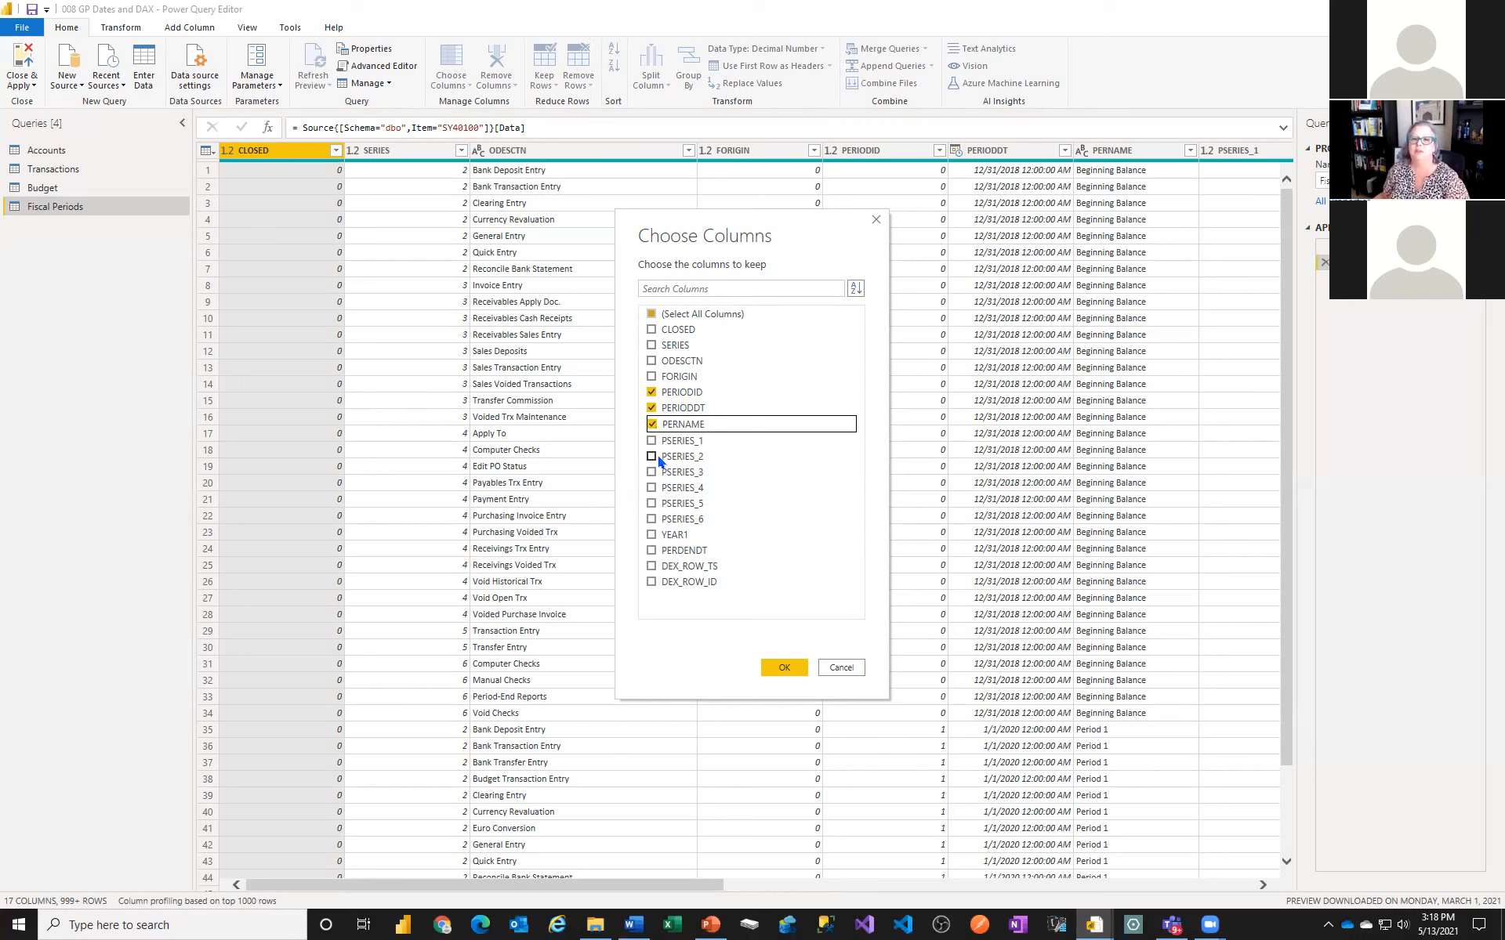
left_click(651, 535)
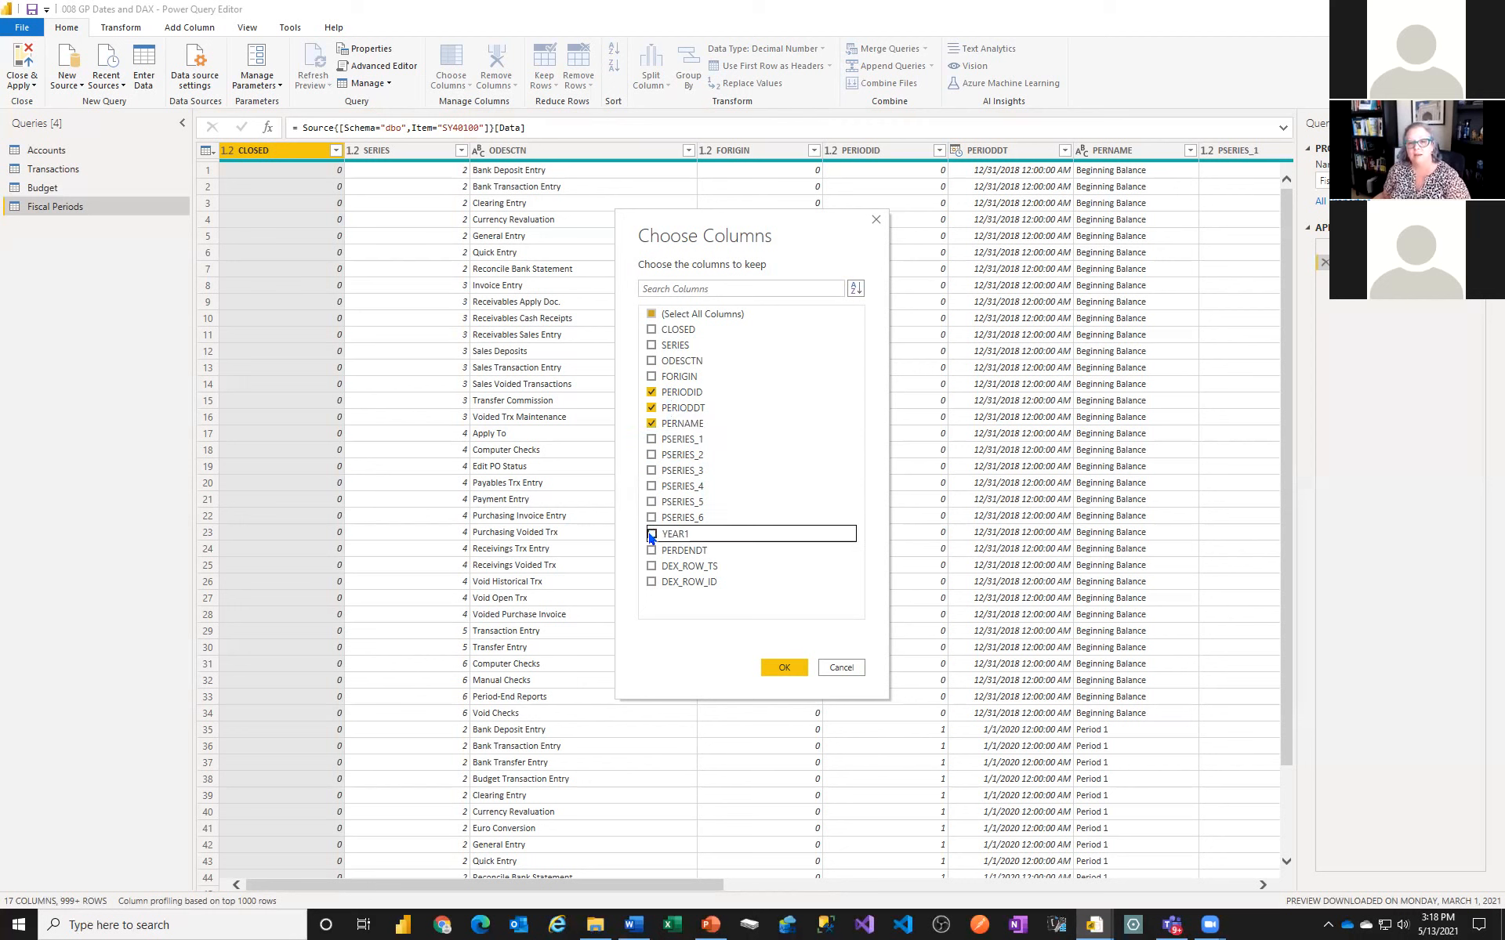
left_click(650, 551)
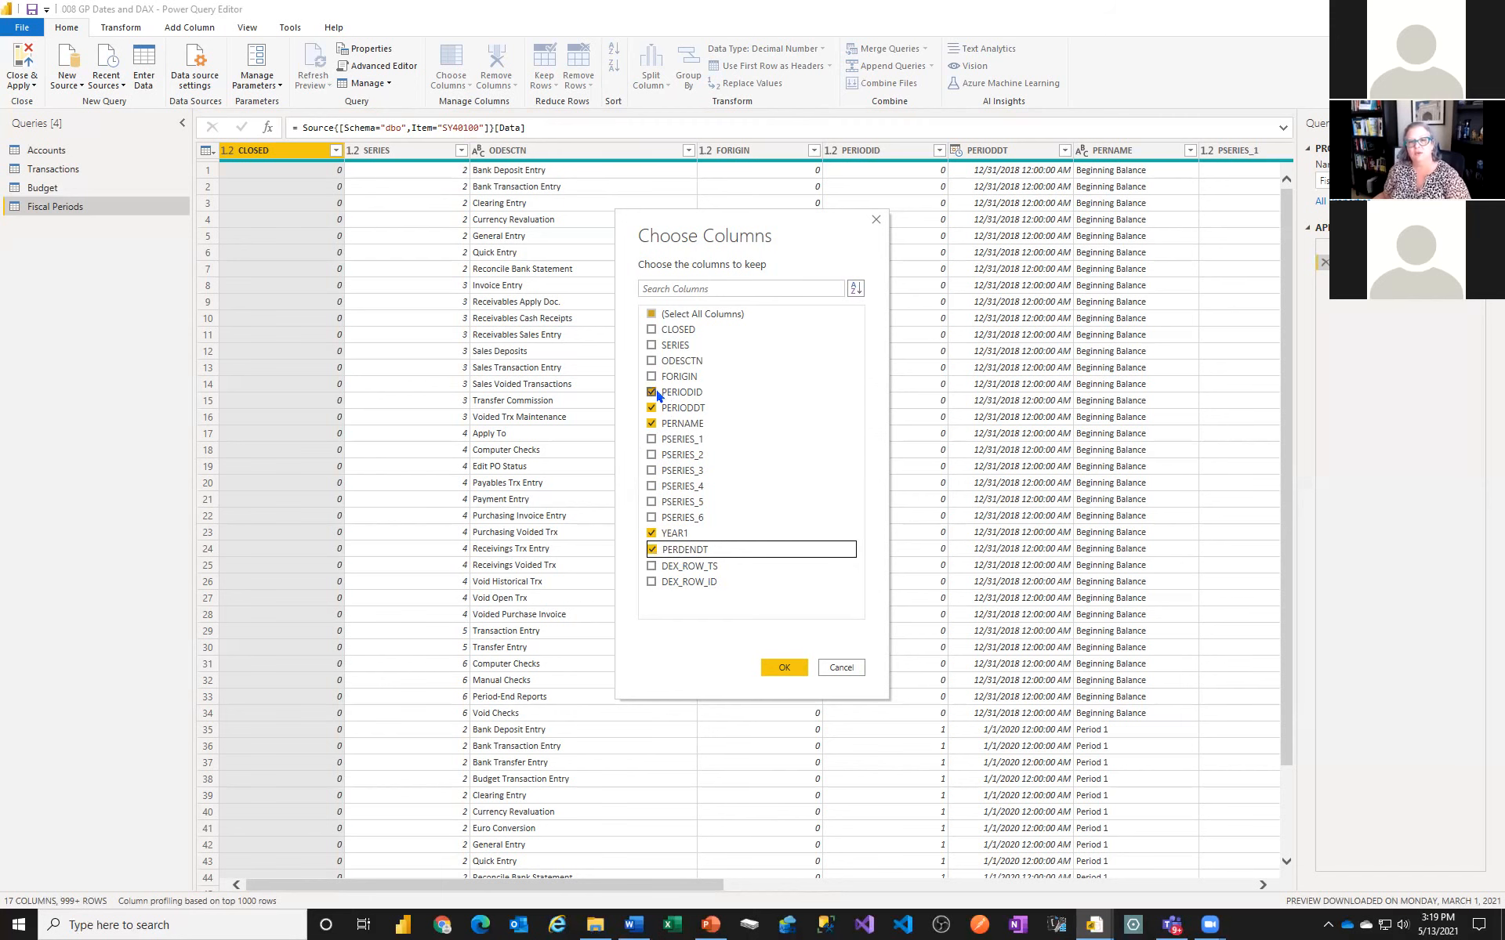
left_click(783, 669)
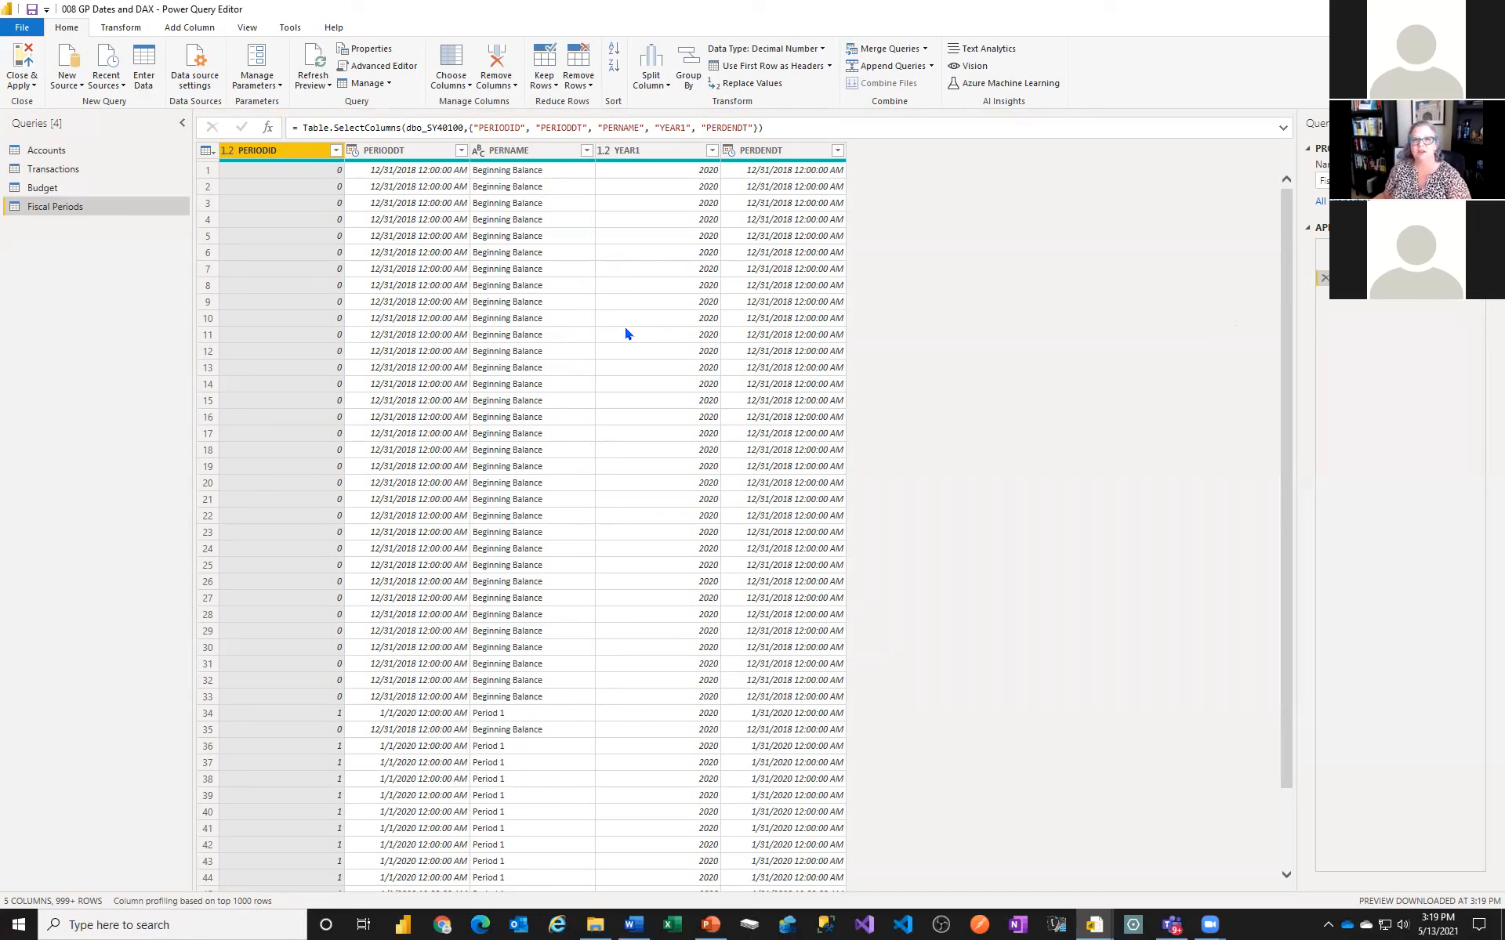
Change the PERIODID column's data type to Whole Number
left_click(229, 152)
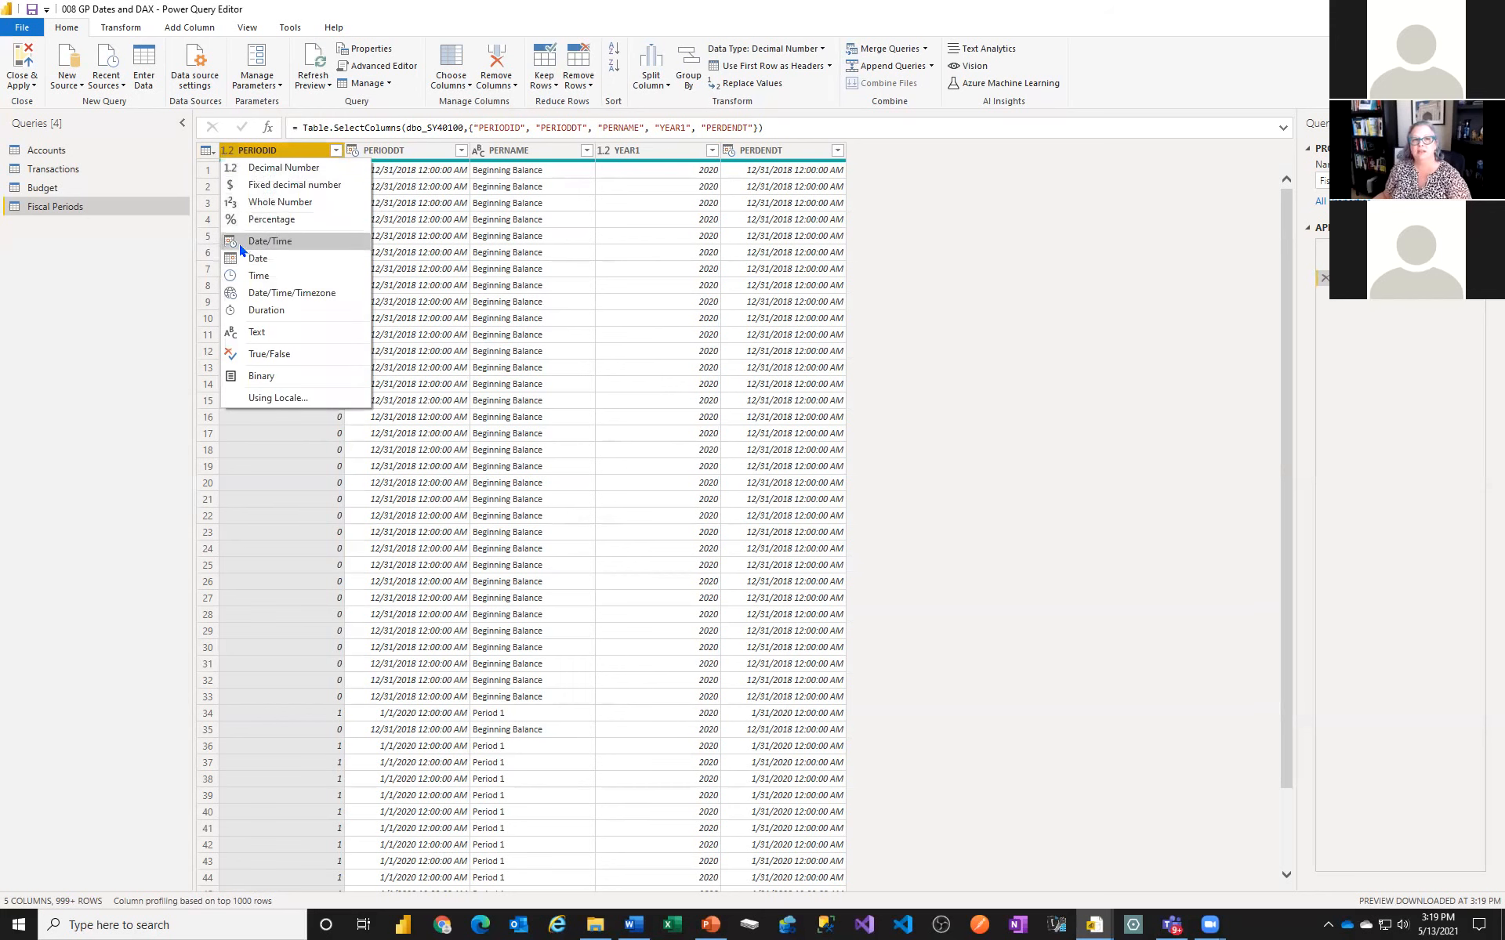
left_click(249, 203)
Change the PERIODDT column's data type to Date
left_click(402, 152)
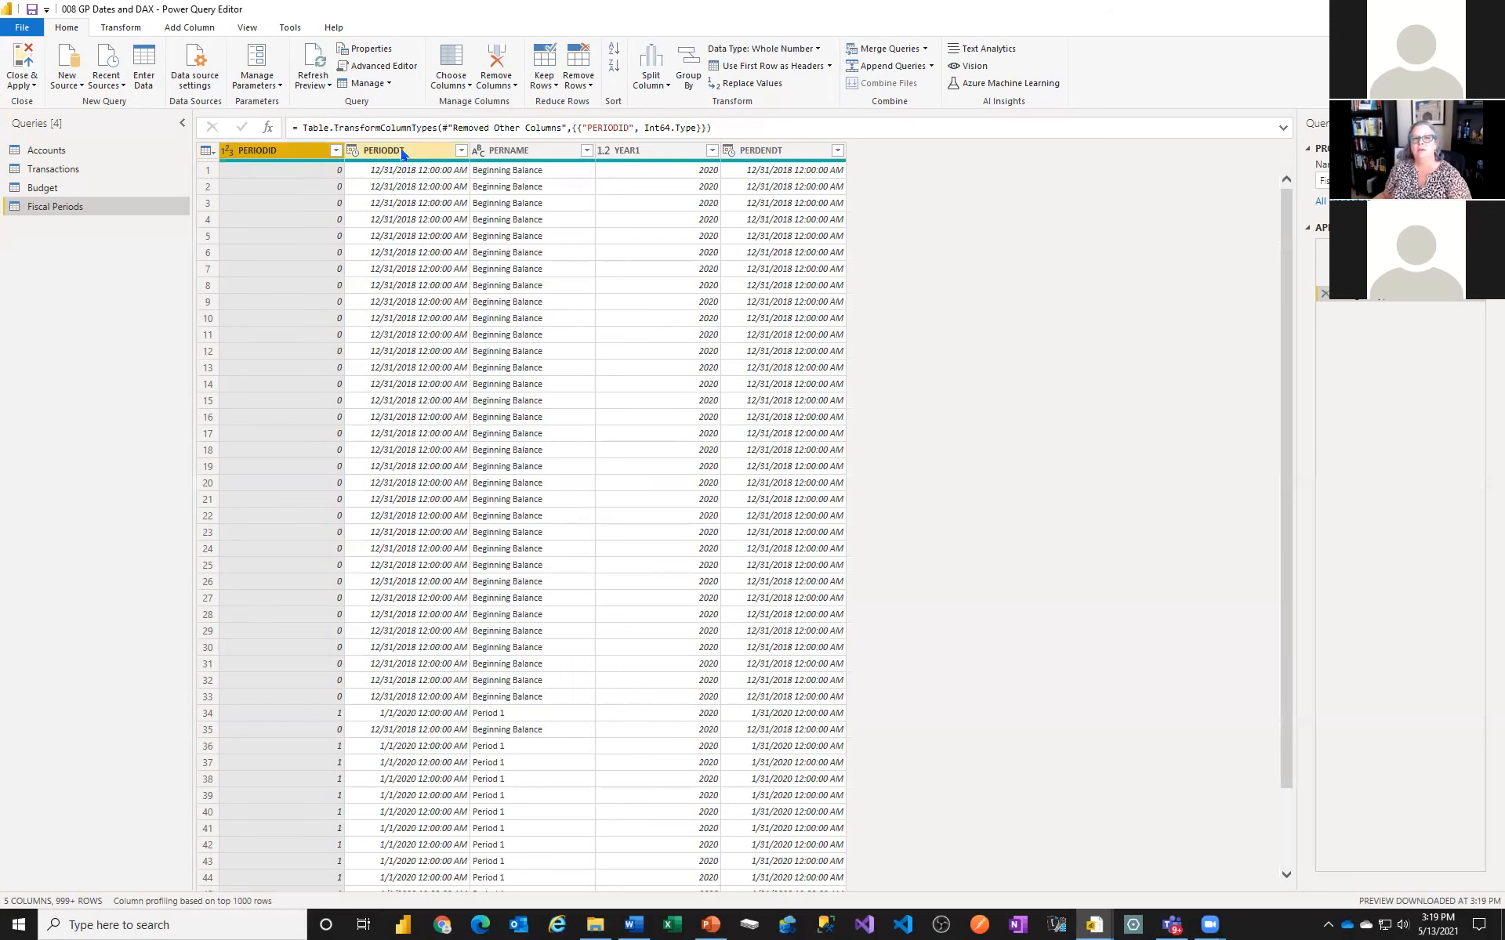
left_click(764, 154, "ctrl")
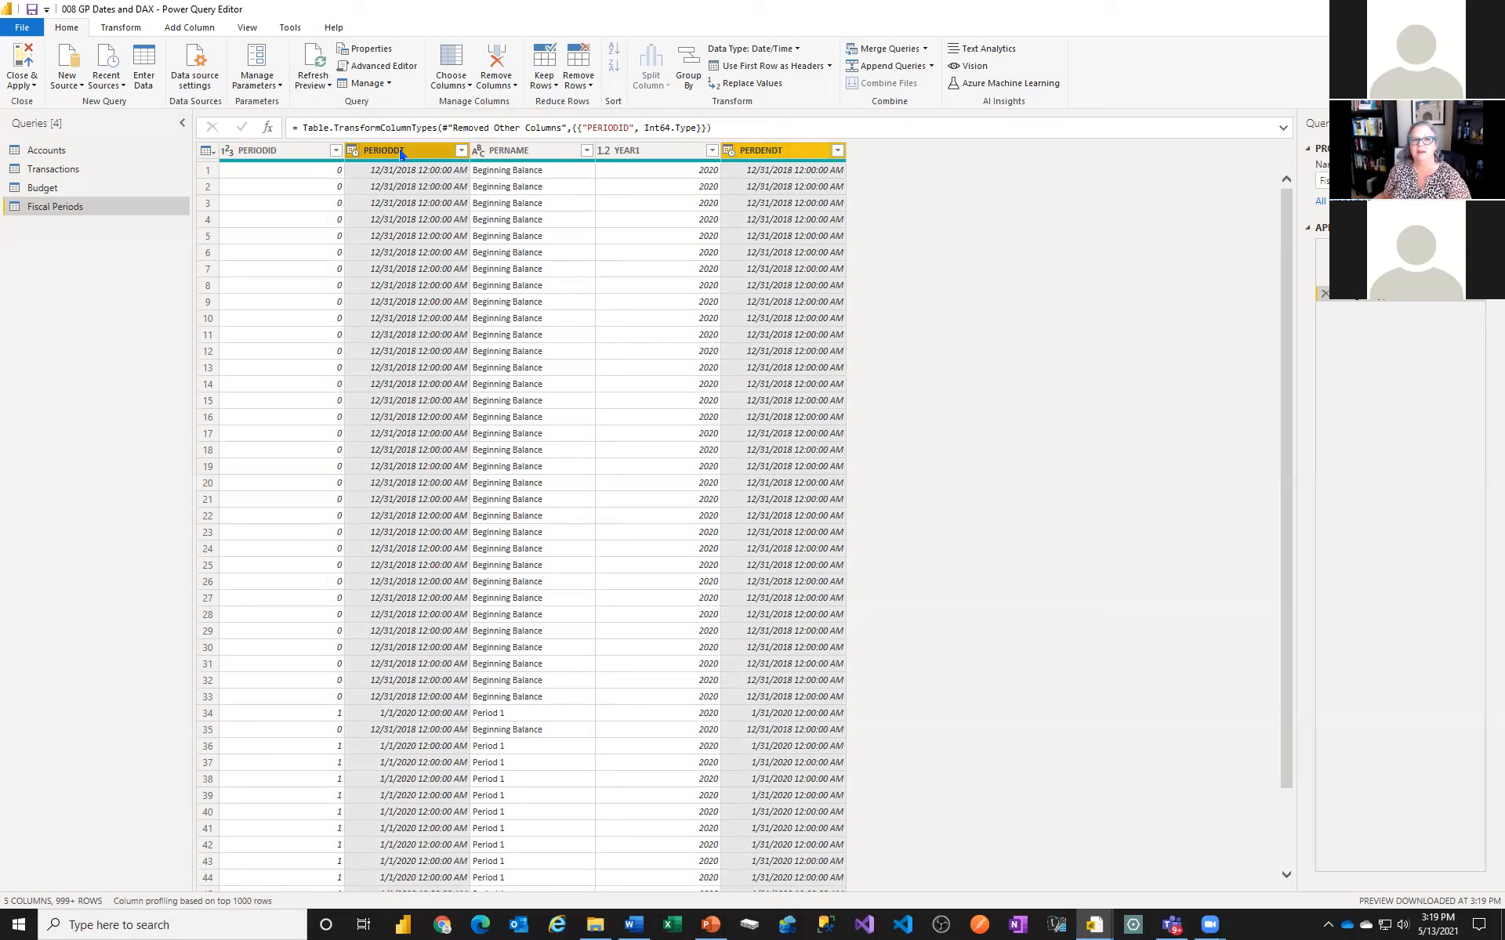
left_click(355, 155)
left_click(355, 156)
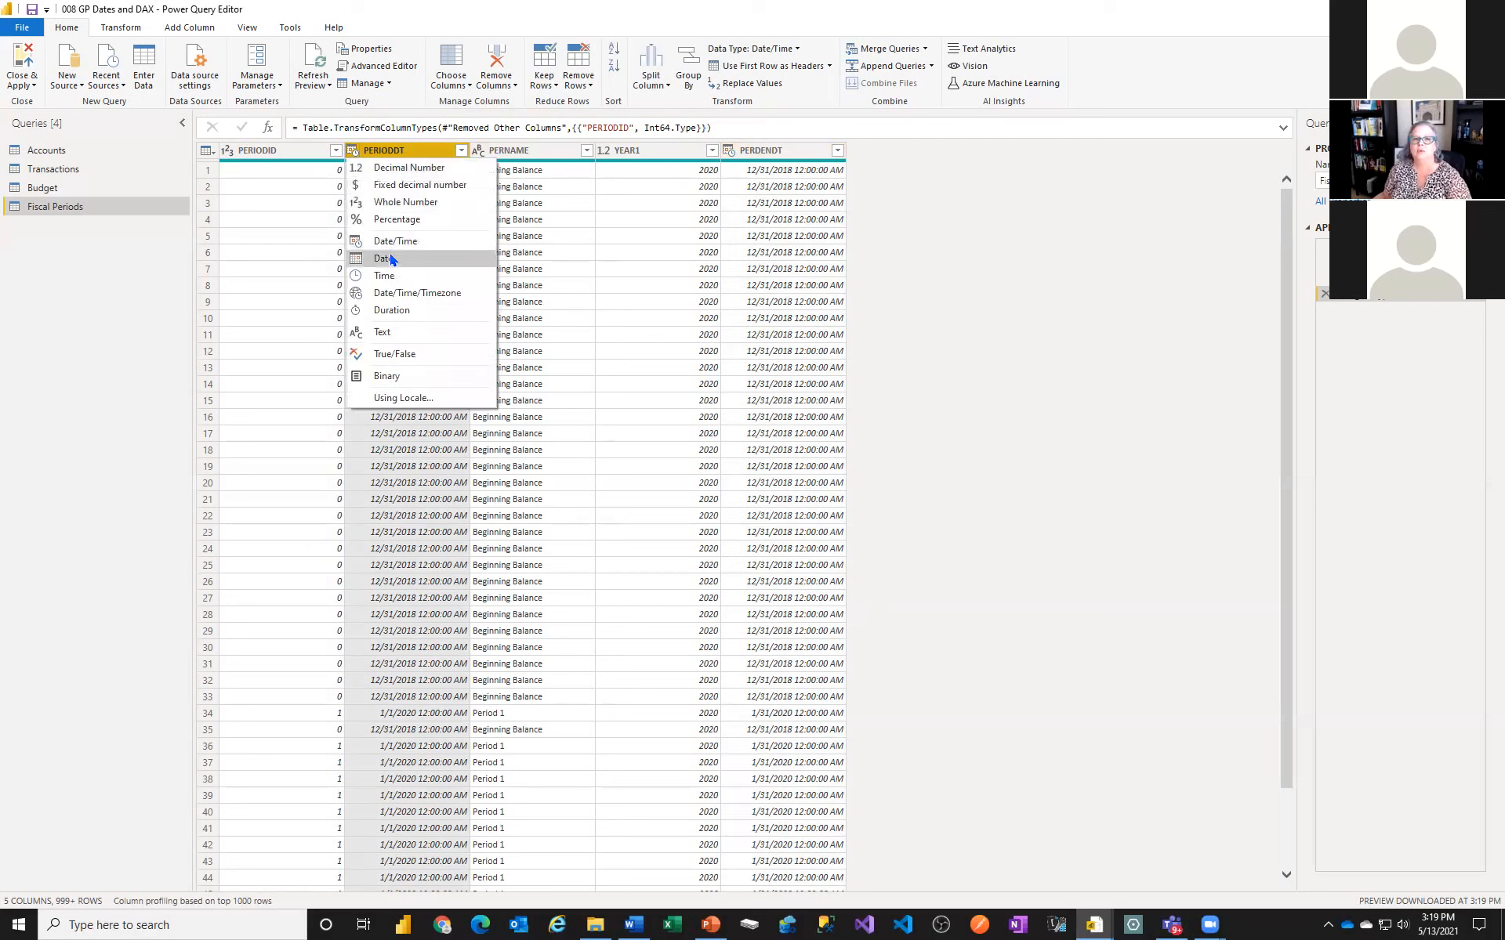
left_click(388, 250)
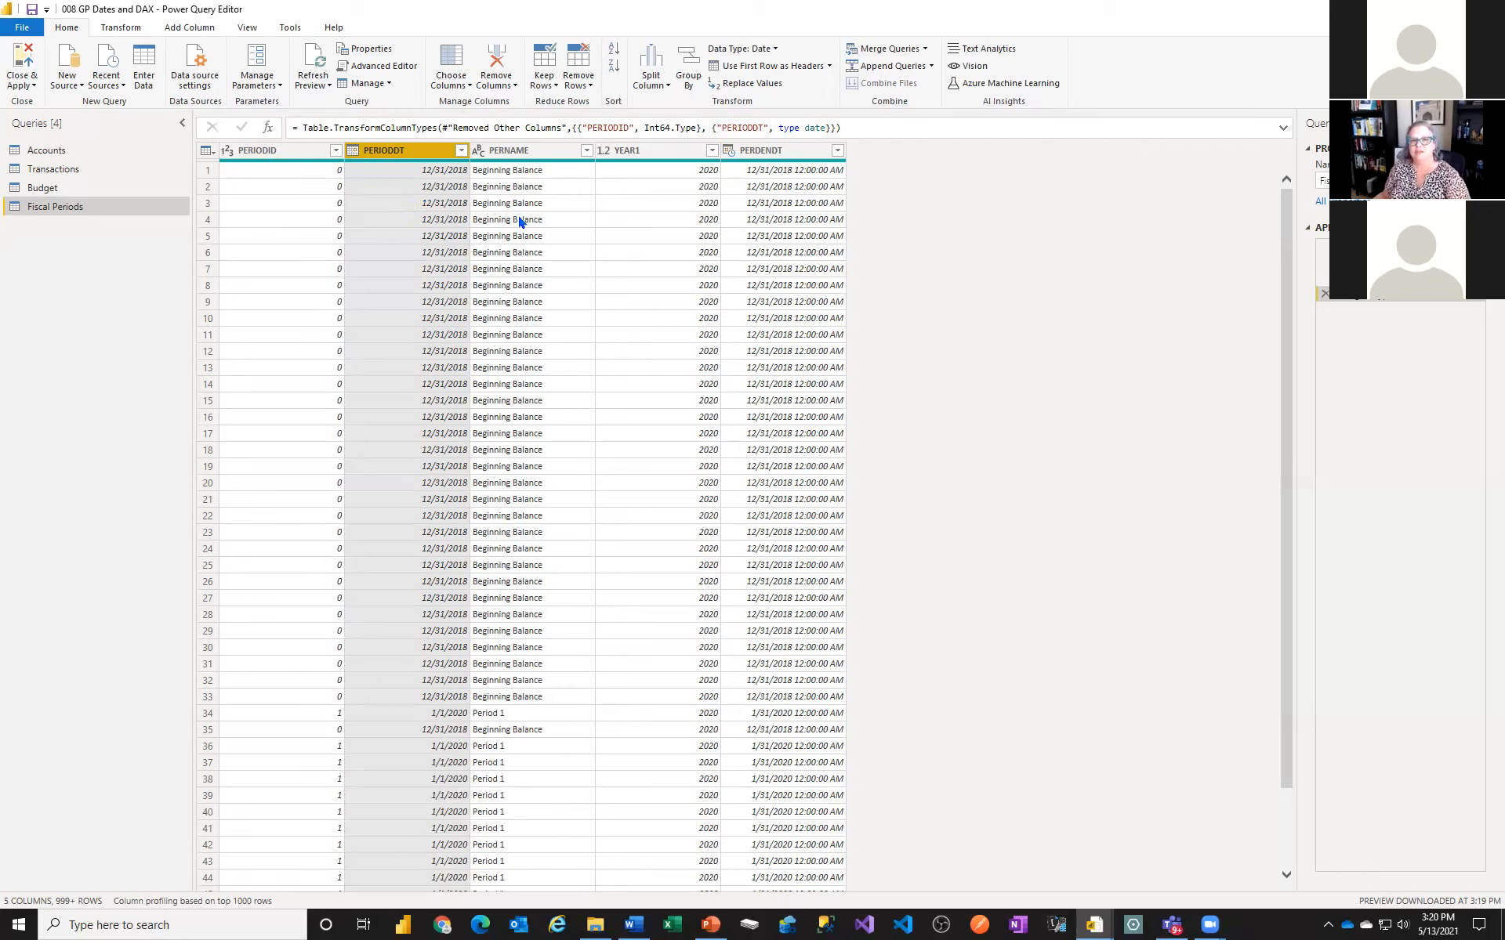
Change the YEAR1 column's data type to Whole Number and the PERDENDT column's to Date
left_click(602, 150)
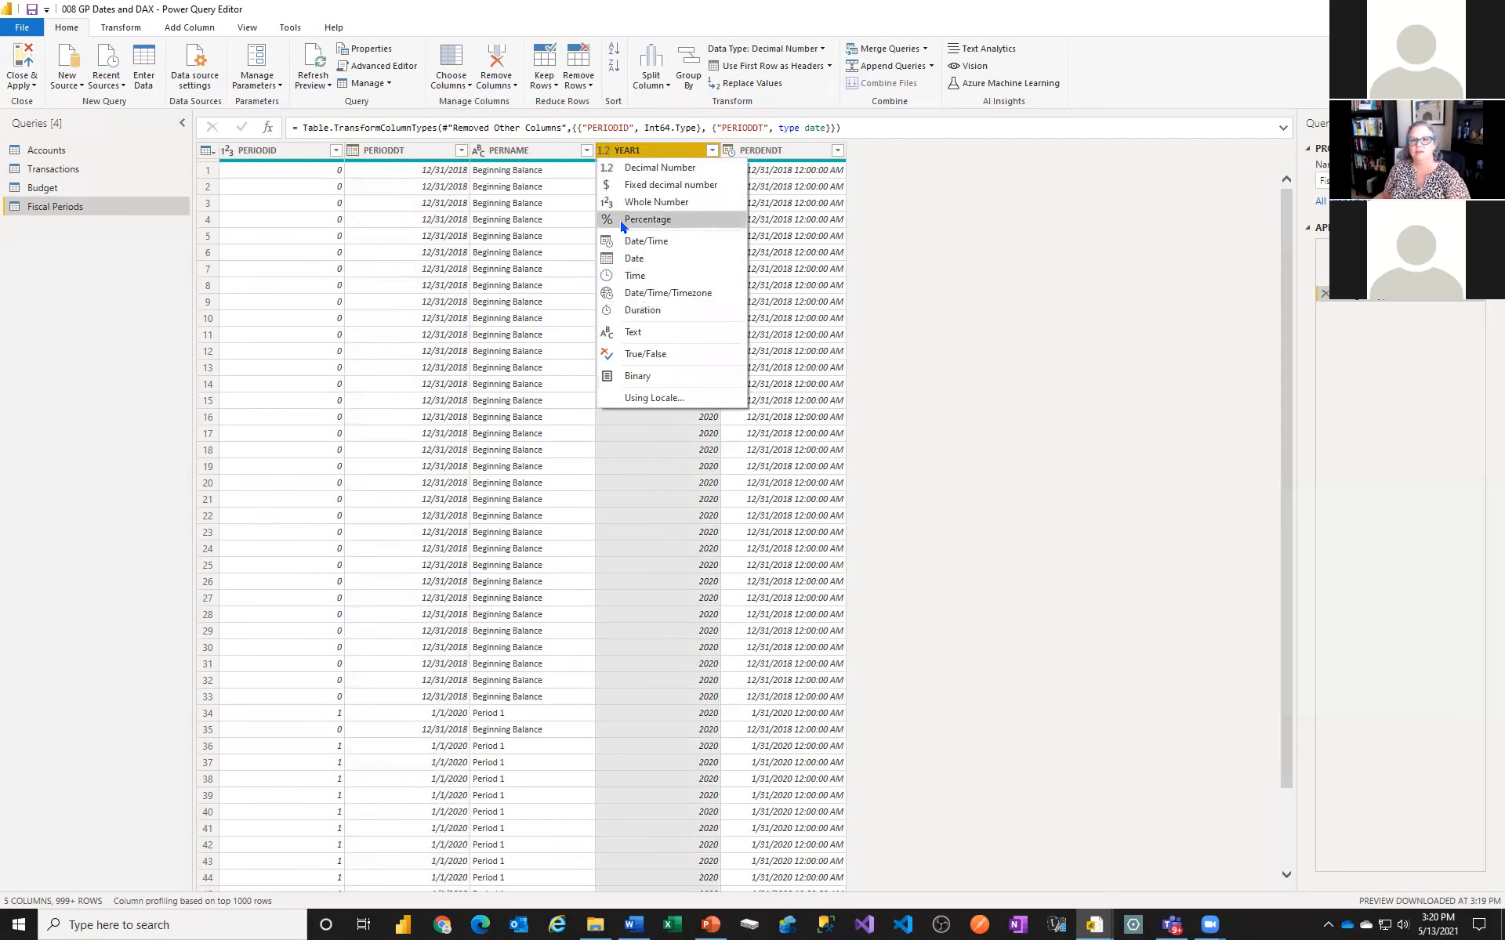
left_click(631, 202)
left_click(731, 149)
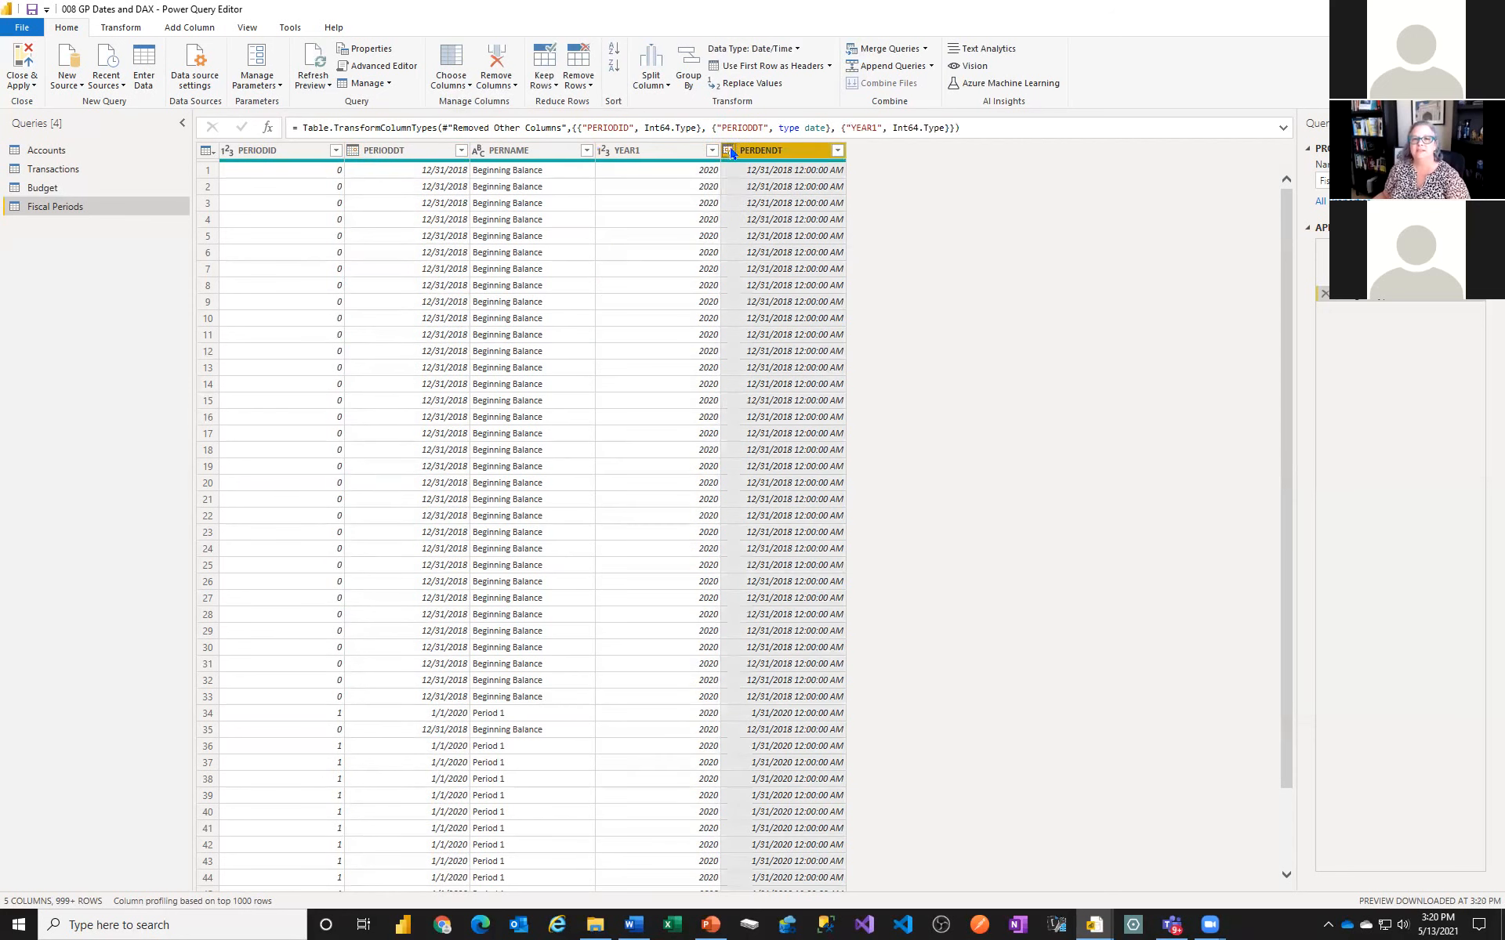
left_click(760, 251)
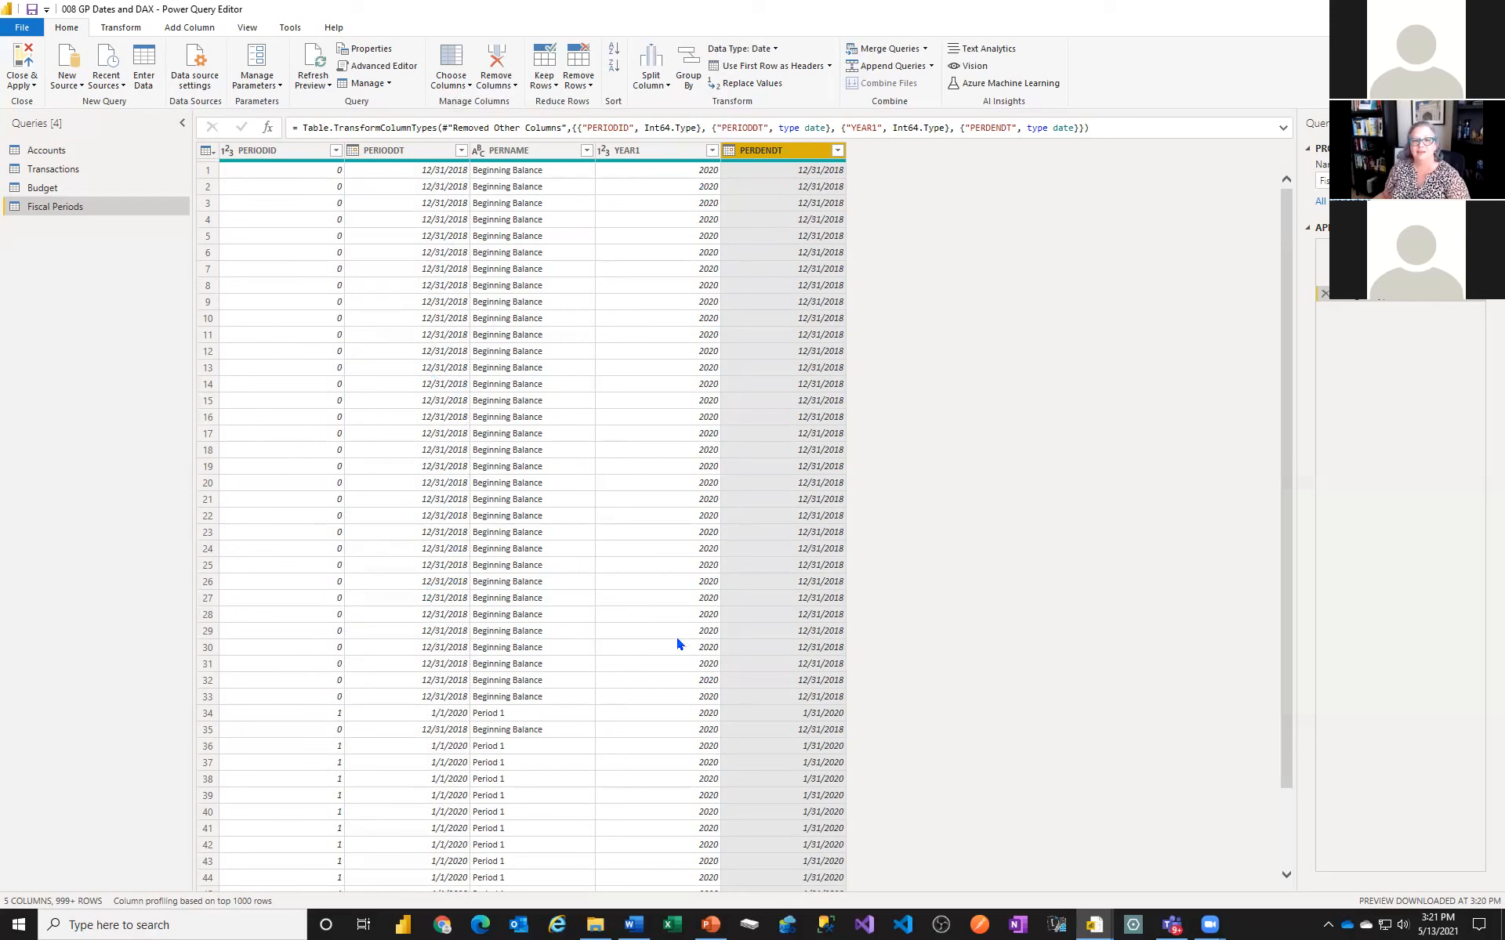
Filter the PERIODID column to exclude rows with period 0
left_click(336, 151)
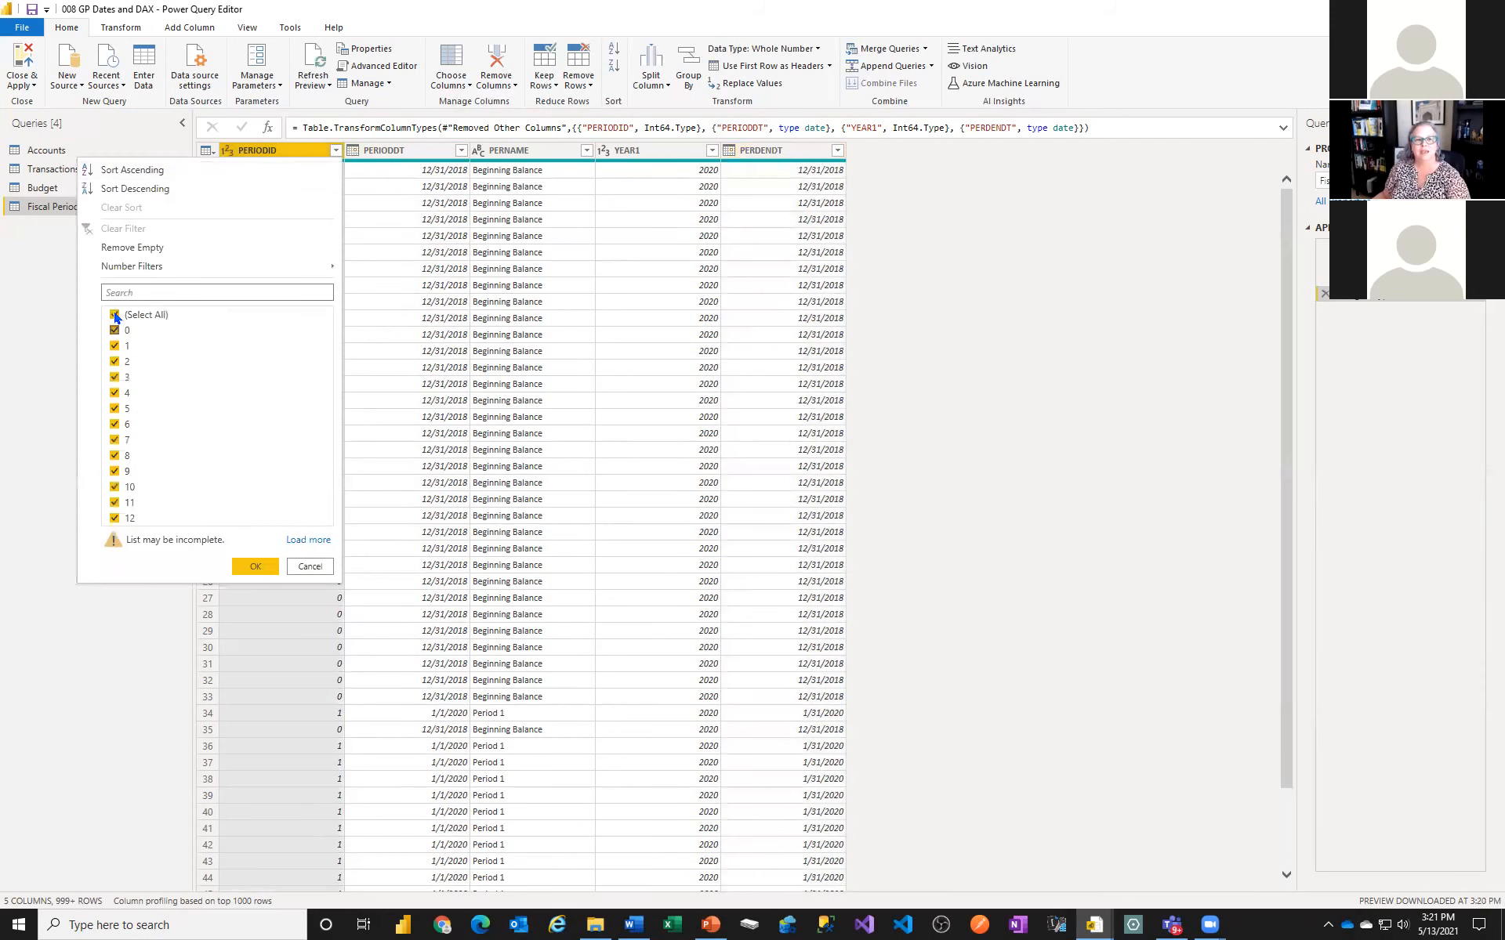
left_click(115, 316)
left_click(115, 315)
left_click(115, 332)
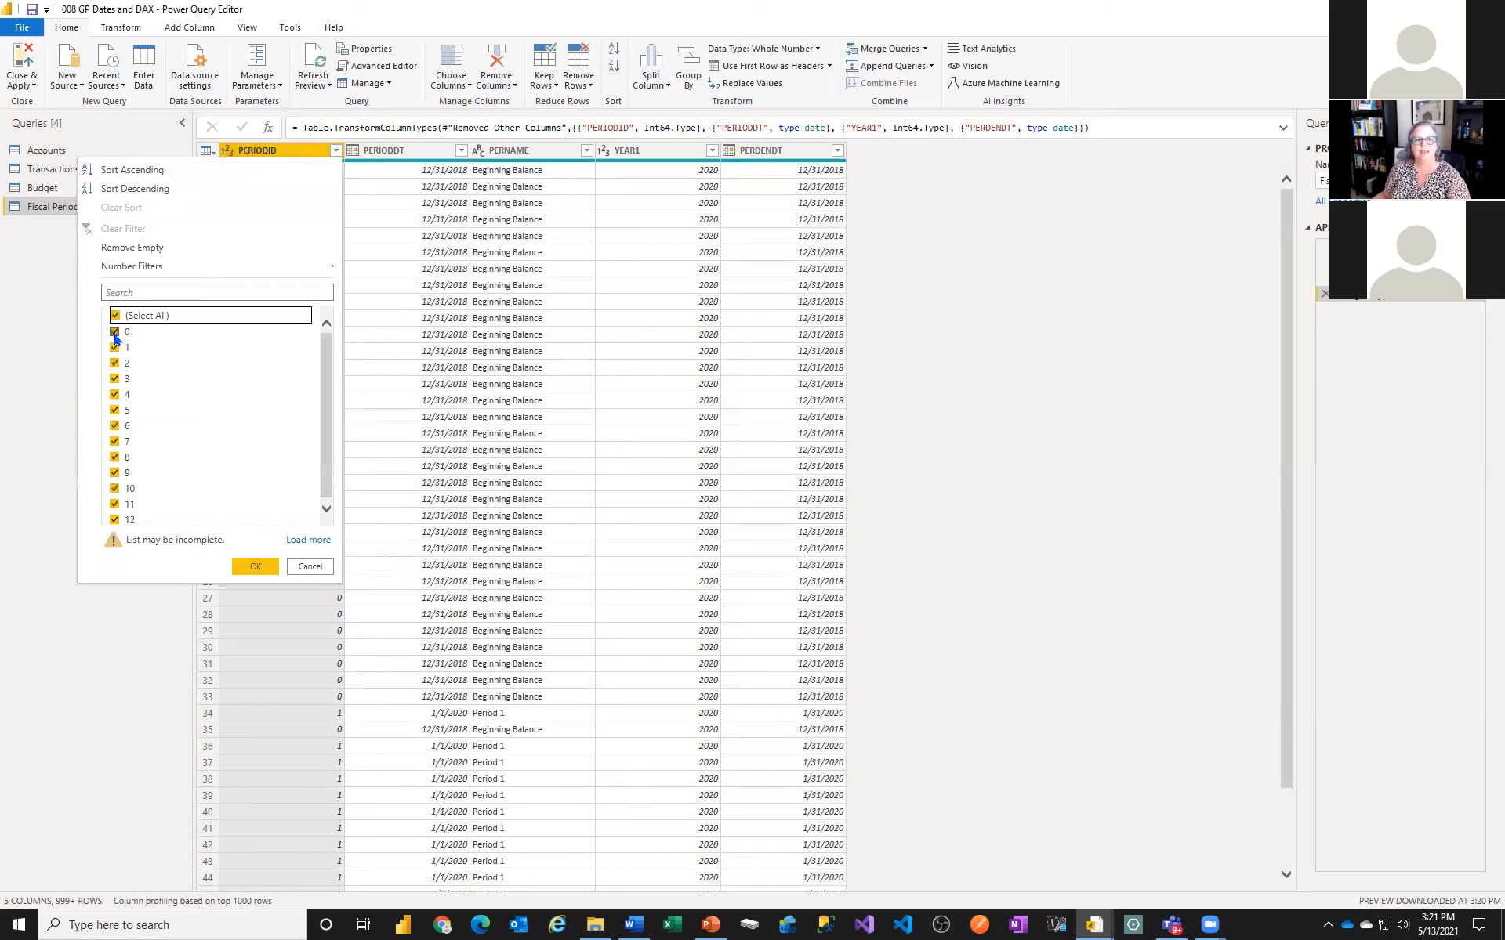
left_click(254, 566)
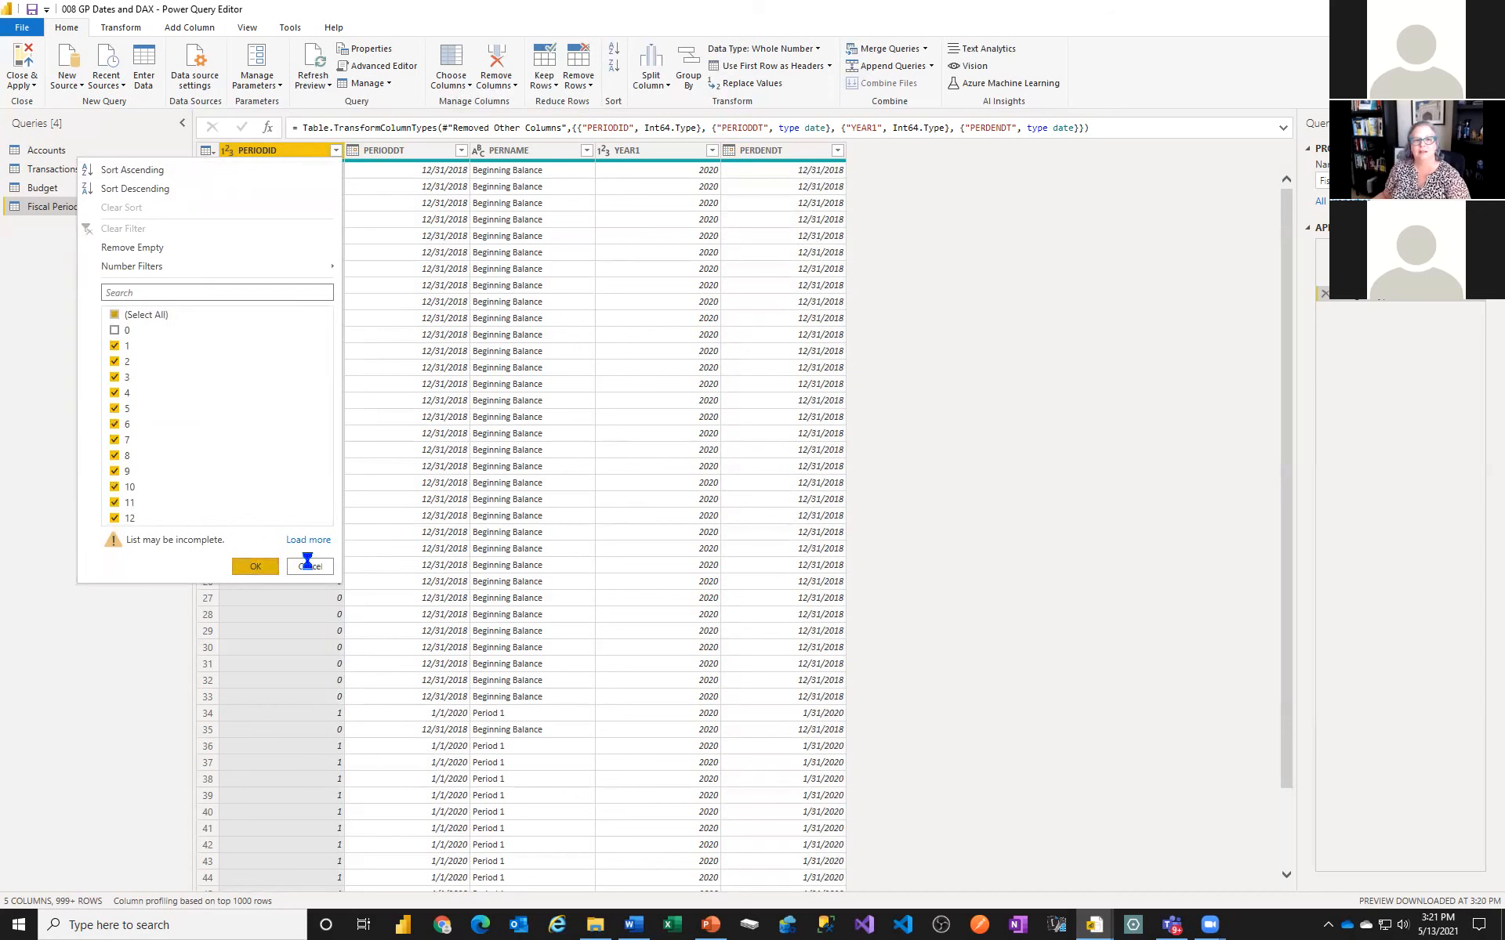
Rename the PERIODID column to "Period ID"
double_click(269, 153)
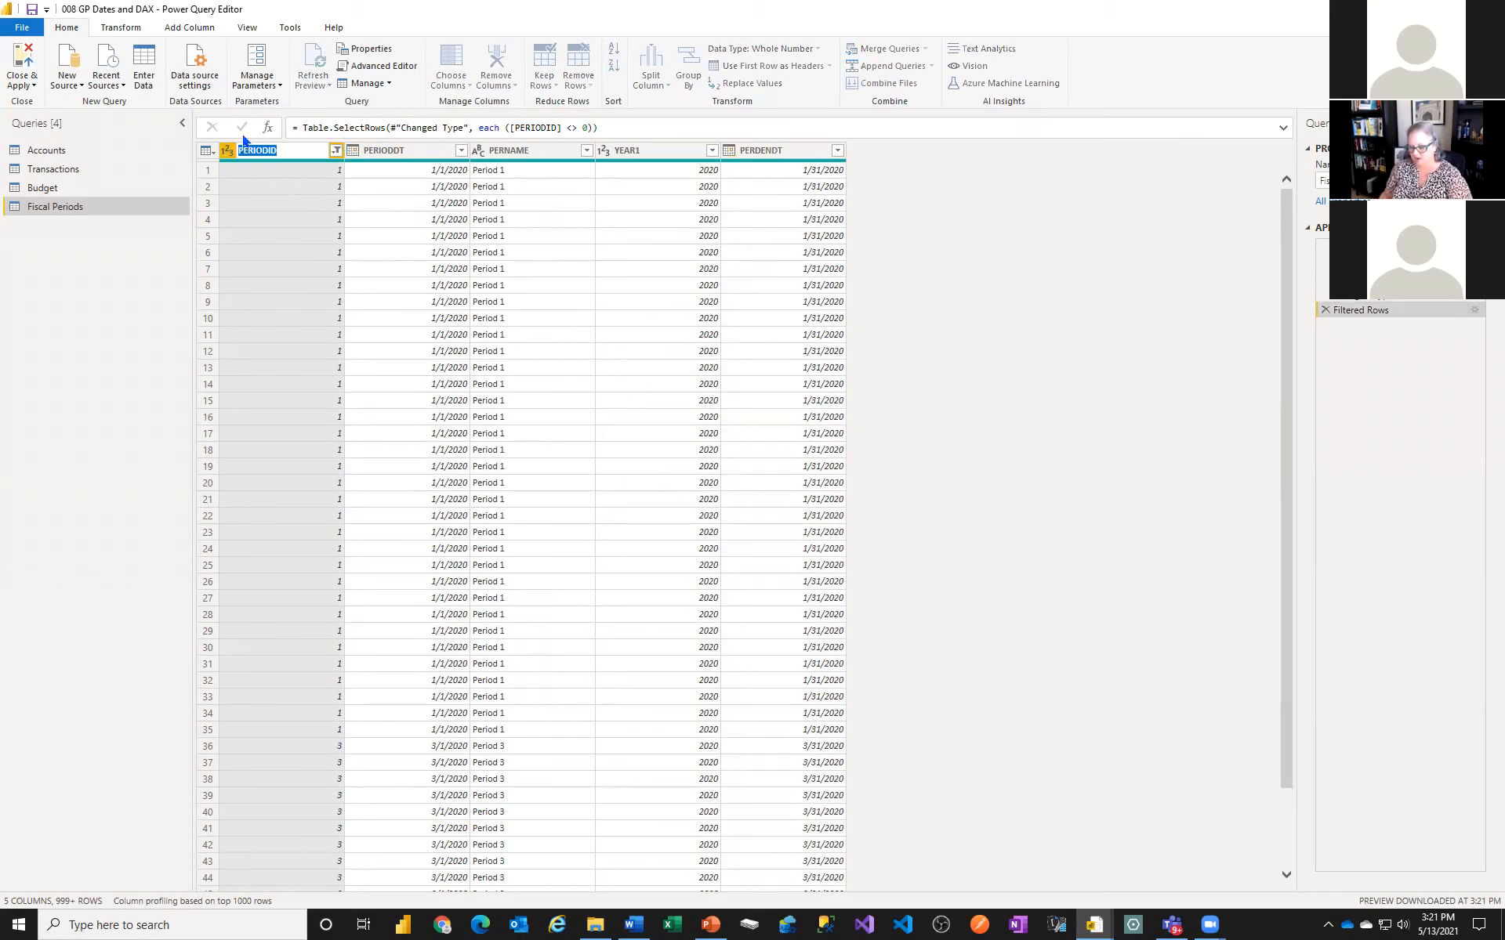
type("Period ID")
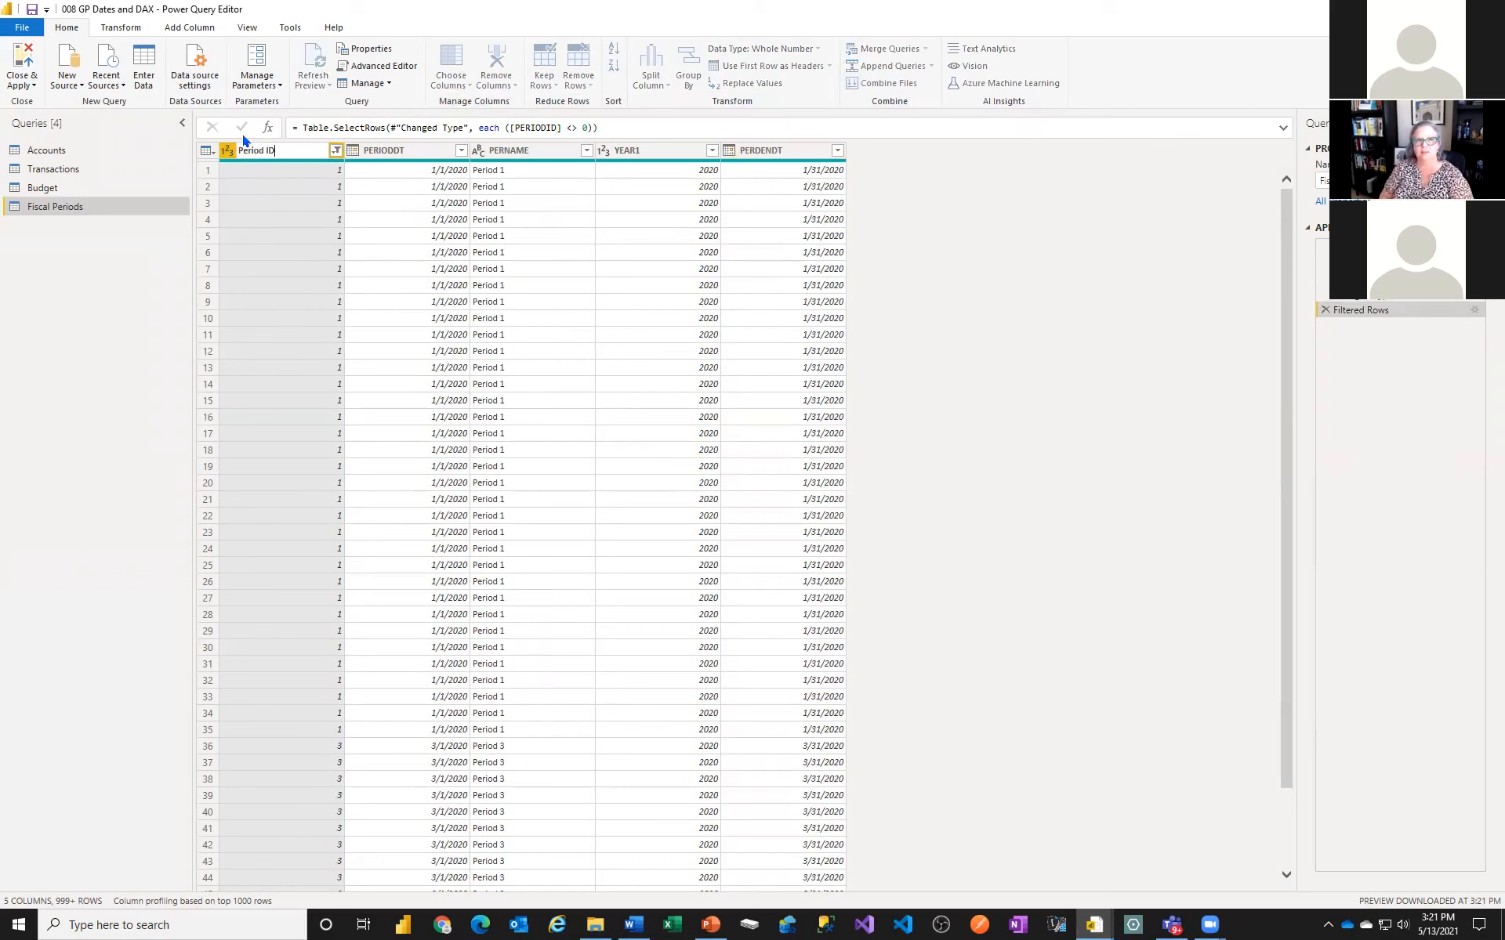
key("Return")
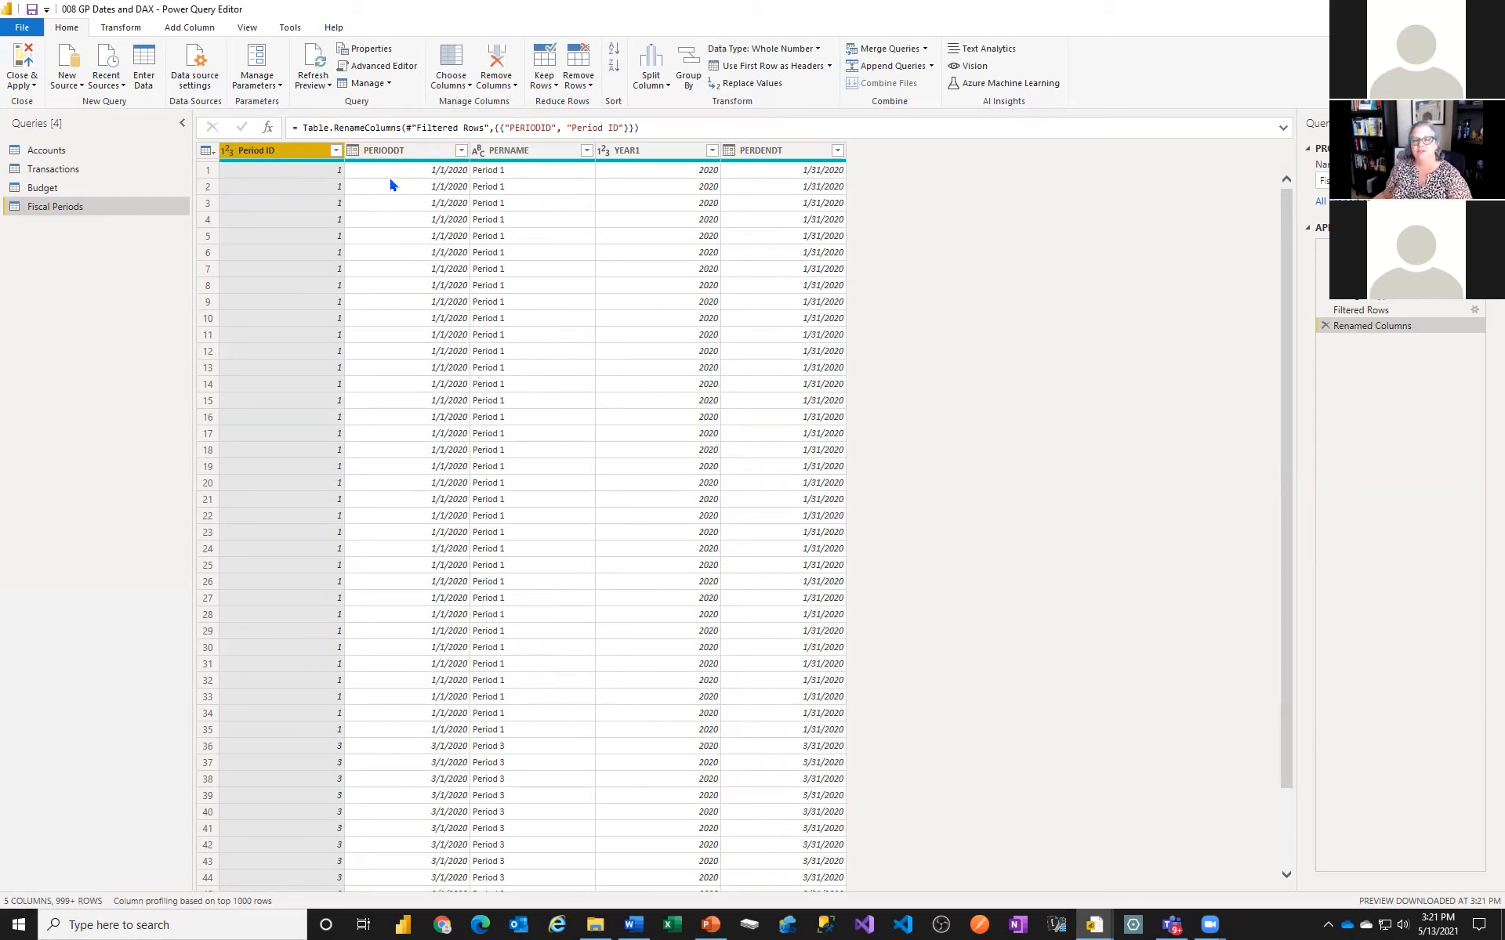
Rename the PERNAME column to "Fiscal Period"
left_click(525, 152)
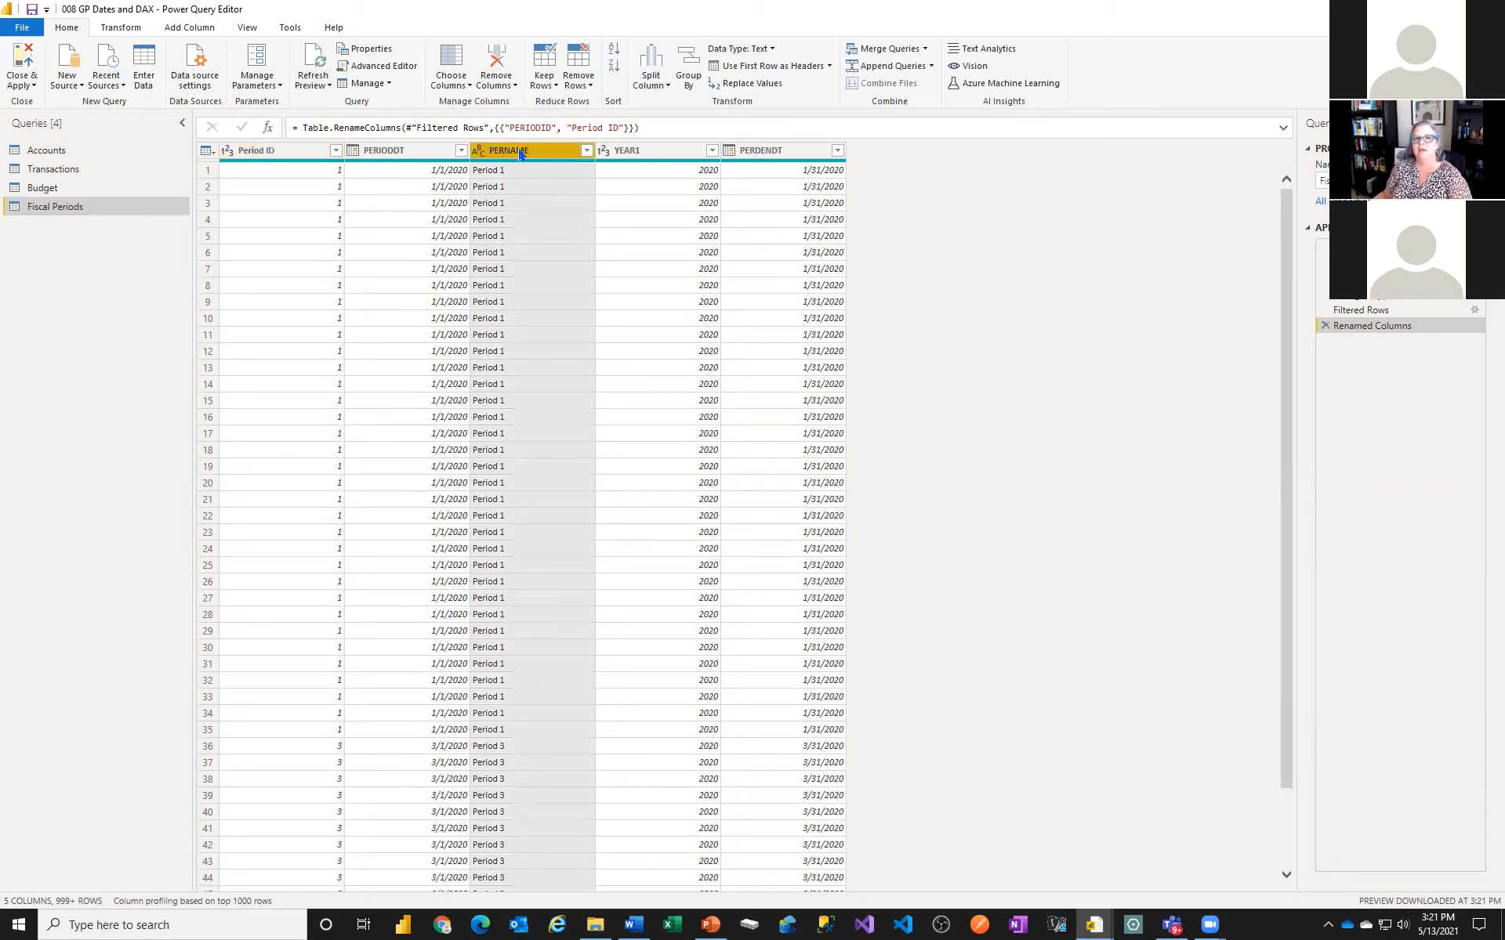
double_click(517, 148)
type("Fi")
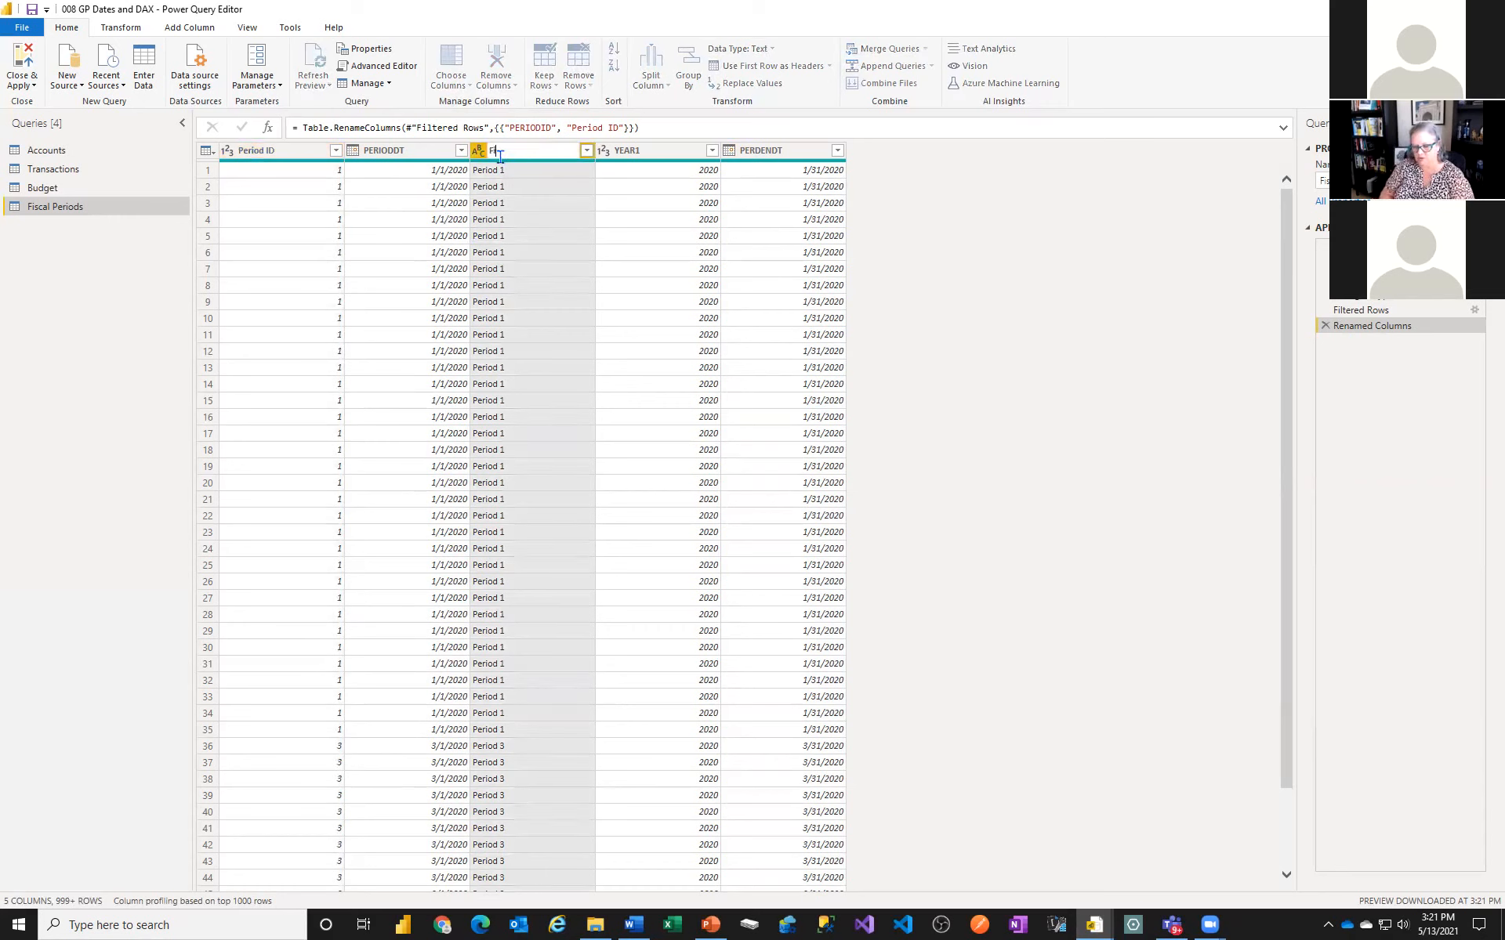
type("scal Period")
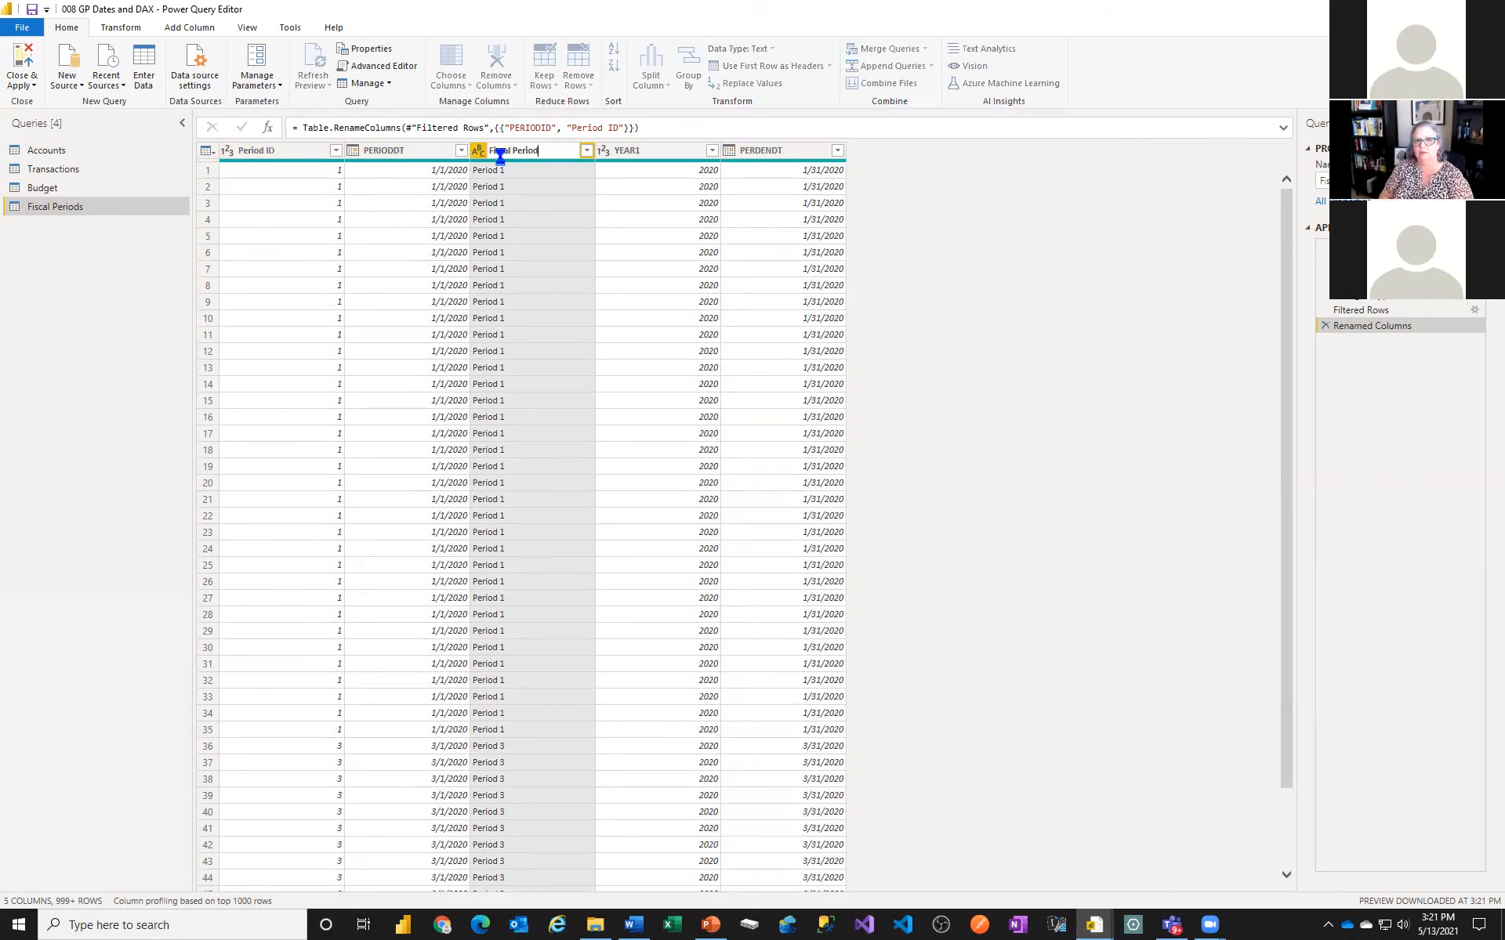
key("Return")
Check a Fiscal Period value for trailing spaces and apply the Trim text transformation to the whole column
left_click(509, 201)
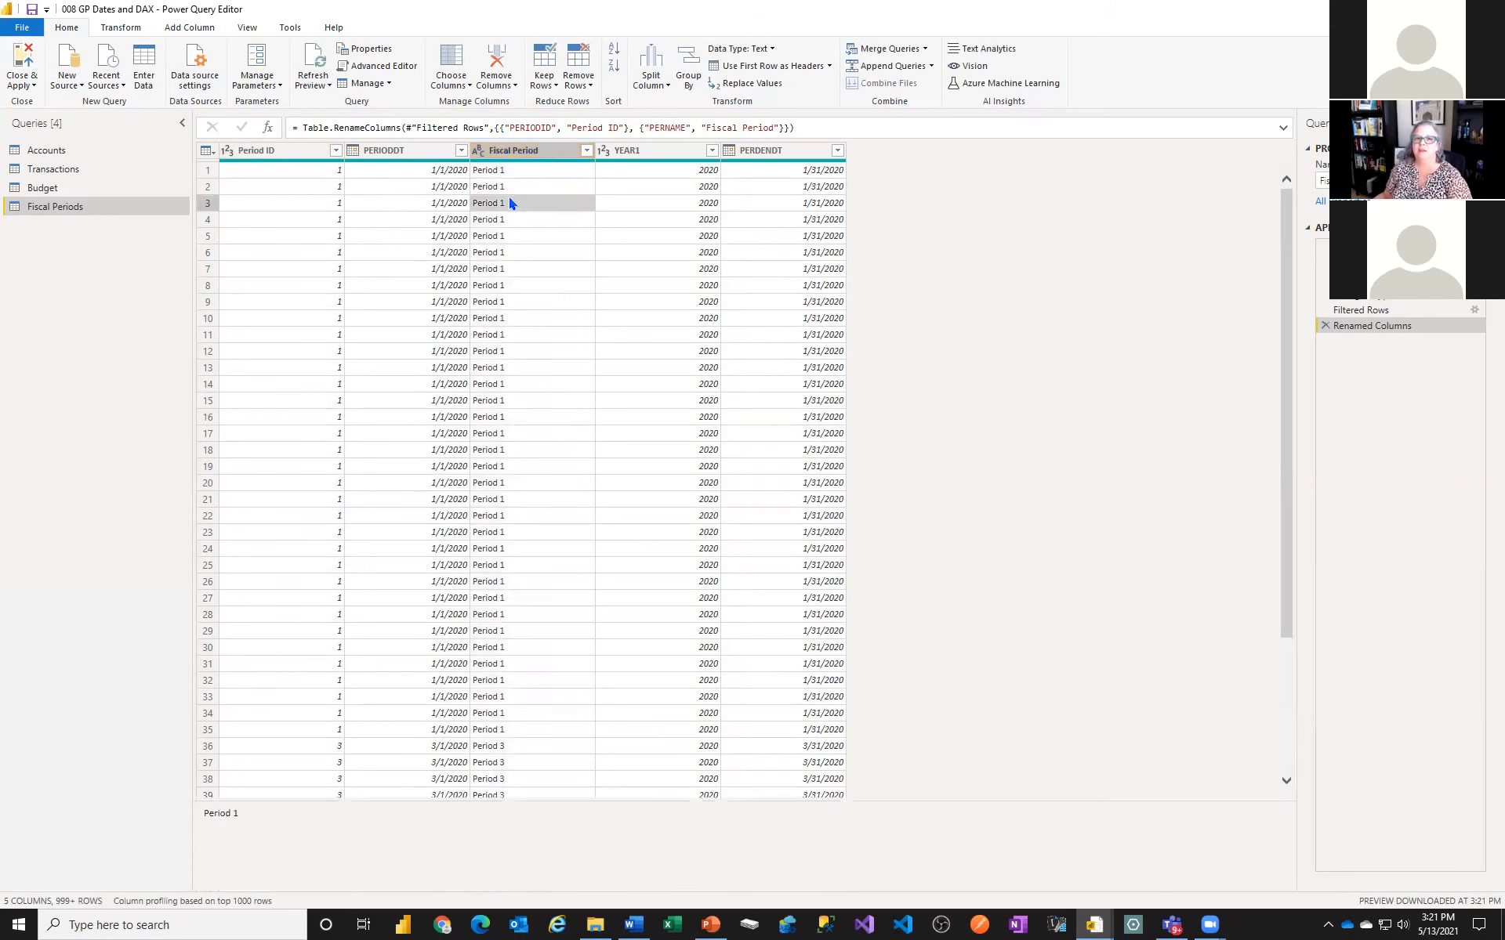
left_click(279, 816)
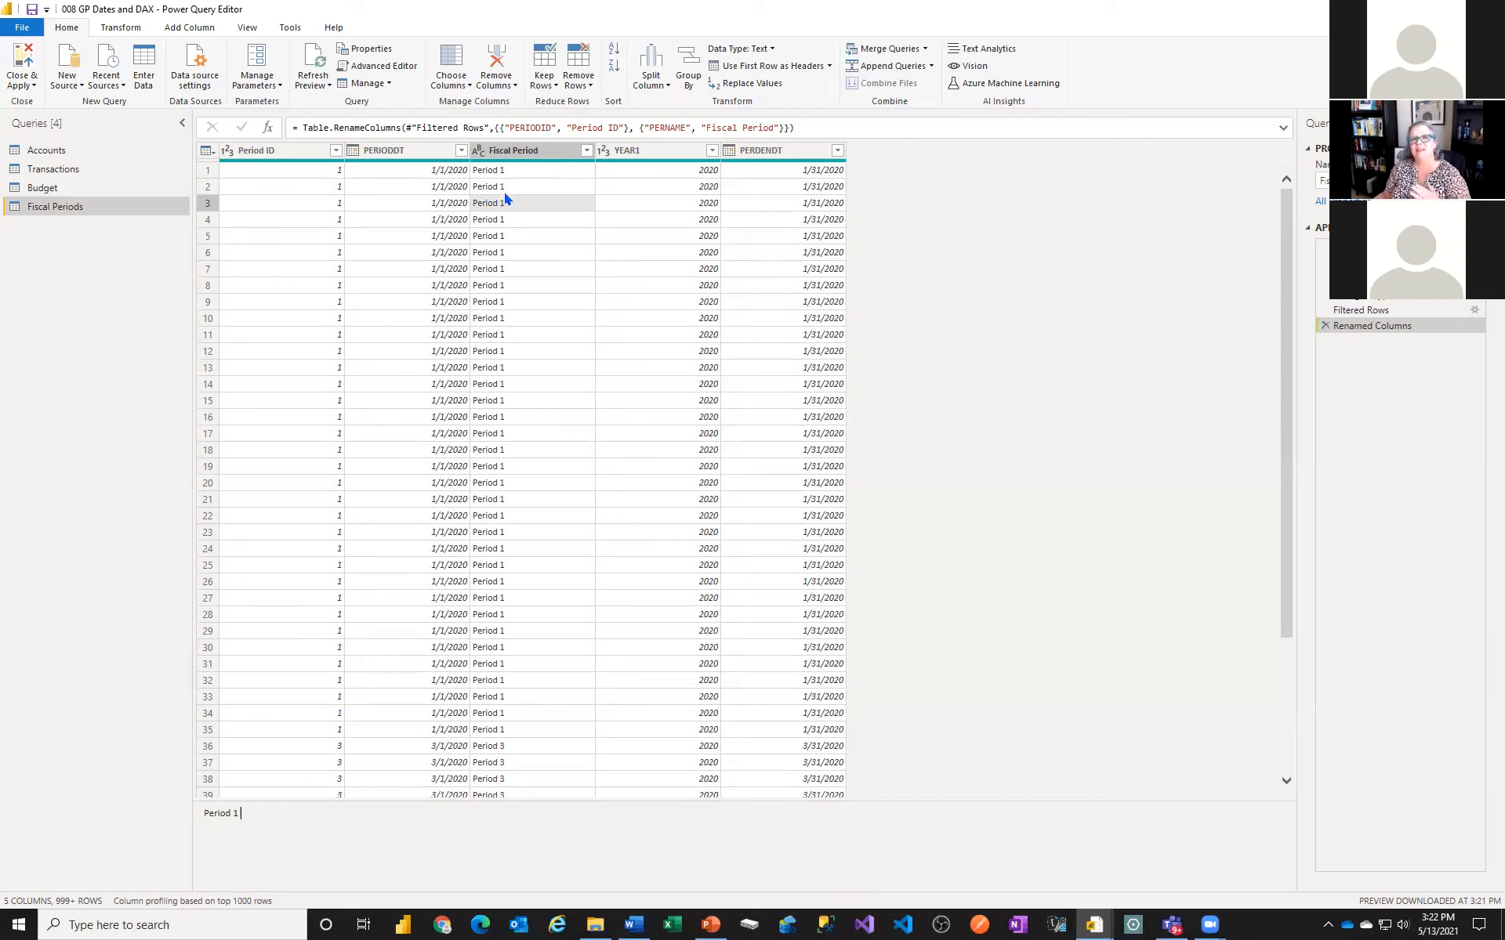
left_click(524, 153)
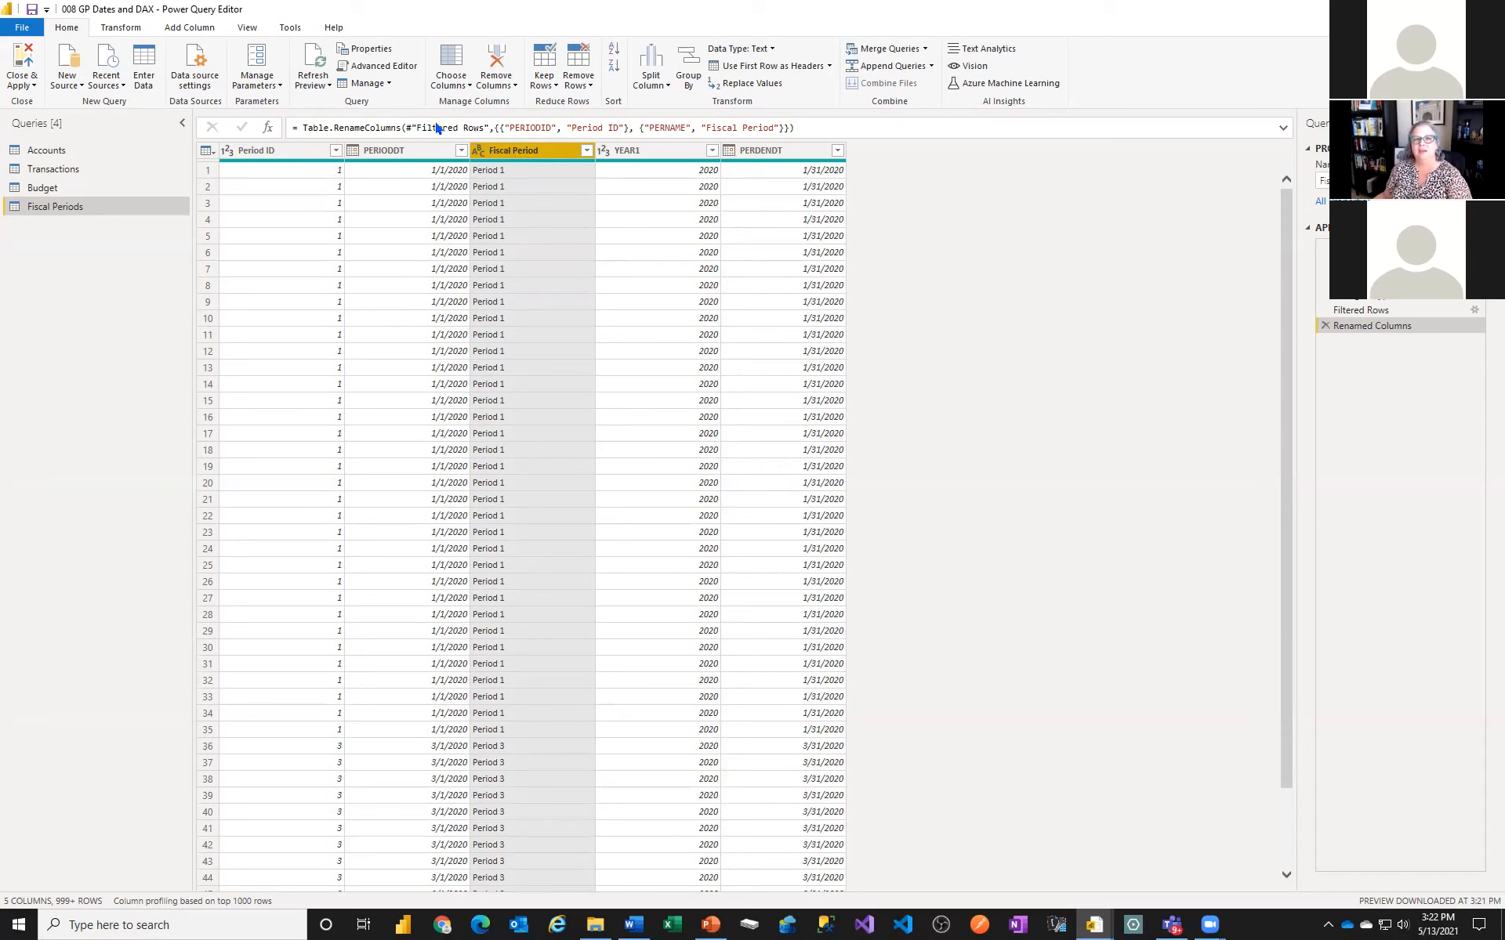
left_click(133, 29)
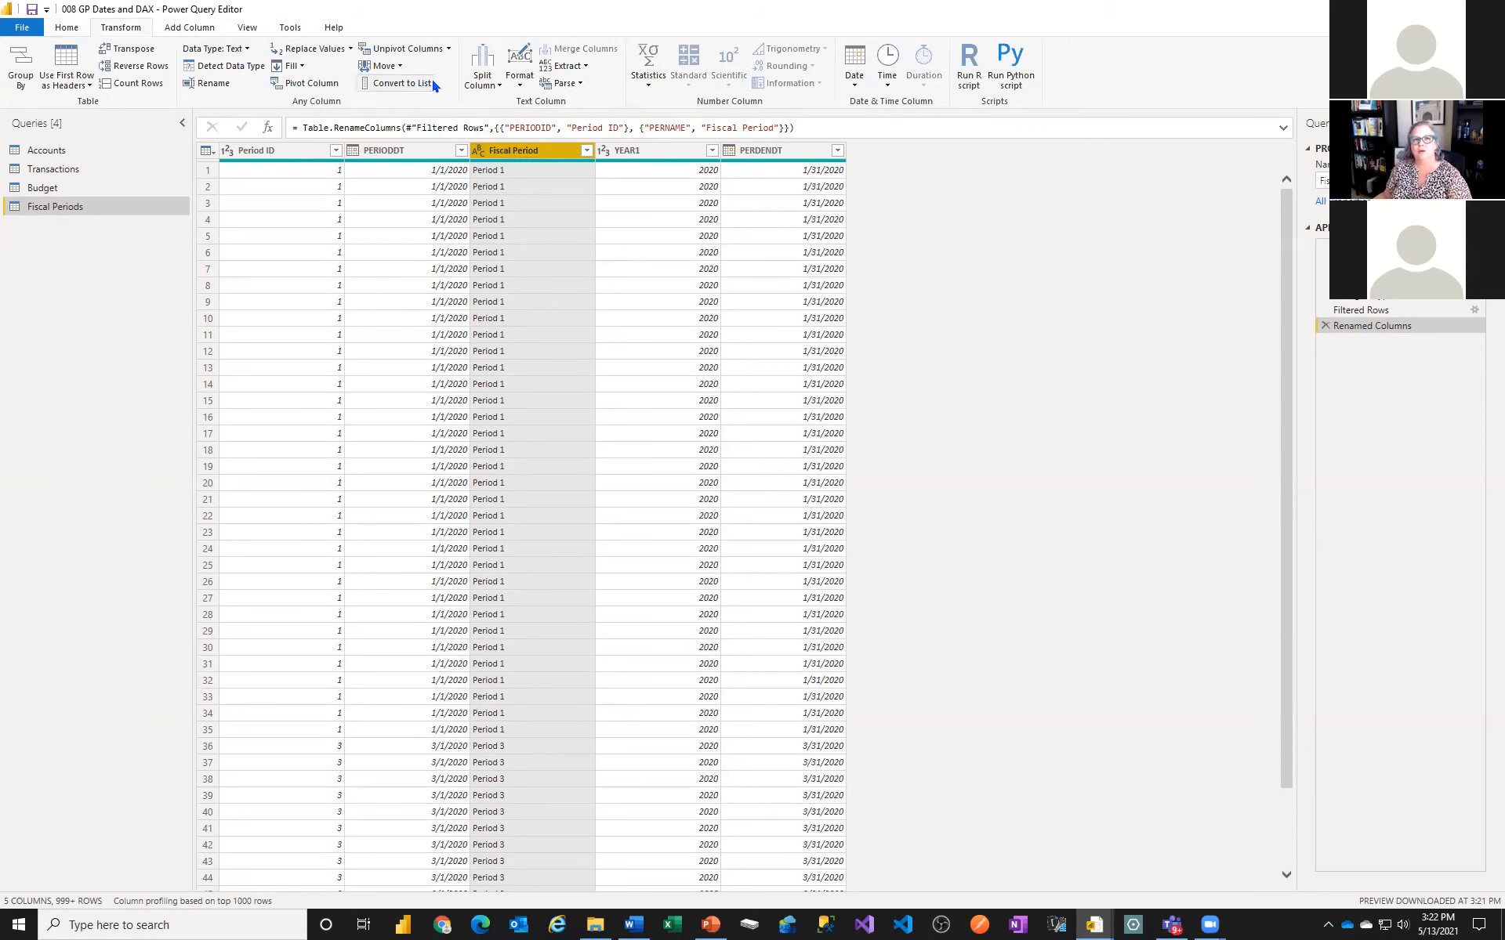
left_click(520, 78)
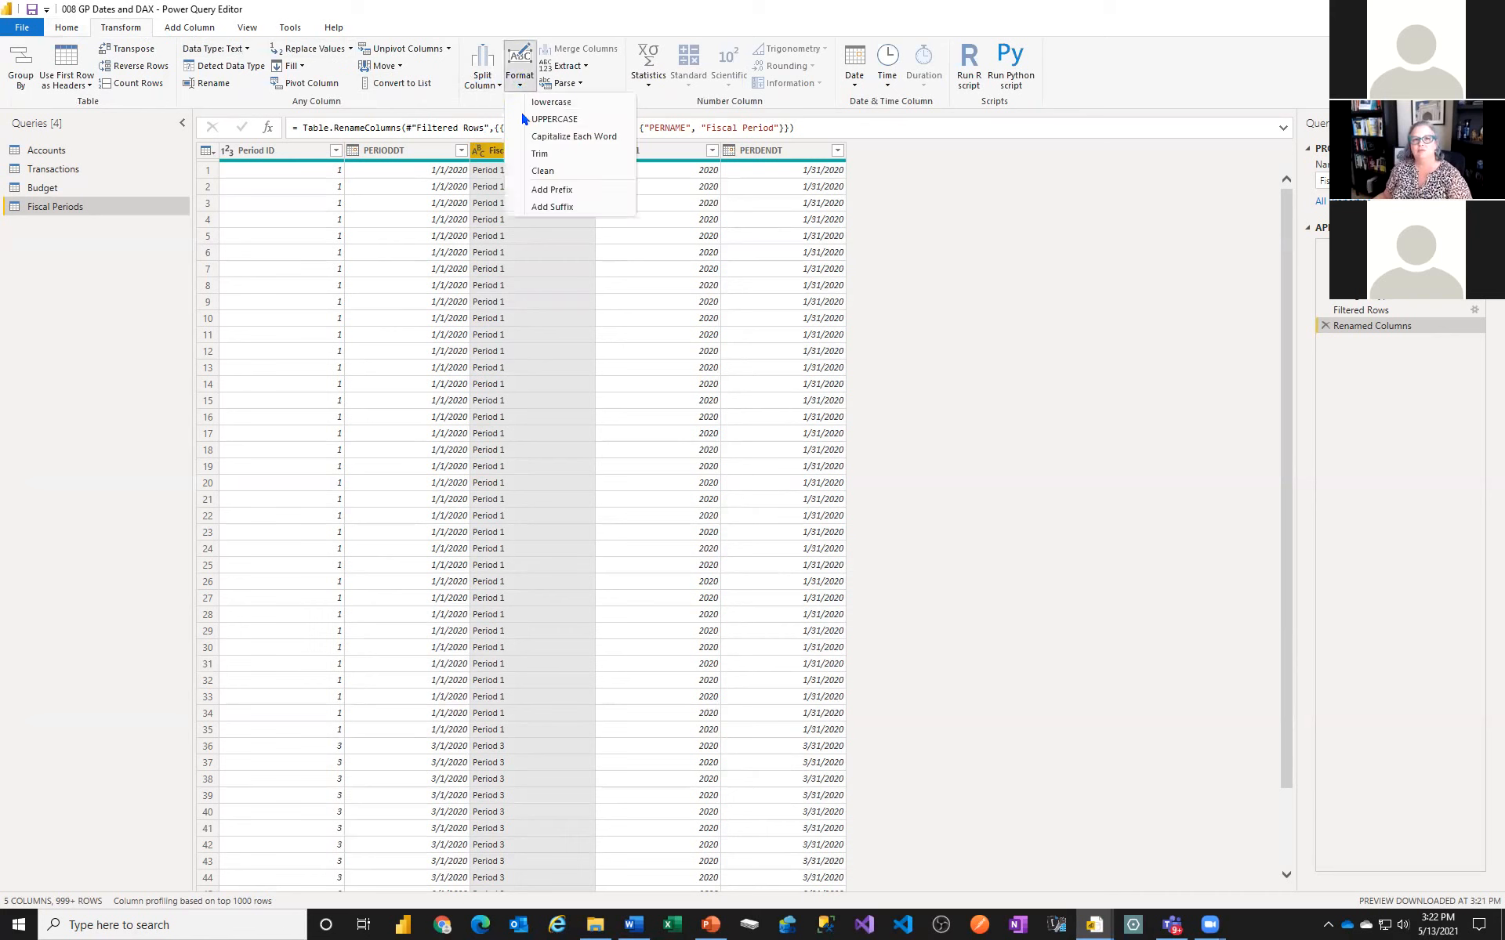
left_click(539, 154)
right_click(514, 155)
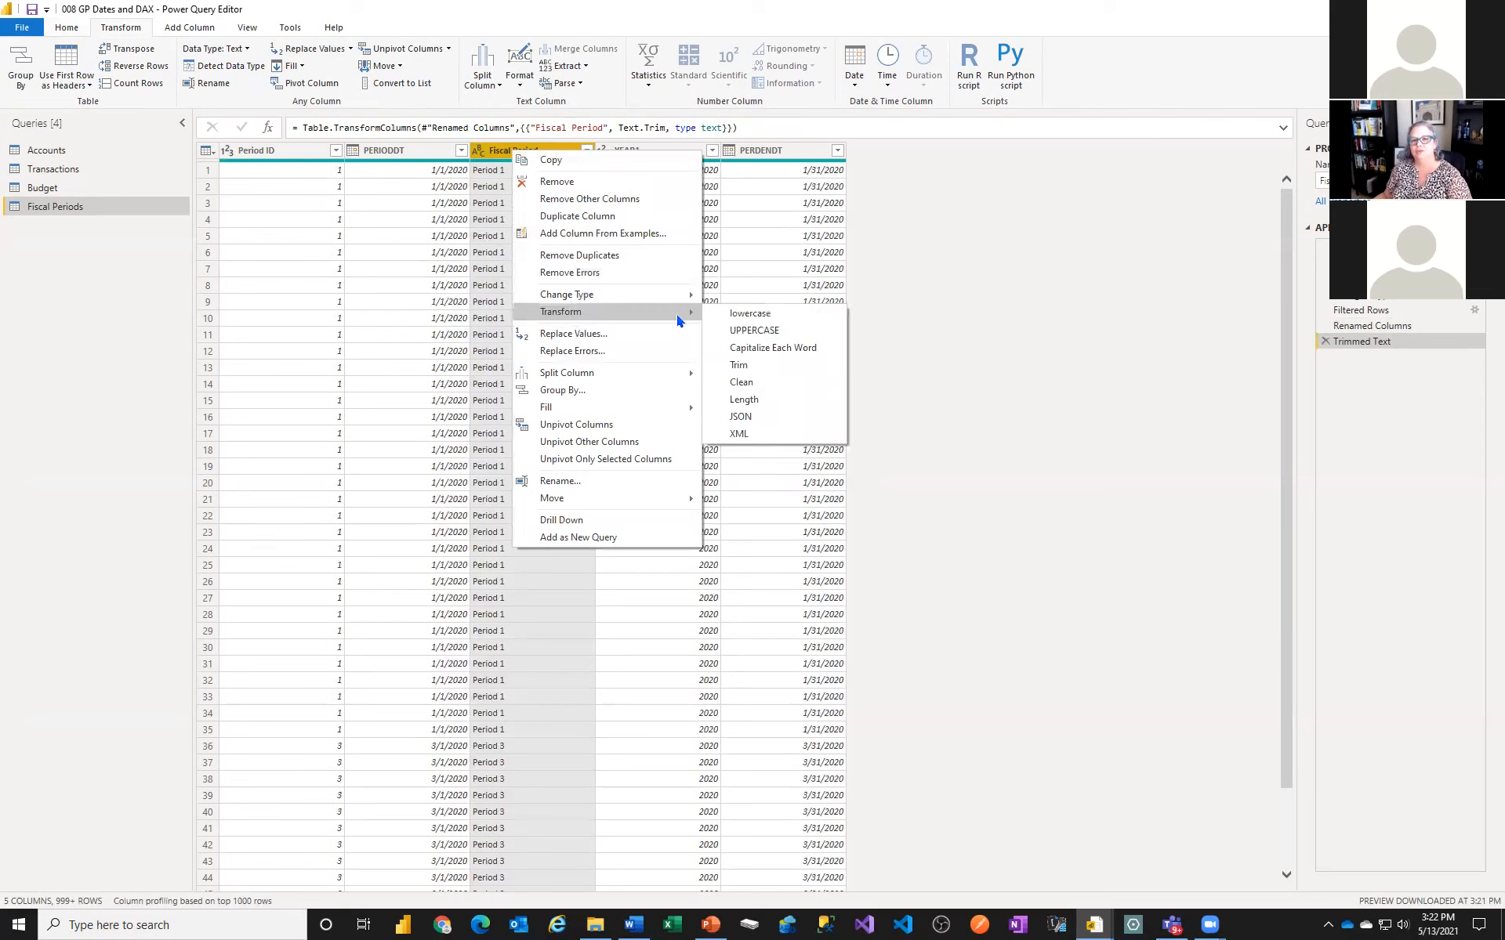
left_click(495, 153)
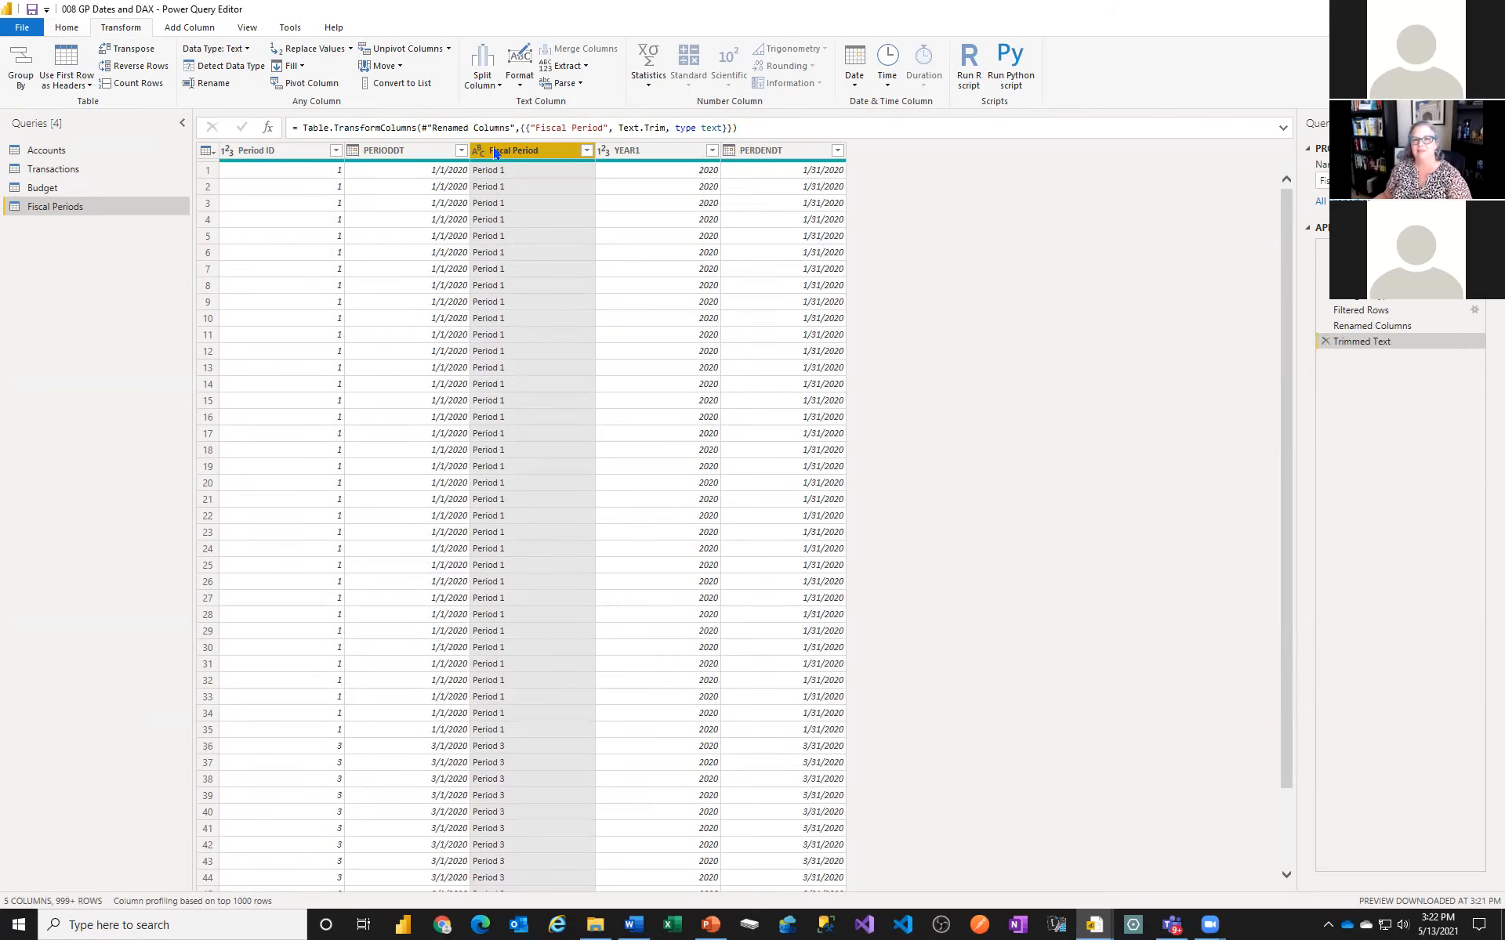
Rename the YEAR1 column to "Fiscal Year"
left_click(647, 156)
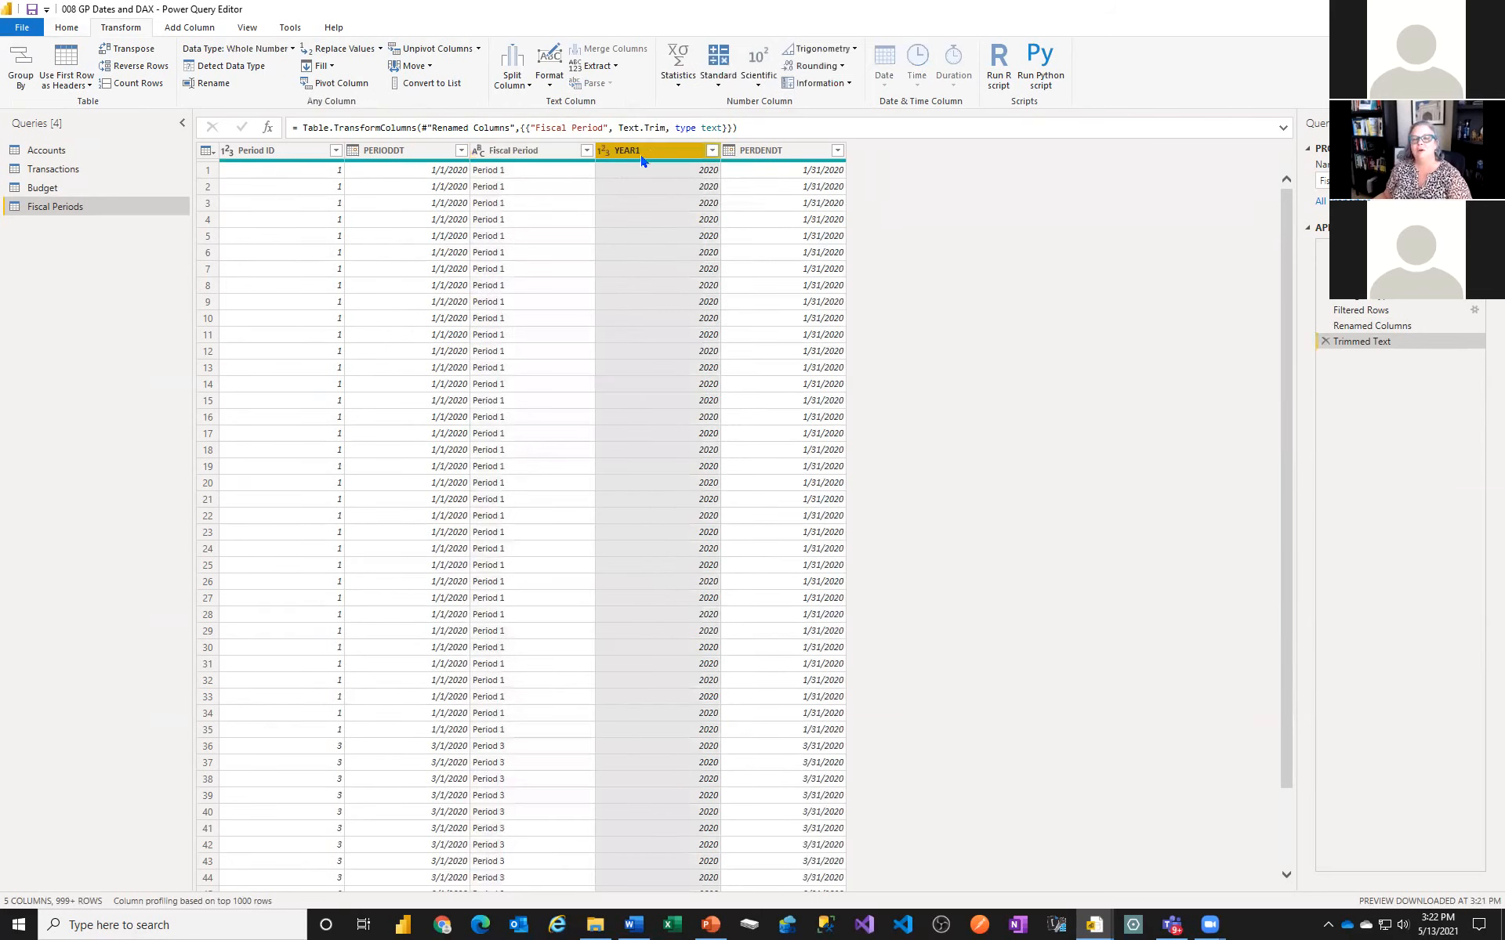
double_click(639, 153)
type("Fiscal Year")
key("Return")
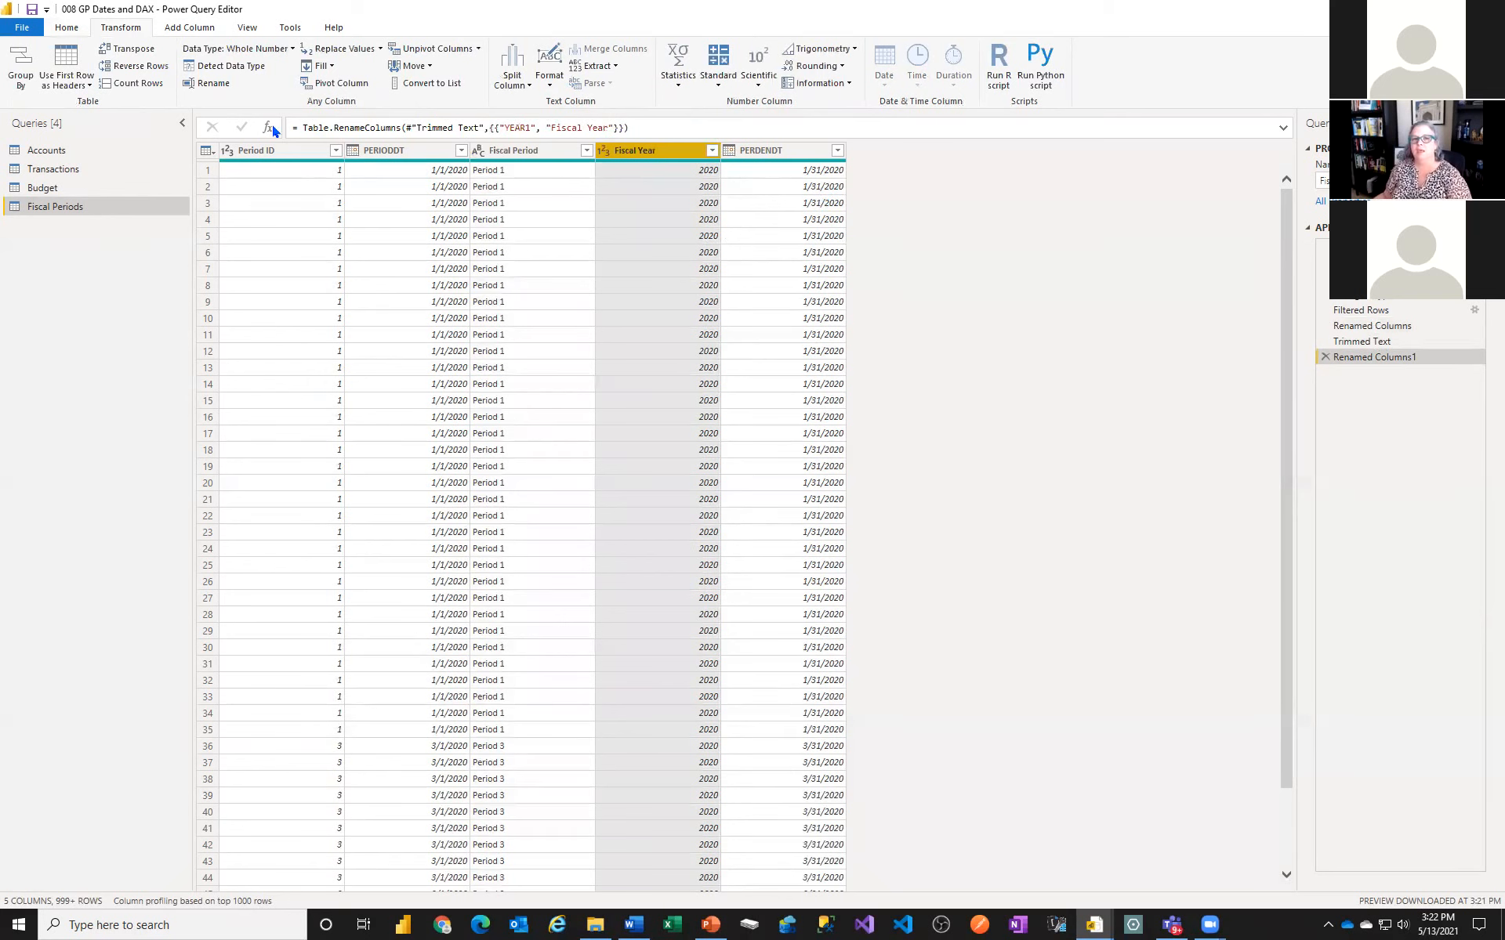
Try to rename the Period ID column to "Fiscal Period"
double_click(251, 150)
type("Fiscal Period")
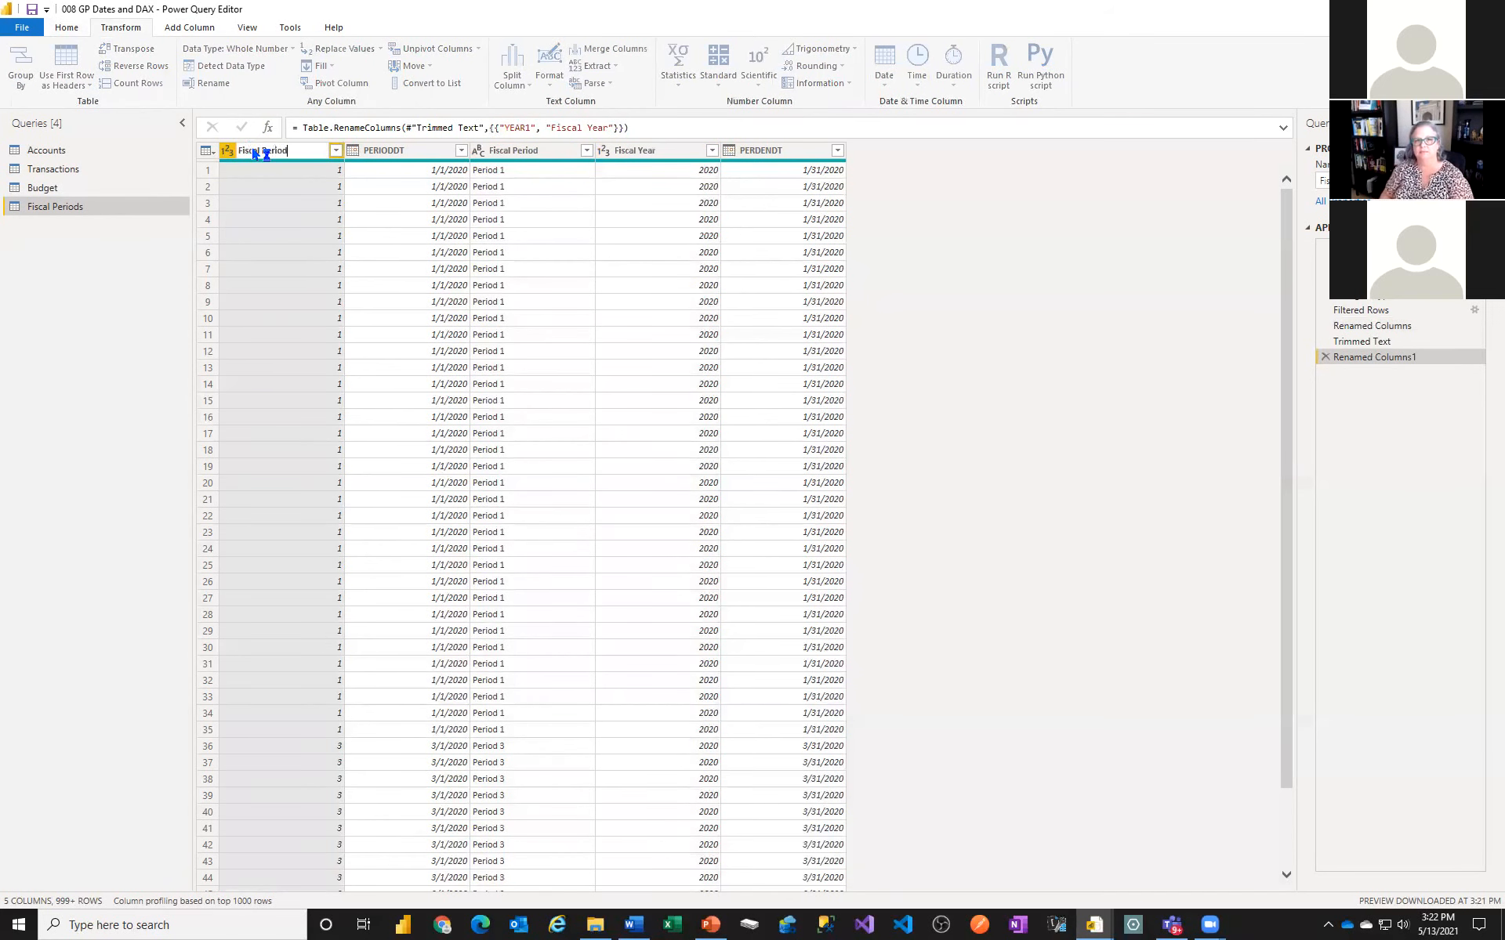
key("Return")
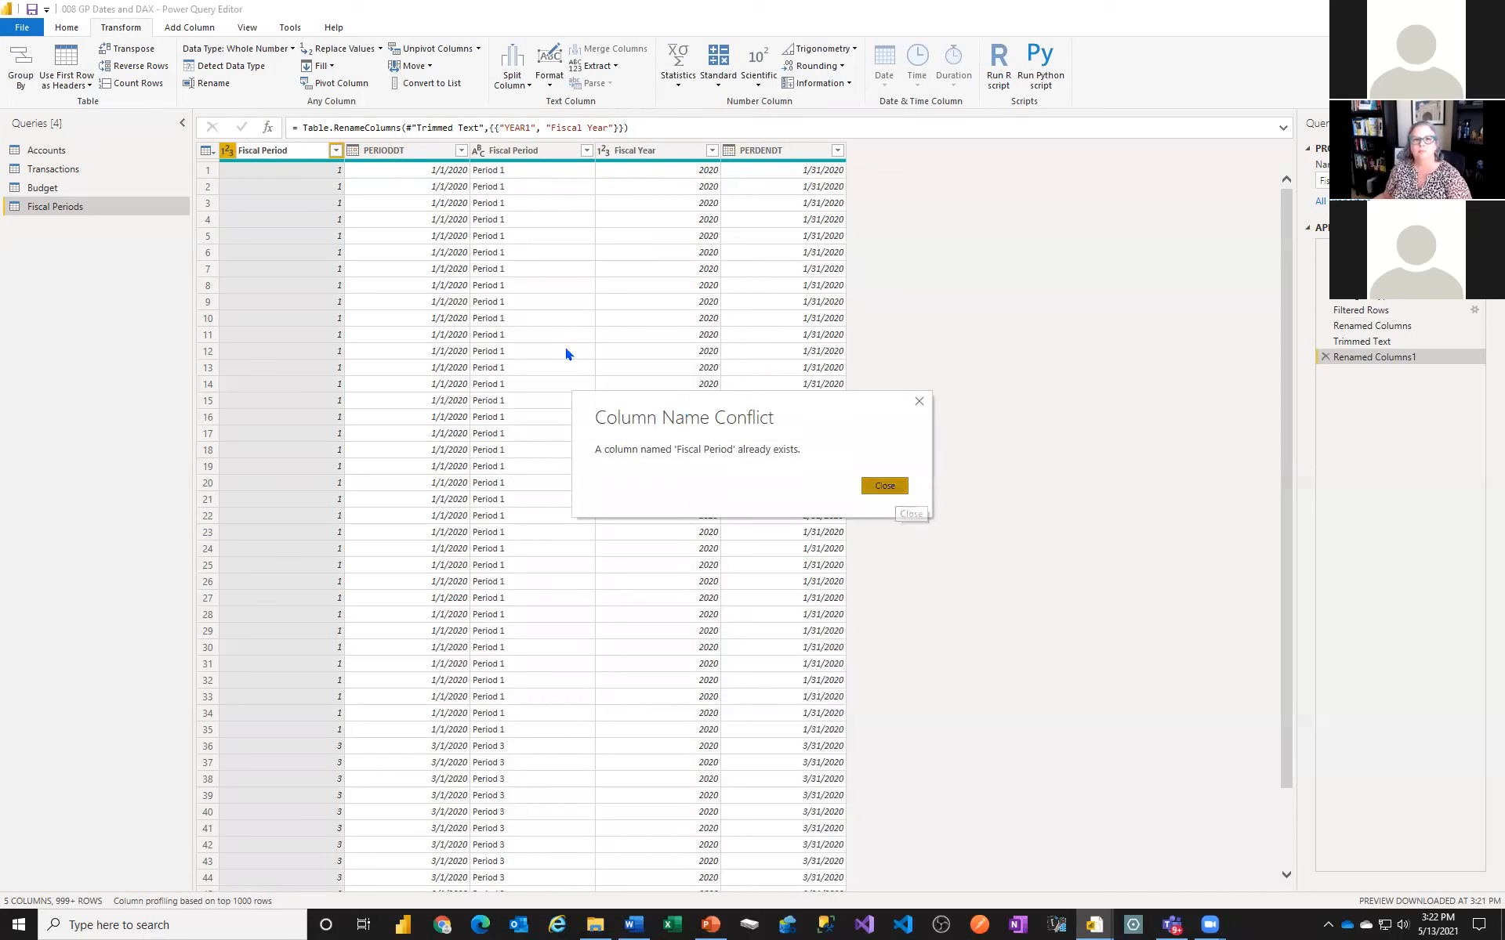
key("Escape")
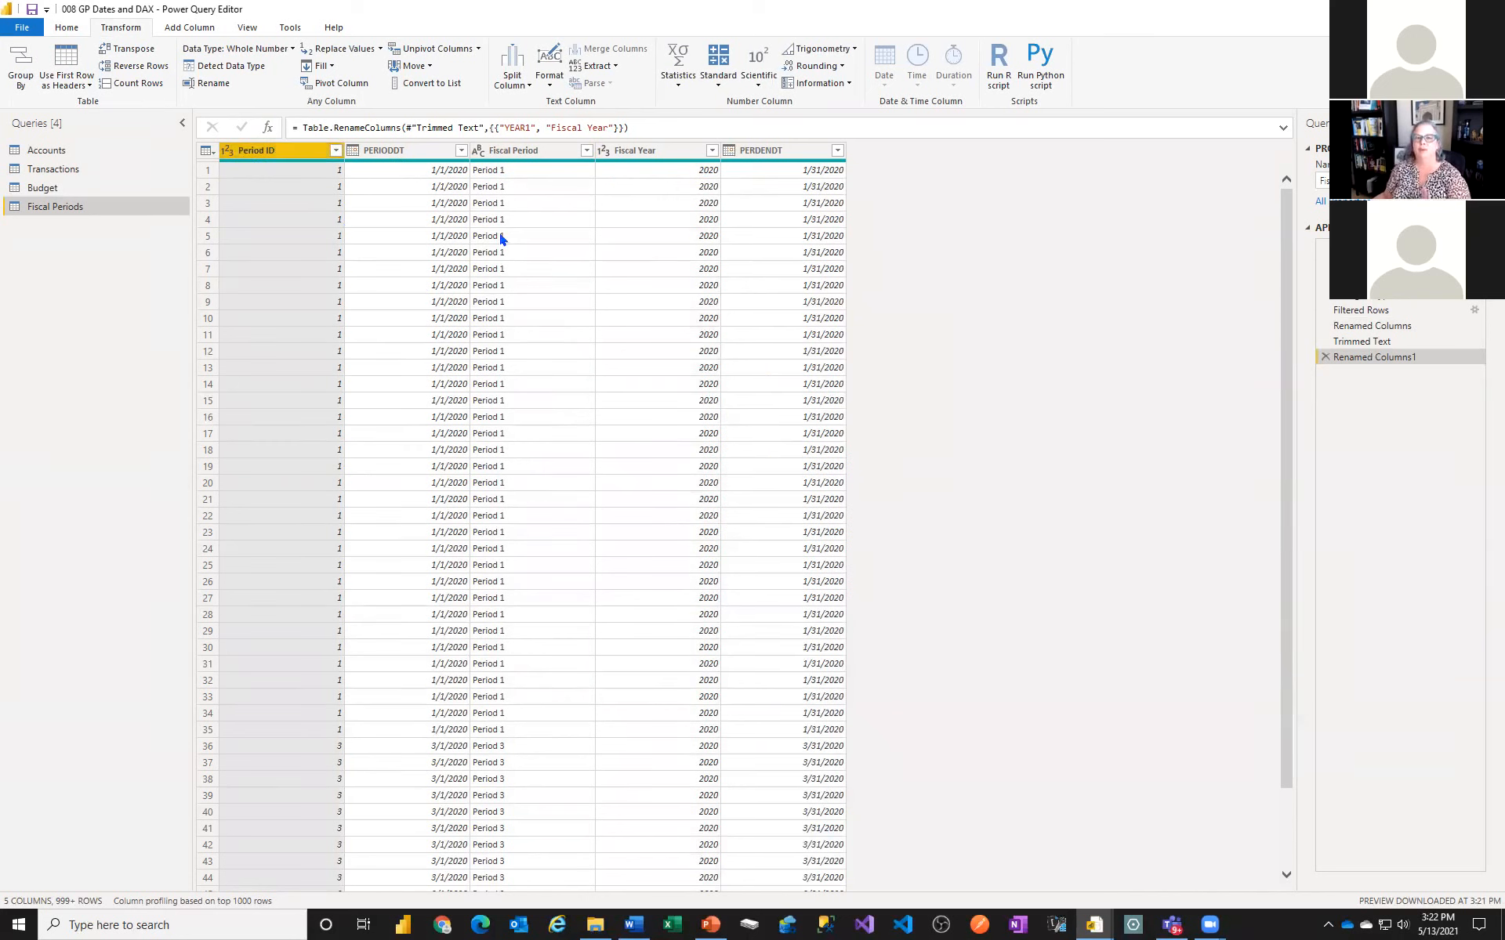
double_click(266, 153)
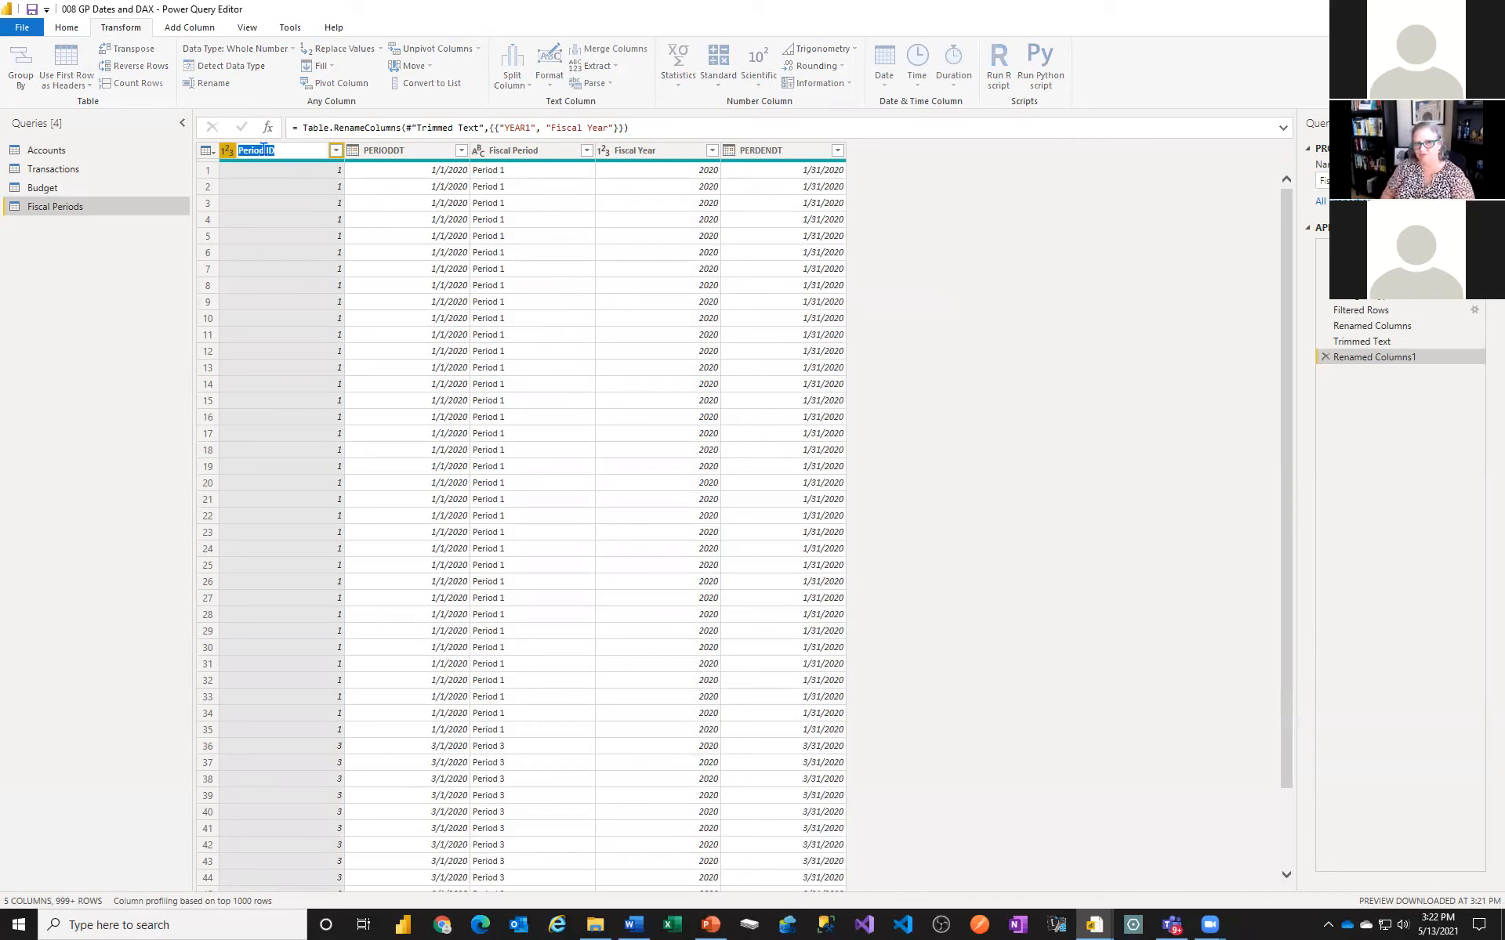
key("Return")
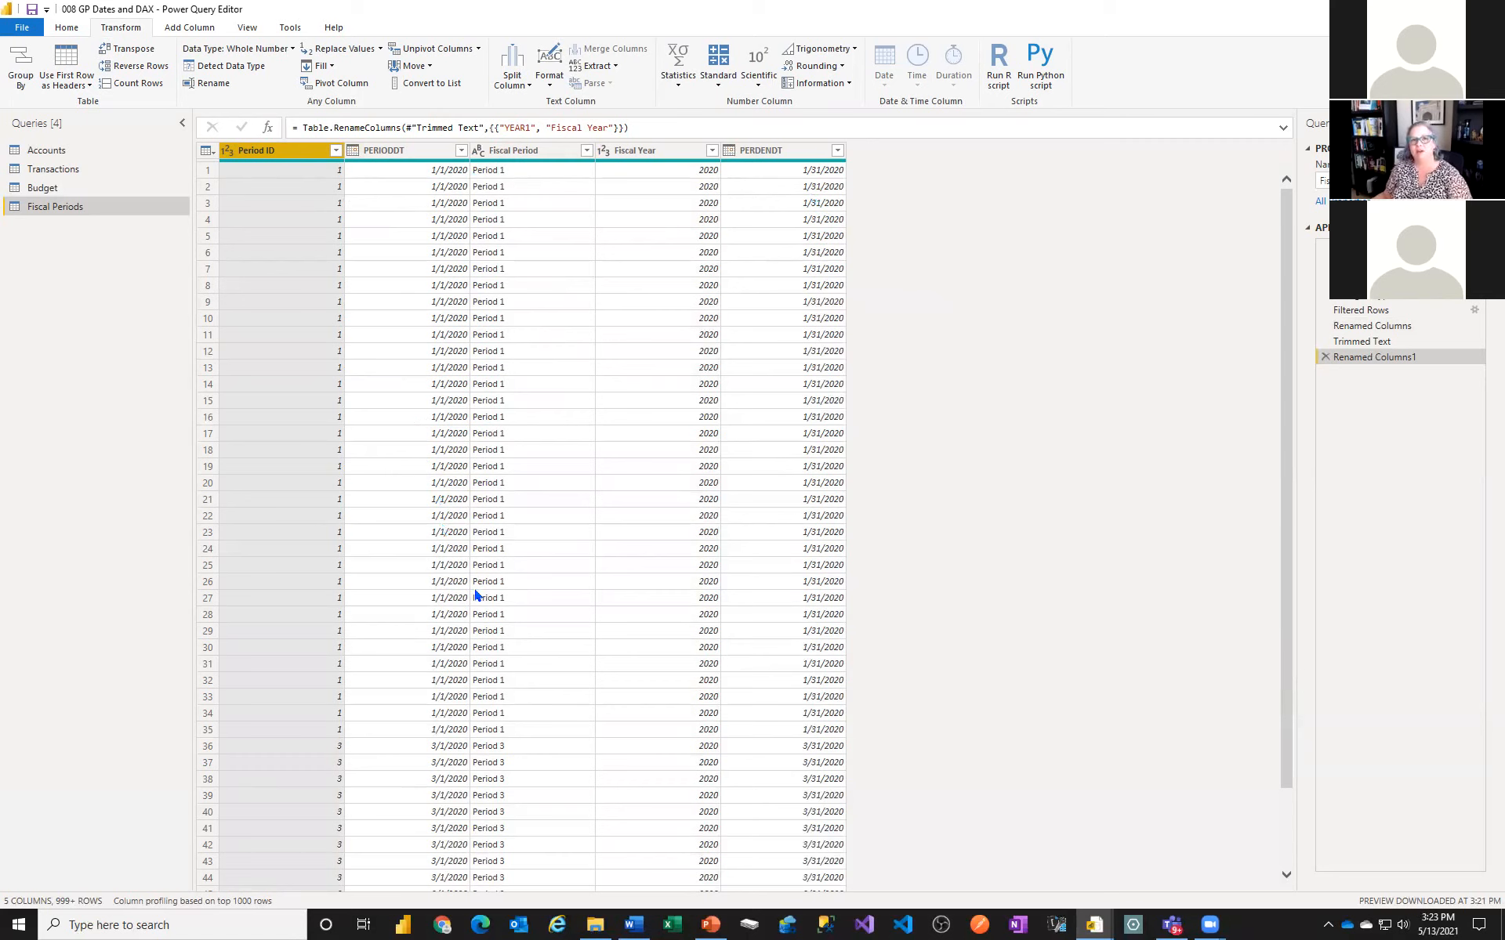
Remove duplicate rows from the entire Fiscal Periods table and sort it by PERIODDT in ascending order
left_click(207, 151)
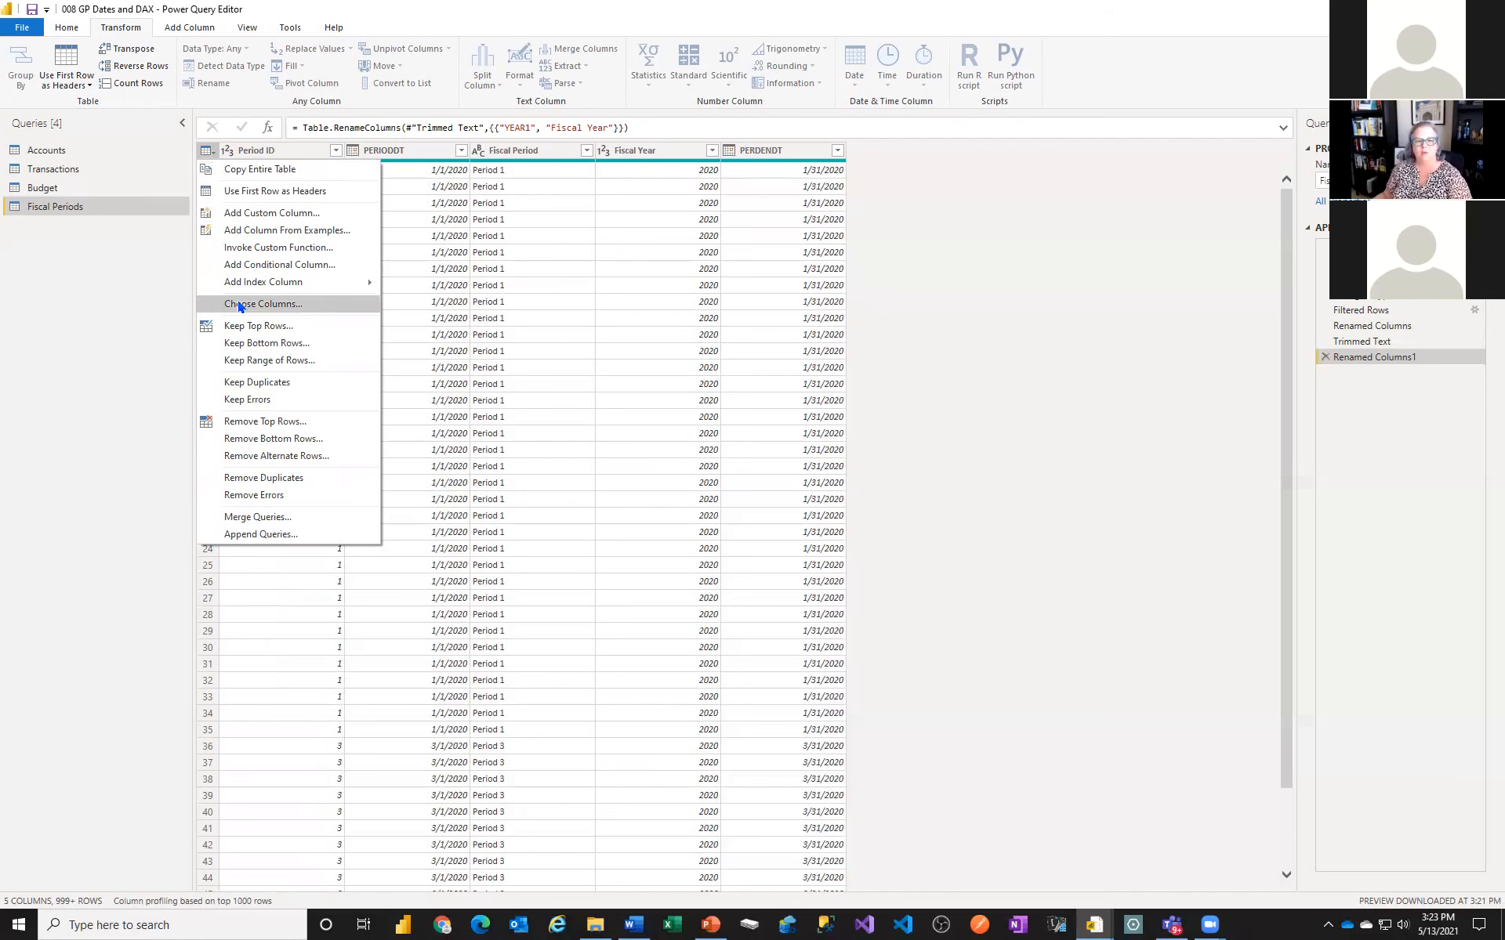
left_click(262, 479)
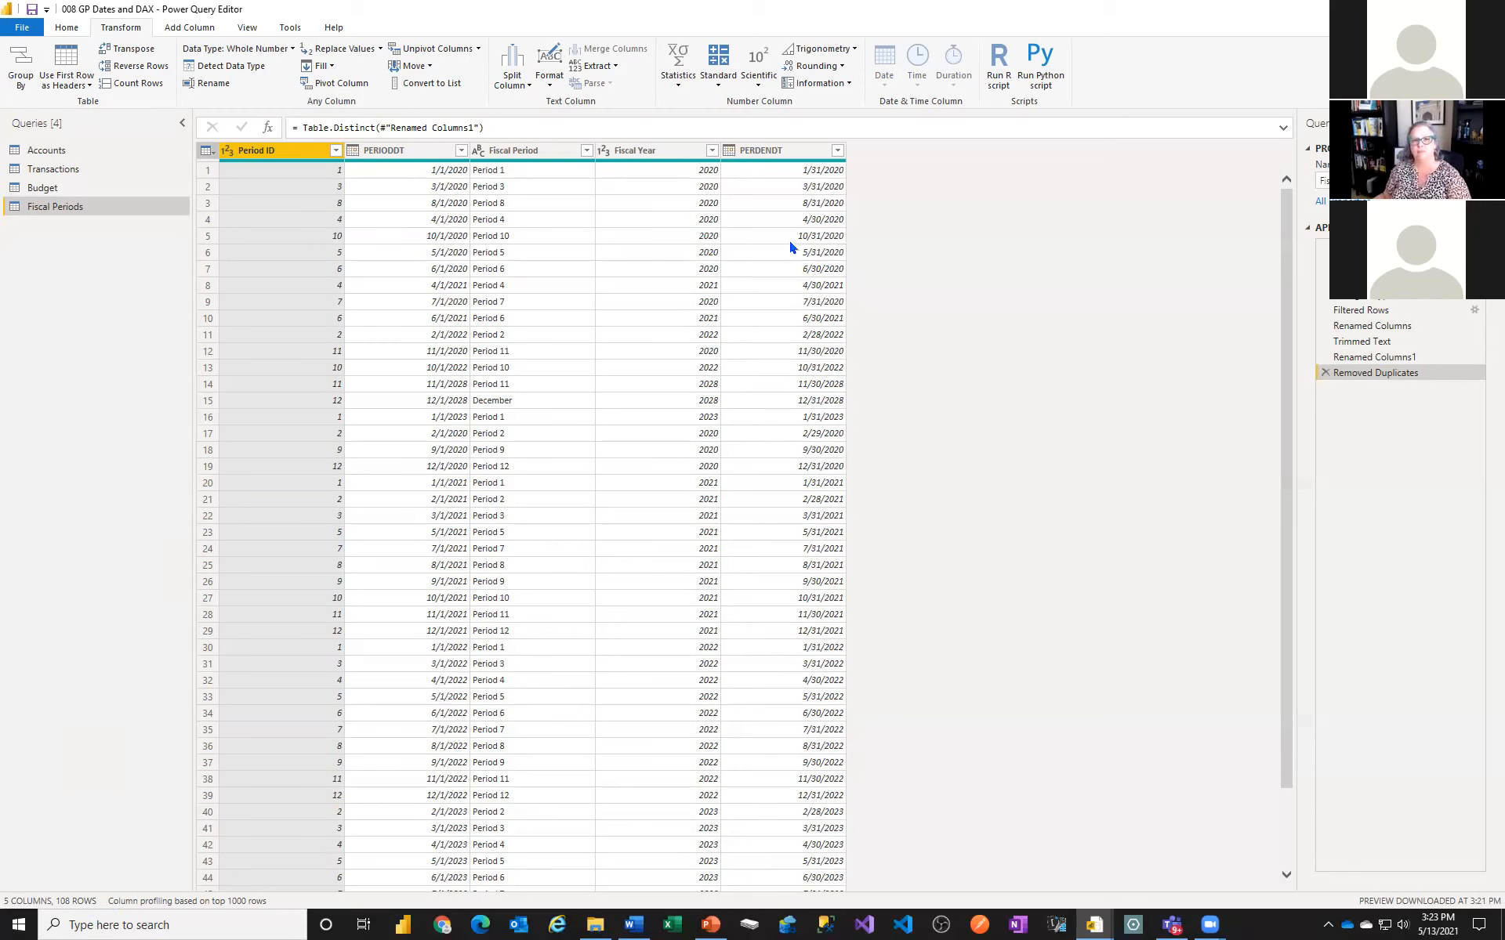
left_click(459, 151, "ctrl")
left_click(461, 150)
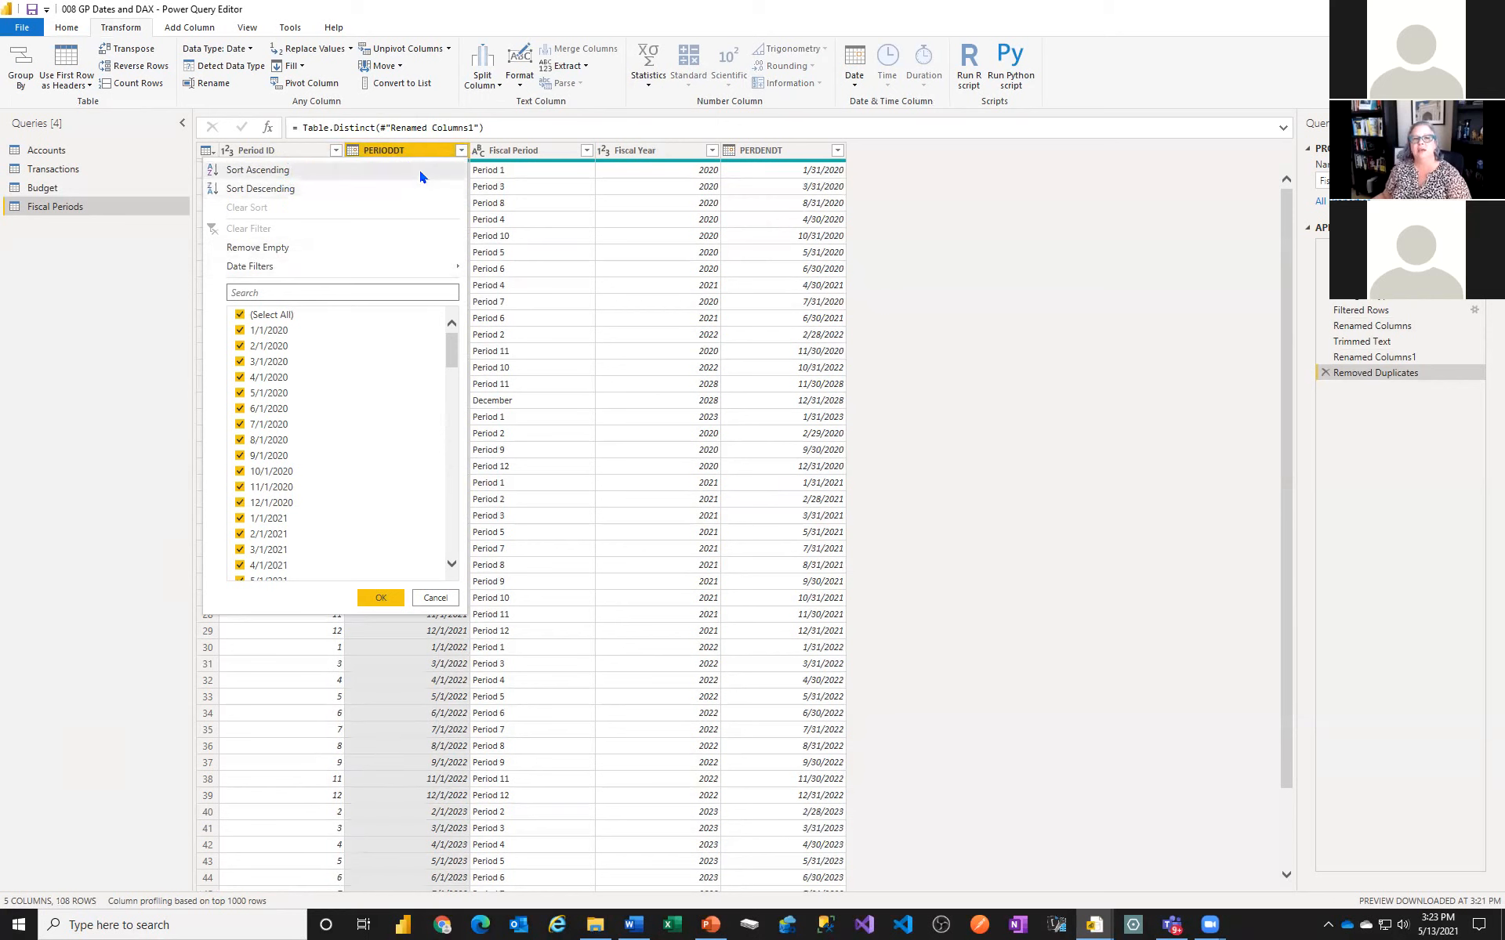
left_click(439, 176)
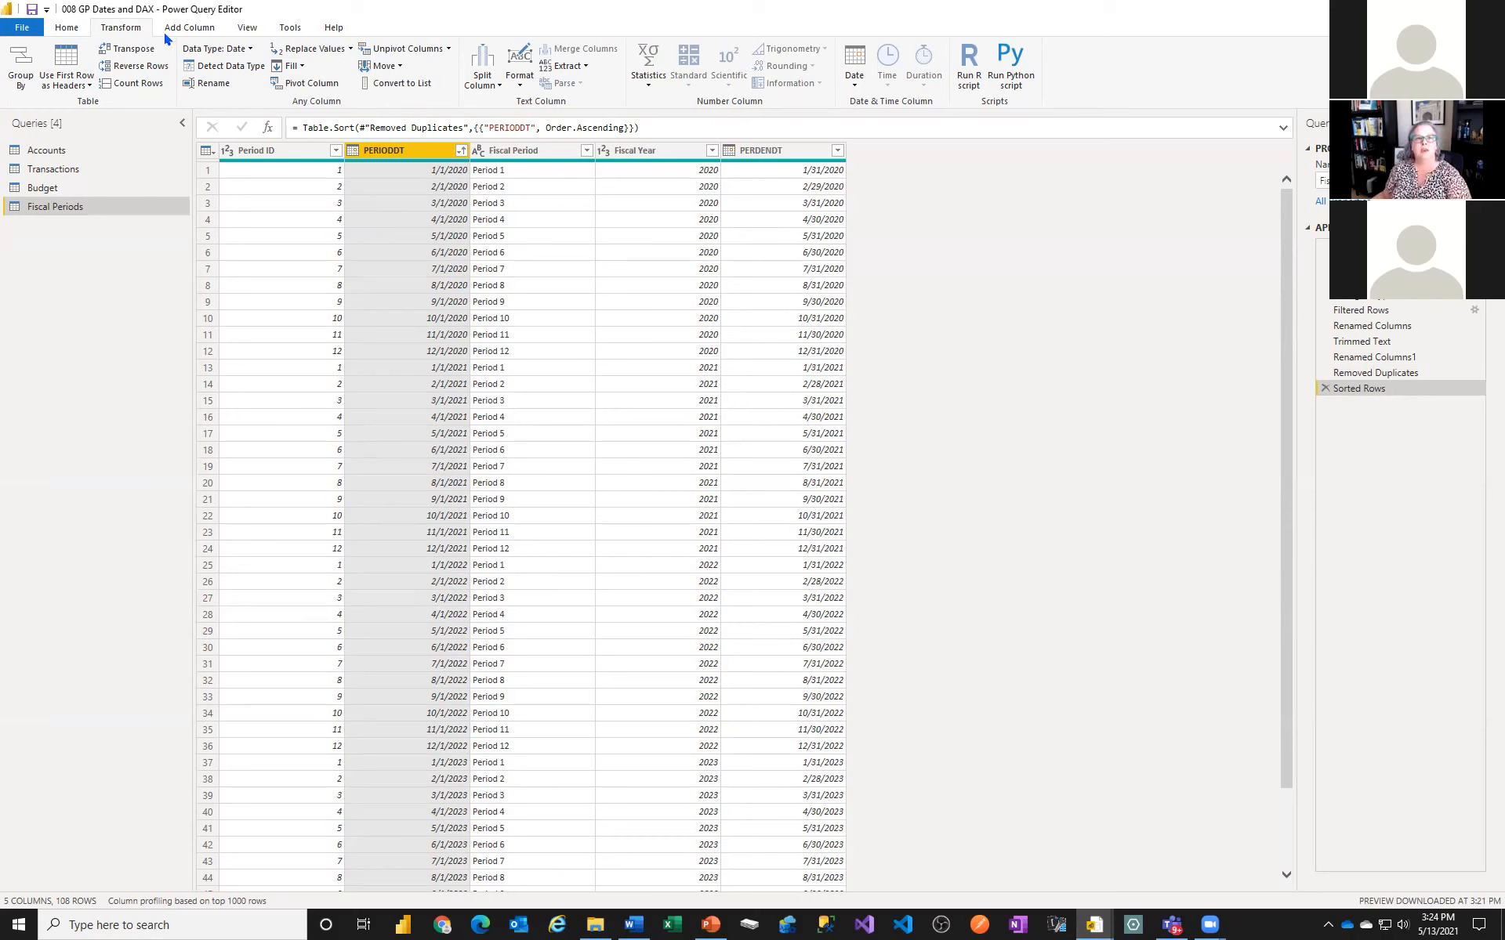
Start a new conditional column for the Fiscal Periods table and name it "Fiscal Quarter"
left_click(193, 28)
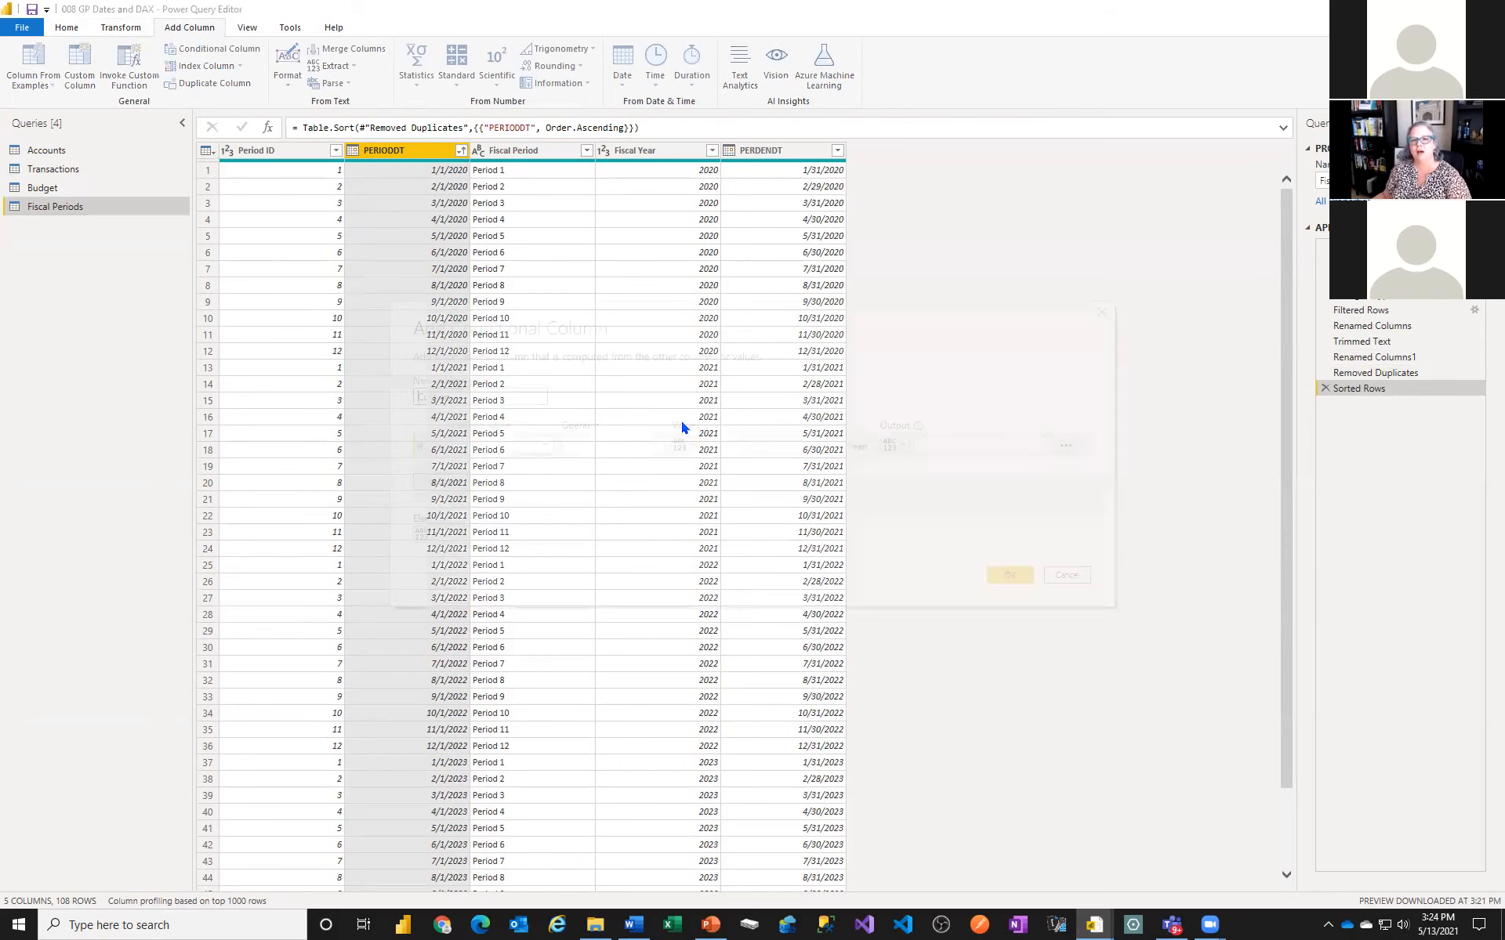
type("Qu")
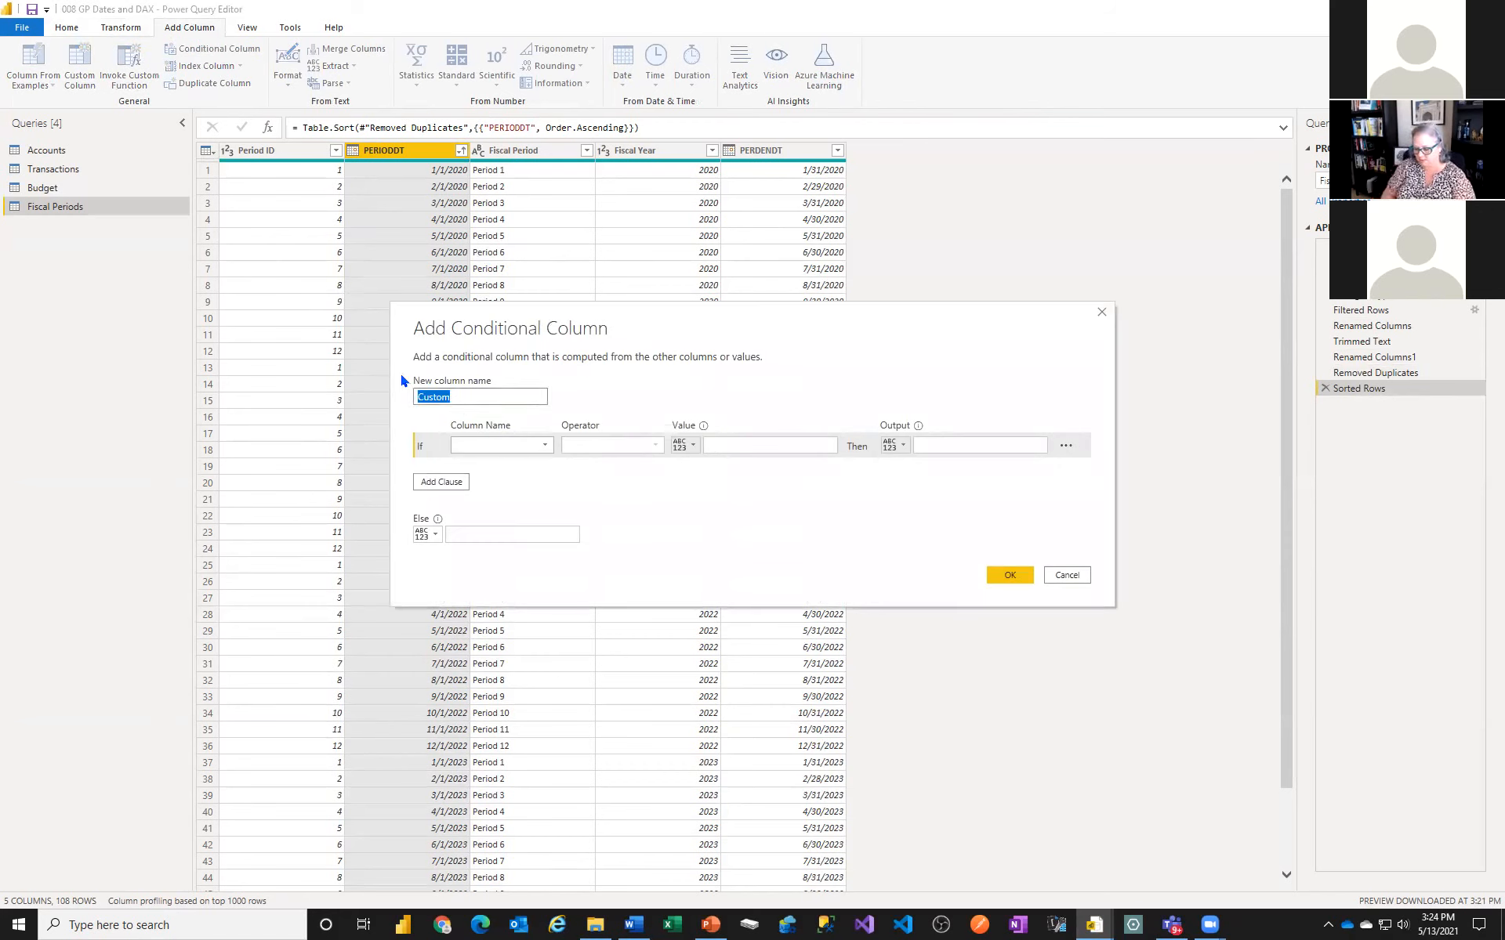
type("arter")
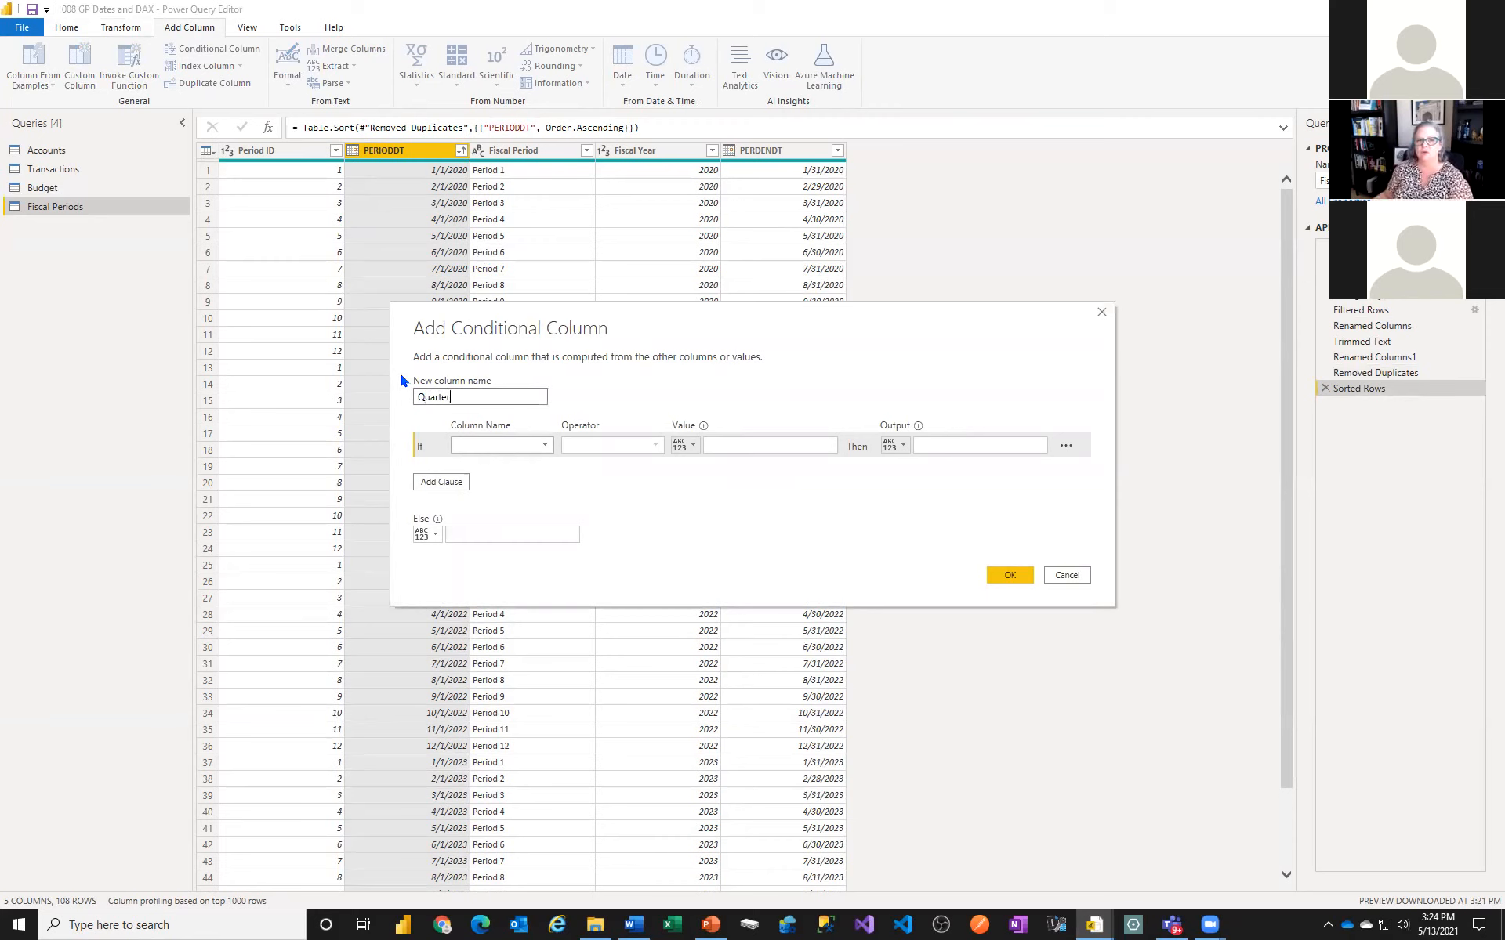
left_click(525, 441)
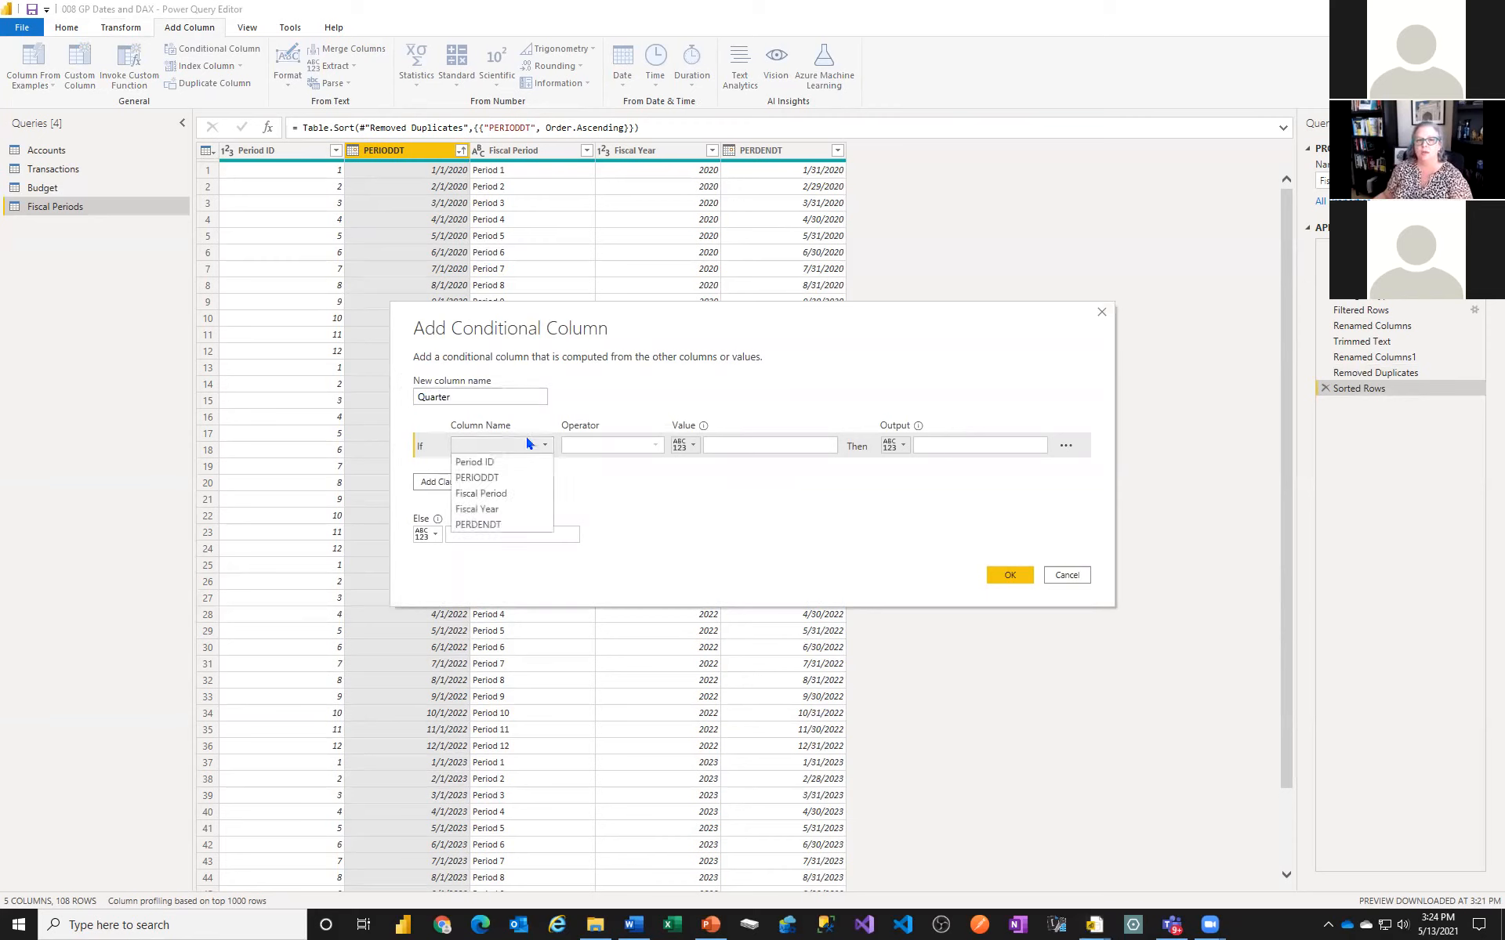
left_click(415, 395)
type("Fiscal")
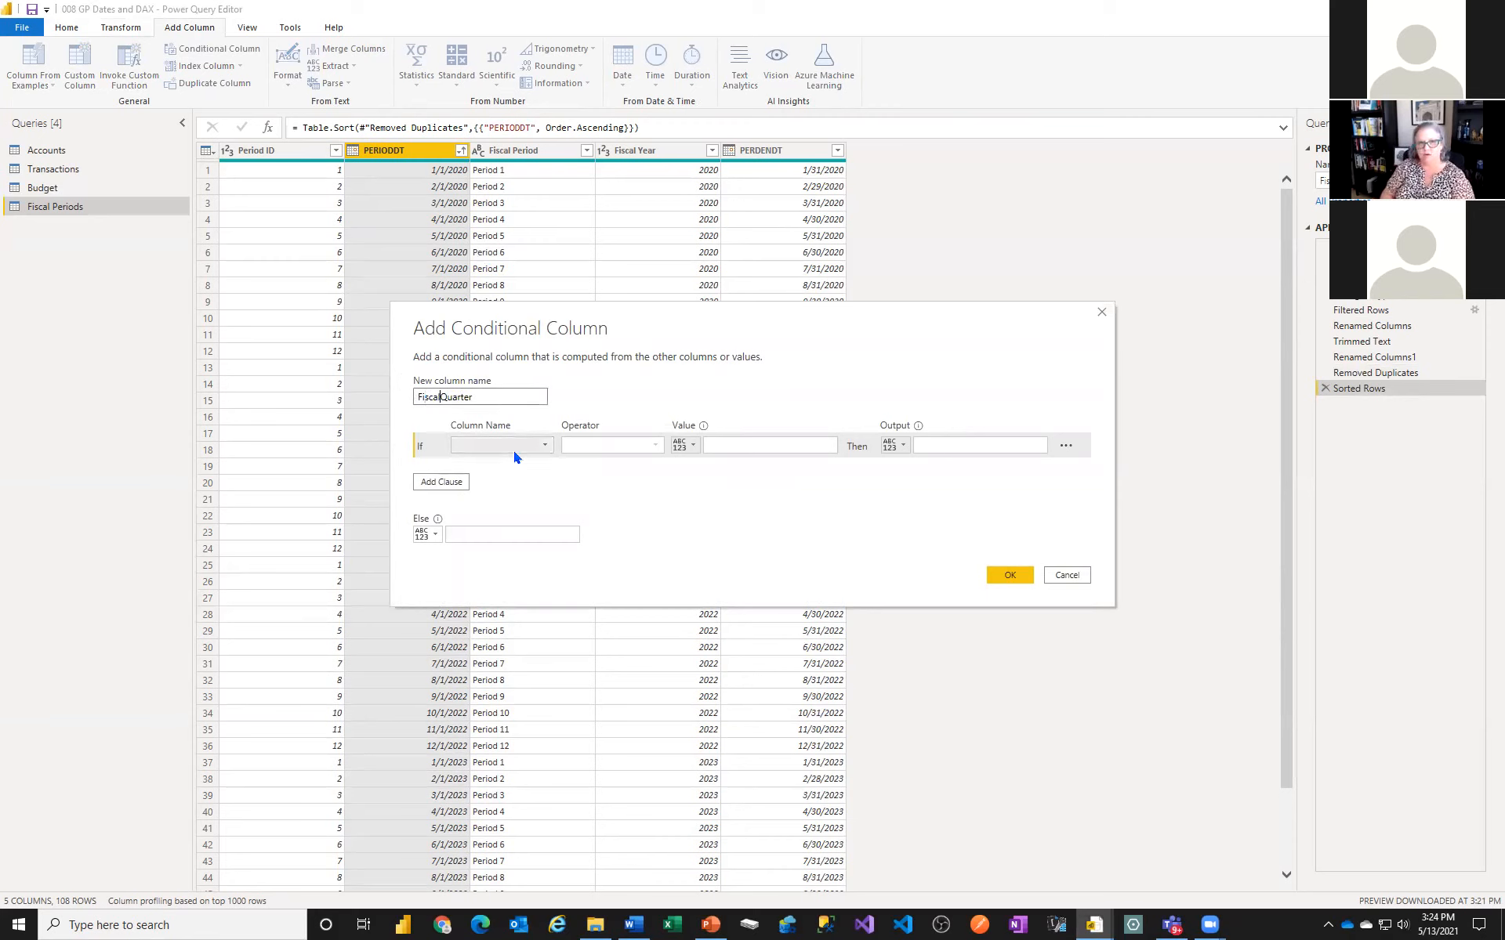
Define the first clause so a Period ID less than or equal to 3 outputs Q1
left_click(516, 445)
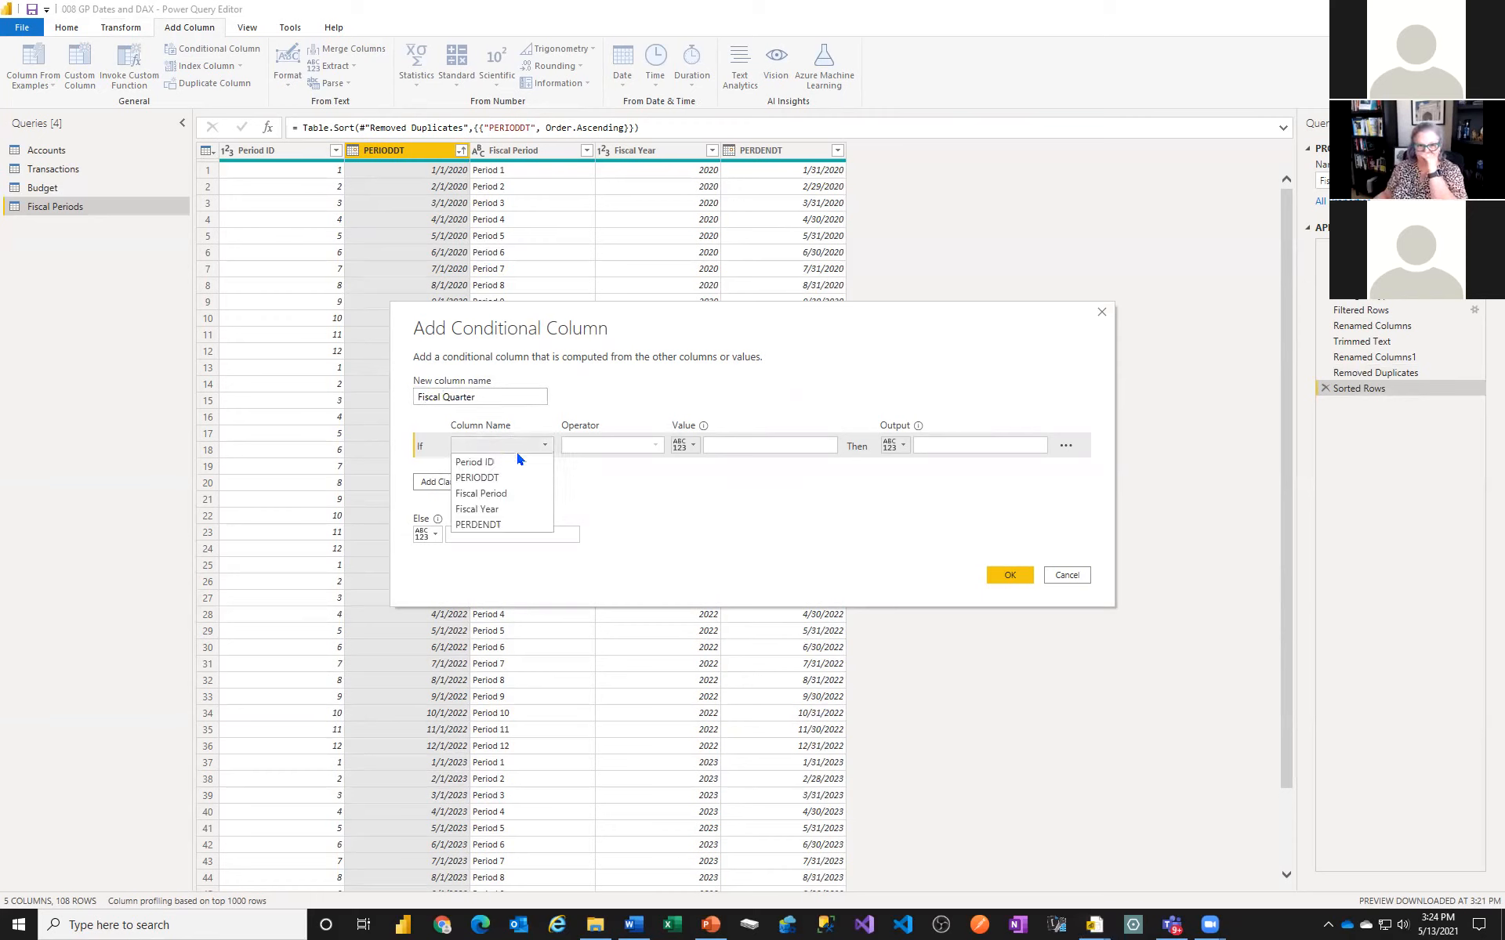
left_click(512, 468)
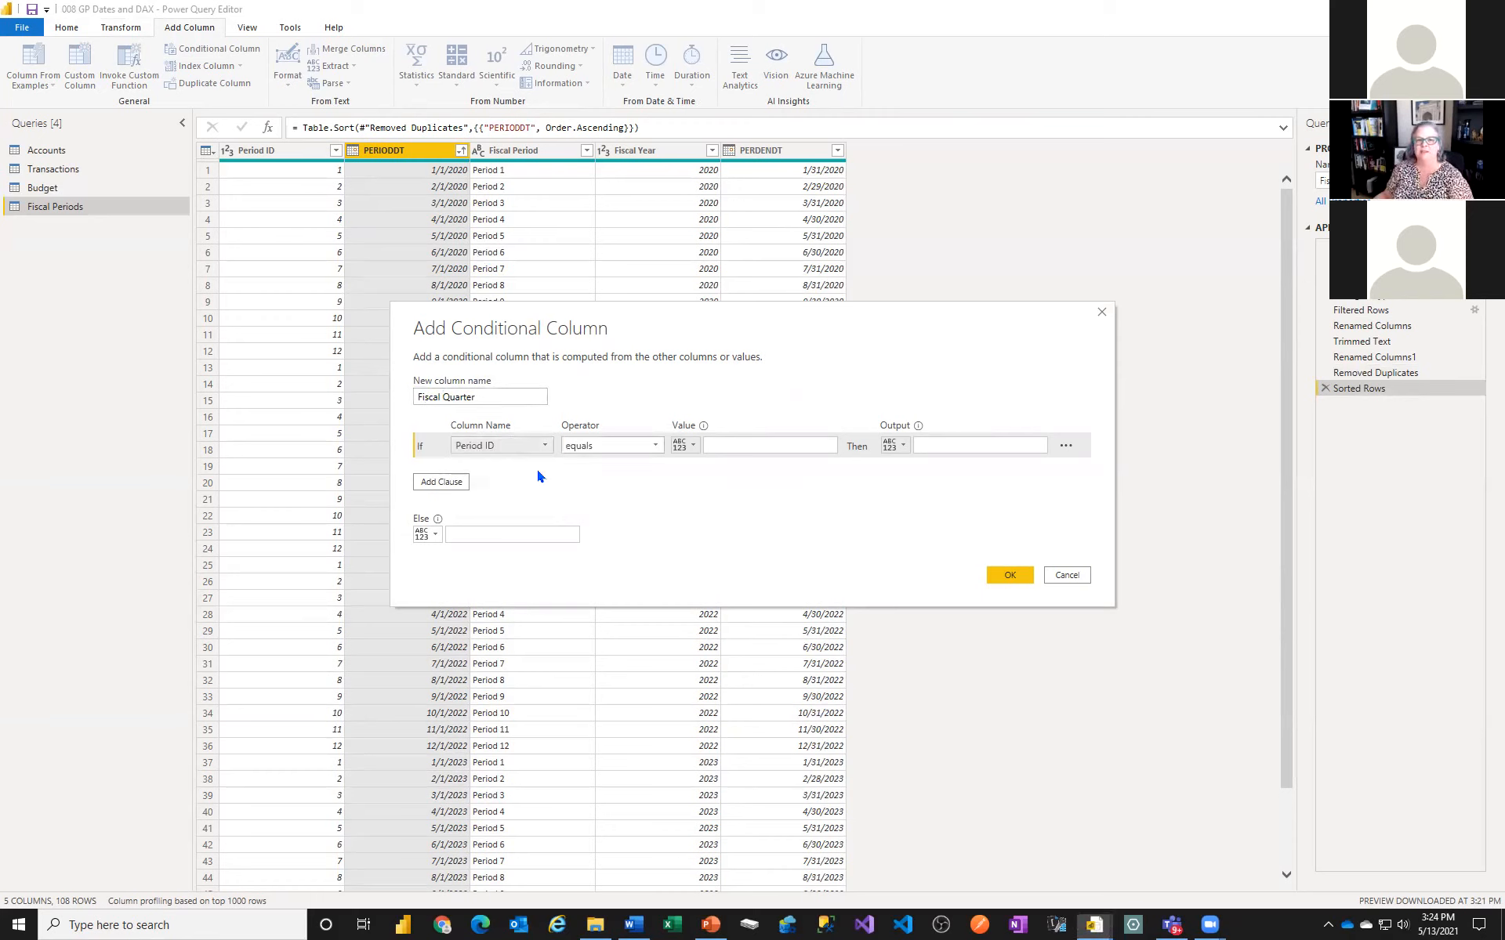
left_click(634, 444)
left_click(619, 540)
left_click(774, 448)
type("3")
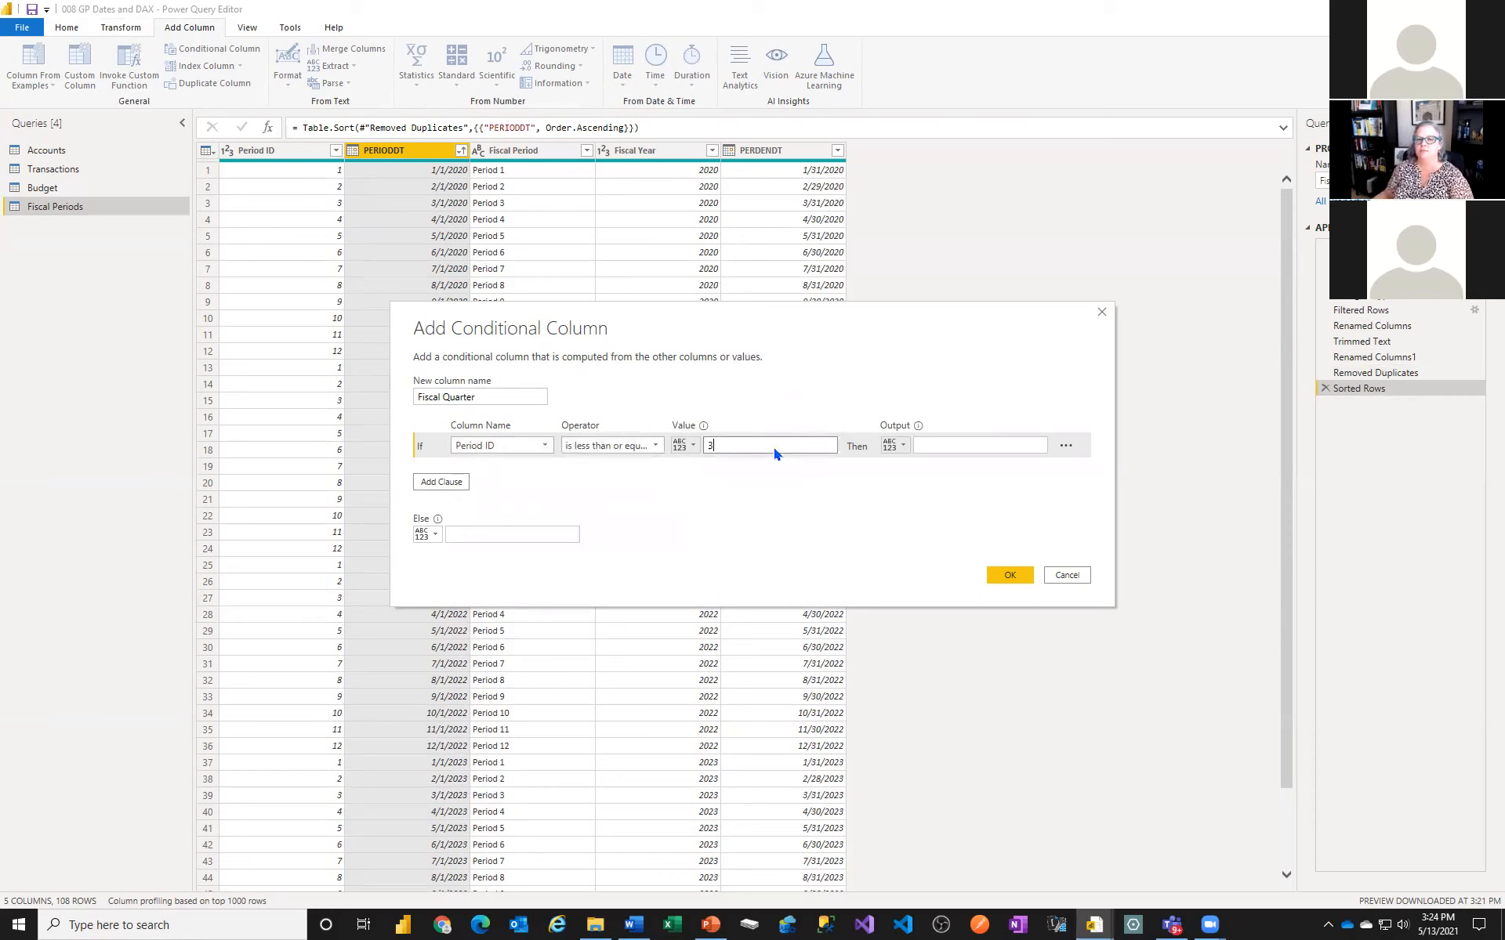
left_click(950, 450)
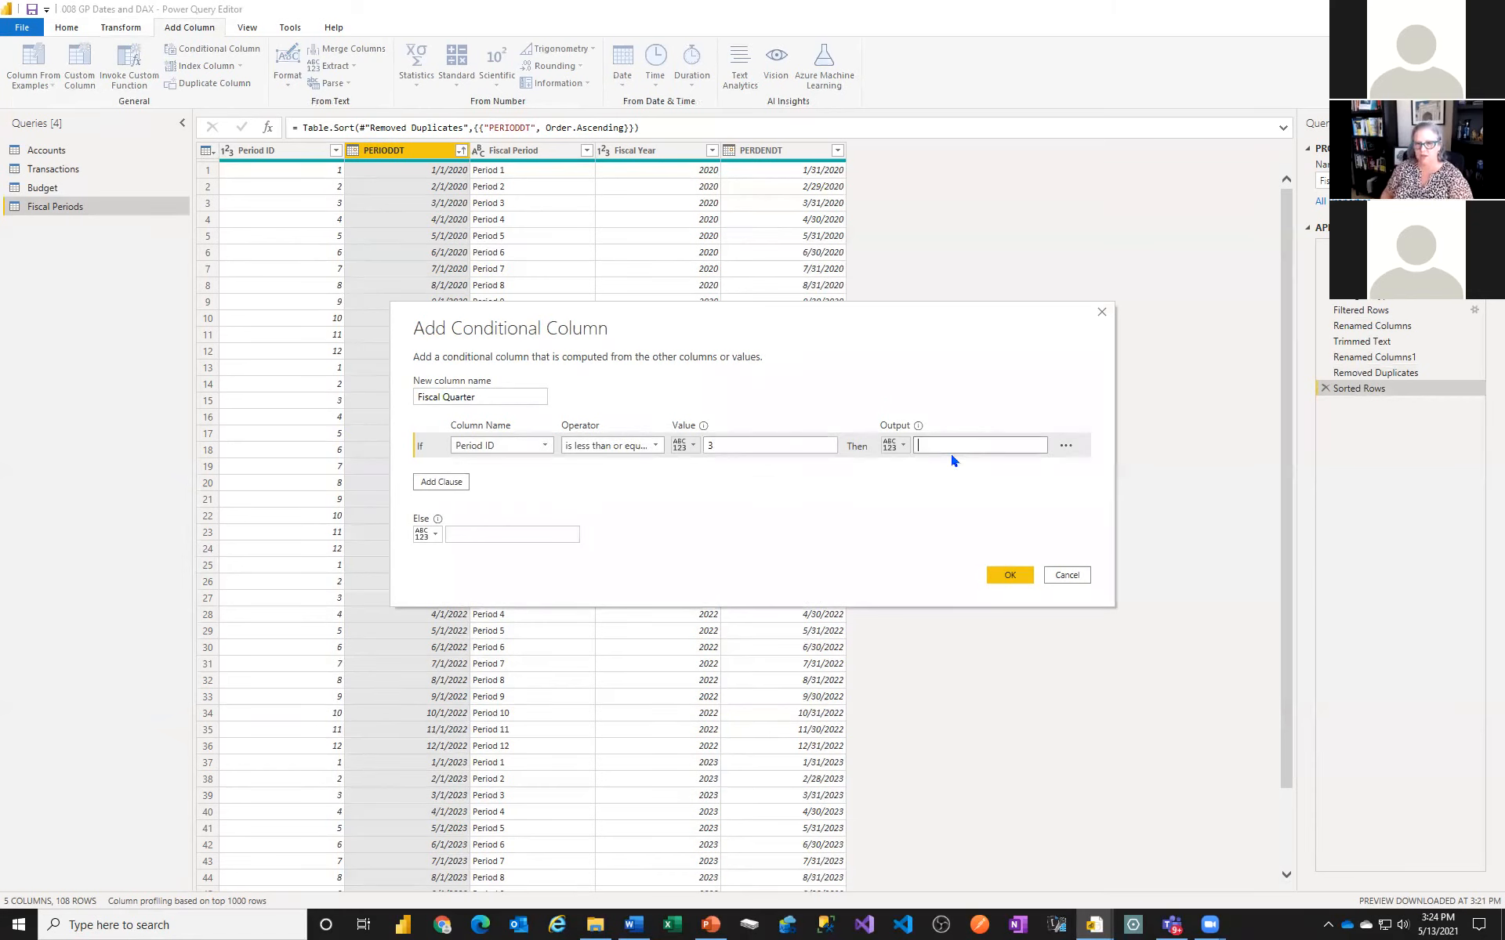
Add a second clause so a Period ID less than or equal to 6 outputs Q2
left_click(445, 483)
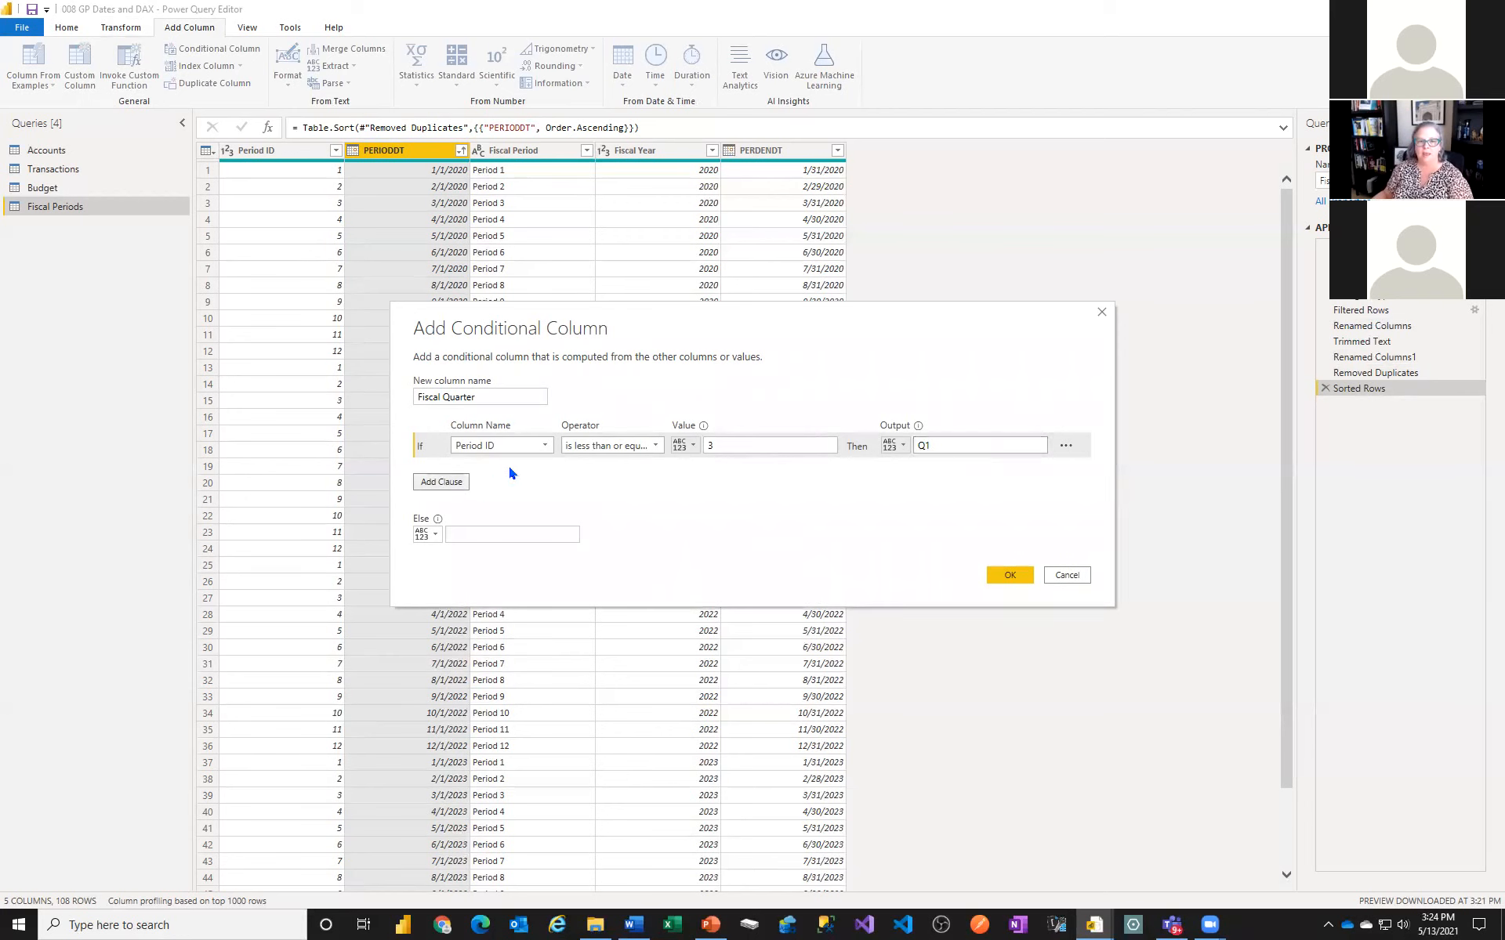
left_click(509, 470)
left_click(506, 487)
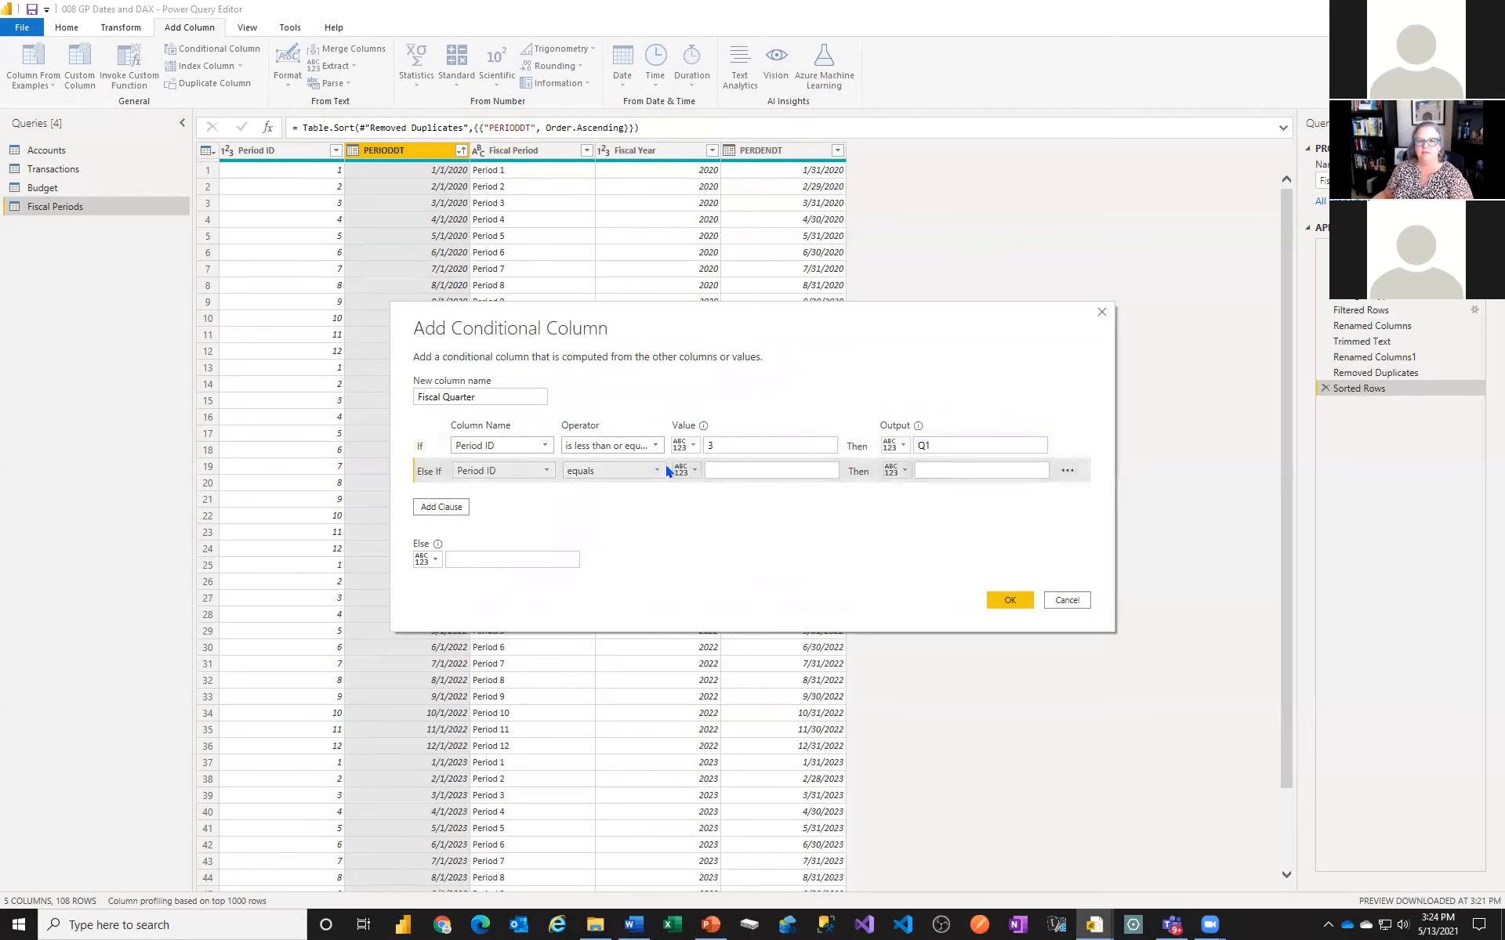
left_click(646, 471)
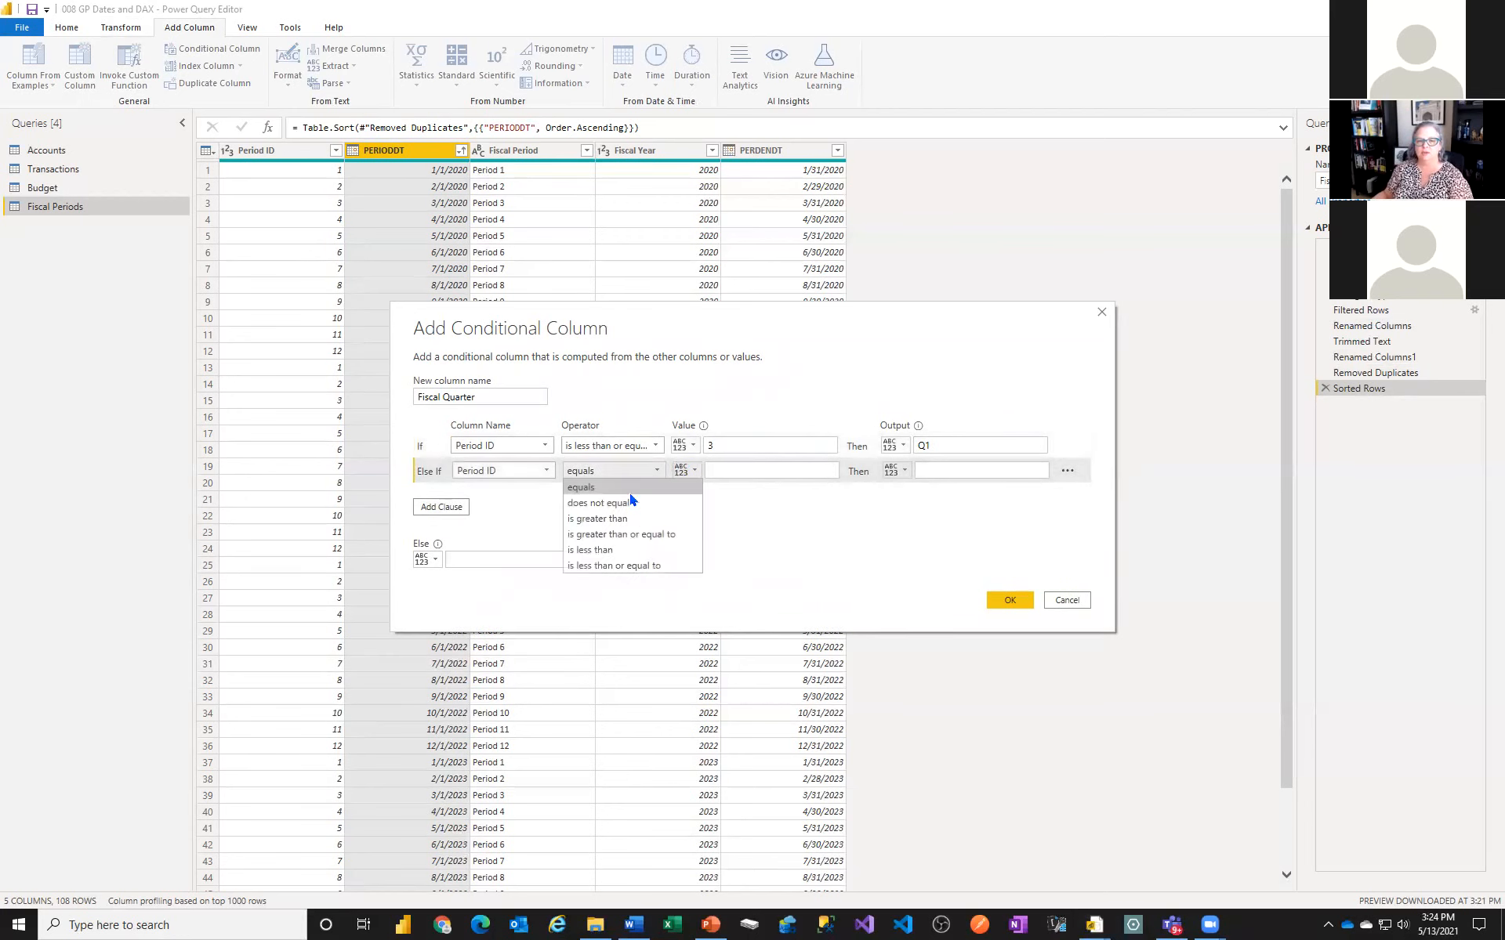
left_click(619, 565)
left_click(715, 470)
type("6")
left_click(945, 469)
type("Q2")
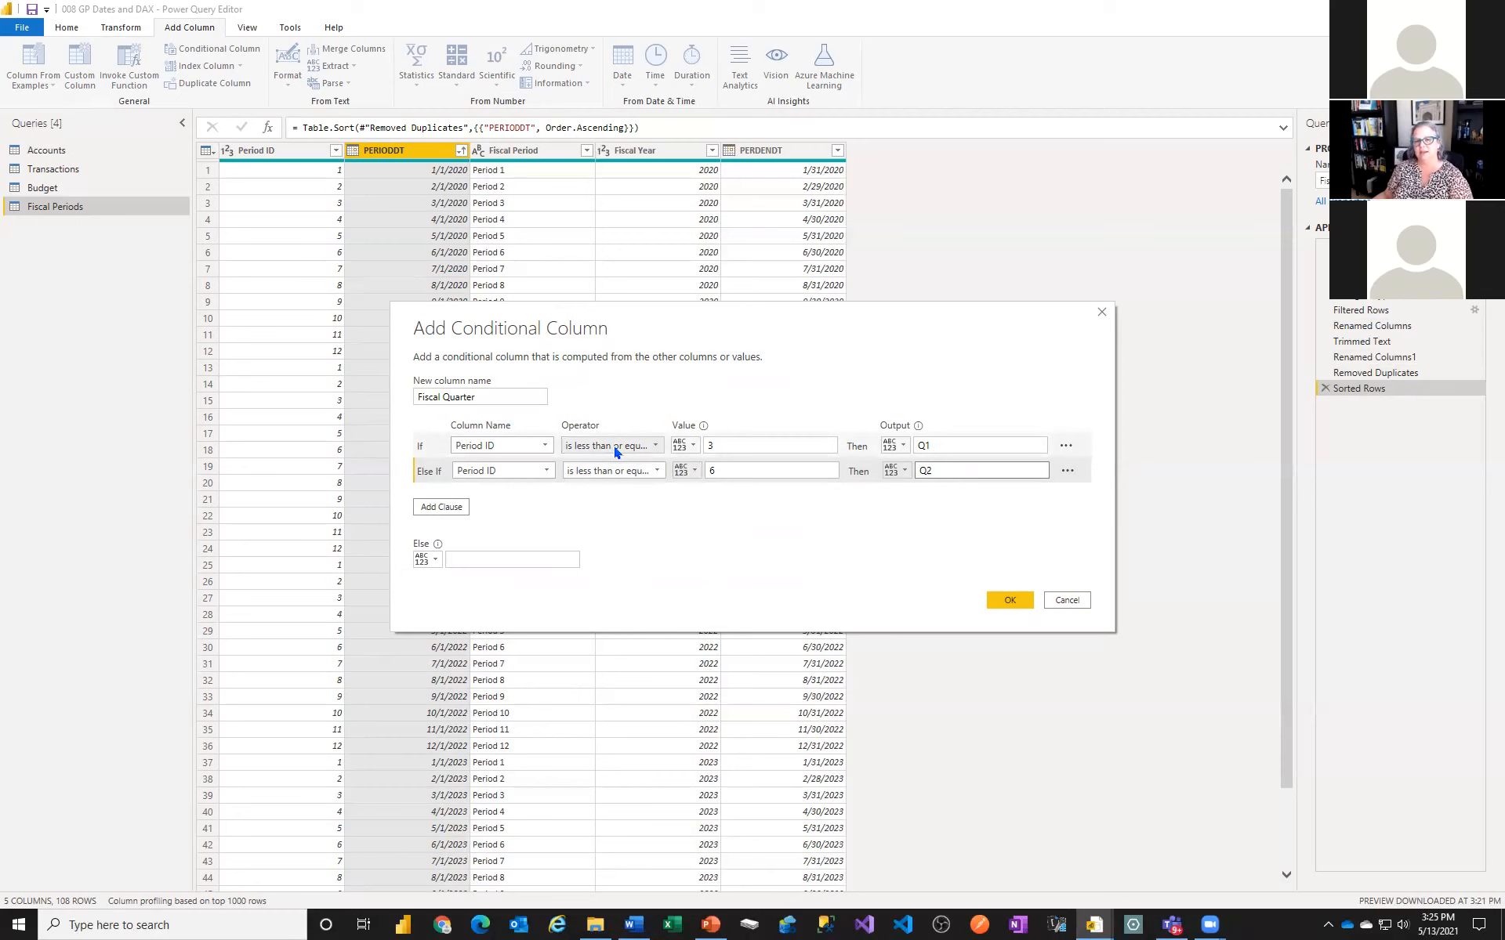
Add a third clause so a Period ID less than or equal to 9 outputs Q3
left_click(459, 508)
left_click(544, 491)
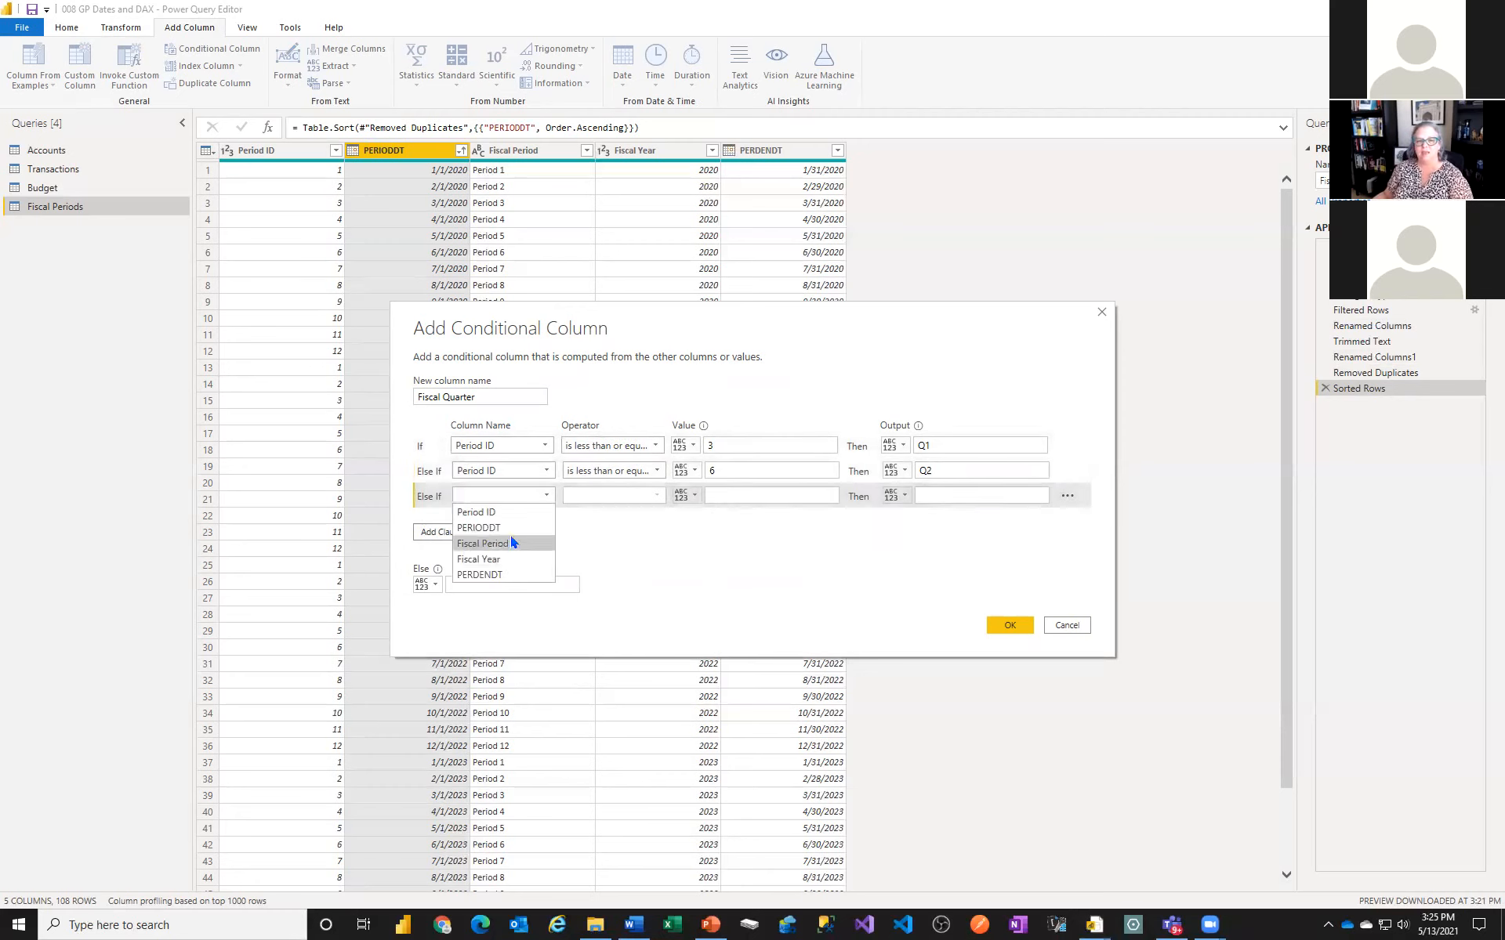
left_click(510, 515)
left_click(647, 496)
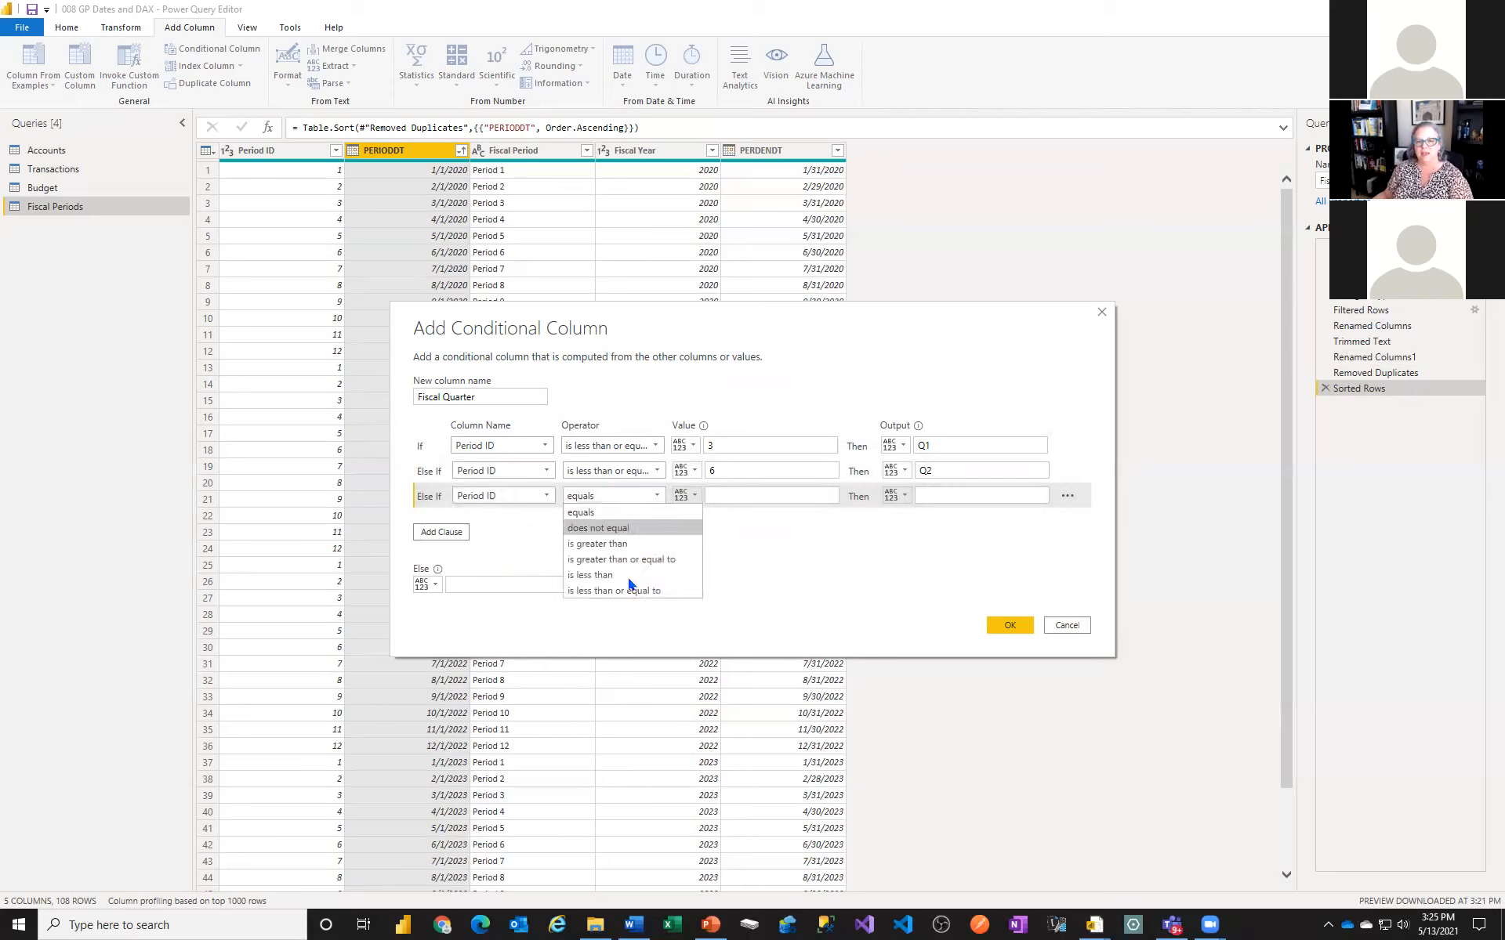
left_click(650, 590)
left_click(729, 495)
type("9")
key("Tab")
key("Tab")
type("Q")
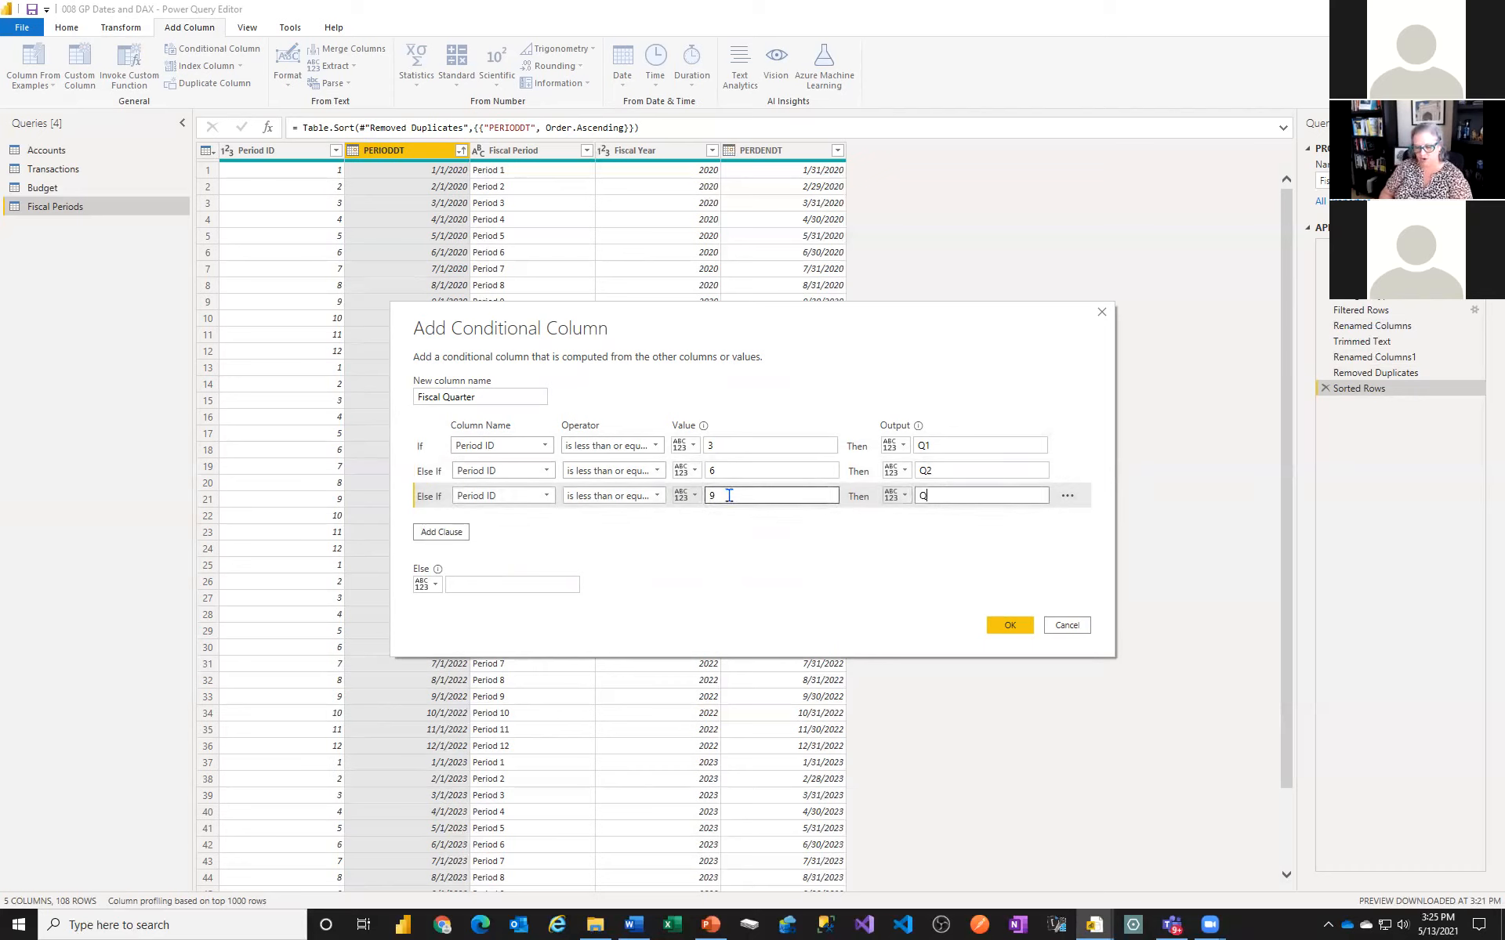
type("3")
Create the conditional column with Q4 as the else output and set the Fiscal Quarter data type to Text
left_click(498, 584)
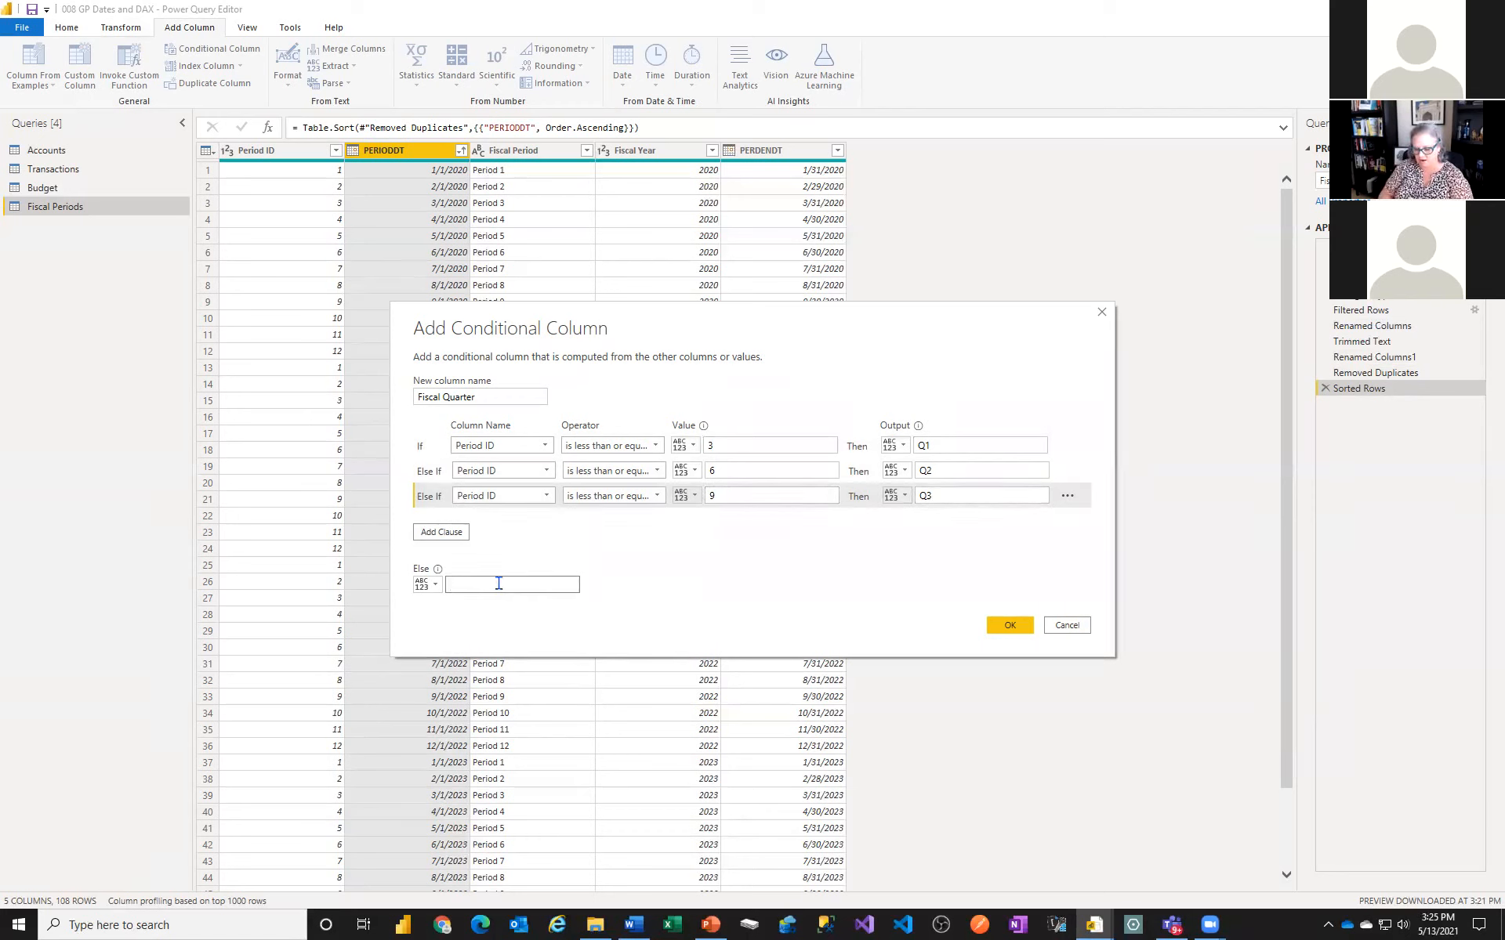
type("Q4")
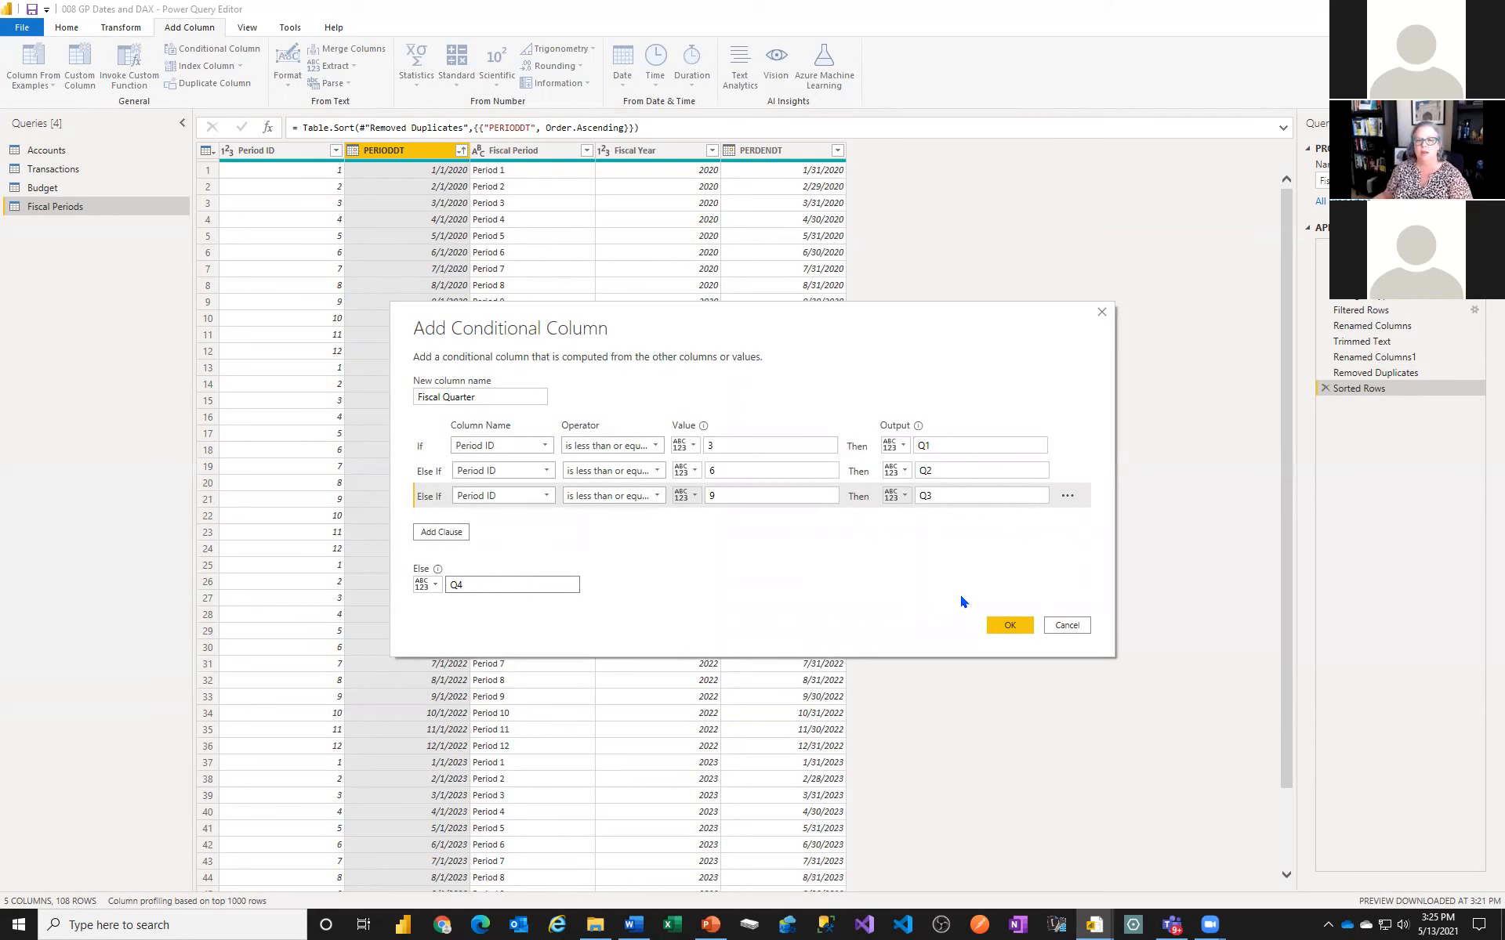
left_click(996, 625)
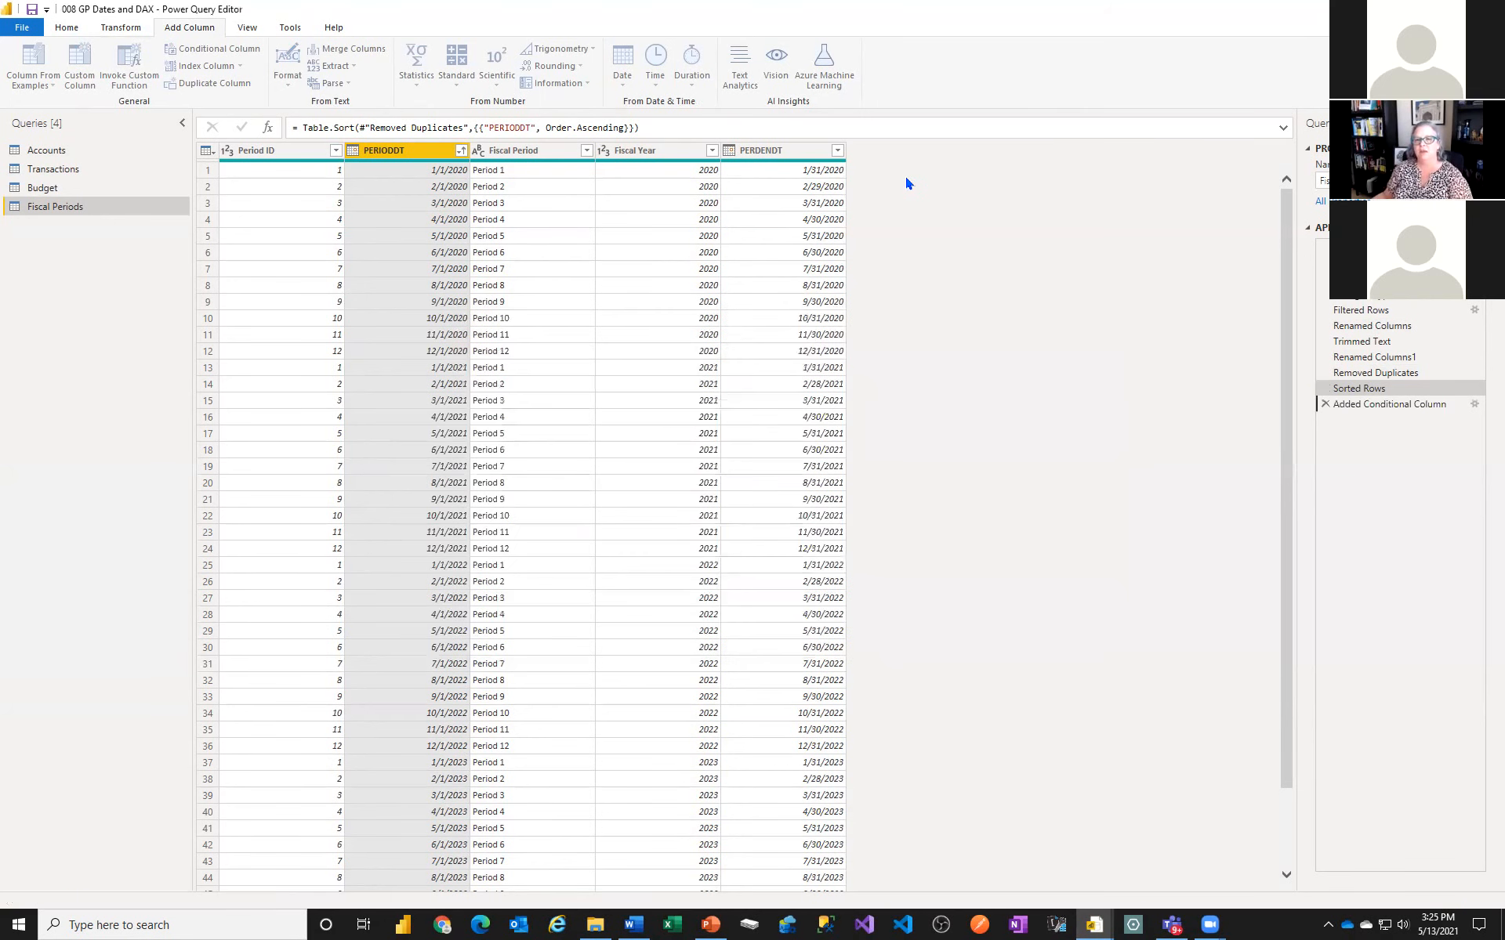
left_click(858, 149)
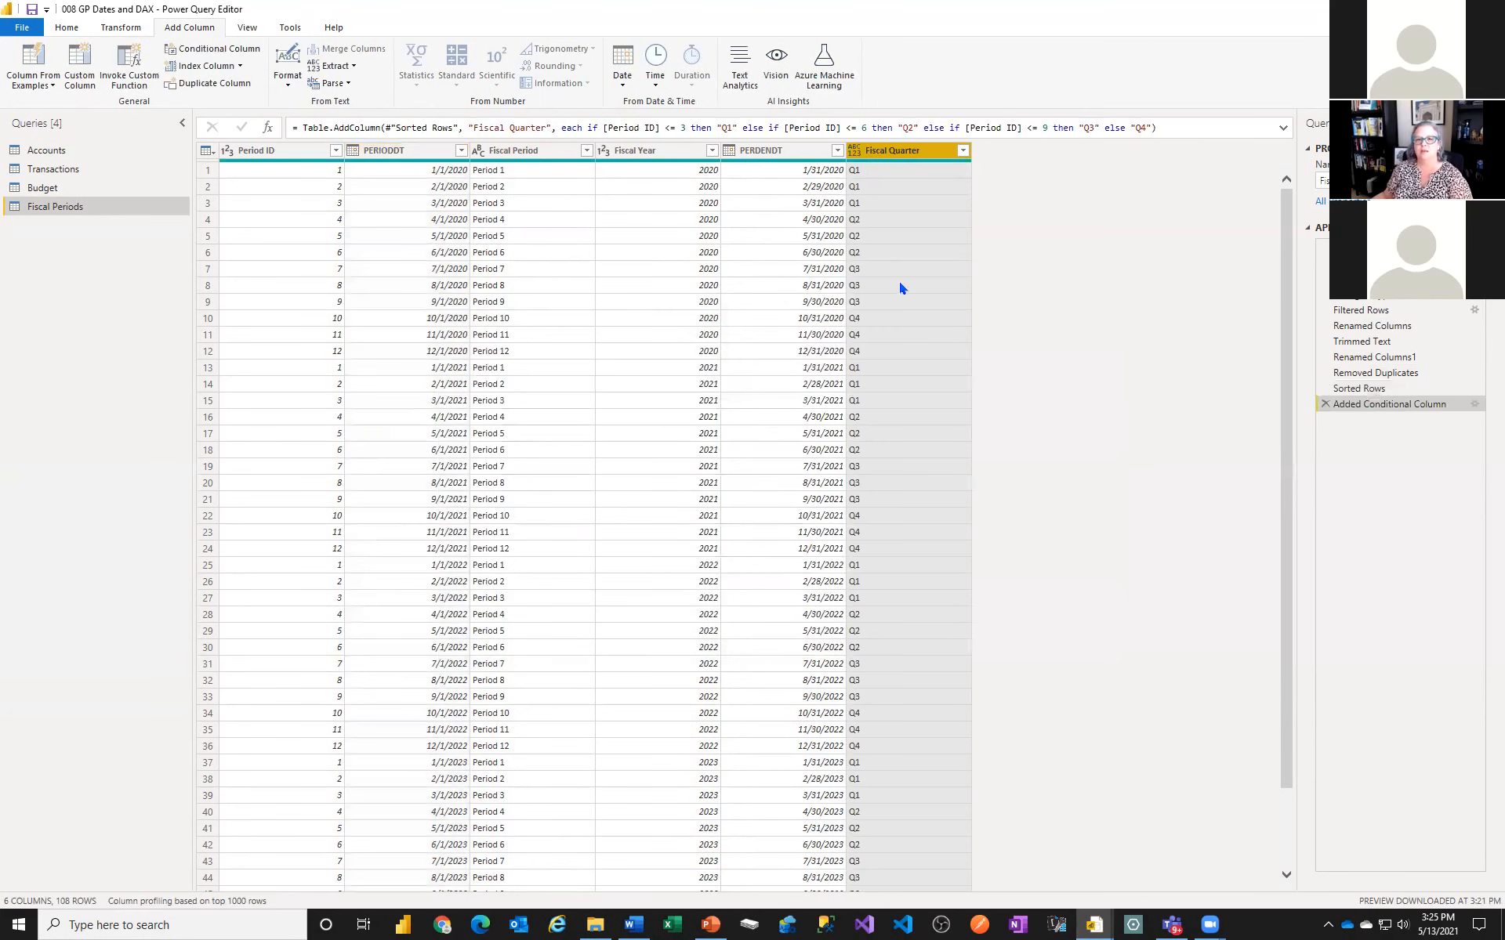
left_click(894, 331)
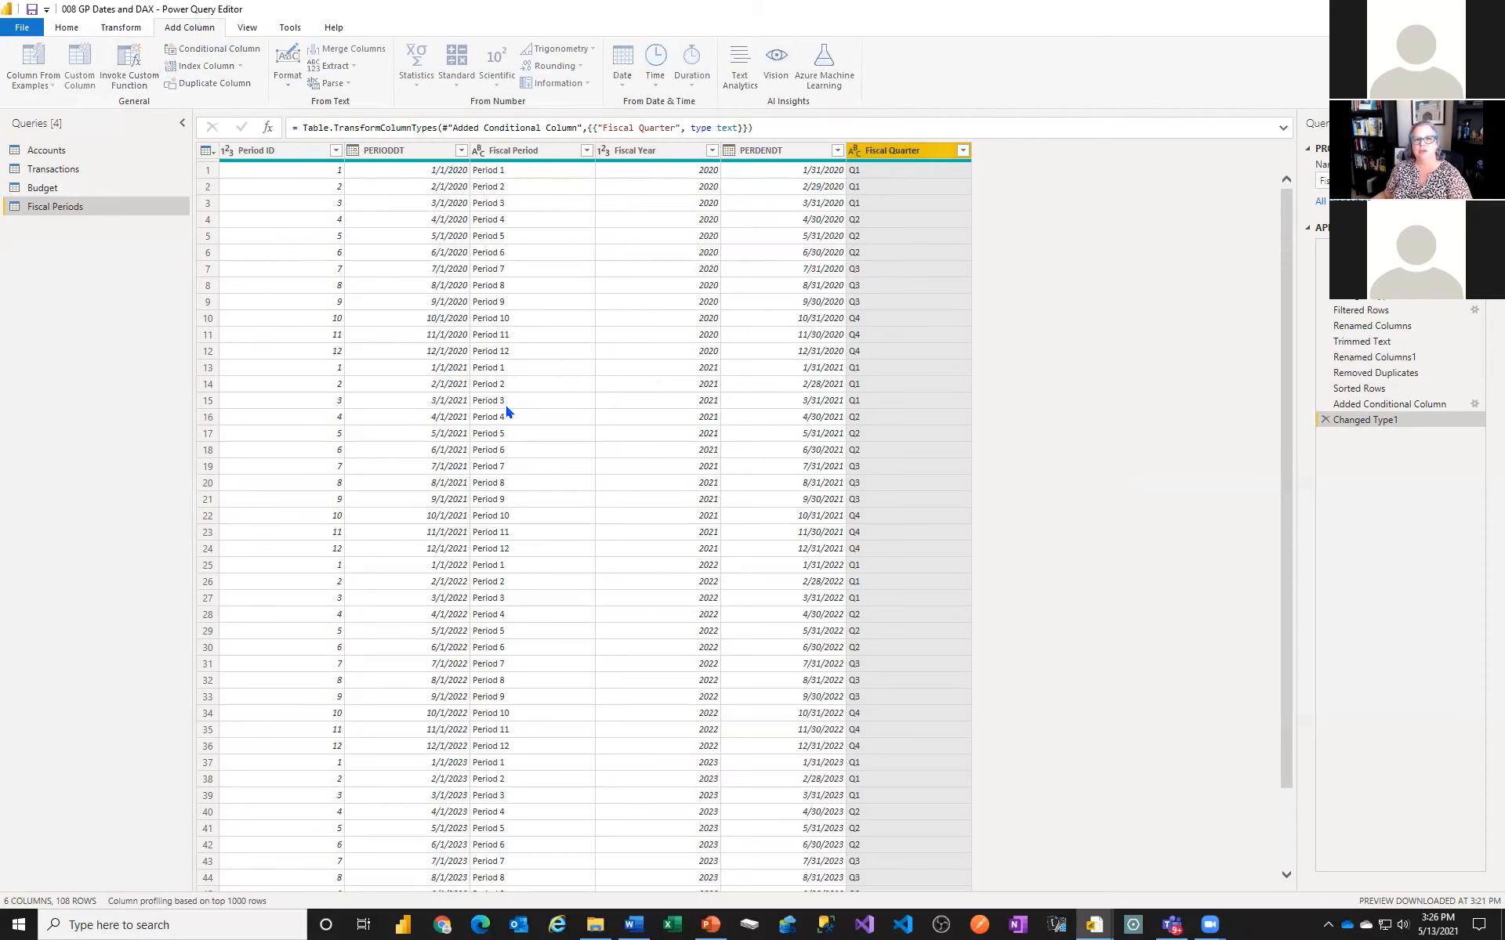
Add a custom column "Days in Period" with the formula [PERDENDT] - [PERIODDT] and set its data type to Whole Number
double_click(528, 425)
type("Days in Period")
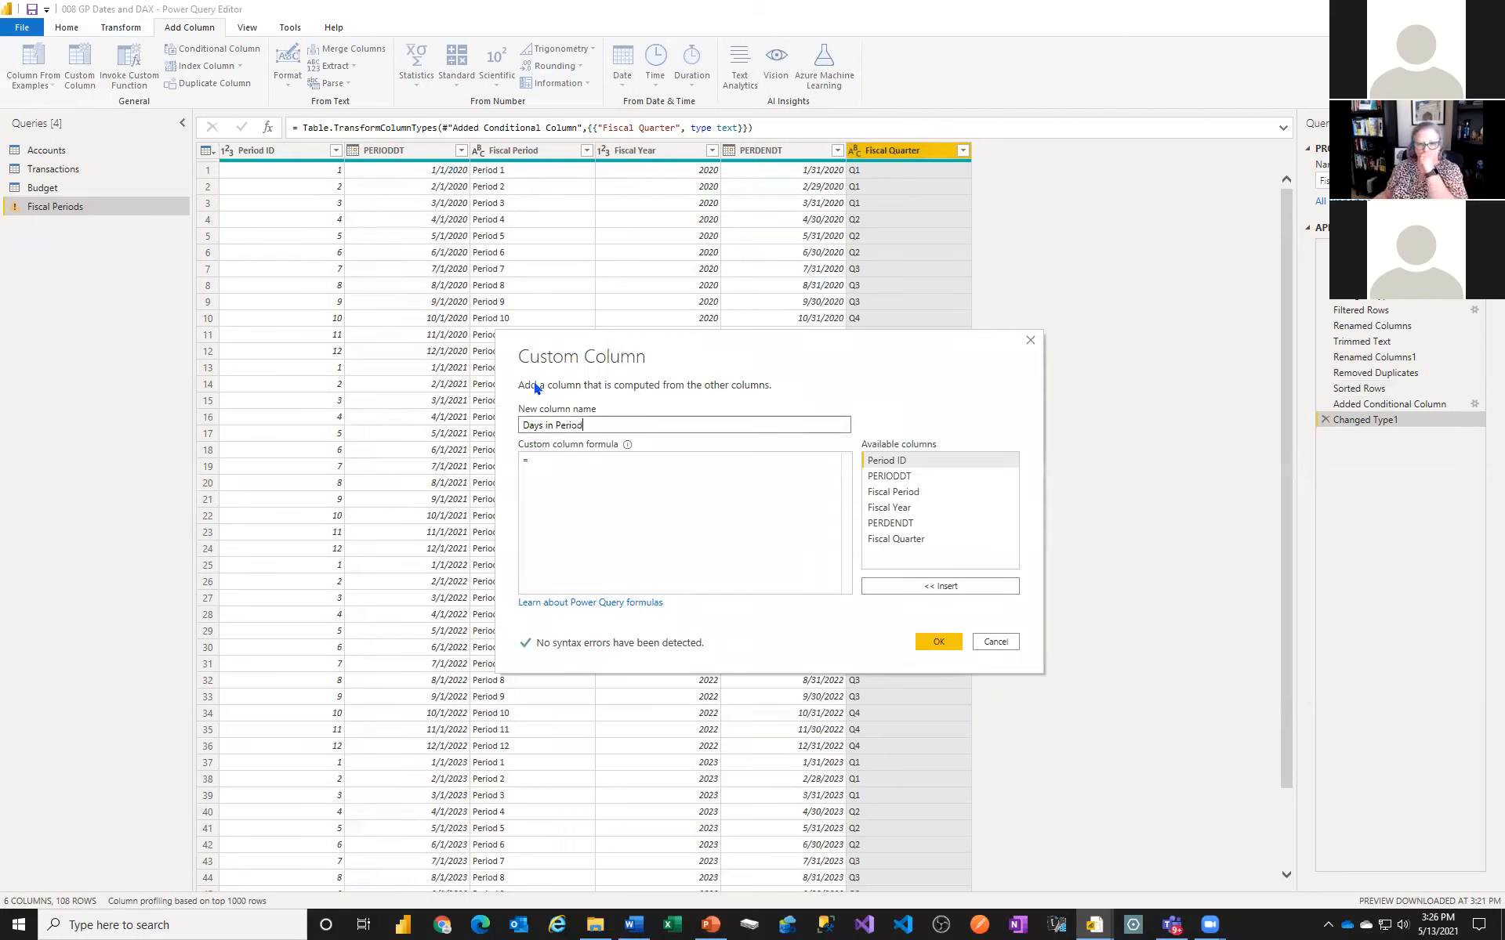
left_click(608, 482)
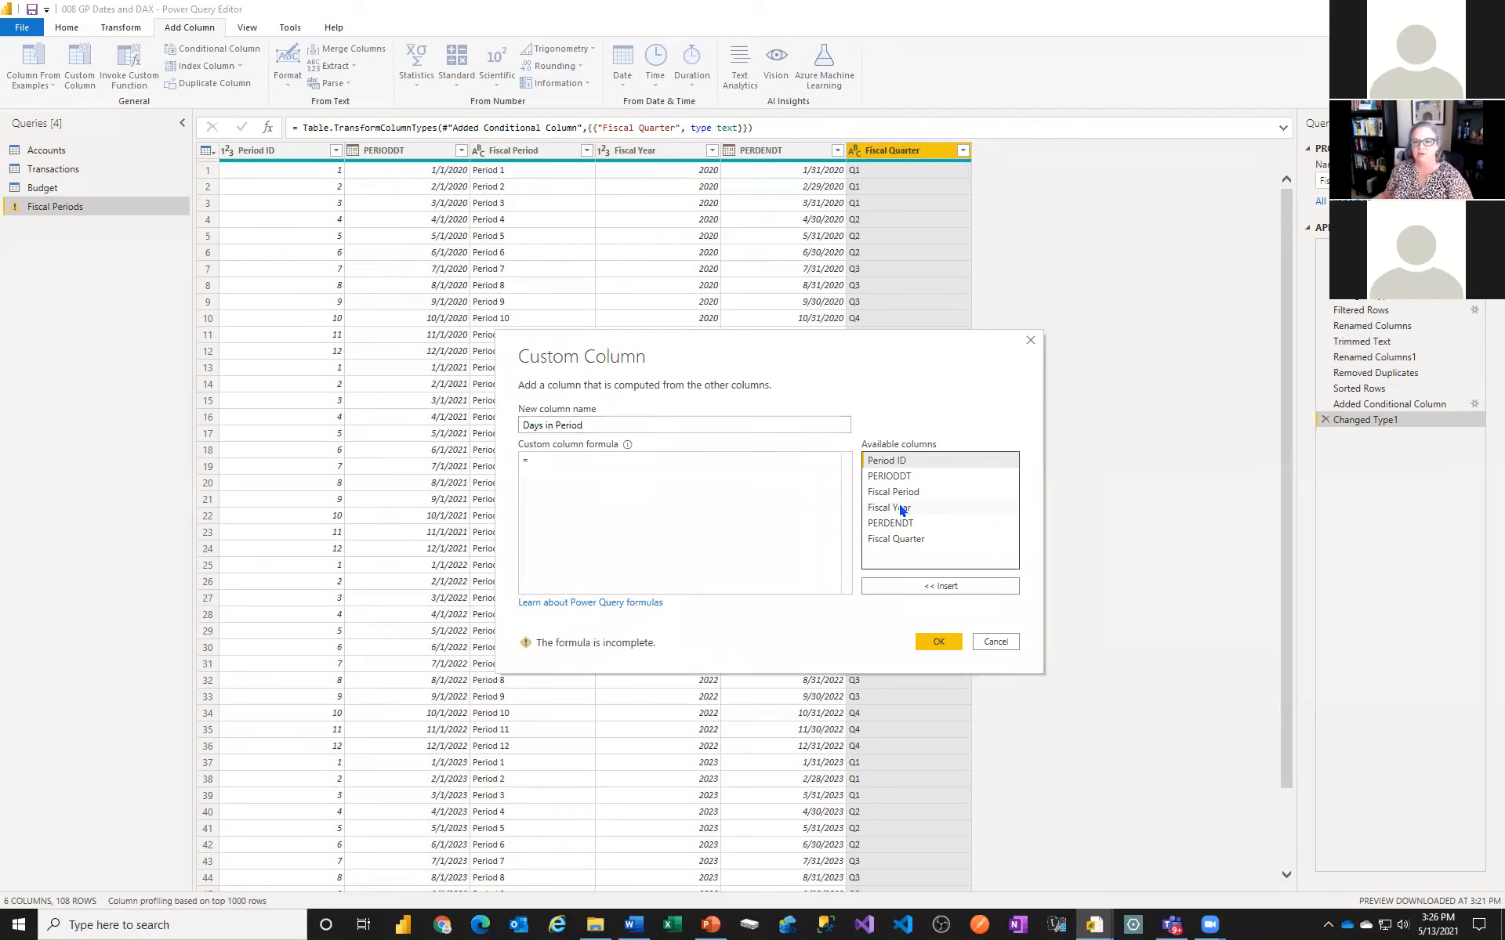
double_click(915, 522)
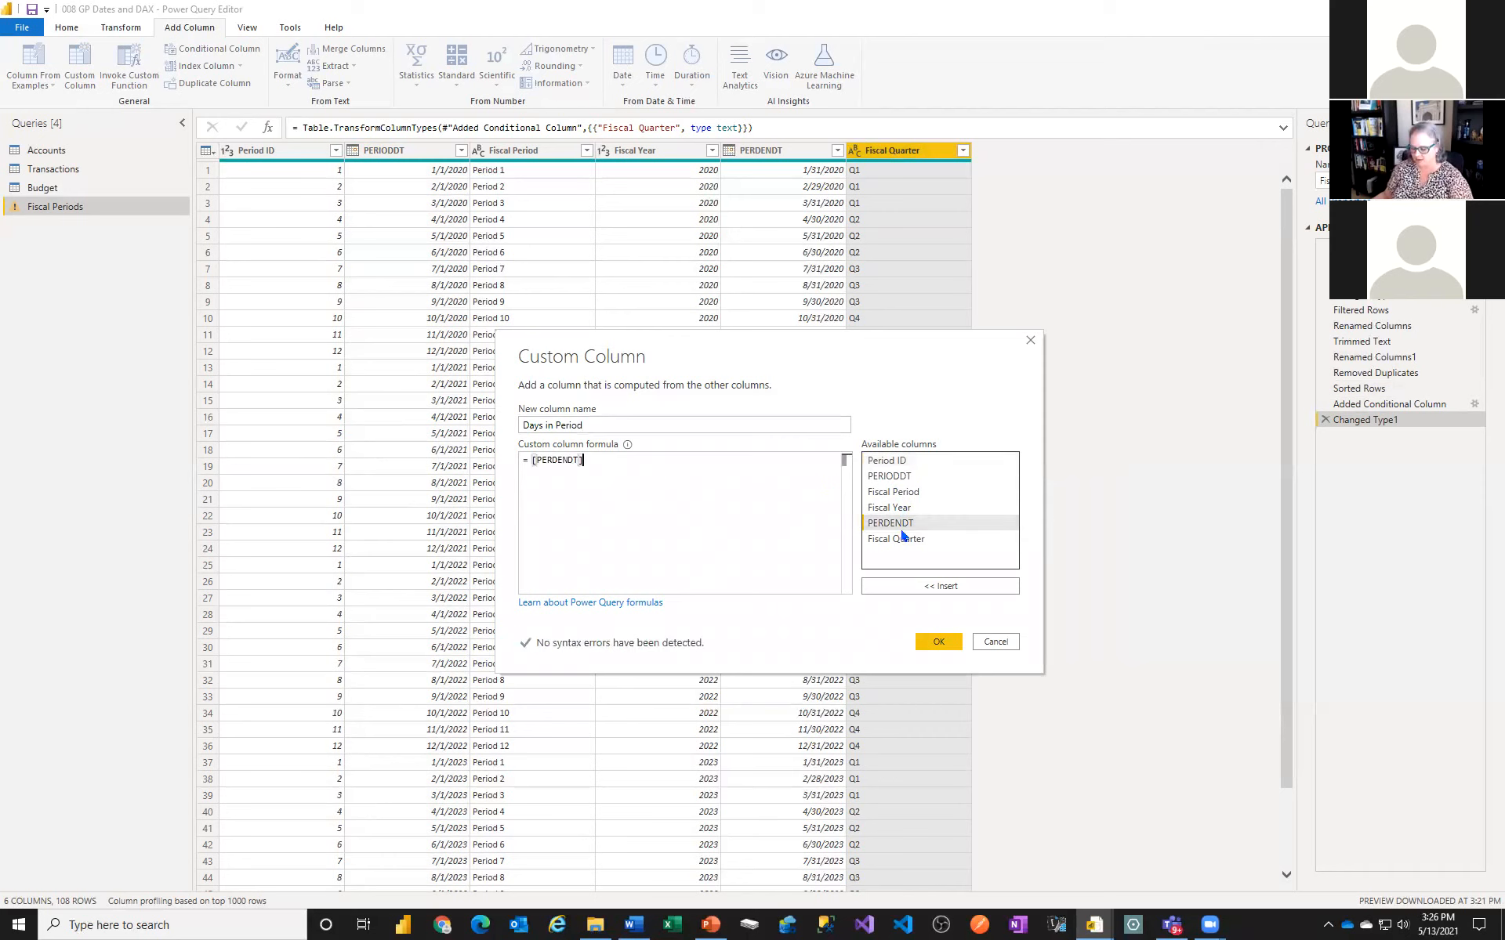
type("-")
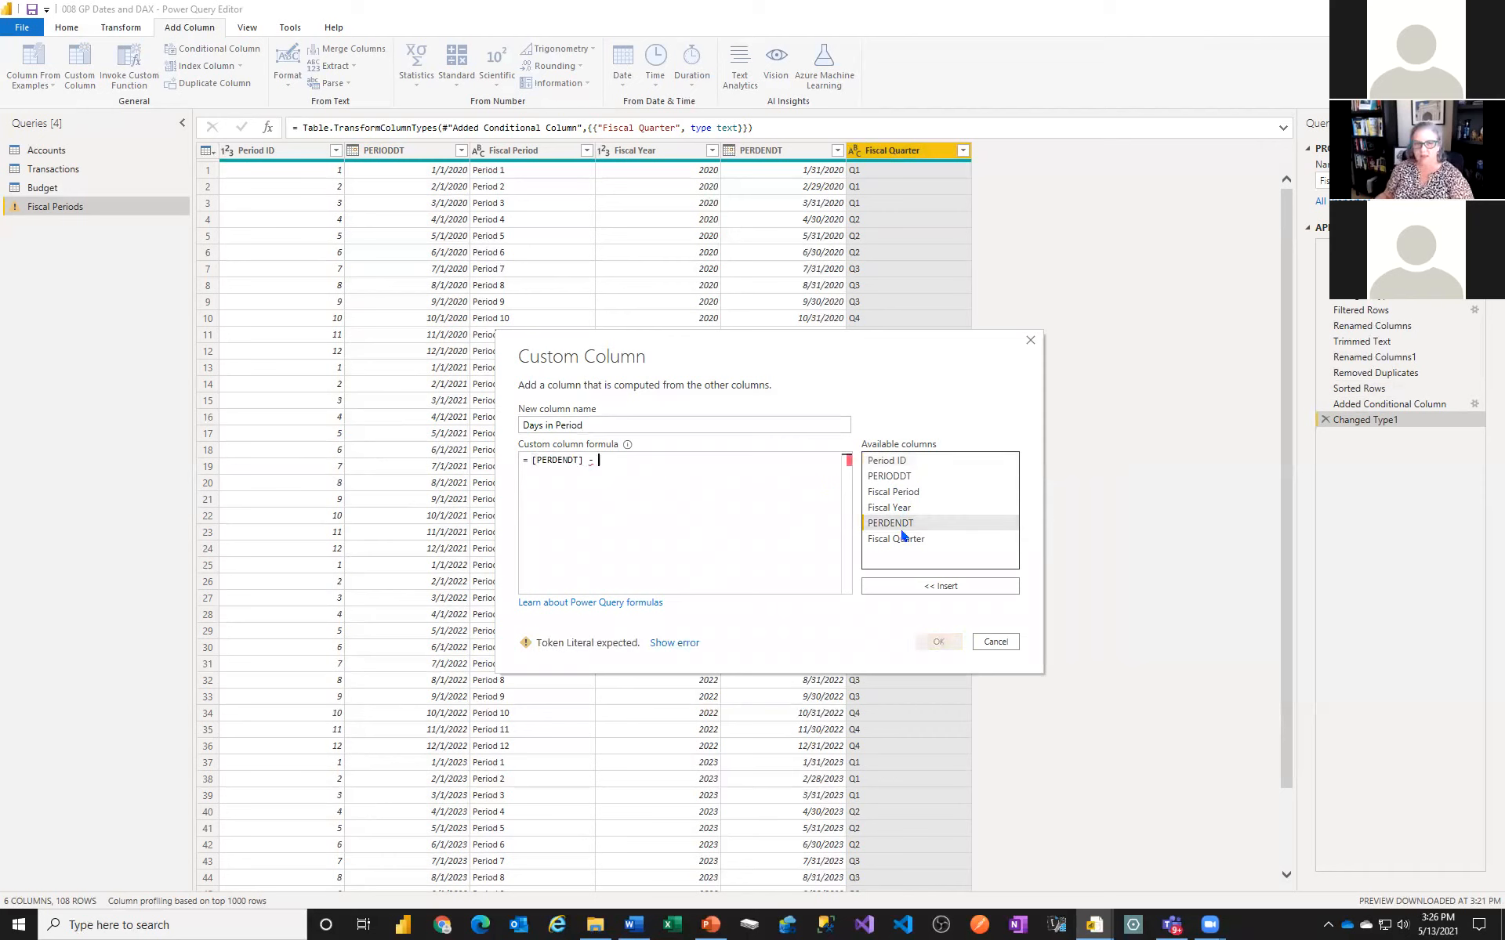
left_click(920, 472)
double_click(922, 475)
left_click(940, 641)
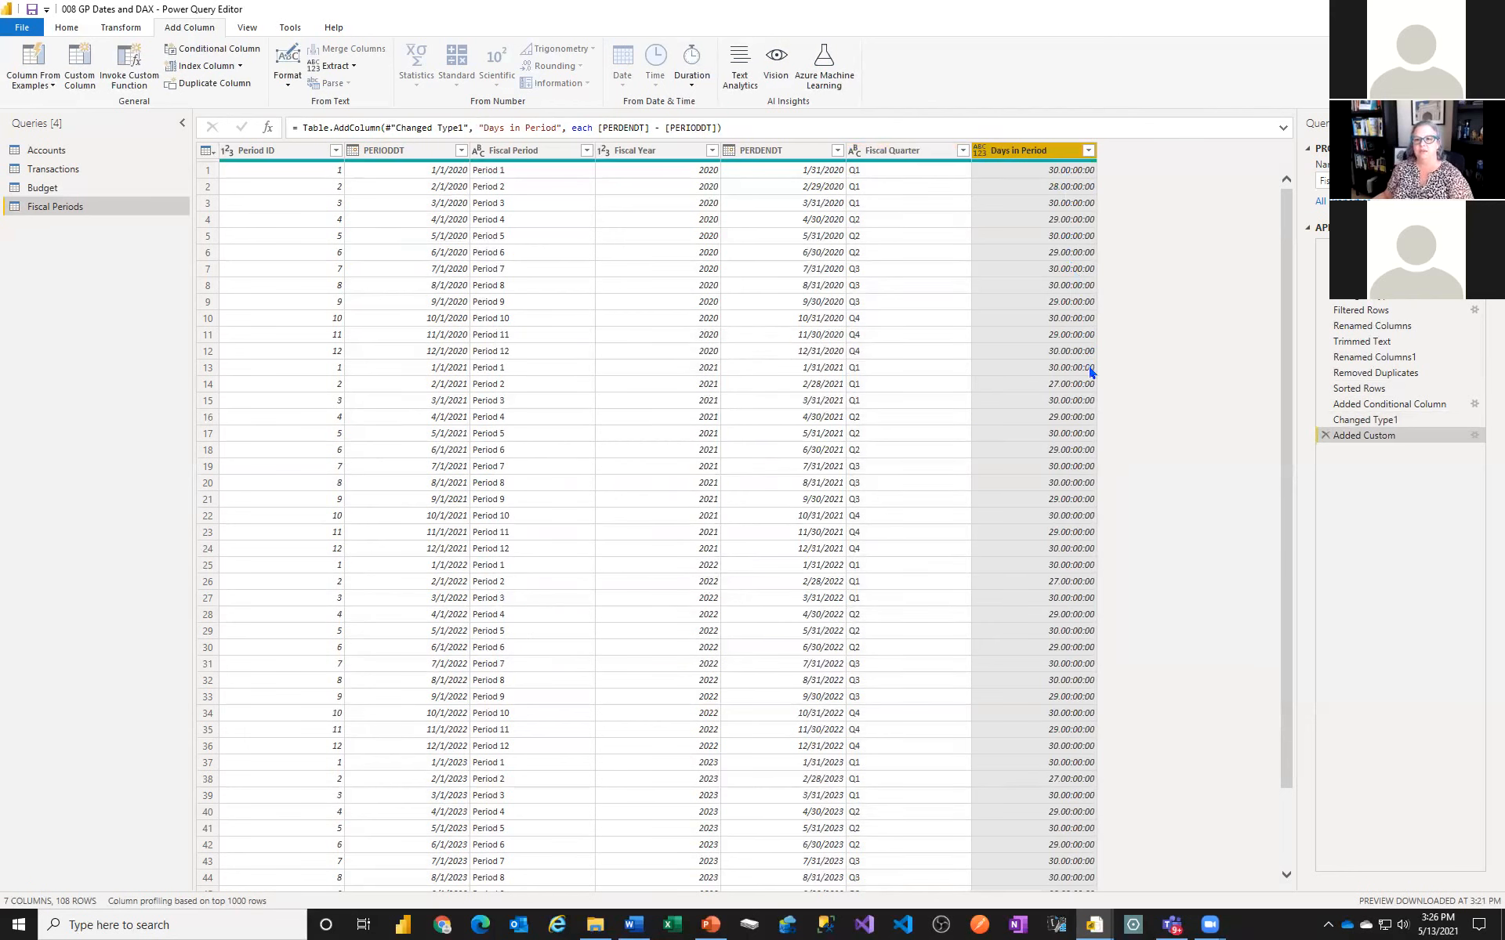
left_click(981, 150)
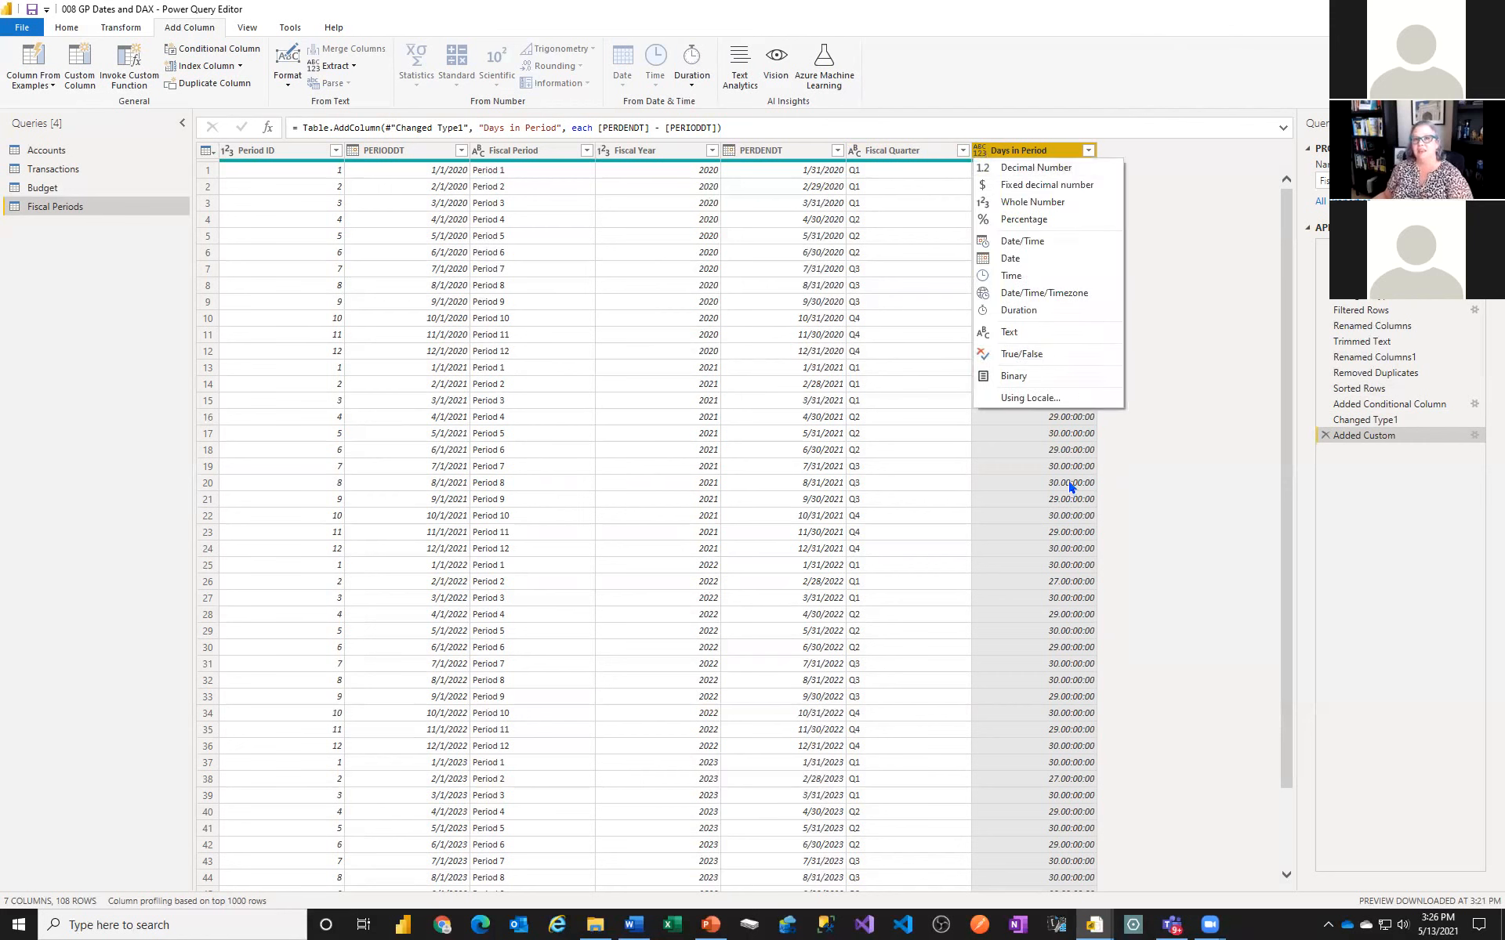
left_click(1016, 203)
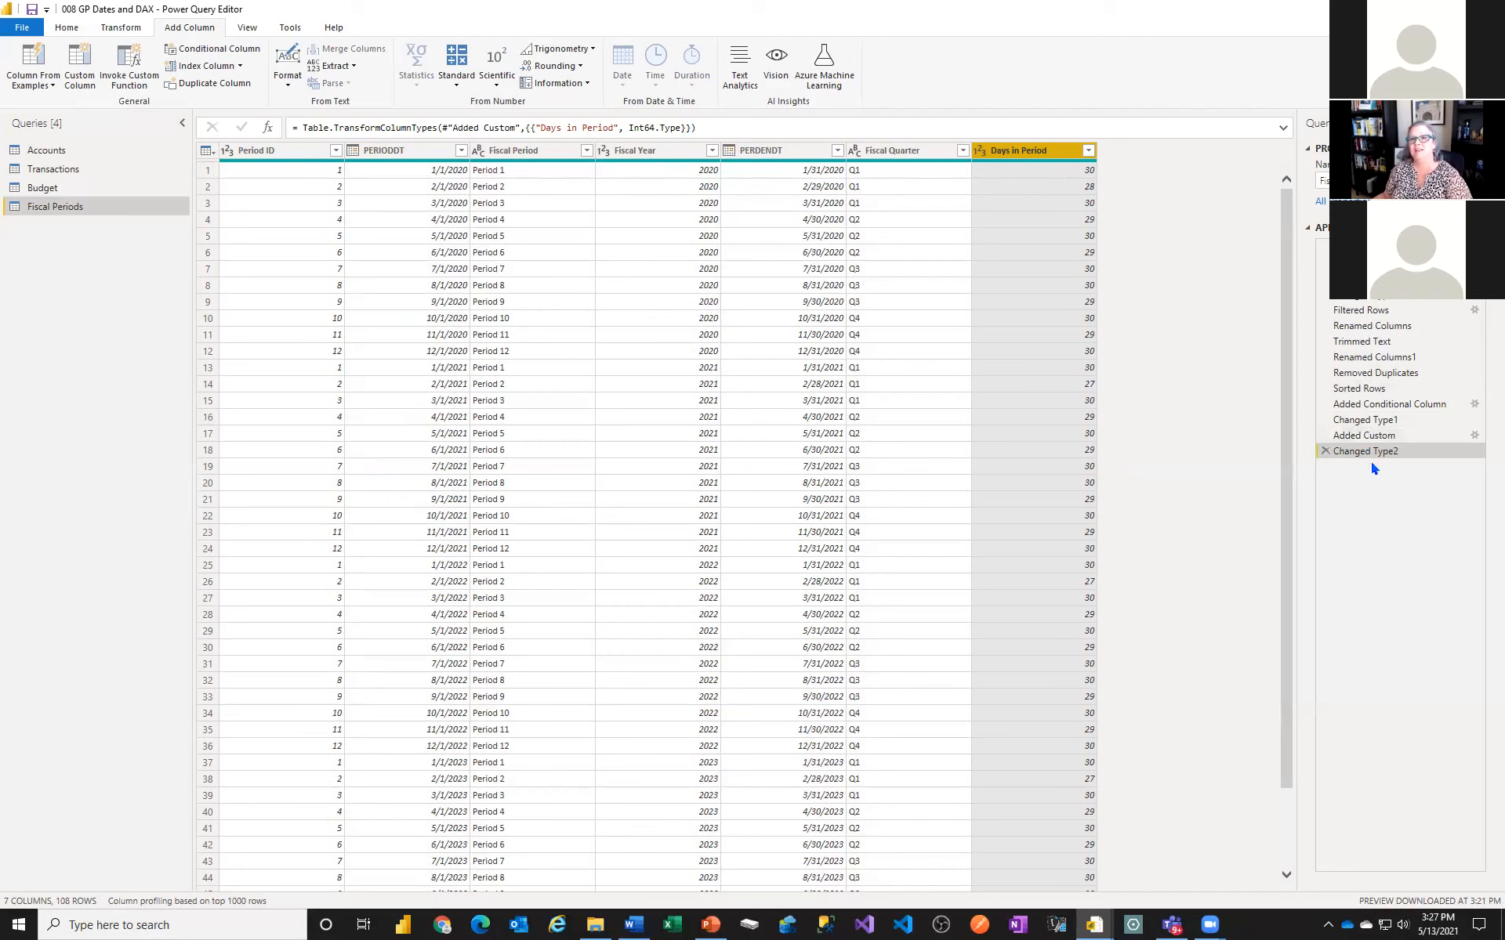
Review the formula in the settings of the Added Custom step and return to the last applied step
left_click(1474, 436)
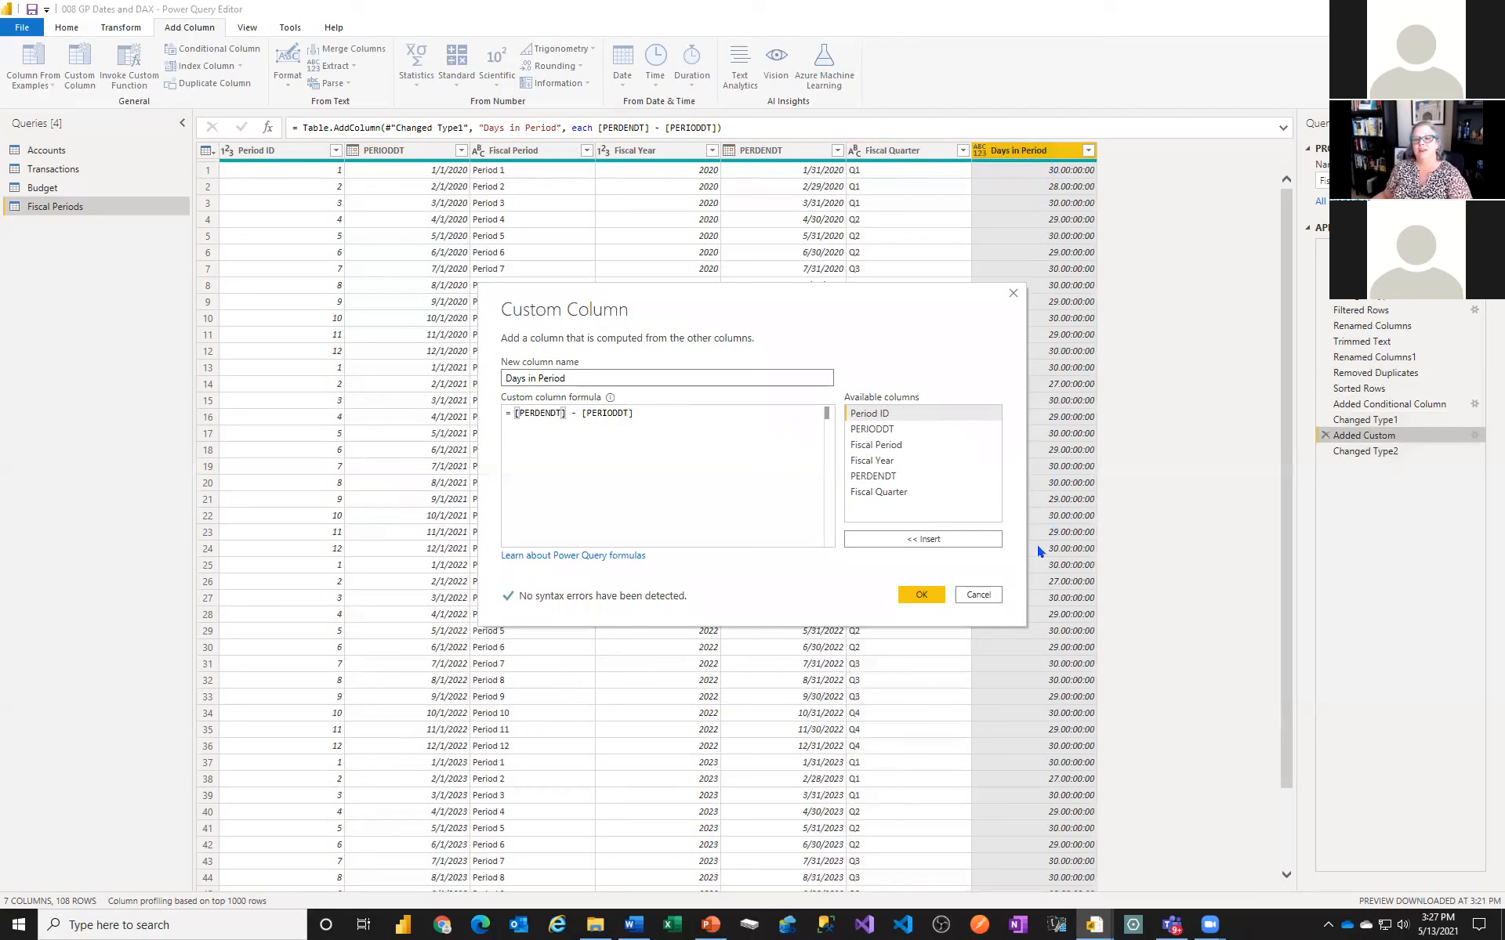
left_click(978, 595)
left_click(1380, 450)
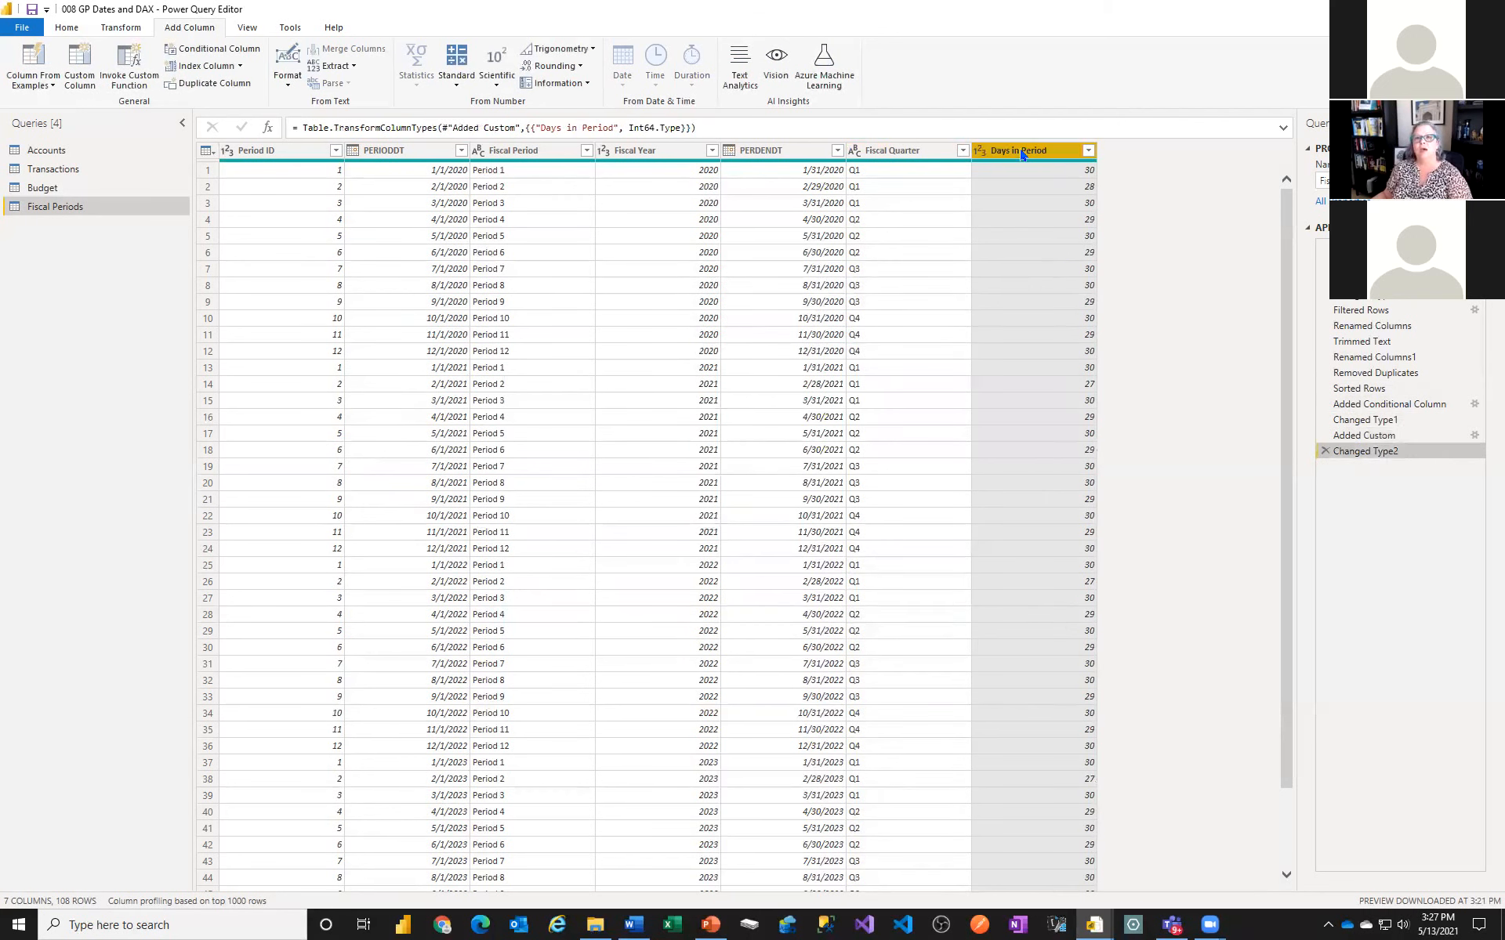
Try adding 1 to every Days in Period value with an Add transformation, and delete that applied step
left_click(125, 27)
left_click(717, 77)
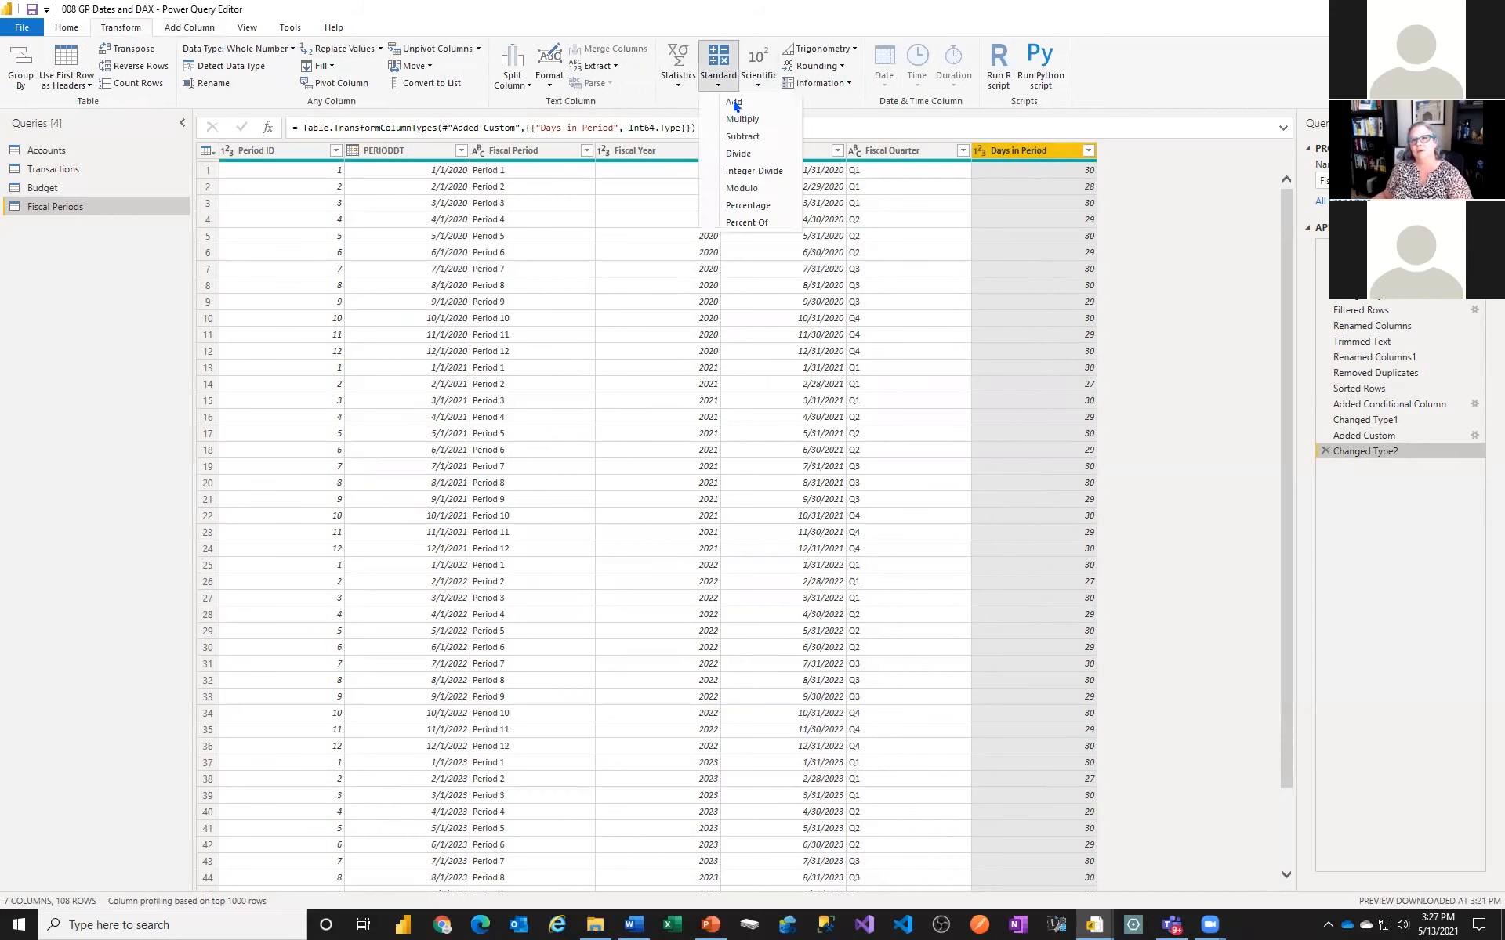
left_click(736, 103)
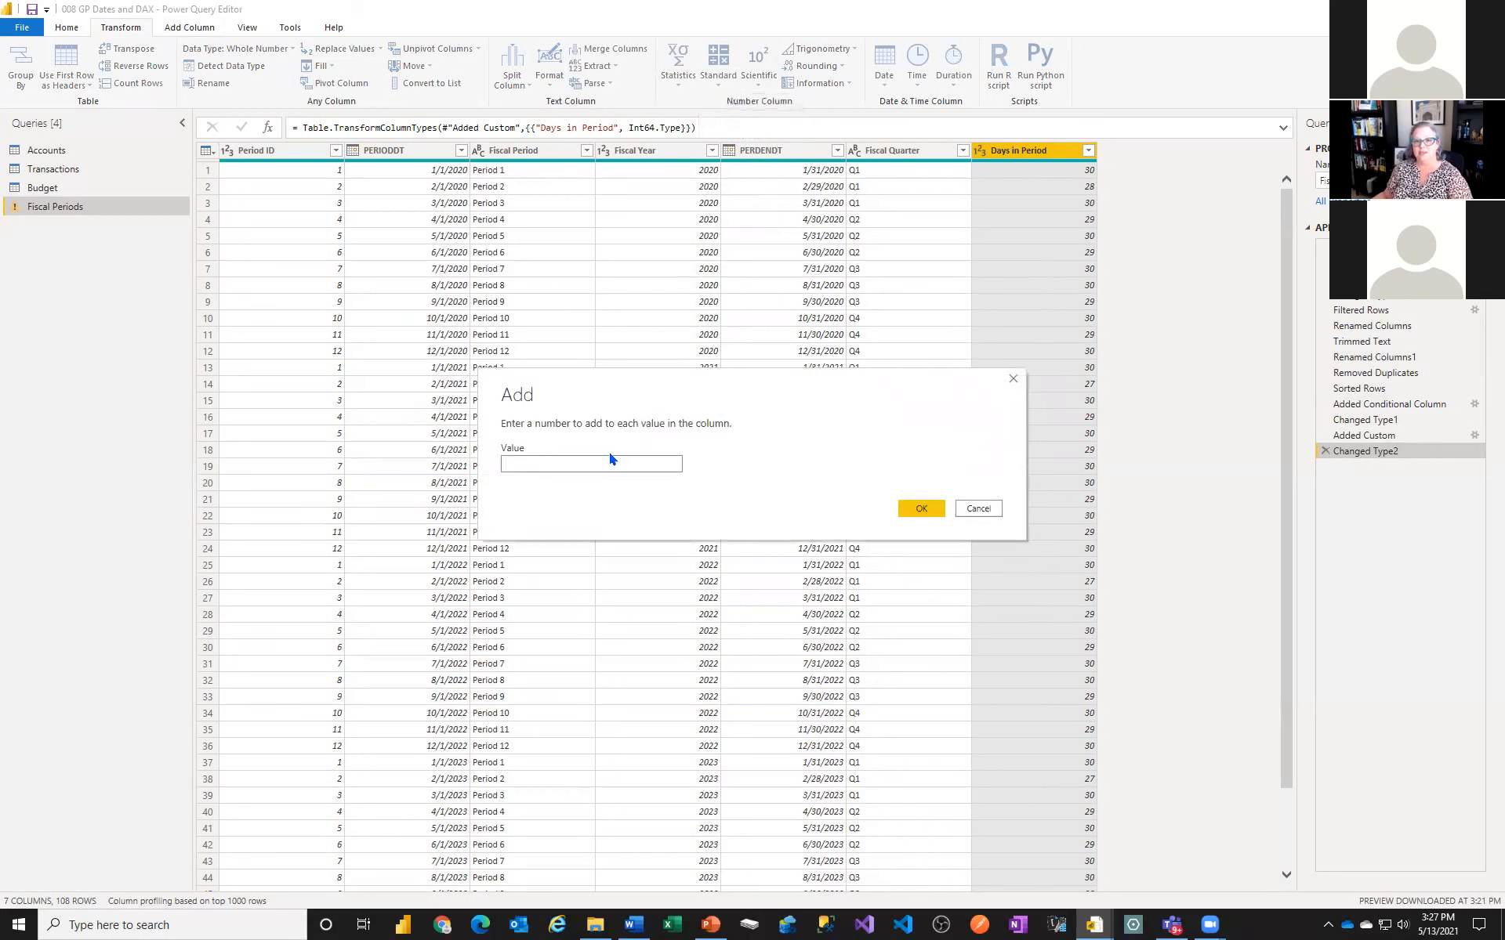
type("1")
left_click(921, 508)
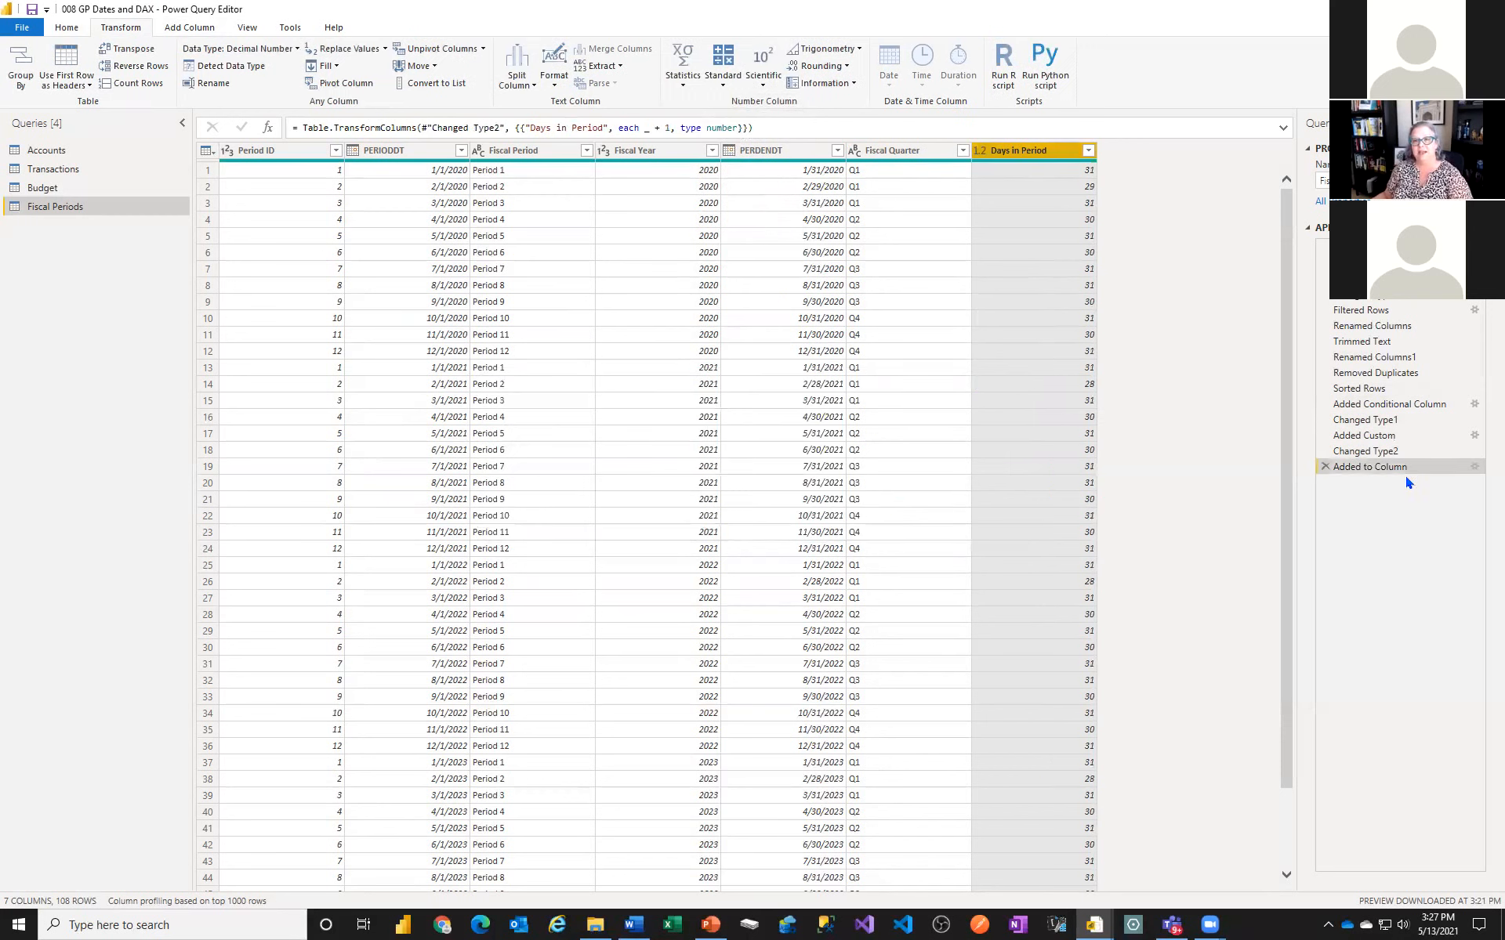
left_click(1325, 467)
Reopen the Days in Period custom column formula and delete the [PERIODDT] term after the minus sign
left_click(1475, 433)
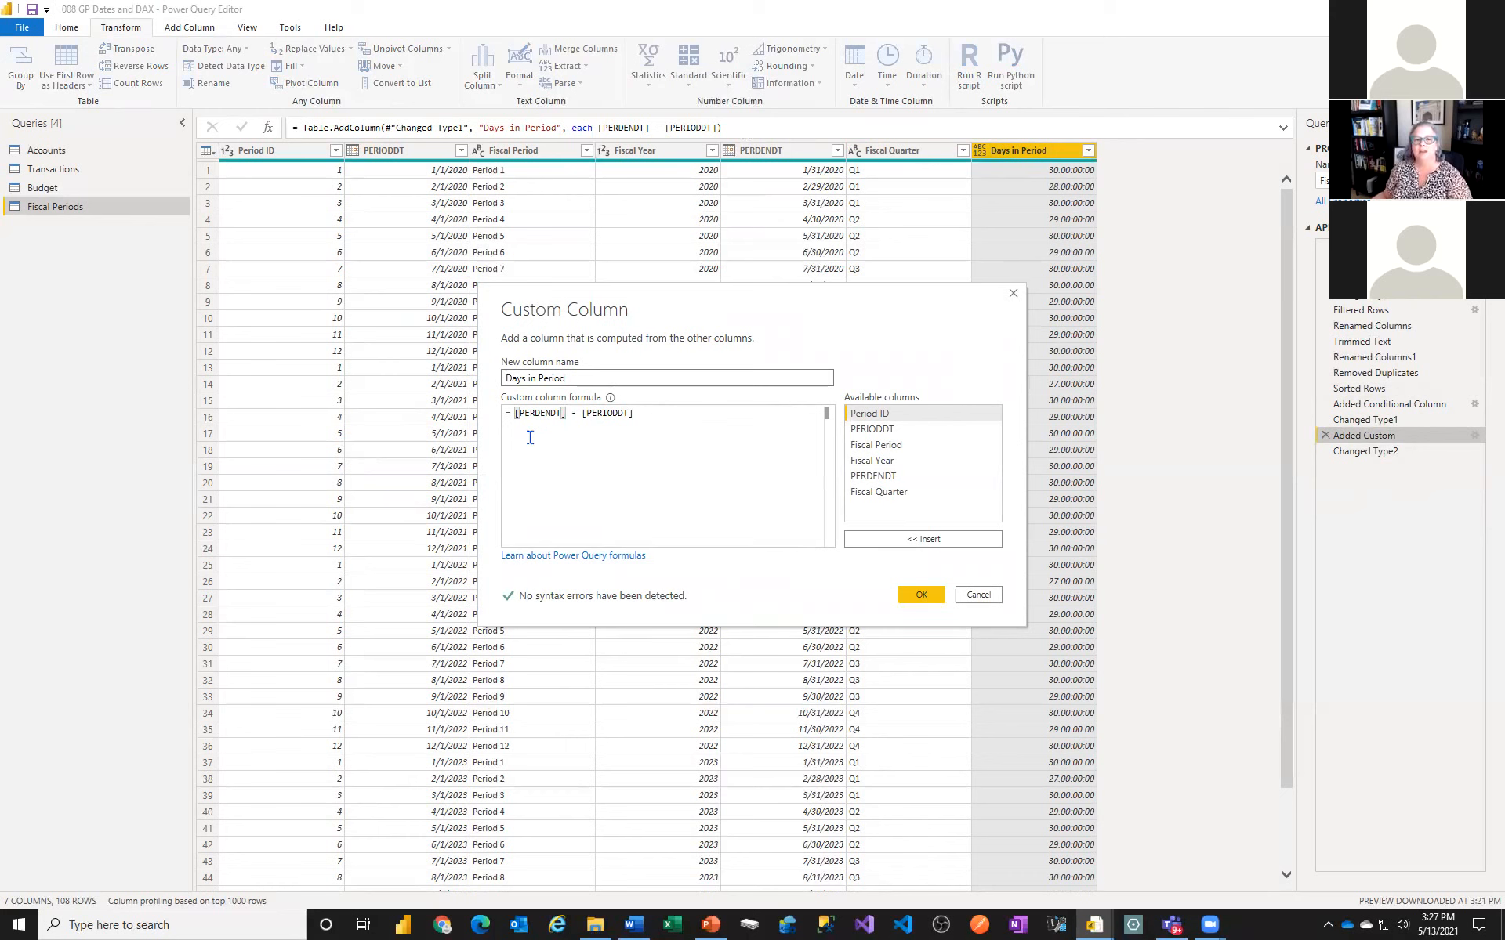
left_click(583, 416)
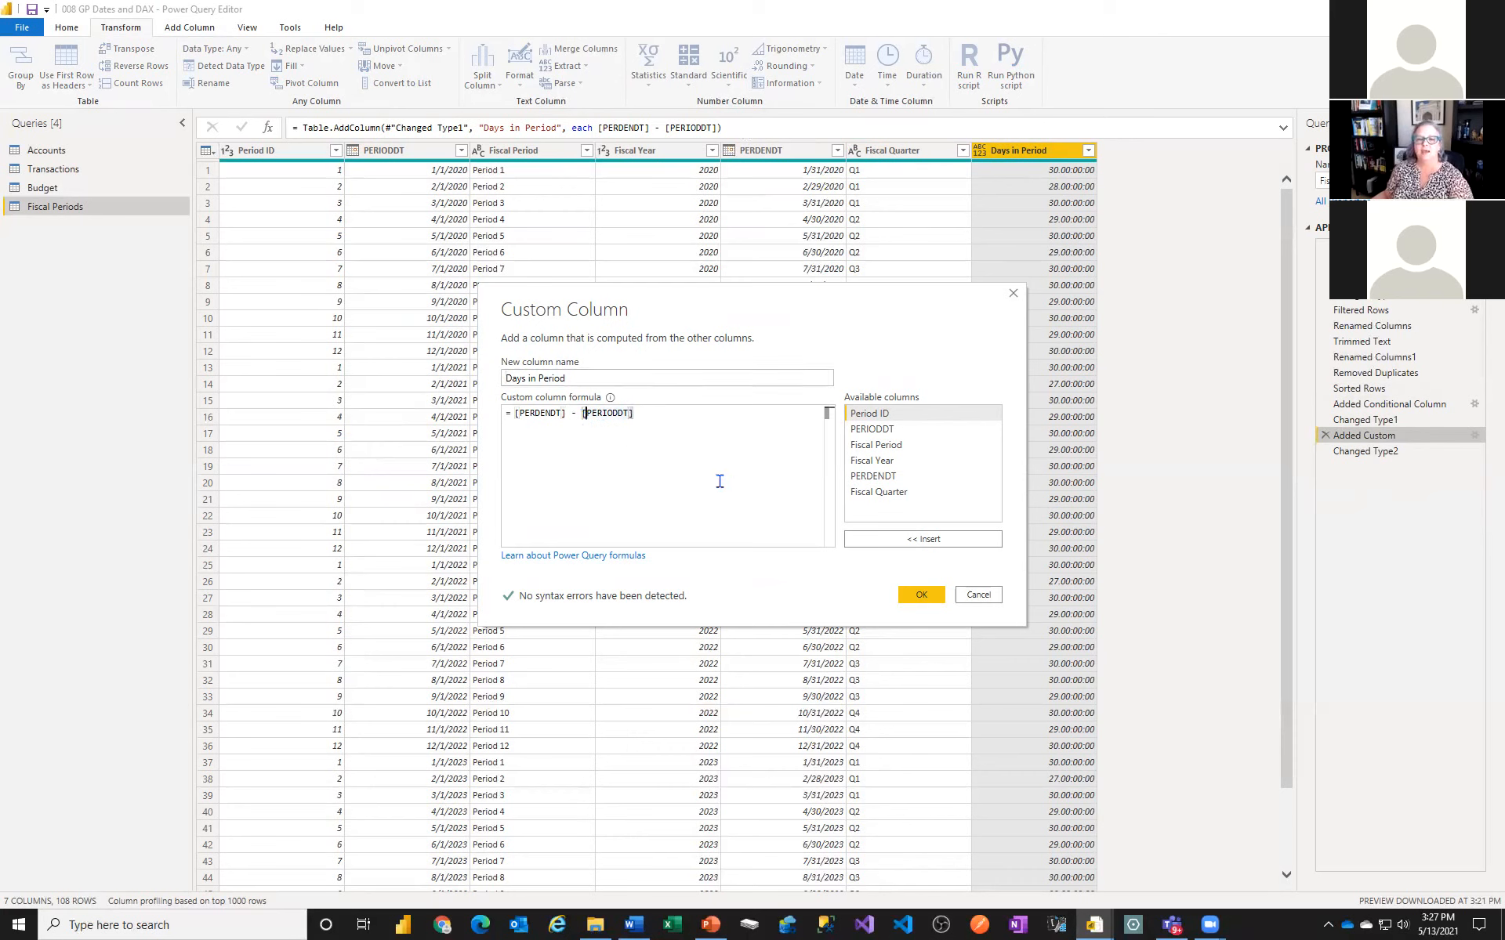
left_click(578, 416)
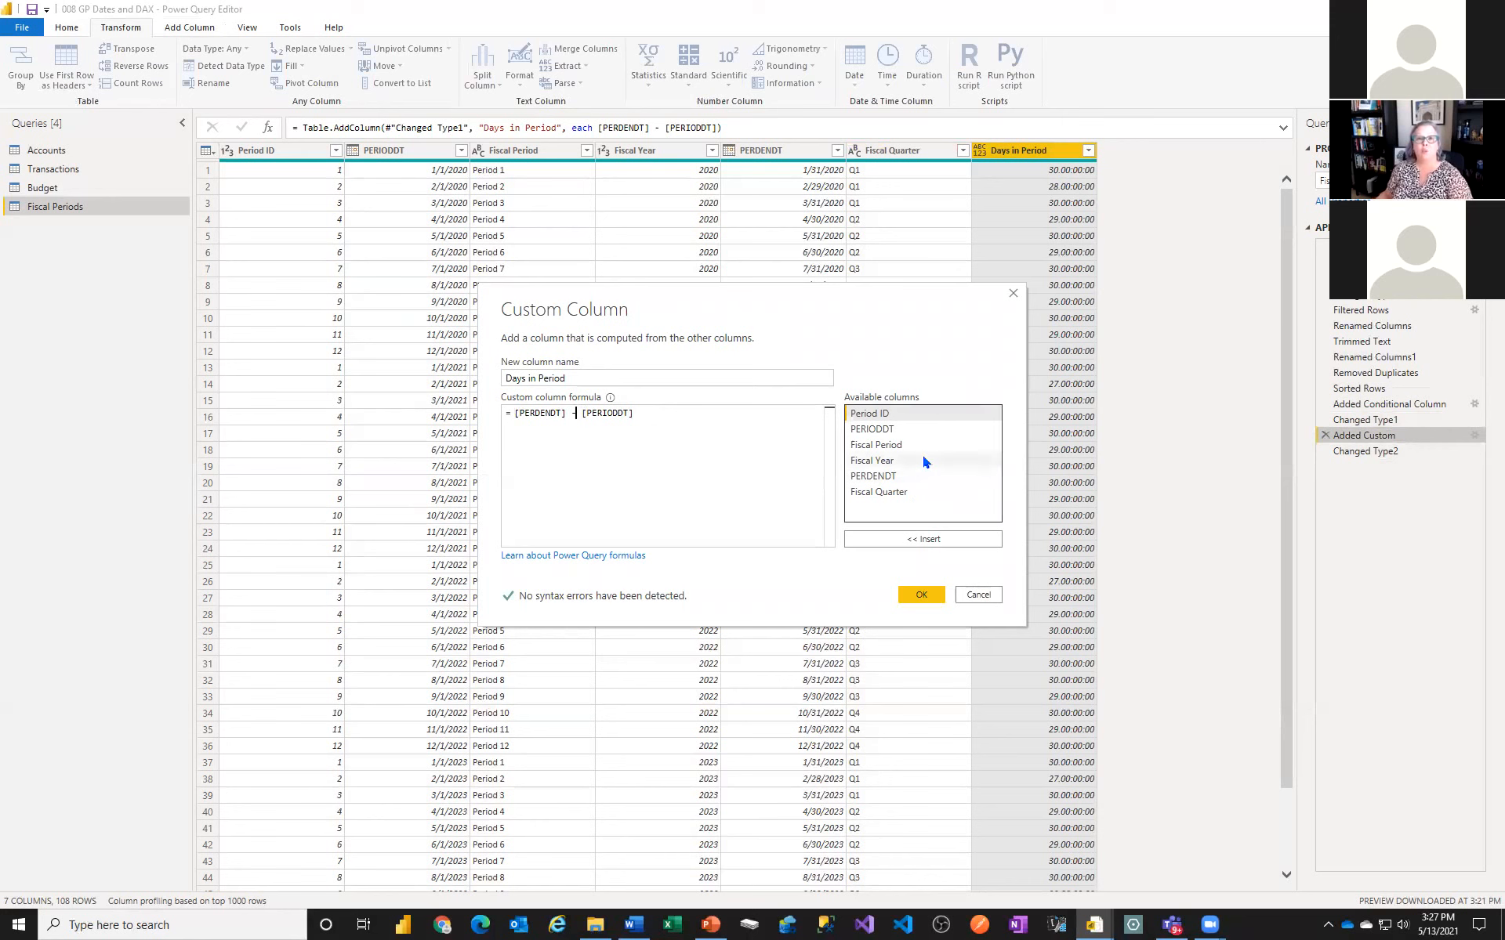
key("Right")
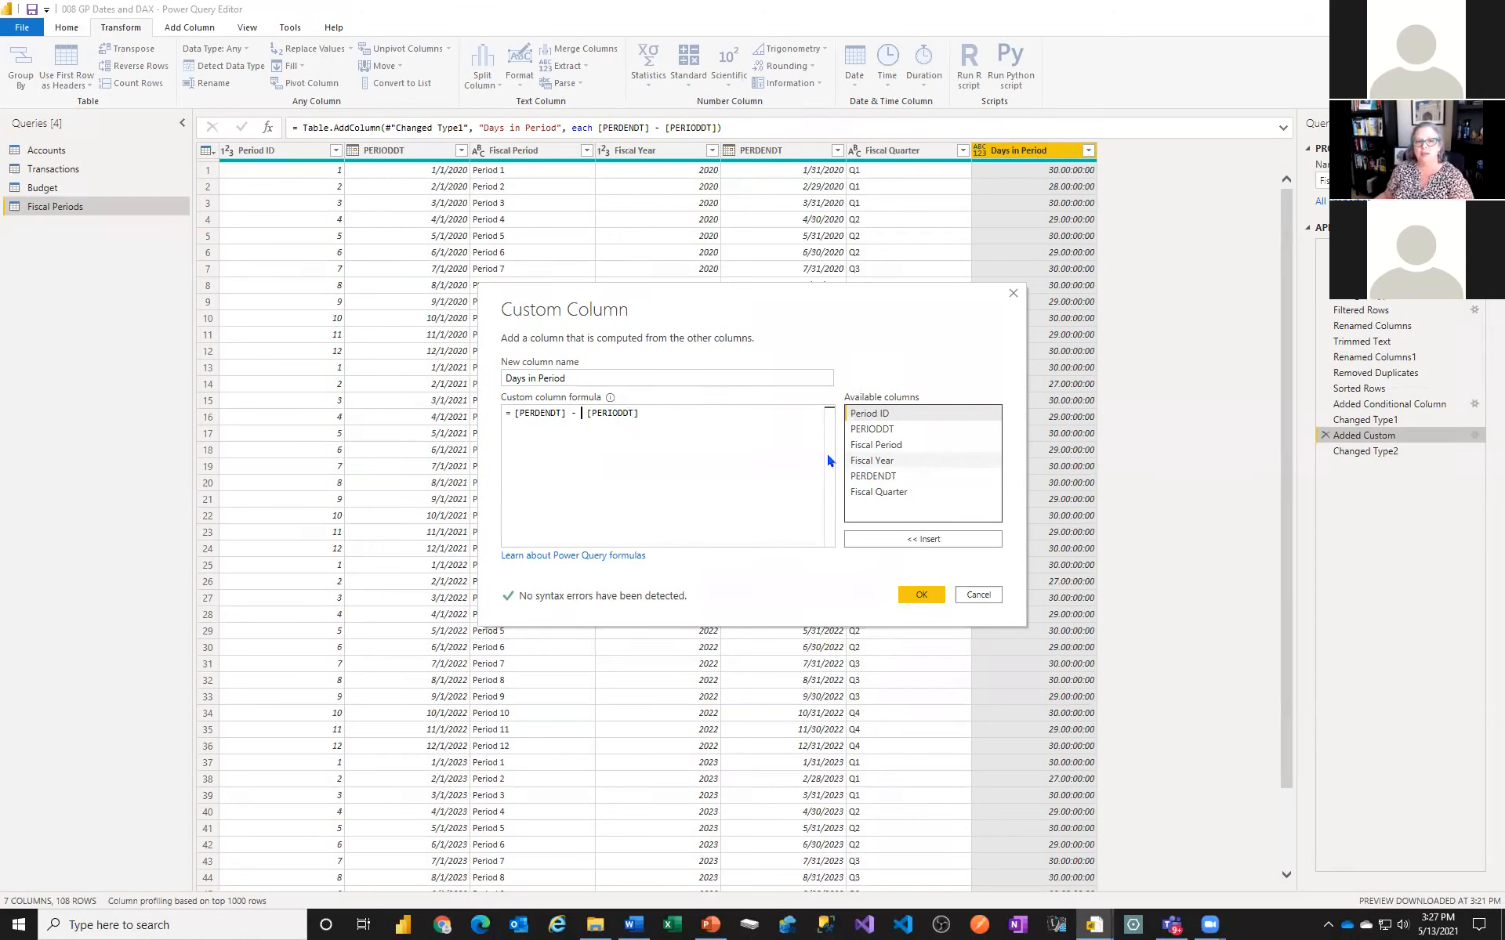
left_click_drag(639, 413, 596, 413)
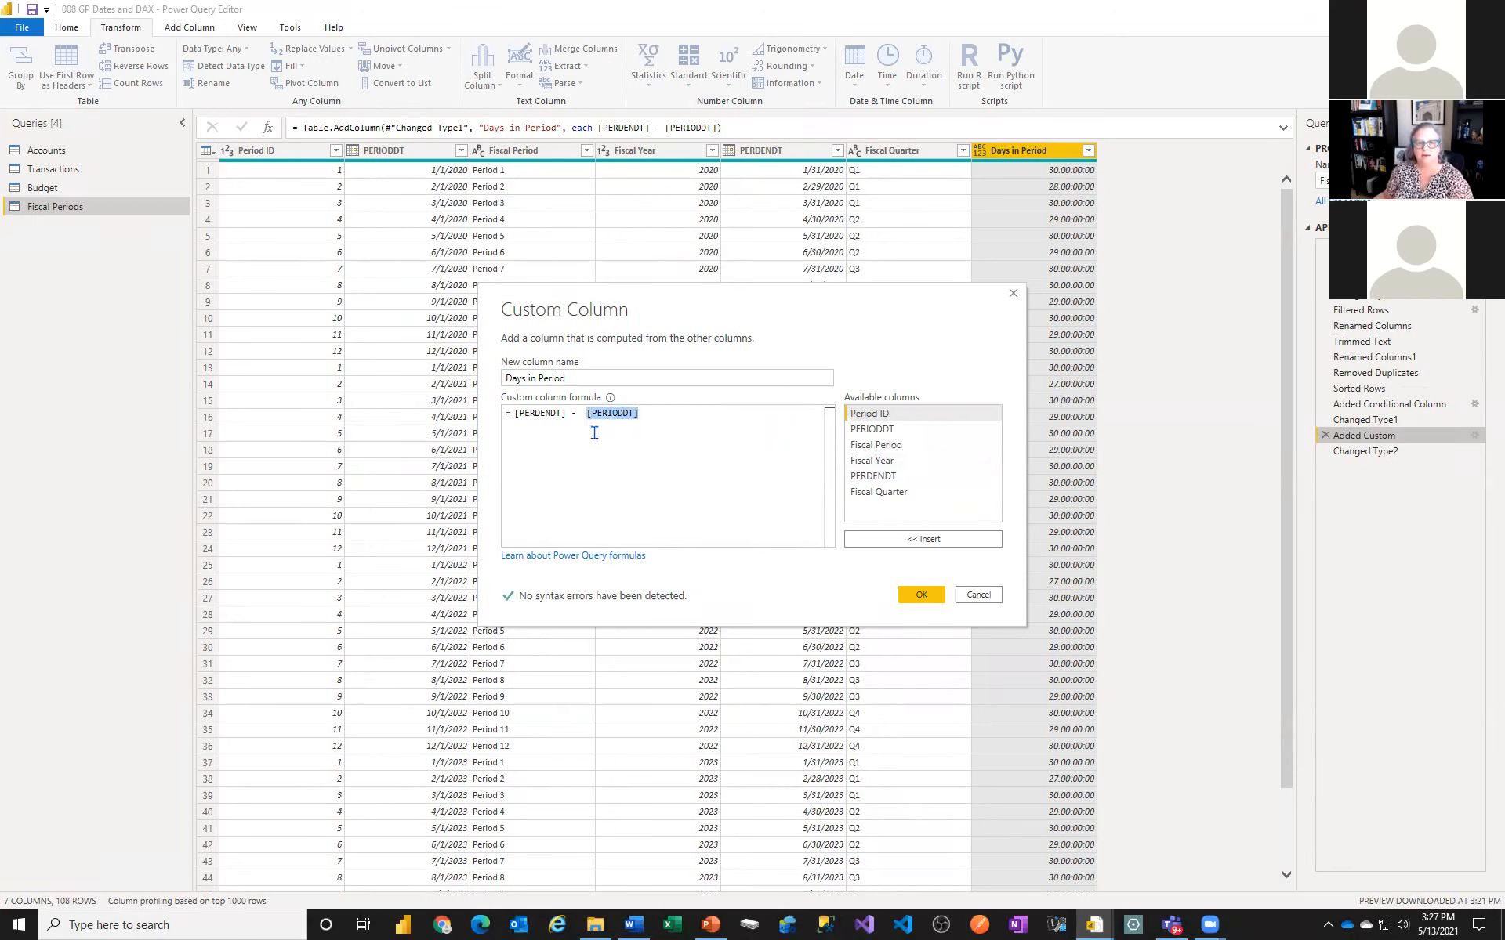
key("BackSpace")
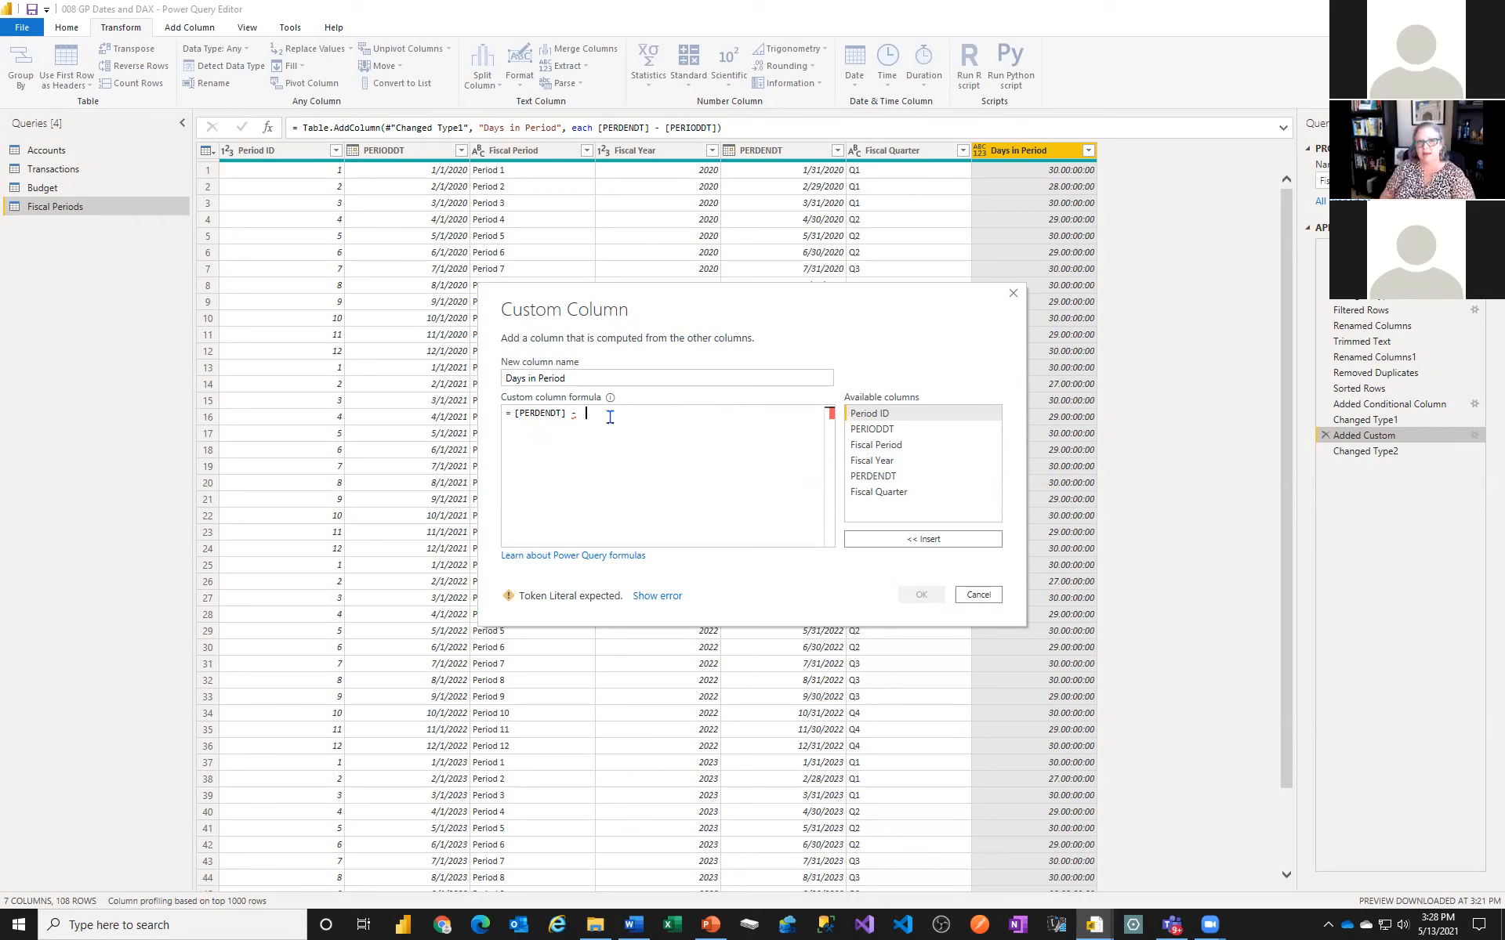
Complete the Days in Period formula by subtracting Date.AddDays([PERIODDT], -1), apply it and return to the last applied step
type("add")
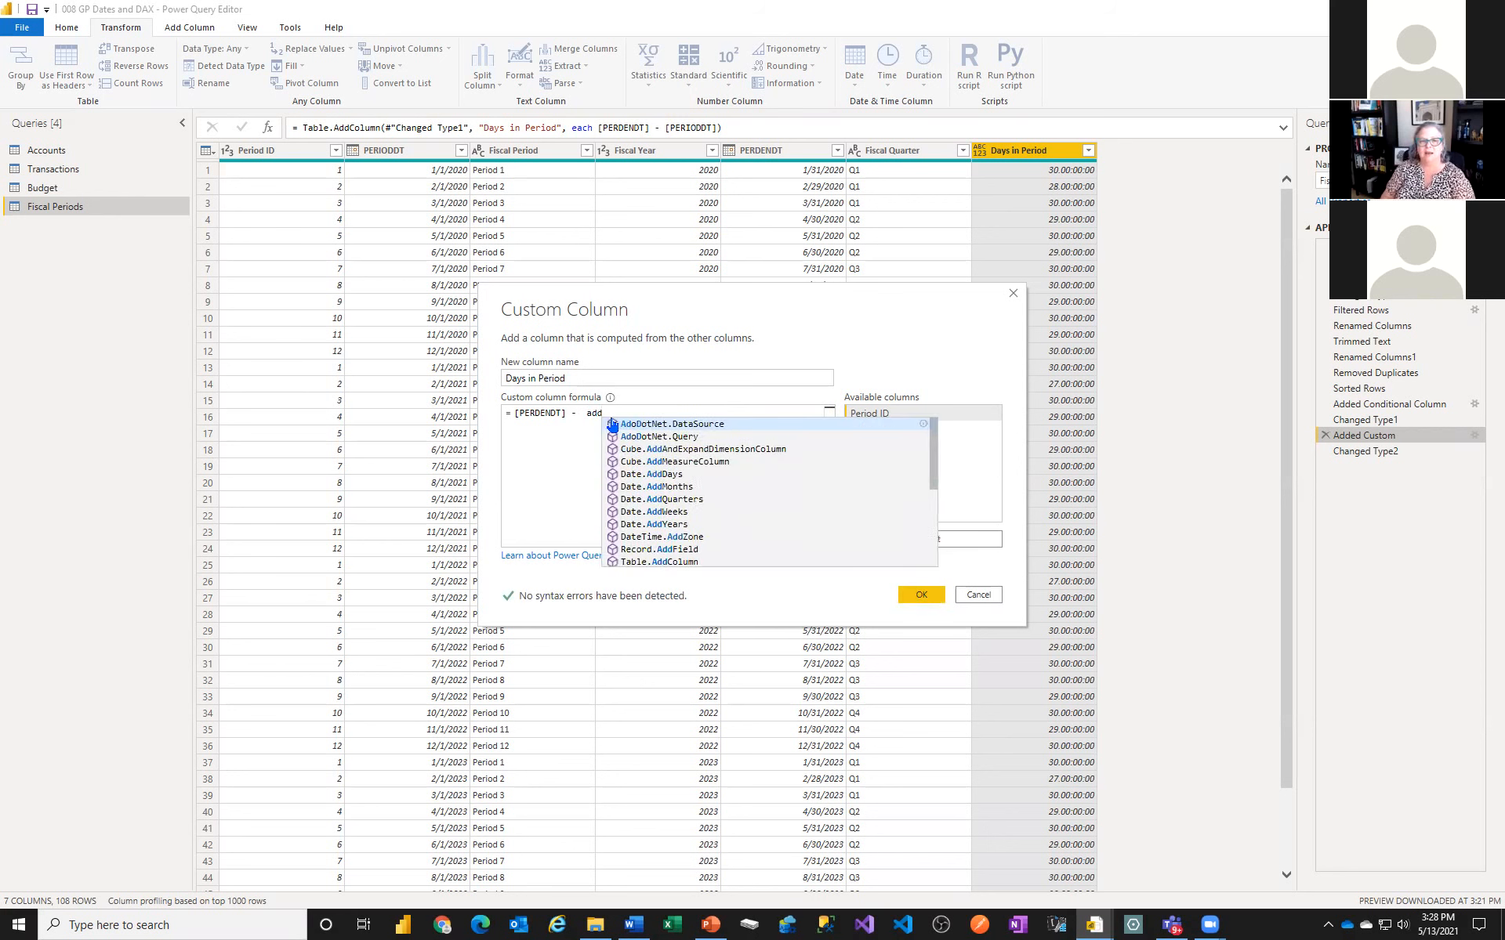
key("BackSpace")
key("BackSpace")
key("BackSpace")
type("date")
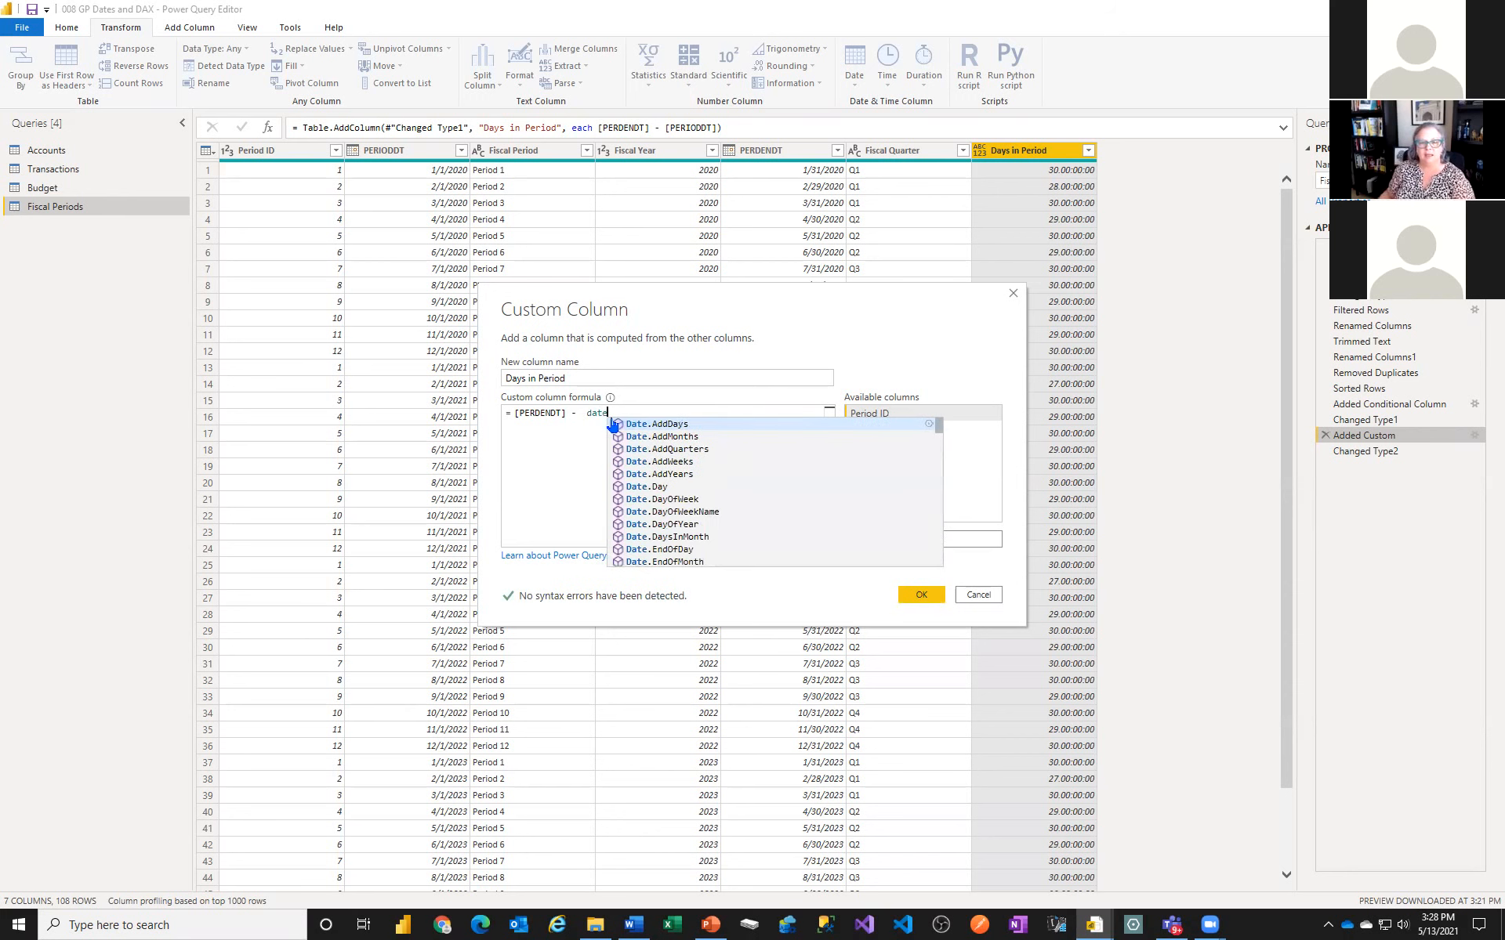
left_click(656, 425)
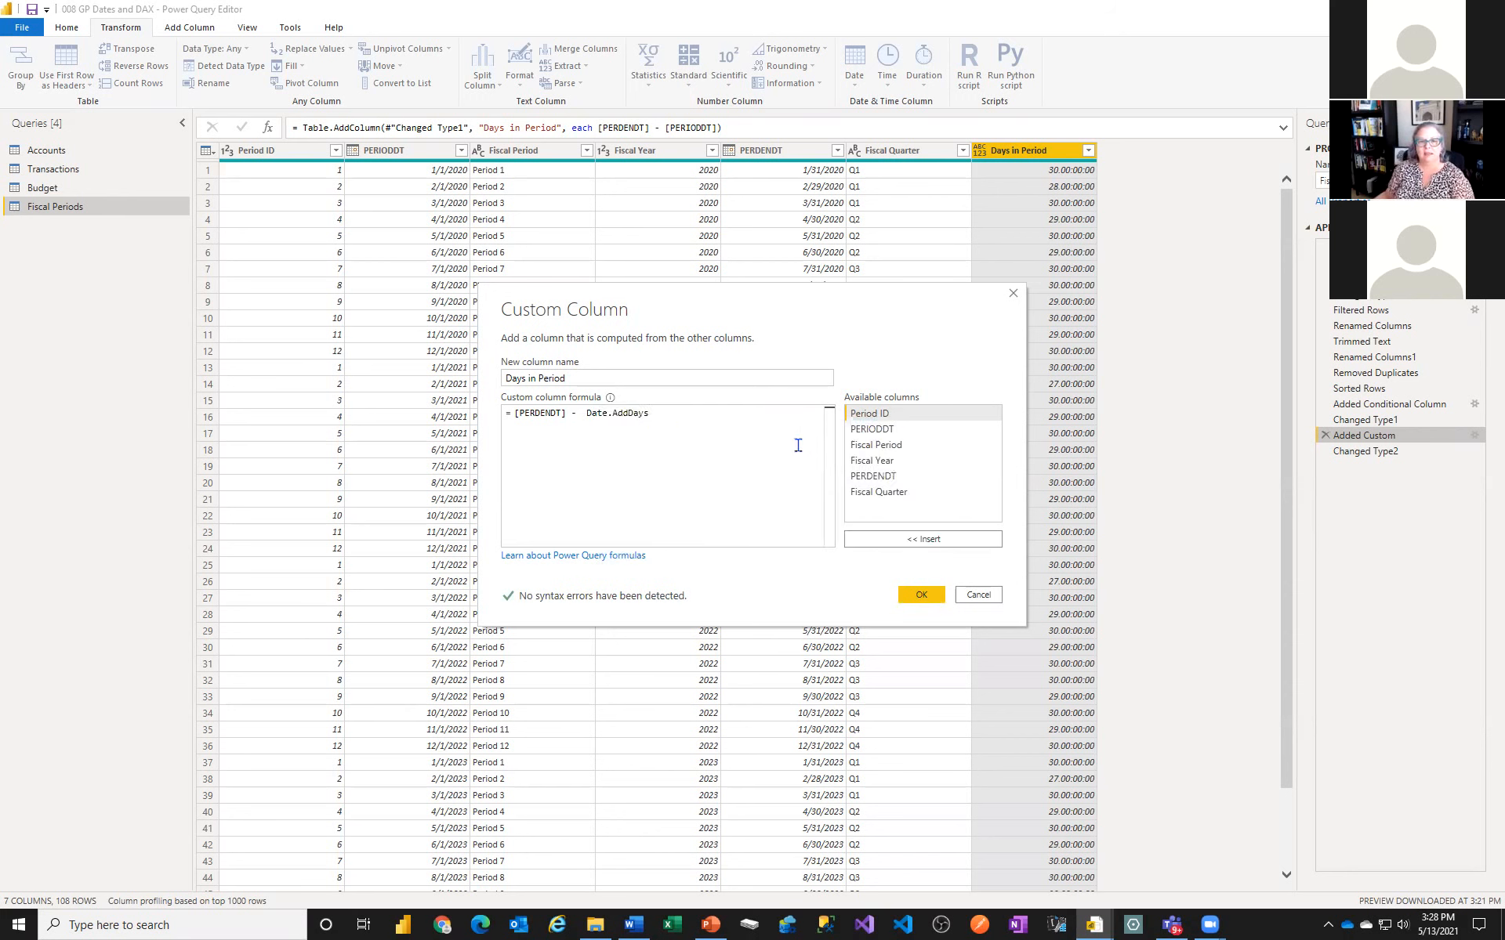
type("(")
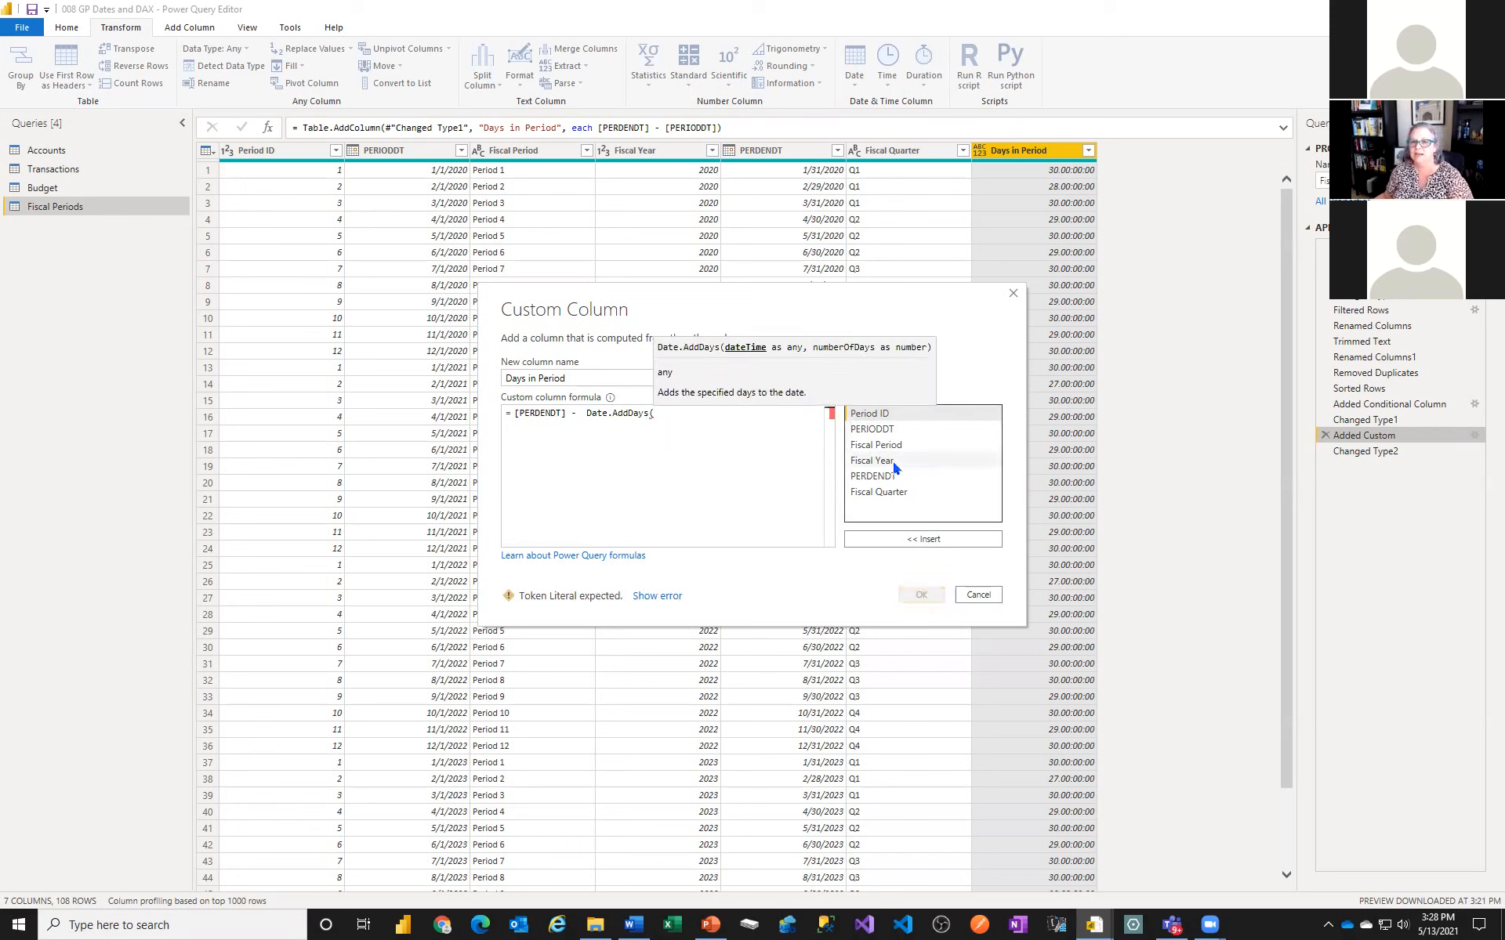
double_click(874, 430)
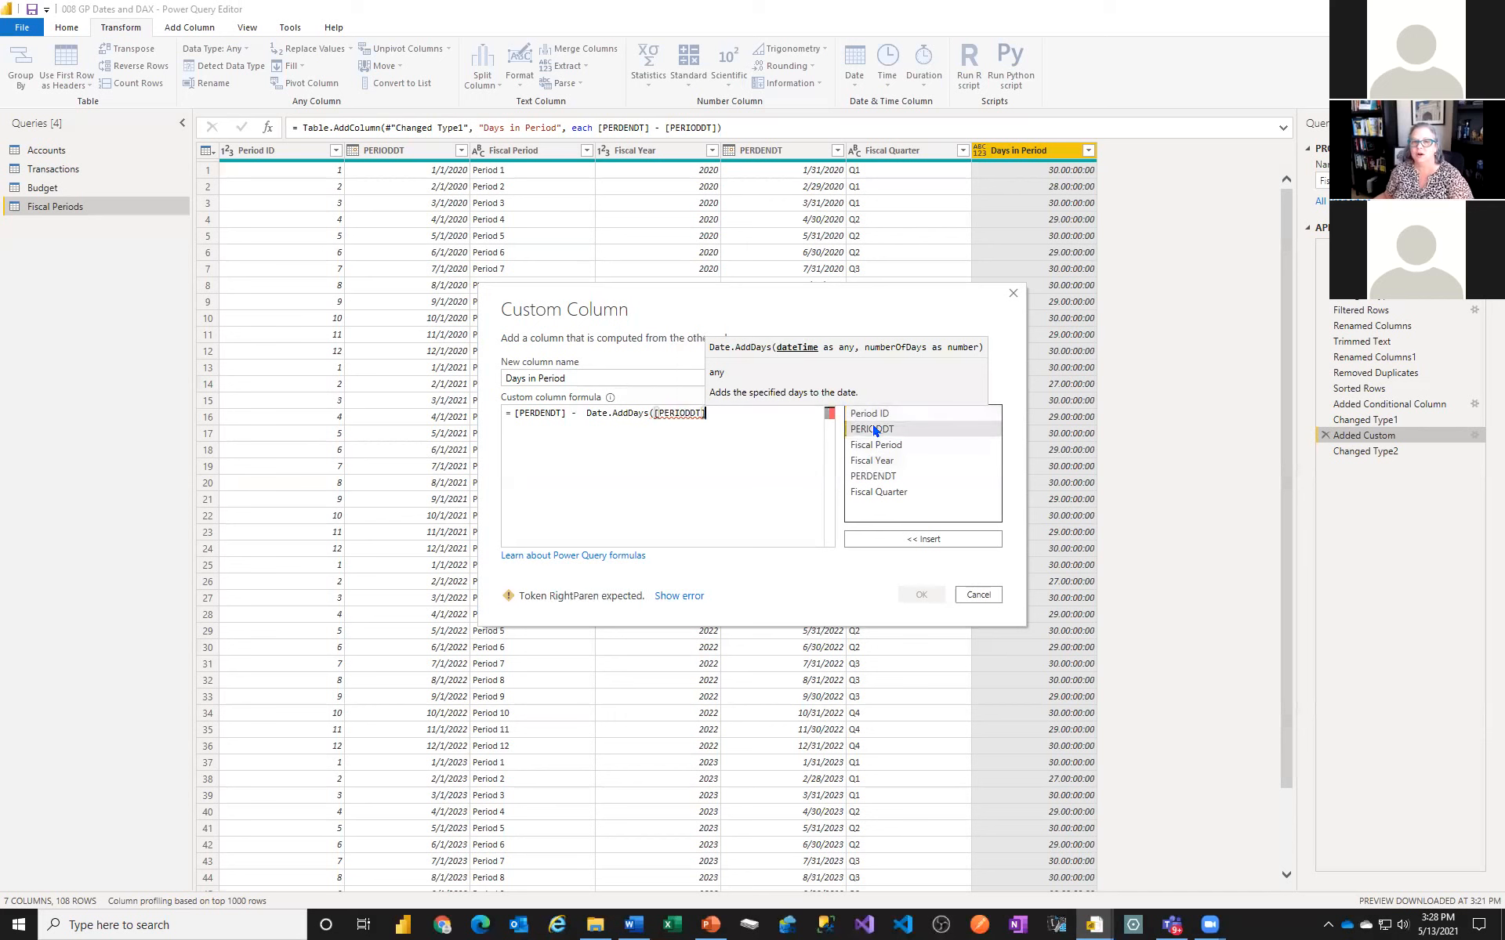
type(", ")
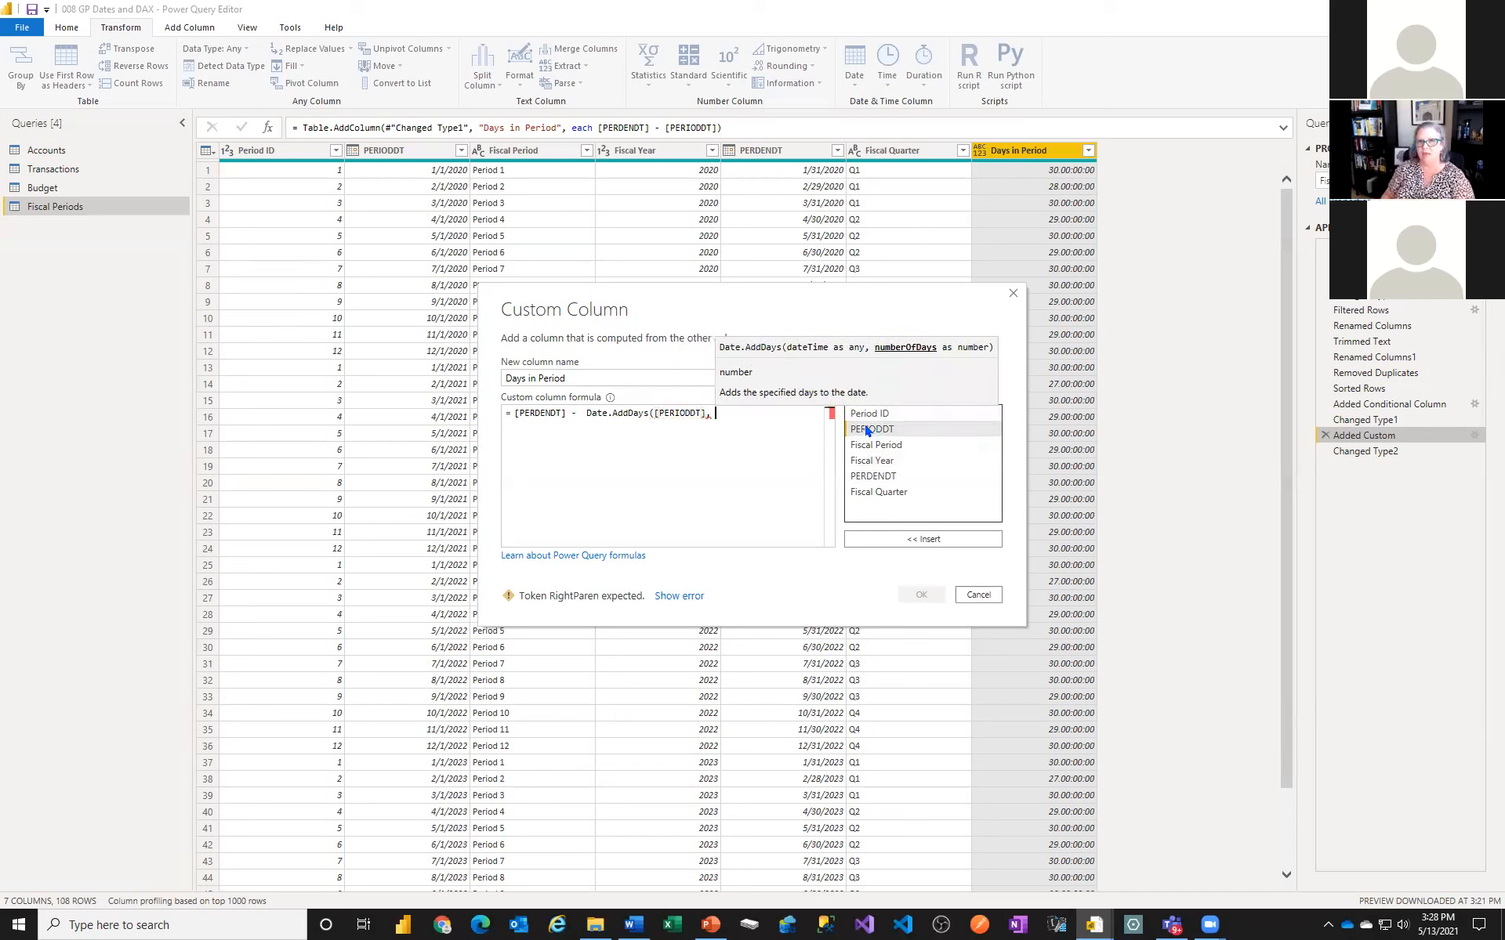
type("-1)")
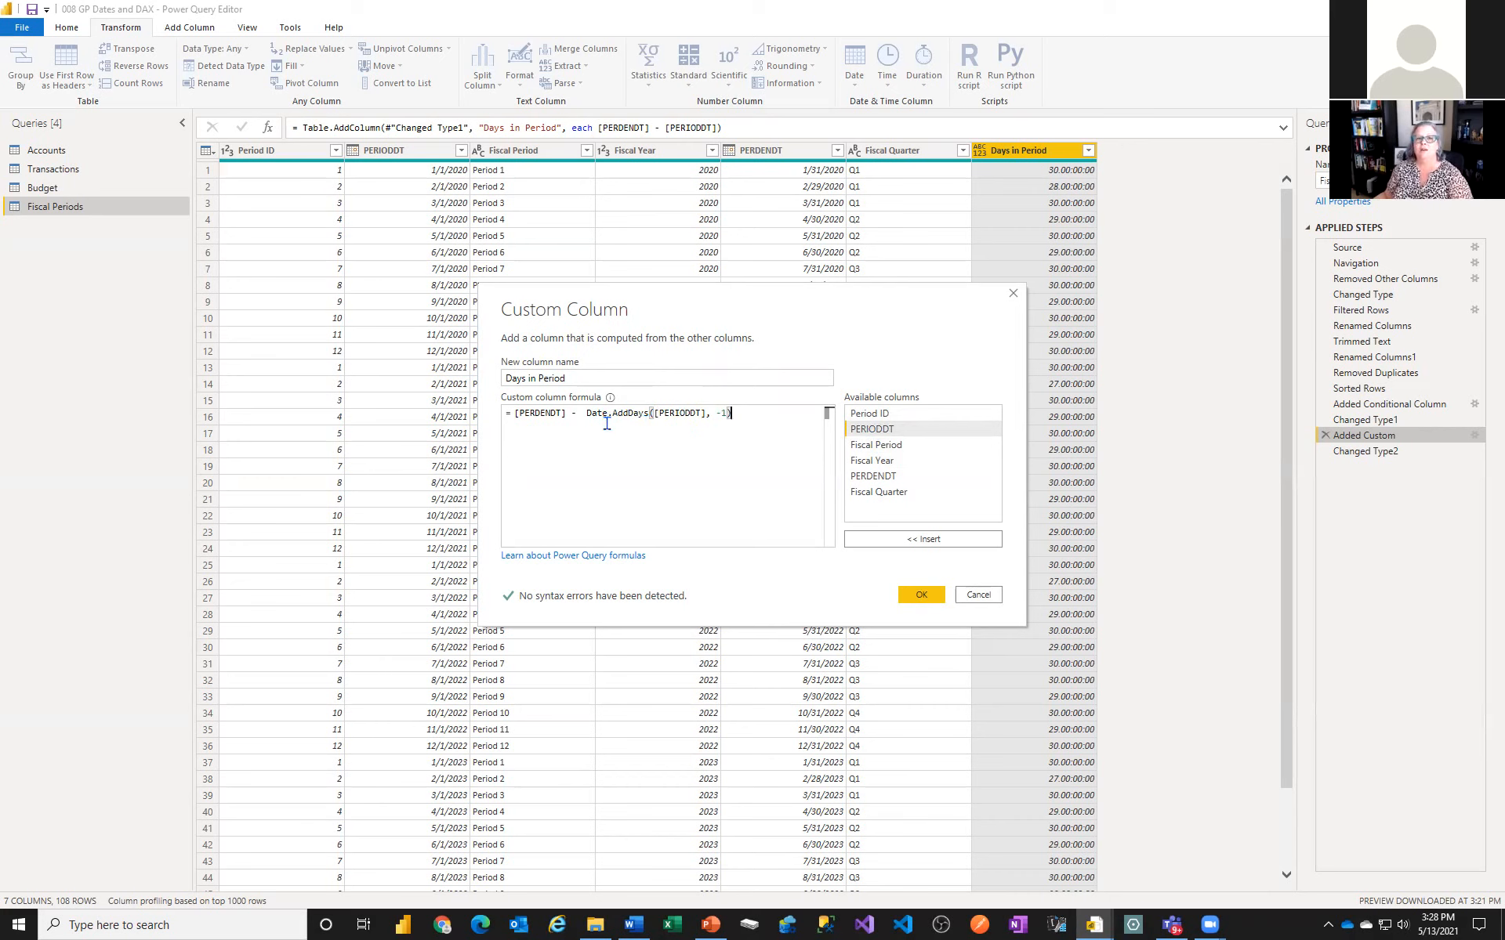
left_click(921, 595)
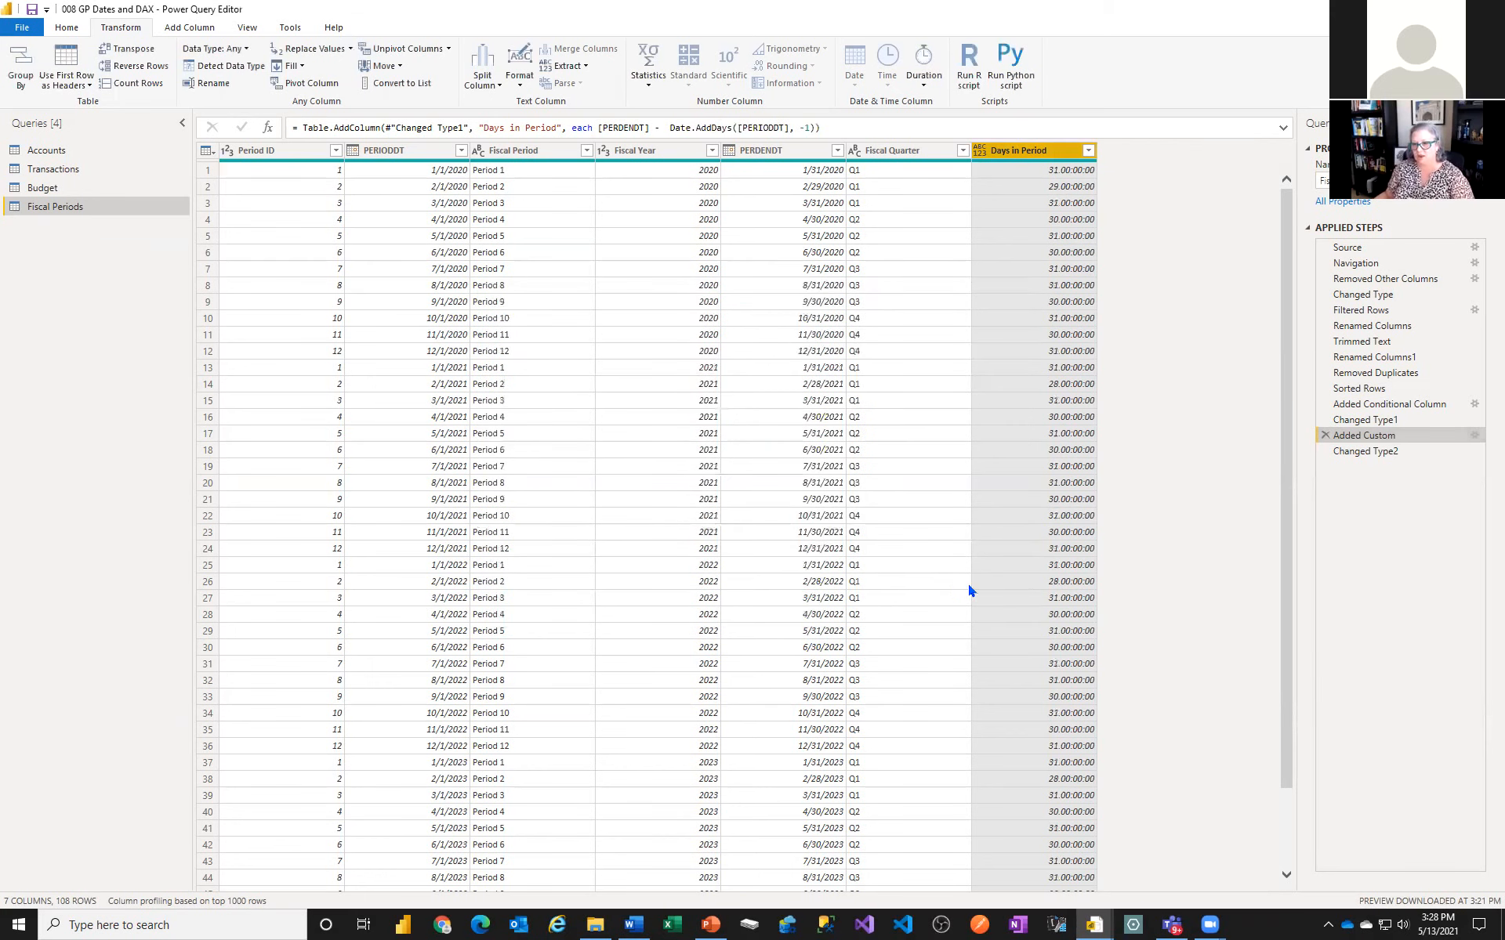
left_click(1352, 453)
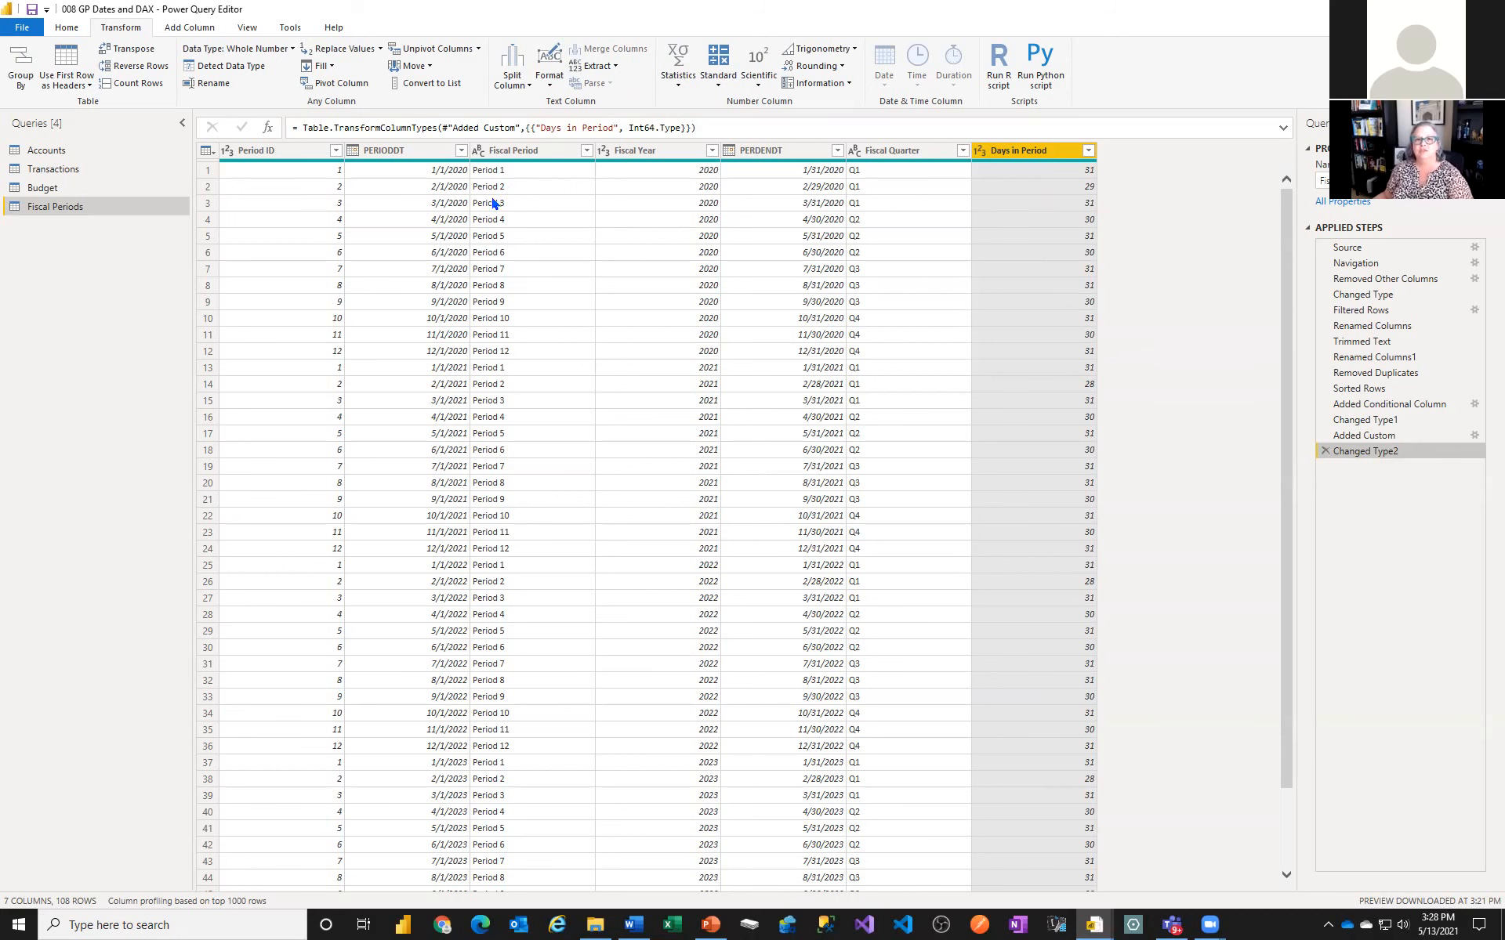
Remove the PERDENDT column from the Fiscal Periods query
left_click(785, 155)
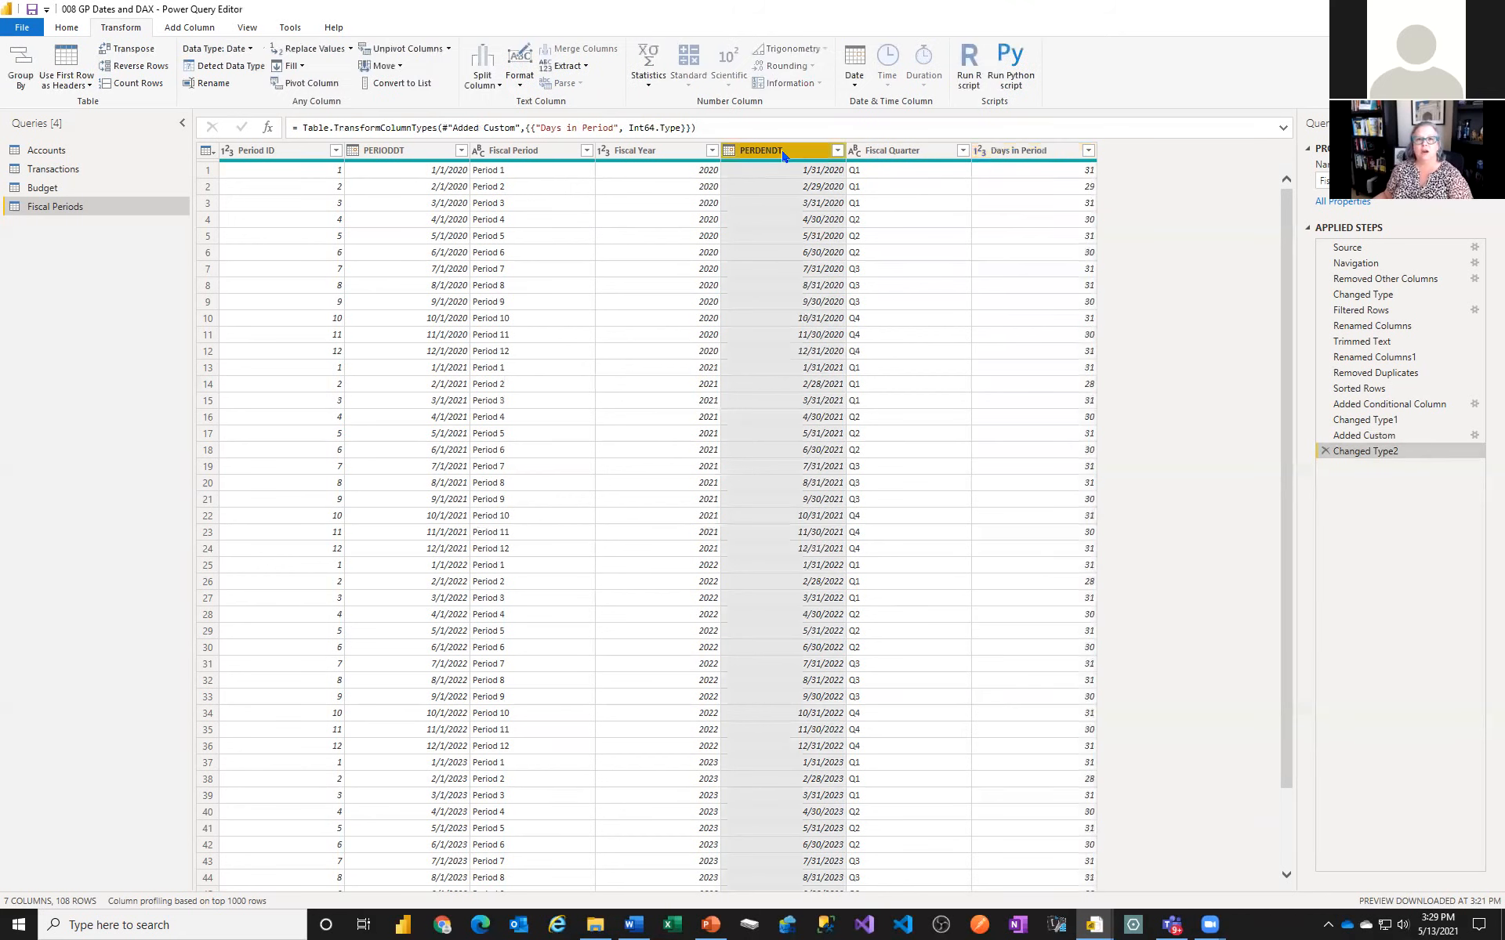
right_click(782, 155)
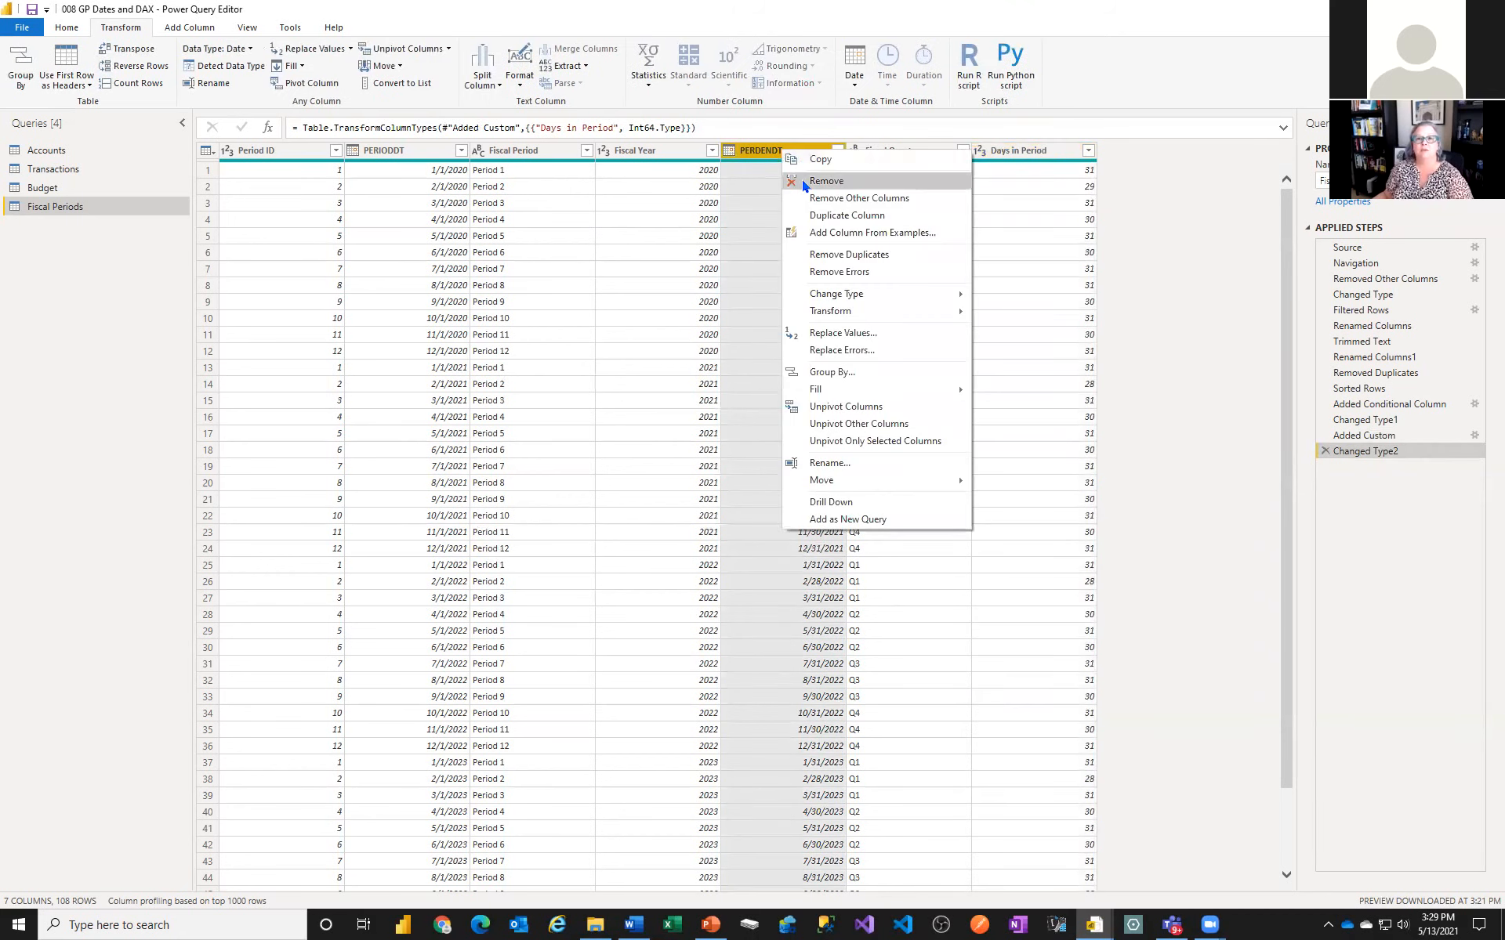
left_click(801, 180)
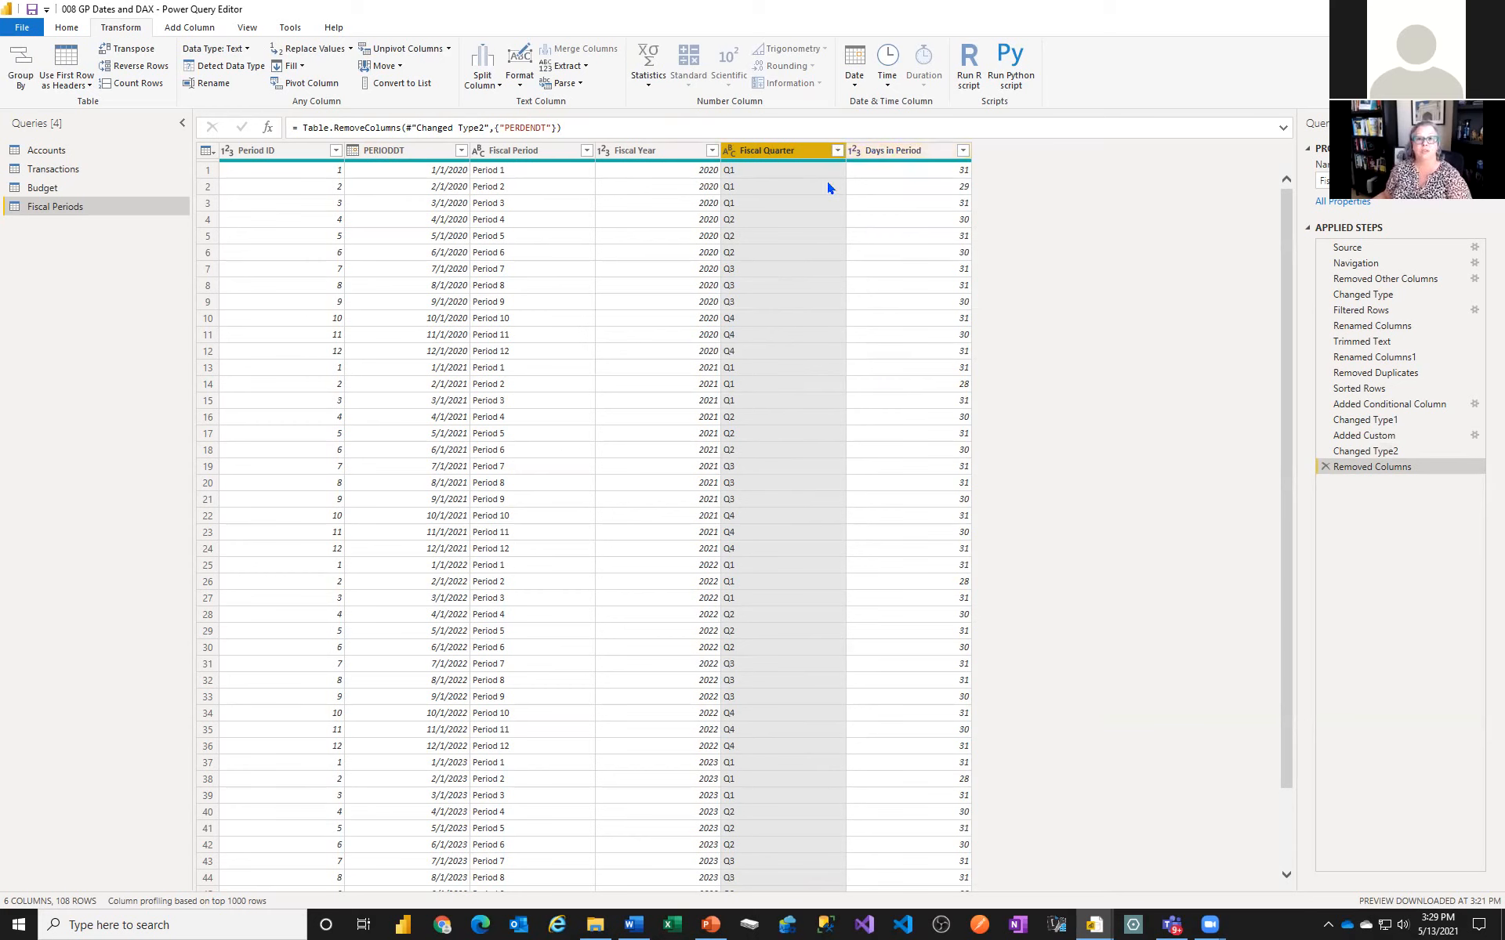
Start a new custom column named "Date" and get its formula ready for entry
left_click(199, 31)
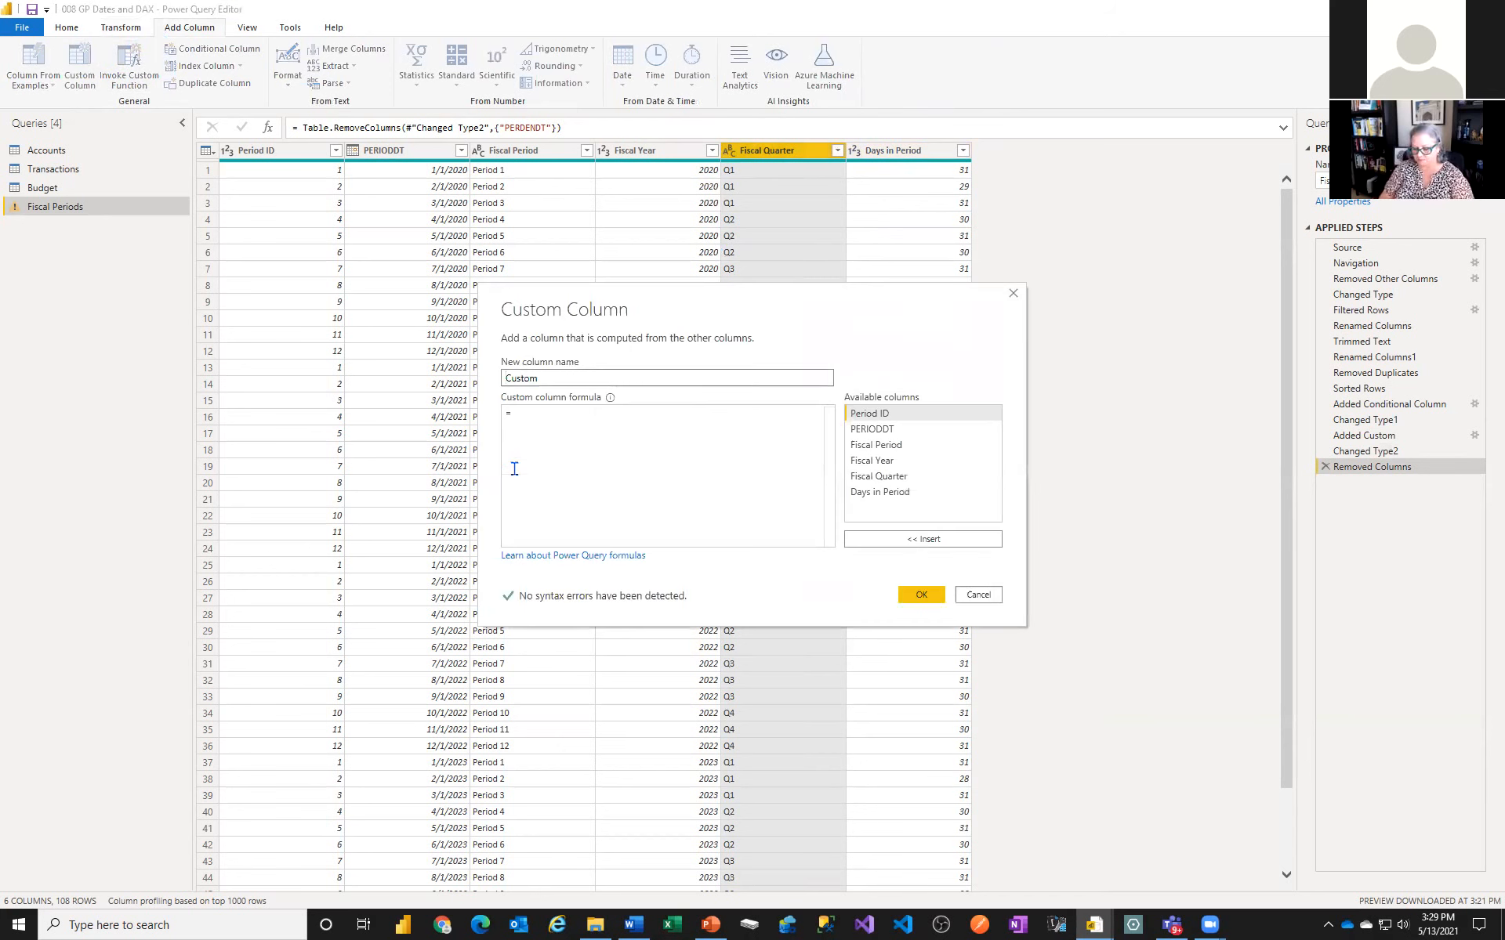
left_click_drag(553, 378, 478, 370)
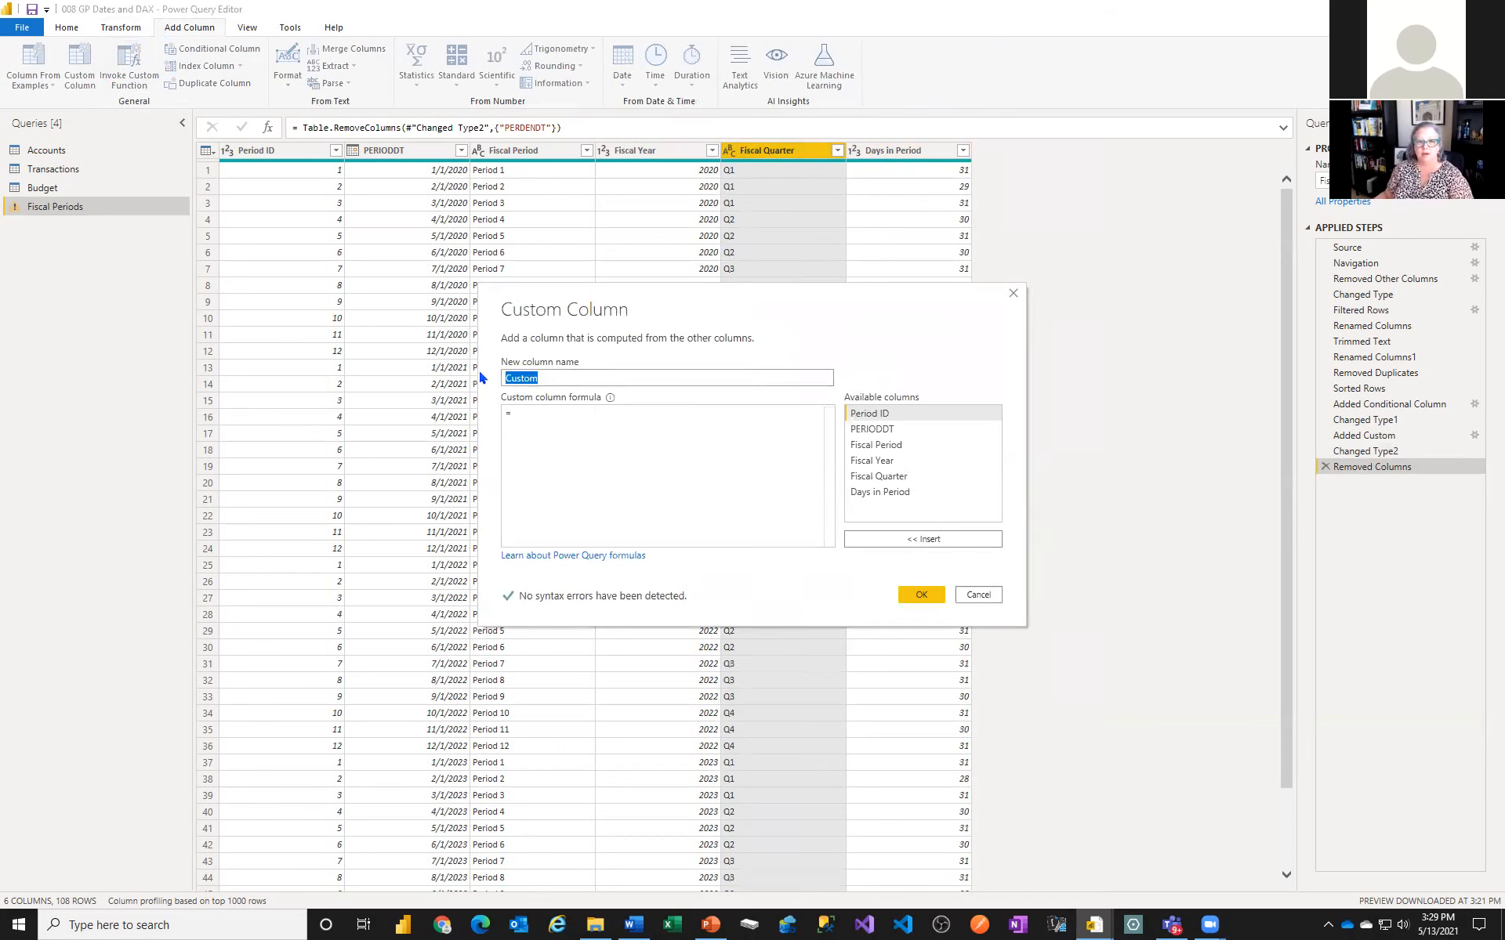
type("Date")
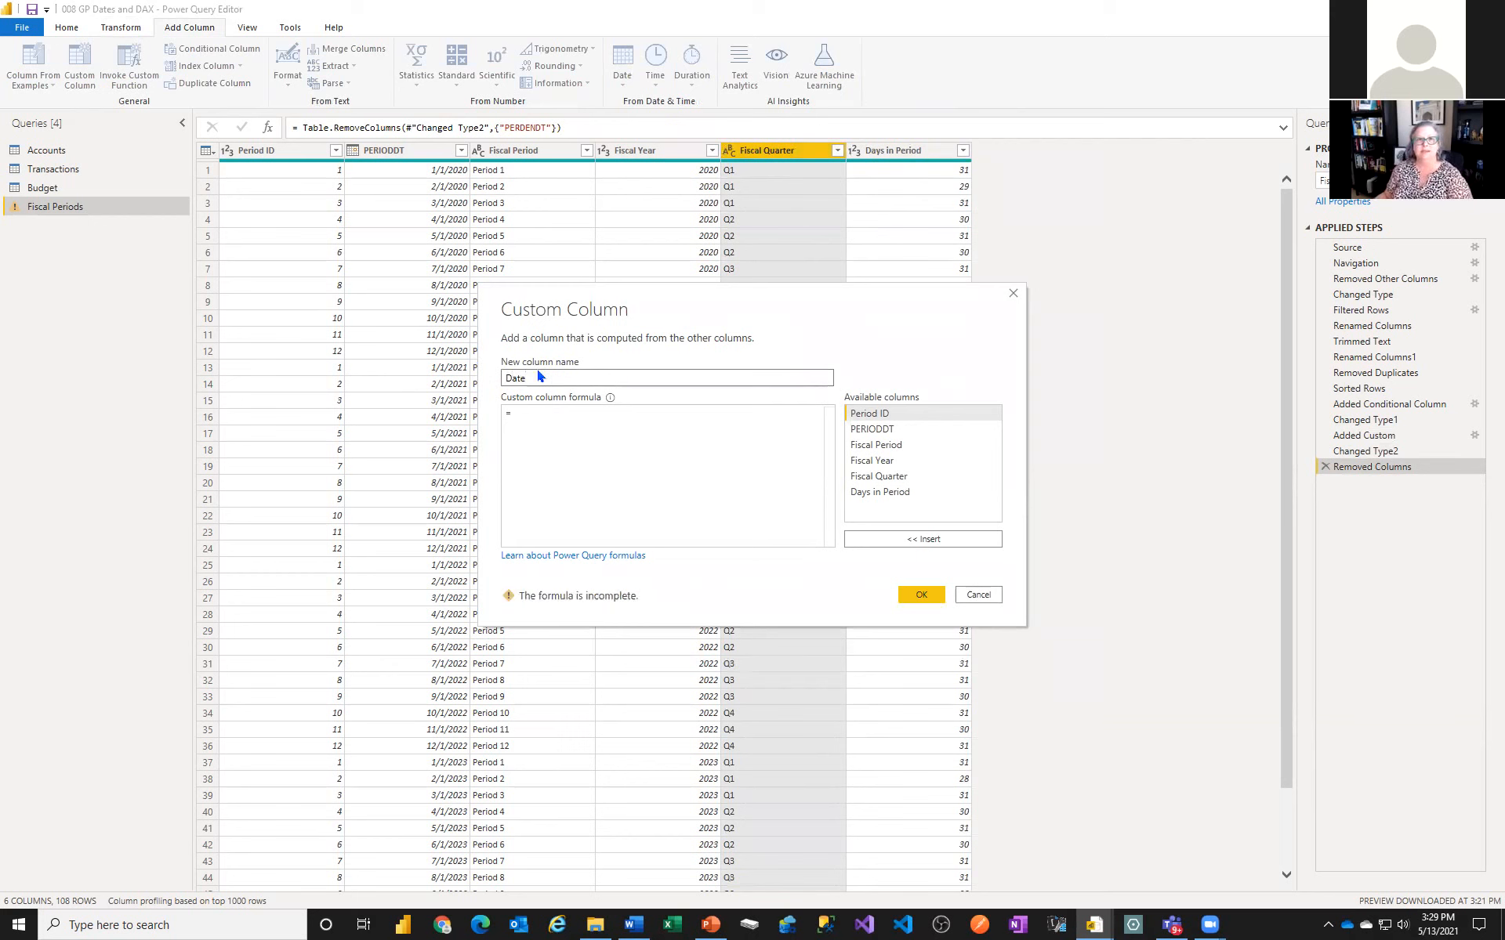
left_click(519, 409)
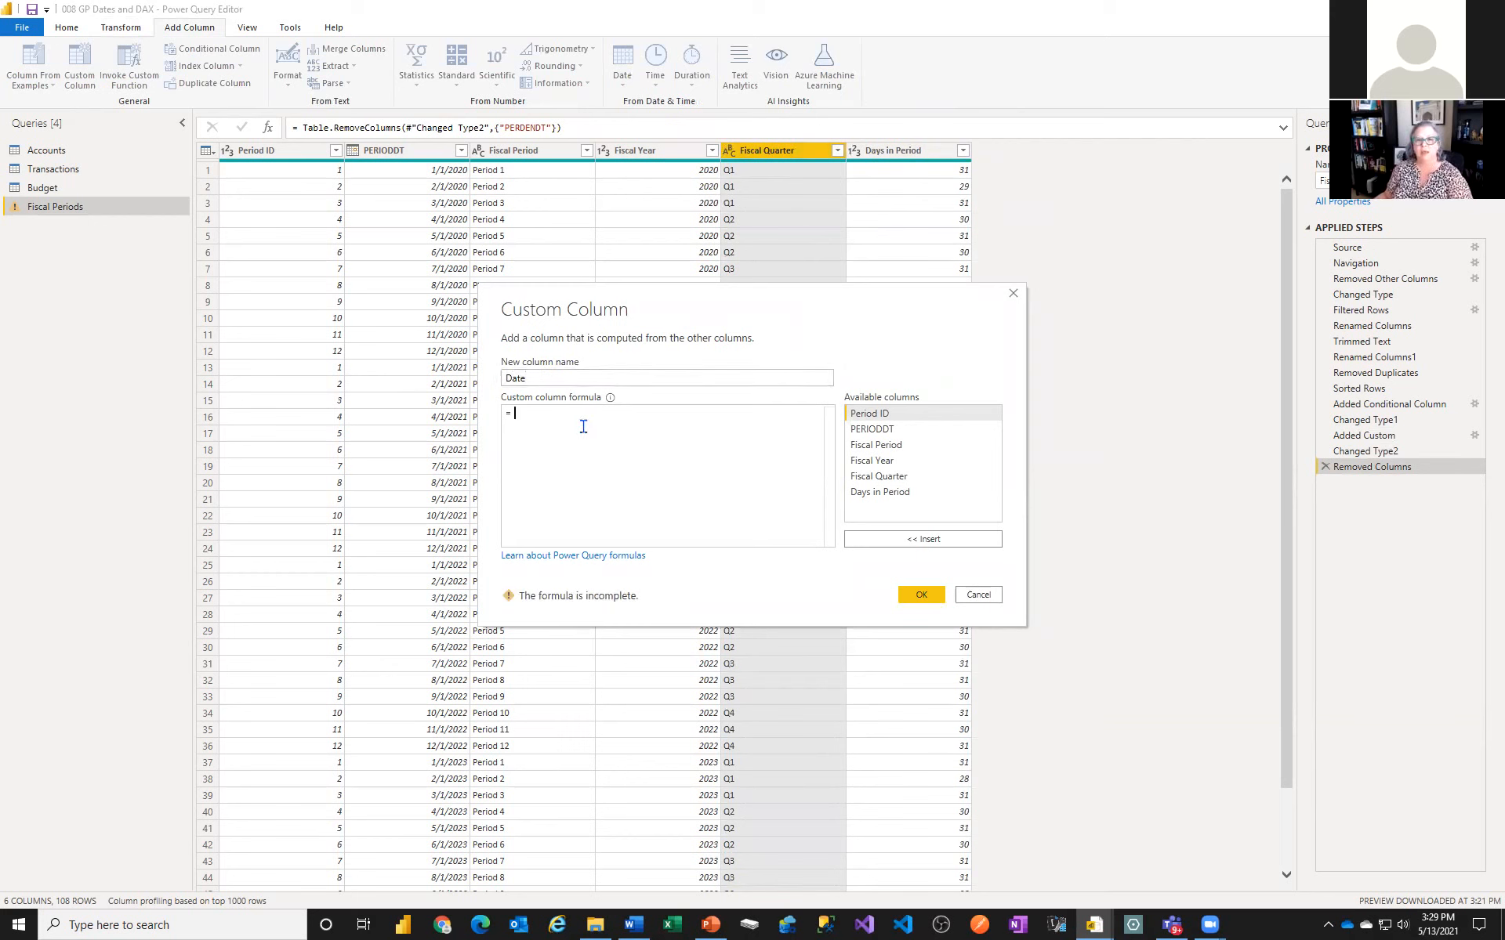
type("li")
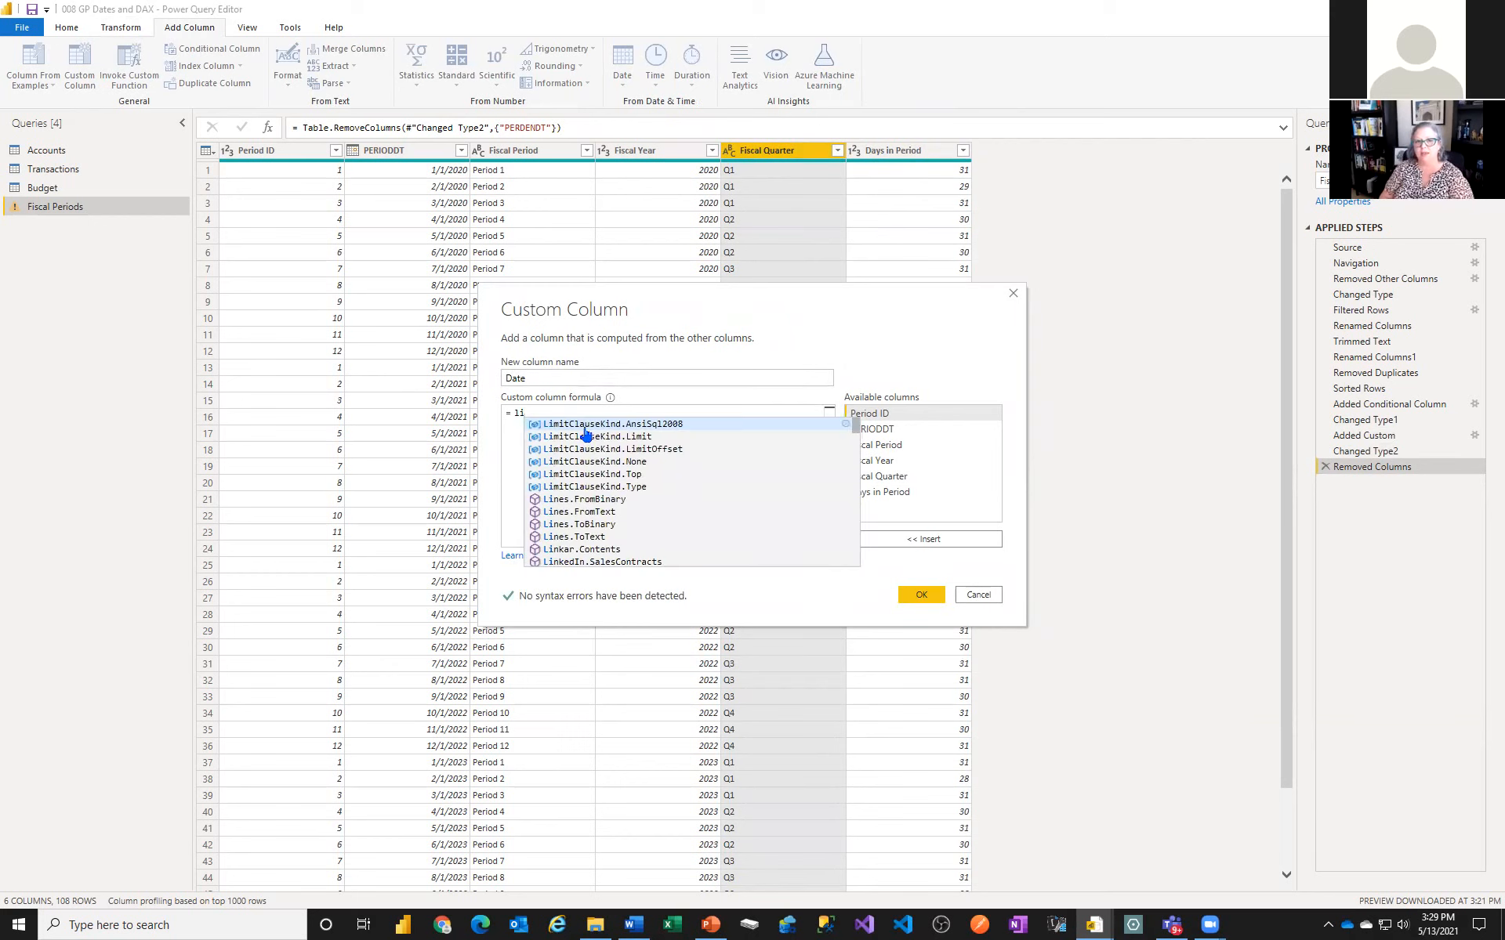
type("st.da")
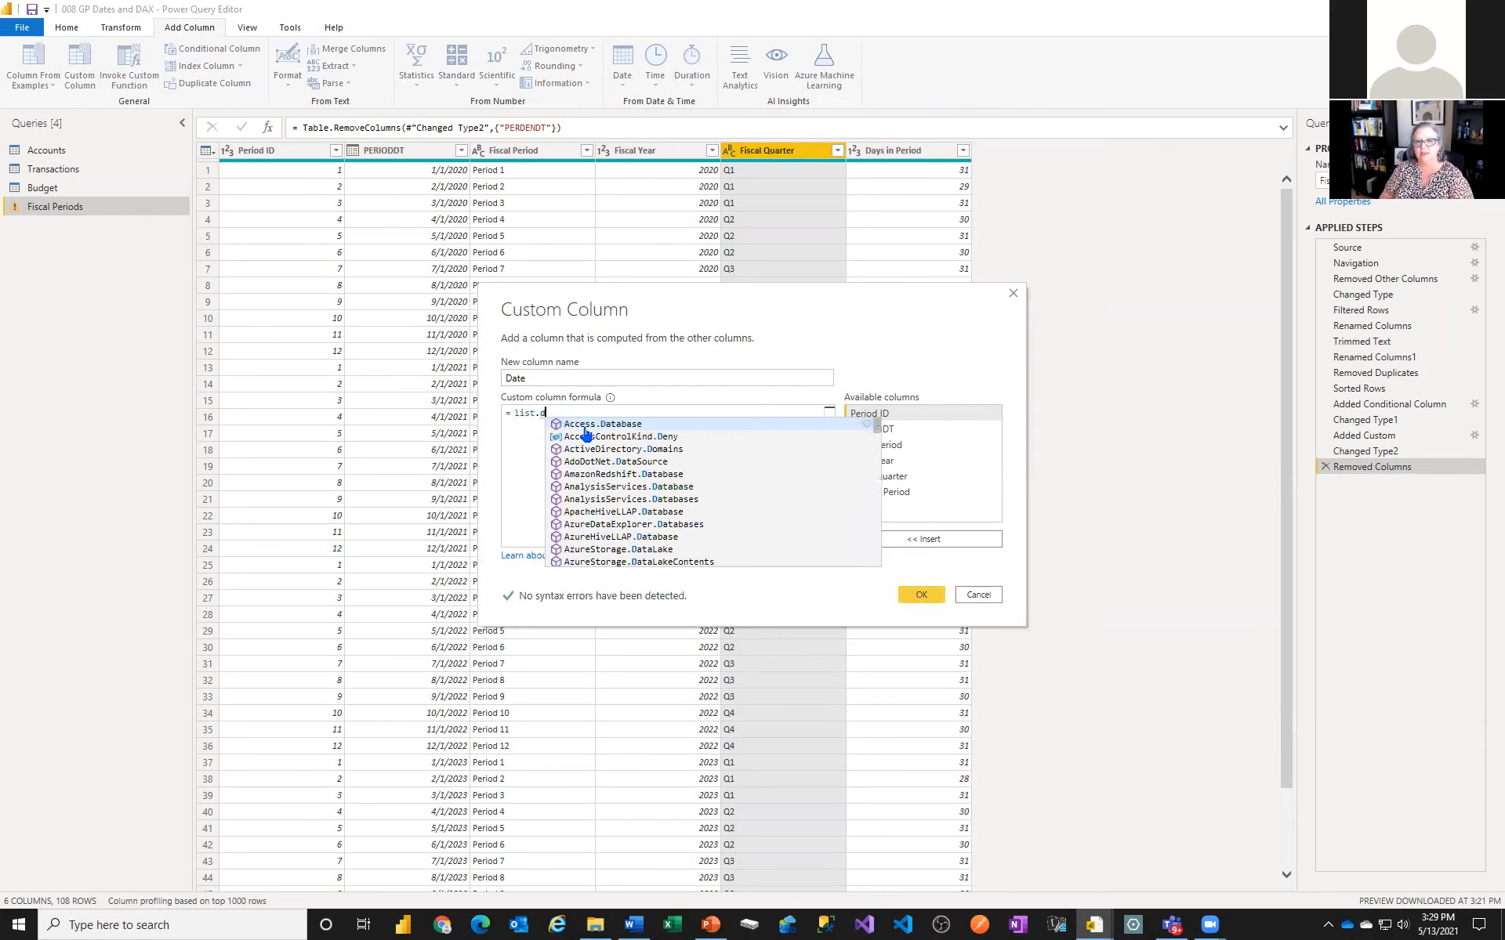
key("BackSpace")
key("BackSpace")
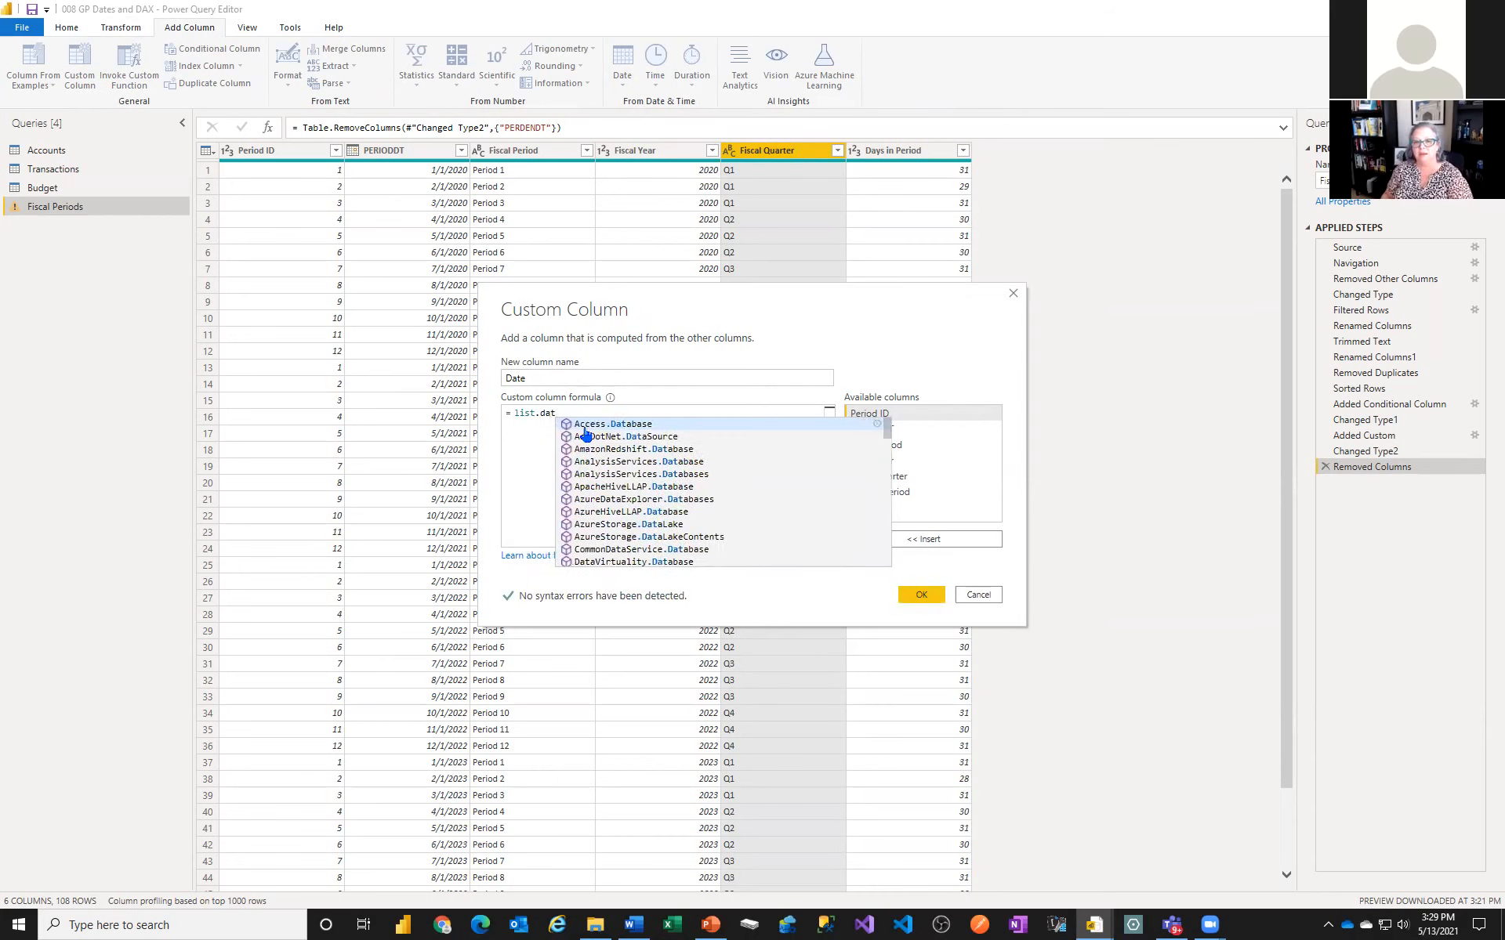
key("BackSpace")
key("BackSpace")
key("BackSpace")
key("BackSpace")
key("BackSpace")
type("date")
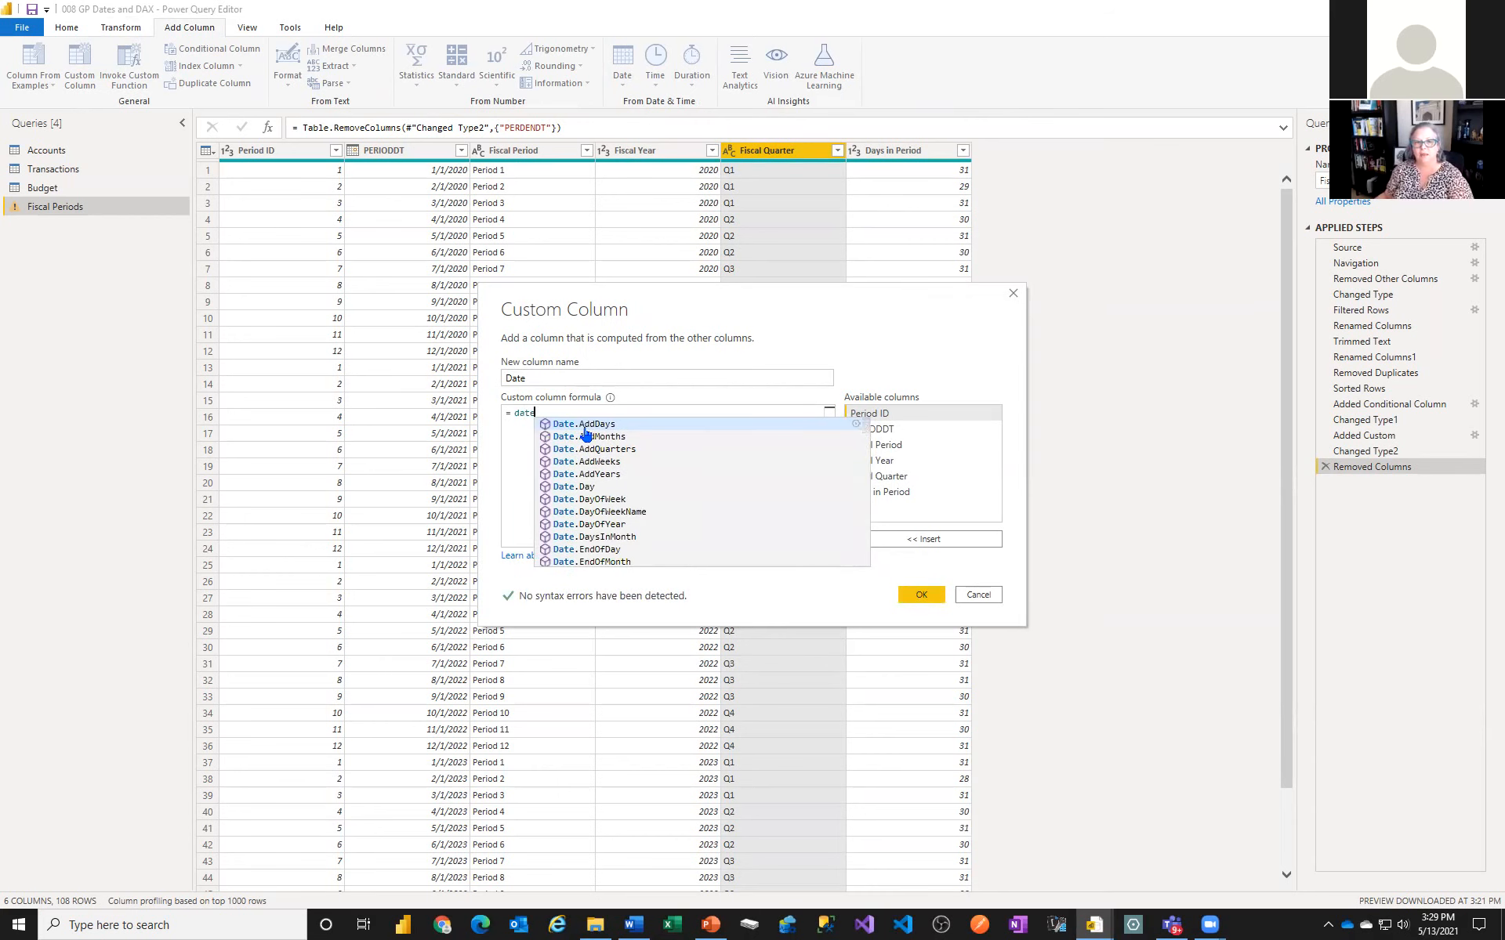
type("s")
key("BackSpace")
key("BackSpace")
key("BackSpace")
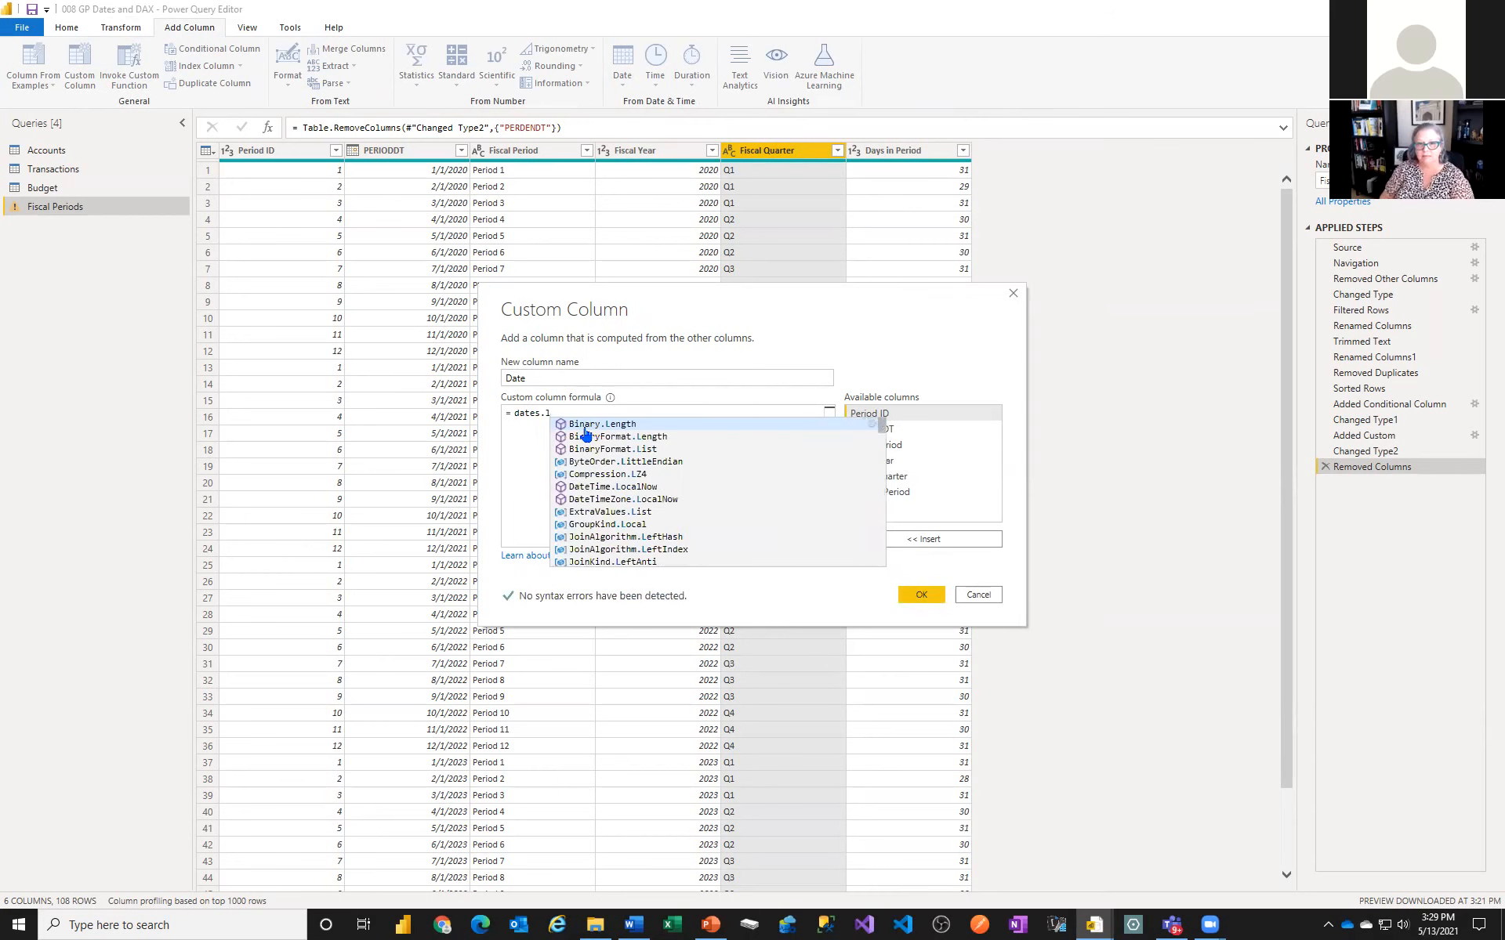
key("BackSpace")
key("BackSpace")
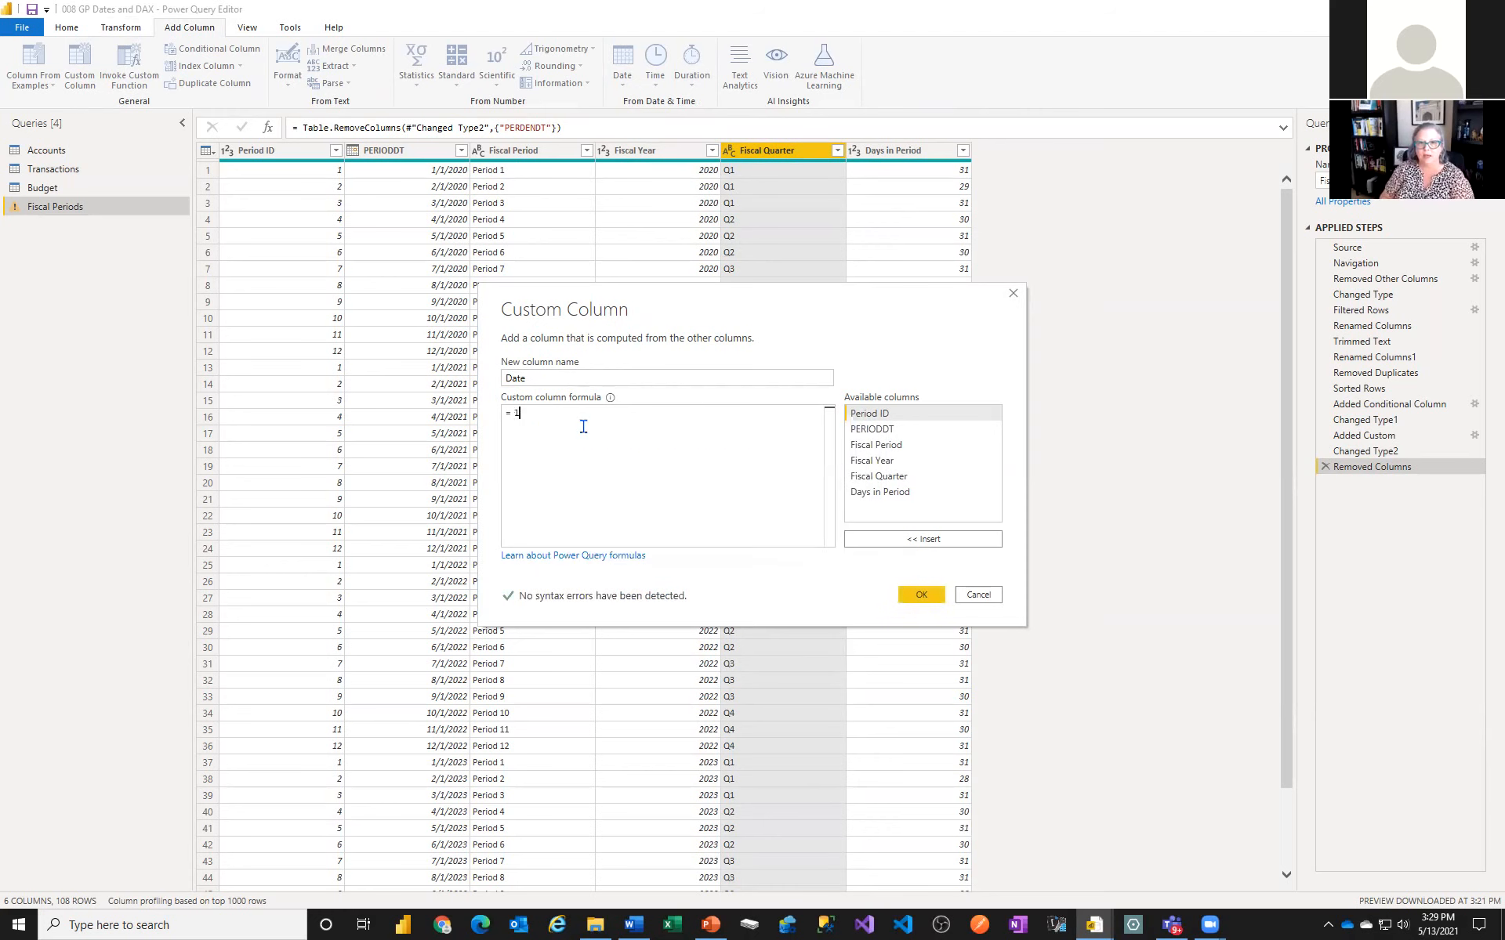
Begin the Date column's formula with the List.Dates function and open its argument list
type("Lis")
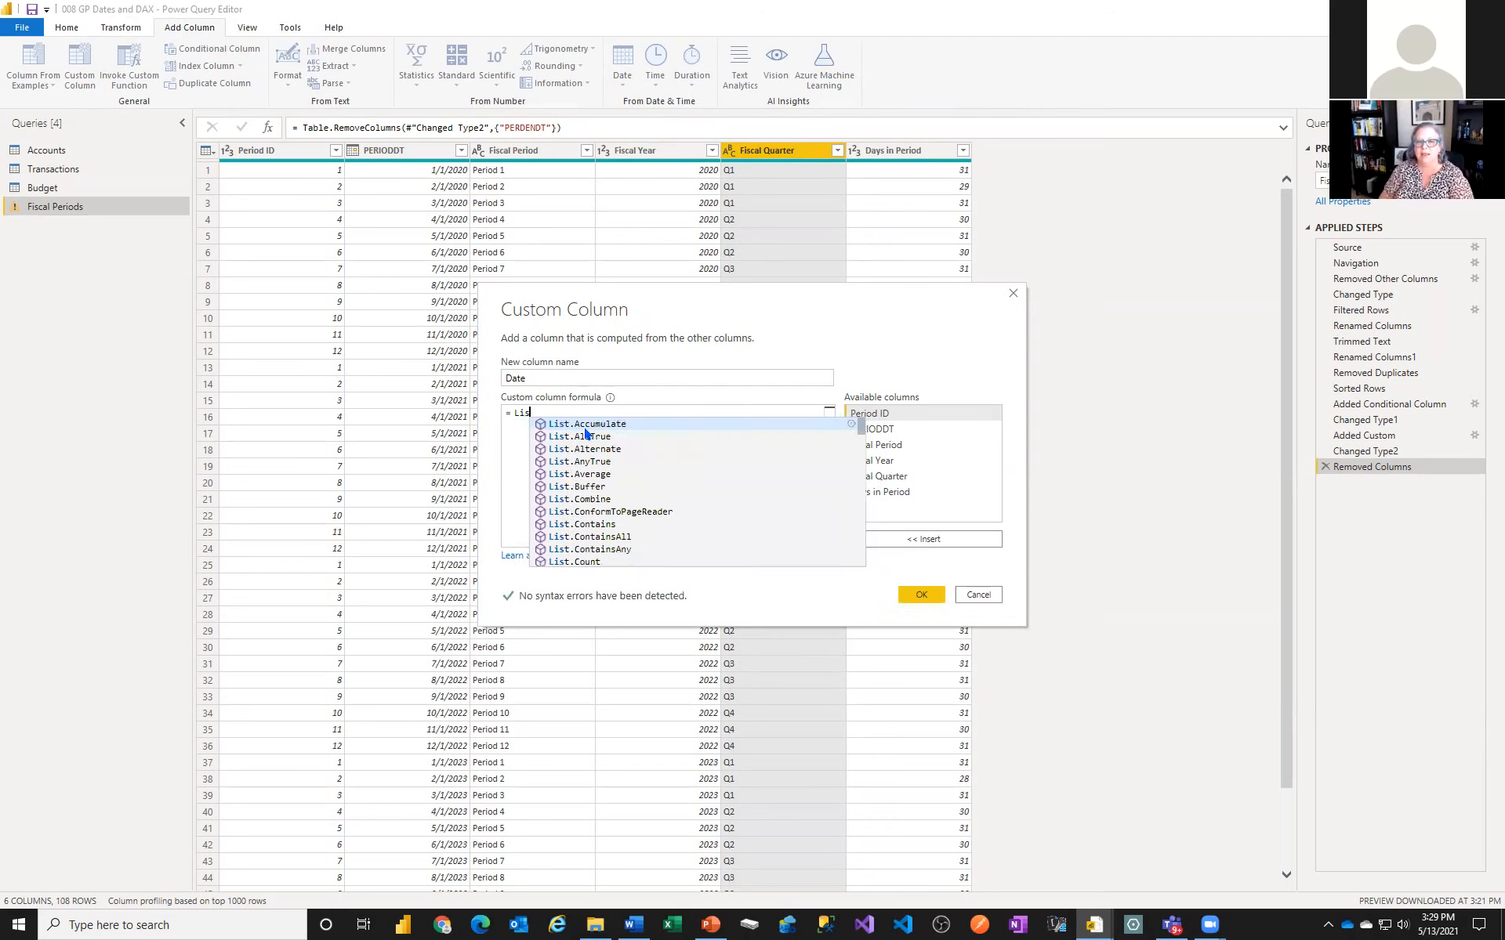
type("t.da")
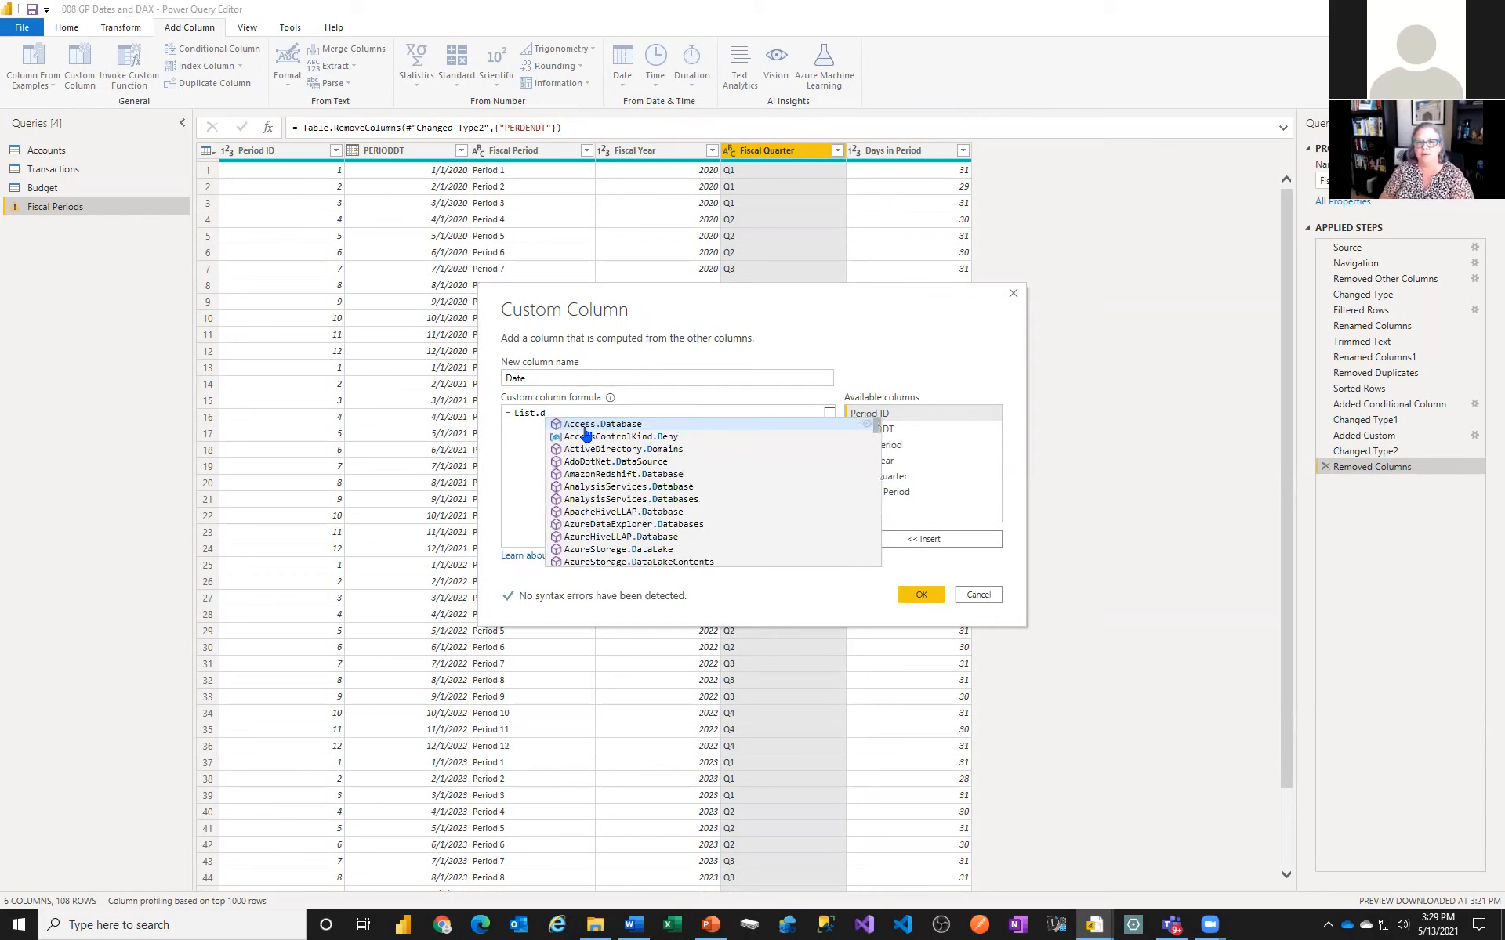
key("BackSpace")
key("BackSpace")
key("BackSpace")
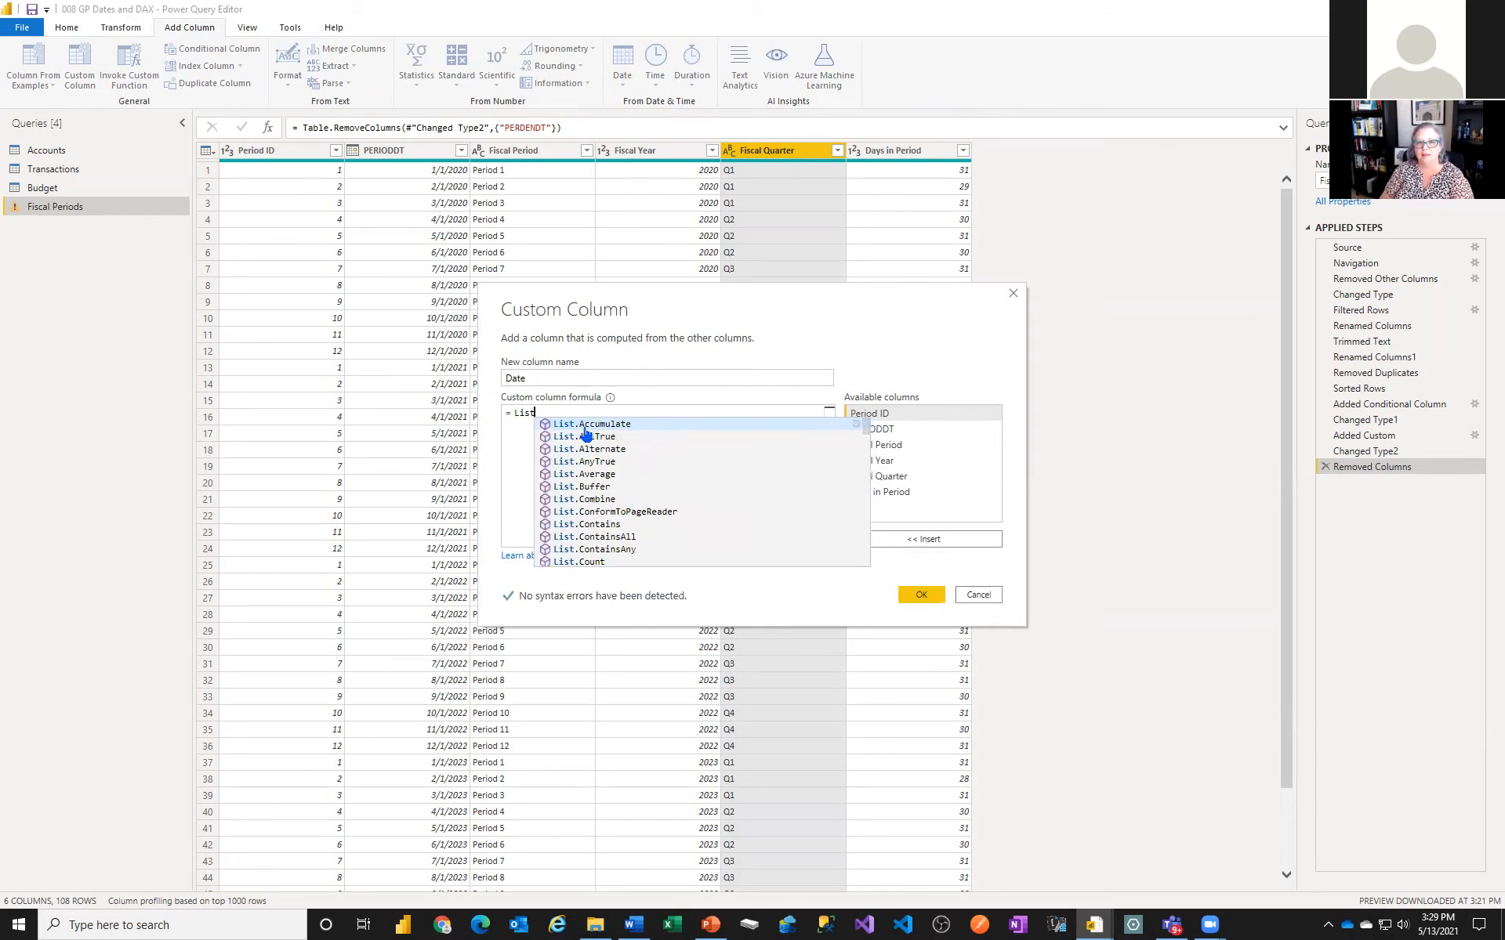
scroll(625, 538, "down", 2)
left_click(590, 514)
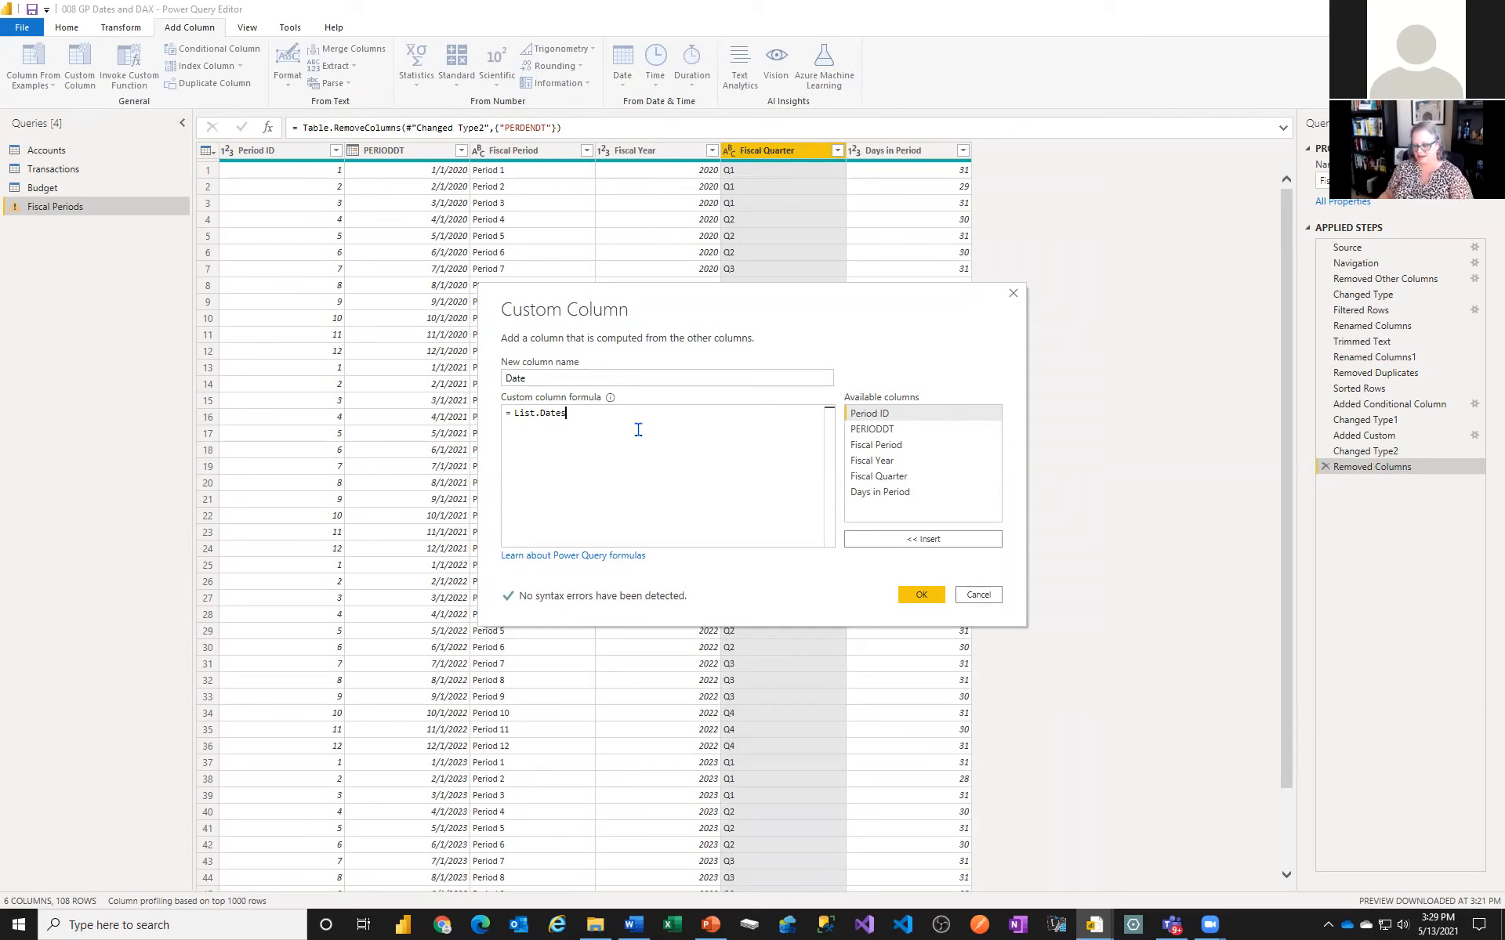
type("(")
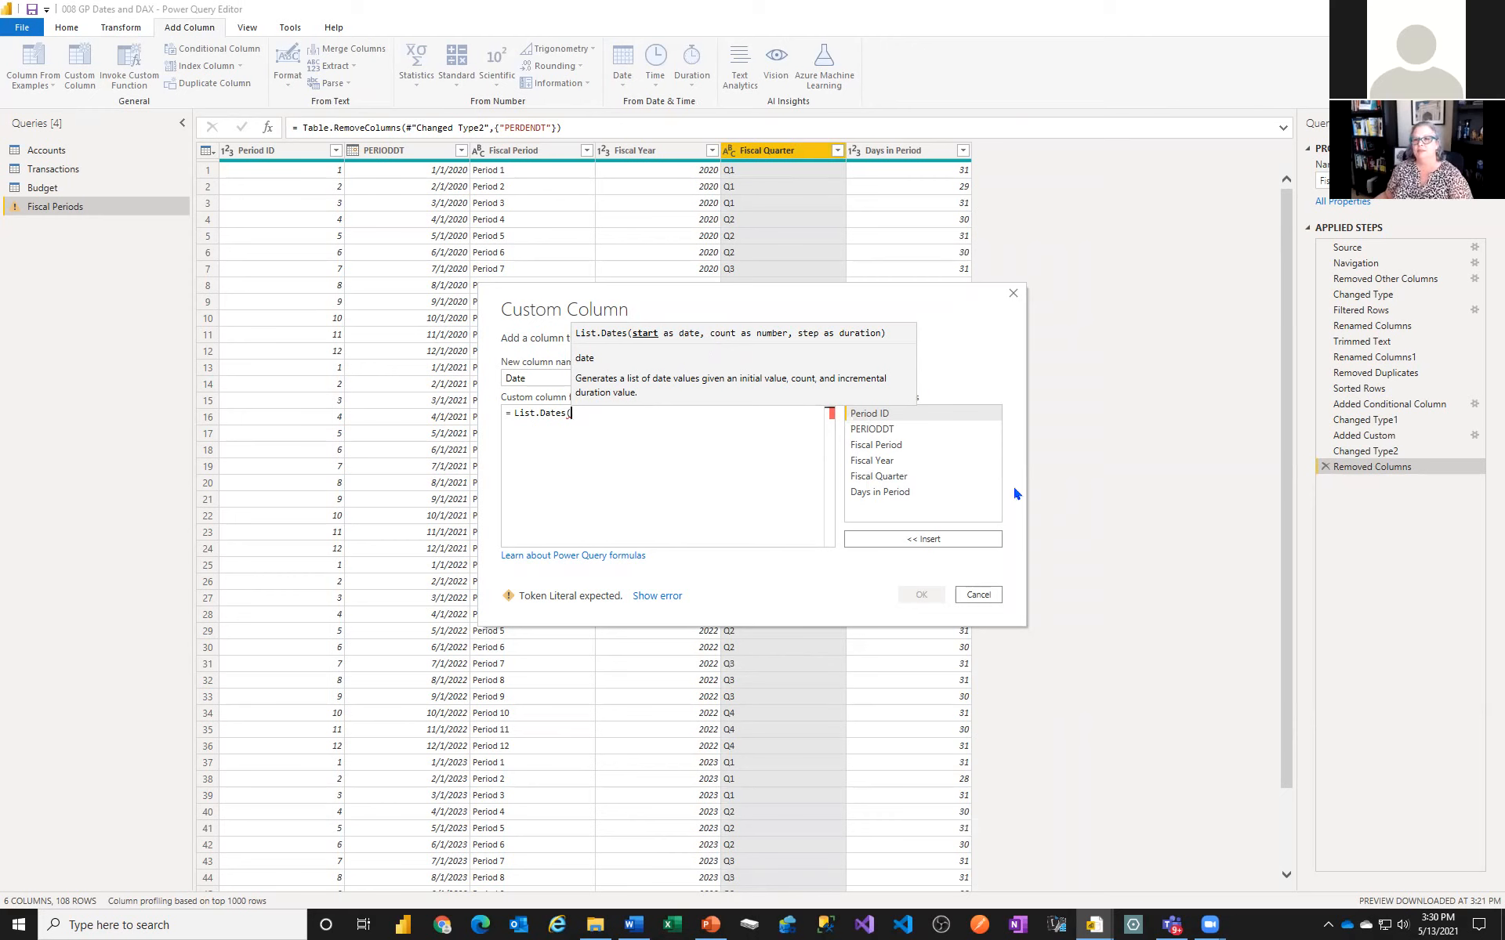
Supply [PERIODDT] as the start date and [Days in Period] as the count in the List.Dates formula
double_click(872, 429)
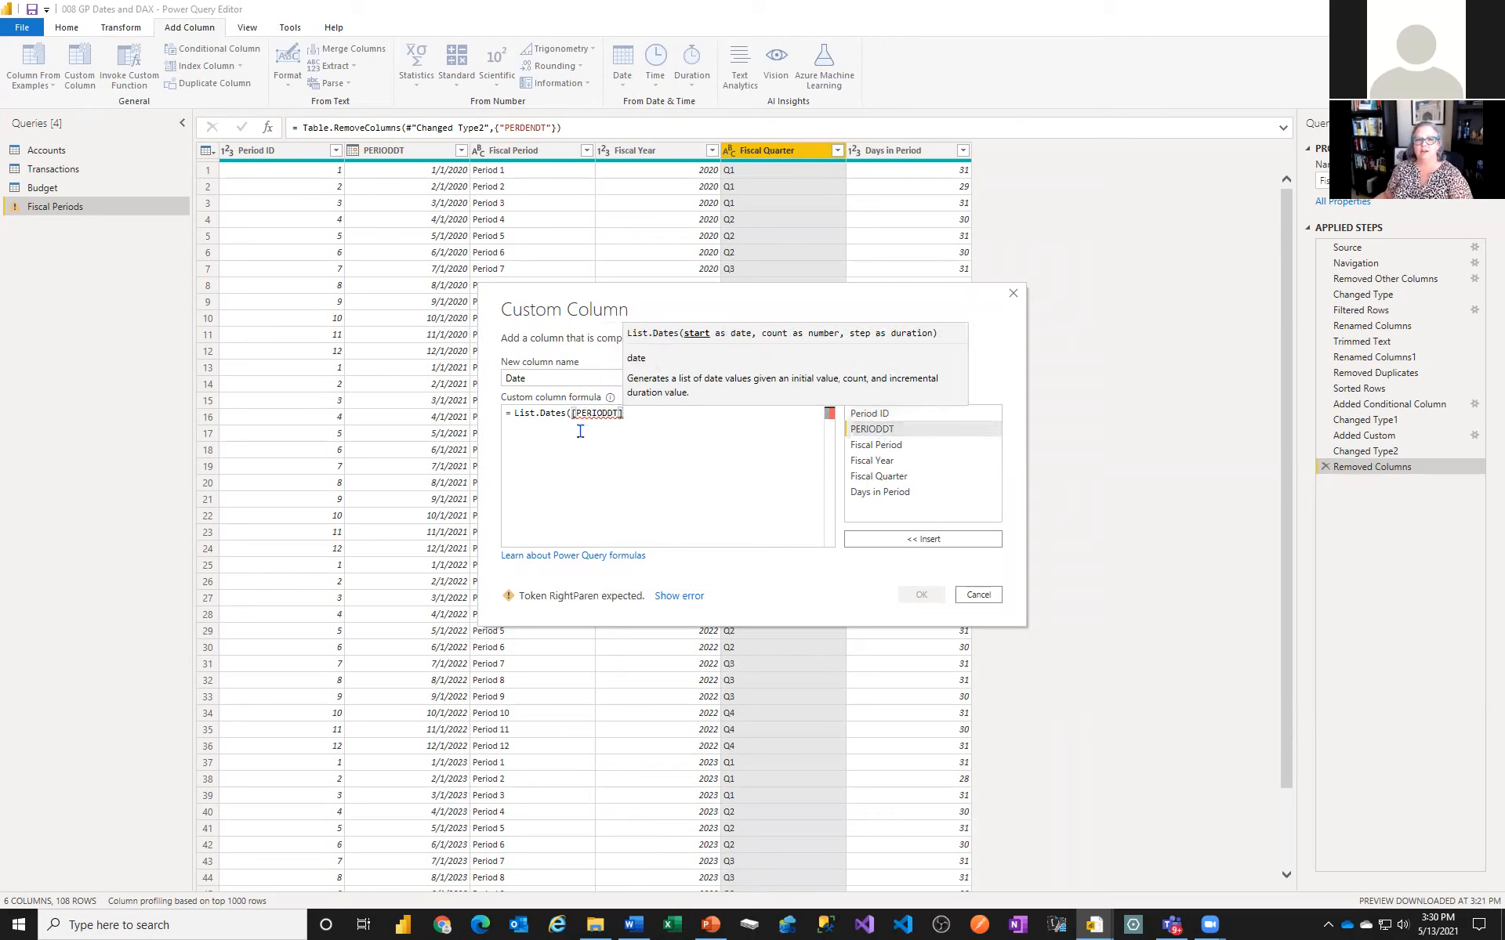
type(",")
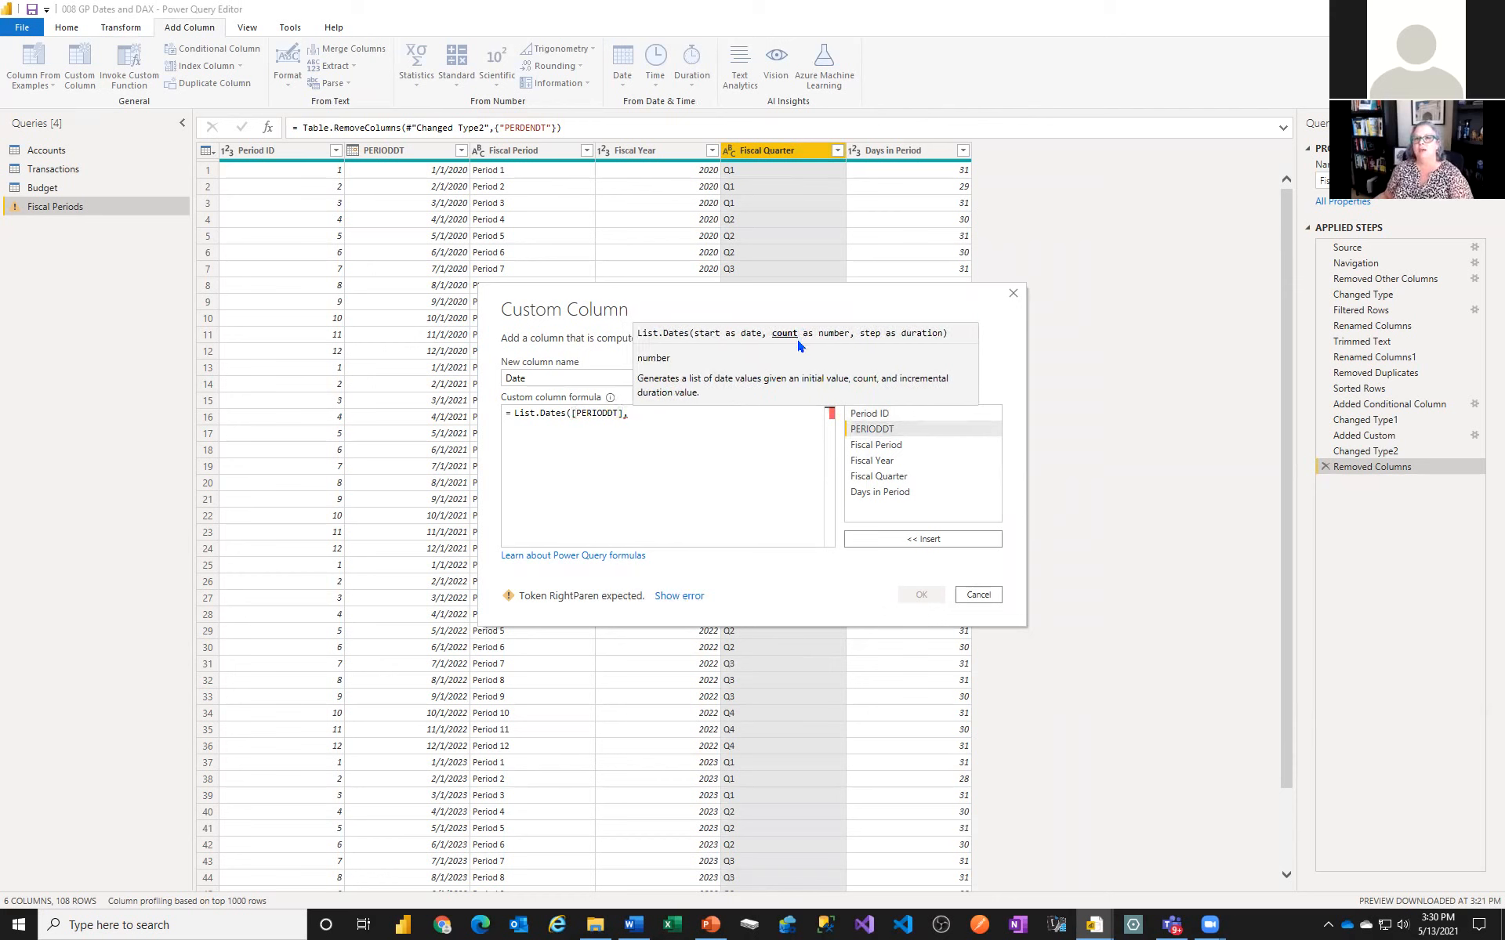
left_click(886, 493)
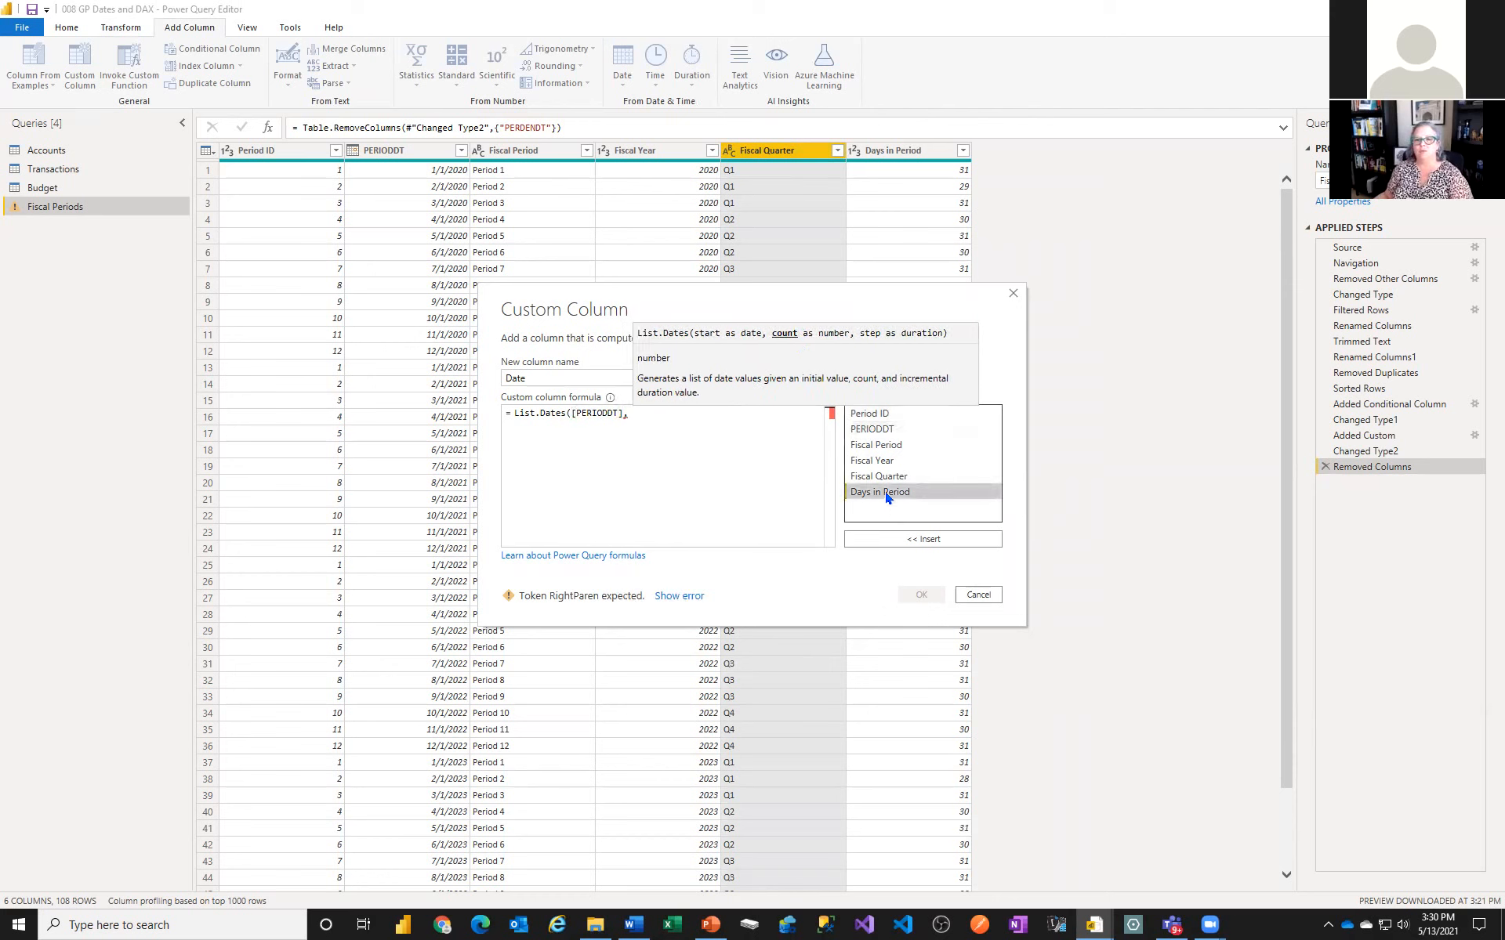
double_click(887, 494)
type(",")
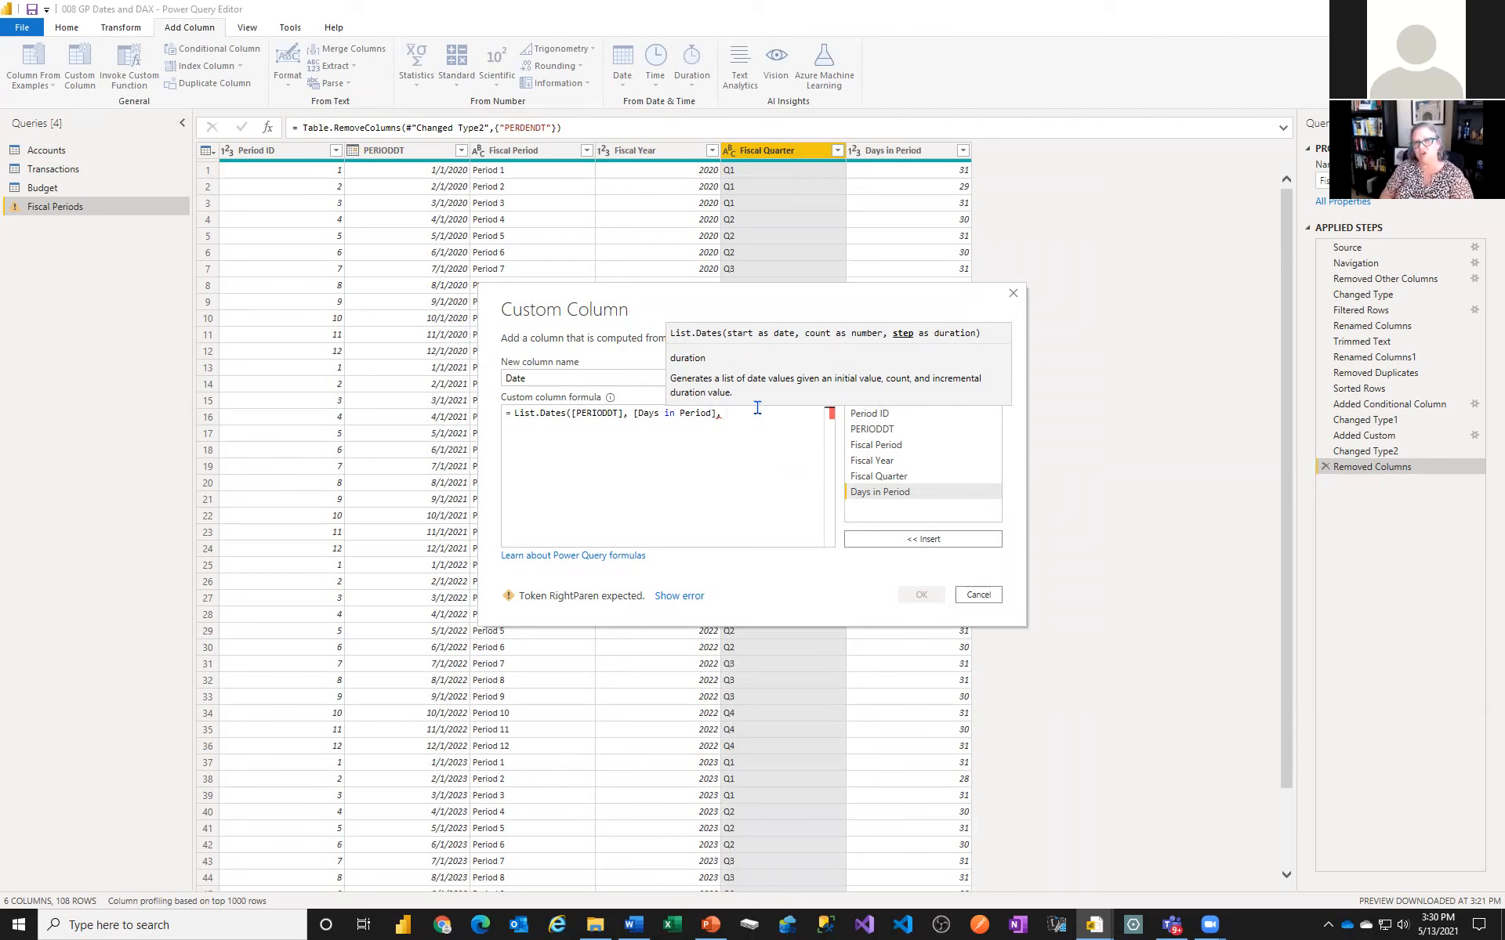
Complete the List.Dates formula with the step #duration(1,0,0,0), close the parentheses and create the Date column
type("#")
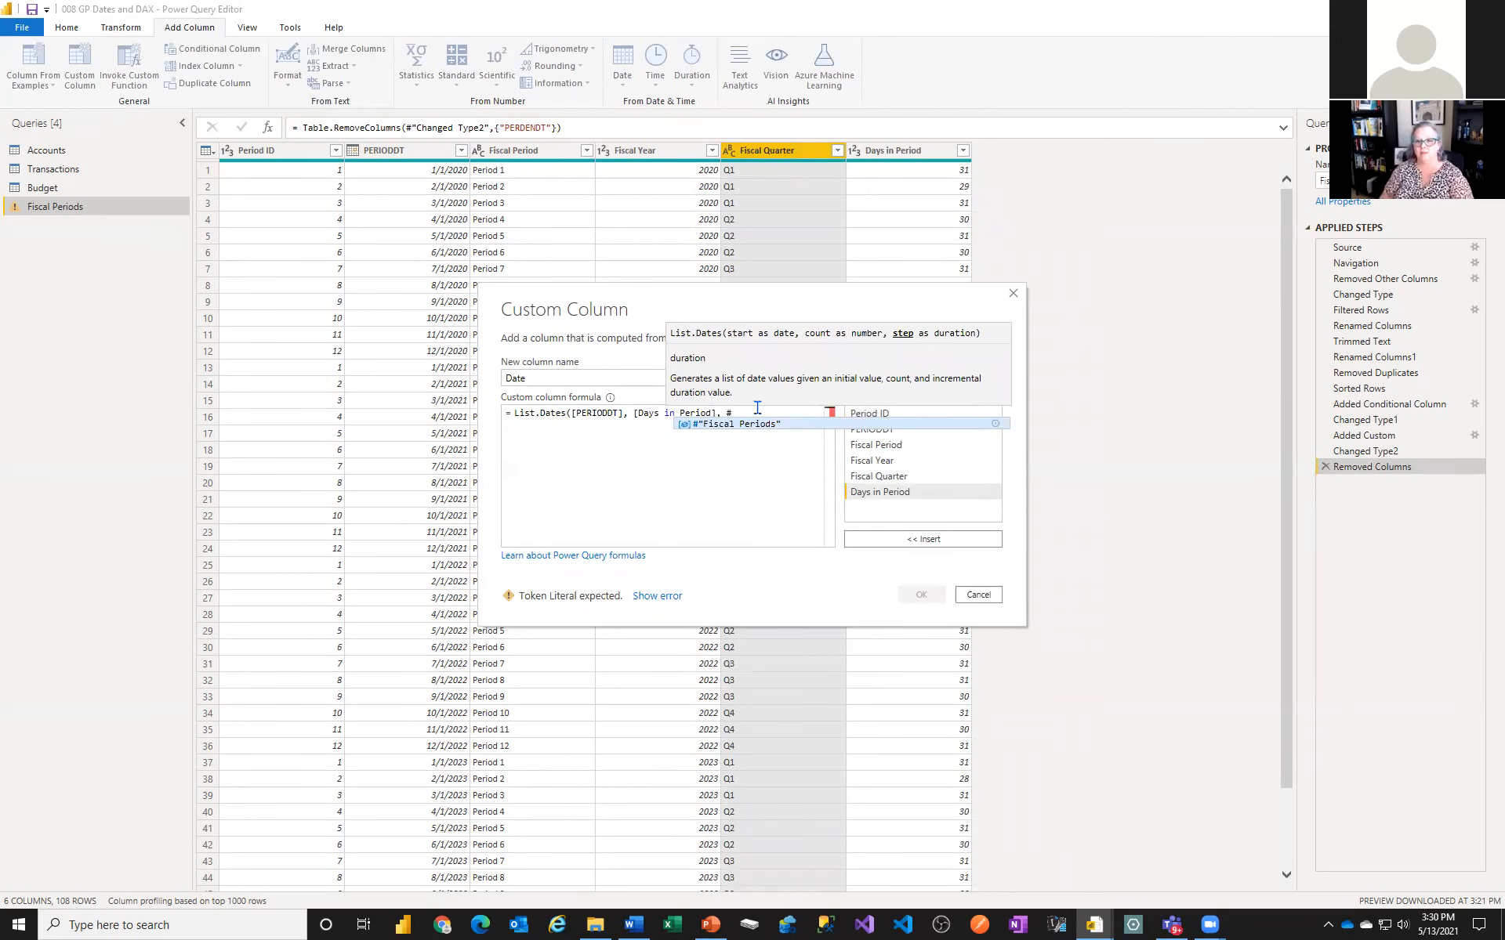
type("d")
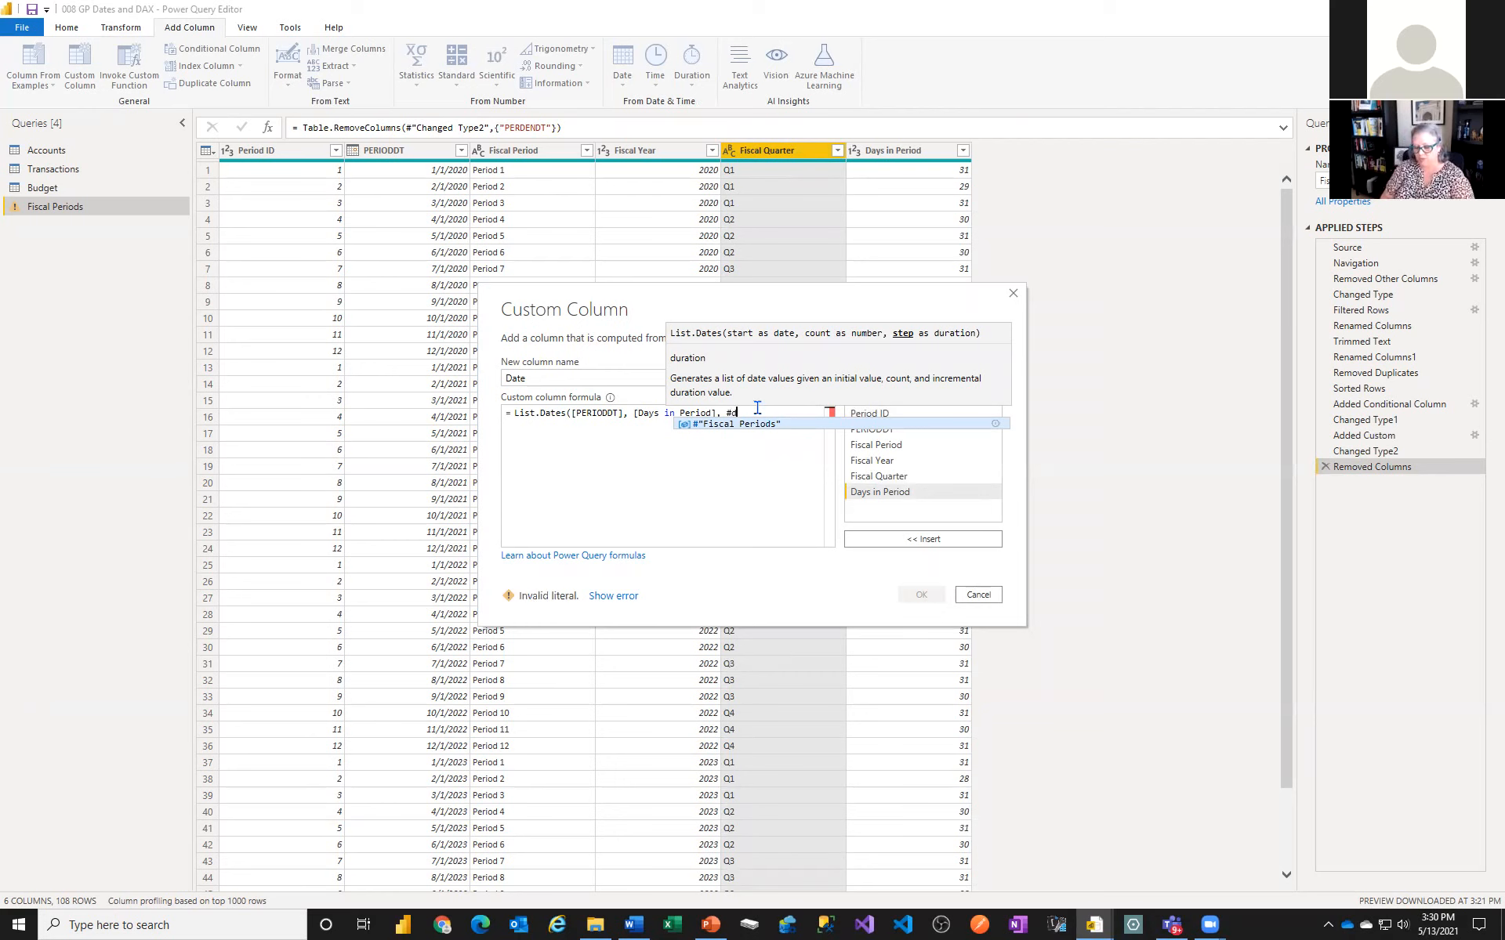
type("uration(")
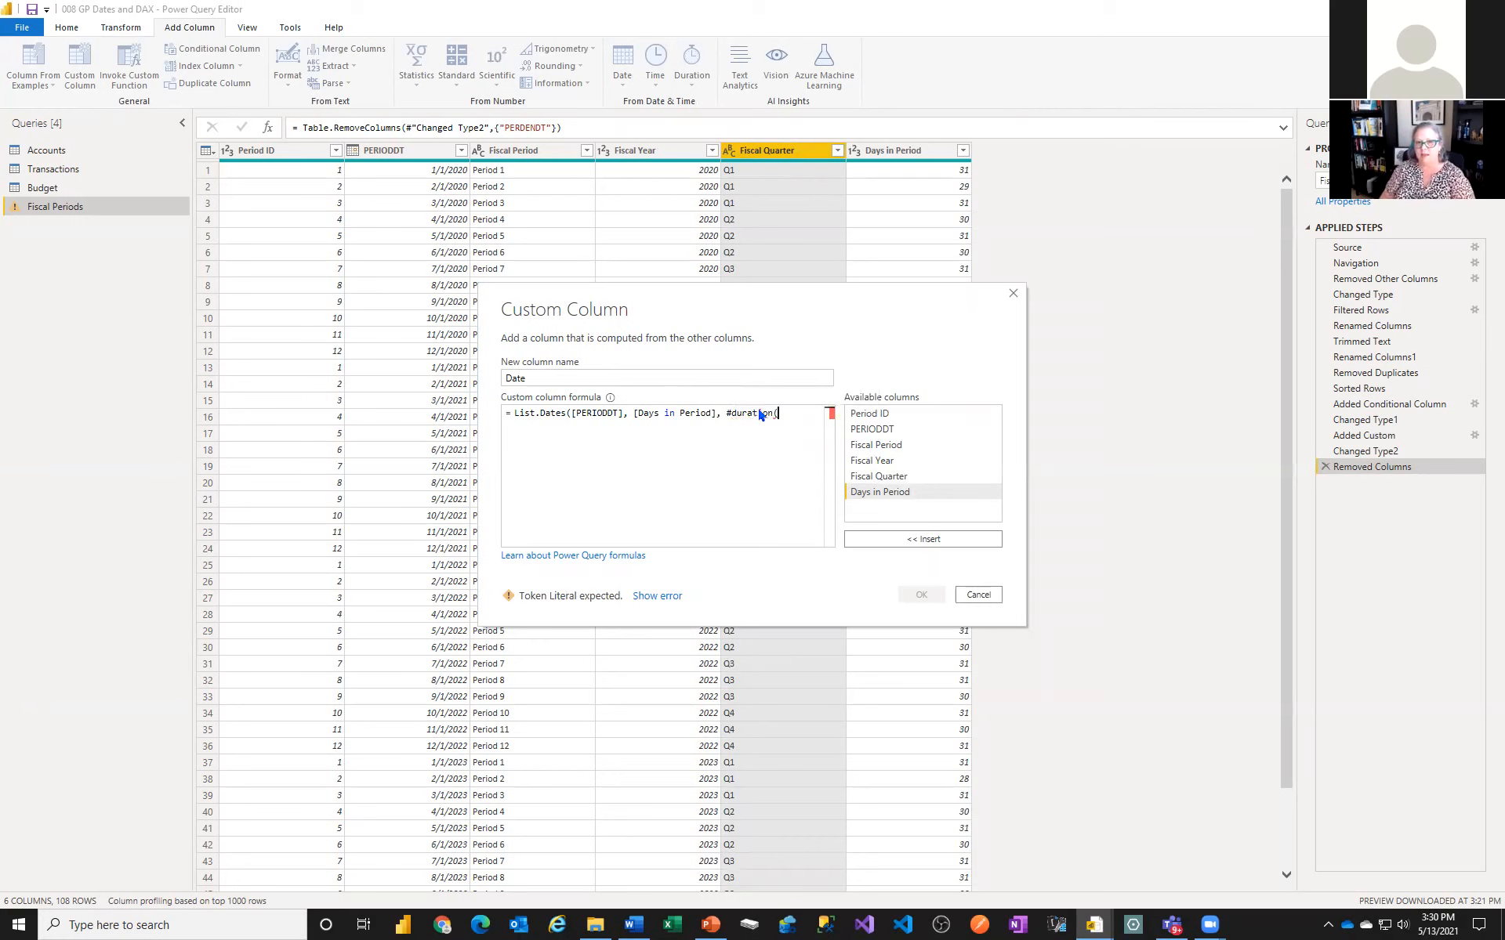
type("1,0,0,")
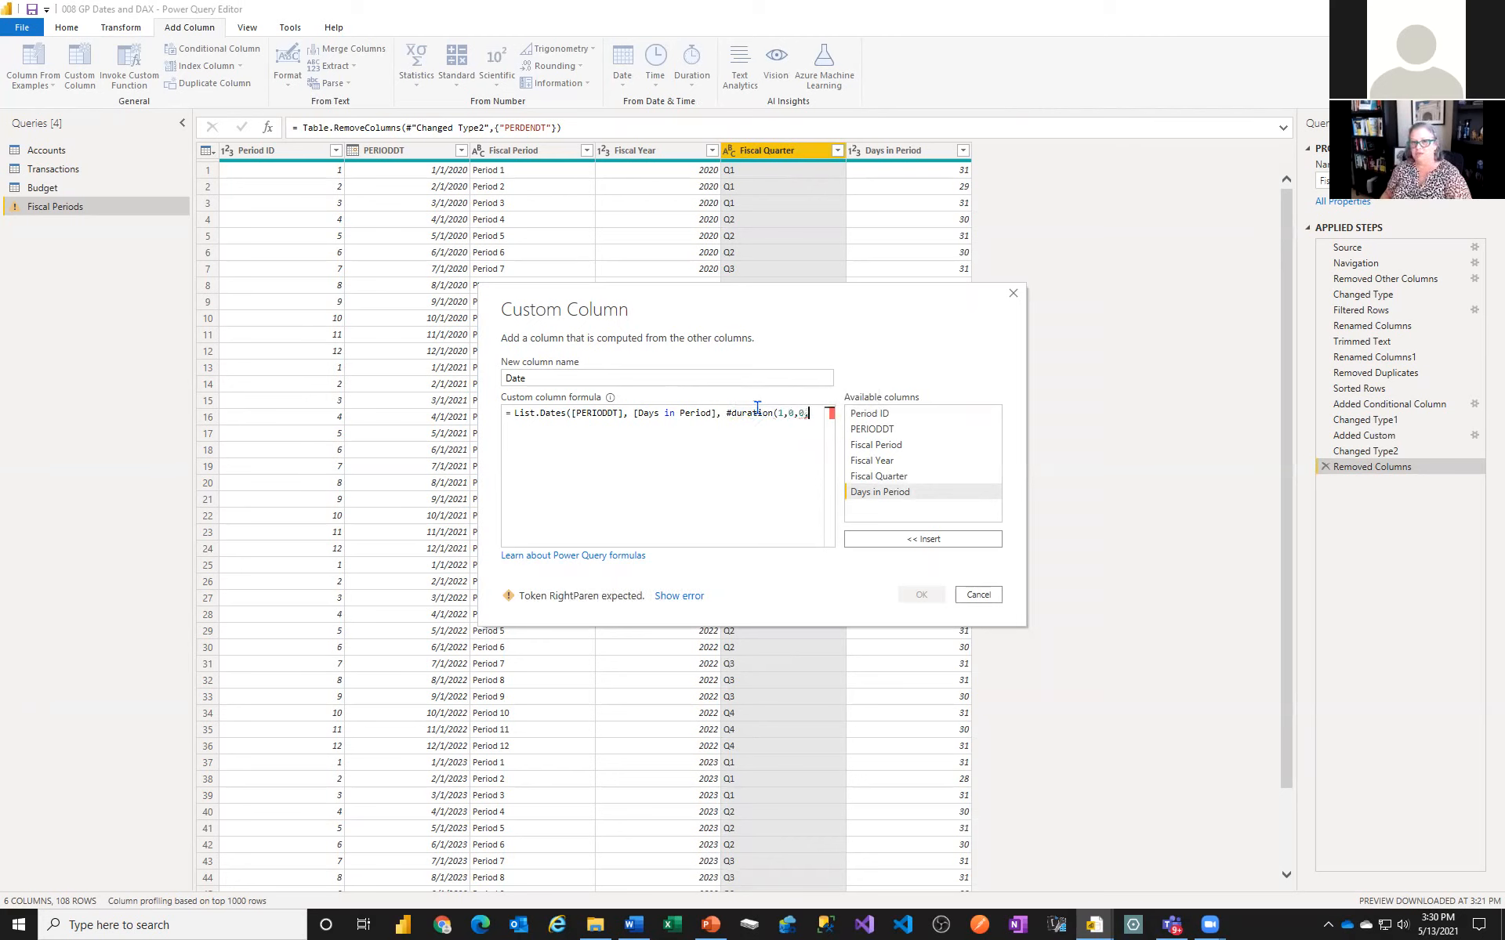
type("0)")
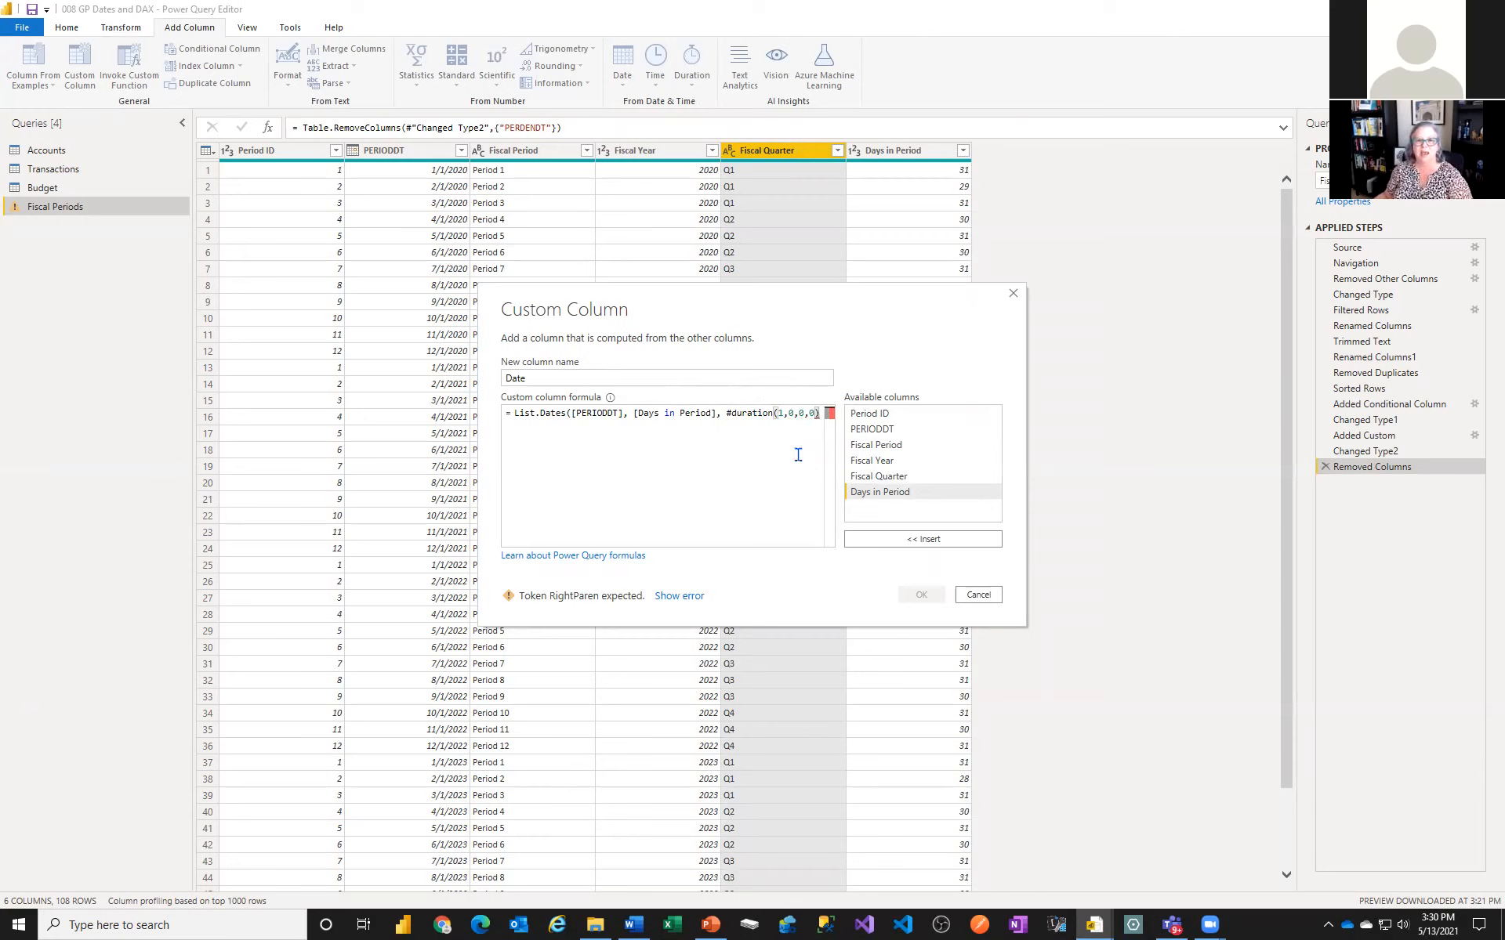
type(")")
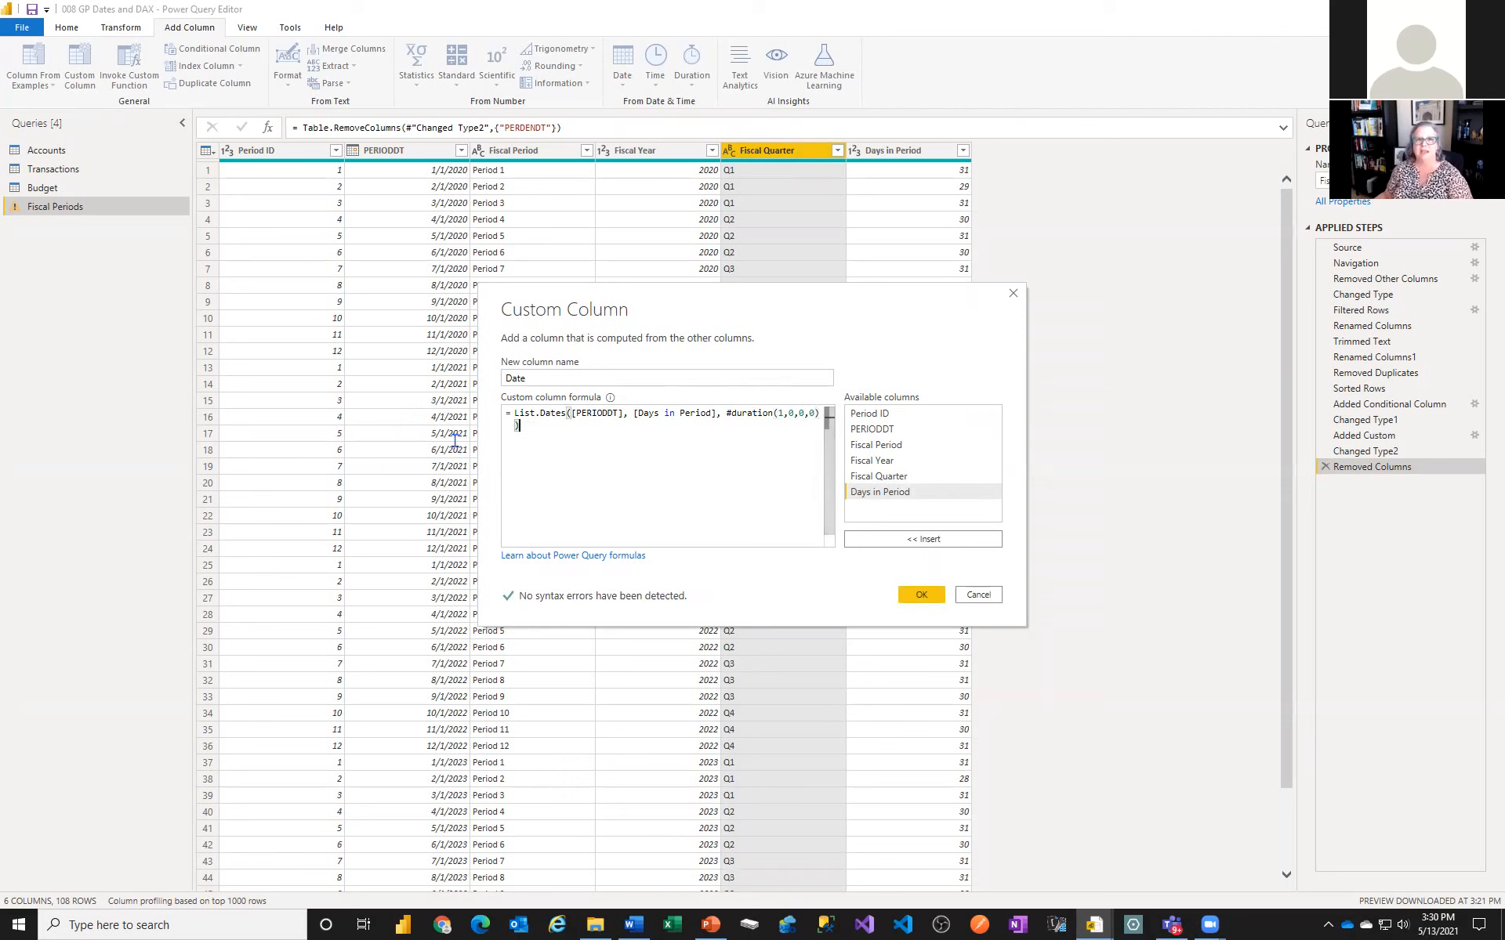
left_click(921, 597)
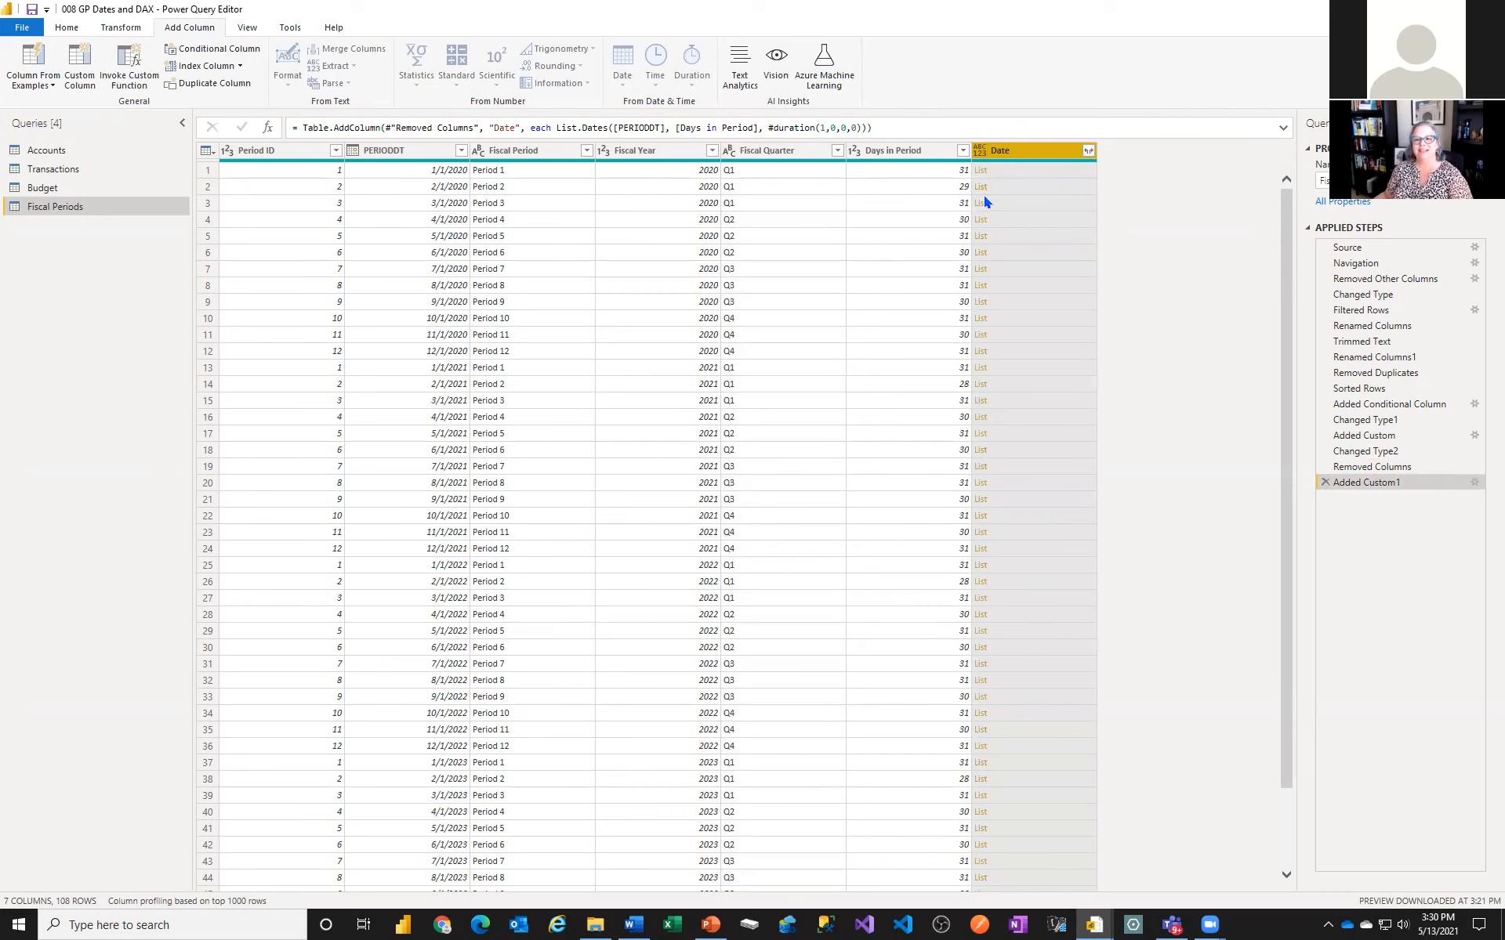
Expand the lists in the Date column to new rows and set the column's data type to Date
left_click(1088, 151)
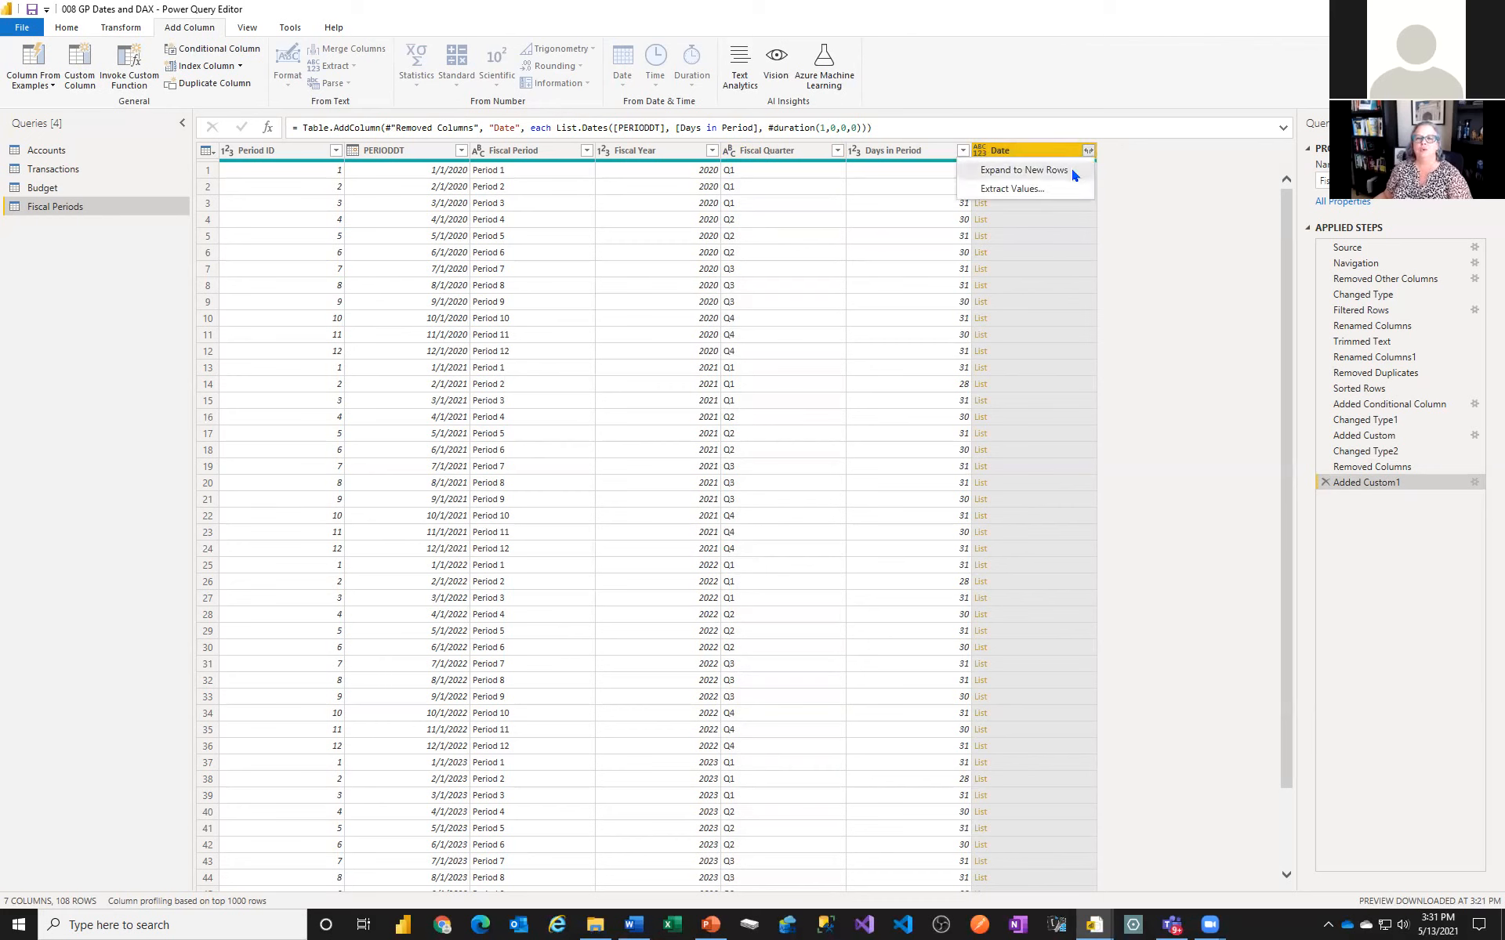
left_click(1072, 170)
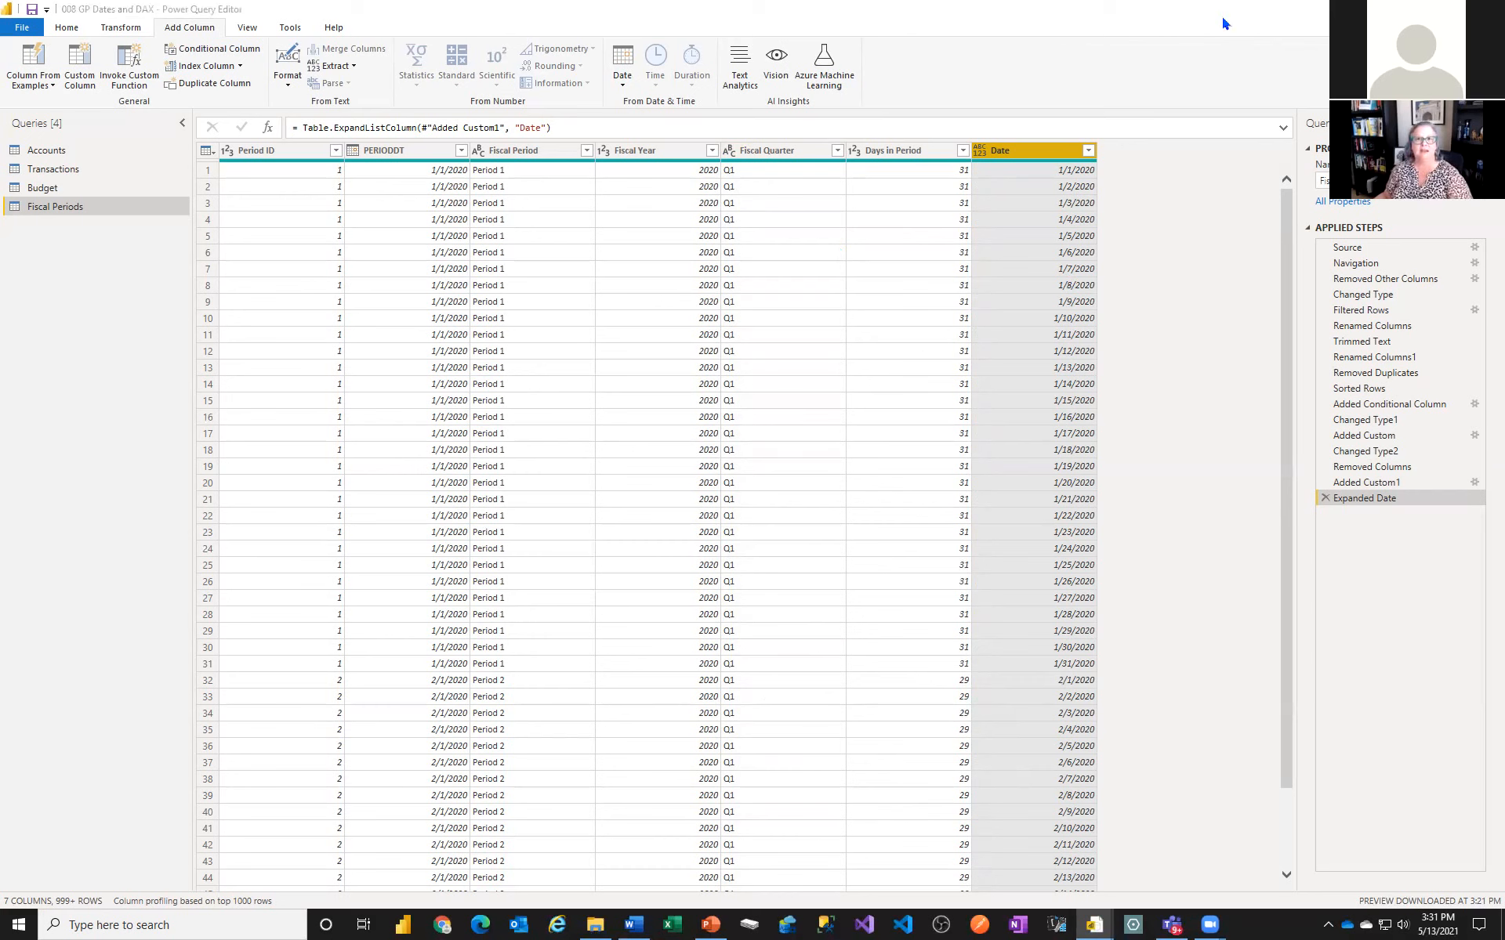
left_click(980, 151)
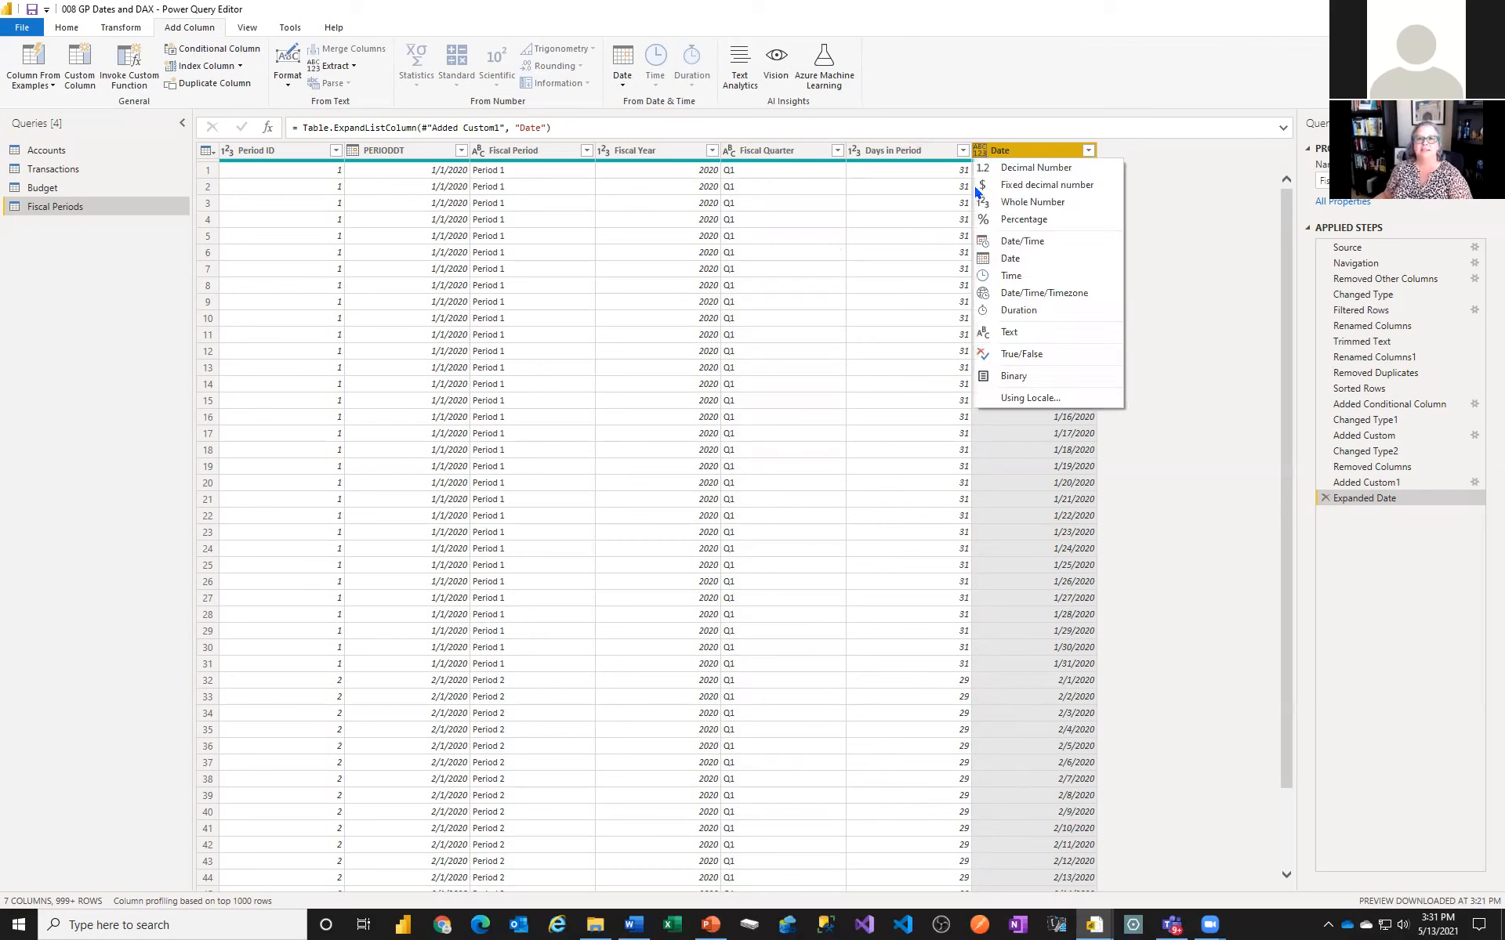
left_click(1004, 258)
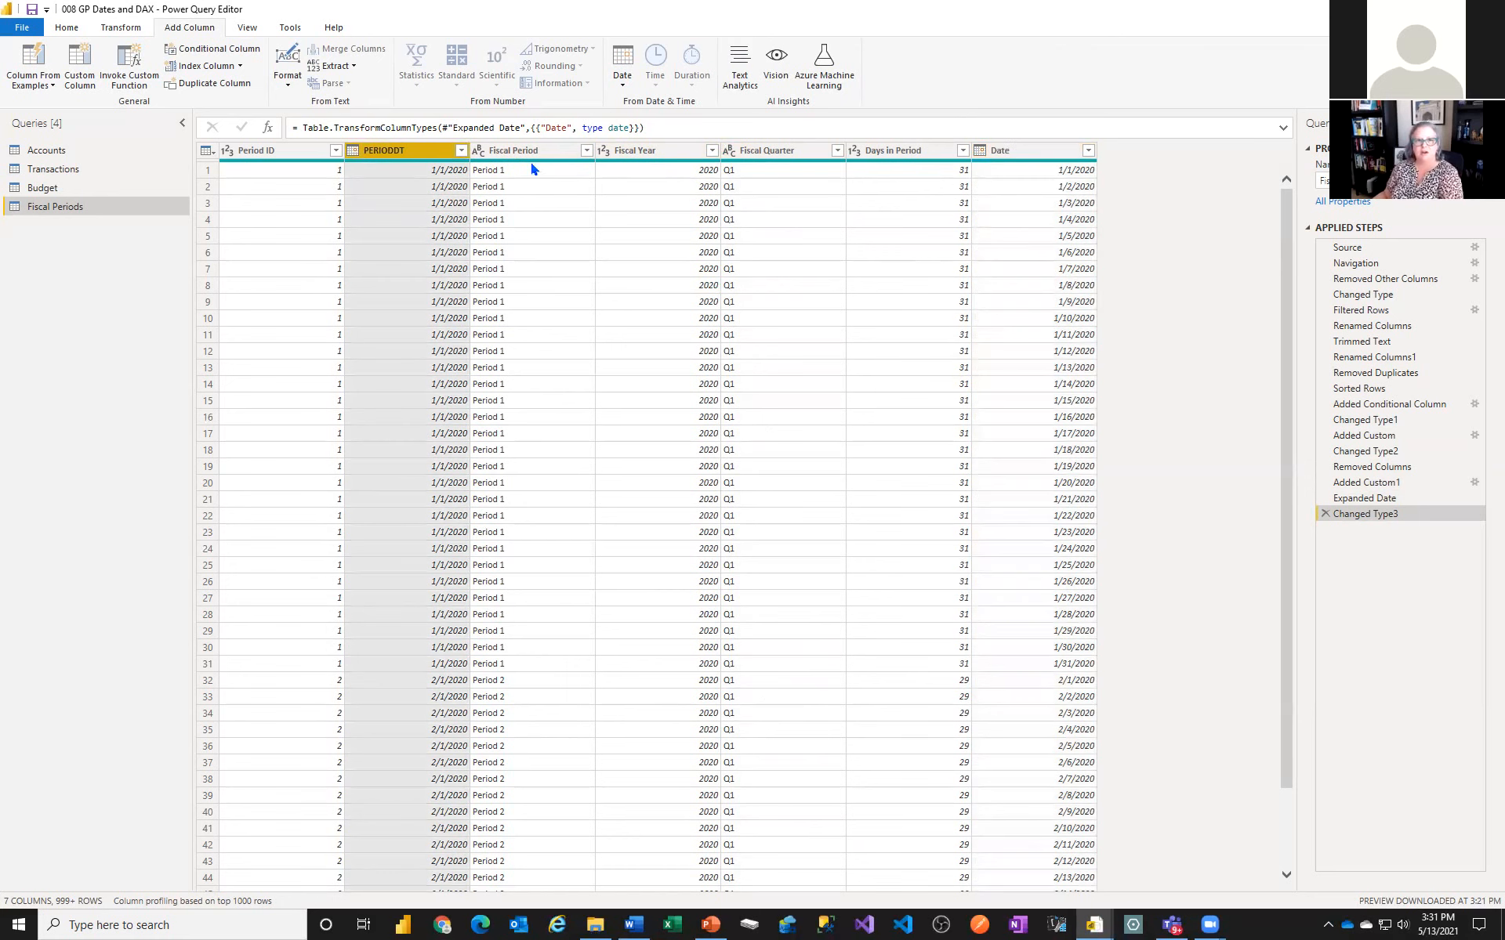
Remove the PERIODDT and Days in Period columns from the Fiscal Periods query
key("Delete")
left_click(766, 167)
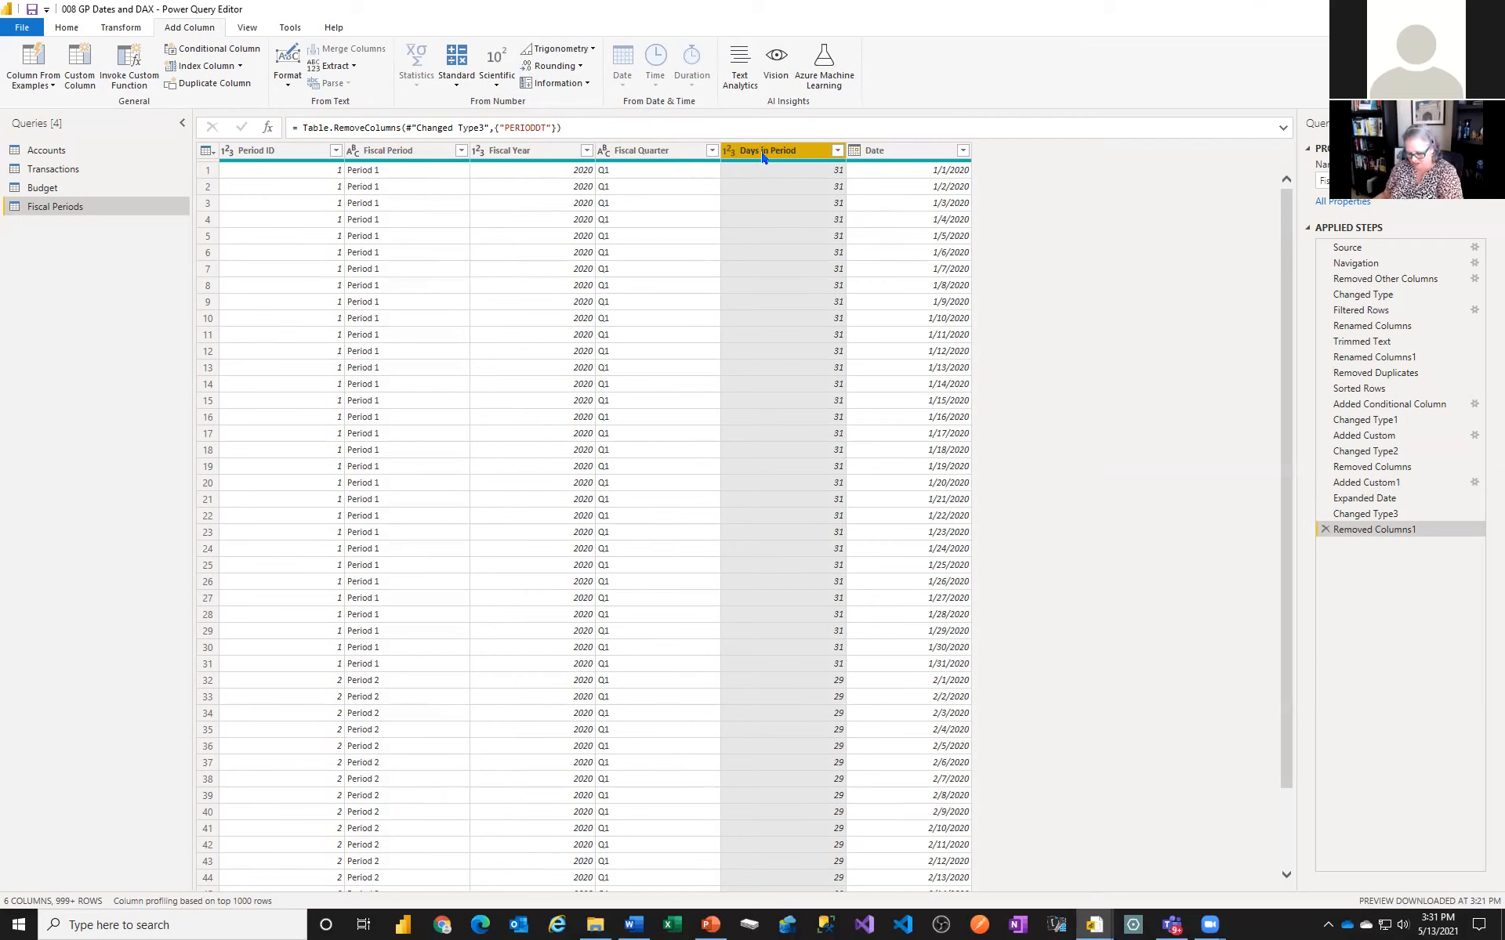
key("Delete")
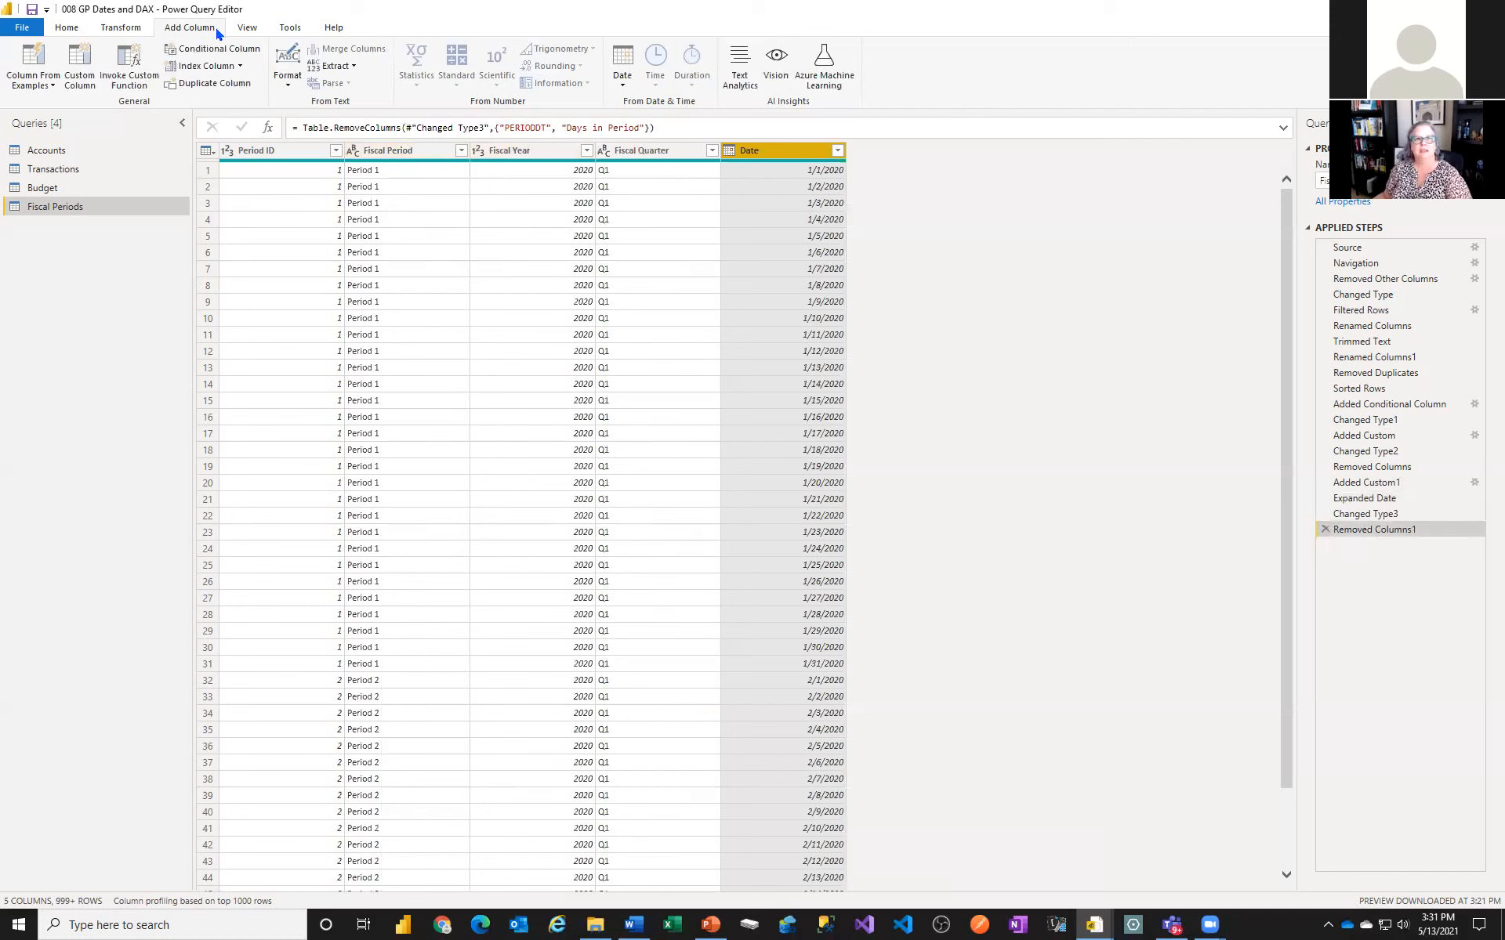
Add a column with the name of the month derived from the Date column
left_click(624, 81)
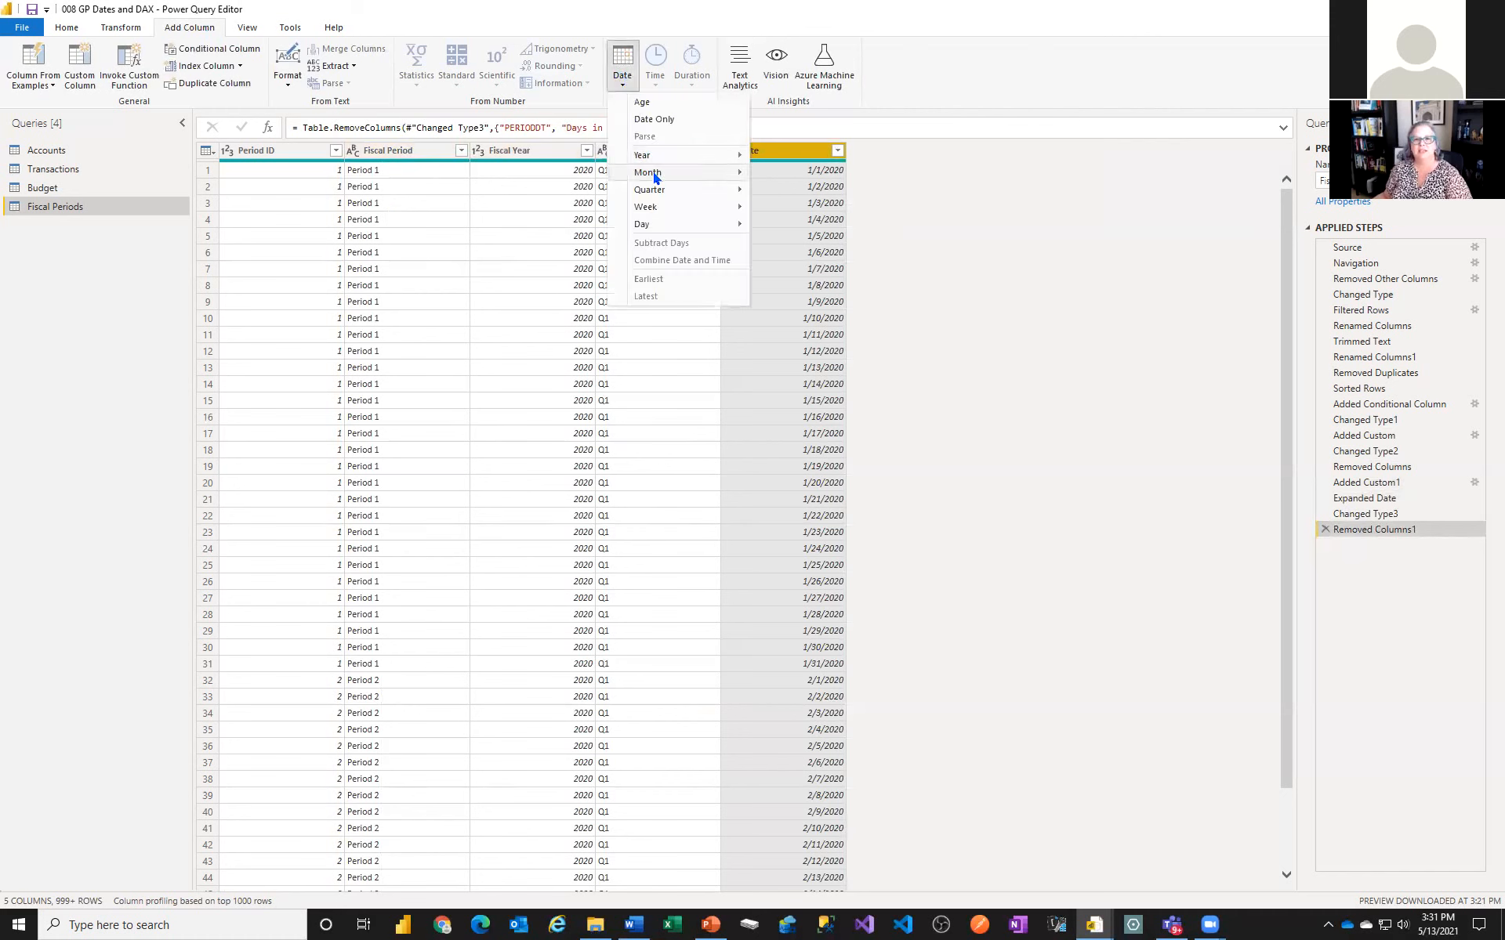
mouse_move(694, 171)
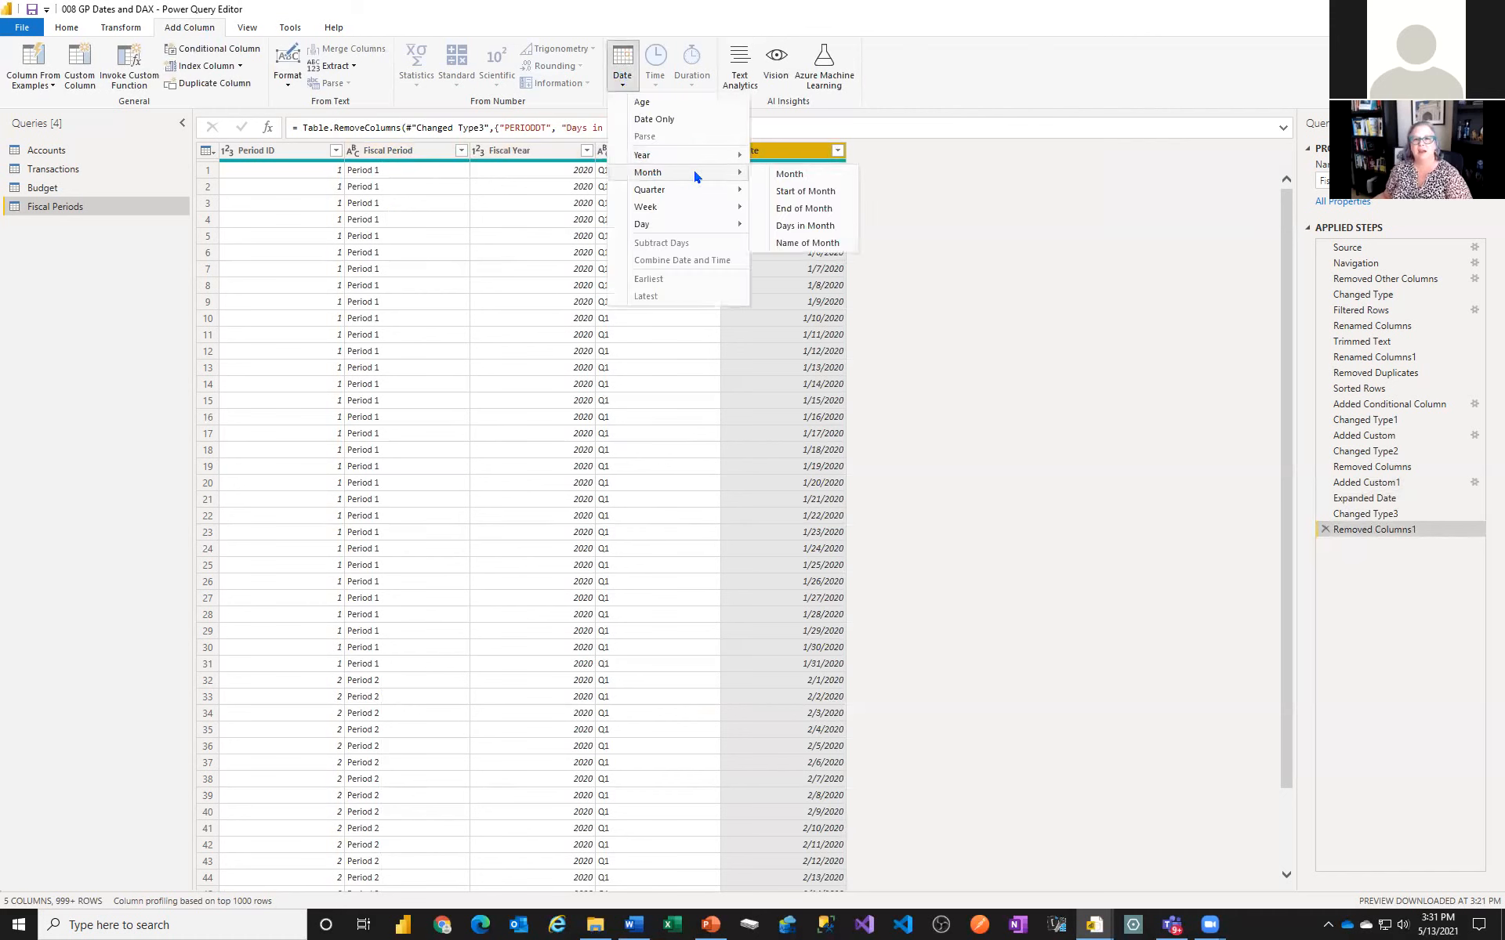
left_click(815, 244)
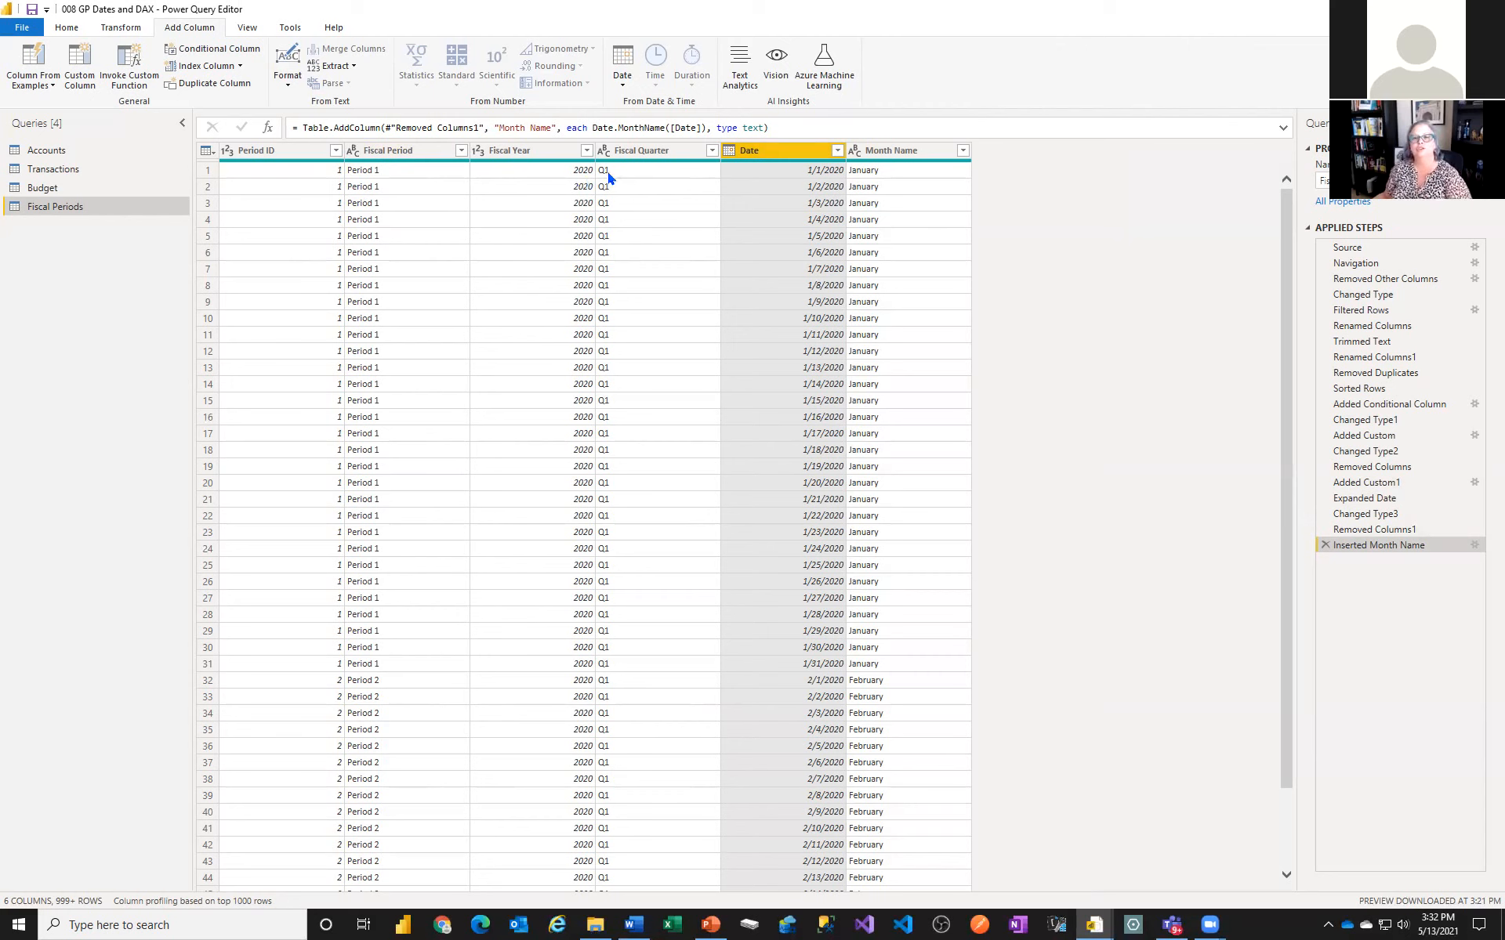
left_click(624, 86)
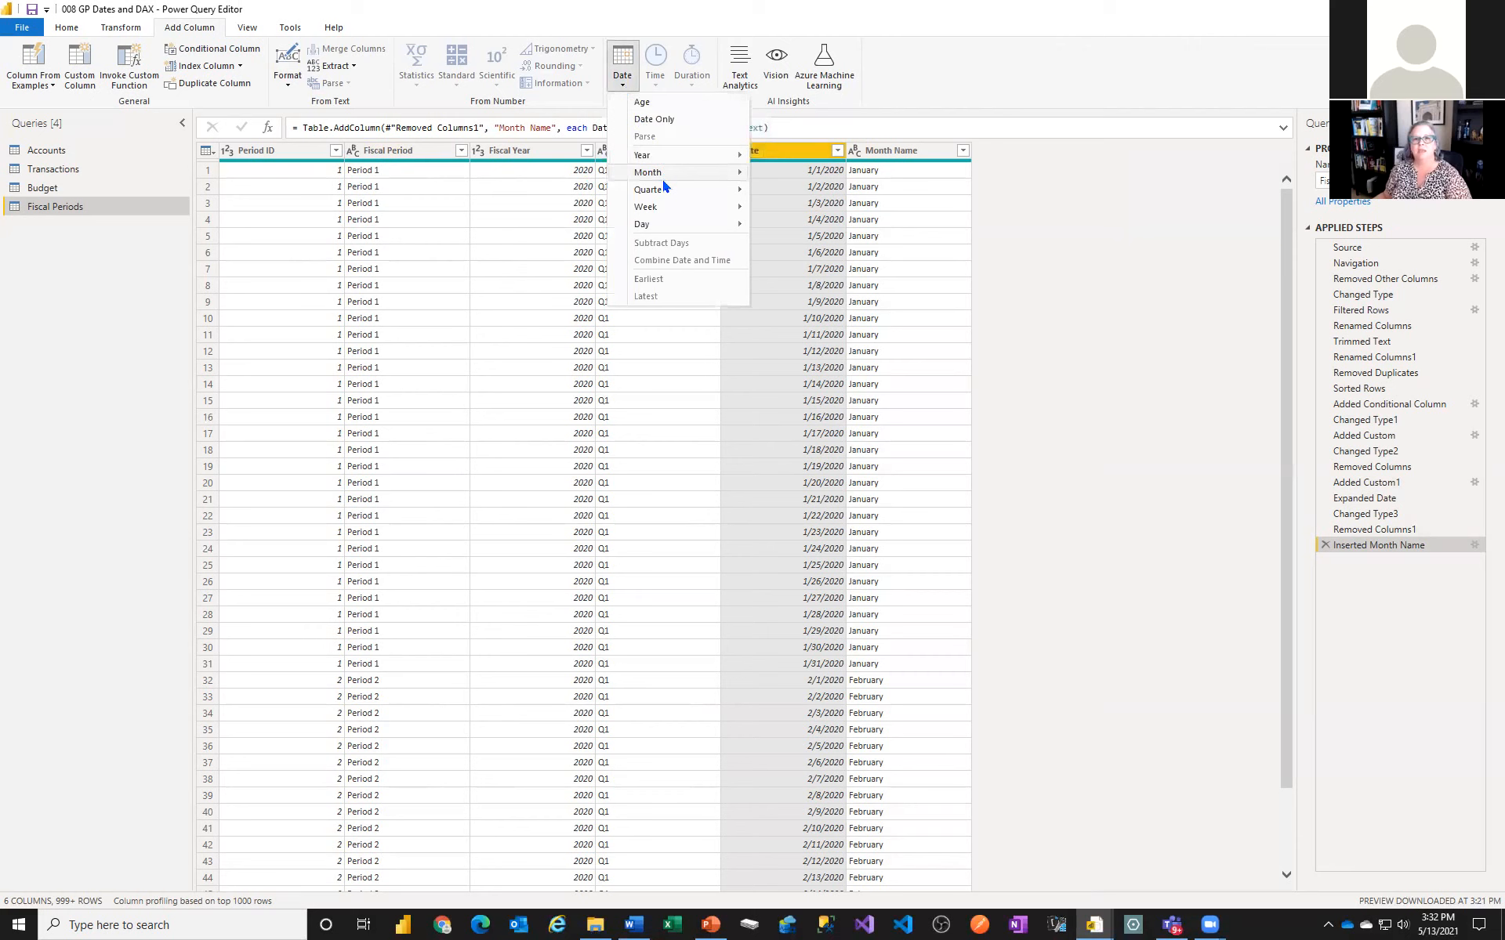
mouse_move(661, 205)
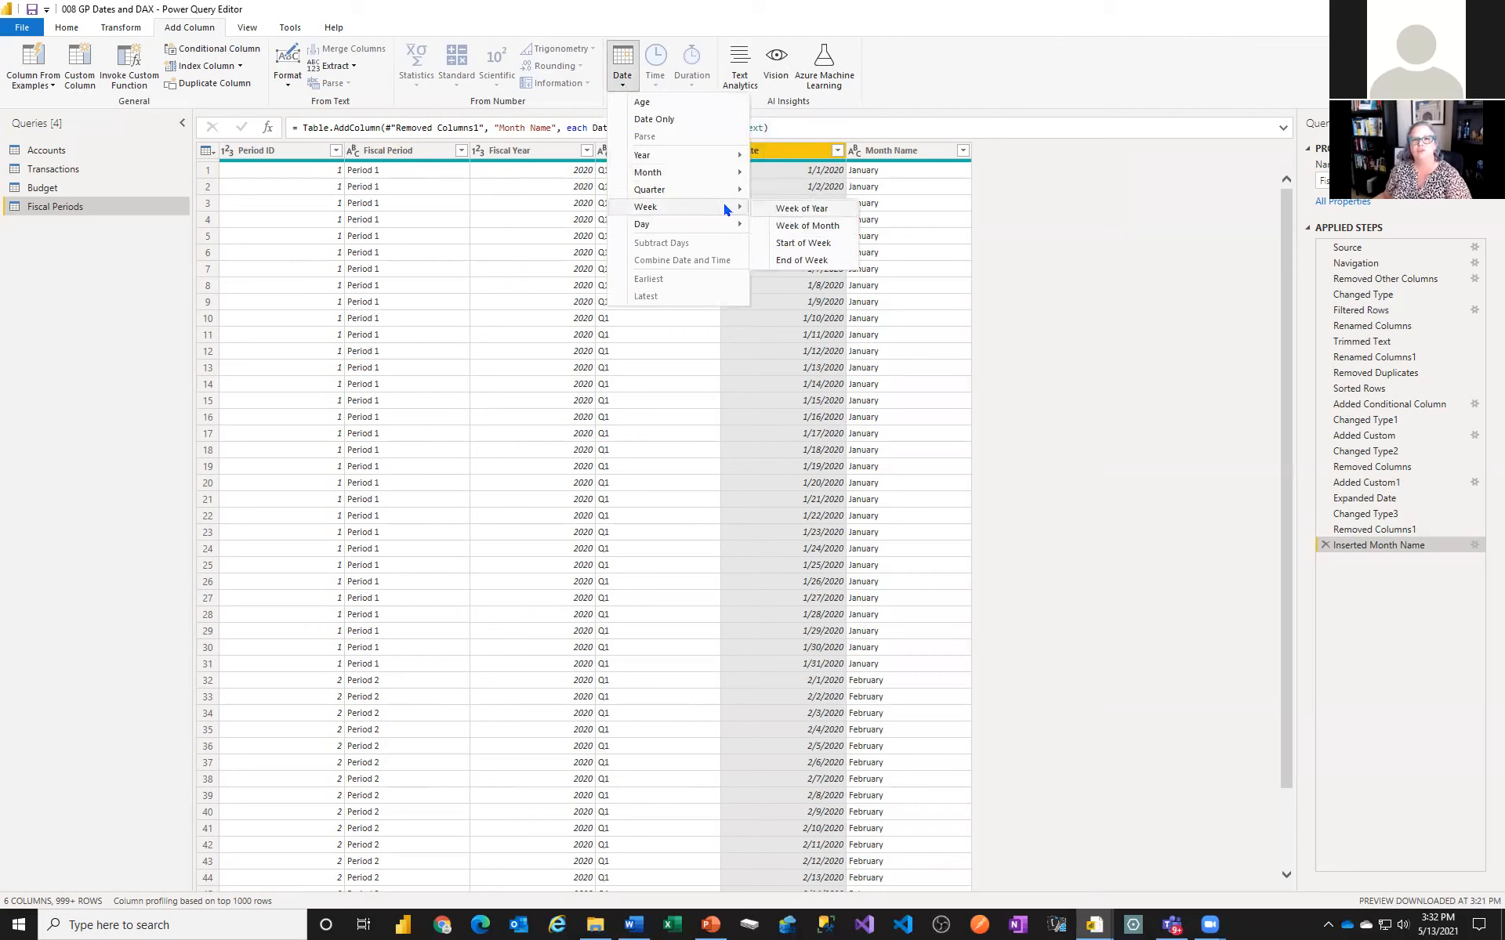
left_click(1095, 338)
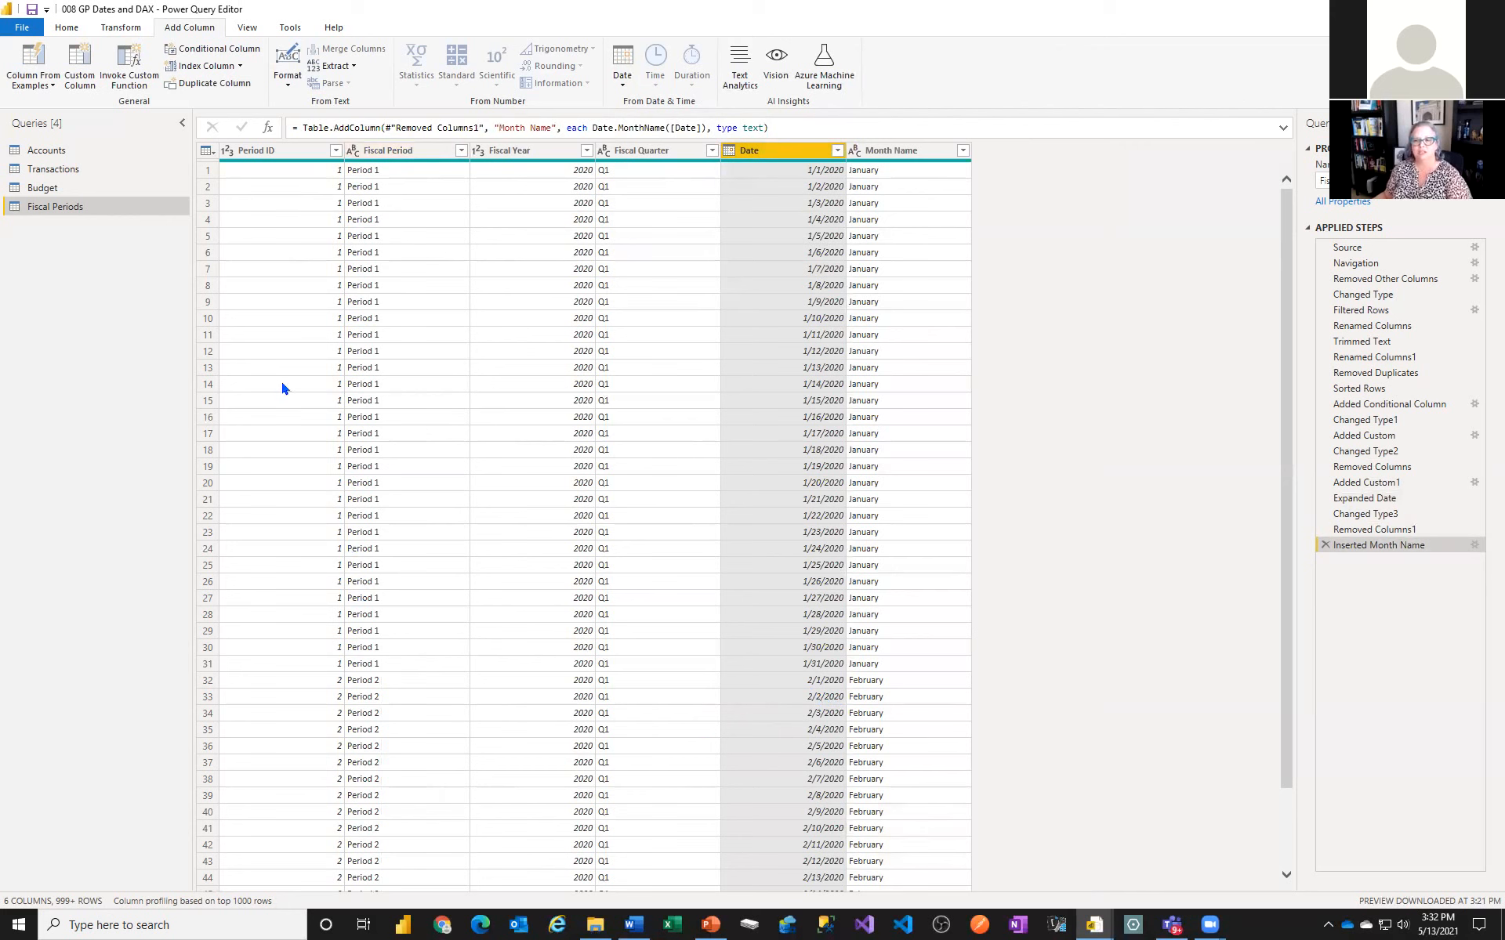
Close the query editor, apply the query changes and let them load into the report's data model
left_click(67, 28)
left_click(24, 69)
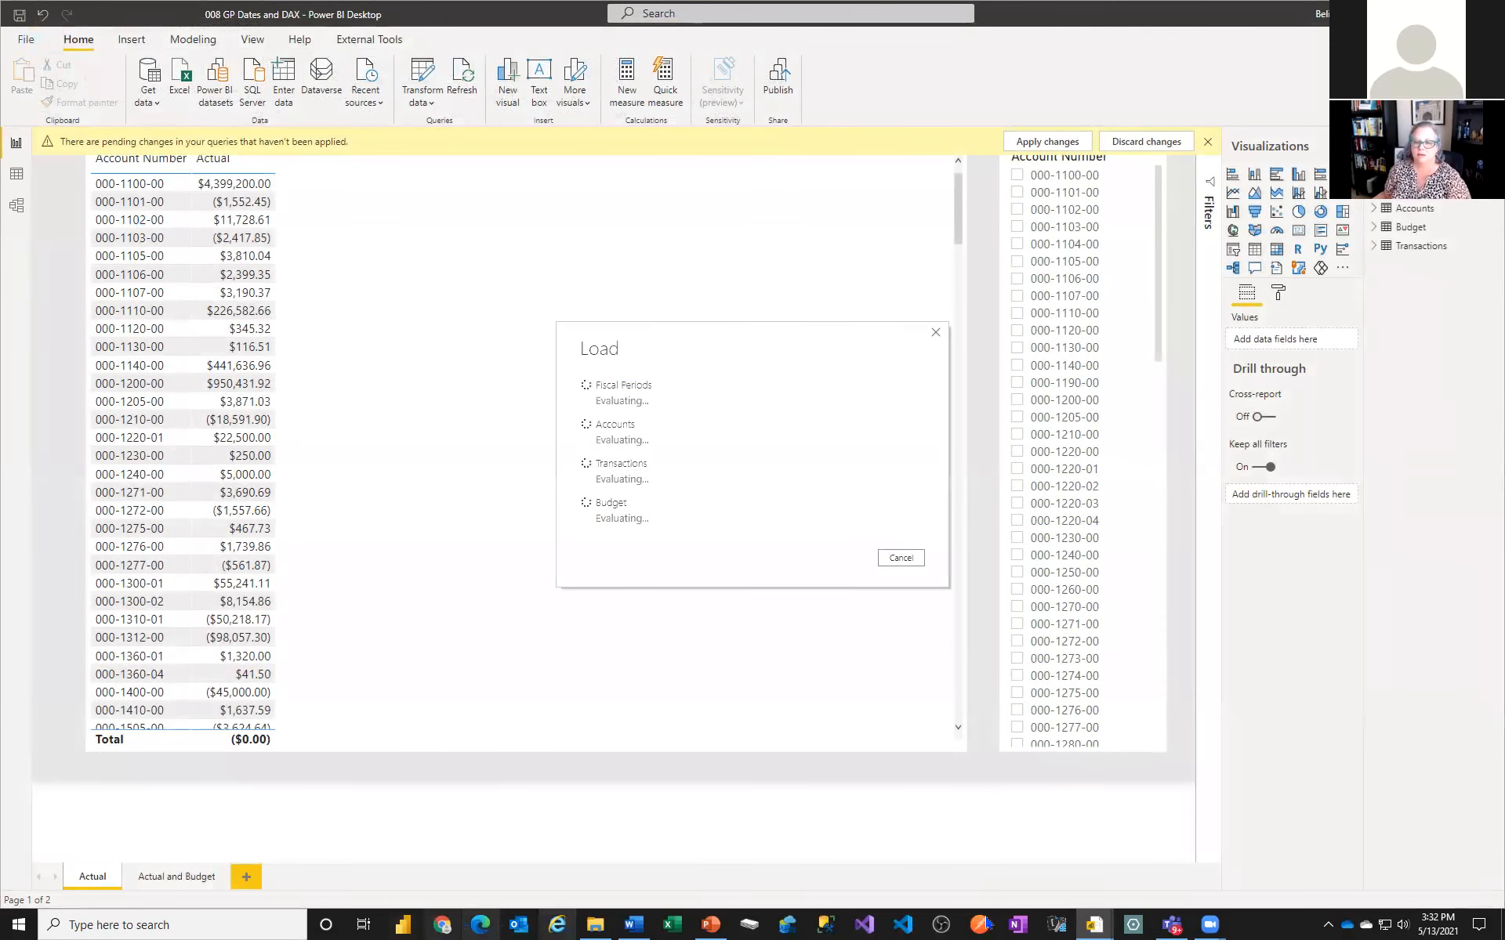
left_click(721, 924)
key("alt+Tab")
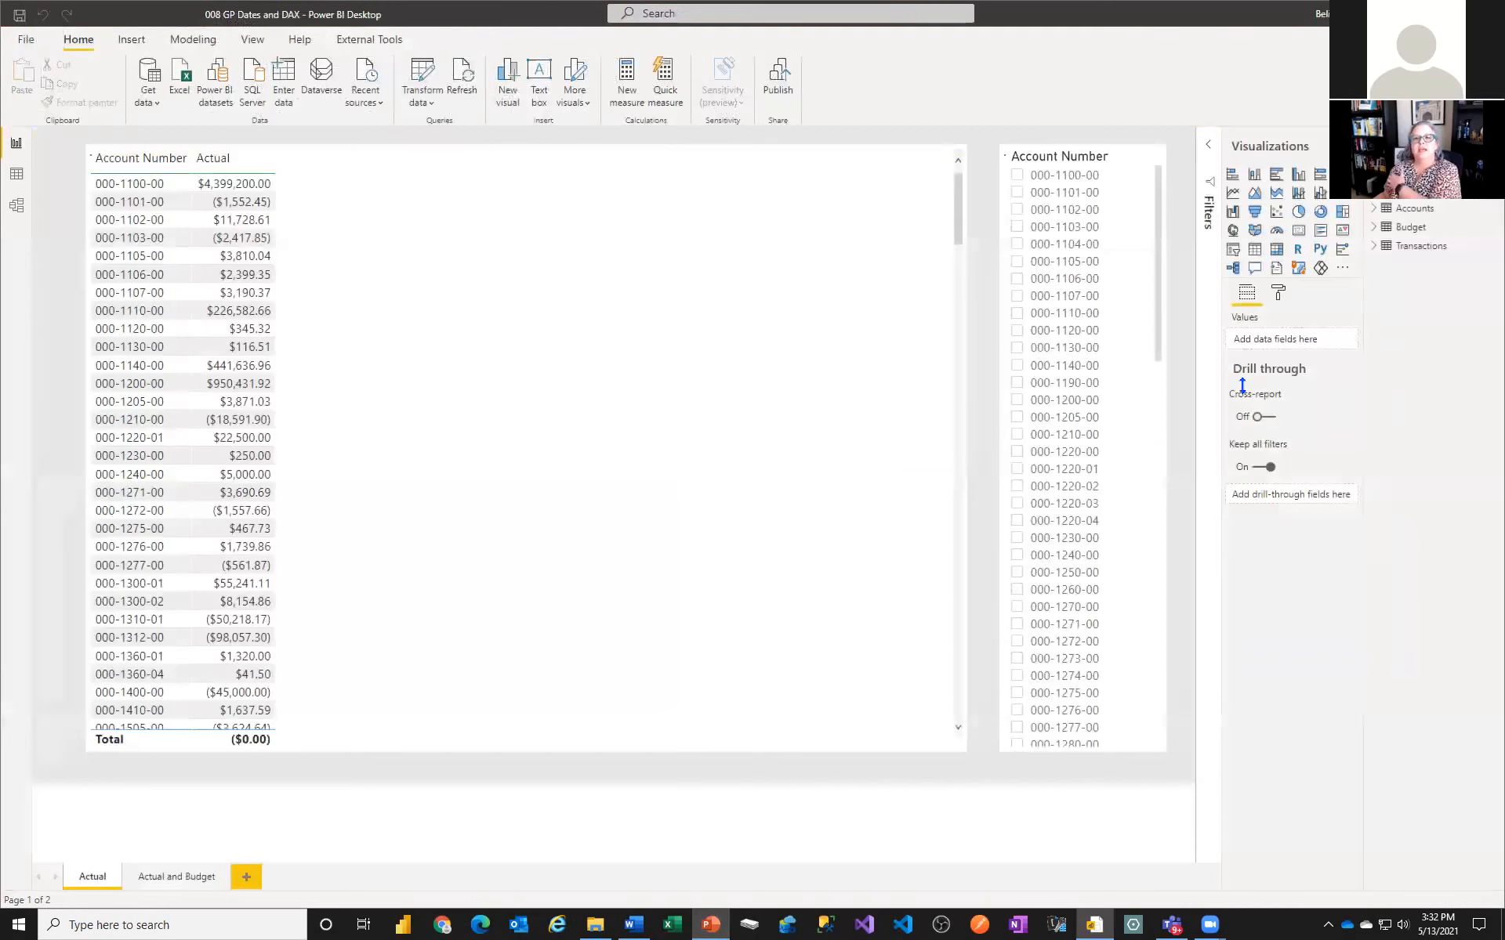
Switch to the PowerPoint deck and copy the complete Calendar = ADDCOLUMNS code from the DAX Date Table slide
left_click(713, 924)
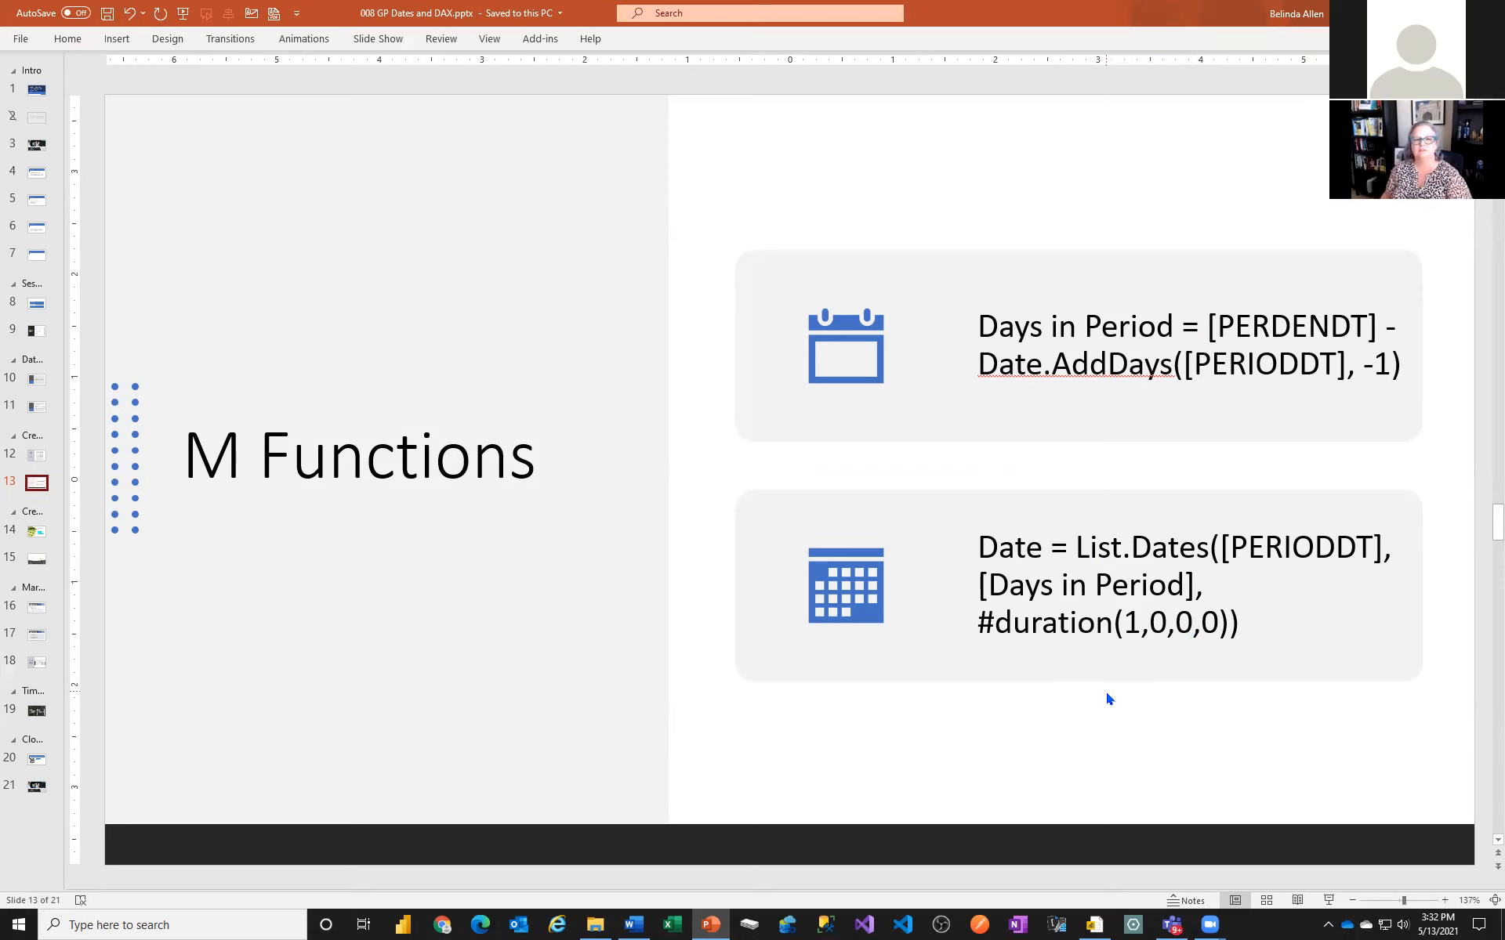
key("Page_Down")
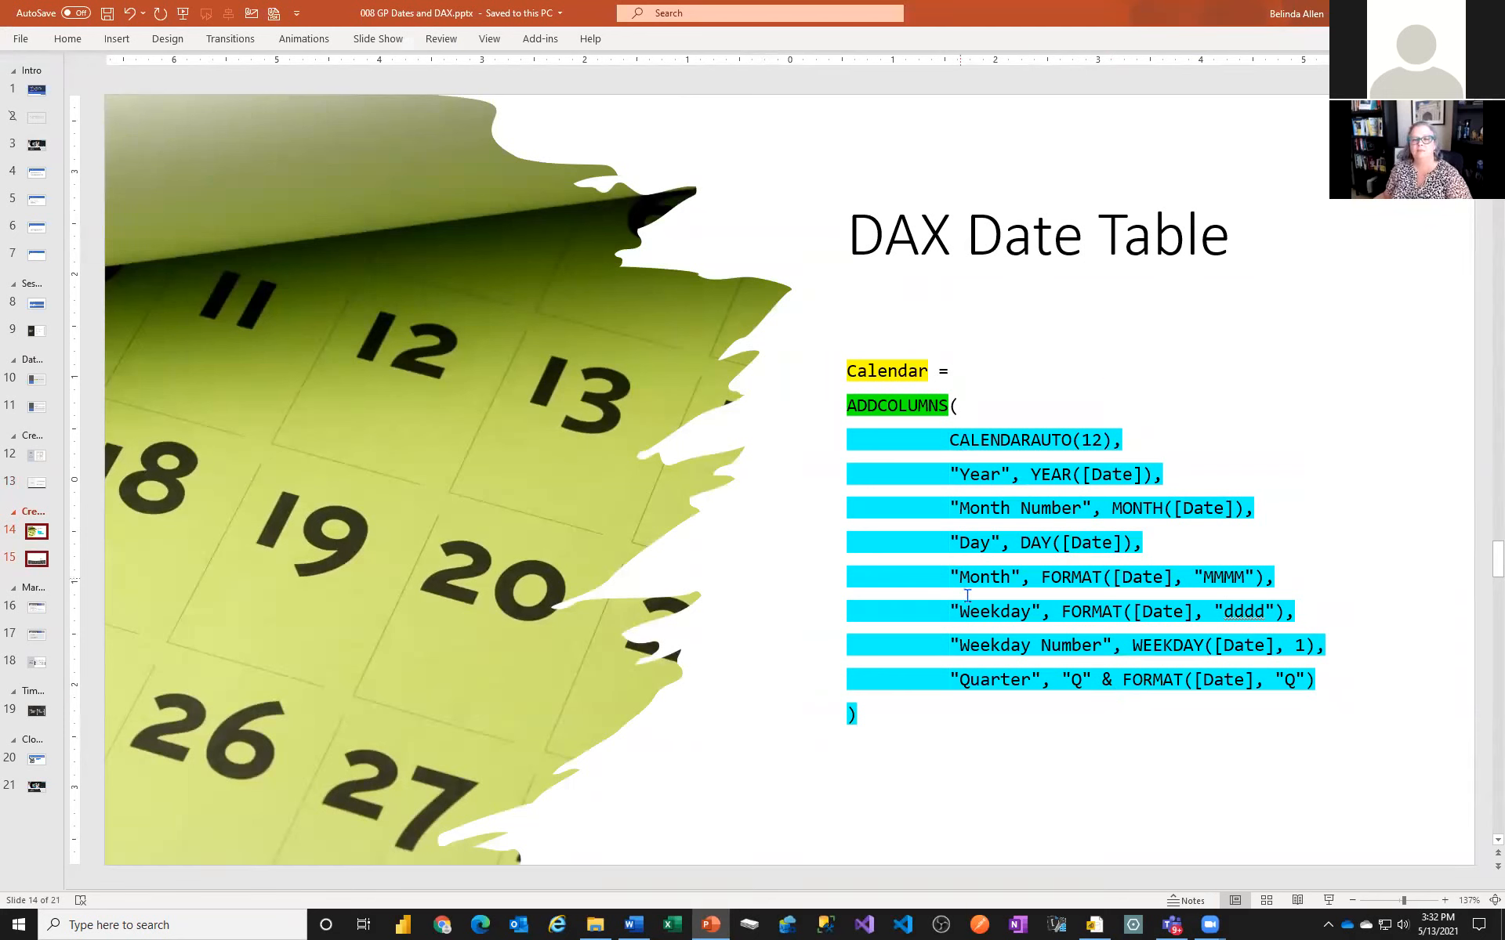
left_click(862, 666)
left_click_drag(862, 666, 793, 360)
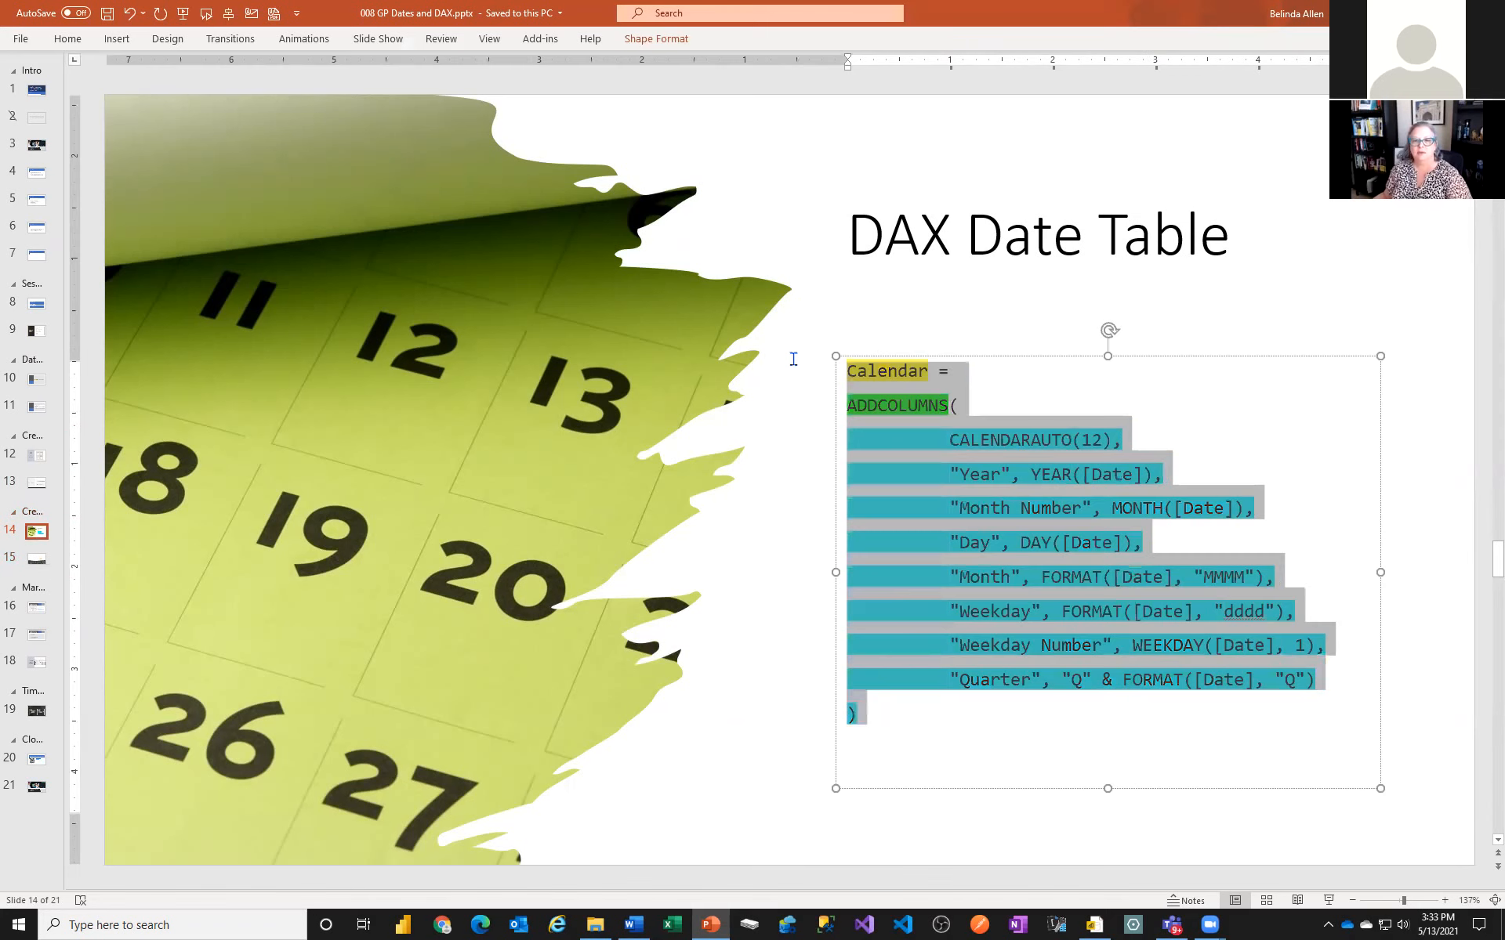
right_click(925, 477)
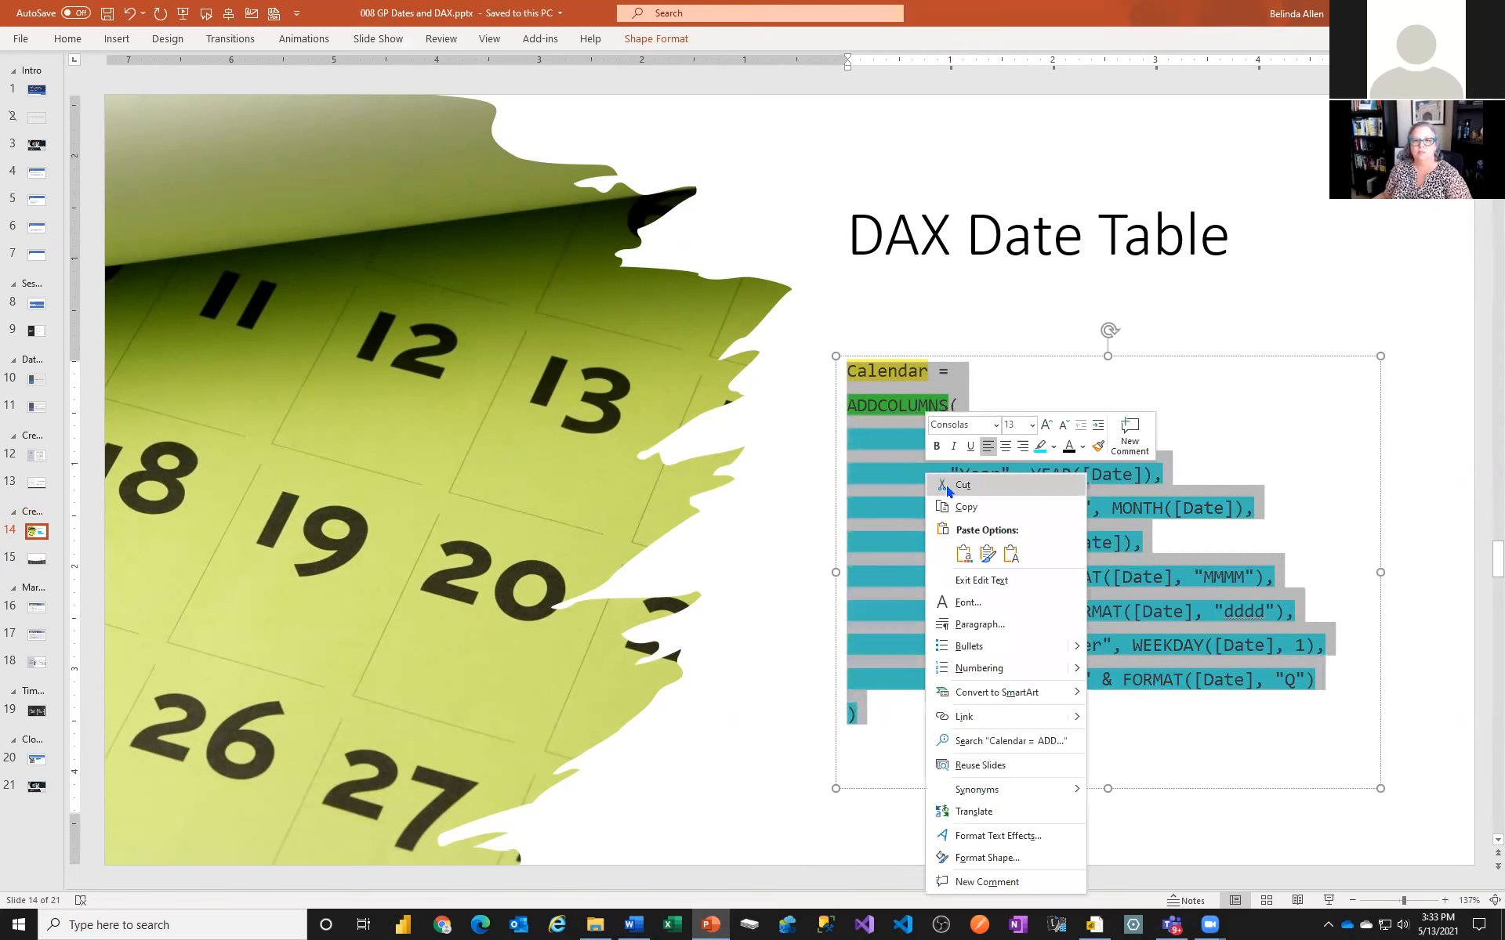
left_click(972, 505)
left_click(983, 837)
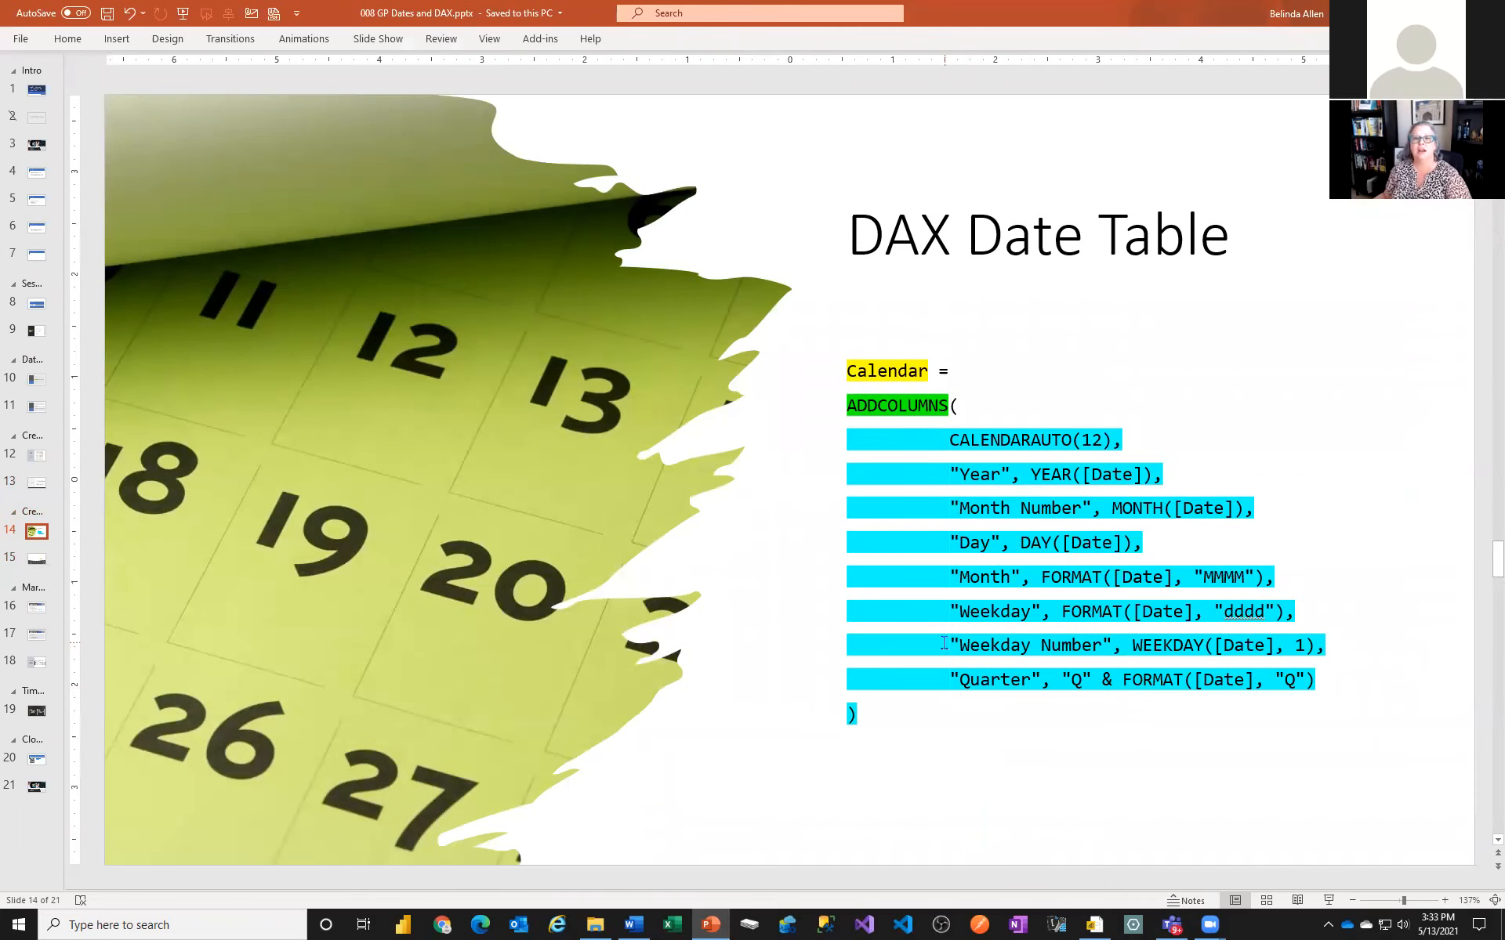
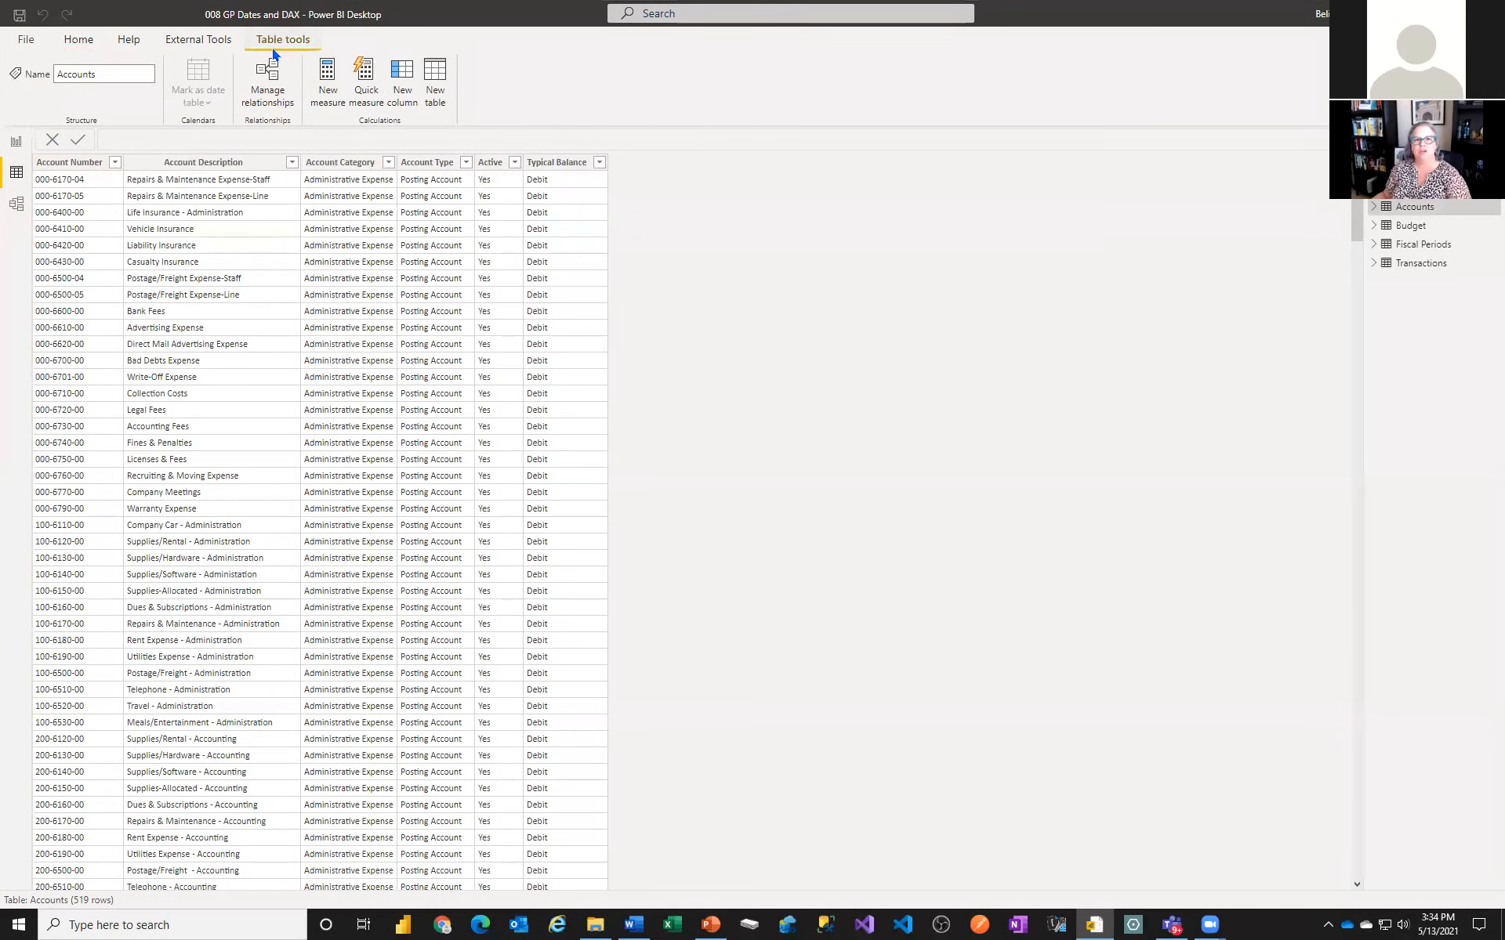
Create a calculated table with the formula Calendar = CALENDARAUTO(12)
left_click(436, 76)
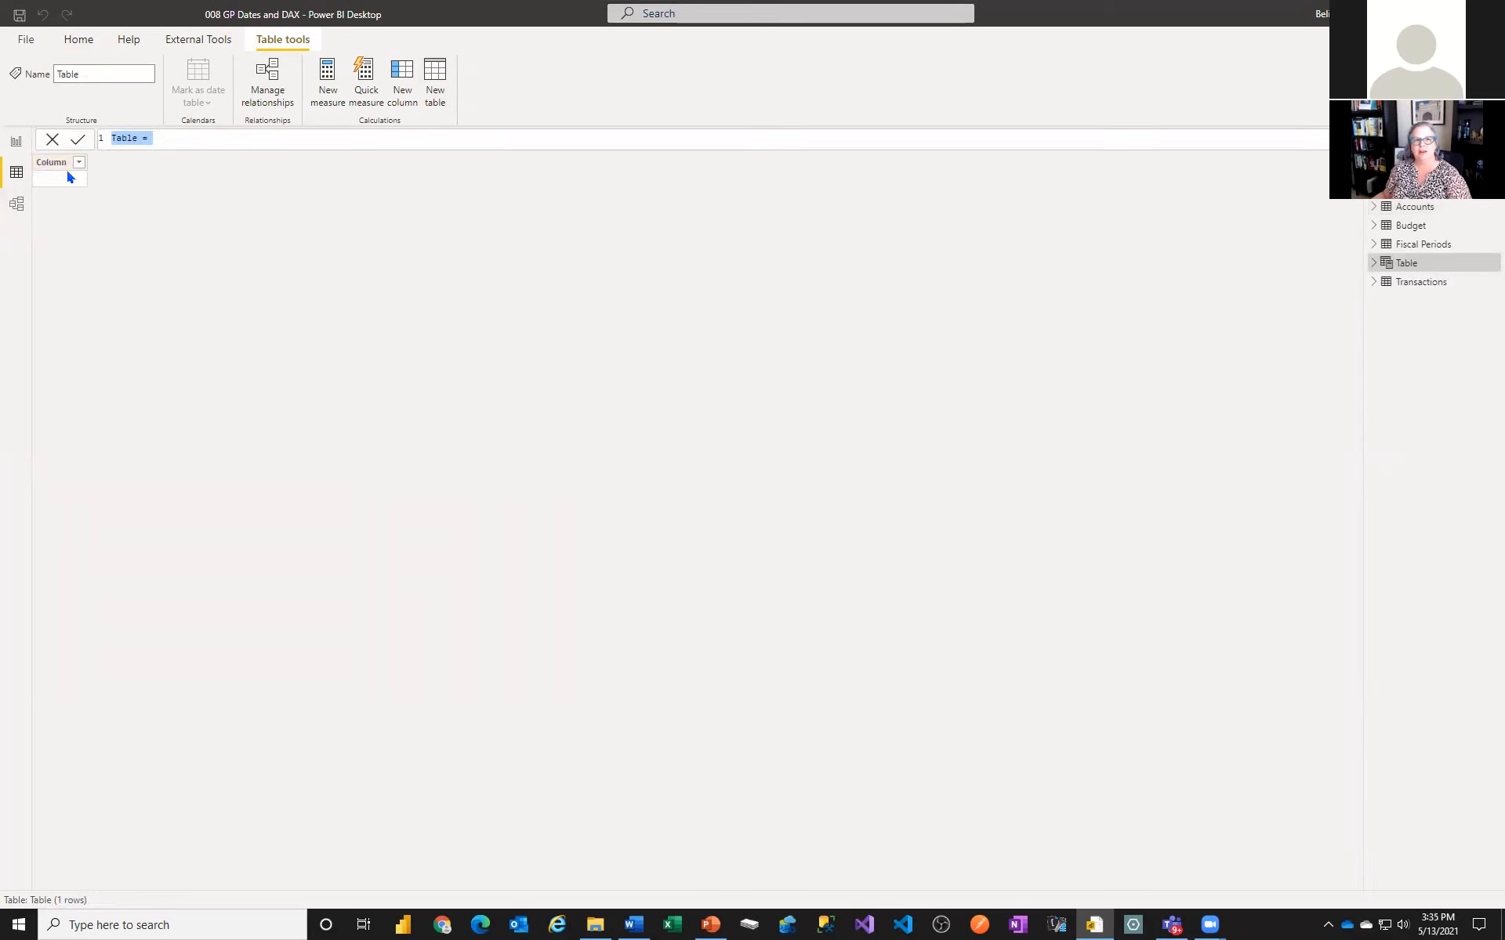
double_click(128, 138)
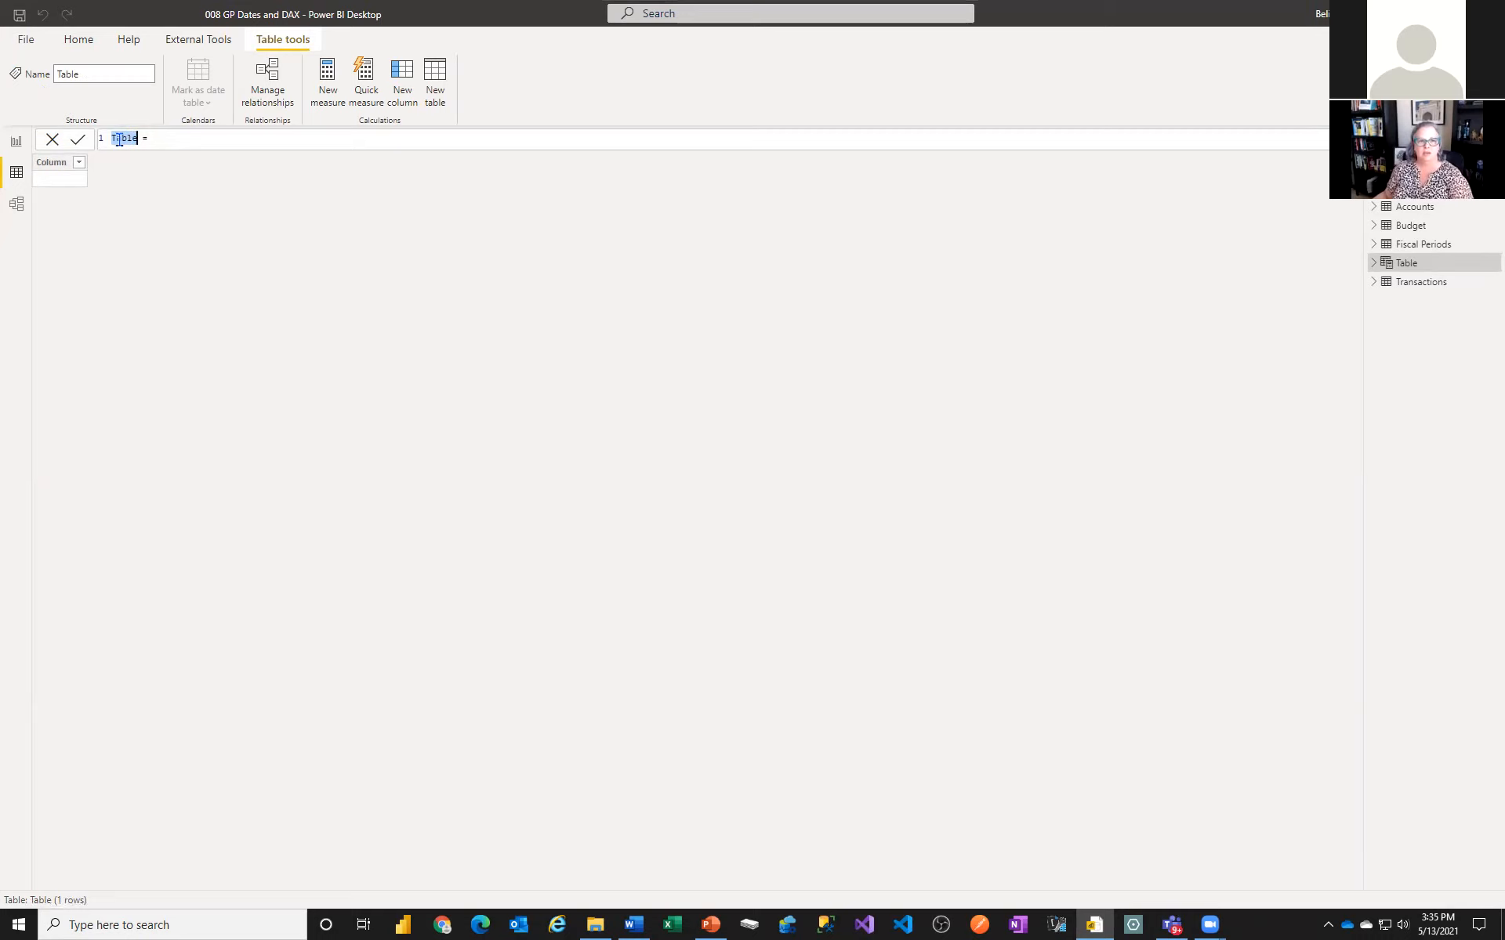
type("Calendar")
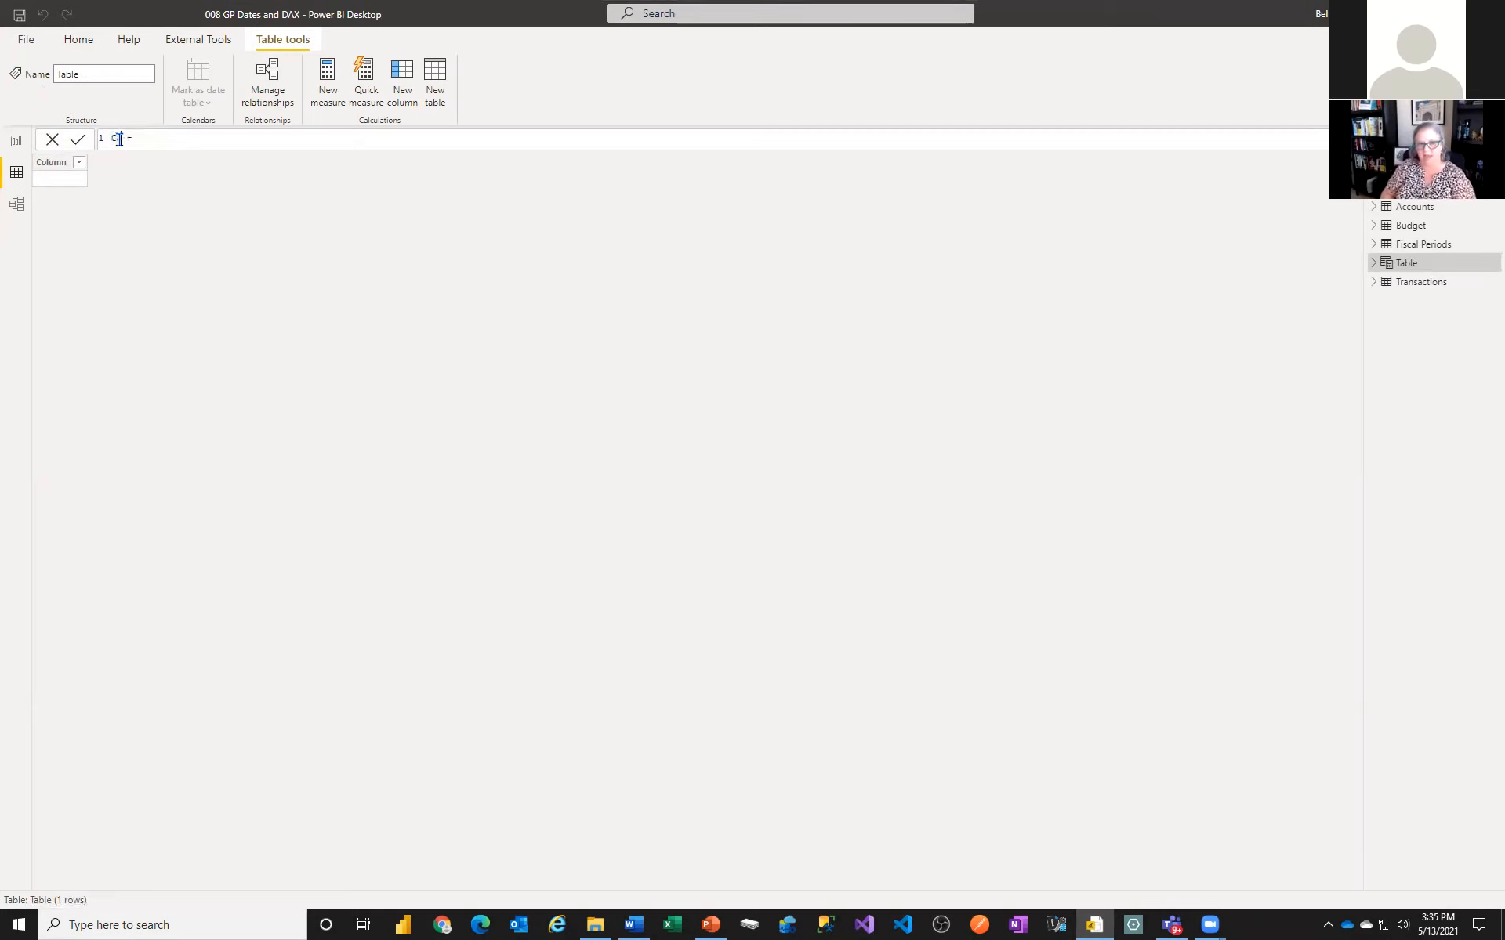
left_click(183, 141)
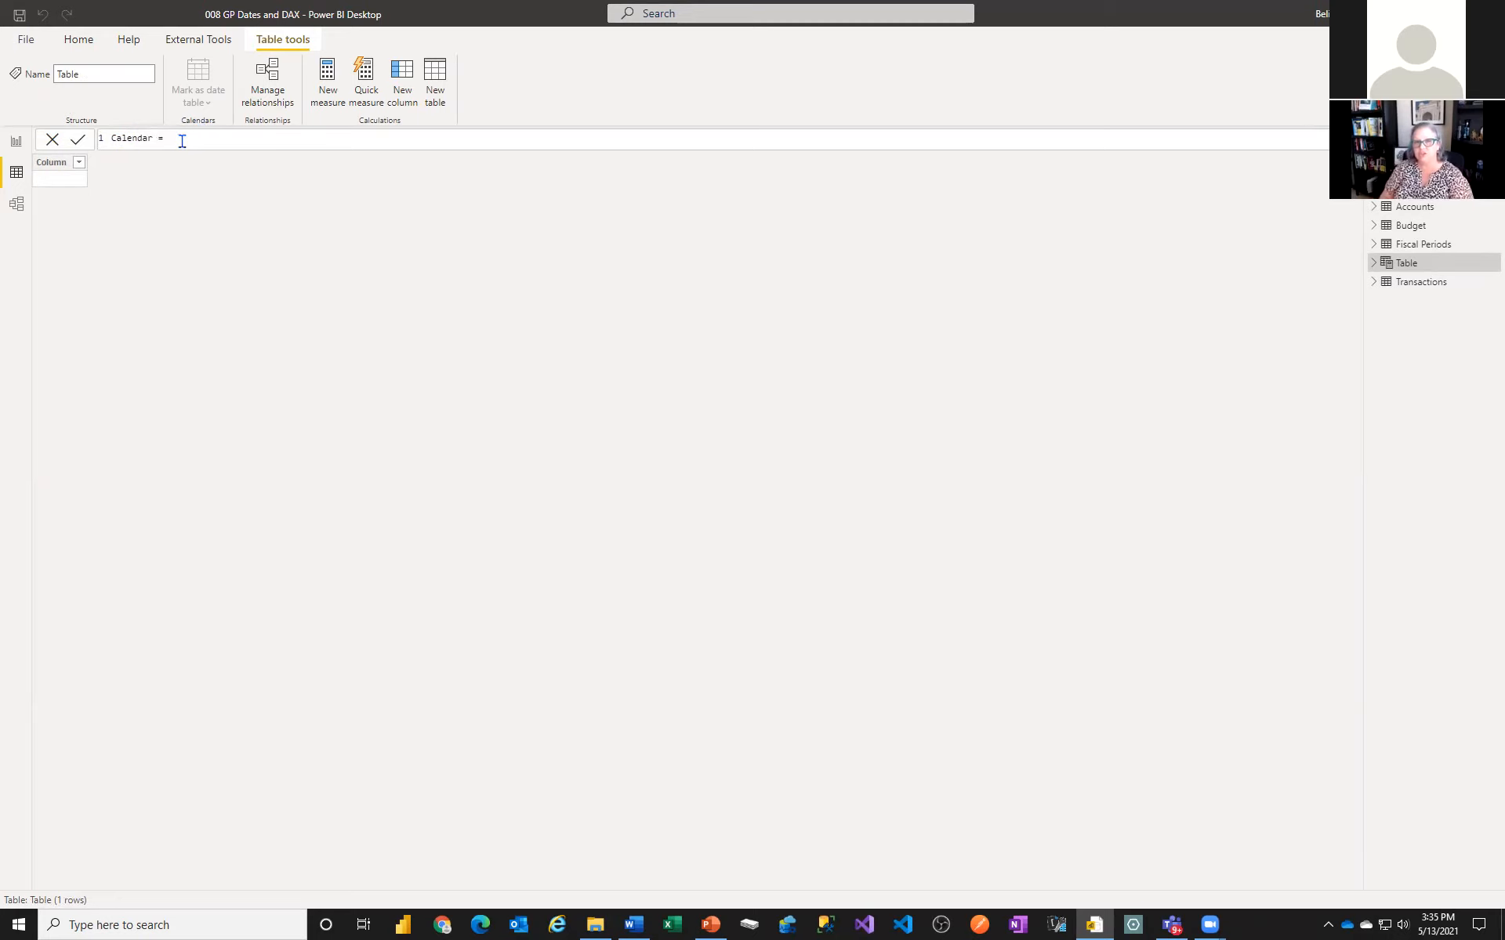
type("cale")
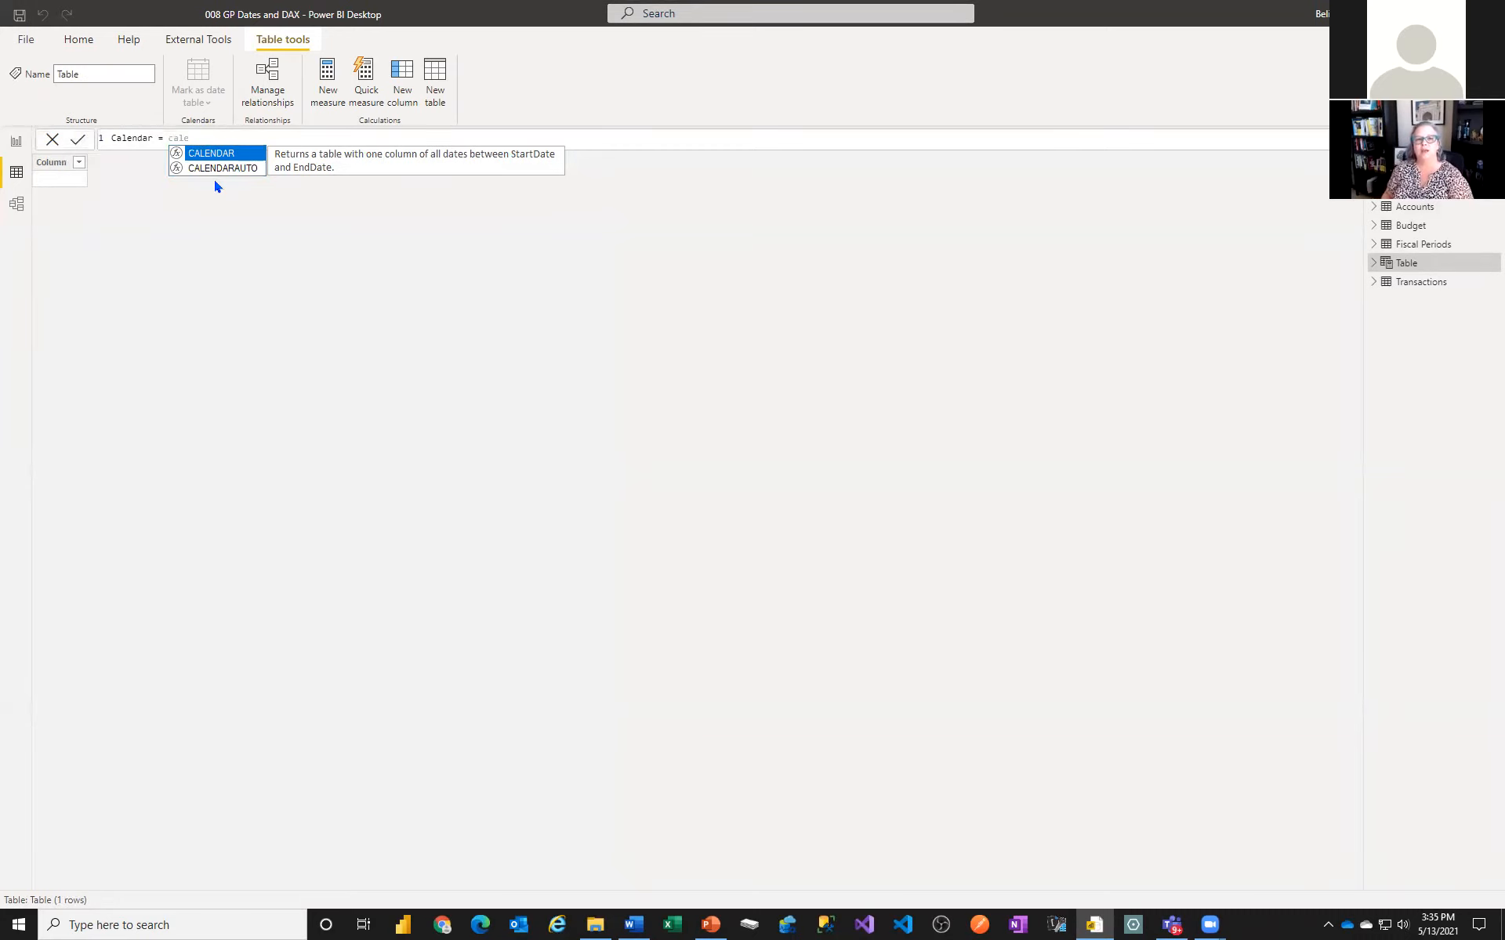
key("Down")
key("Tab")
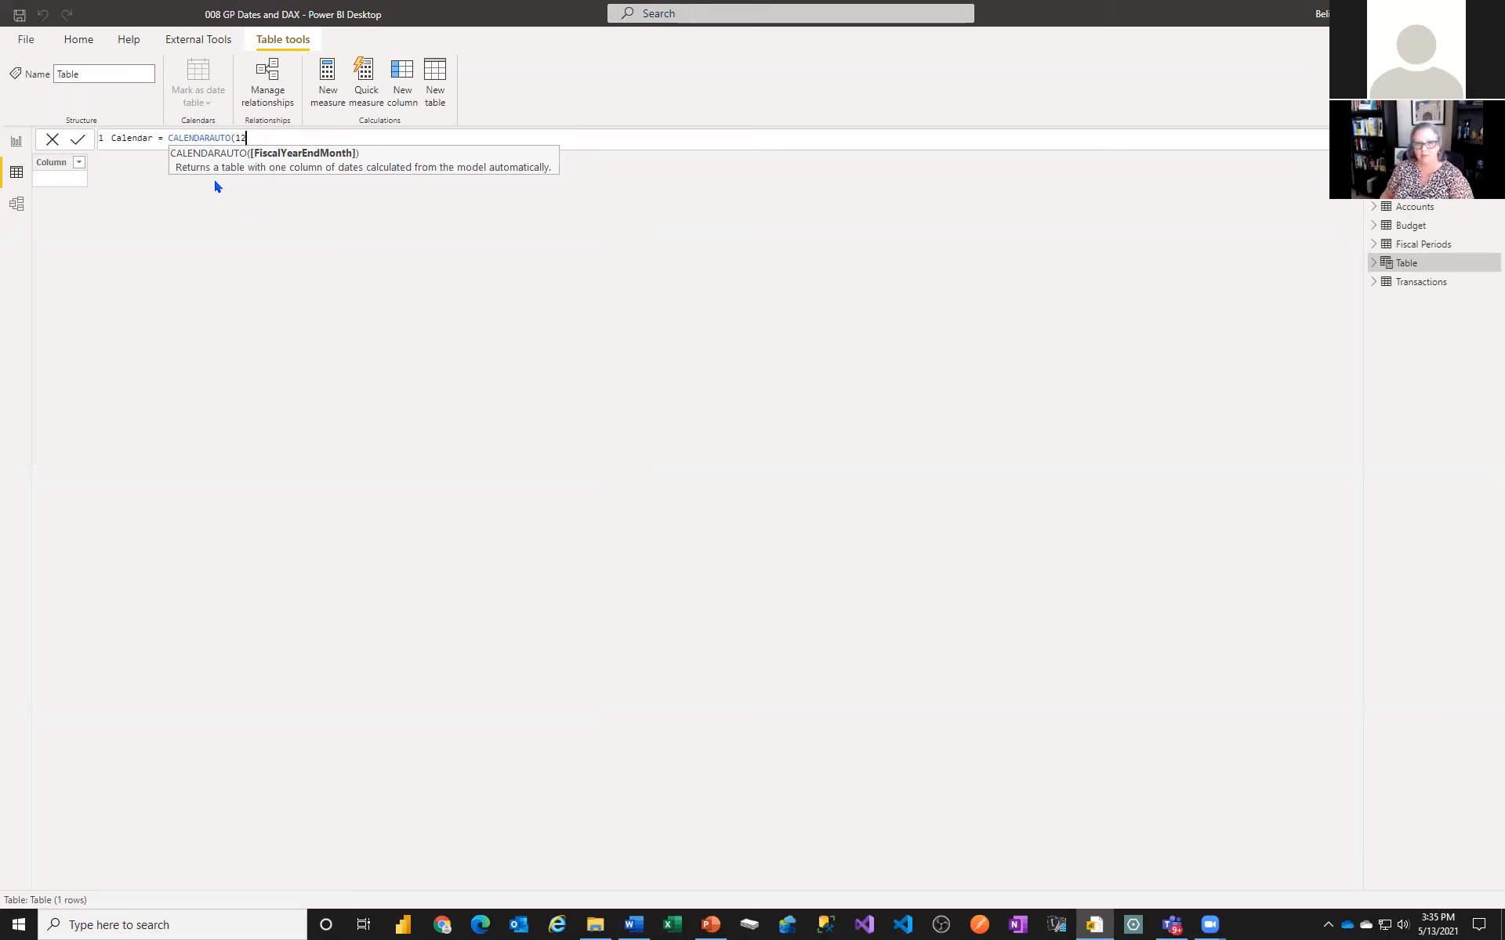
type("12)")
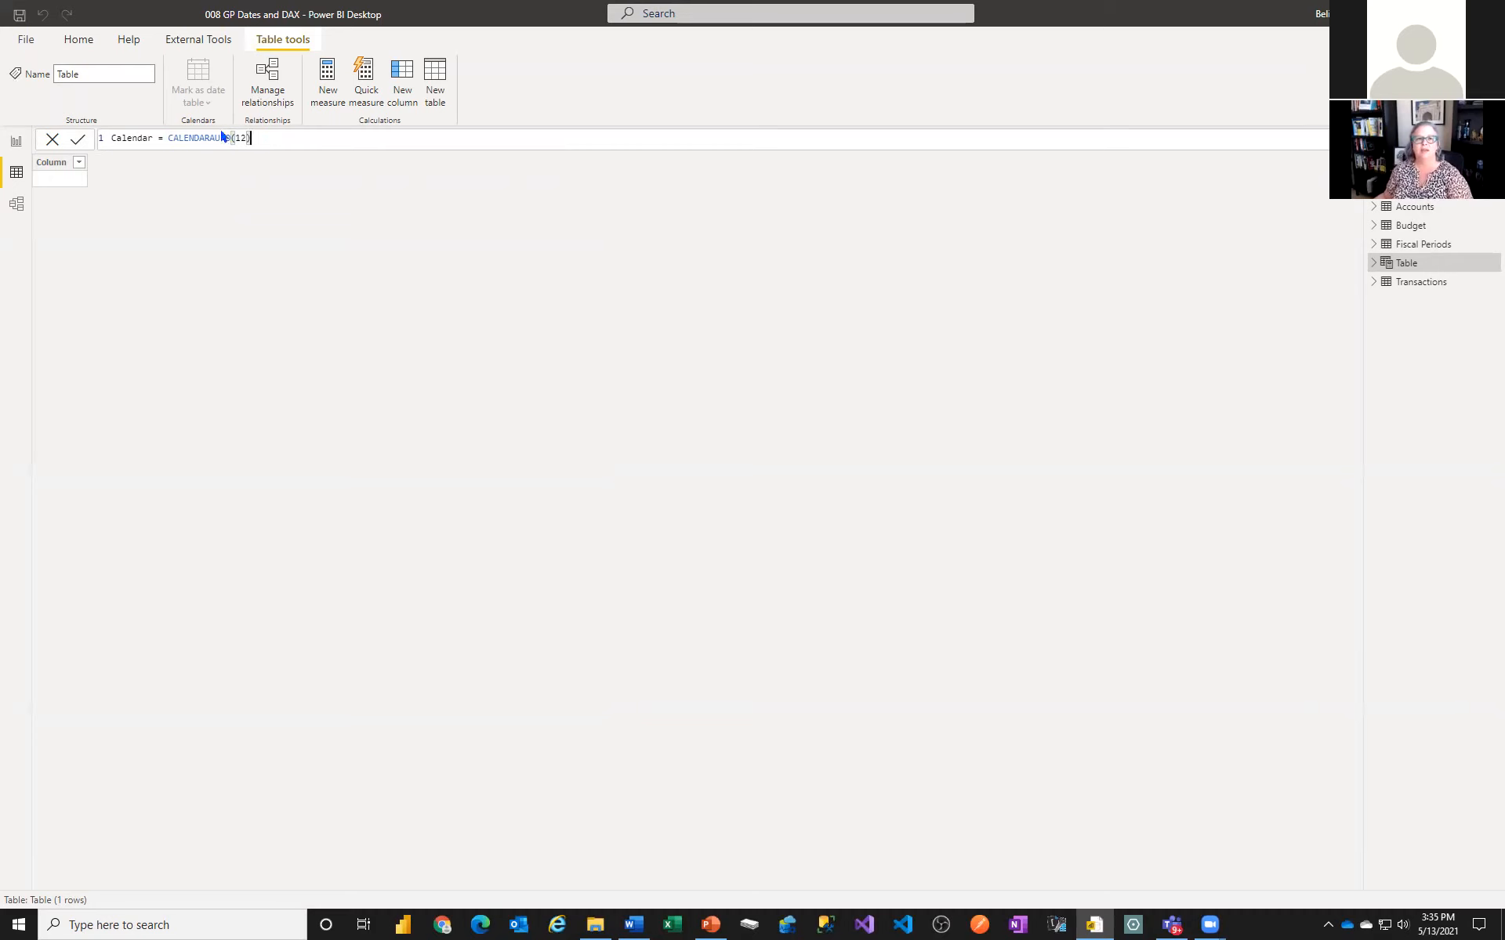
left_click(82, 140)
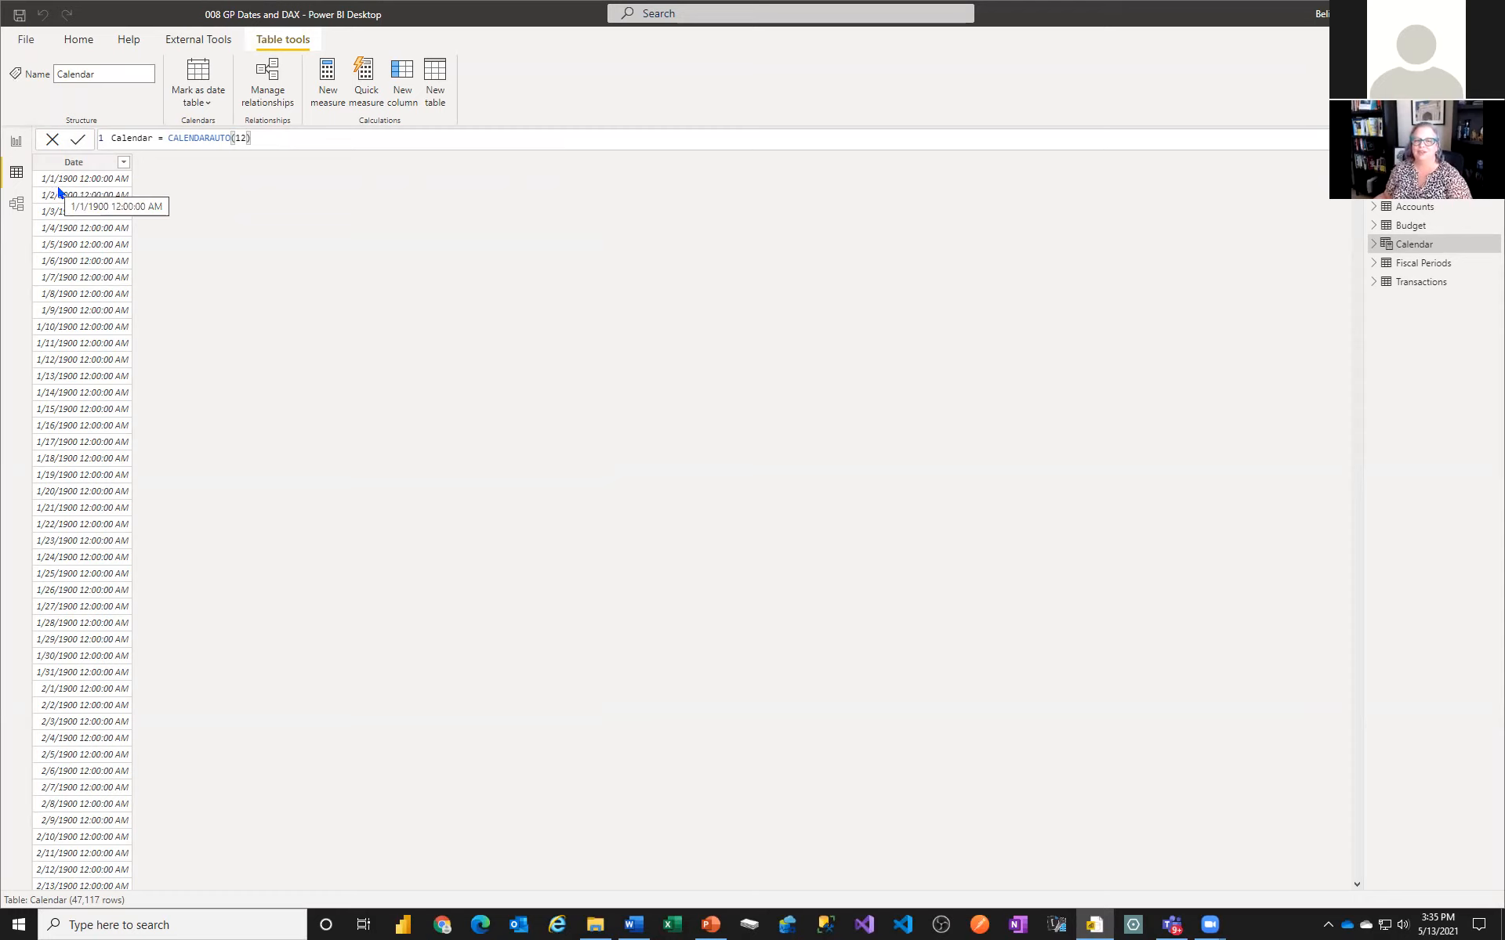
Review the Calendar table's dates, then open the Transactions query in the Power Query Editor and locate its Originating Posted Date column
scroll(91, 376, "down", 7)
scroll(77, 406, "down", 20)
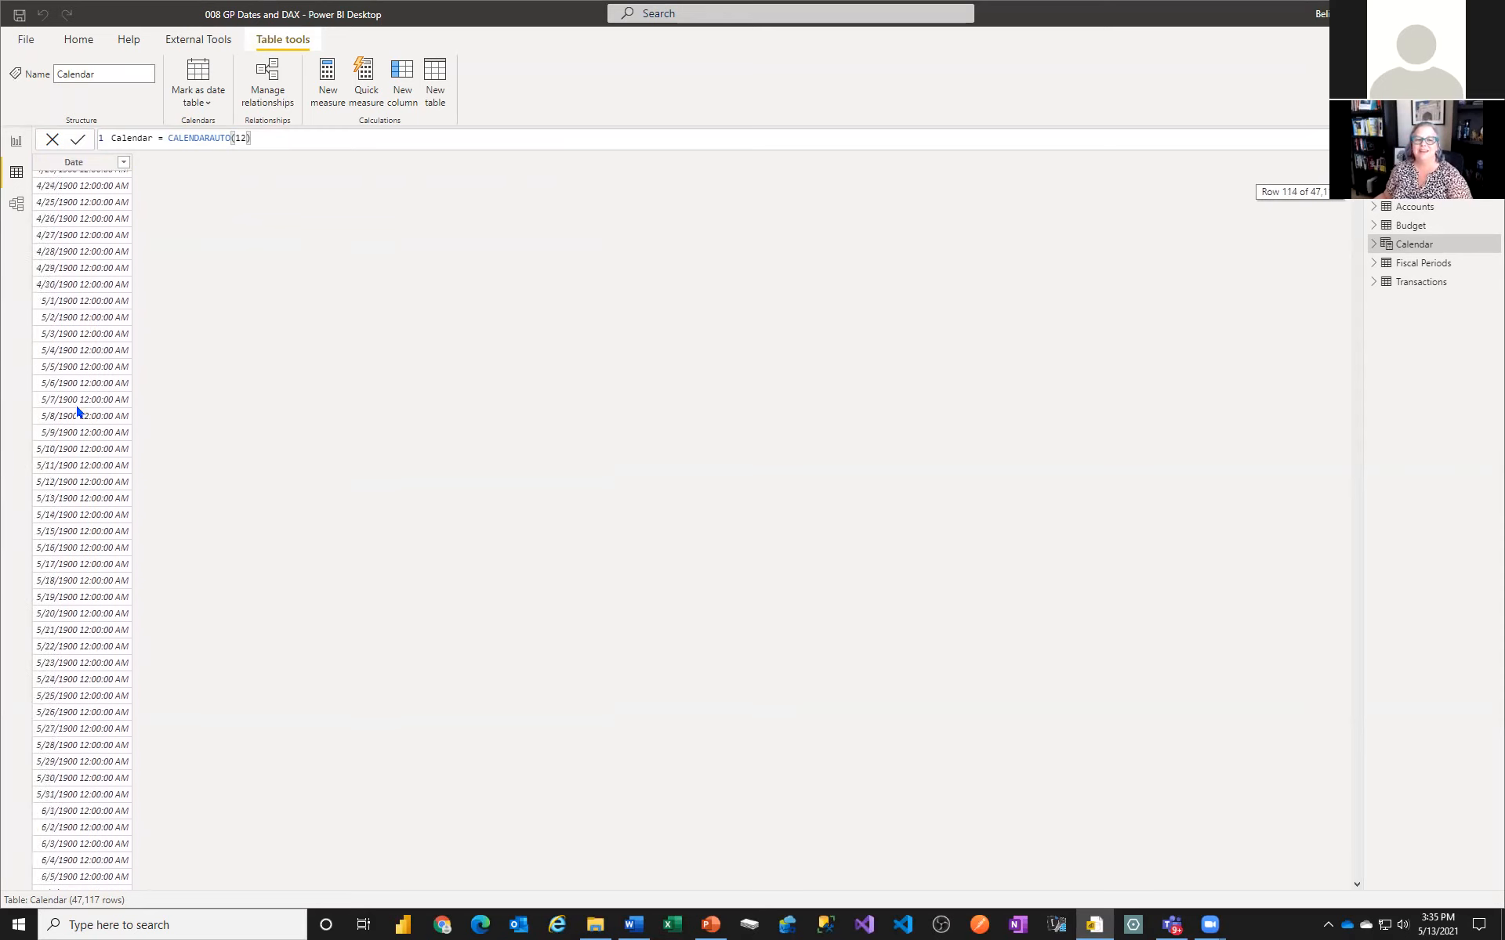
scroll(77, 406, "down", 10)
scroll(87, 382, "up", 20)
scroll(85, 378, "up", 13)
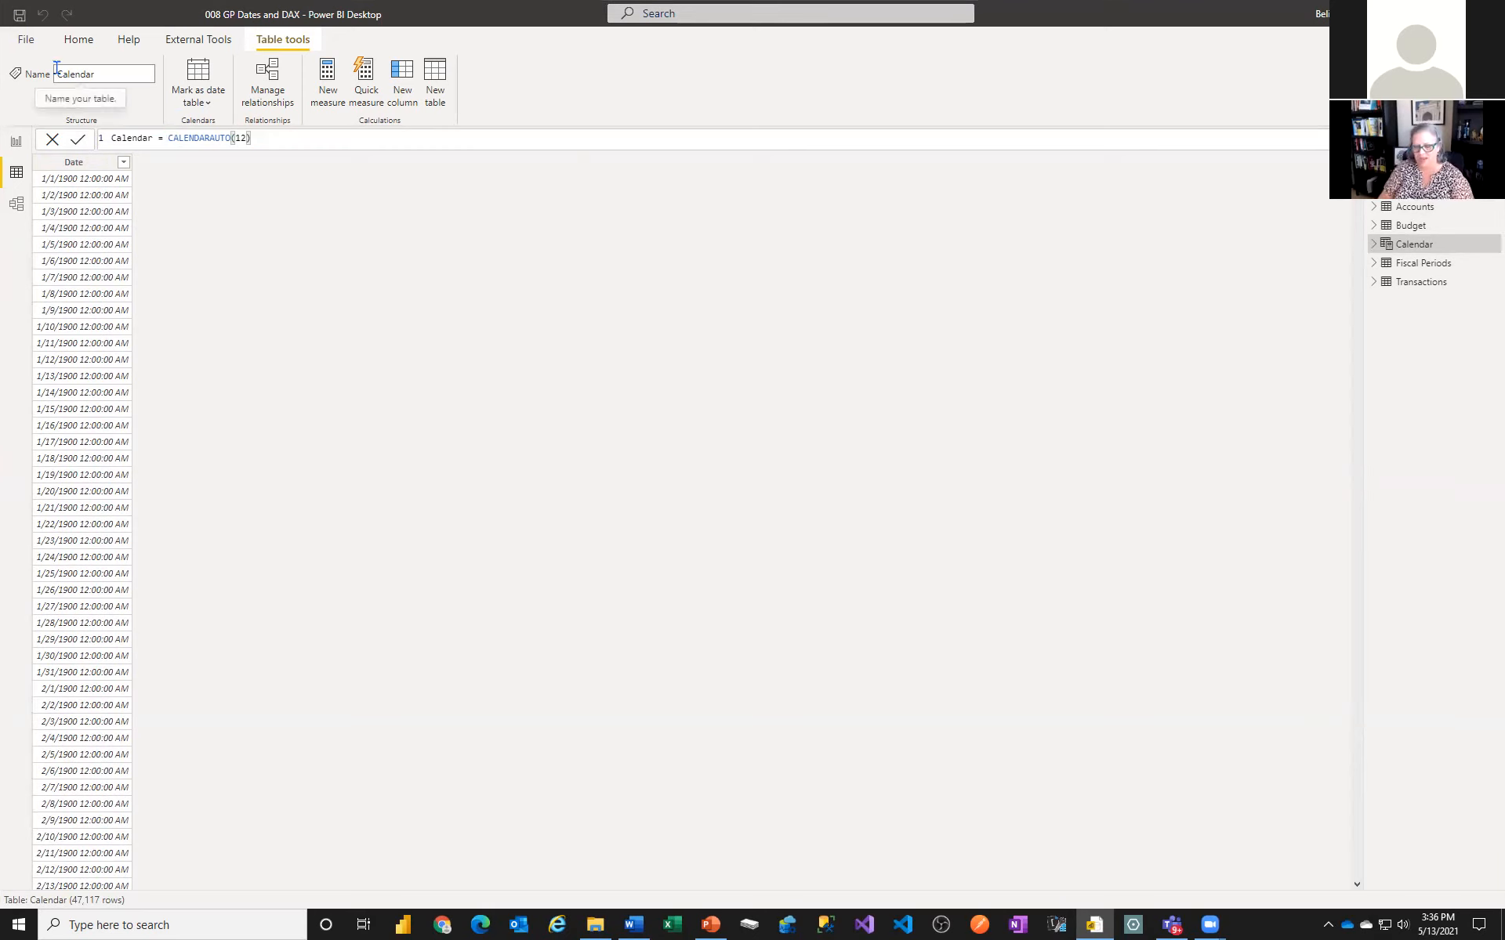
left_click(87, 41)
left_click(390, 69)
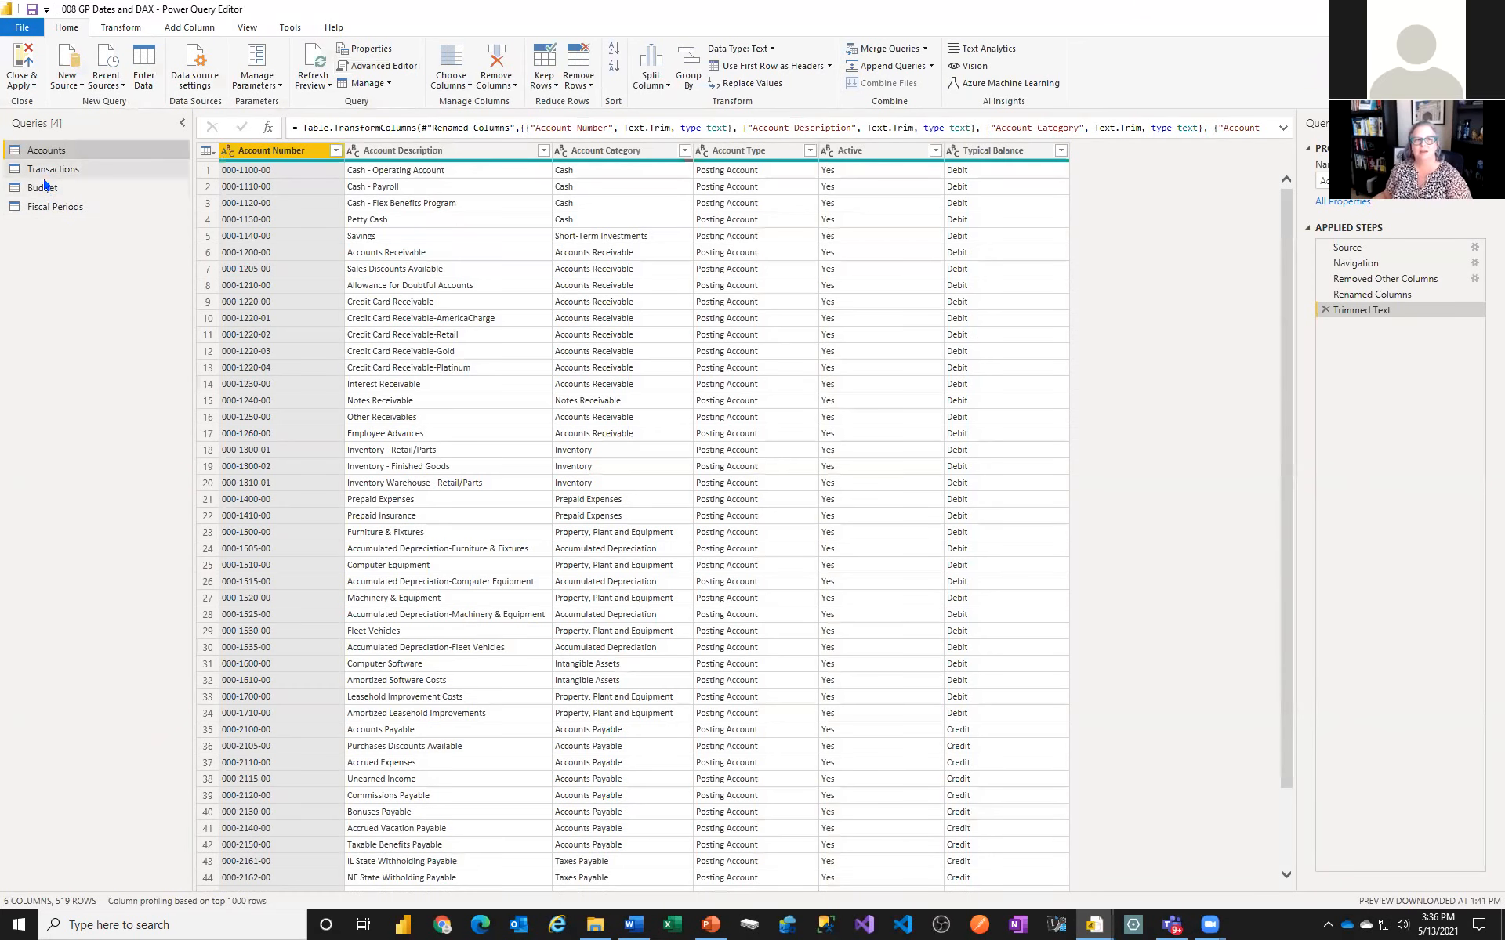
left_click(44, 168)
left_click_drag(923, 886, 1105, 885)
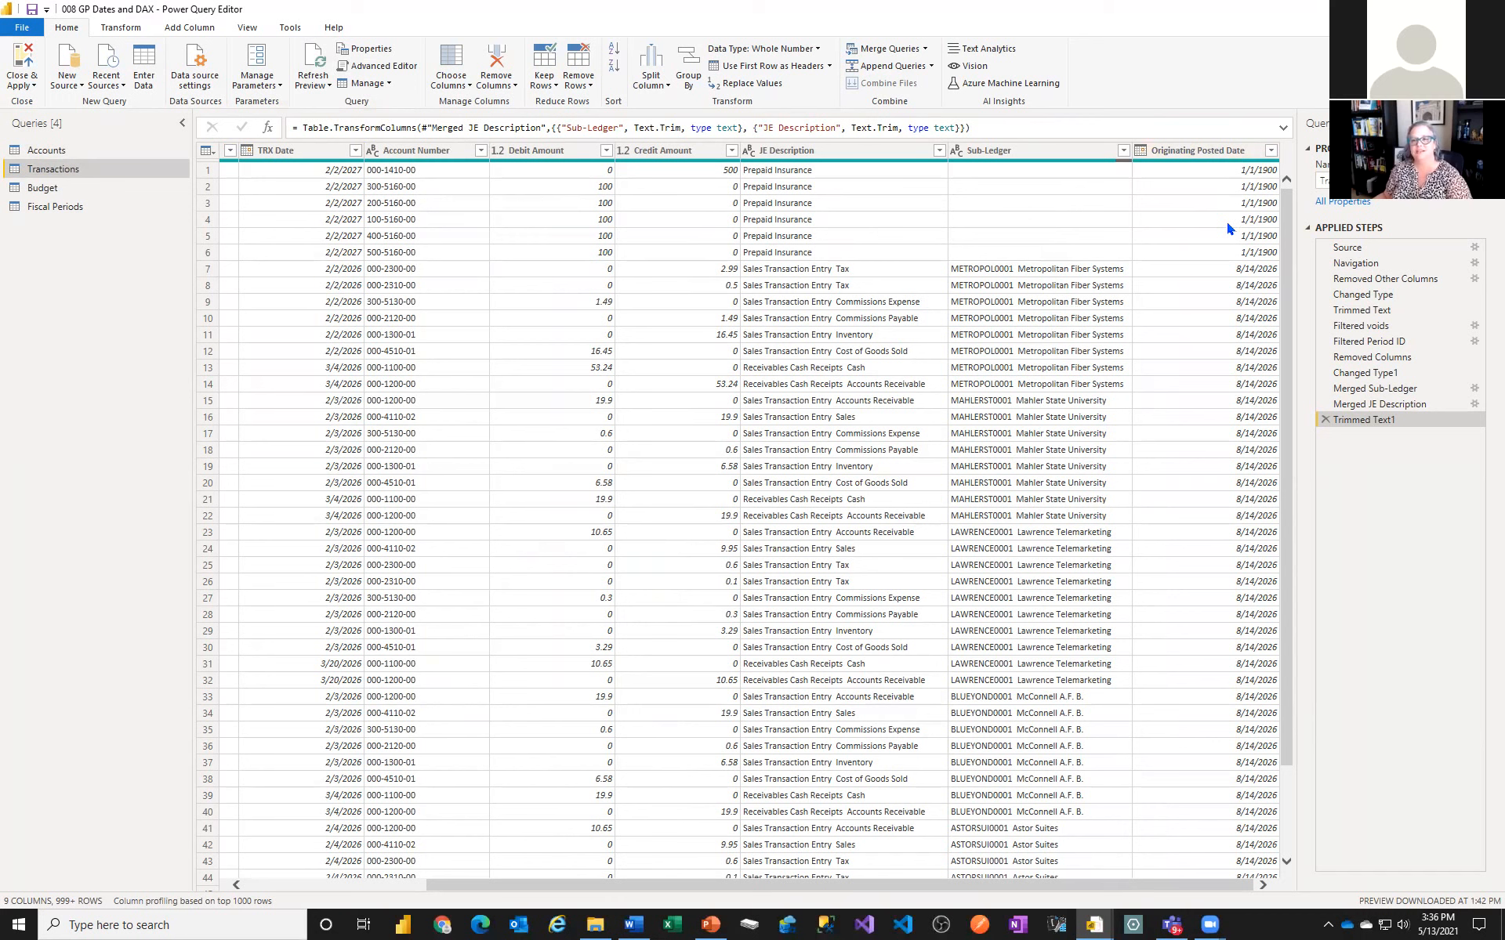
Replace 1/1/1900 with null in the Transactions query's Originating Posted Date column, and close the query editor applying the change
left_click(1205, 150)
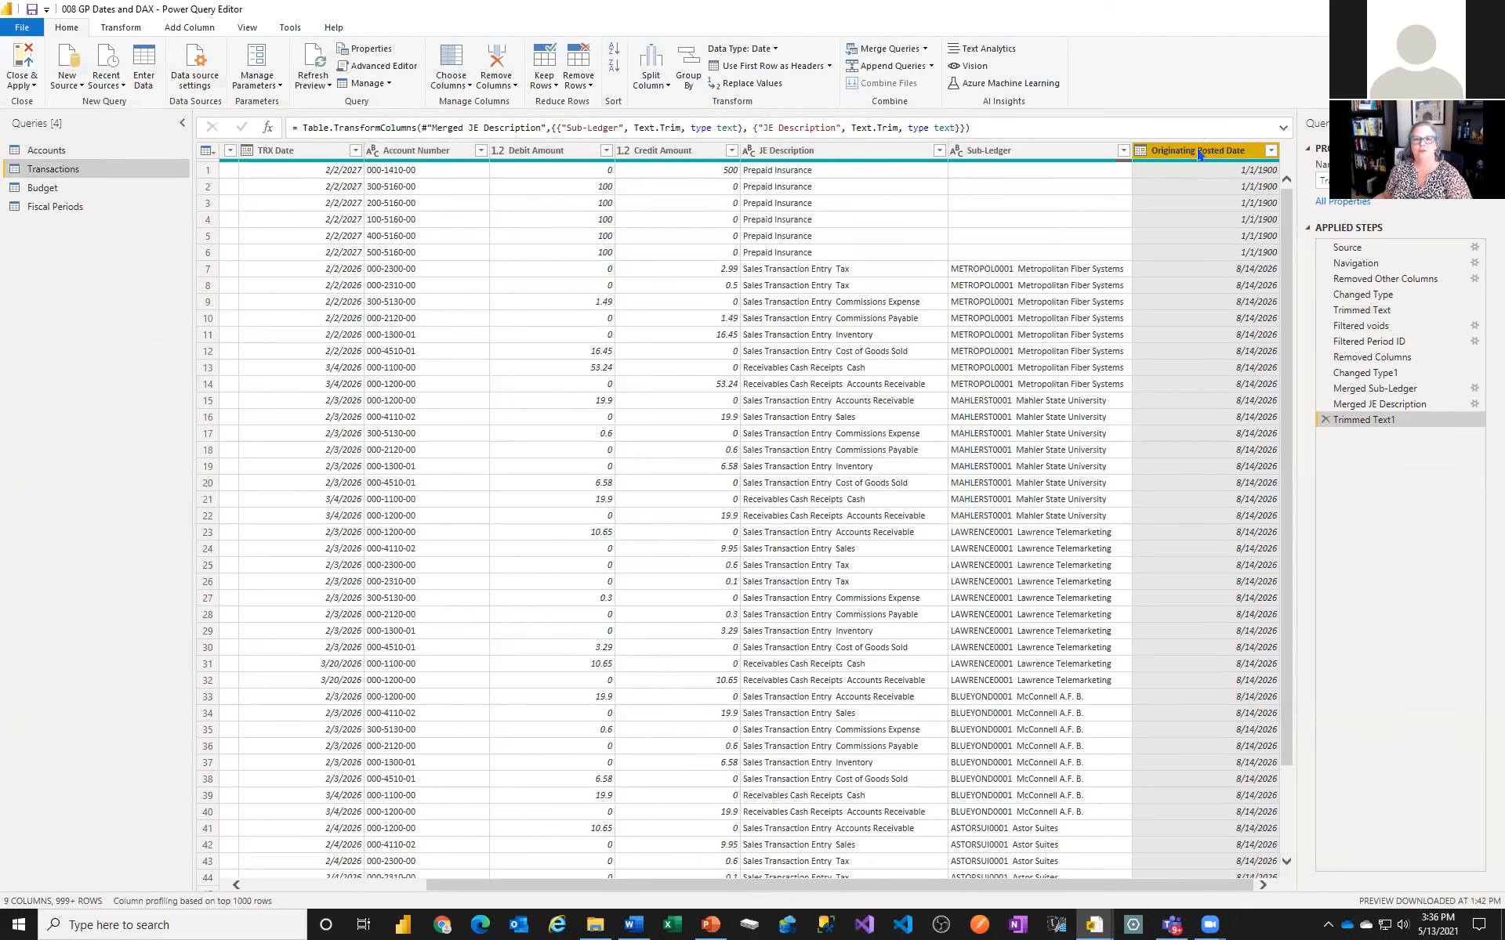
left_click(116, 29)
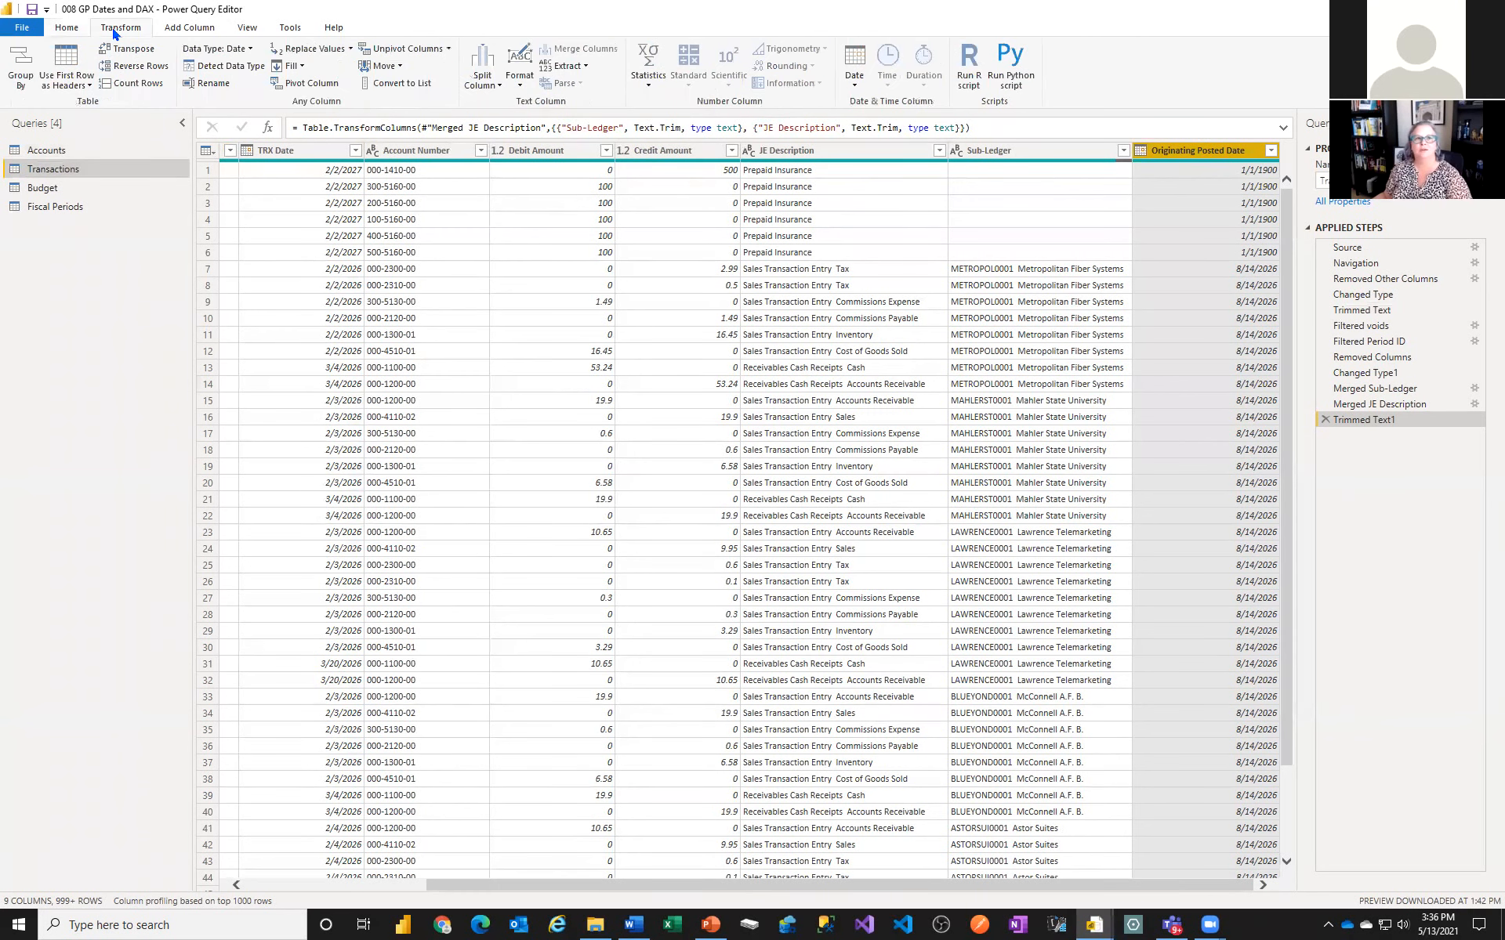
left_click(311, 50)
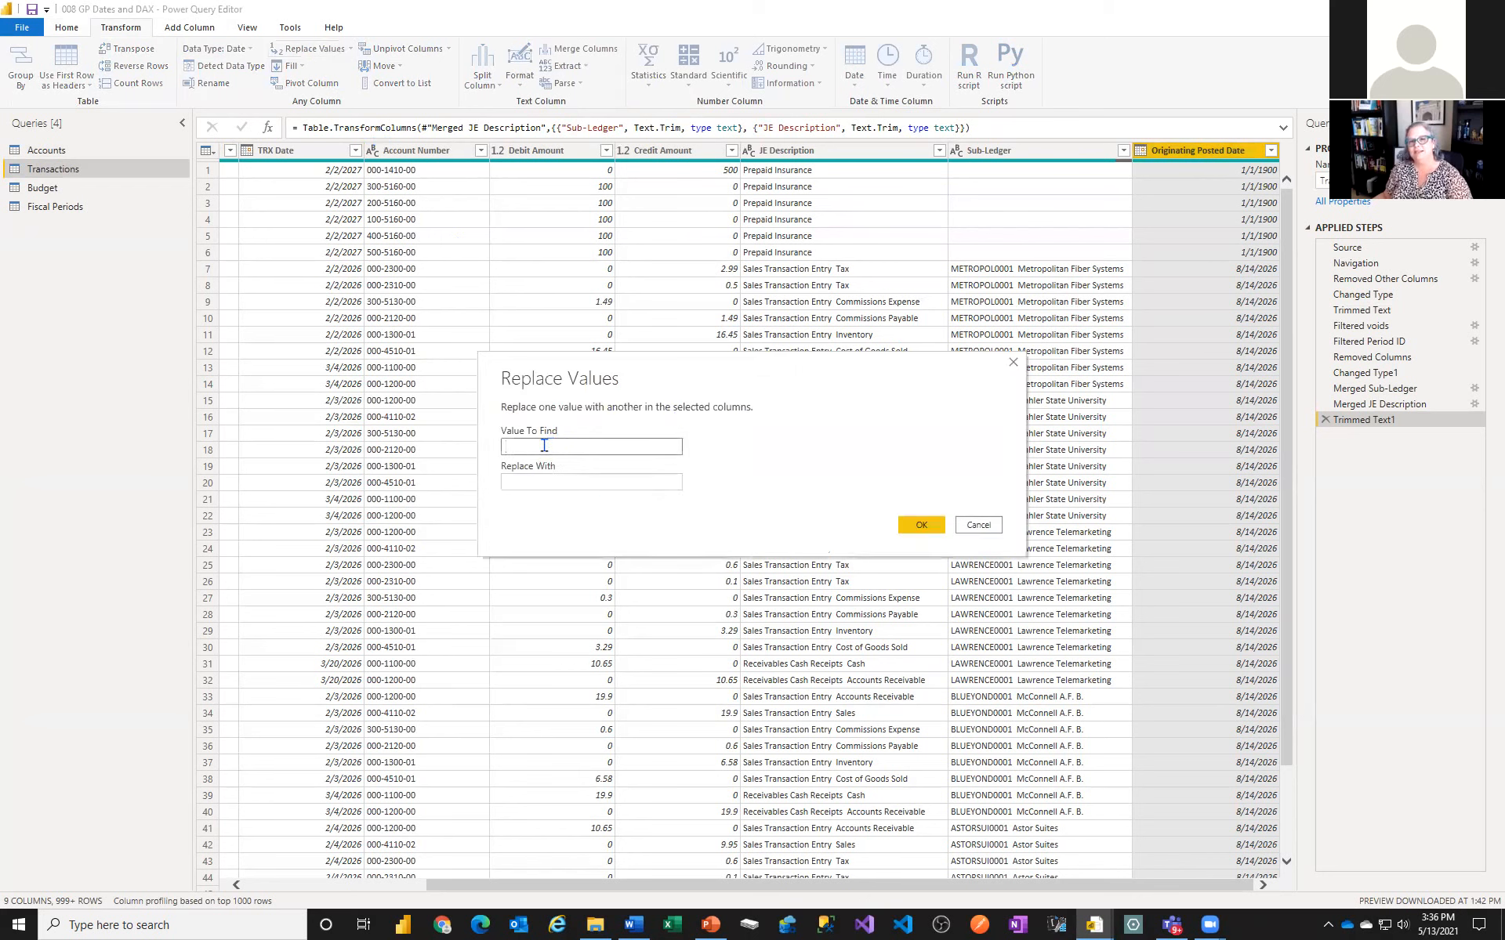
type("1/1")
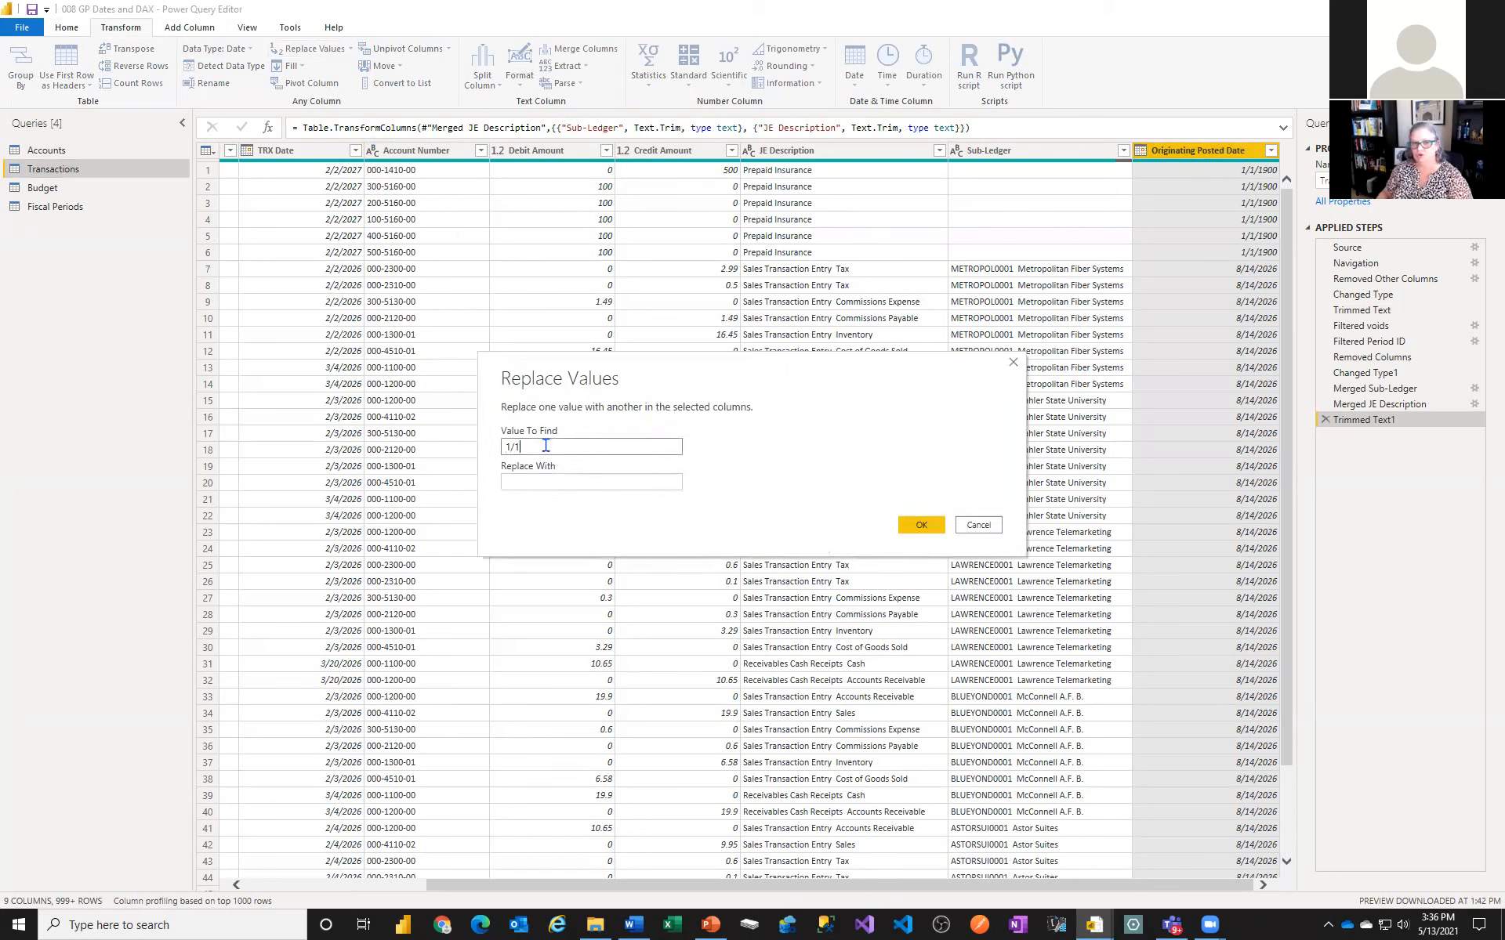
type("/1900")
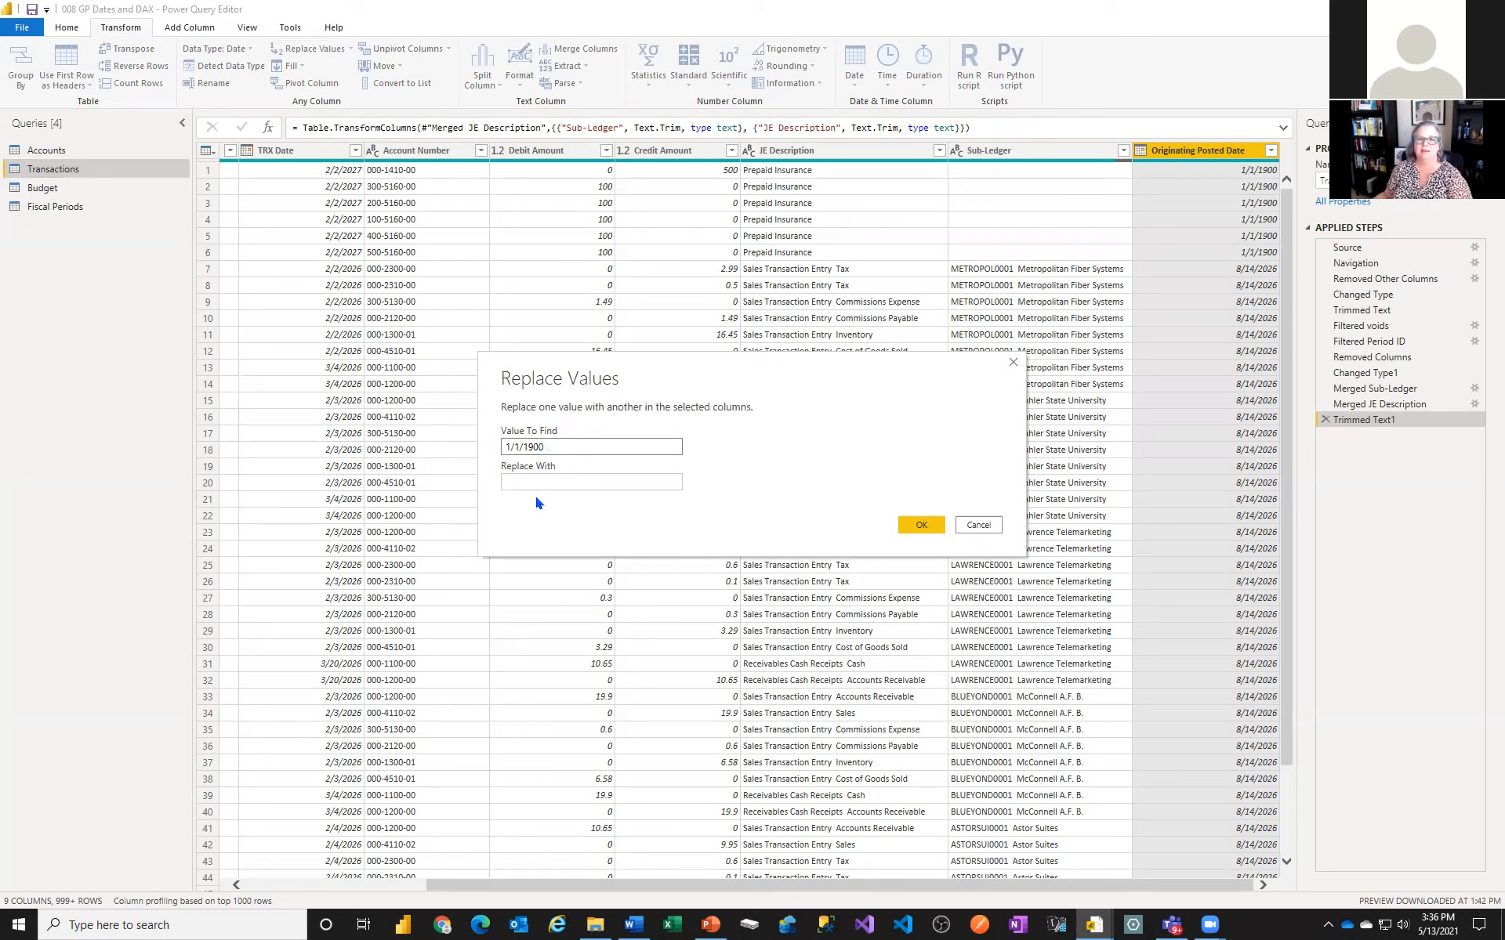
left_click(524, 482)
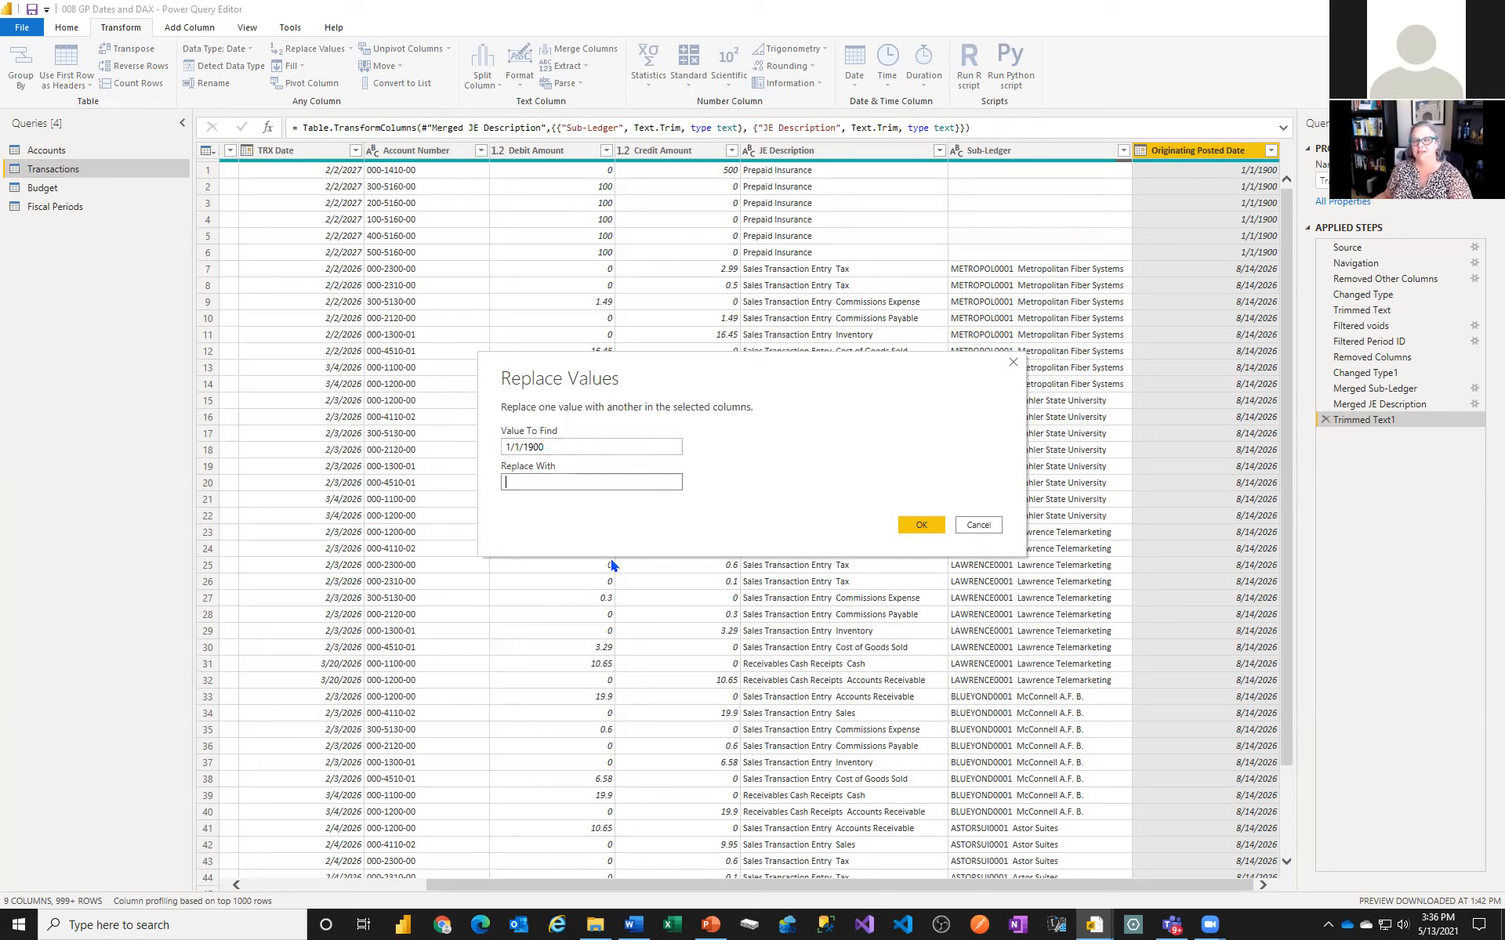
type("null")
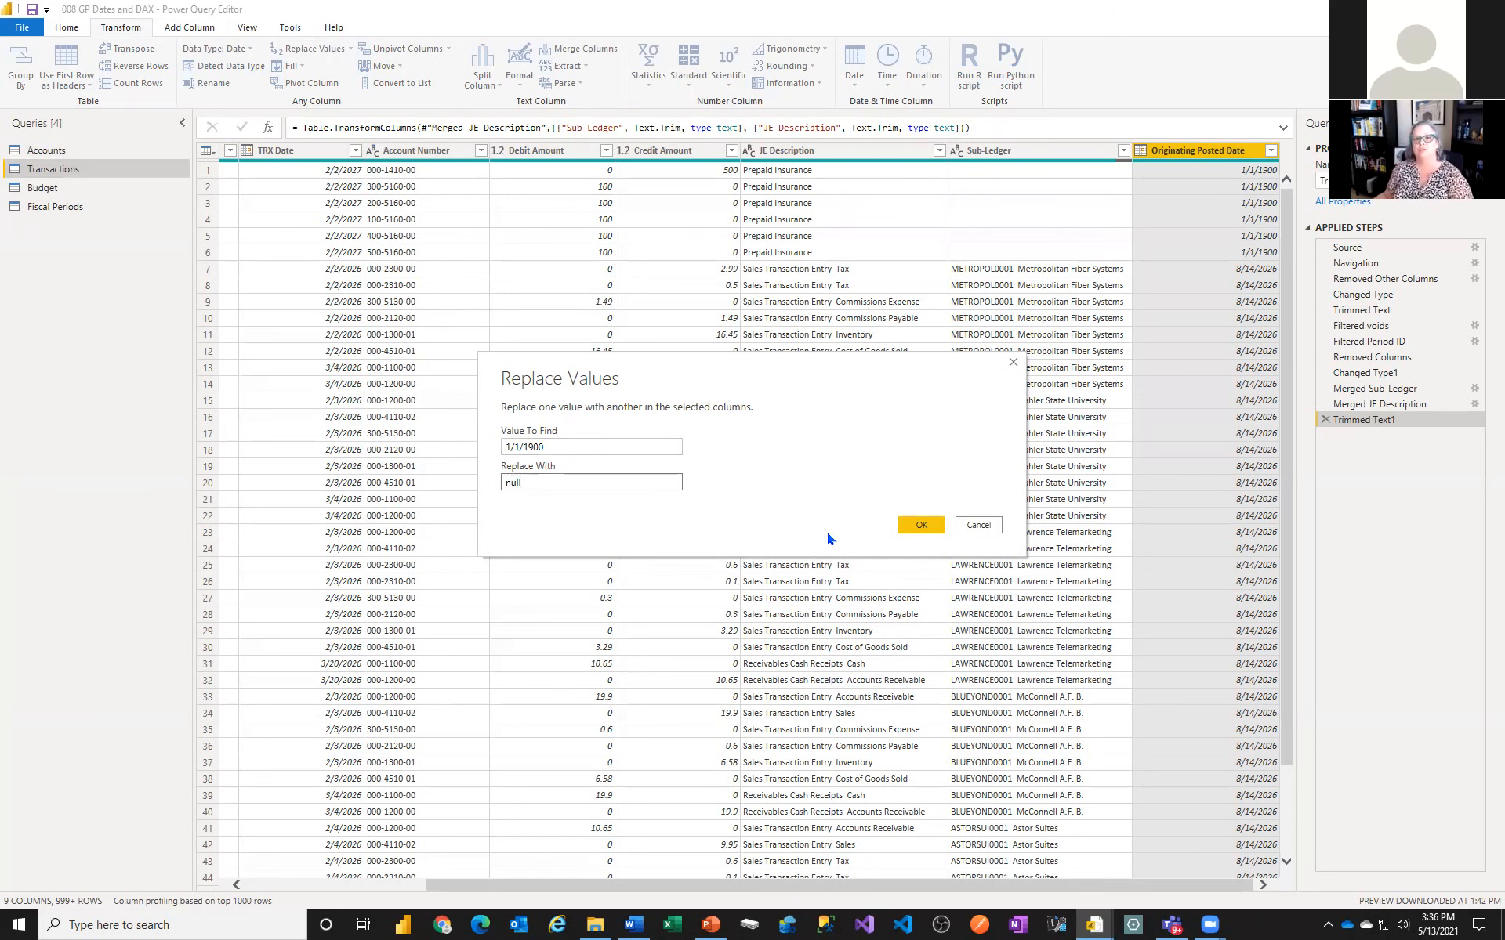
left_click(916, 523)
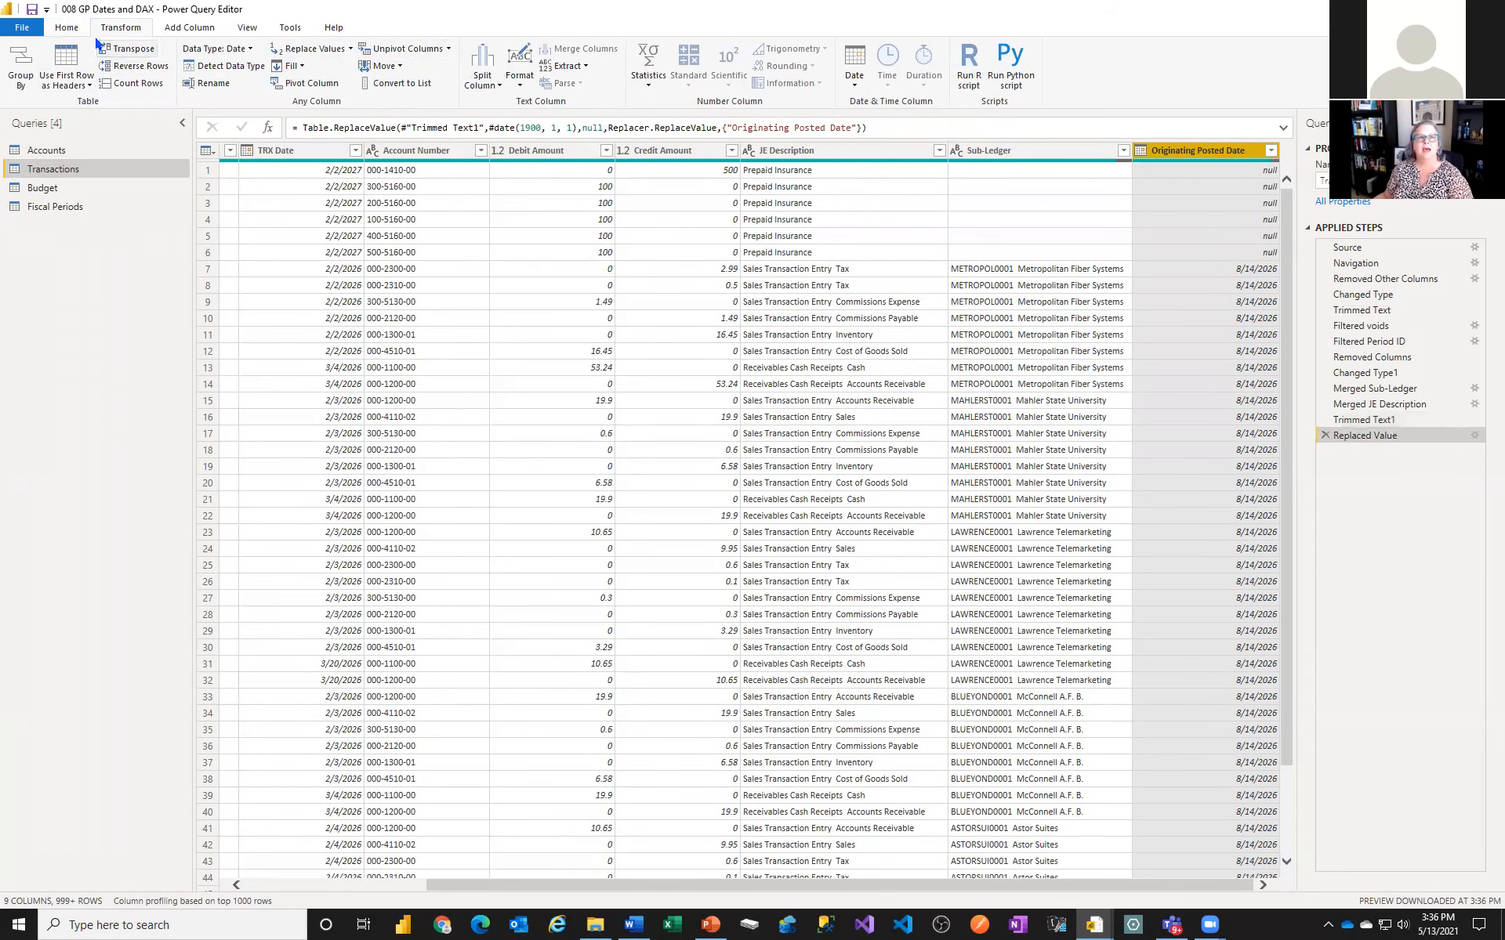
left_click(69, 29)
left_click(33, 51)
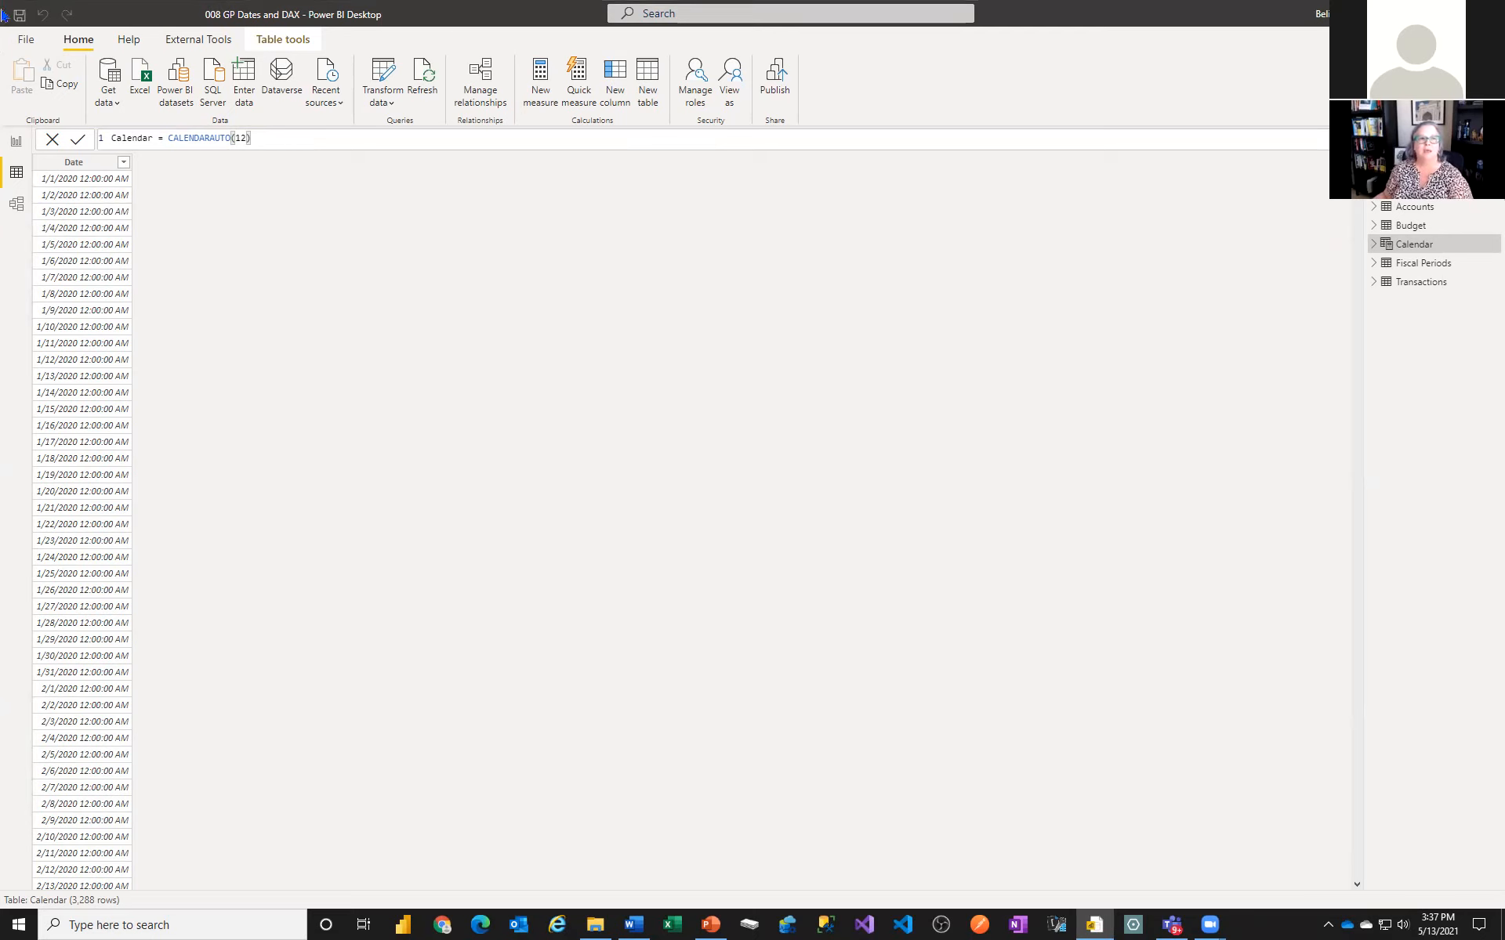
Rewrite the Calendar table formula to begin with ADDCOLUMNS( and, on a second line, CALENDARAUTO(12), as its table argument
left_click_drag(251, 138, 171, 138)
key("BackSpace")
key("BackSpace")
type("ADDCOLUMNS(")
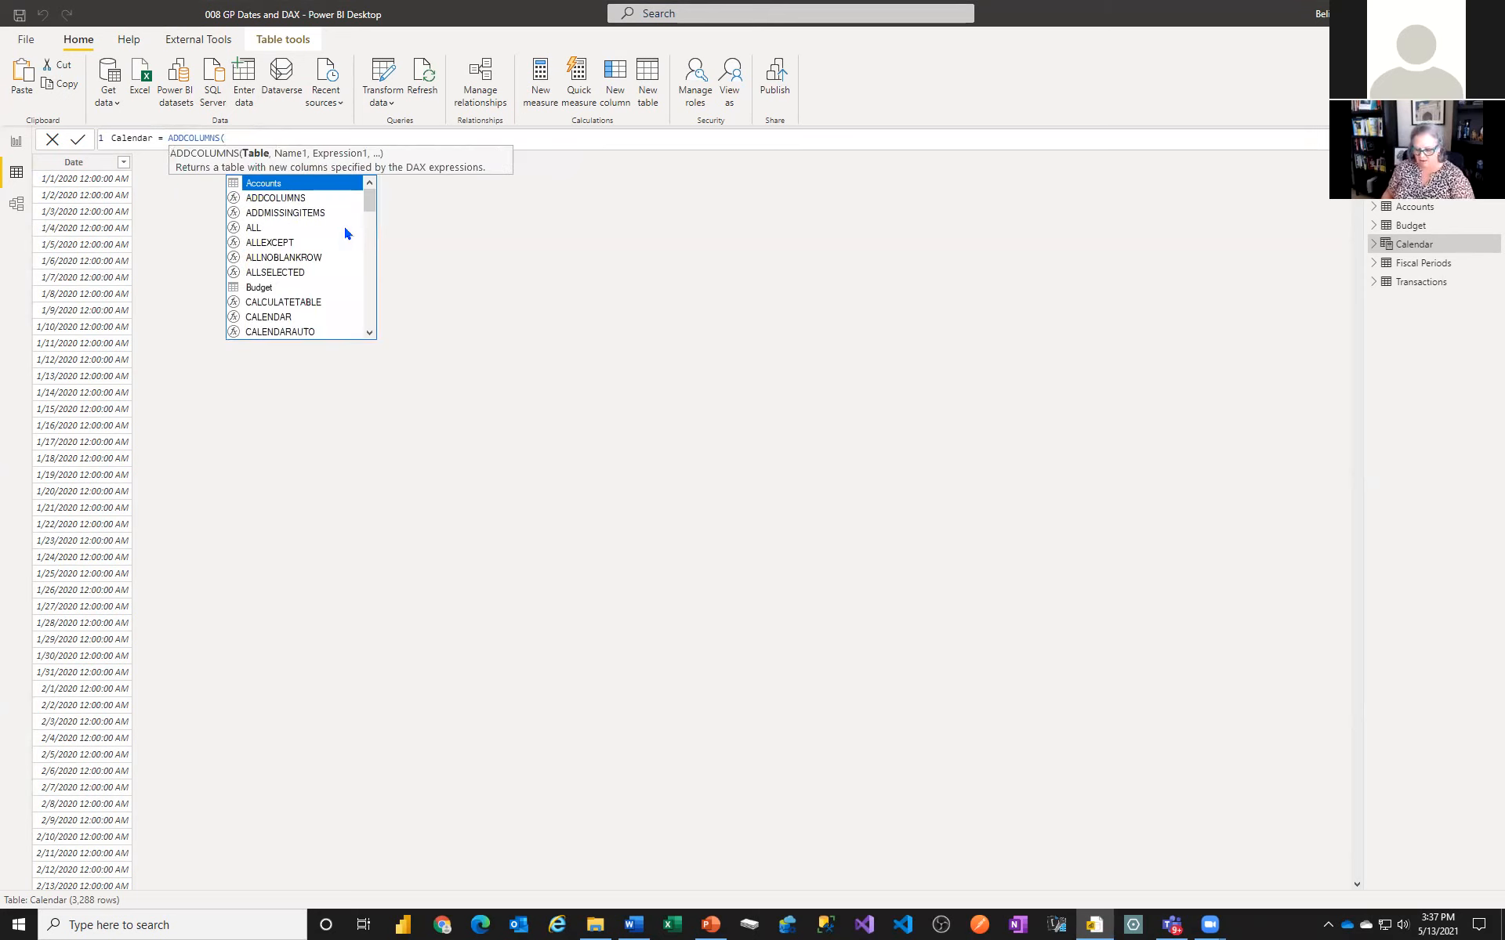
key("shift+Return")
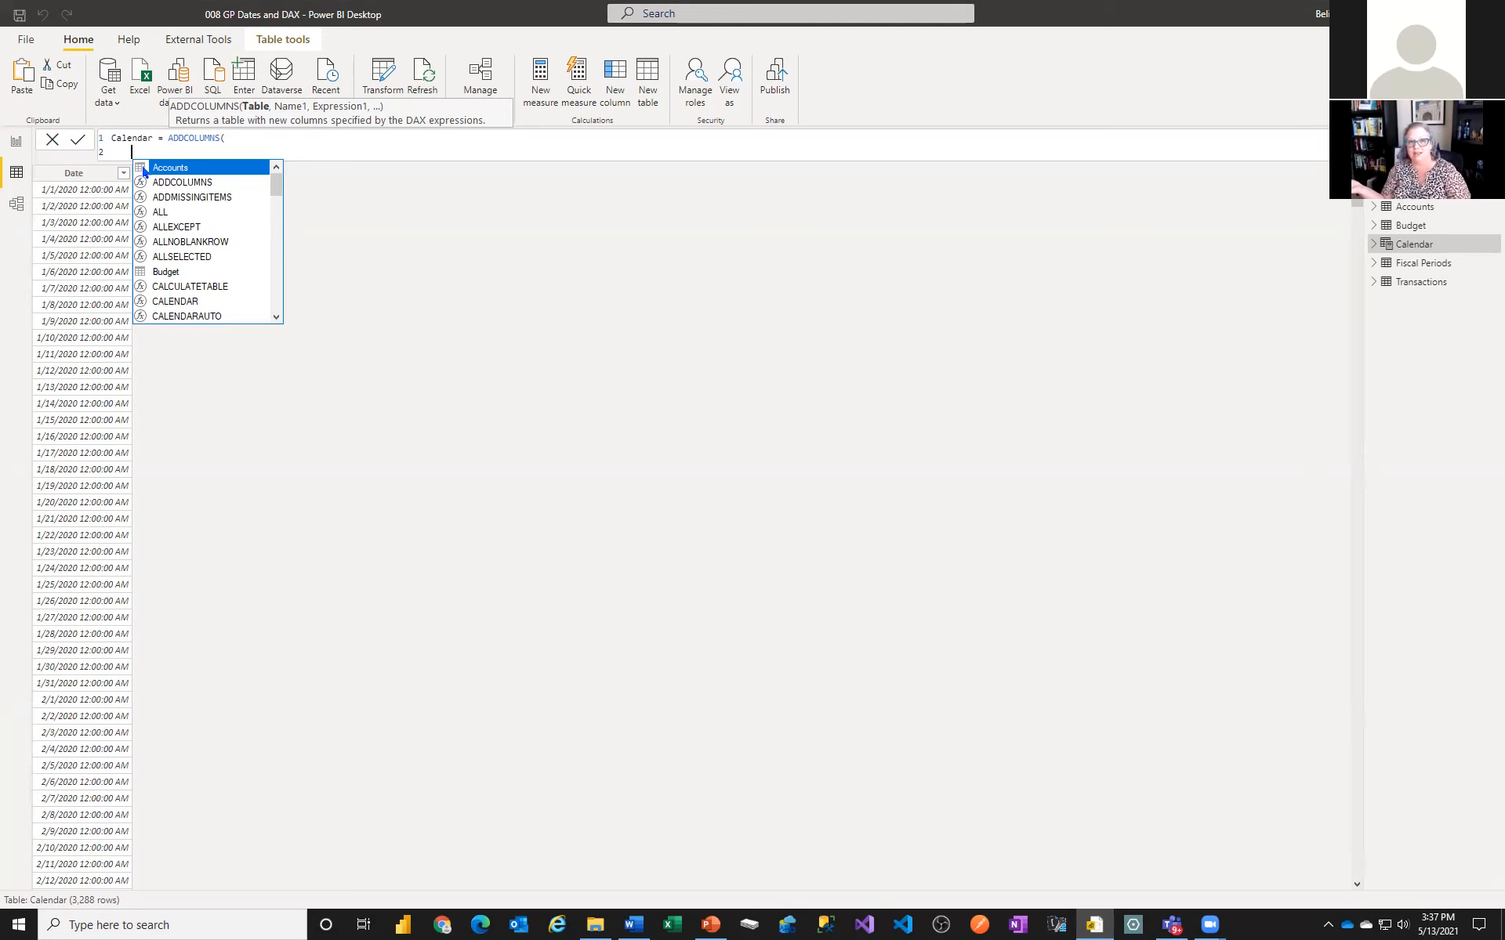
type("cal")
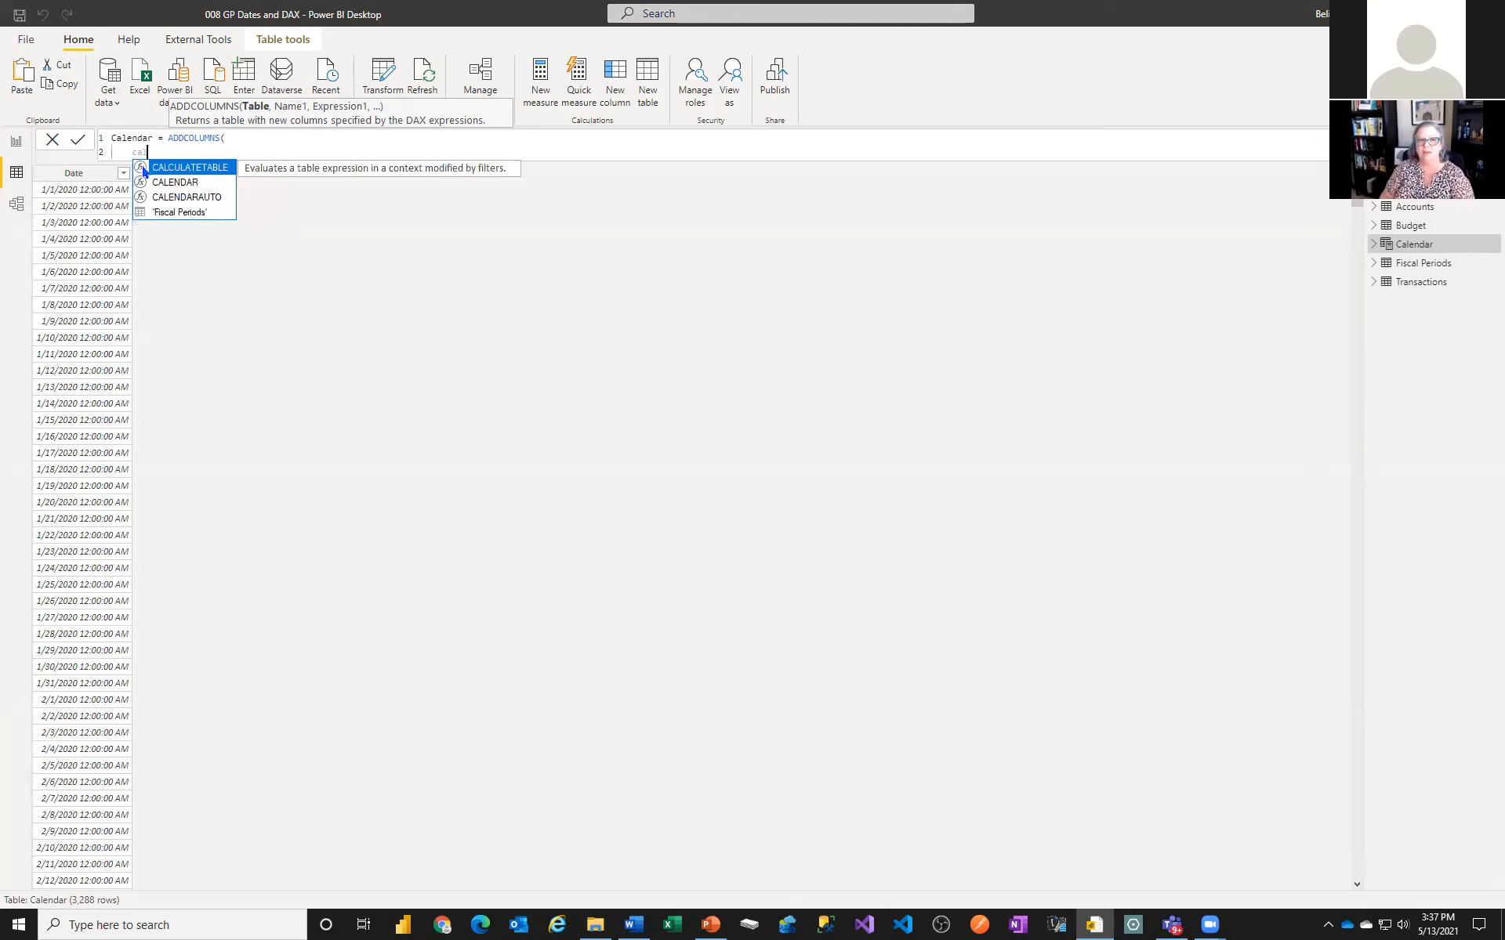
key("Down")
key("Down")
key("Tab")
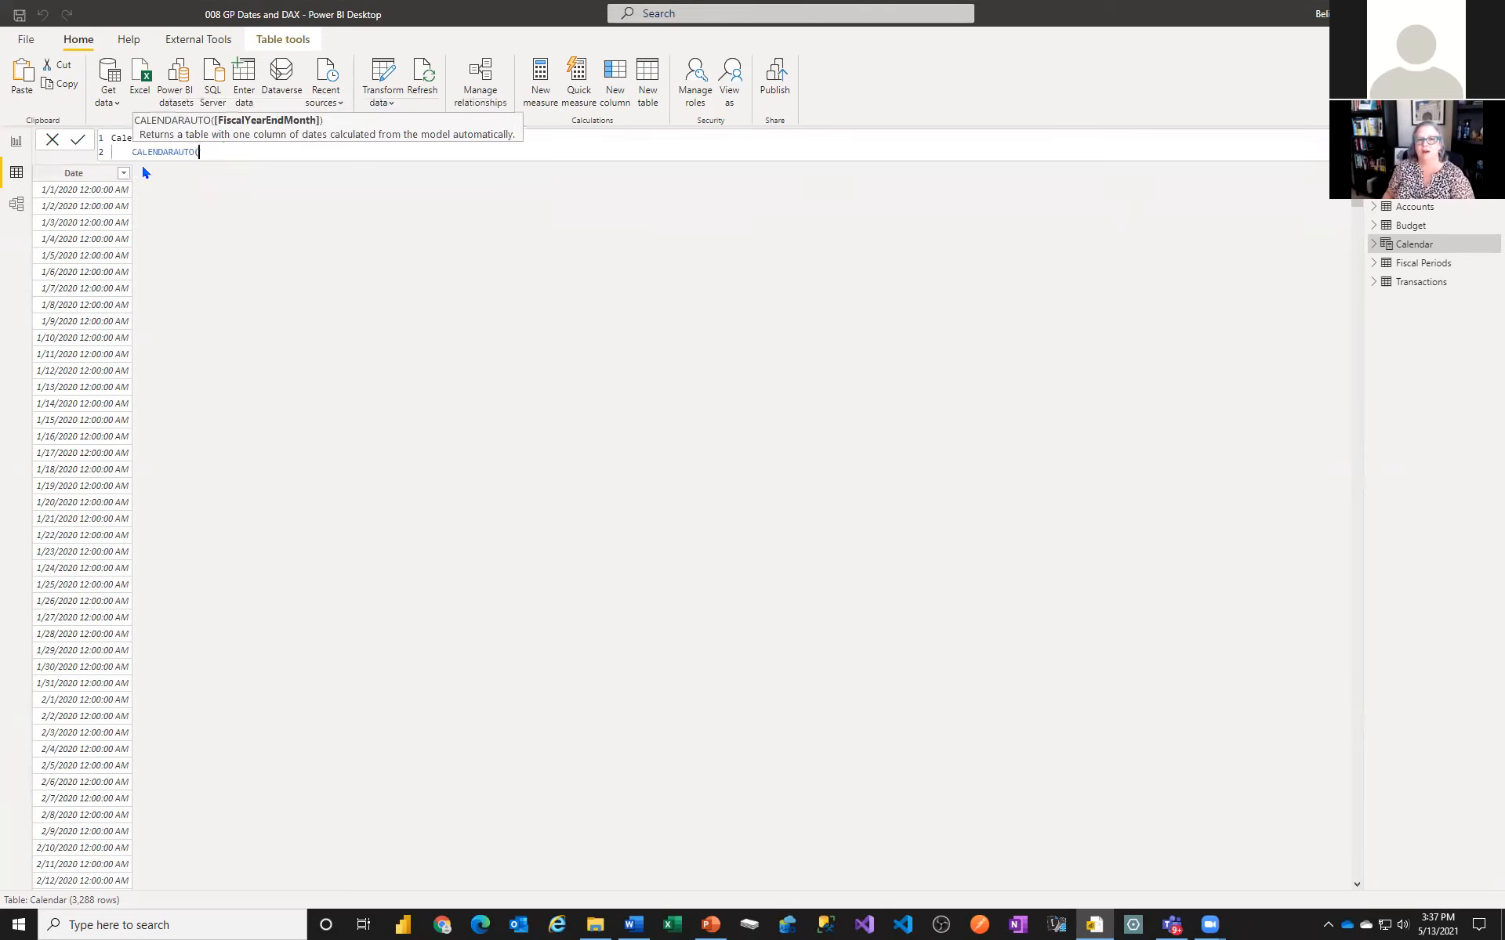
type("12)")
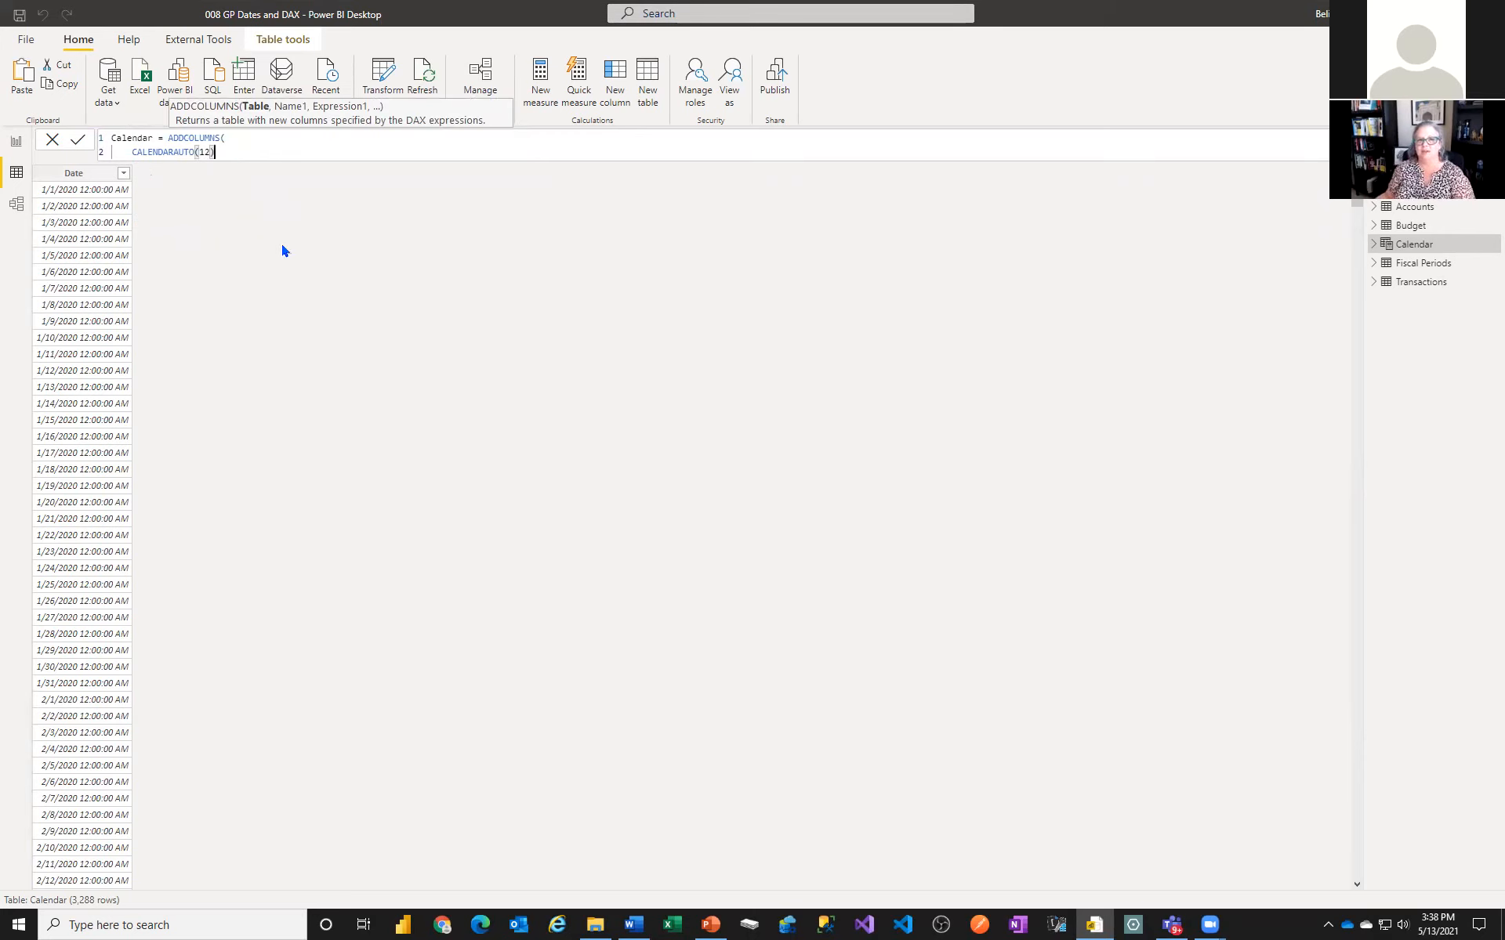
type(",")
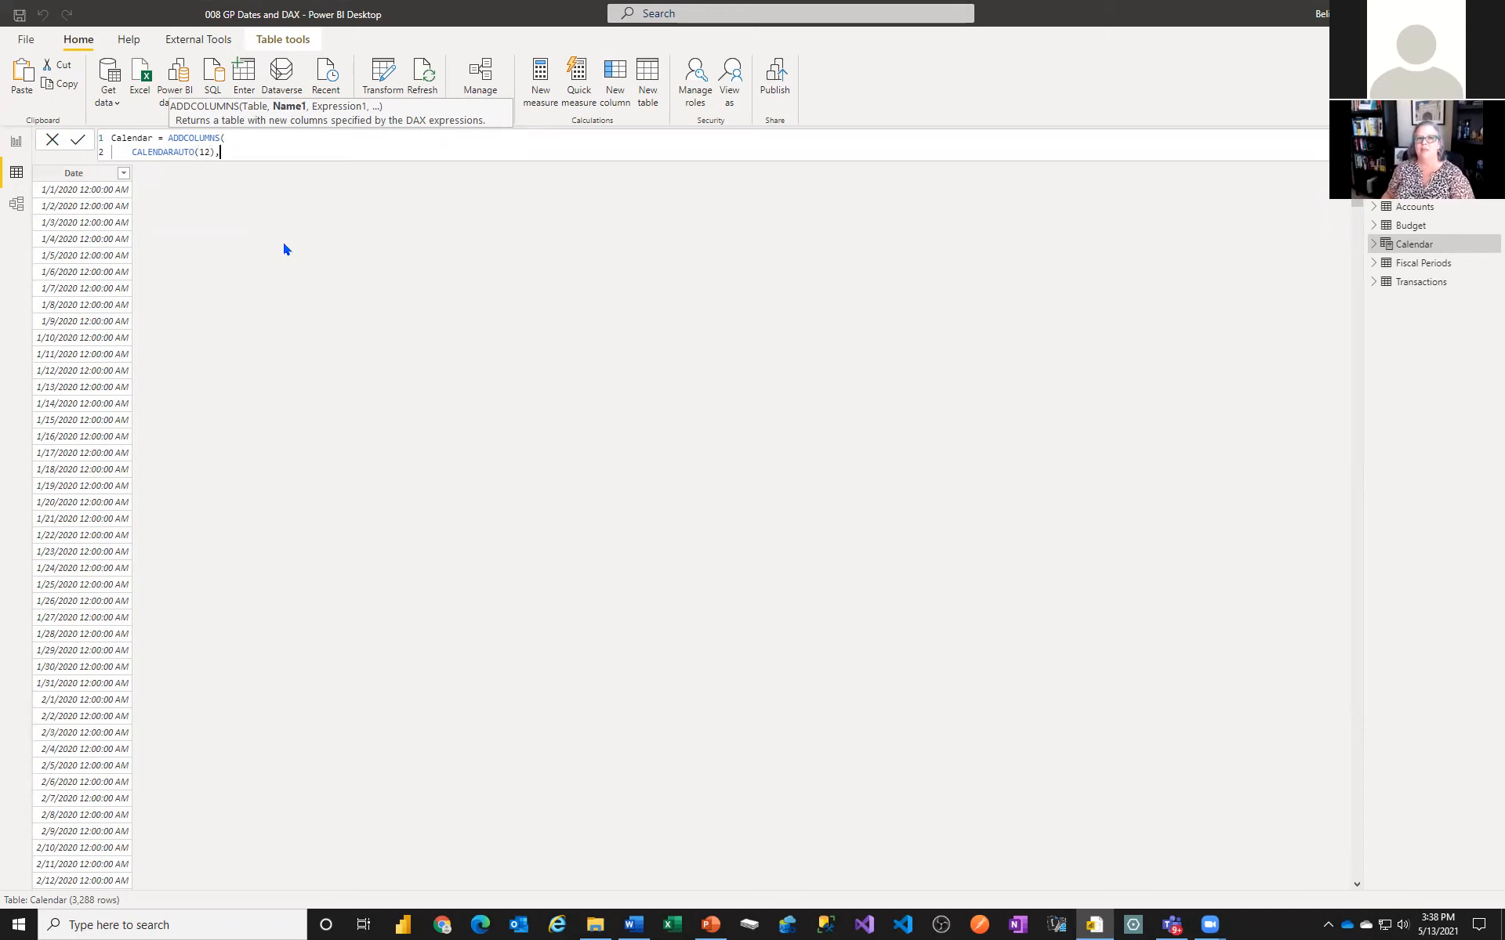
Add a third line to the Calendar formula defining a "Year" column as YEAR([Date])
key("shift+Return")
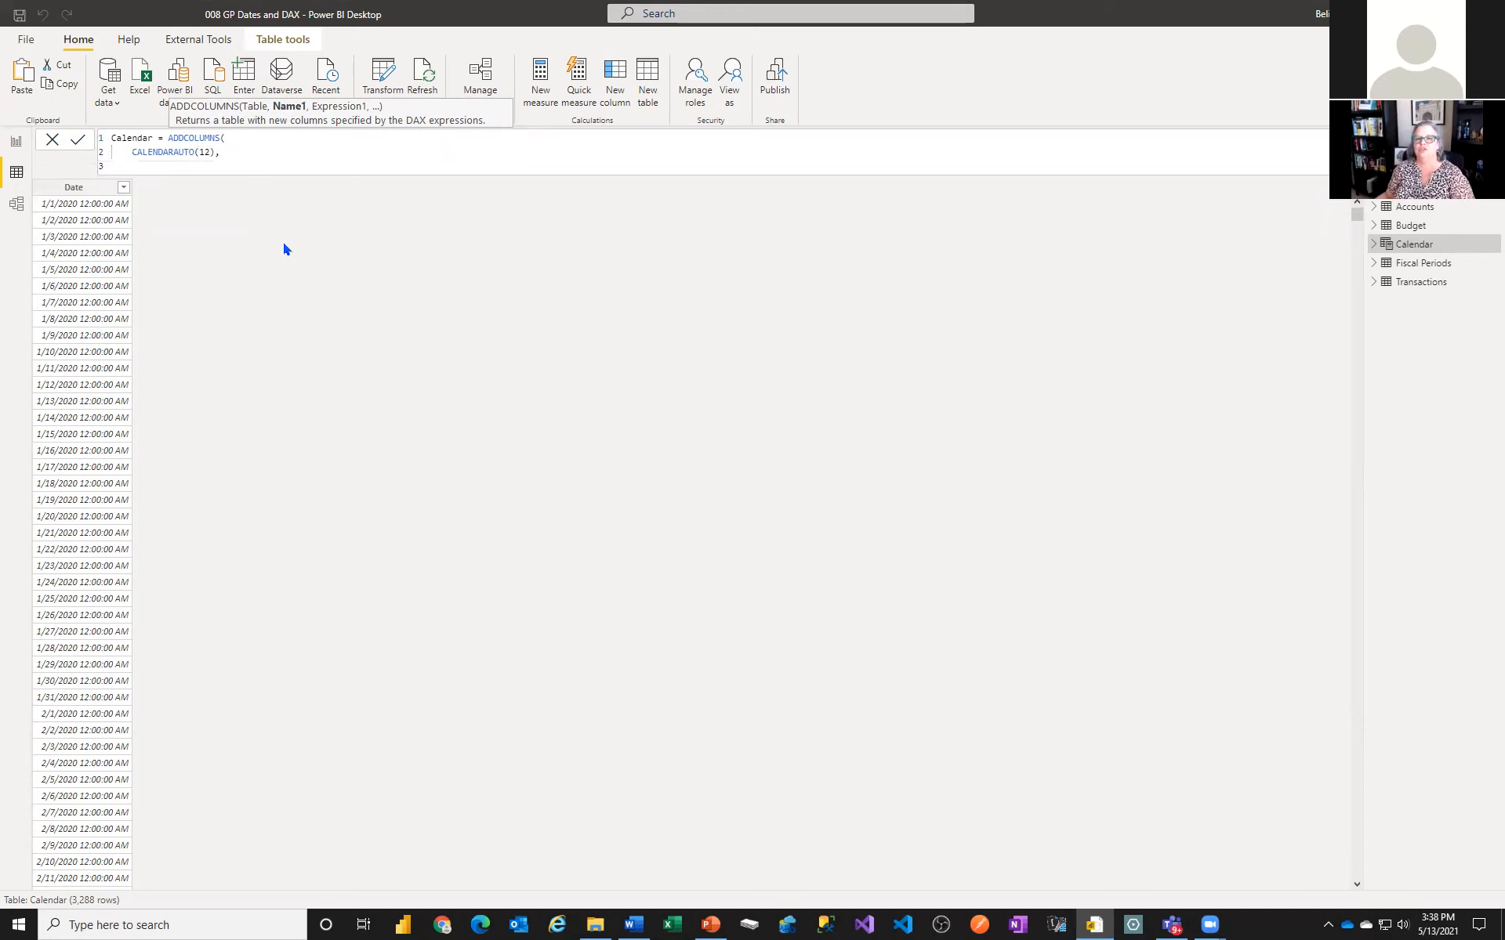
type("\"Year\"")
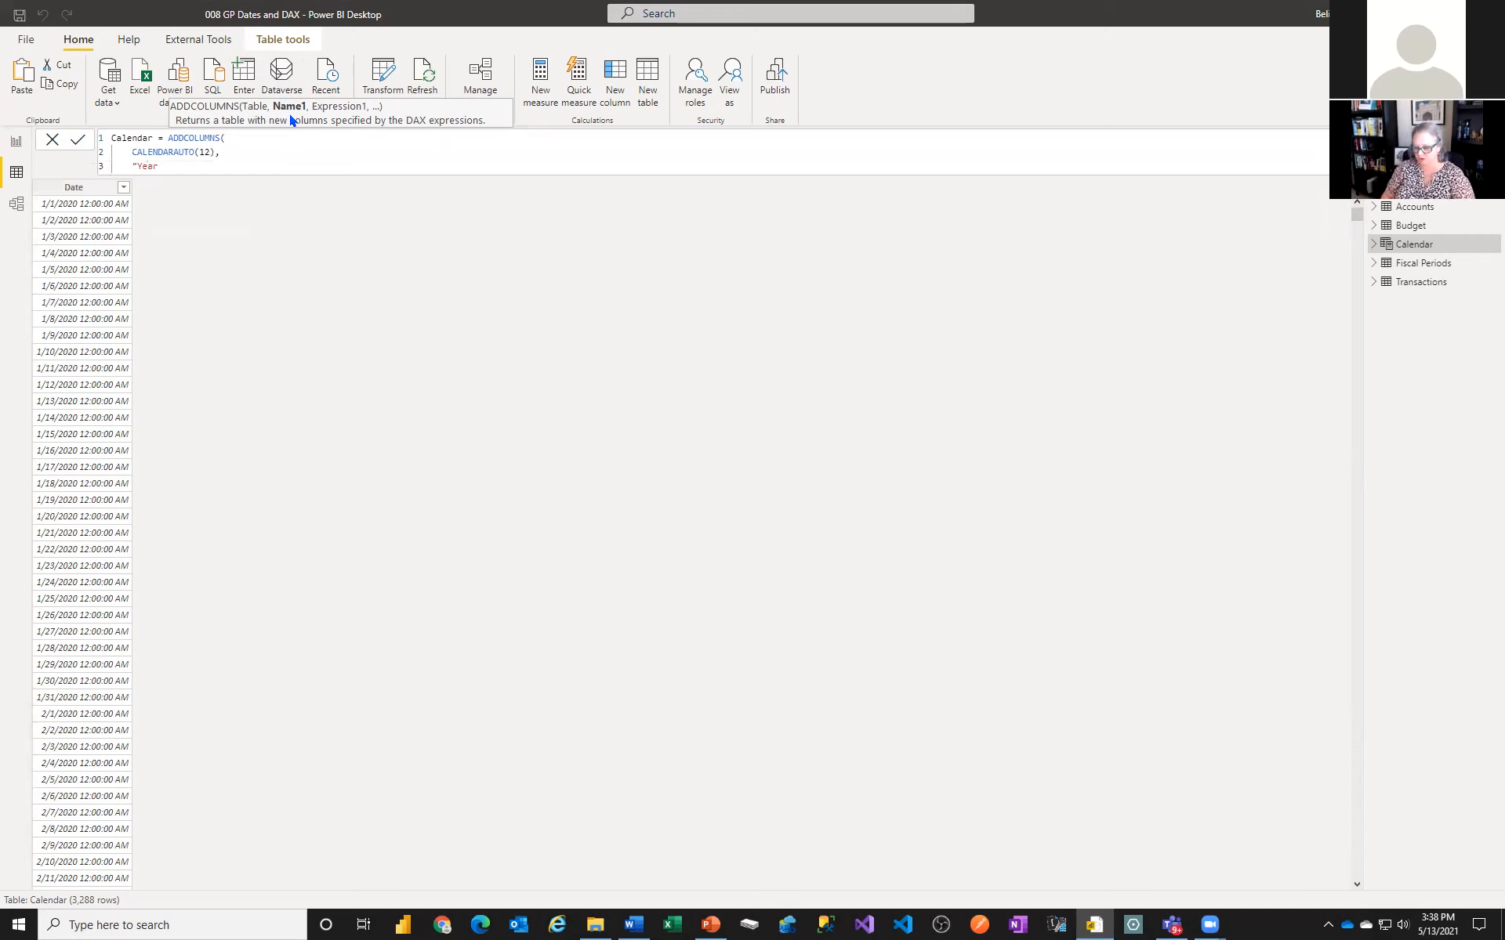
type(",")
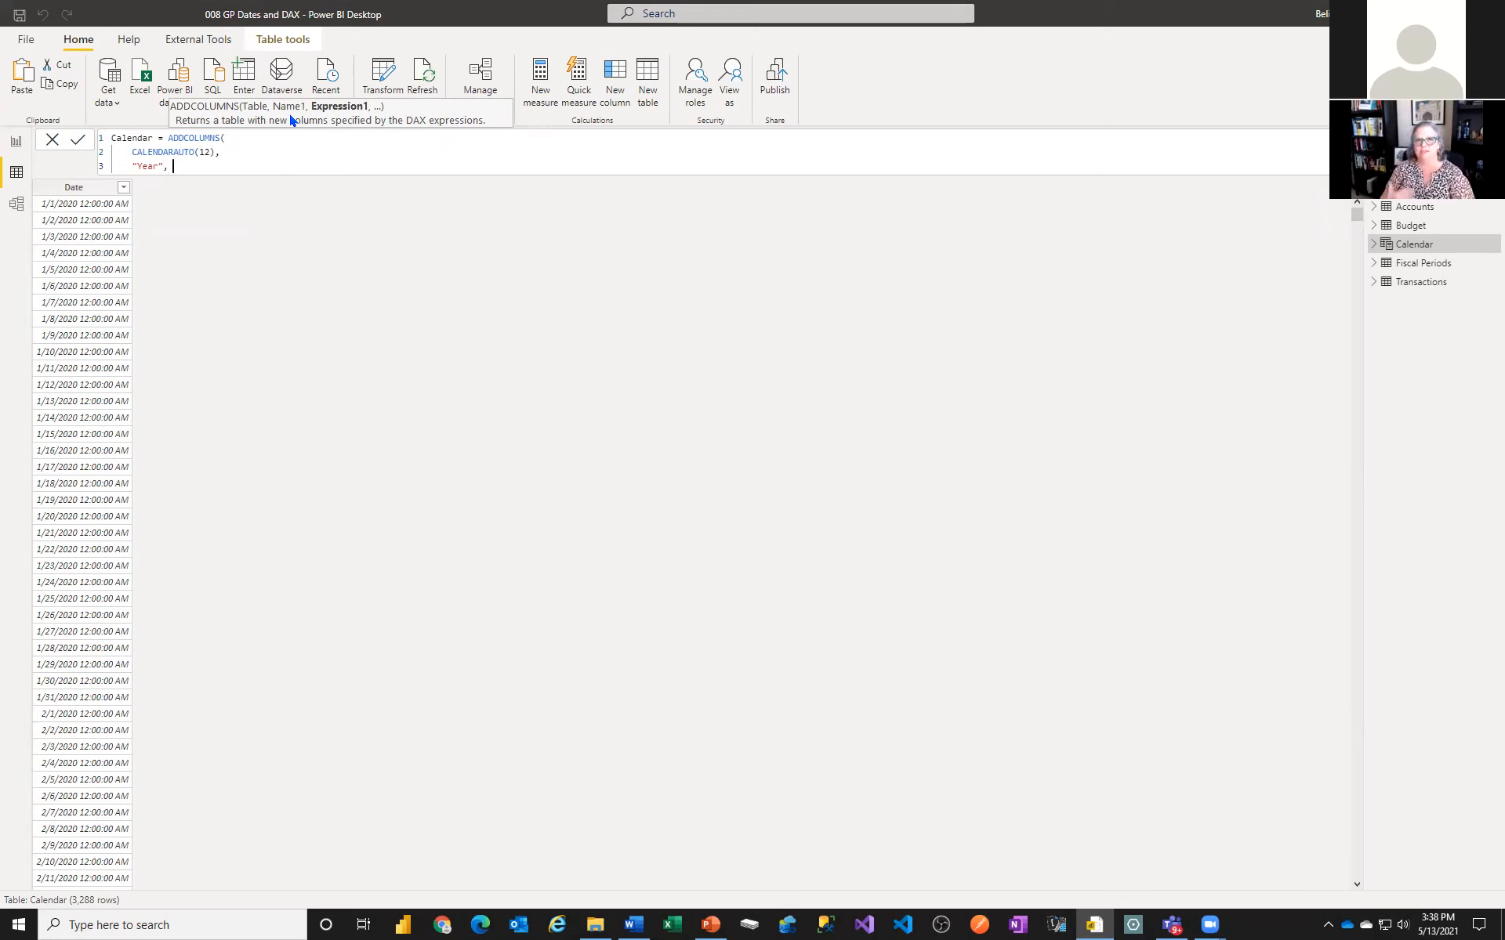
type(" YEAR(")
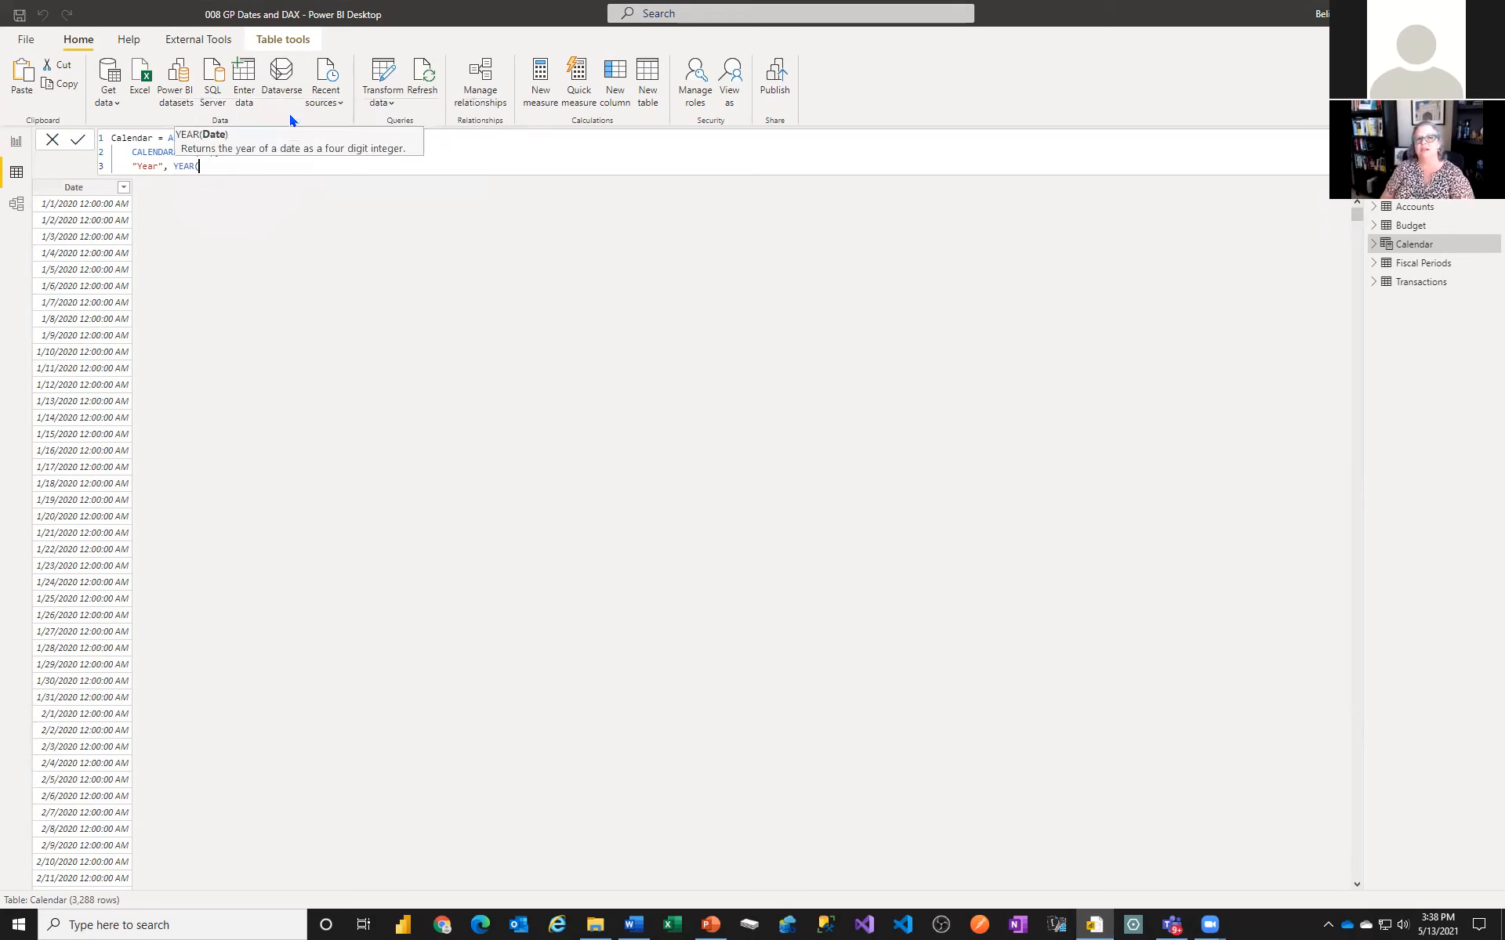
type("date")
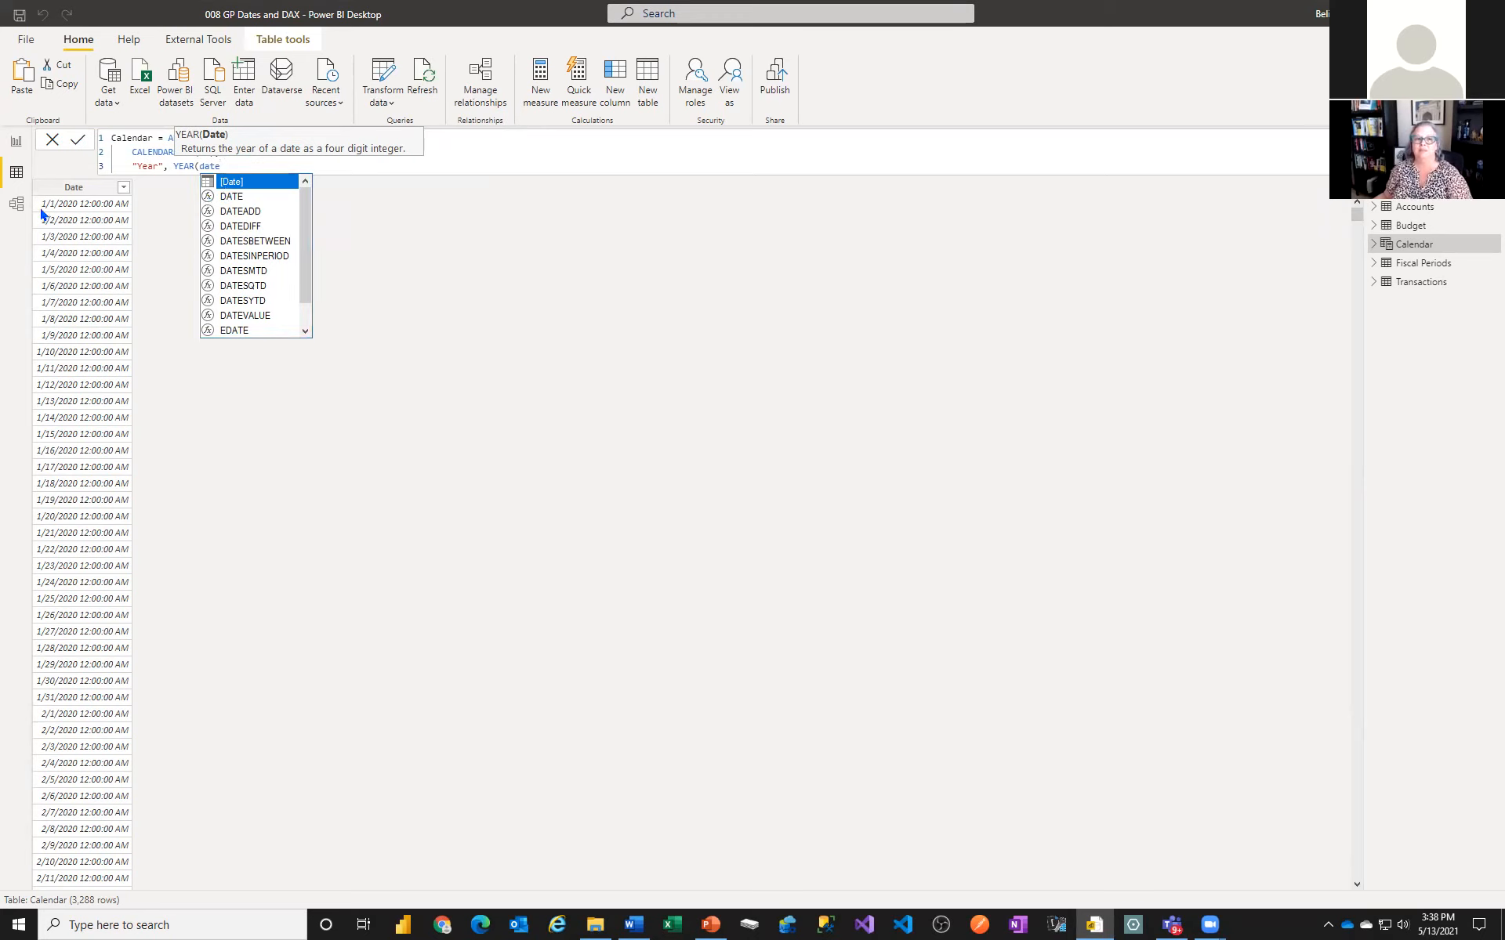
left_click(252, 184)
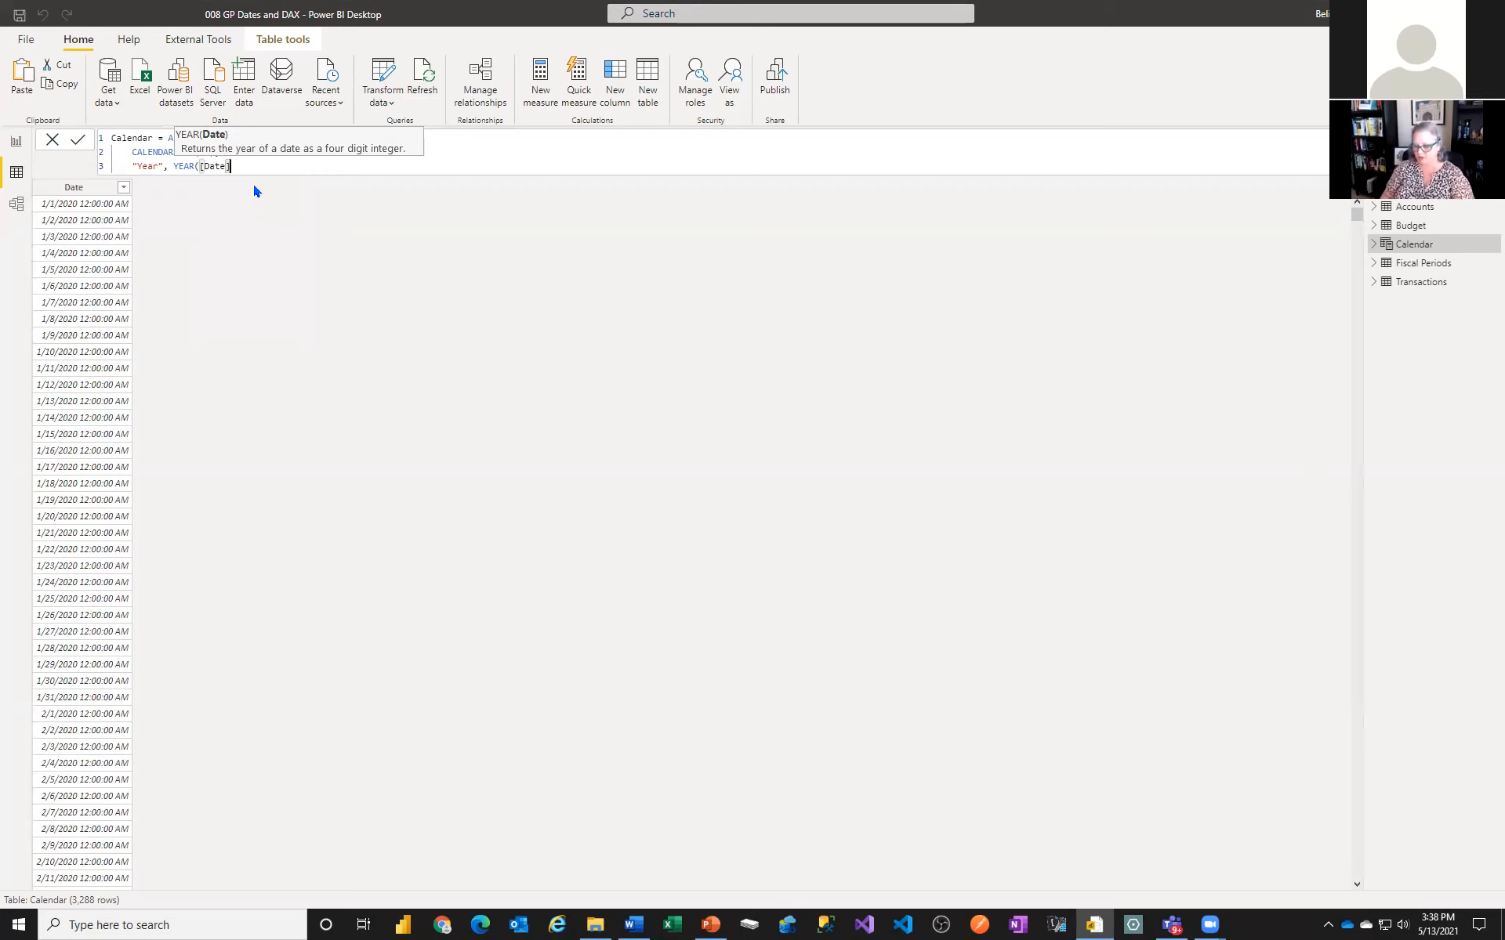
type(")")
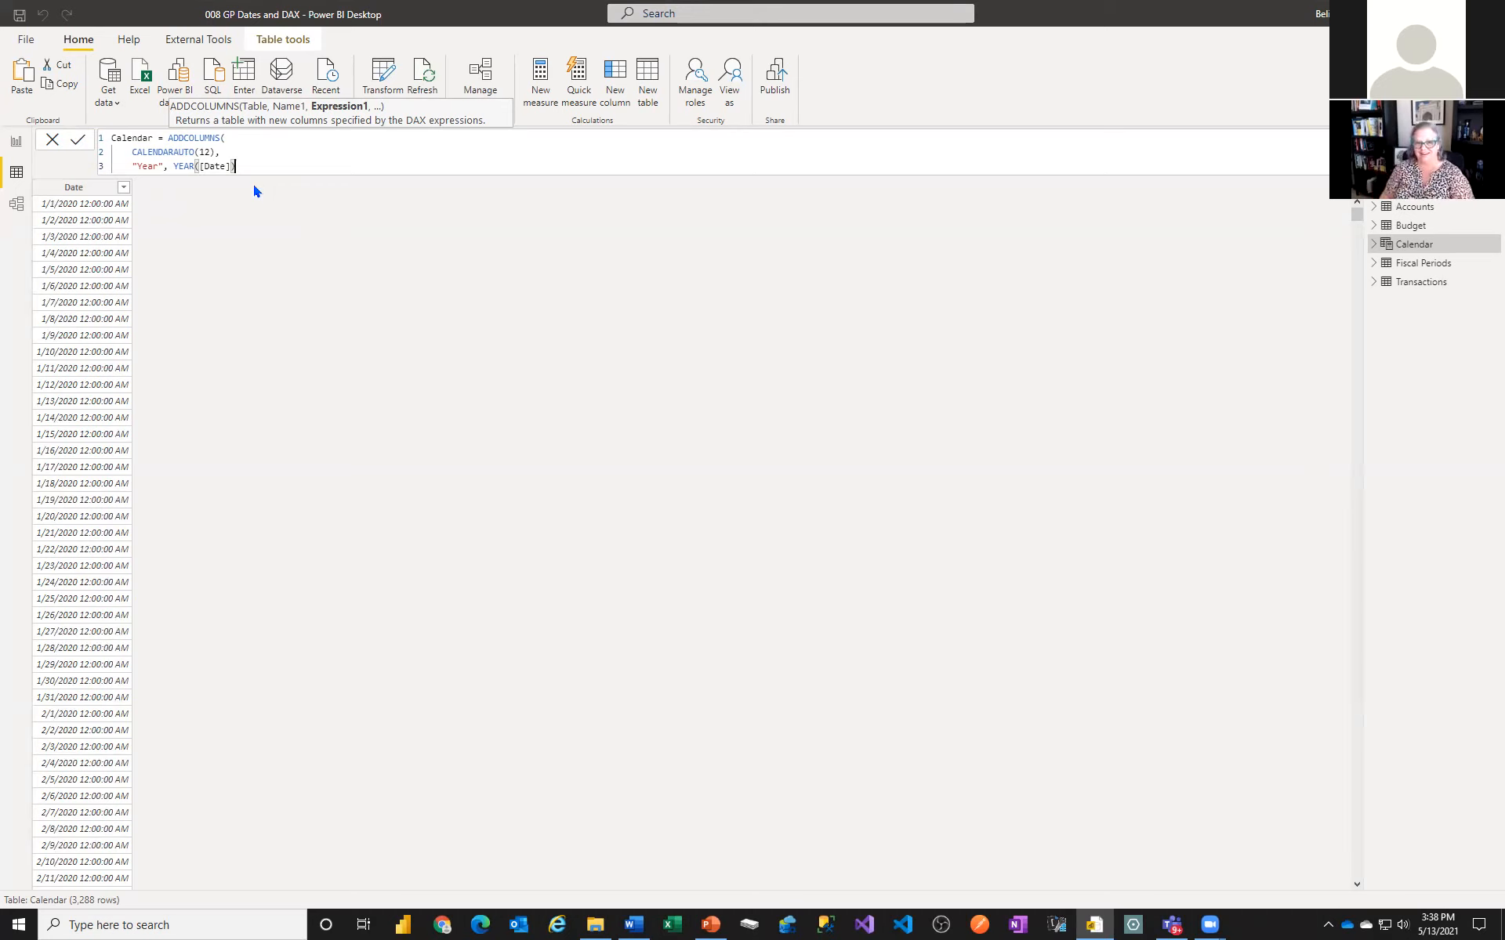
Close the Calendar table's ADDCOLUMNS formula with a parenthesis on a fourth line and commit it
type(",")
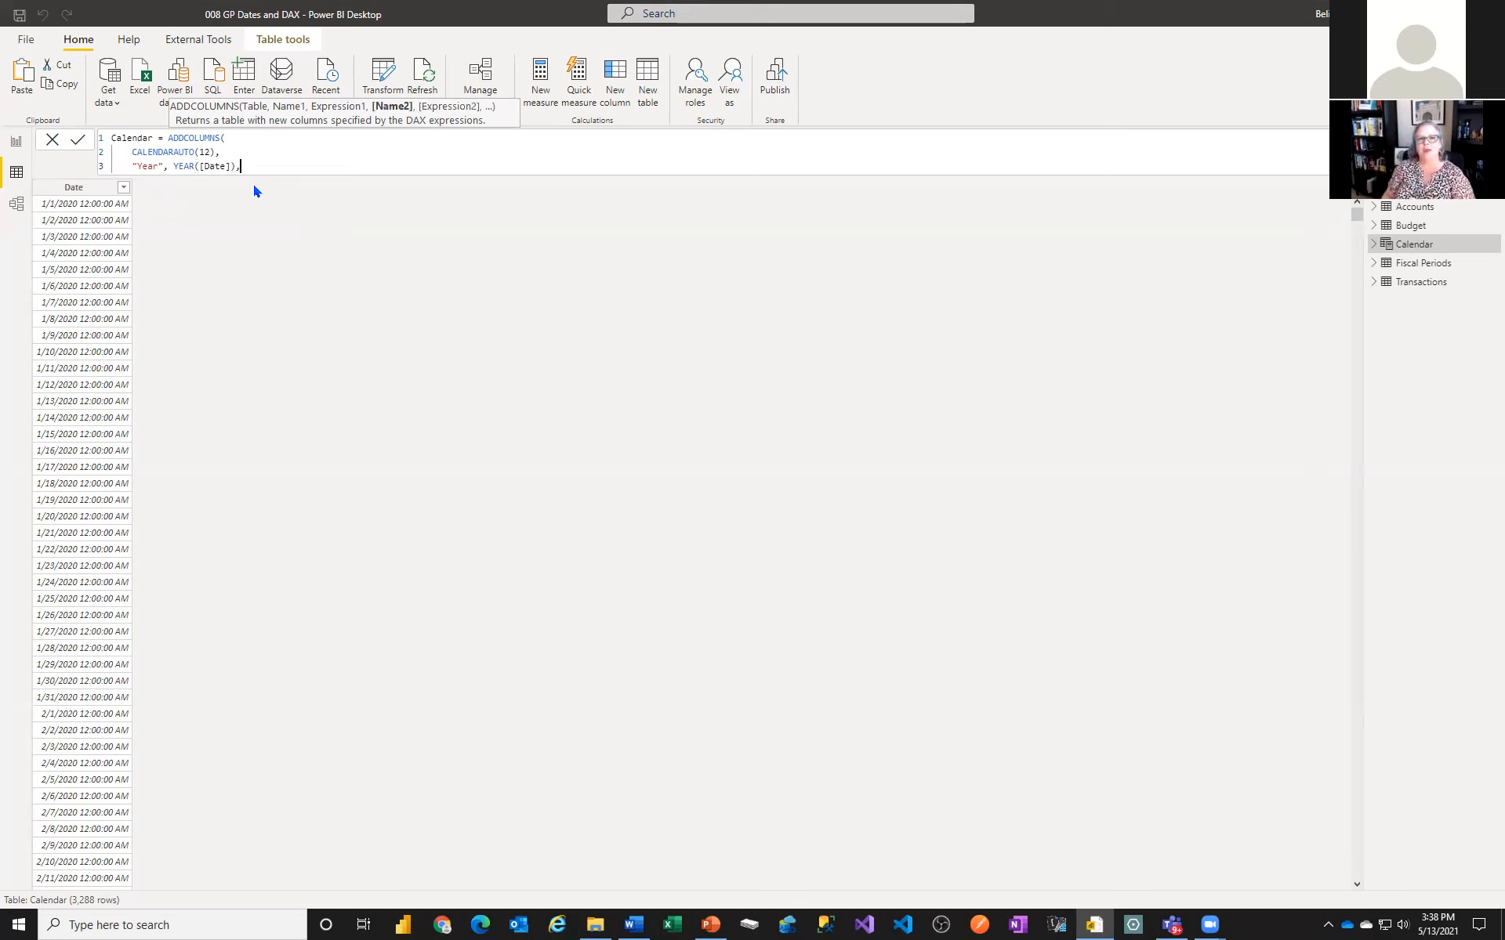
key("BackSpace")
key("shift+Return")
type(")")
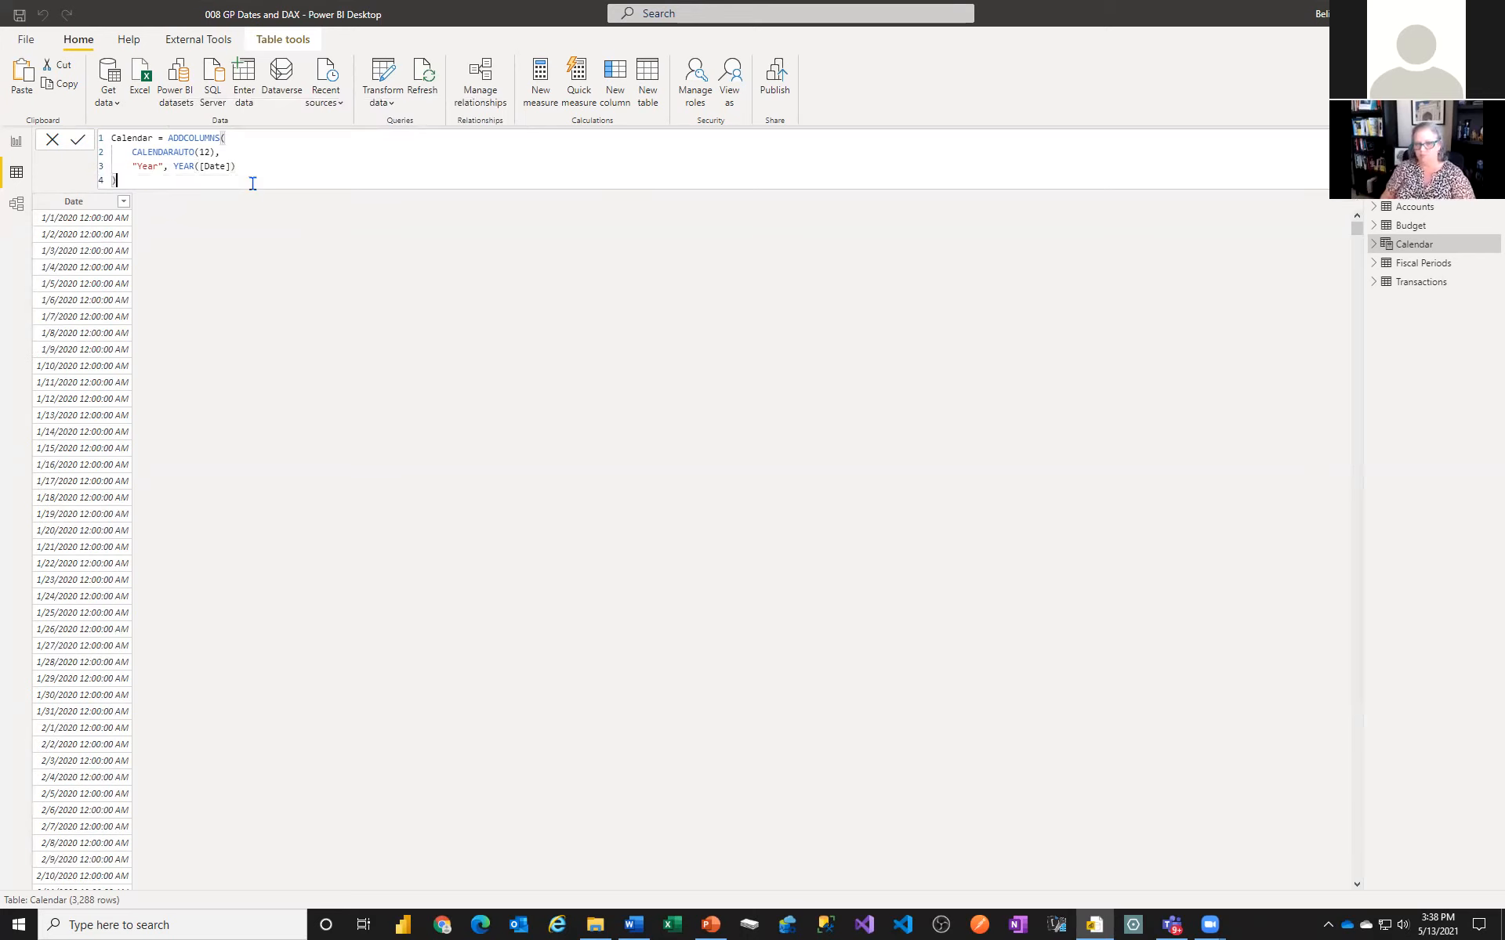
left_click(80, 137)
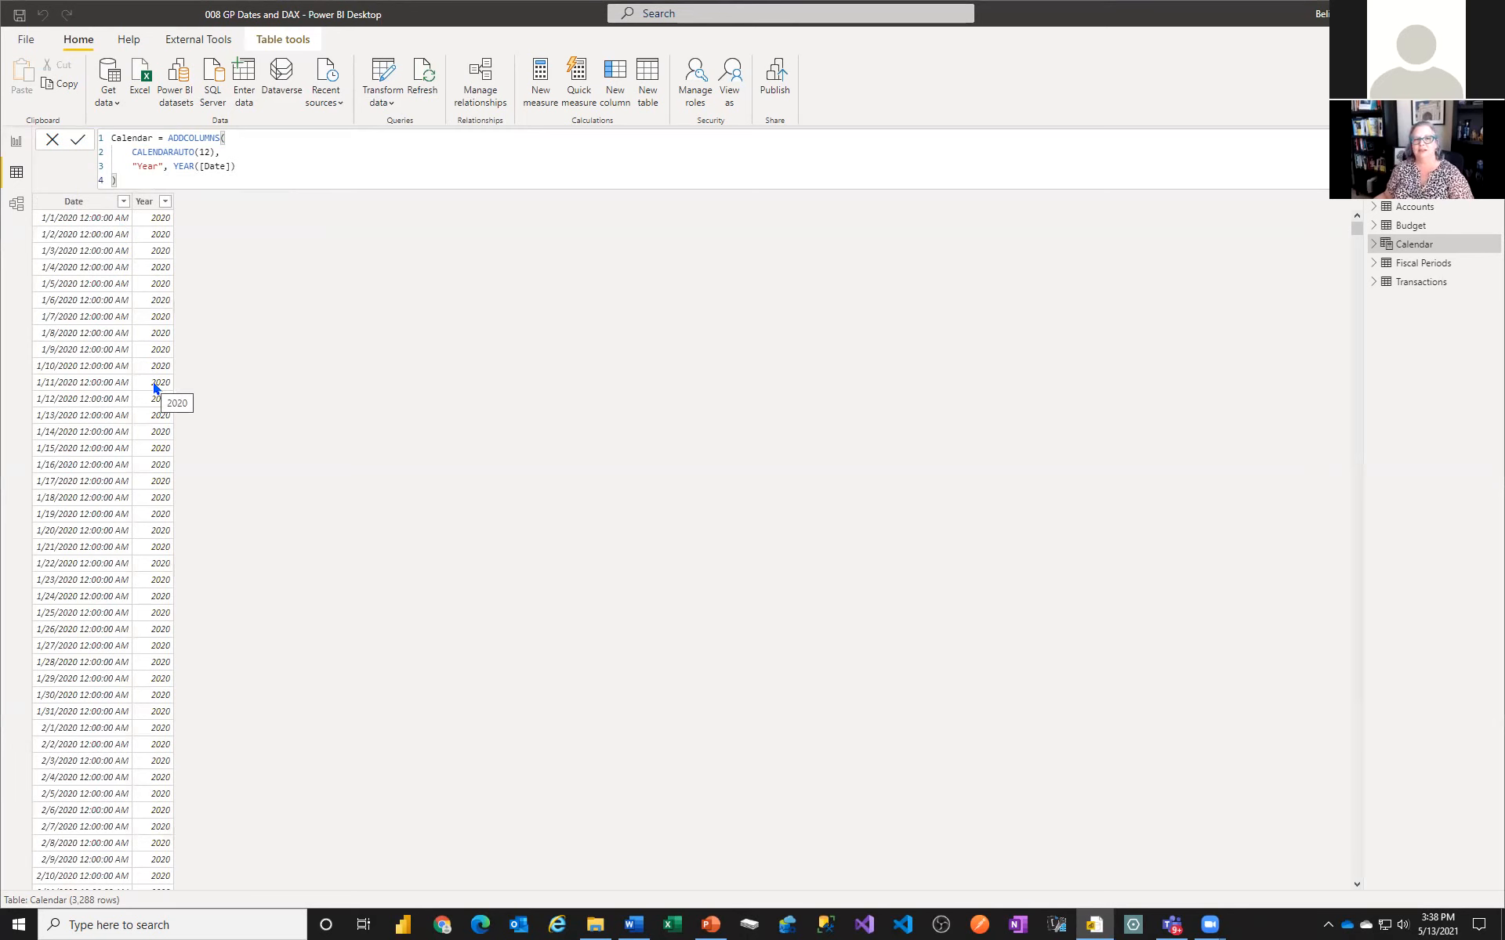
Replace the Calendar formula with ADDCOLUMNS over CALENDARAUTO(12) defining Year, Month Number, Day, Month ("MMMM"), Weekday ("dddd"), Weekday Number and Quarter ("Q" & FORMAT([Date], "Q"))
left_click_drag(119, 181, 89, 126)
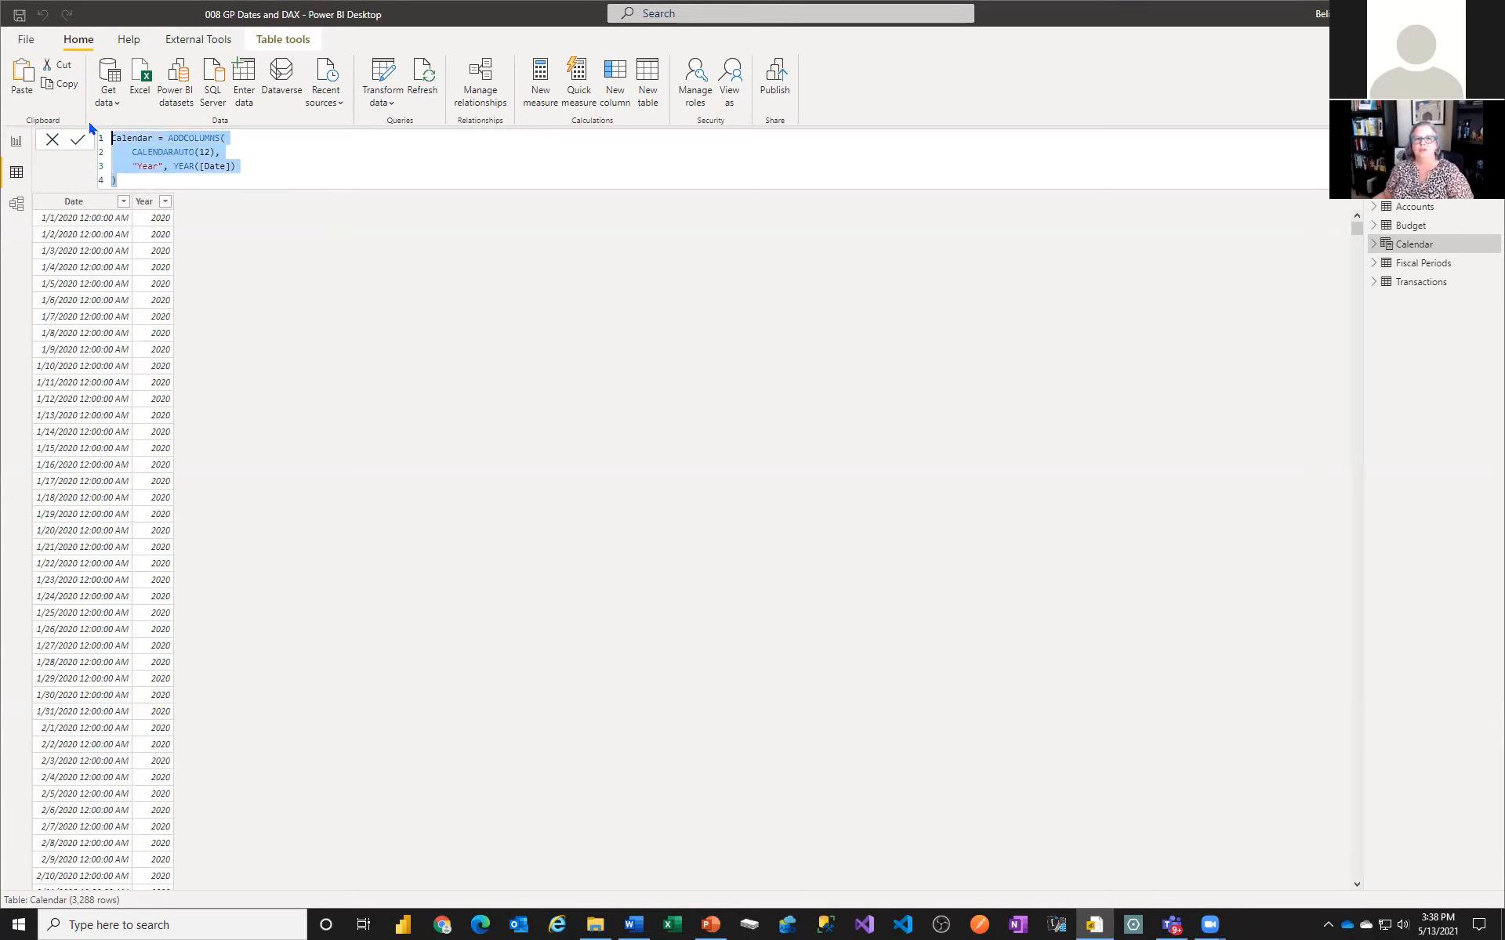
type("Calendar = ADDCOLUMNS(     CALENDARAUTO(12),     \"Year\", YEAR([Date]),     \"Month Number\", MONTH([Date]),     \"Day\", DAY([Date]),     \"Month\", FORMAT([Date], \"MMMM\"),     \"Weekday\", FORMAT([Date], \"dddd\"),     \"Weekday Number\", WEEKDAY([Date], 1),     \"Quarter\", \"Q\" & FORMAT([Date], \"Q\") )")
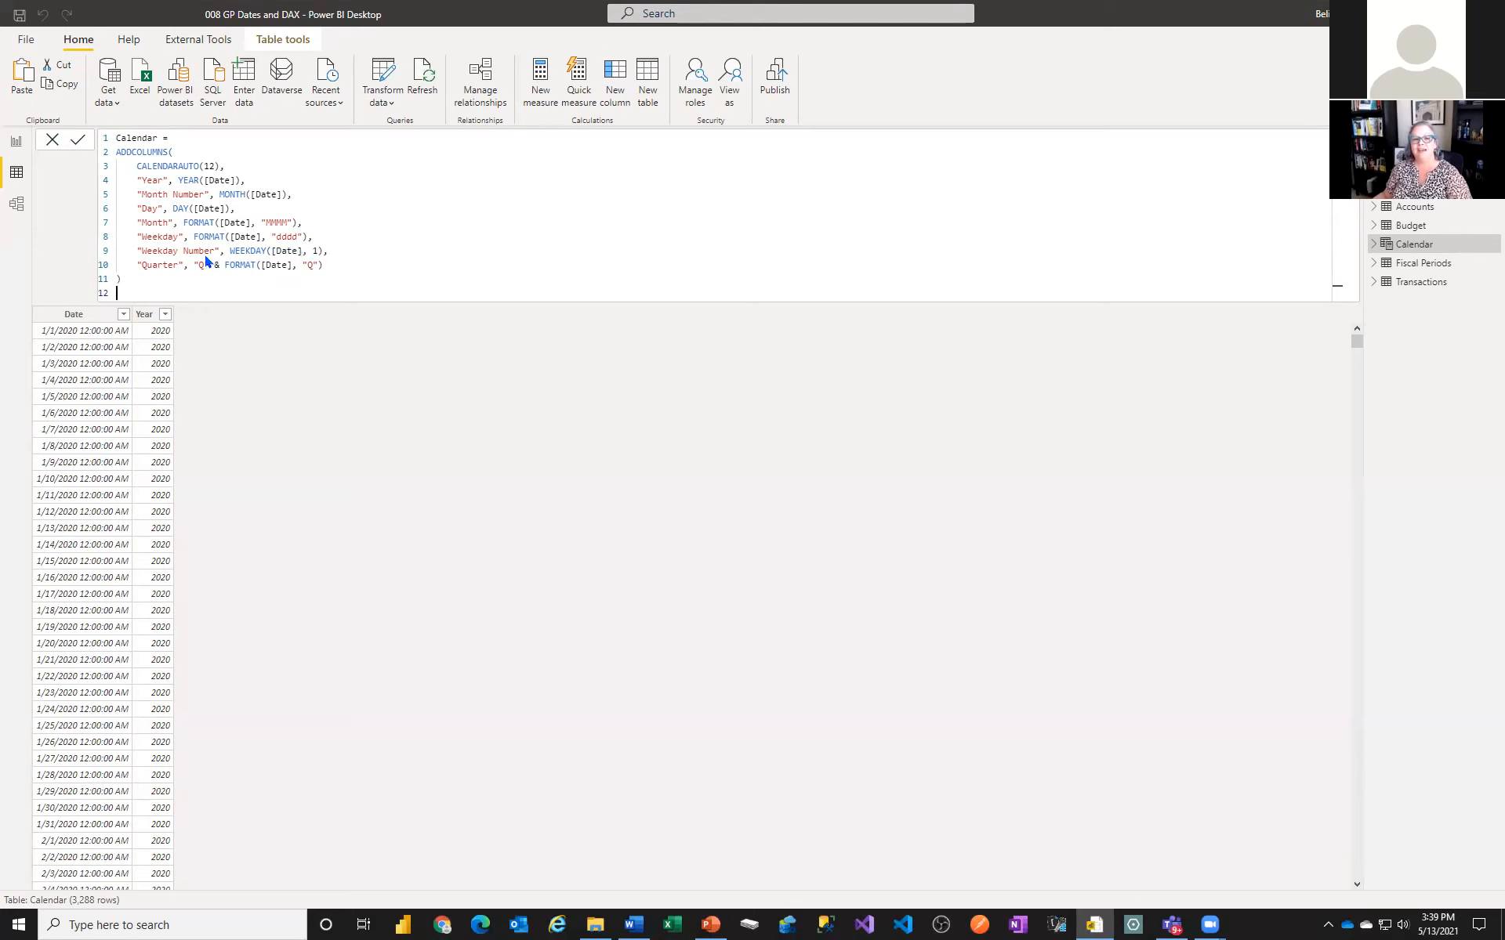
Review the WEEKDAY return types in the Weekday Number line, choose 1 (Sunday=1 through Saturday=7), and commit the Calendar formula
left_click(323, 251)
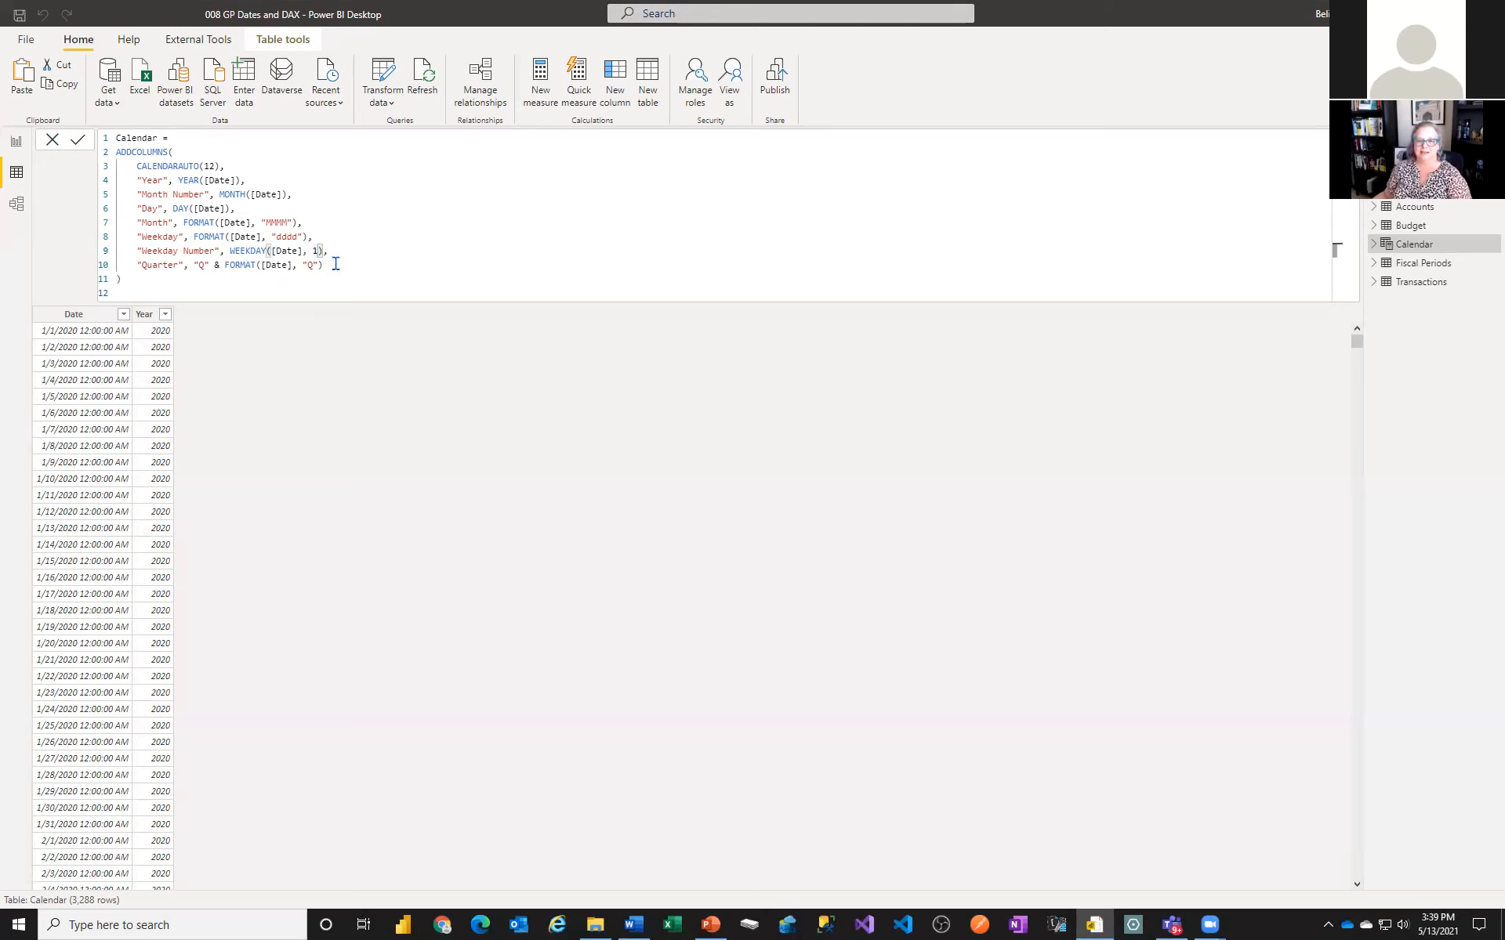
key("BackSpace")
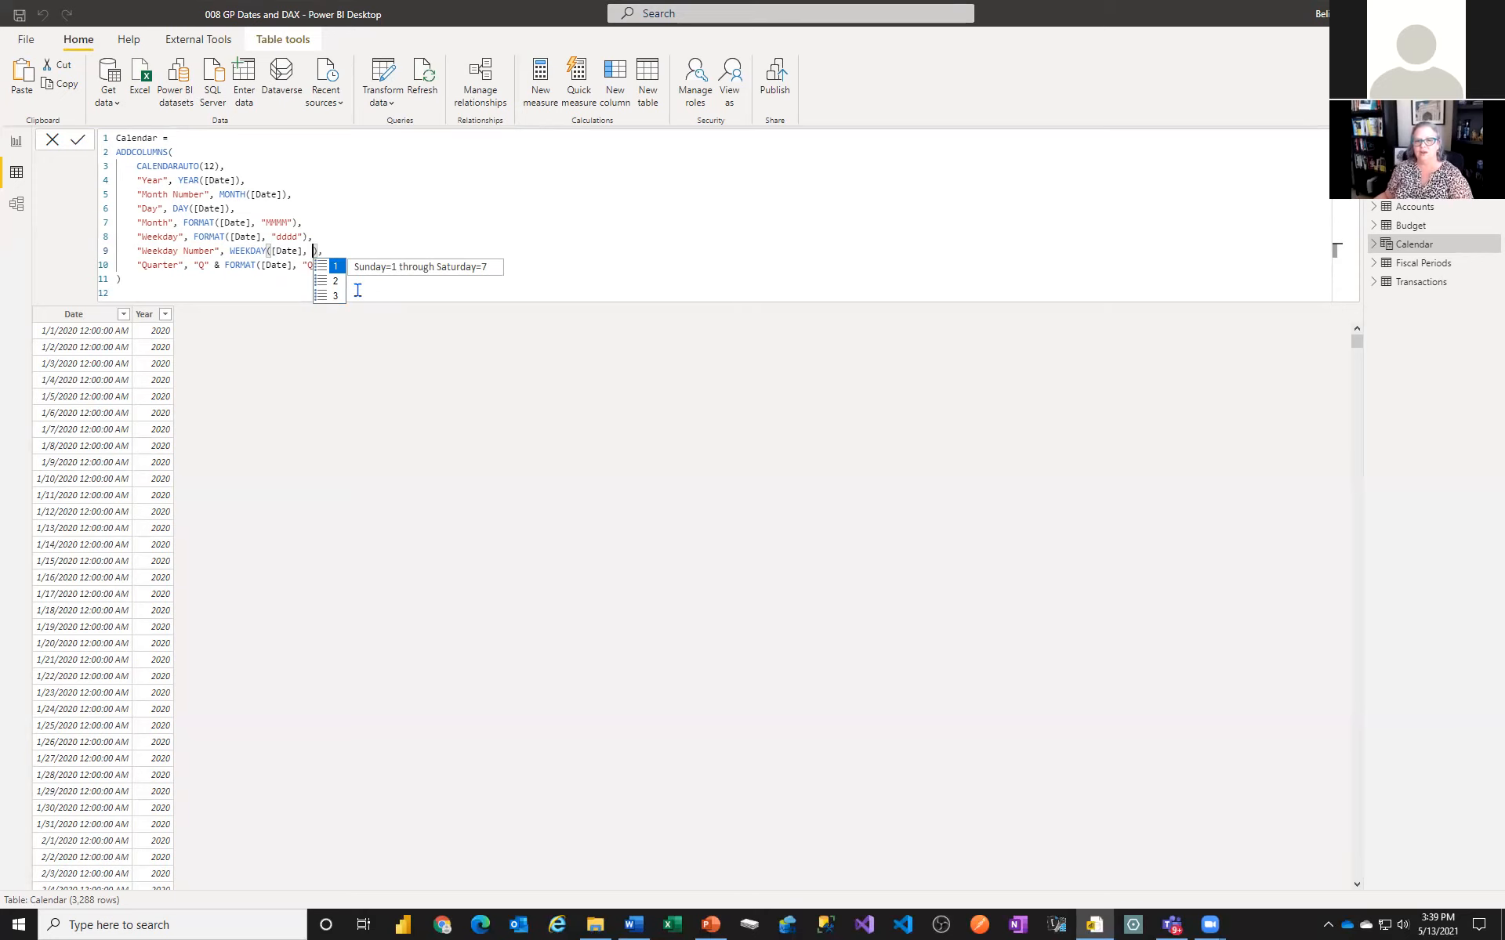
key("Down")
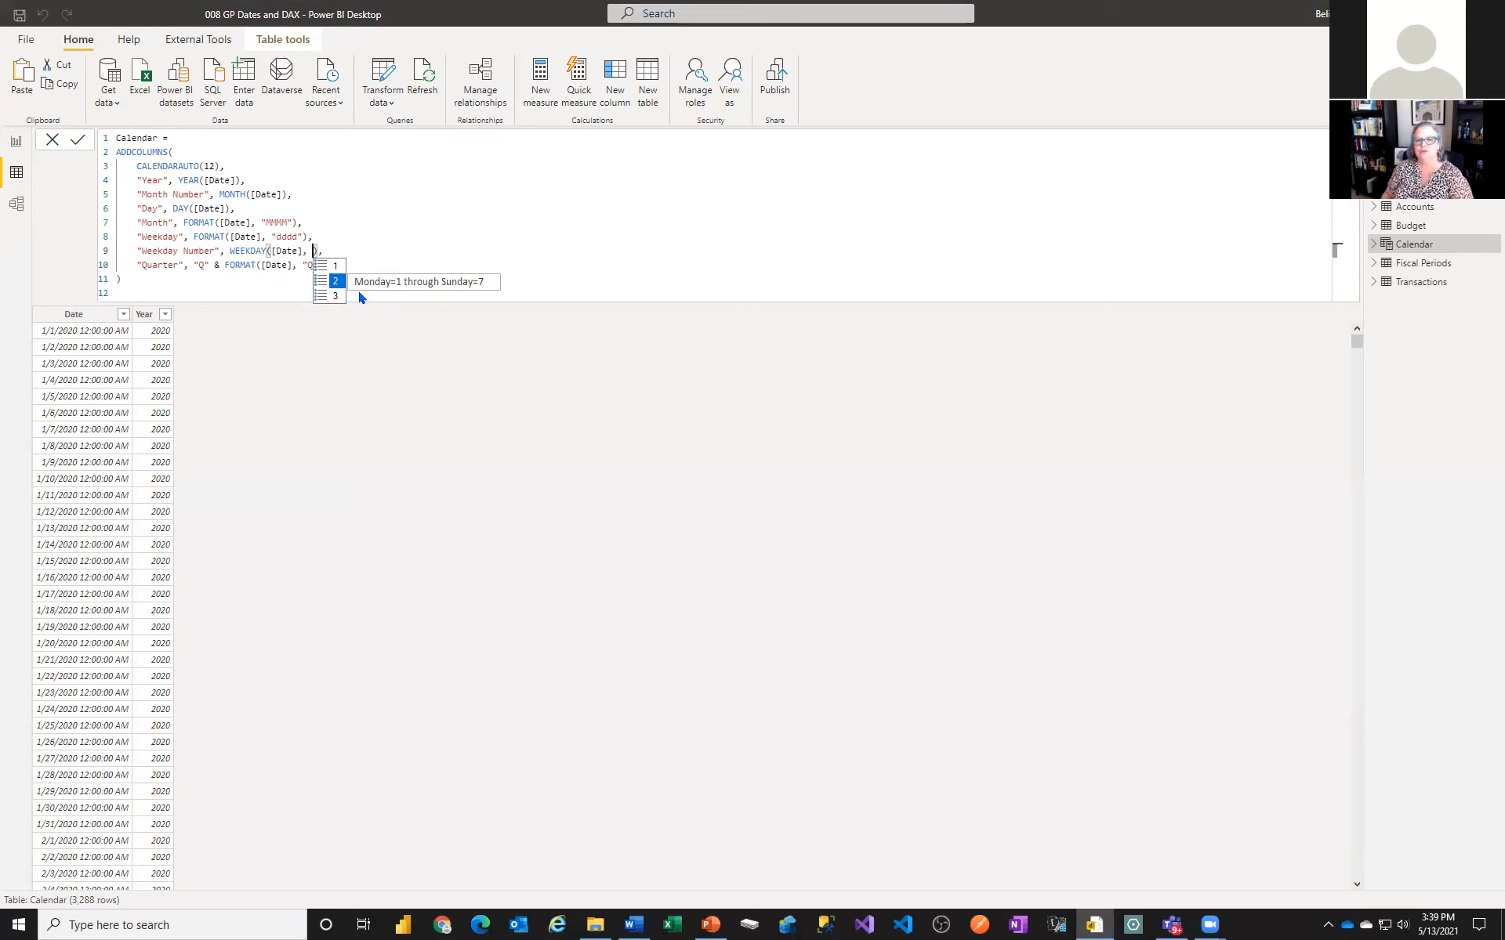
key("Down")
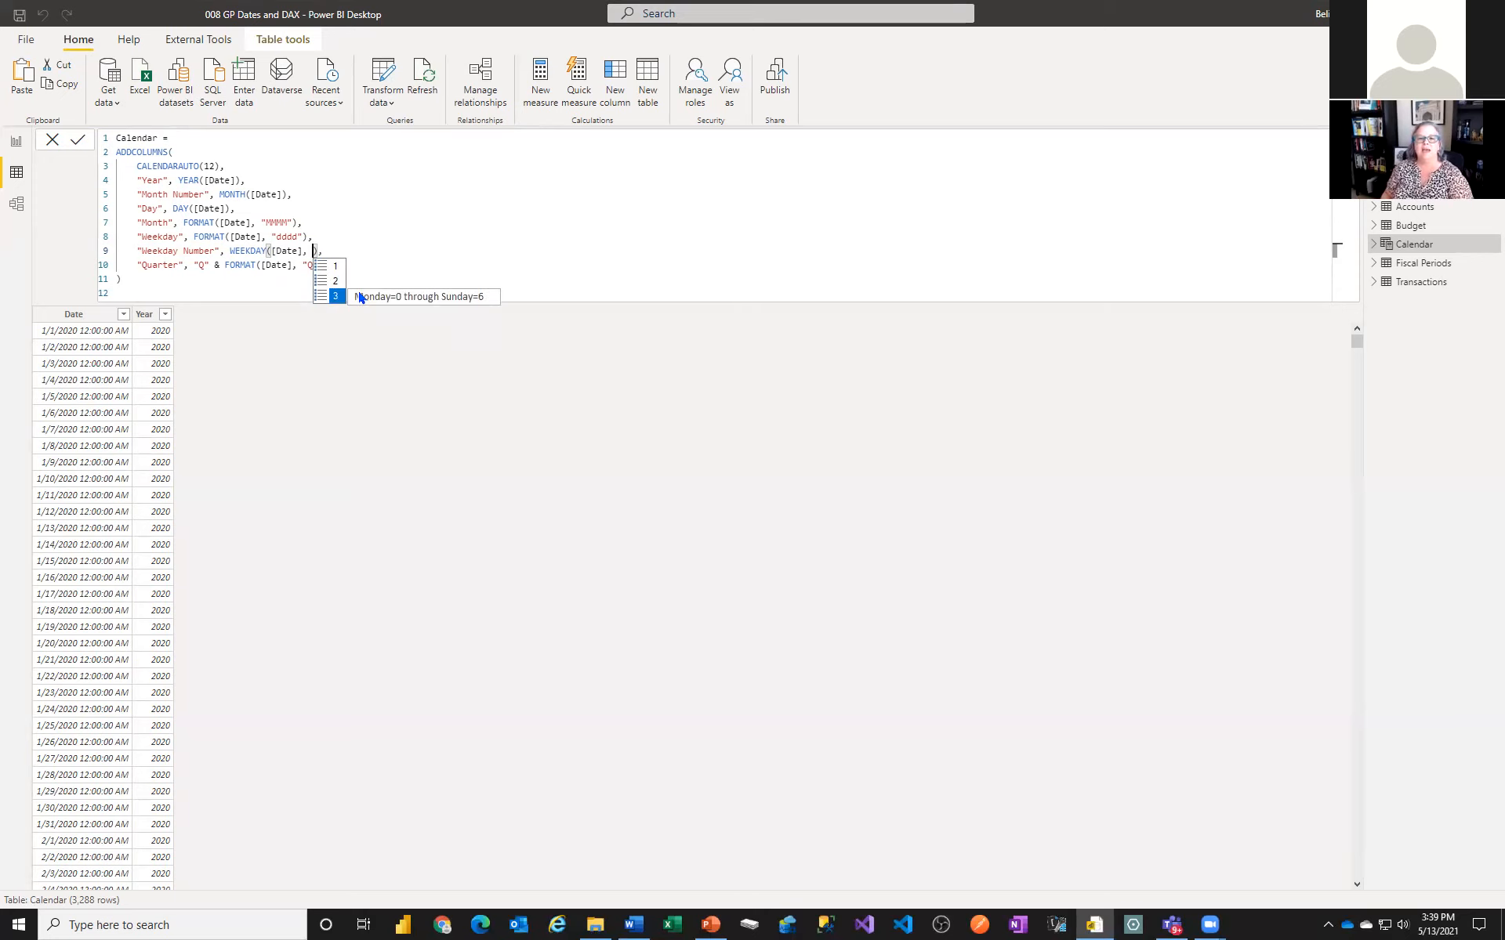
key("Up")
key("Up")
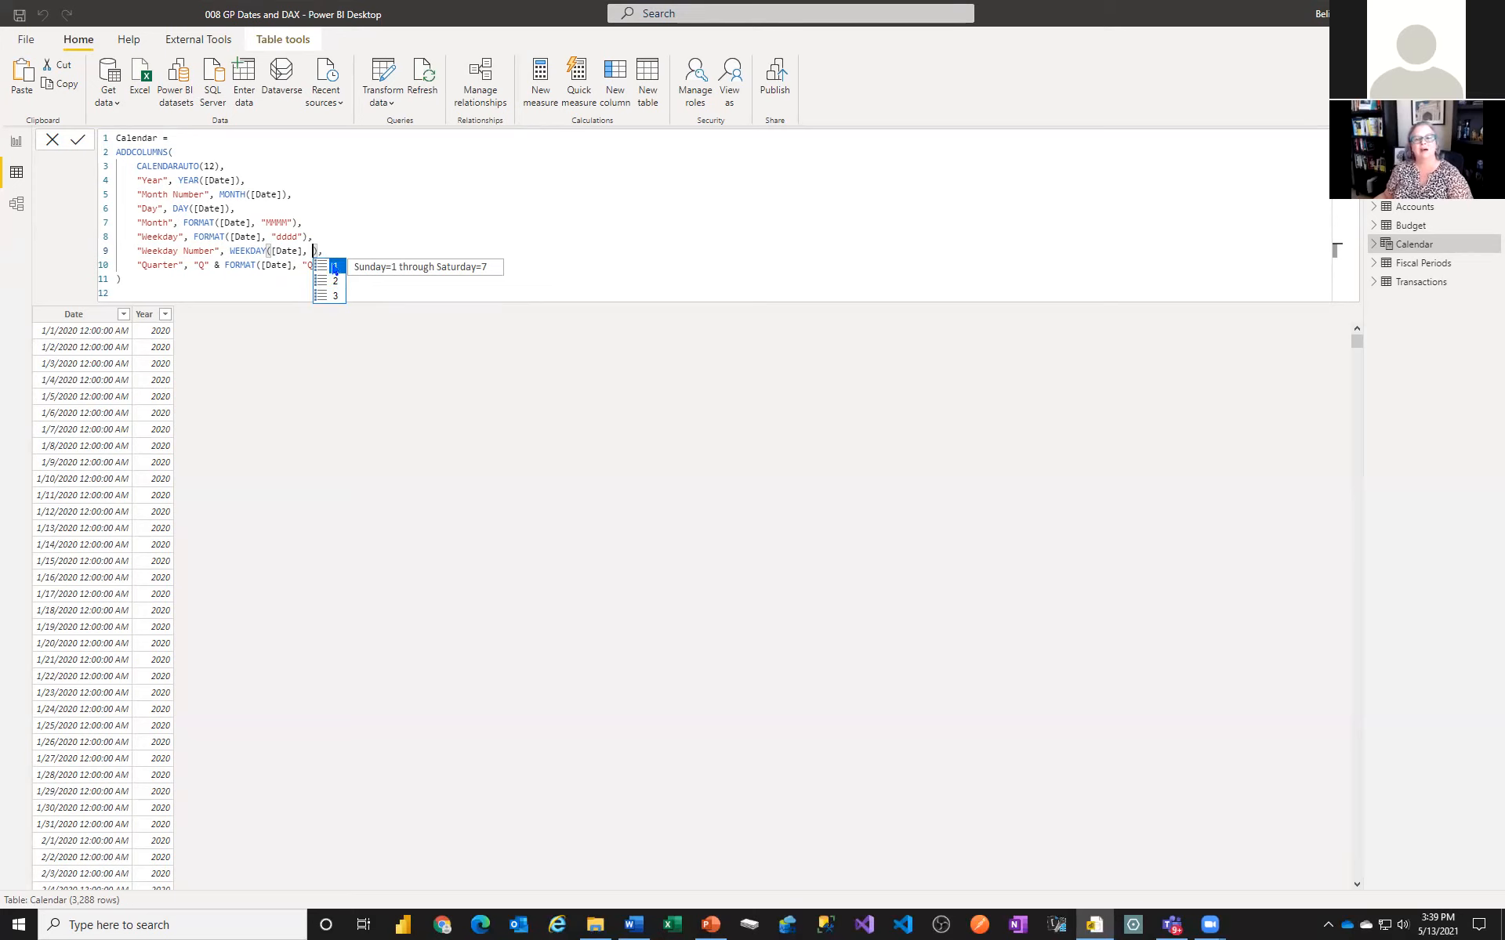
left_click(331, 265)
left_click(367, 259)
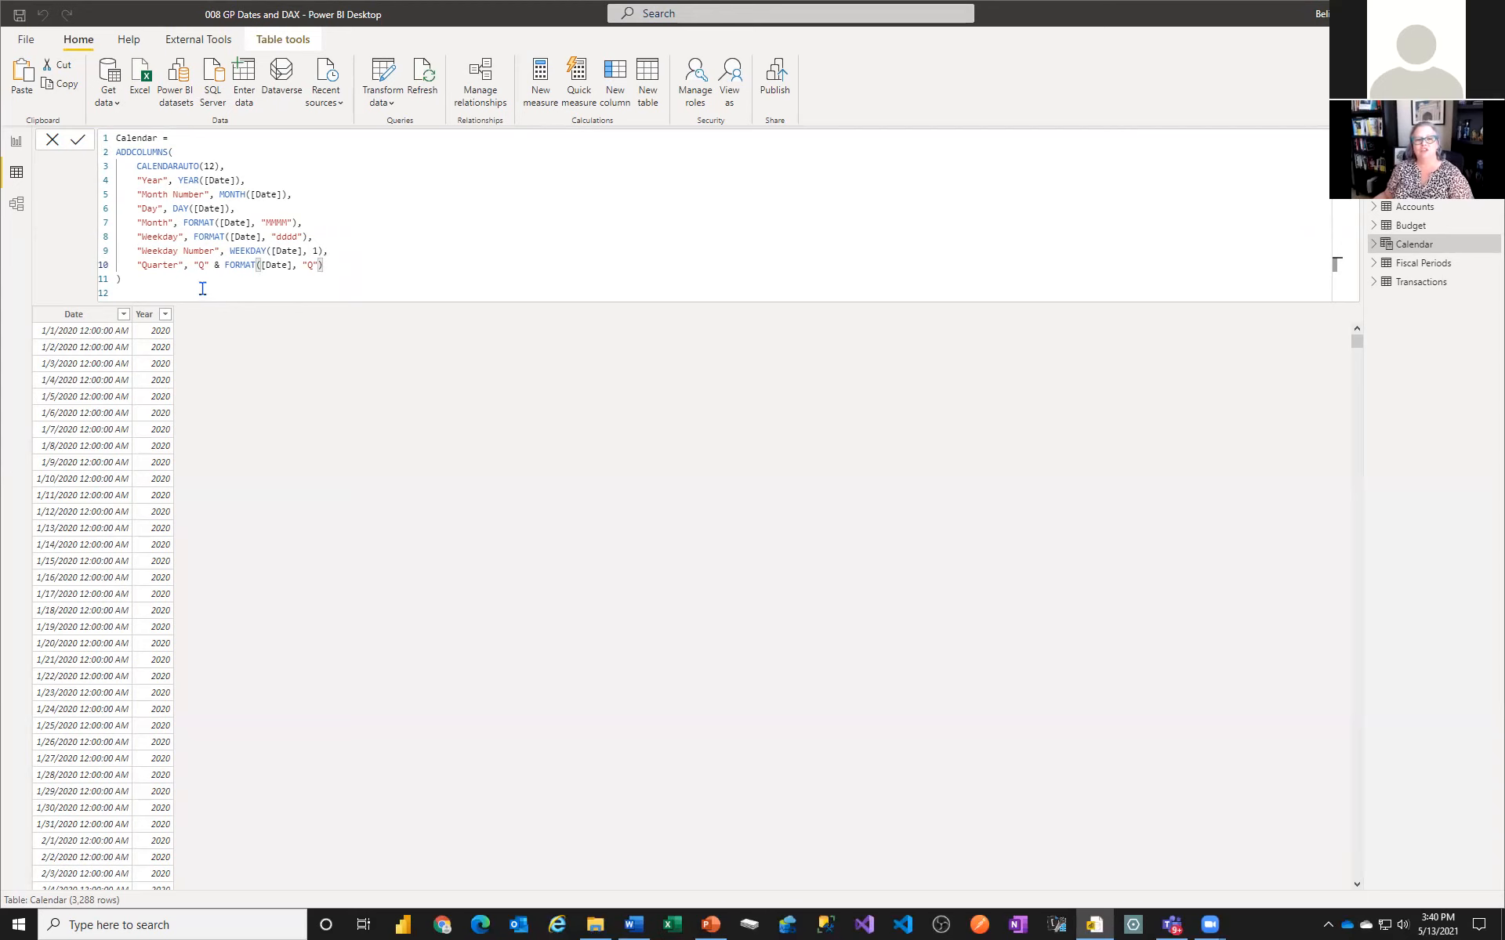
left_click(83, 138)
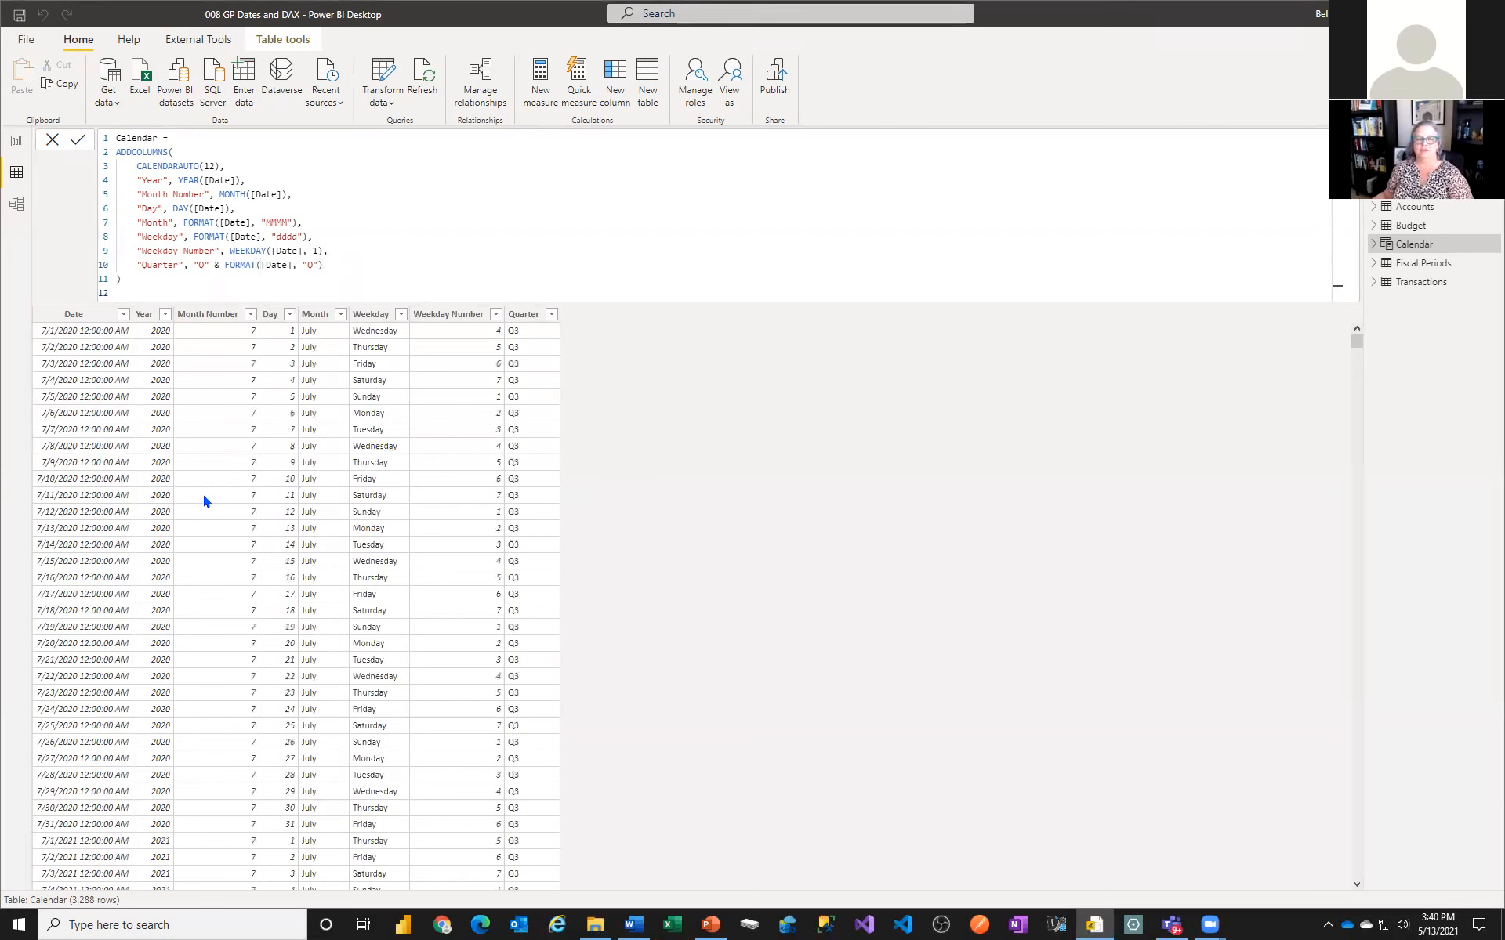
Change the Calendar table's Date column to the Date data type with the *3/14/2001 (m/d/yyyy) format
left_click(57, 316)
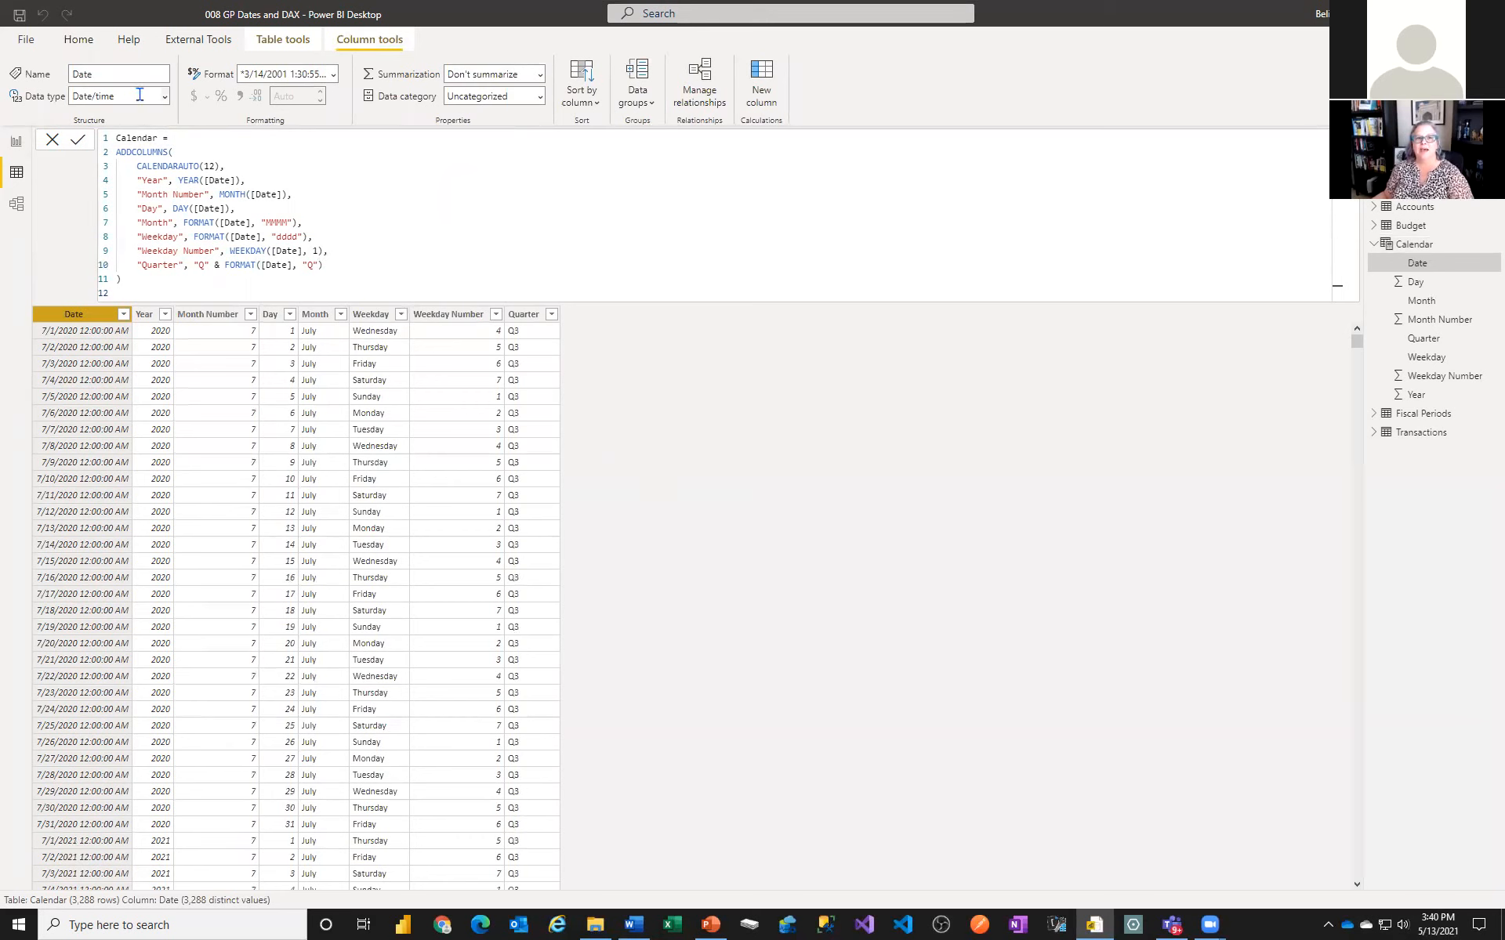
left_click(166, 97)
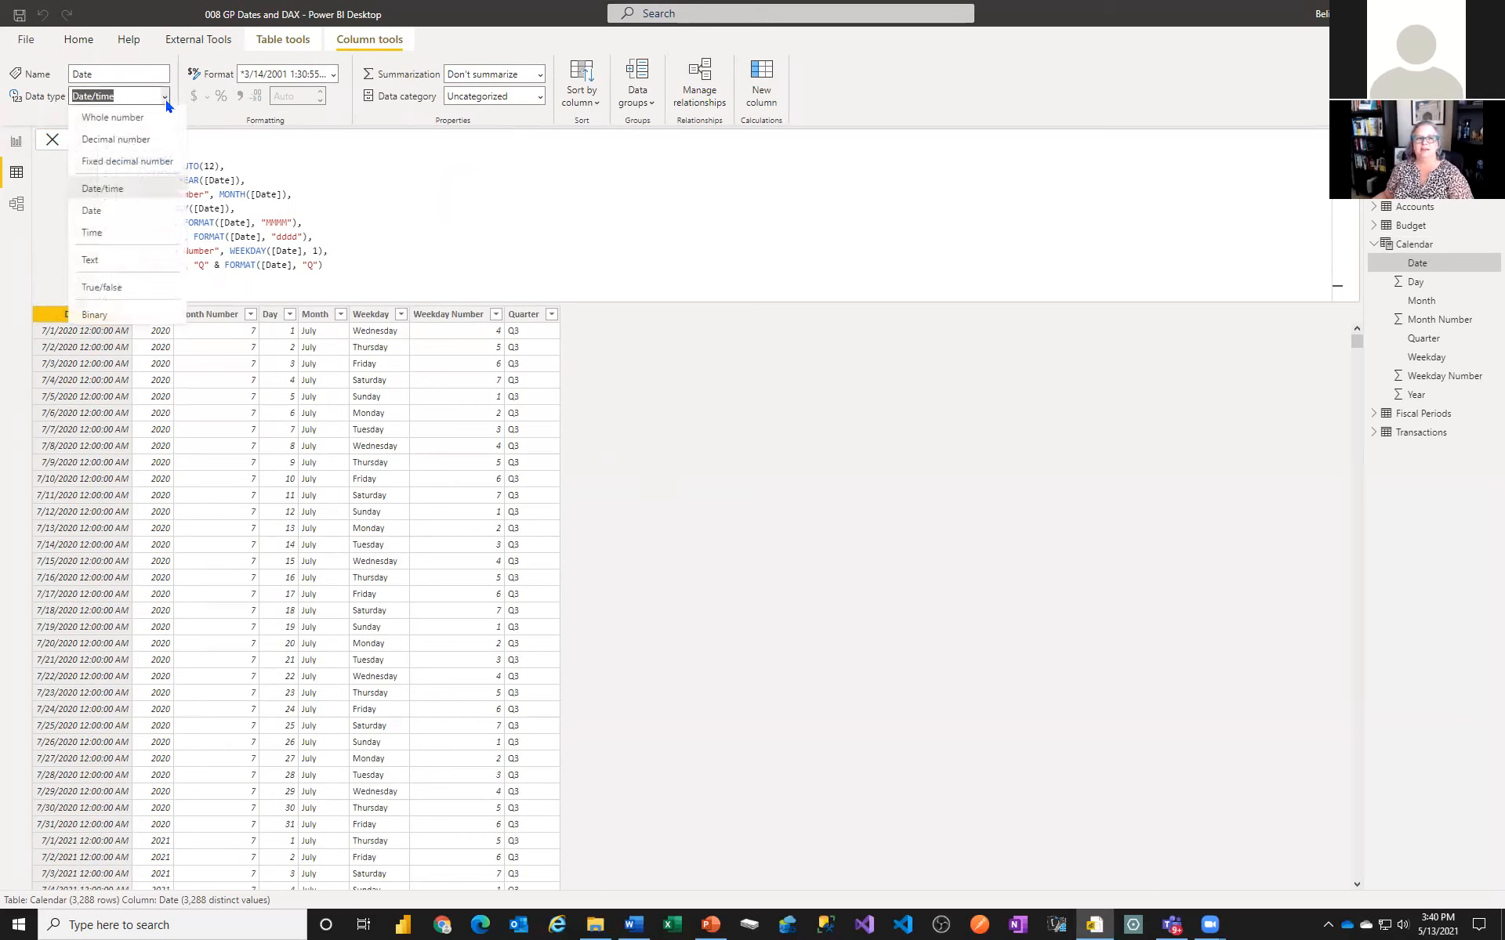
left_click(104, 212)
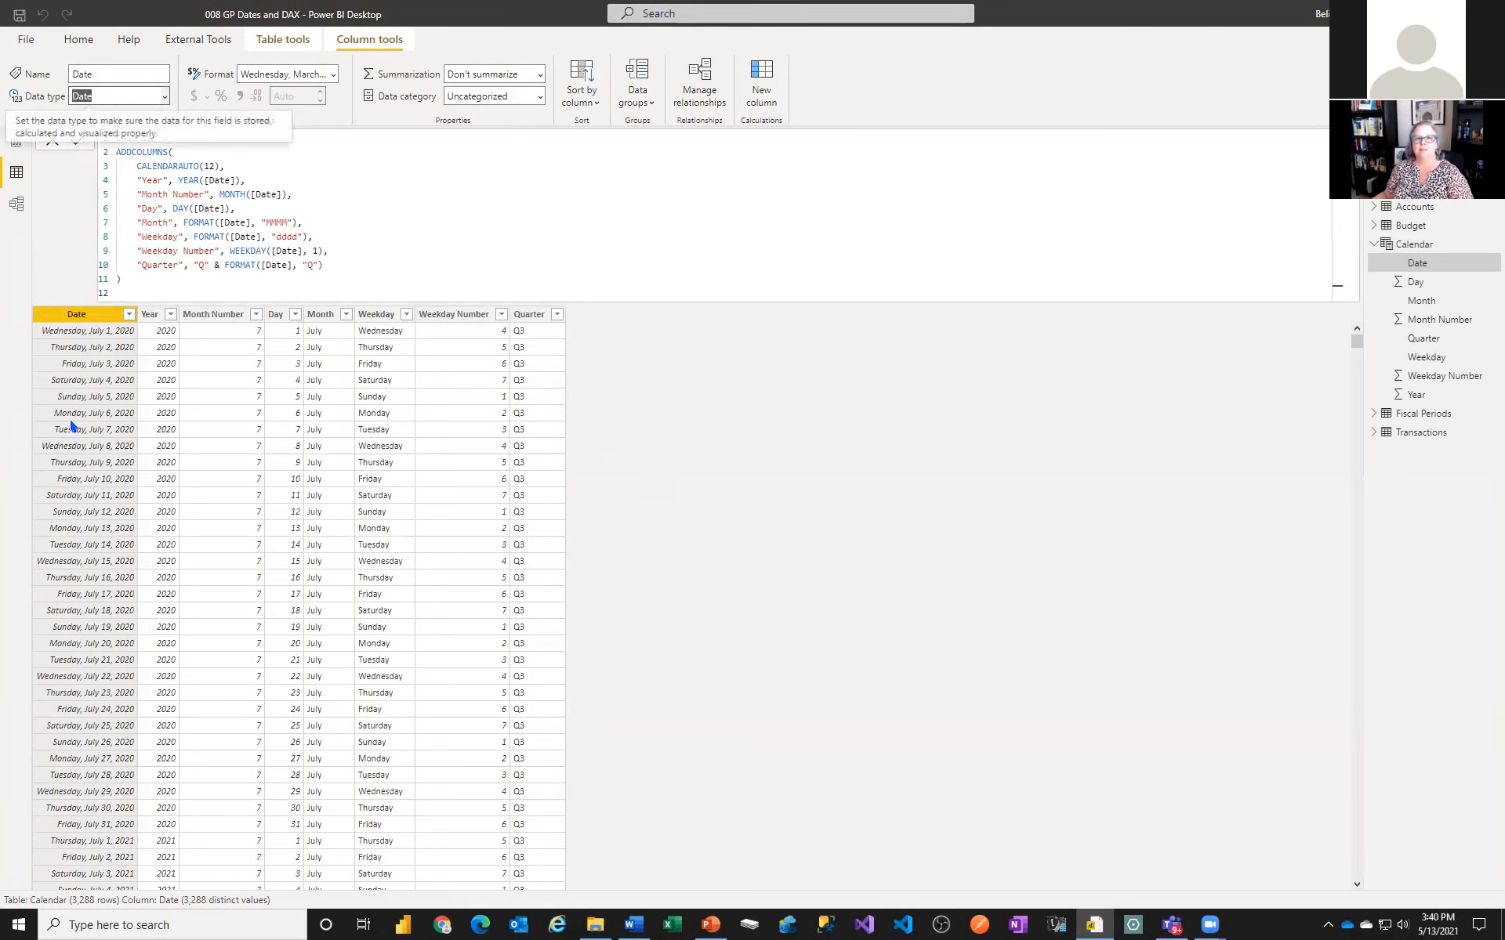
left_click(329, 74)
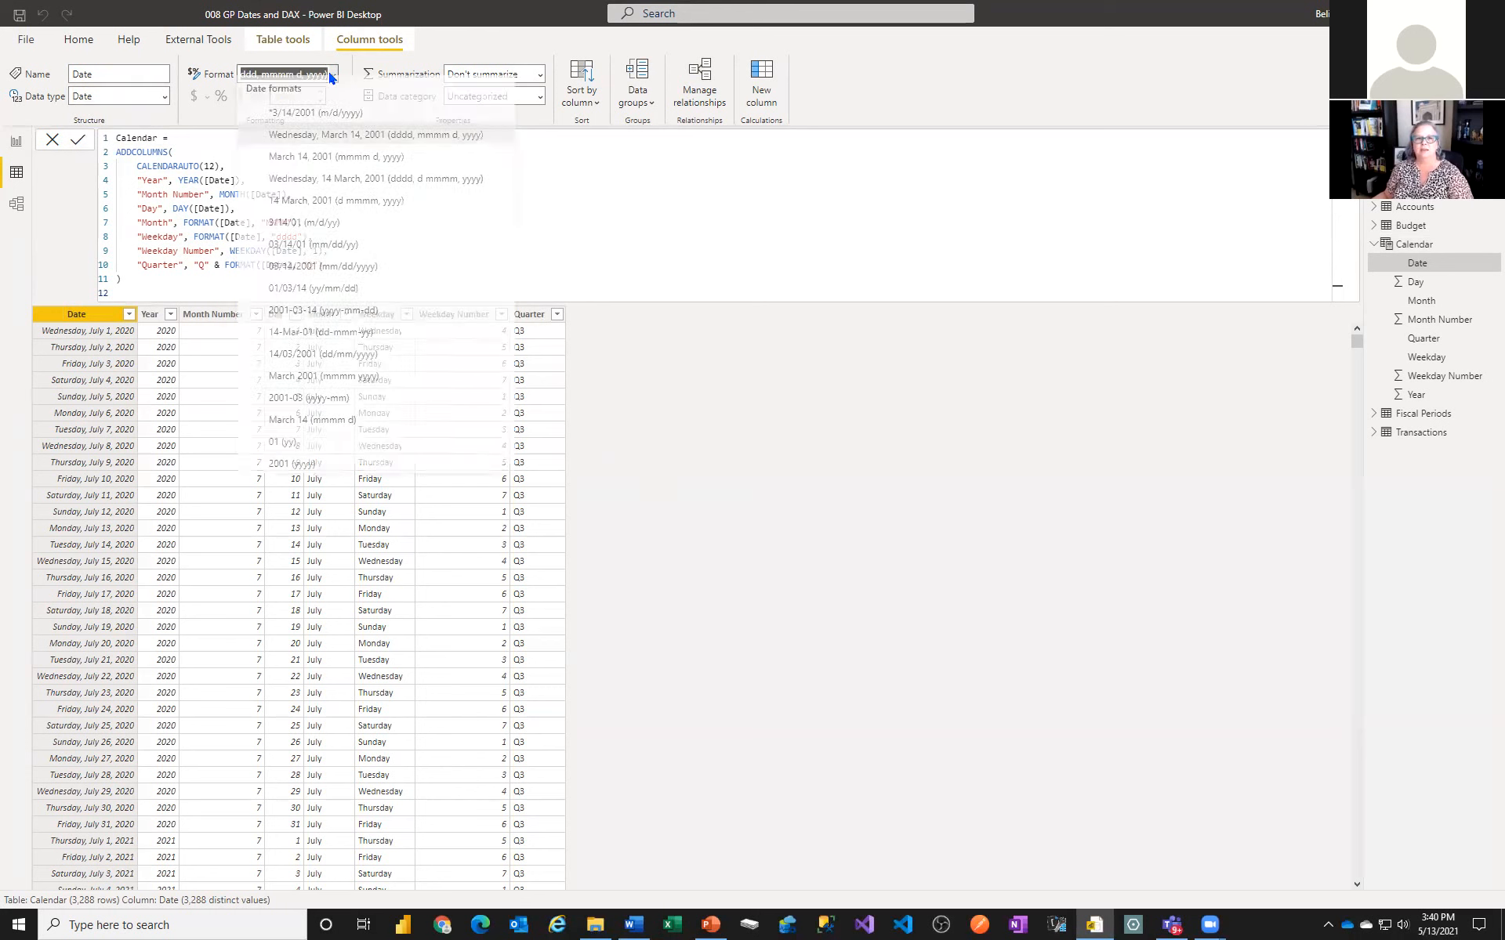
left_click(317, 124)
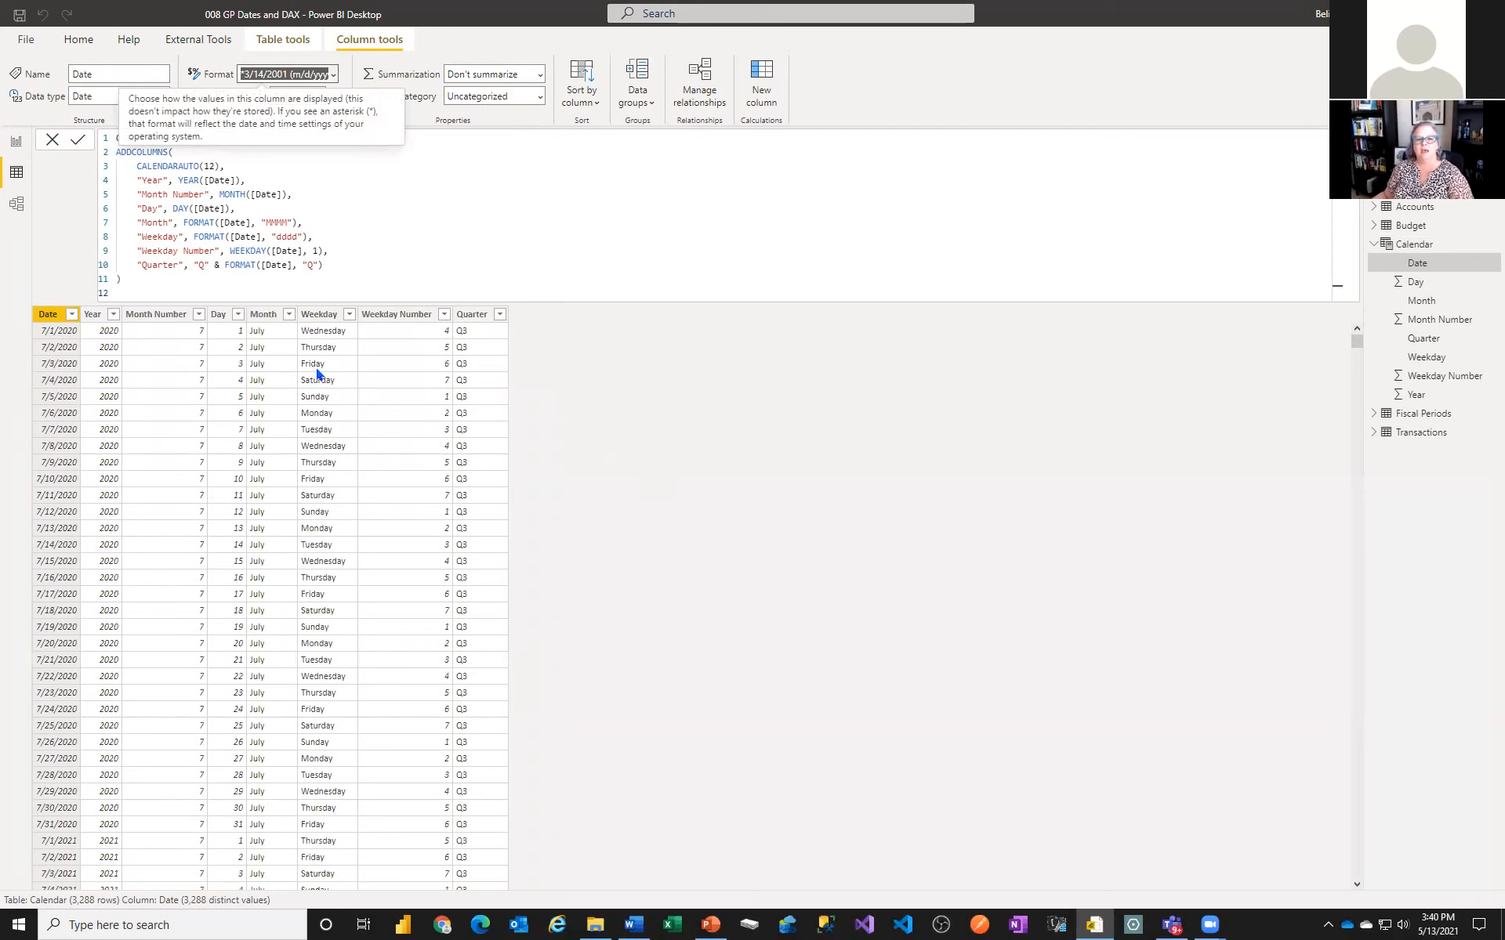
Sort the Calendar table's rows by the Date column in ascending order
left_click(261, 315)
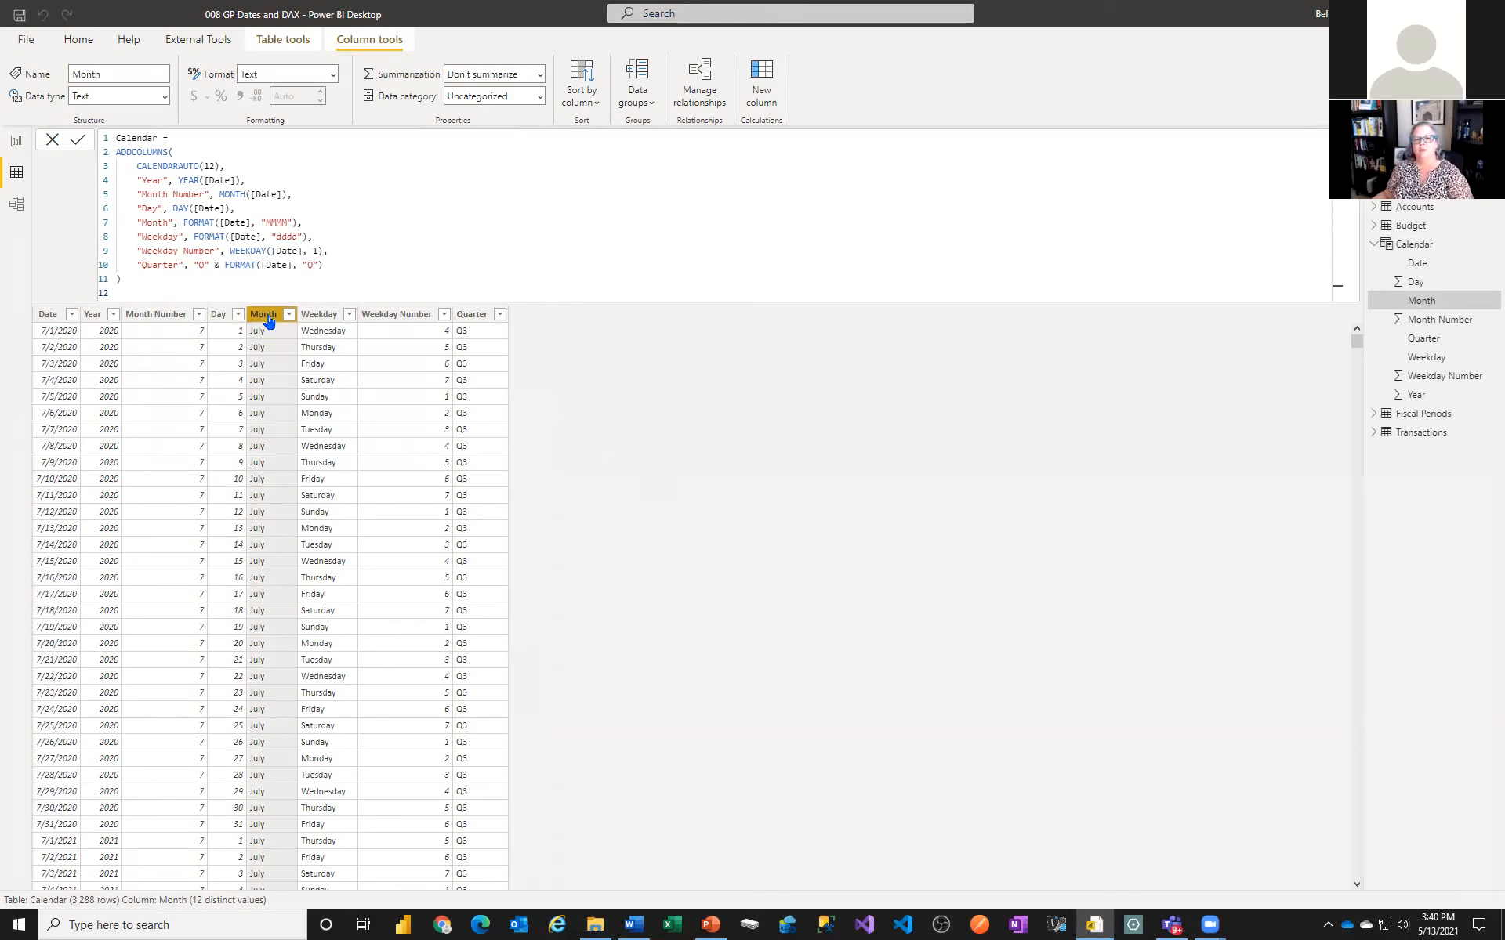
left_click(70, 317)
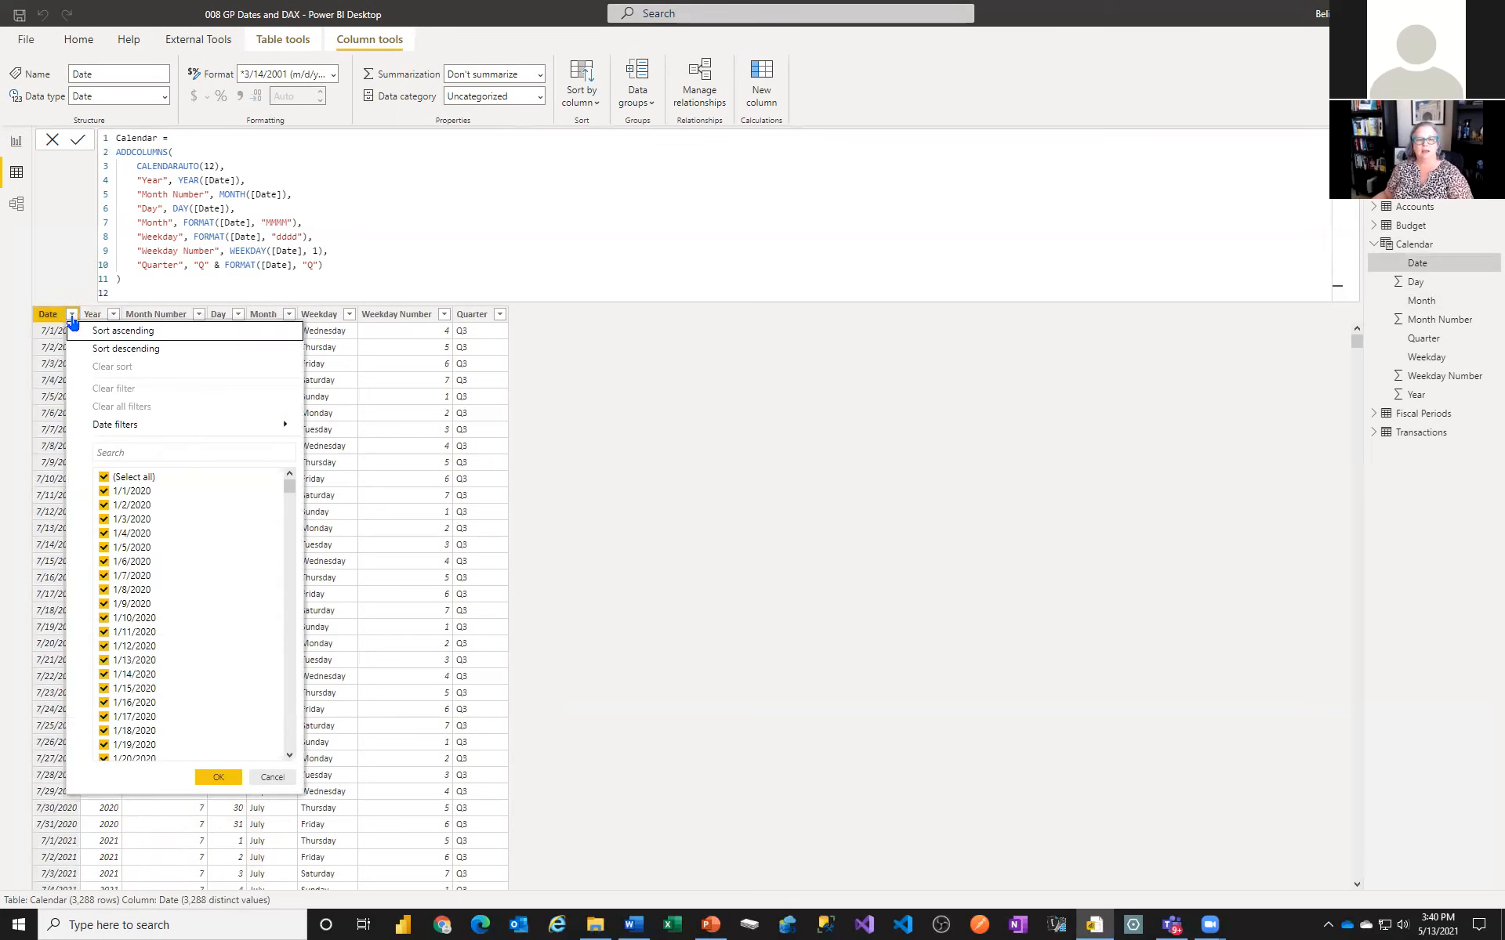
left_click(99, 334)
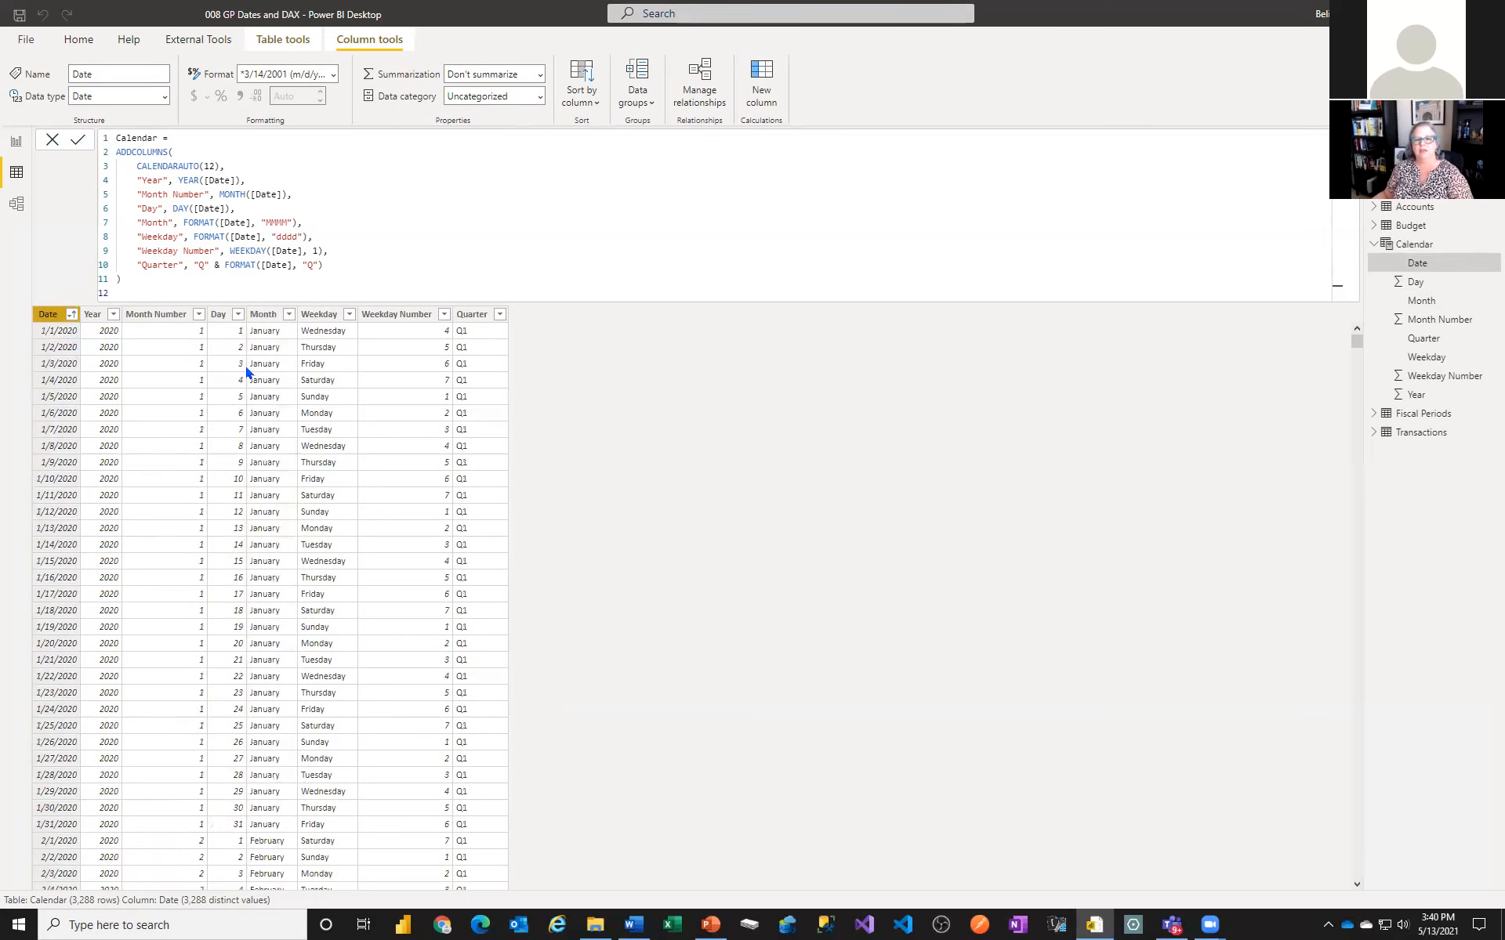
Set the Month column to sort by Month Number, and hide the Month Number column in report view
left_click(261, 317)
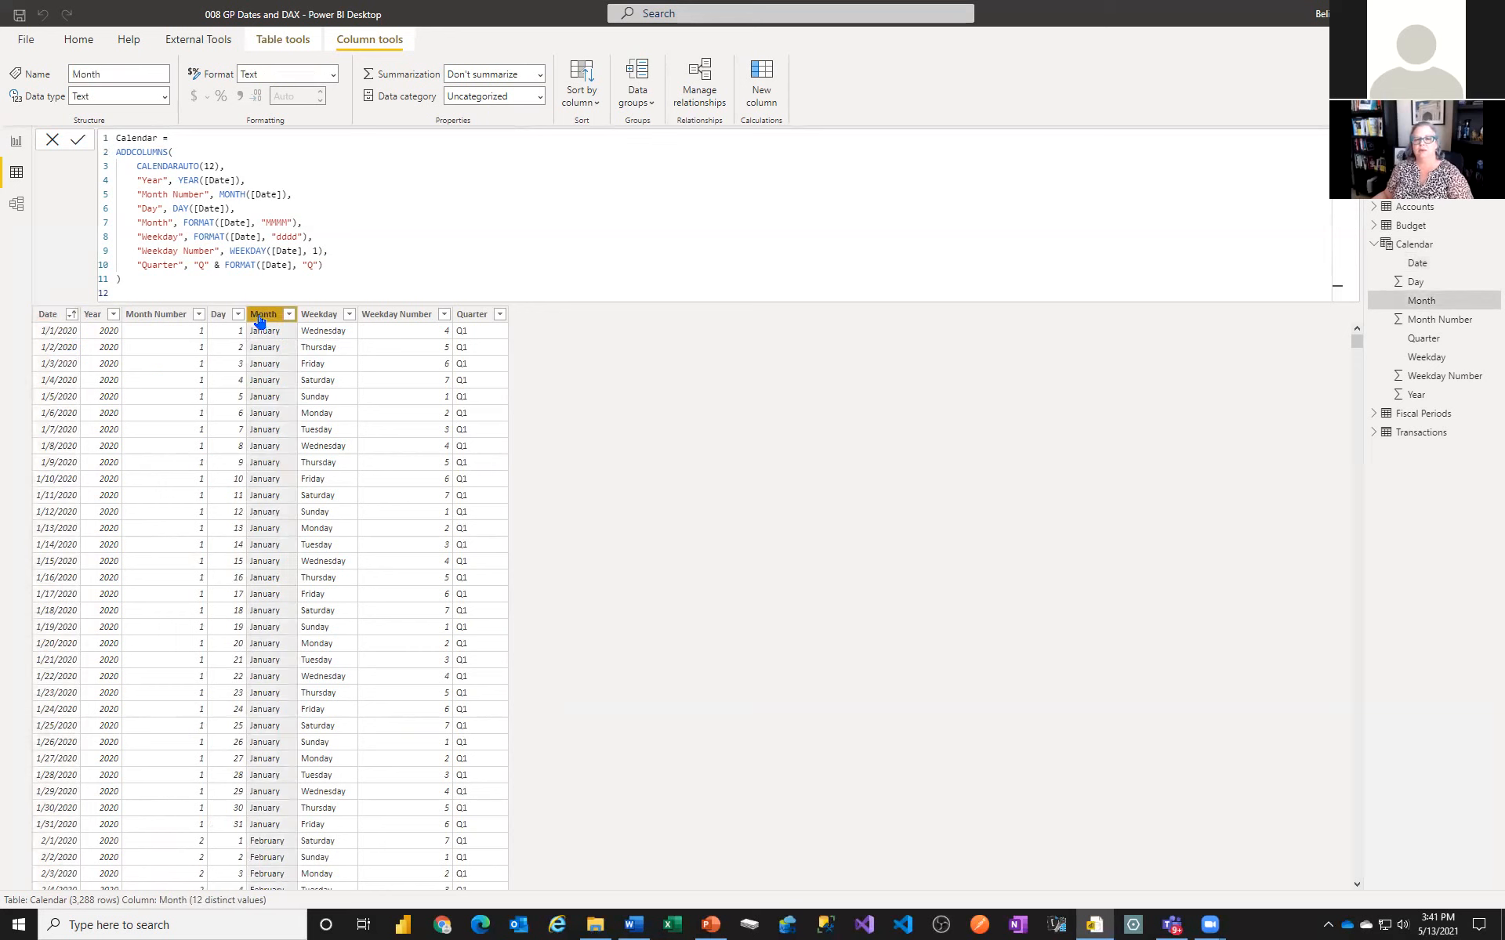
left_click(582, 96)
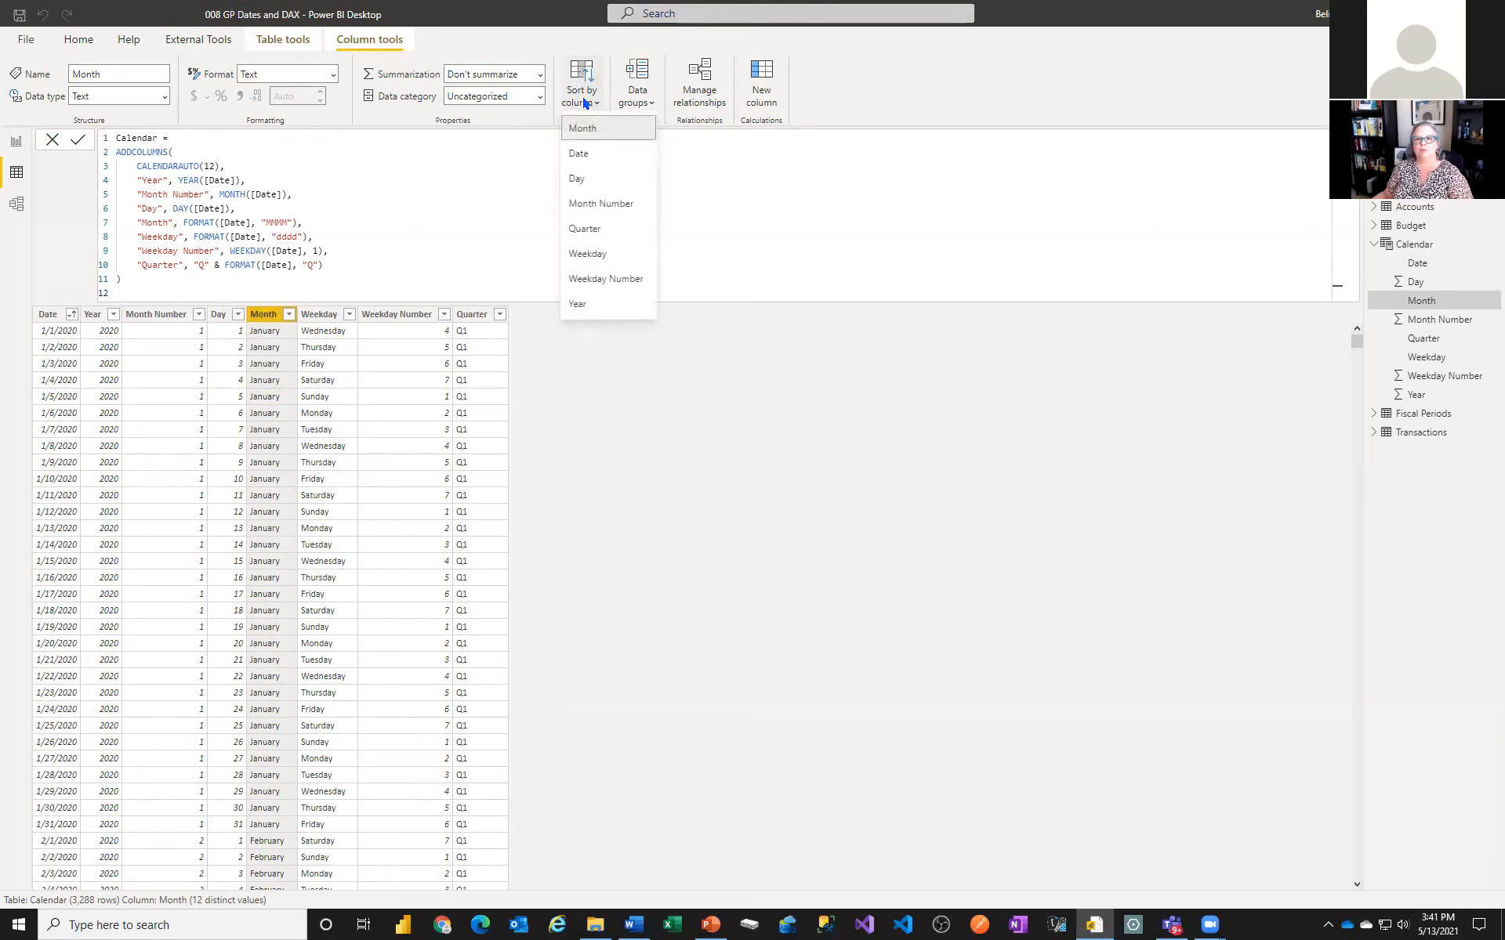
left_click(604, 199)
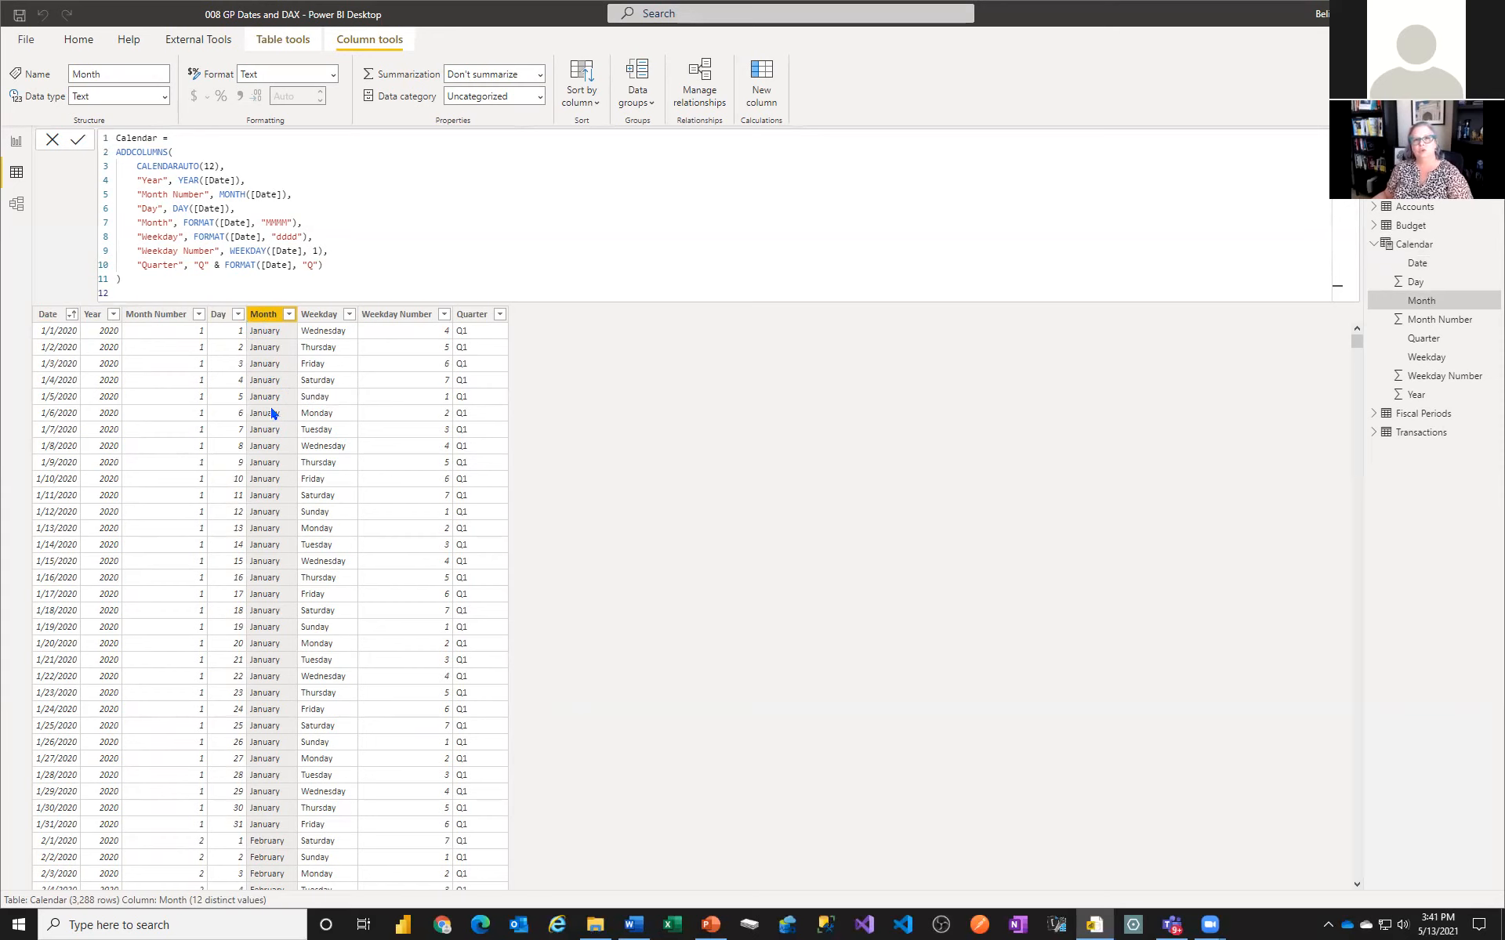
left_click(166, 320)
right_click(167, 321)
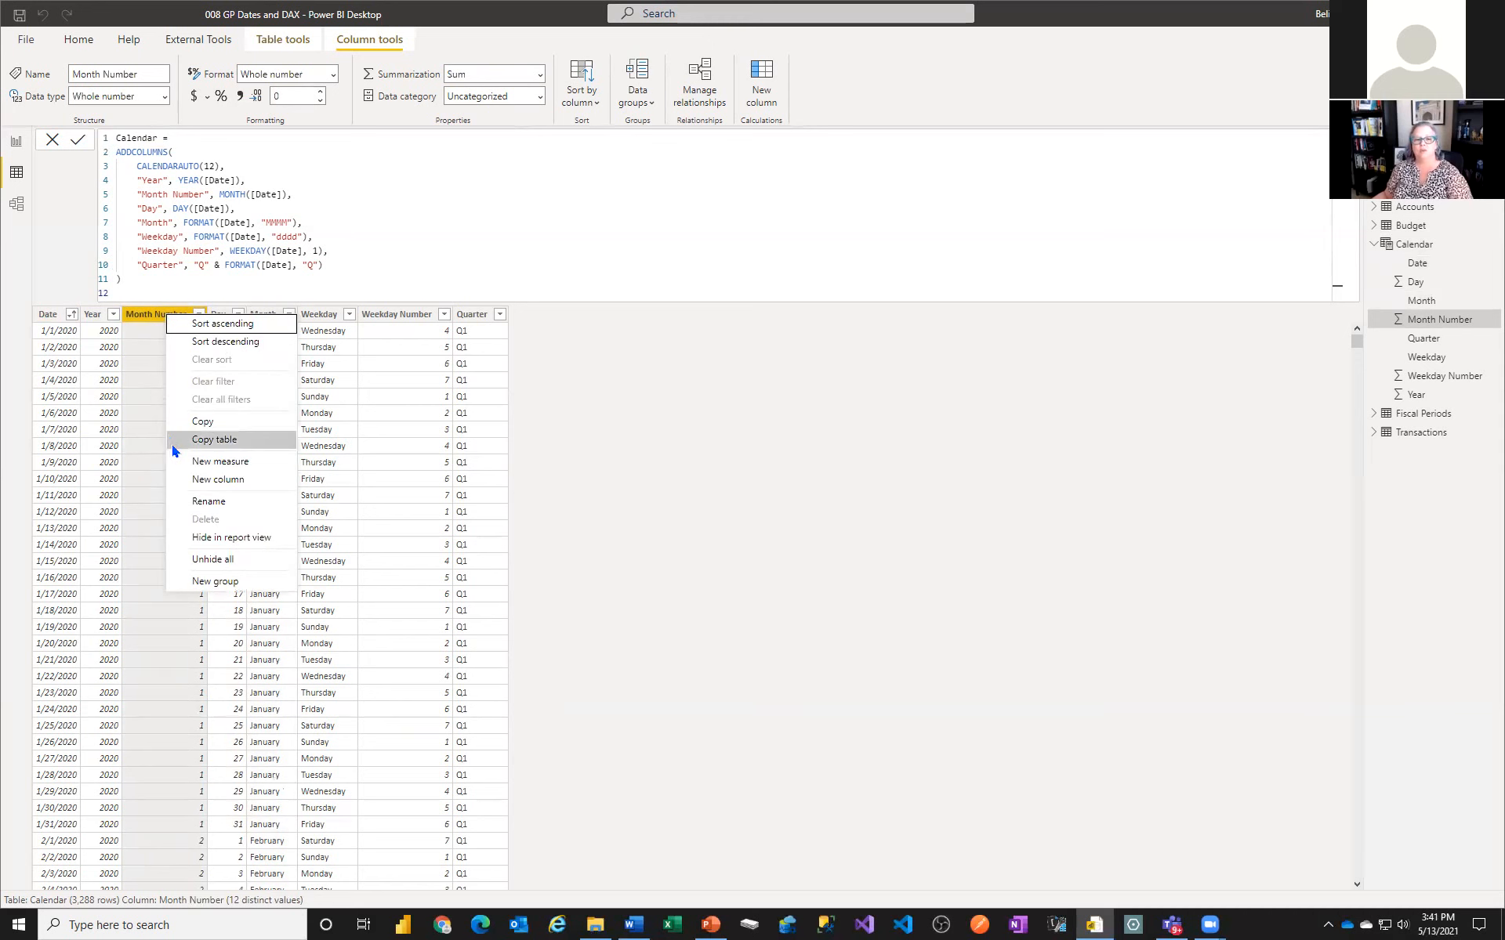
left_click(200, 538)
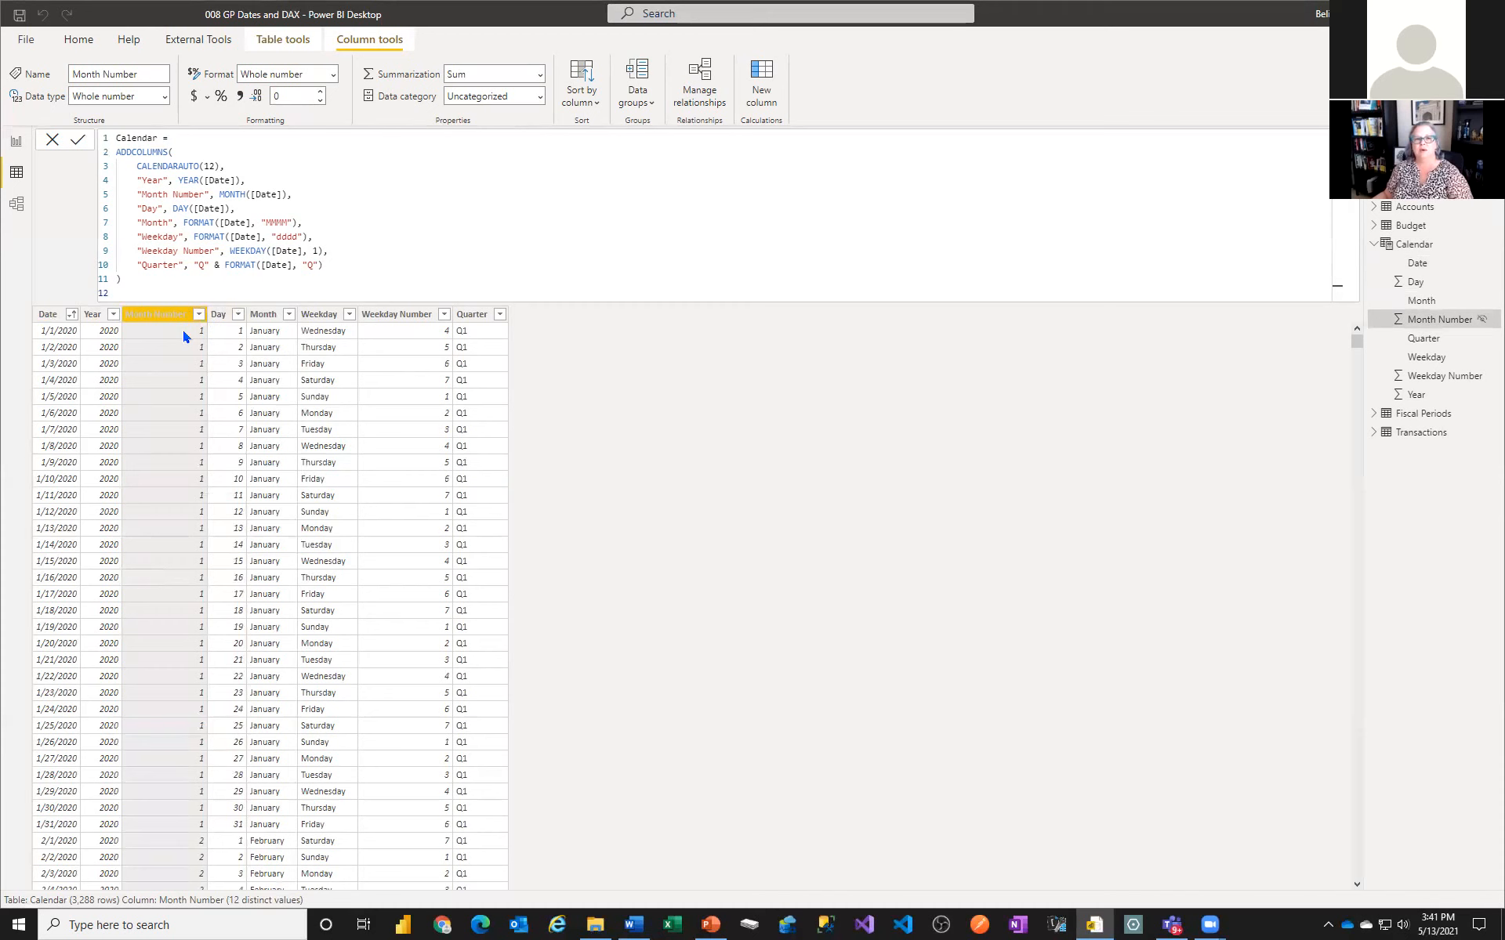
Set the Weekday column to sort by Weekday Number, and hide the Weekday Number column in report view
left_click(321, 315)
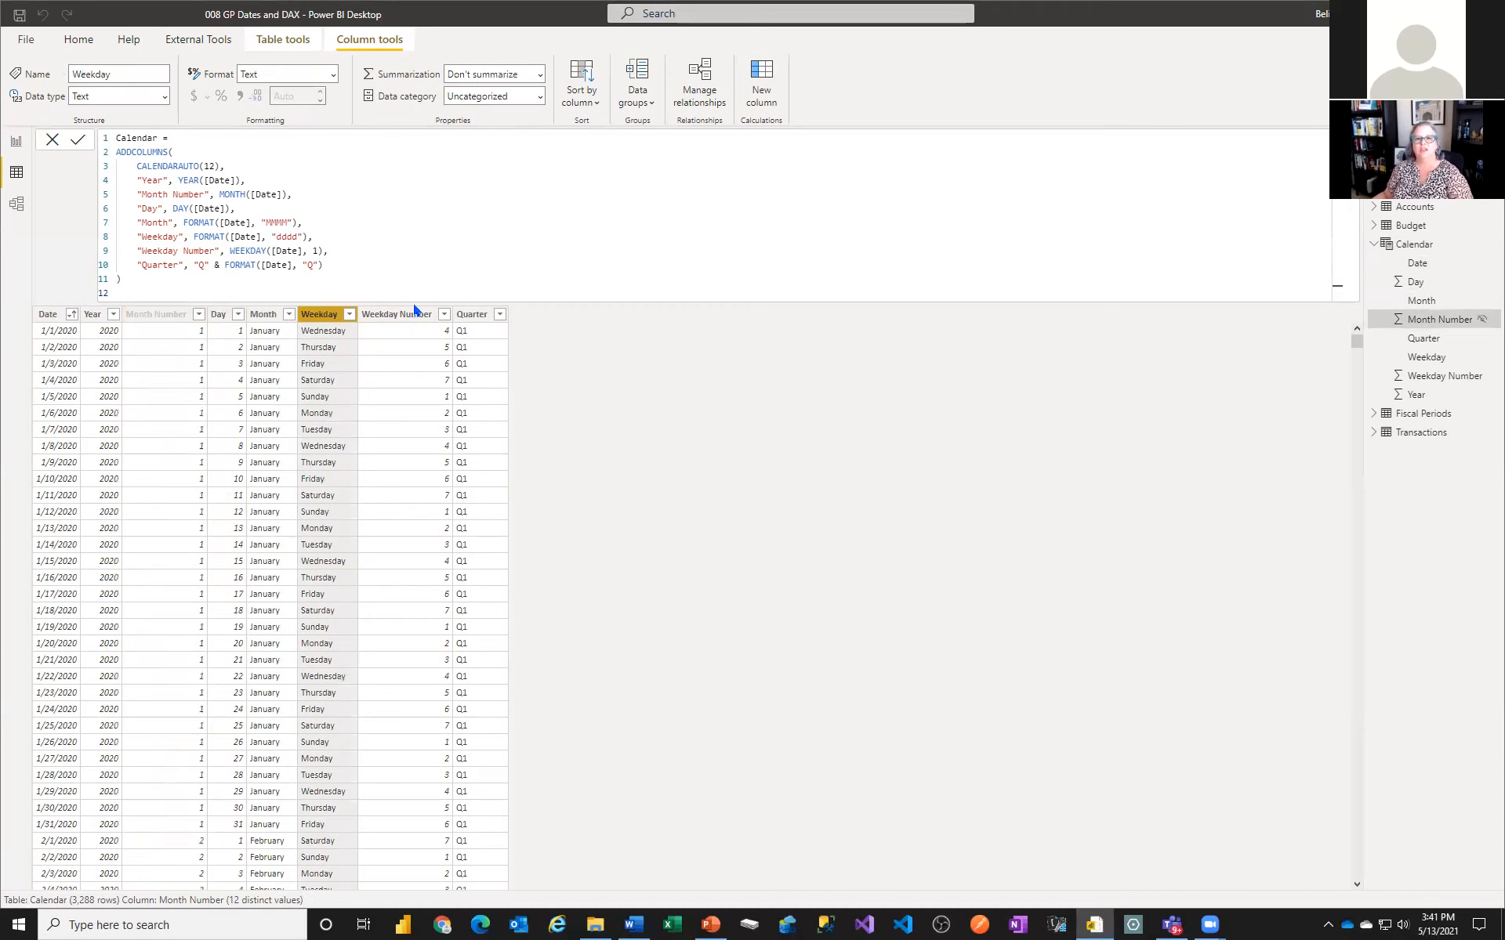
left_click(594, 79)
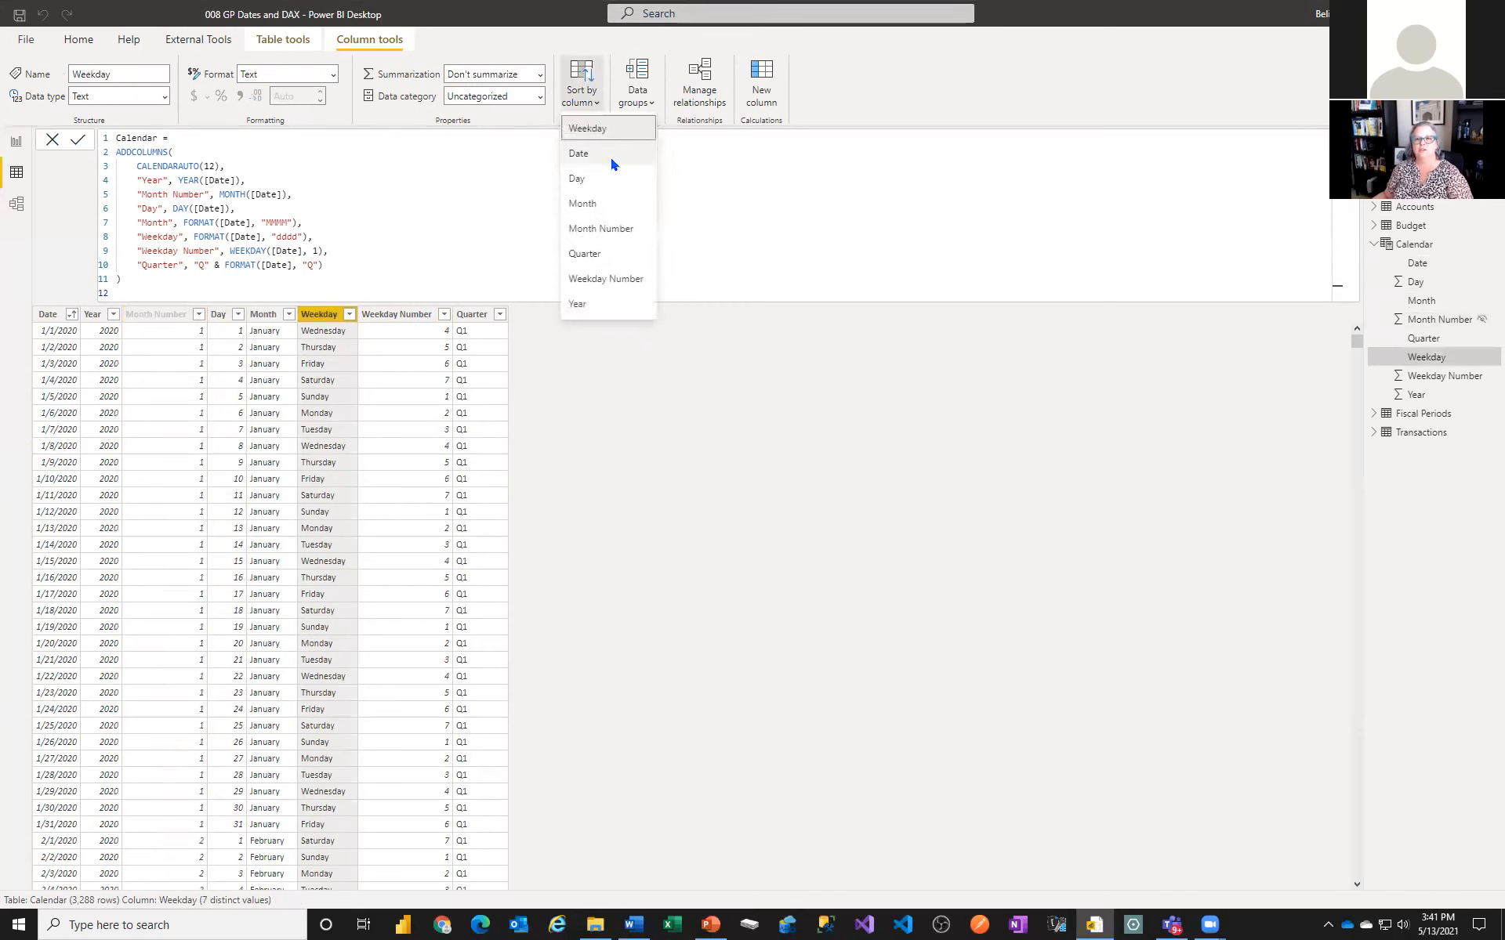
left_click(597, 279)
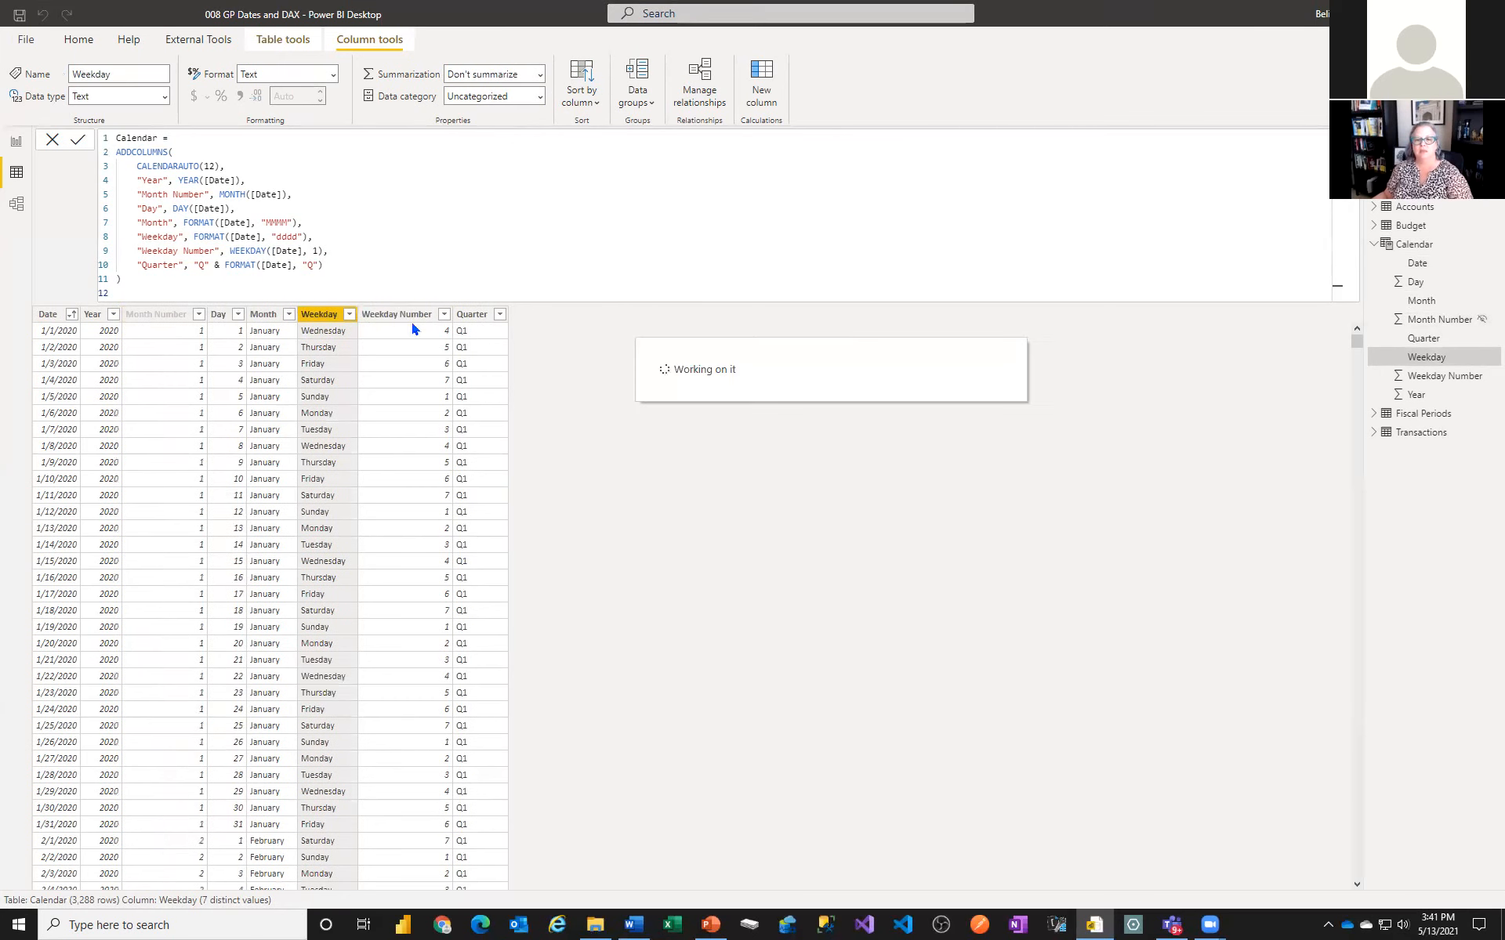
left_click(396, 315)
right_click(398, 314)
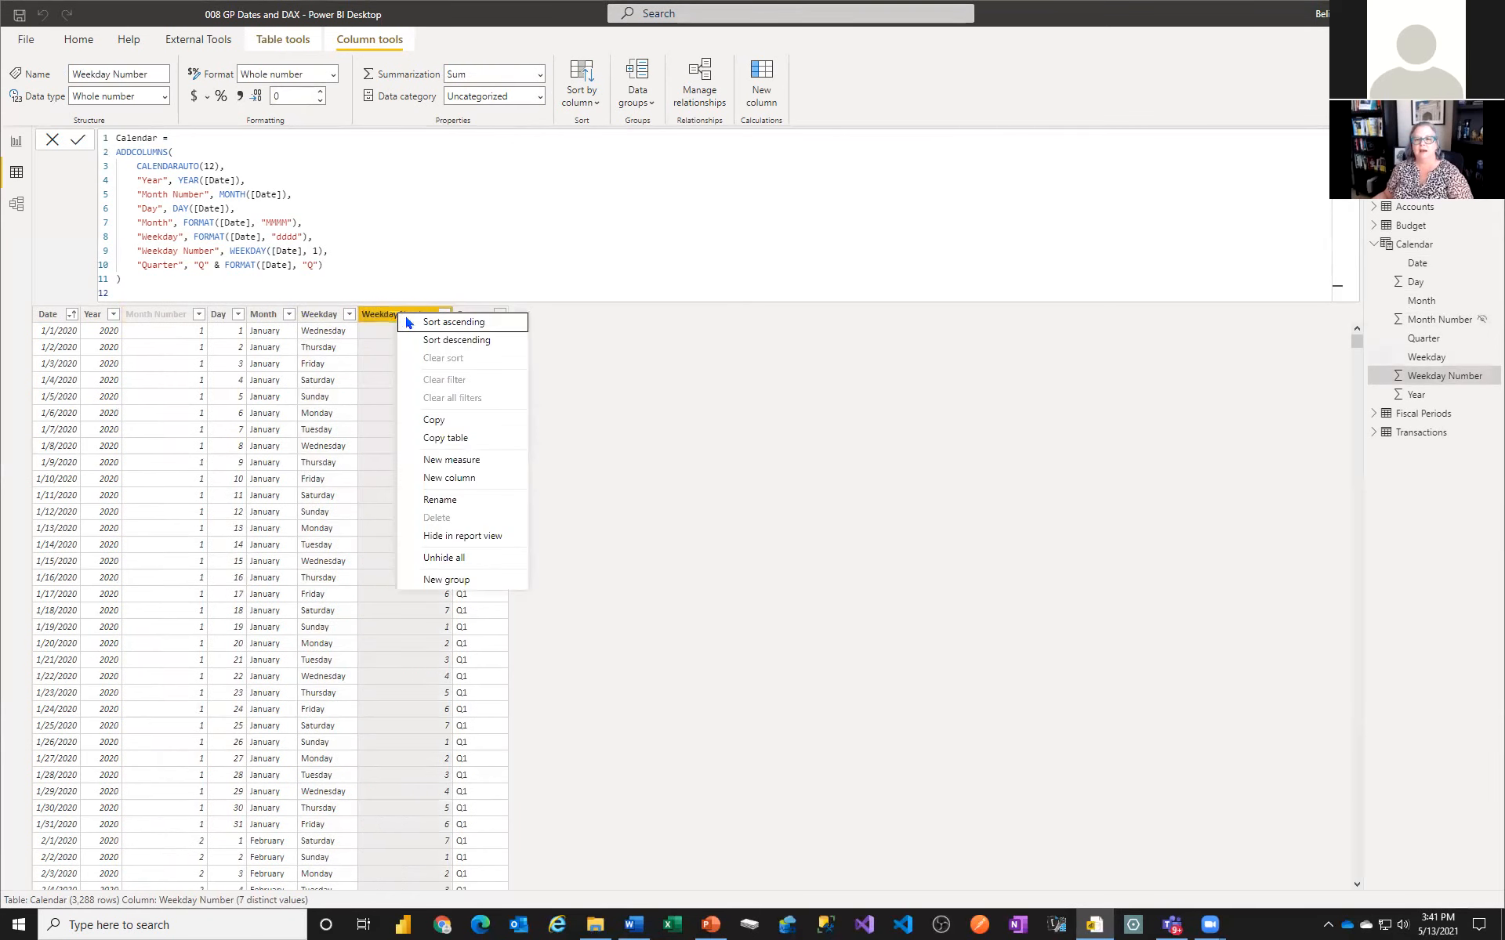
left_click(461, 536)
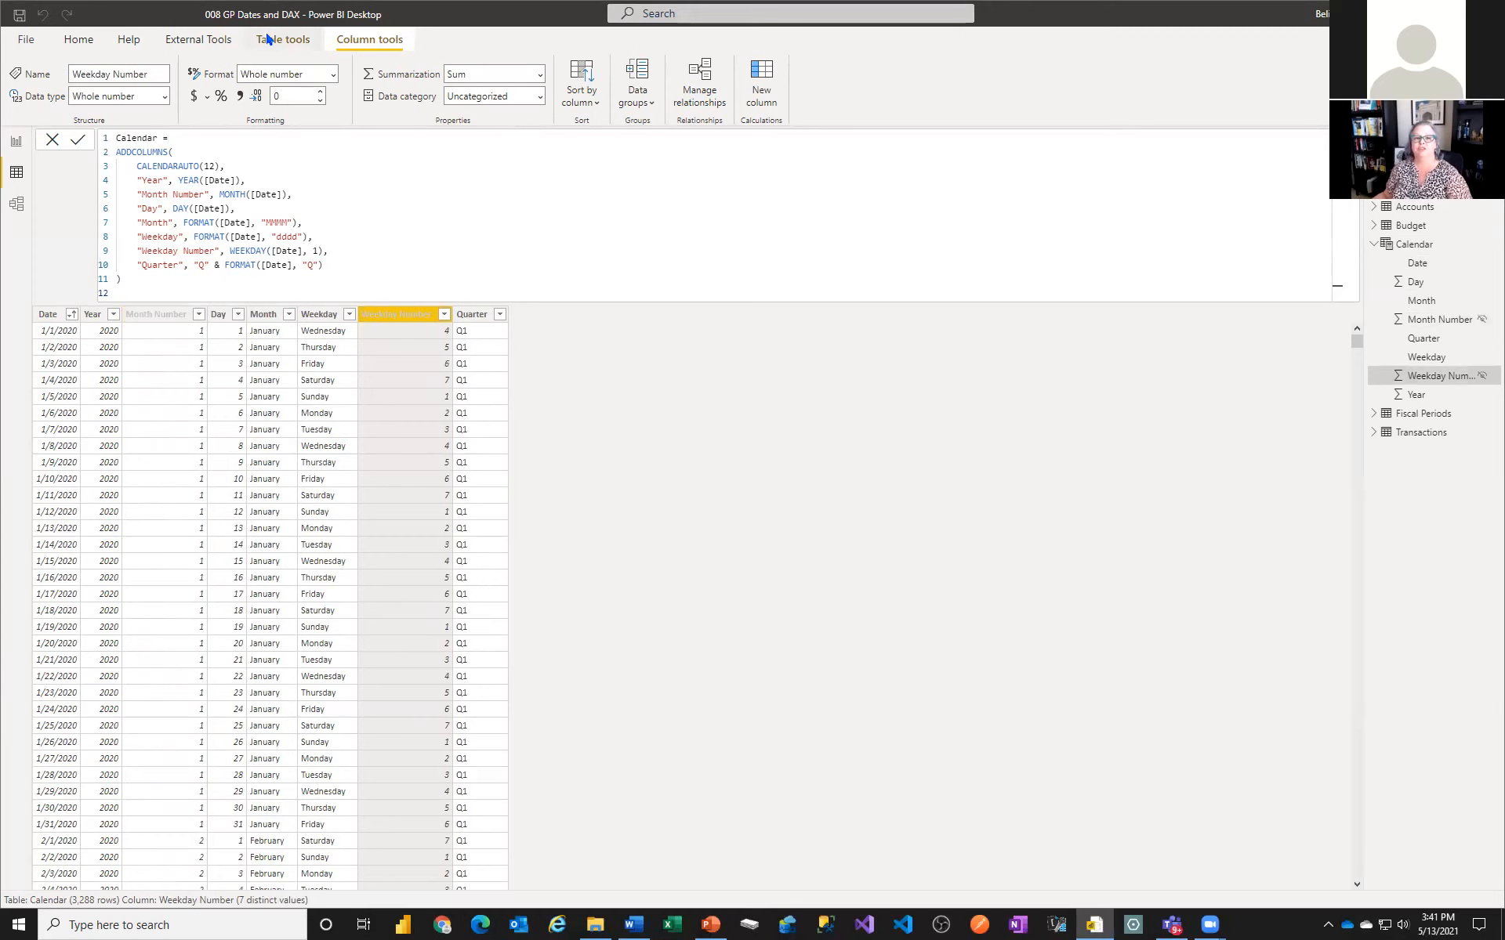
Mark the Calendar table as a date table, using Date as its date column
left_click(49, 315)
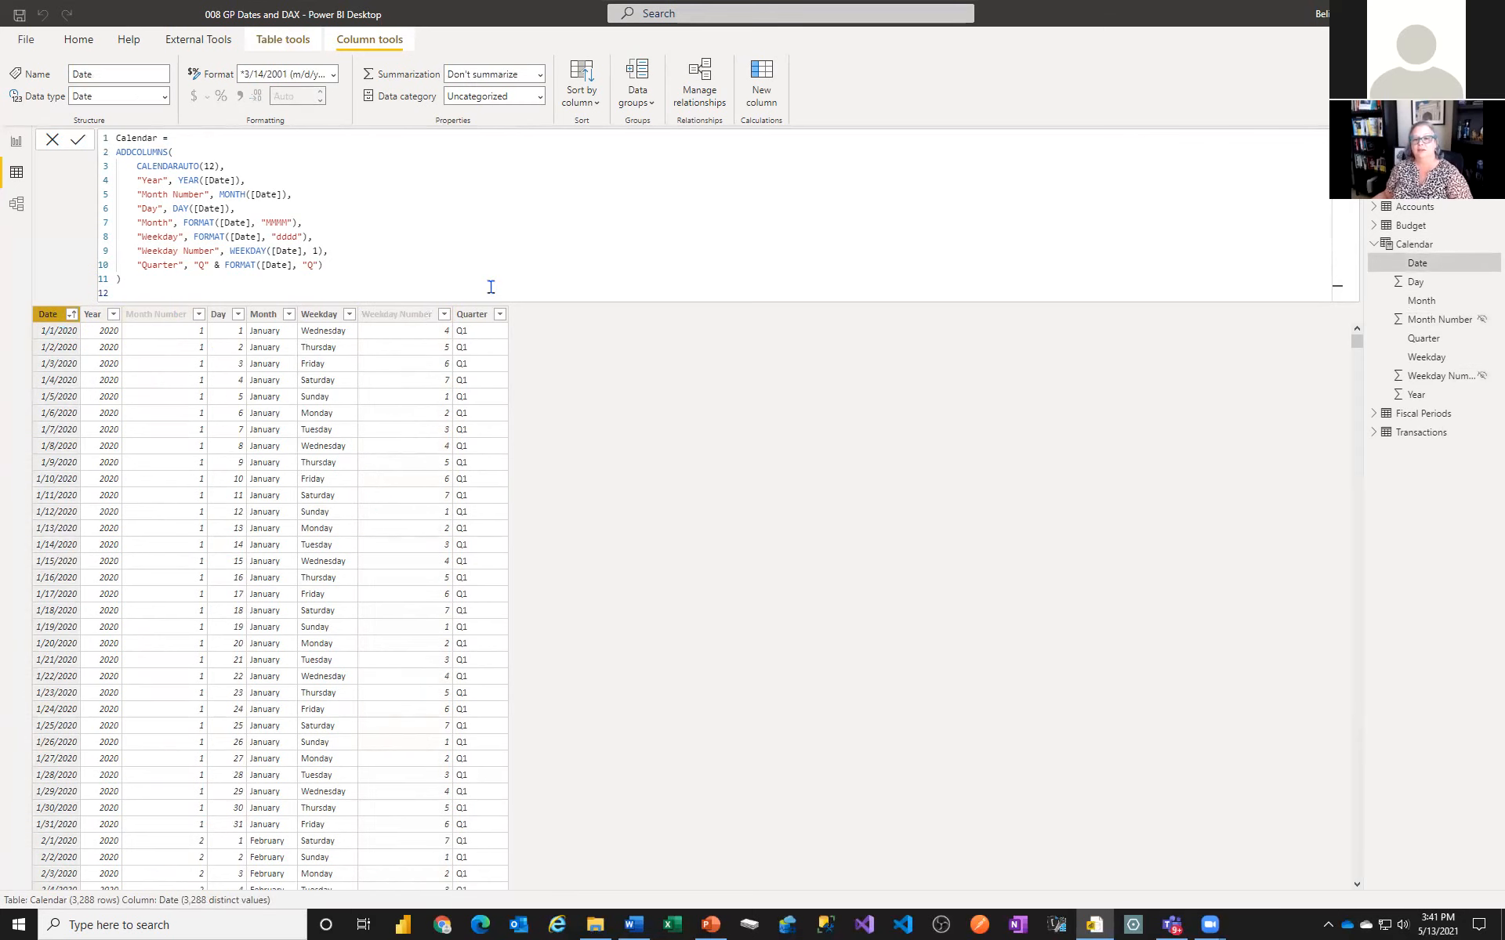
left_click(276, 41)
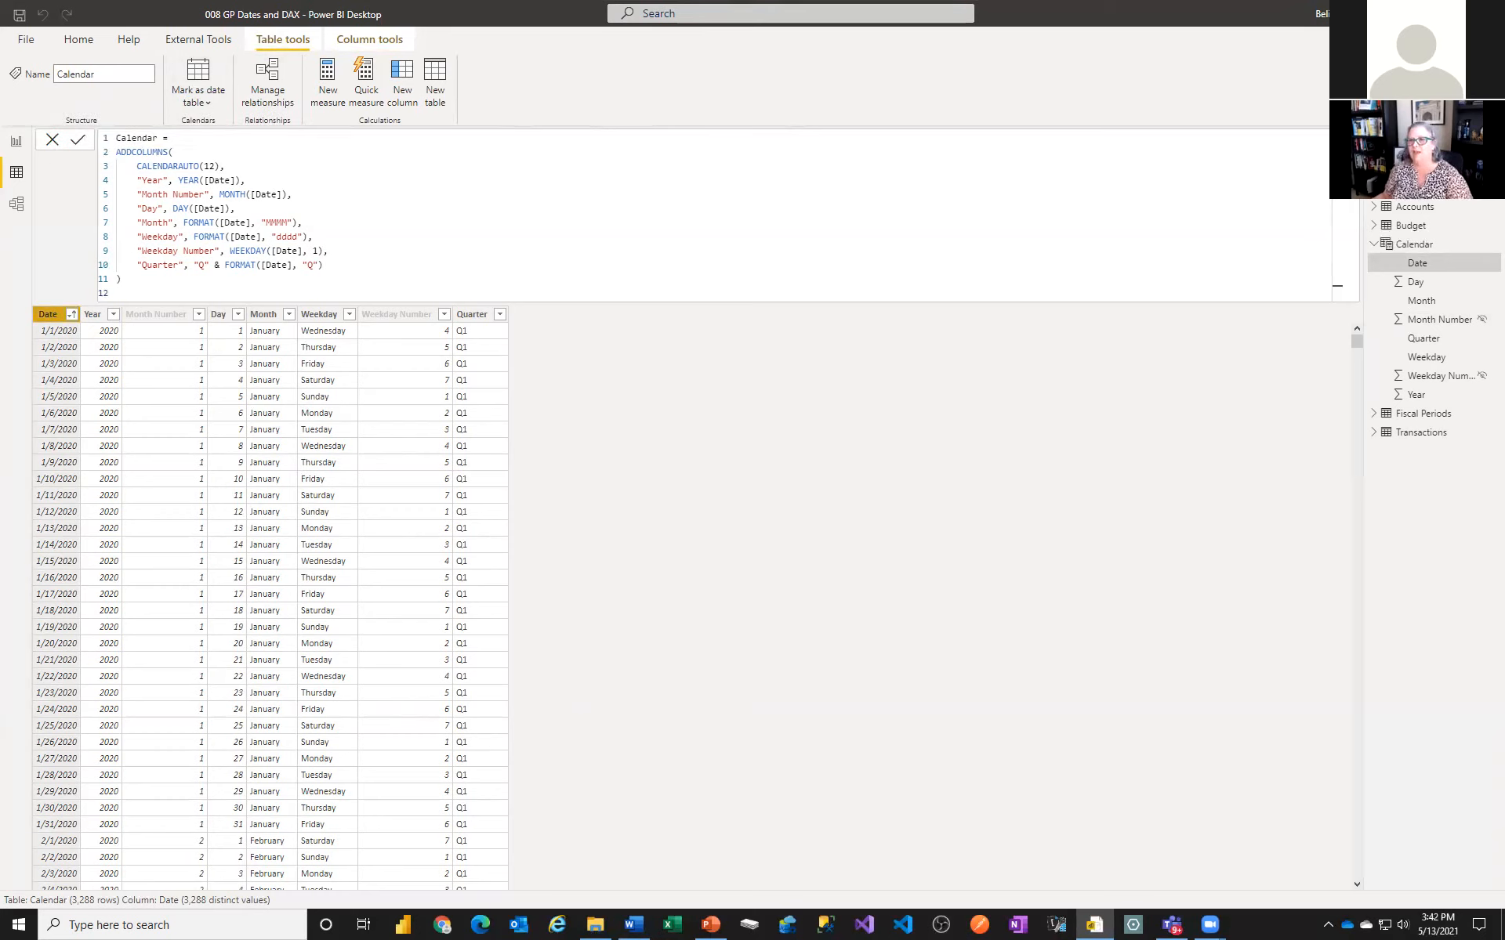
right_click(1436, 242)
mouse_move(1363, 408)
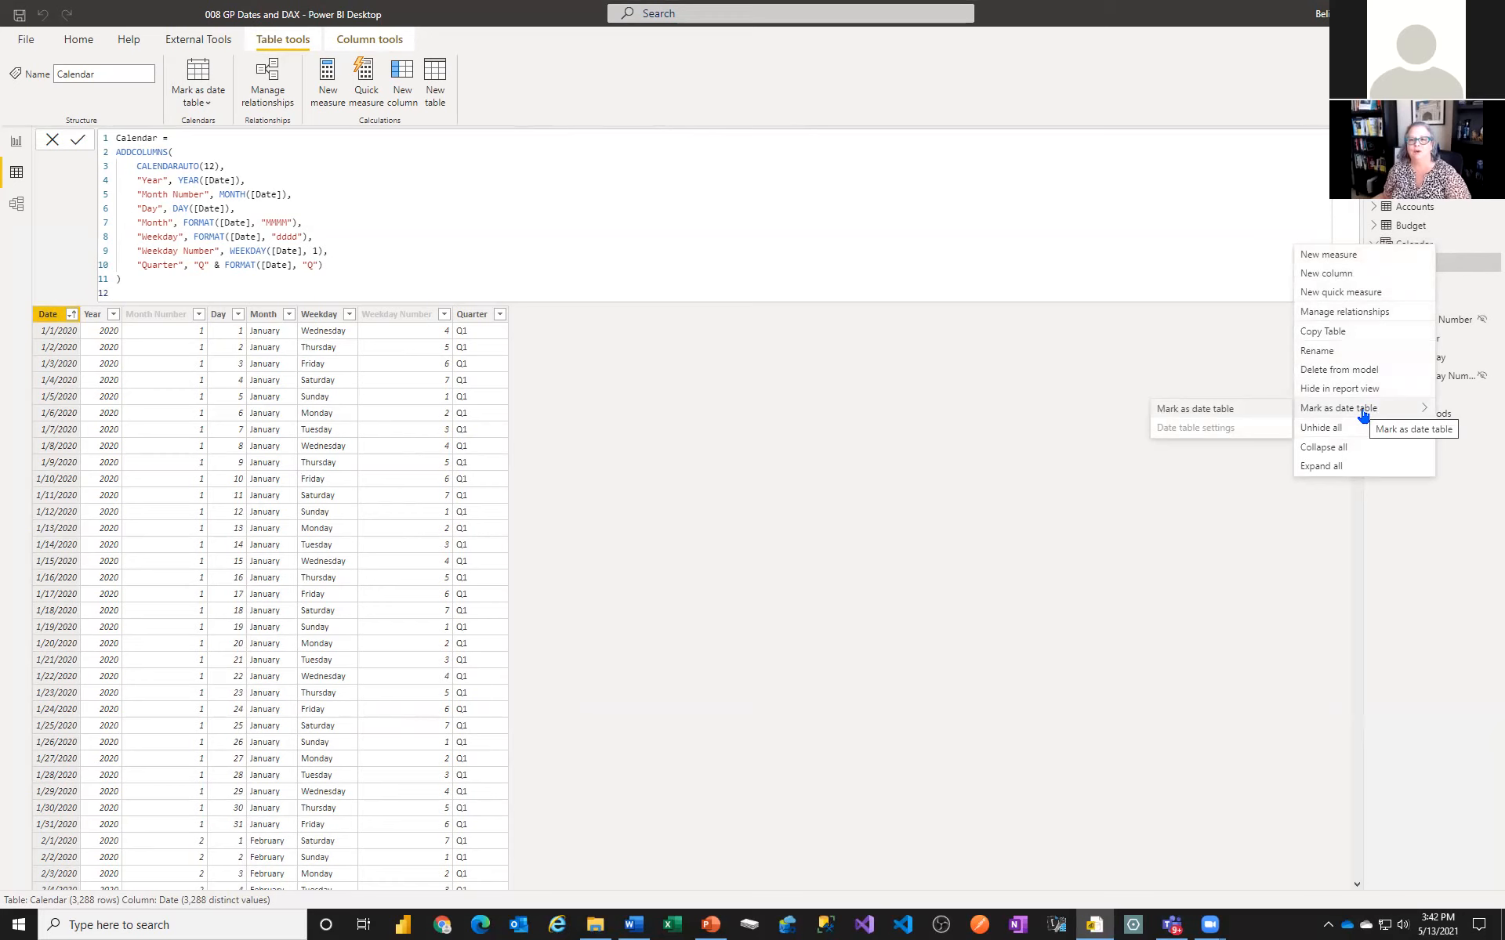
left_click(206, 78)
left_click(206, 77)
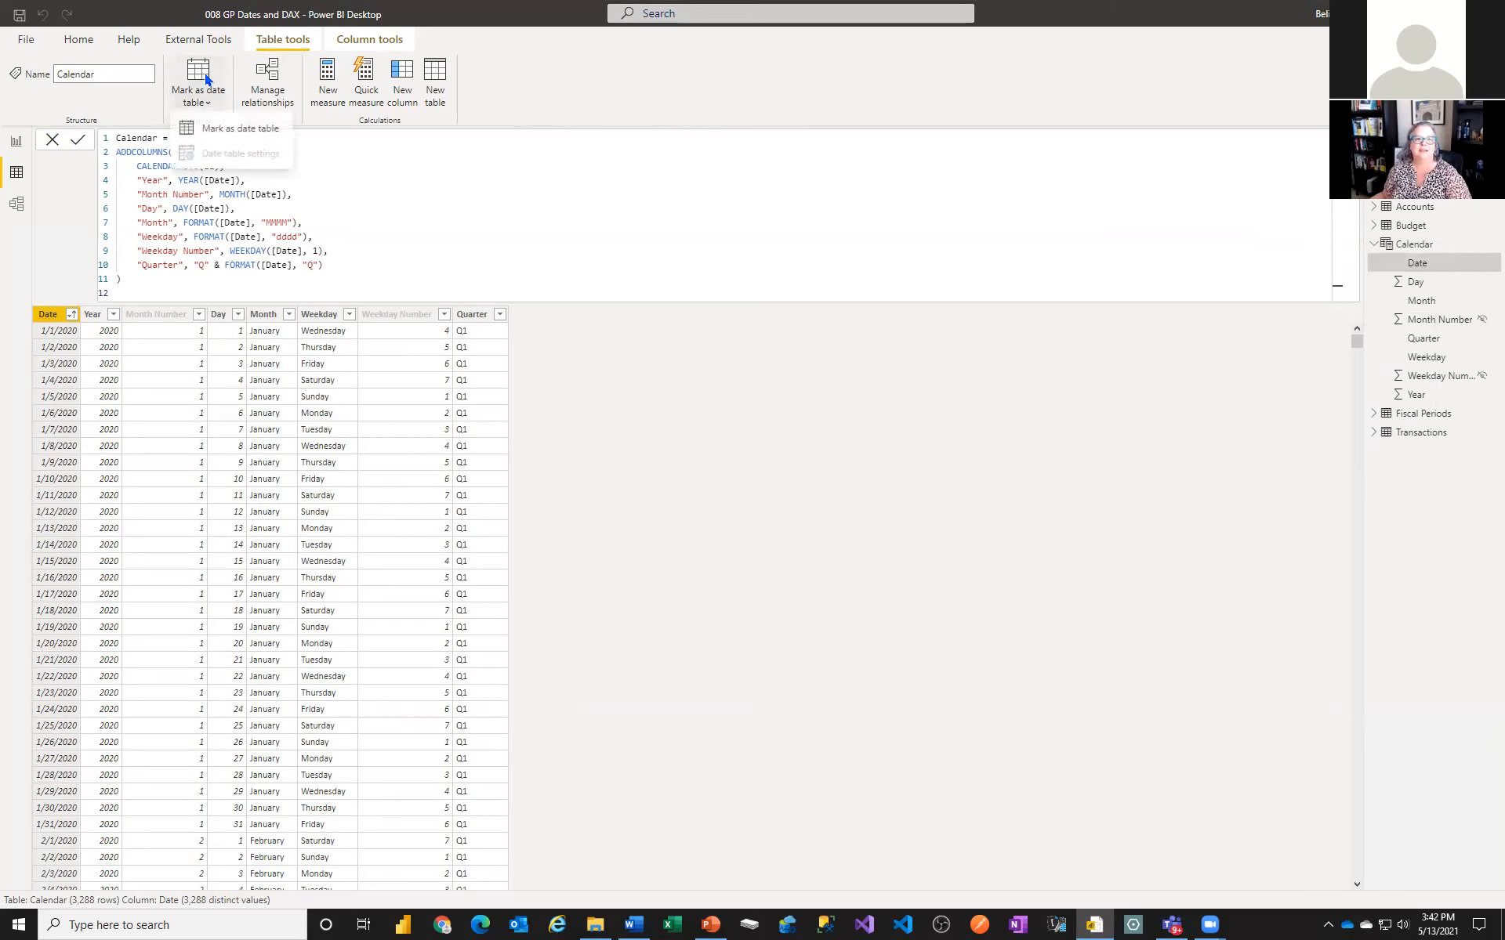
left_click(238, 129)
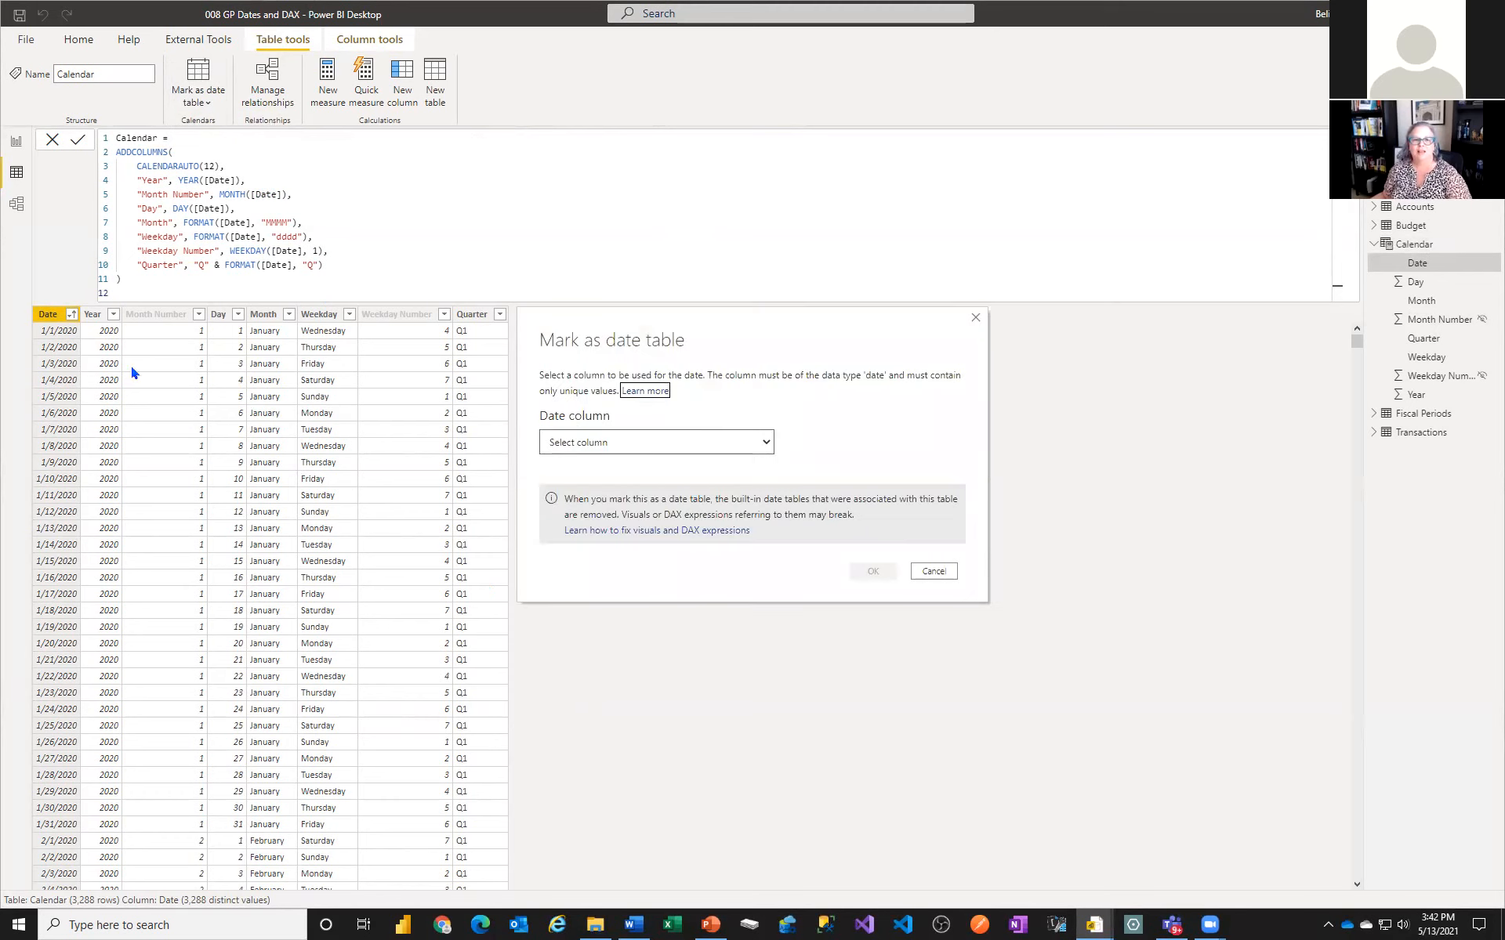
left_click(707, 446)
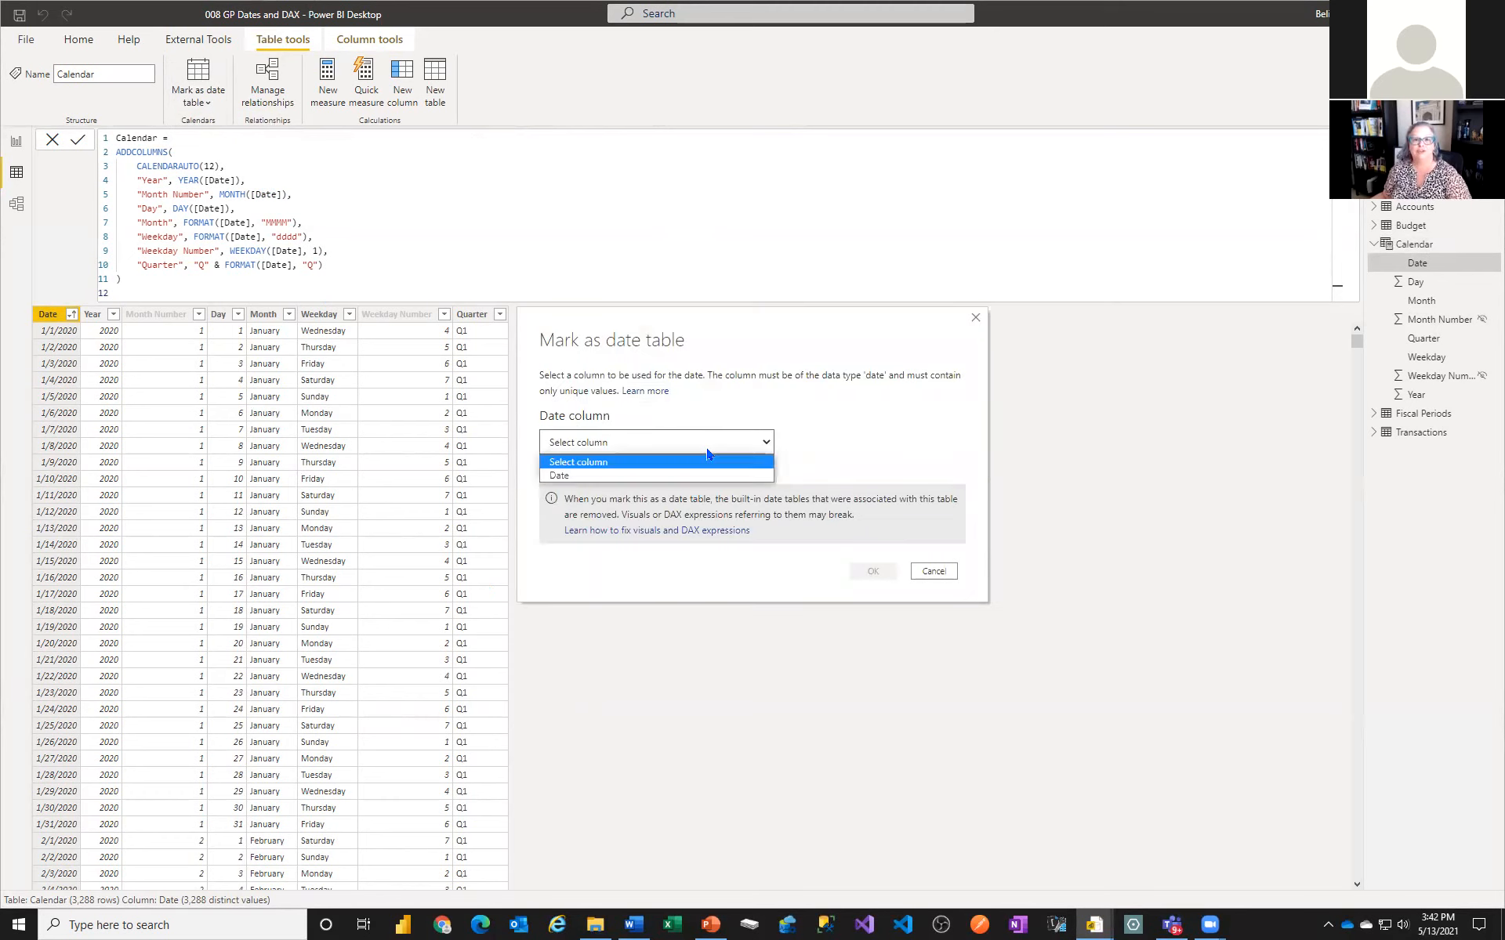
left_click(654, 476)
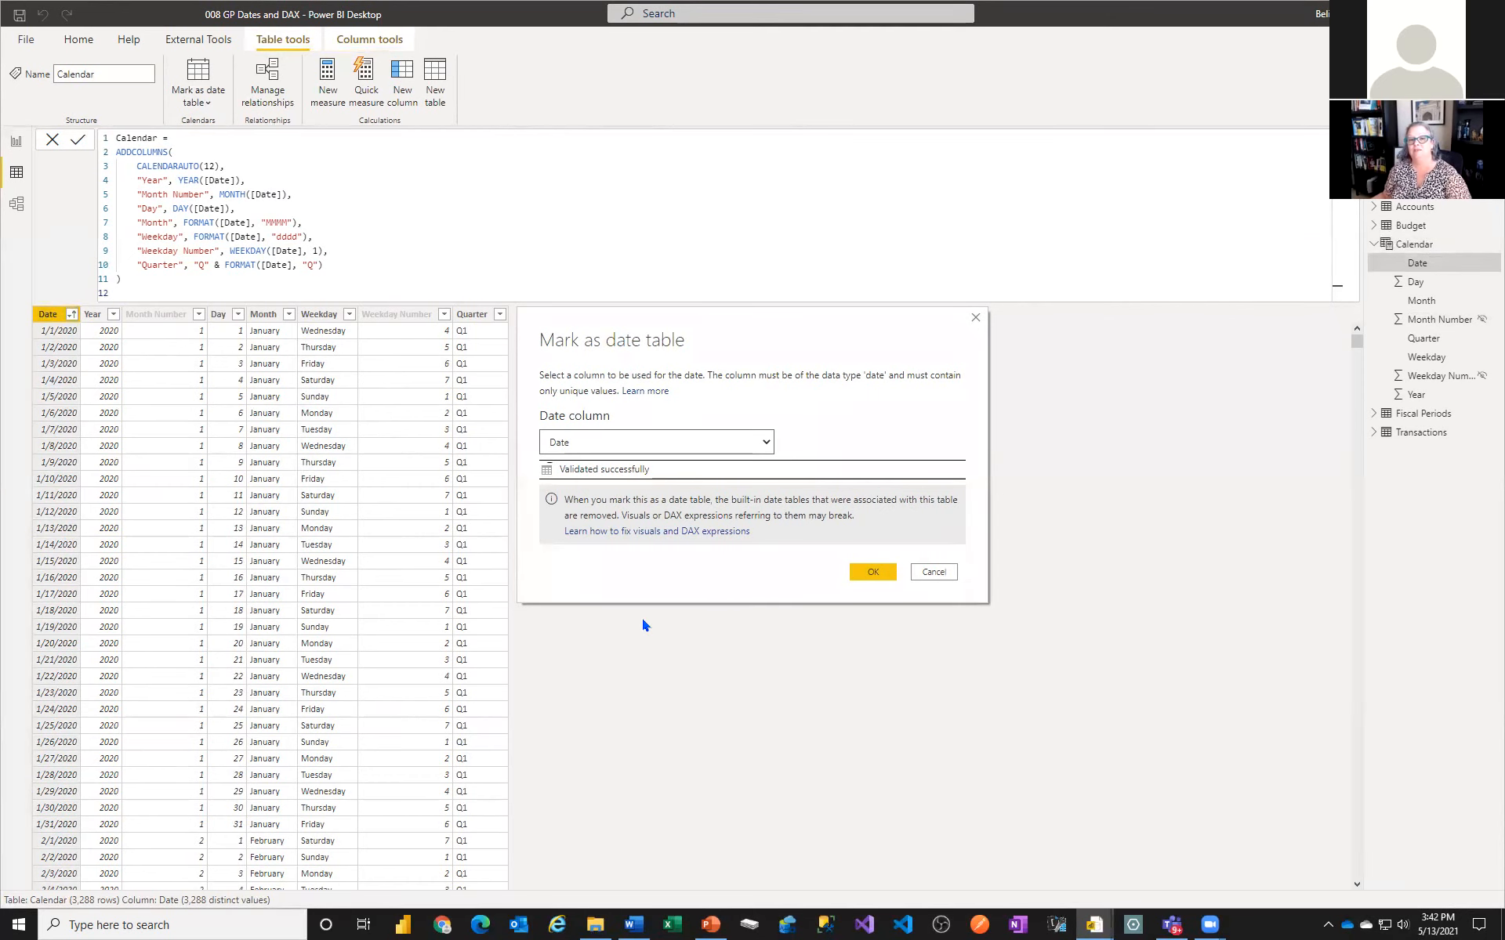
left_click(873, 572)
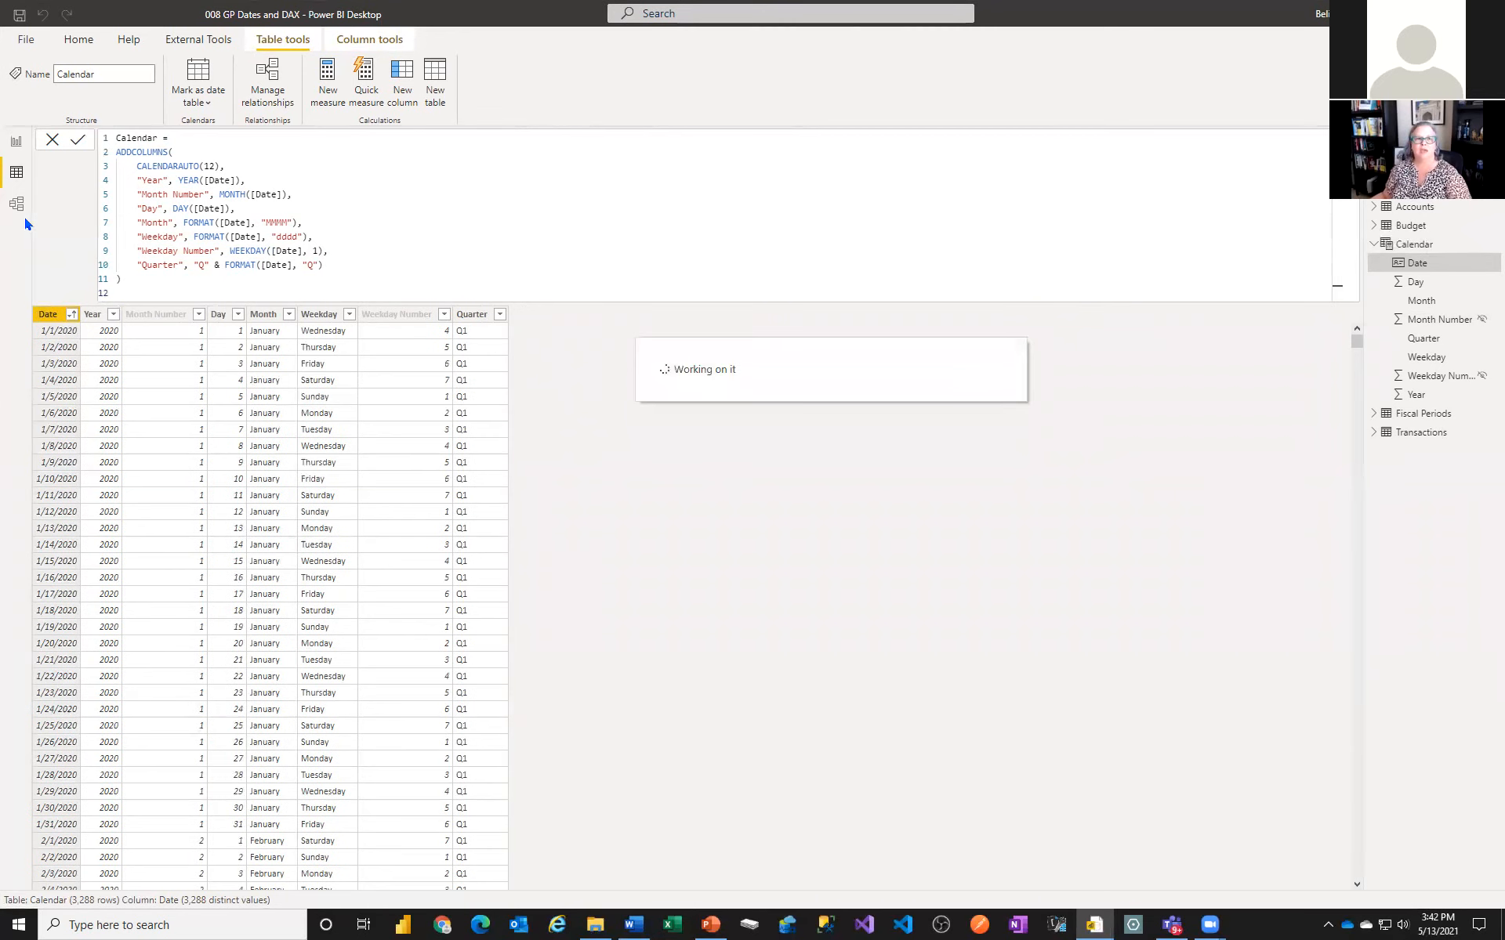
In the model diagram, position the Calendar table beside Accounts and Fiscal Periods beside Transactions, and hide the Fiscal Periods table in report view
left_click(16, 205)
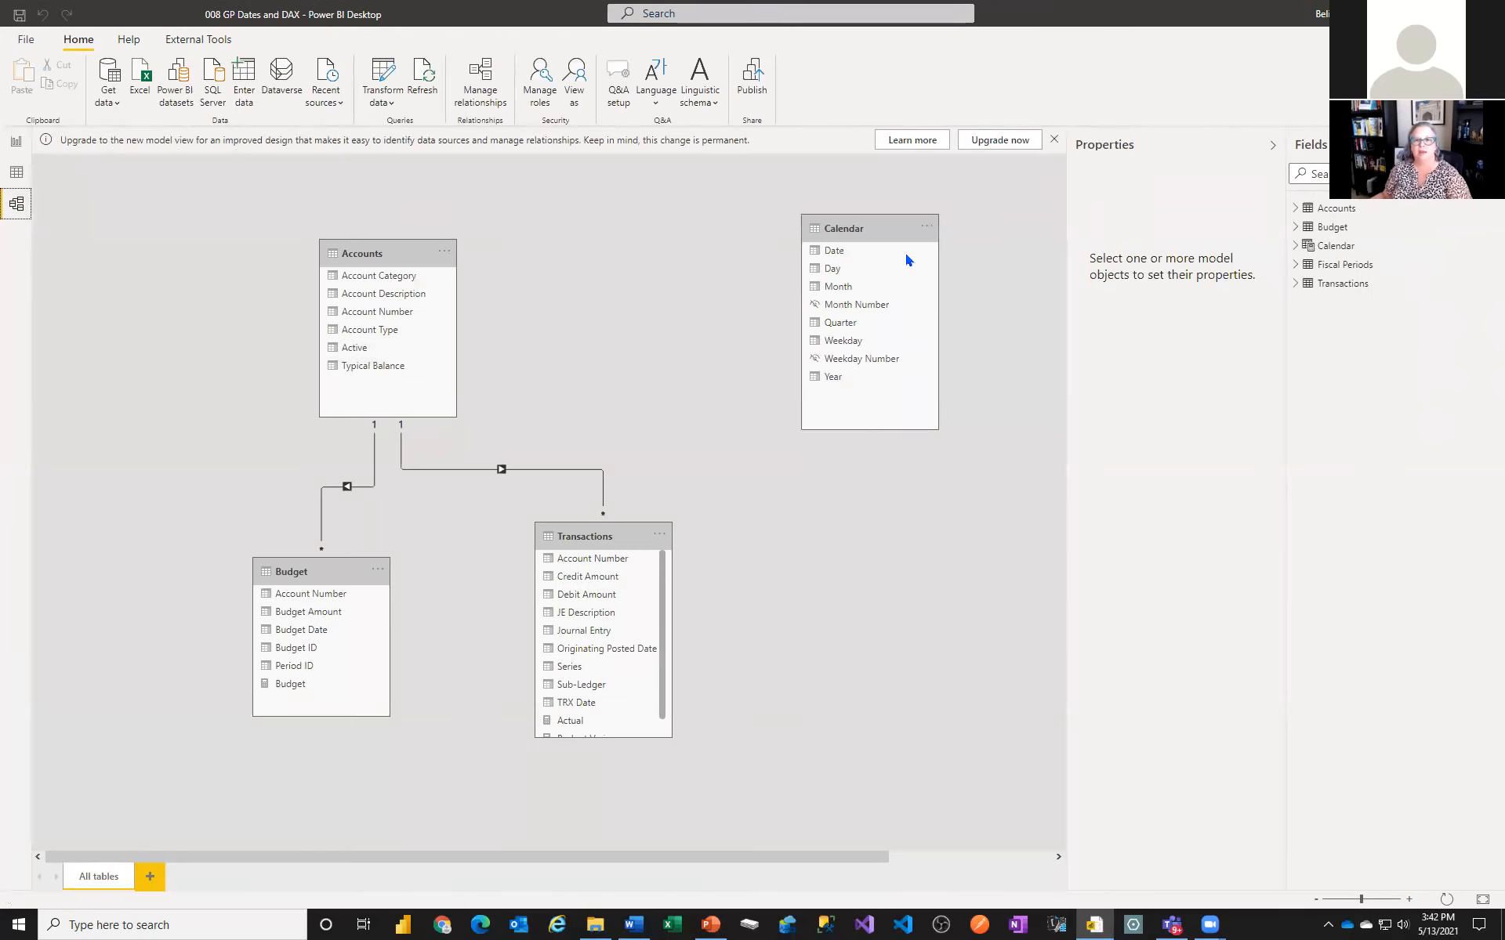
left_click_drag(850, 227, 677, 226)
left_click_drag(826, 858, 995, 838)
left_click_drag(951, 243, 827, 495)
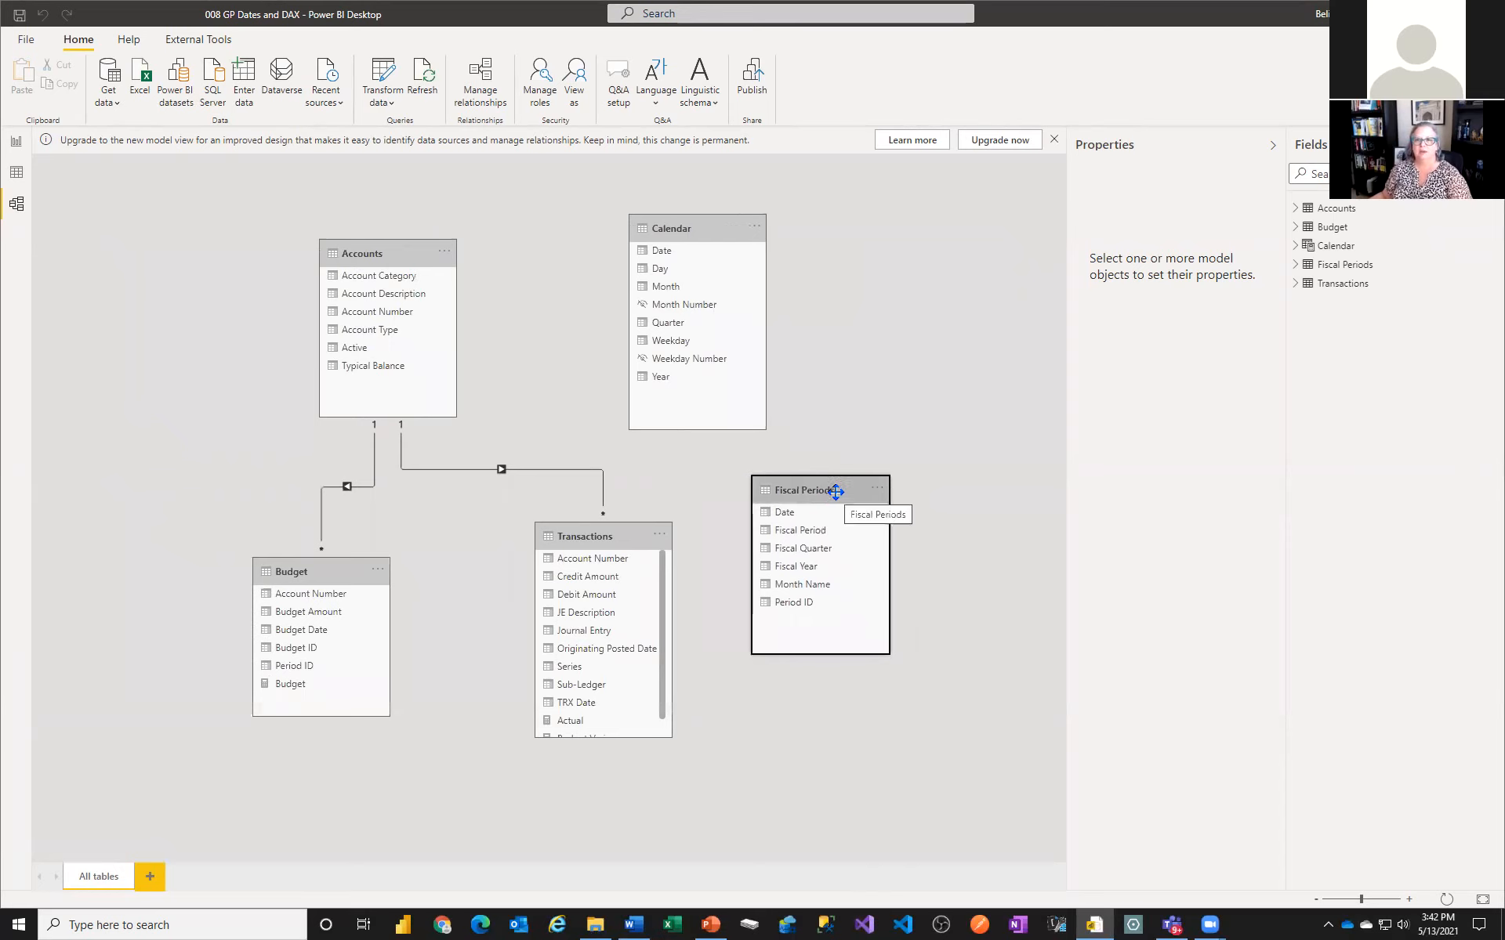
left_click(877, 489)
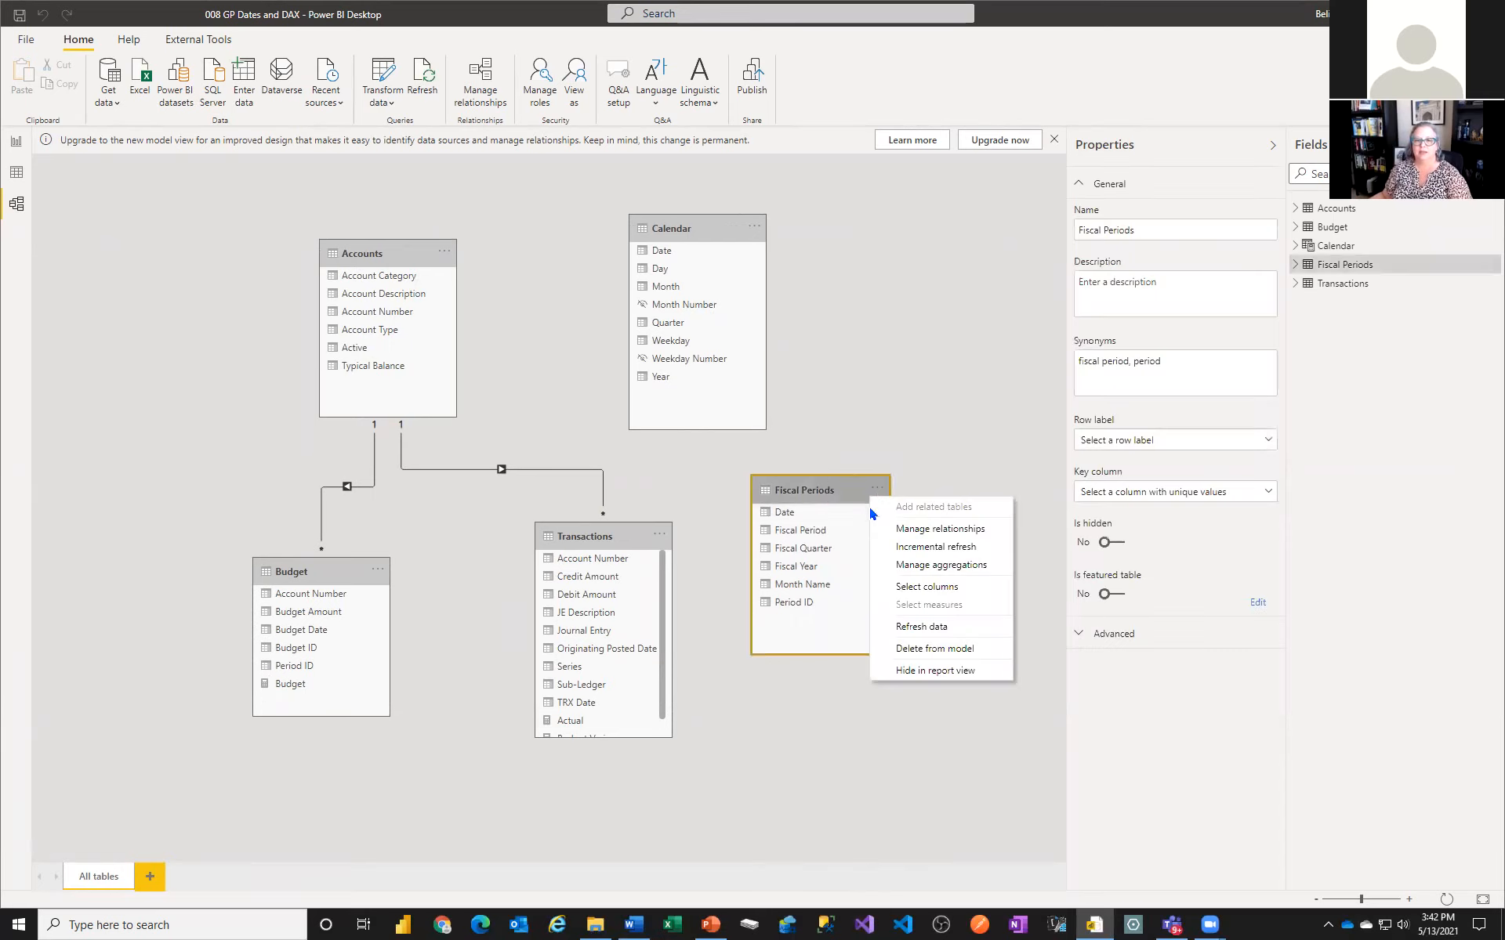
left_click(935, 671)
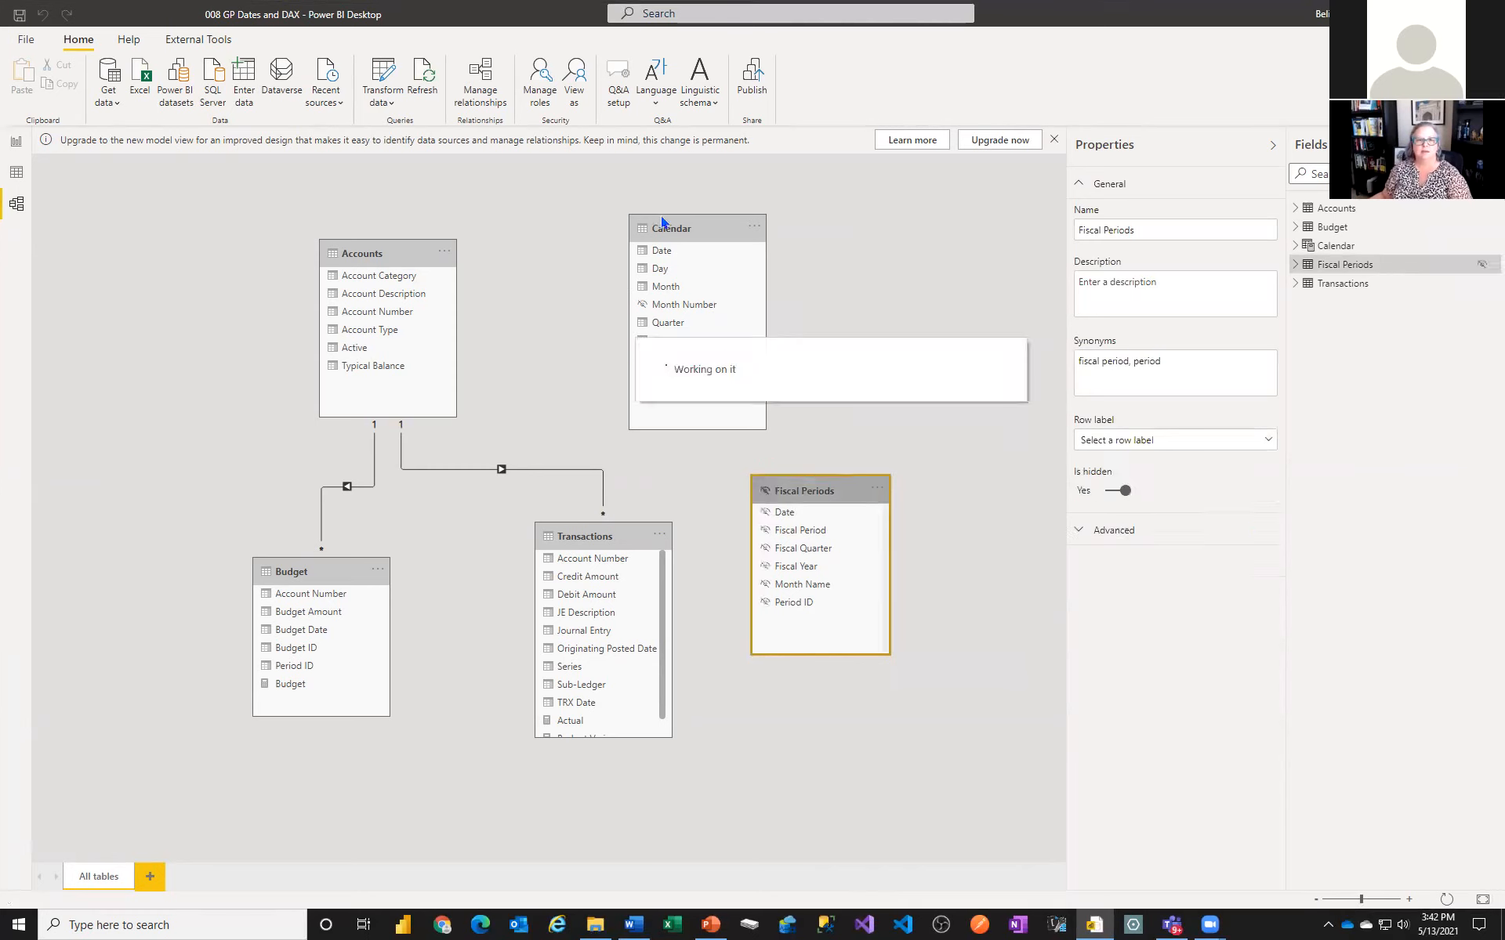
Relate the Calendar table's Date to Budget Date in Budget and TRX Date in Transactions, and return to the report view
left_click_drag(661, 220, 628, 220)
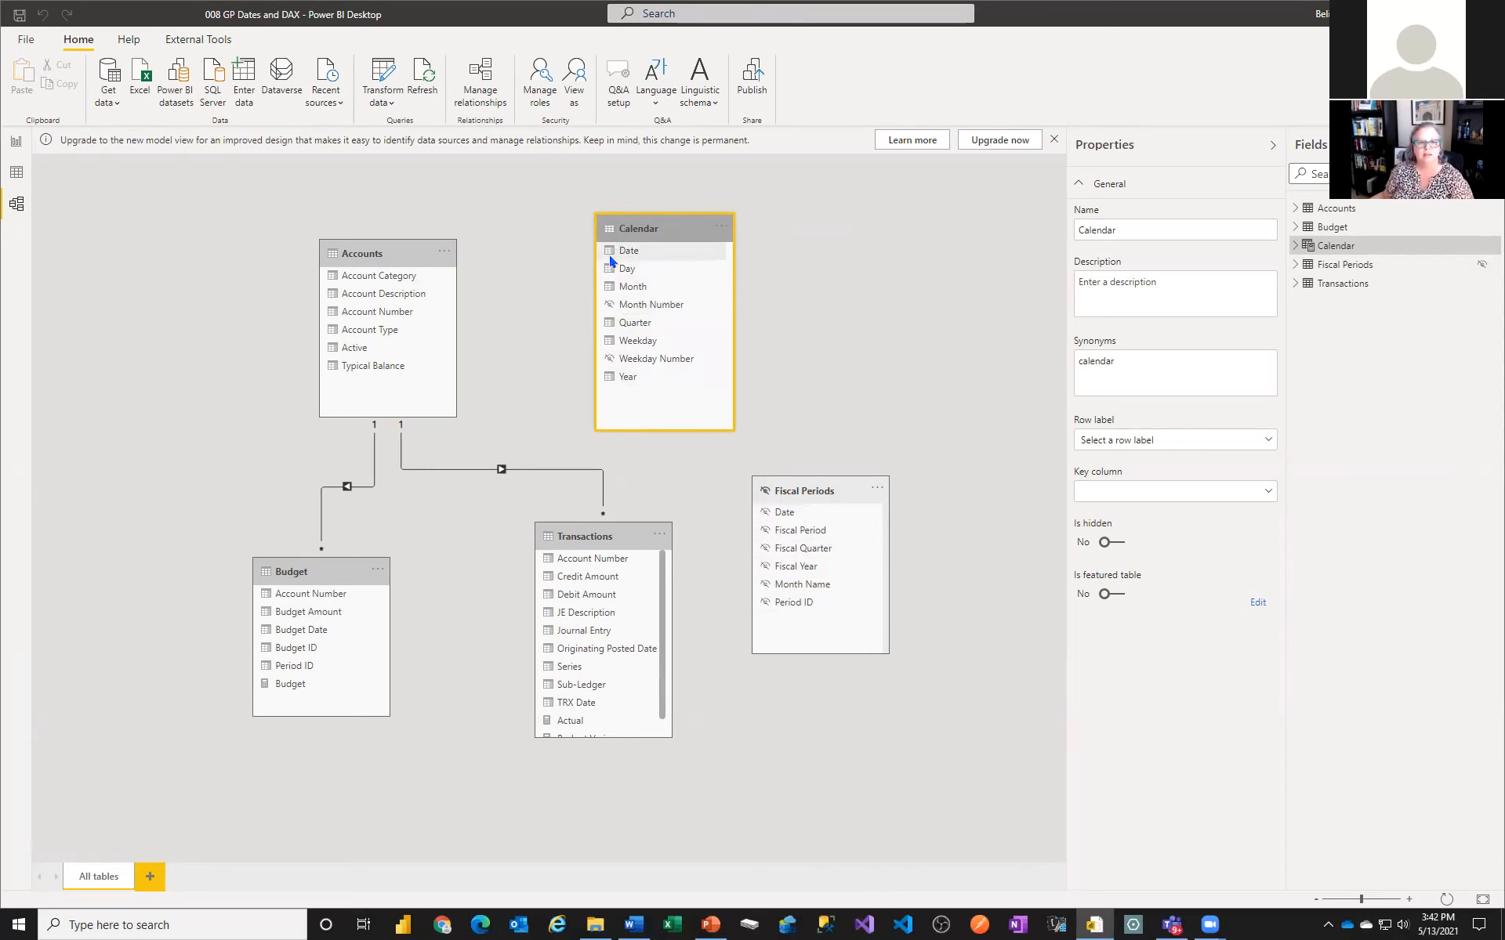
left_click_drag(626, 253, 304, 646)
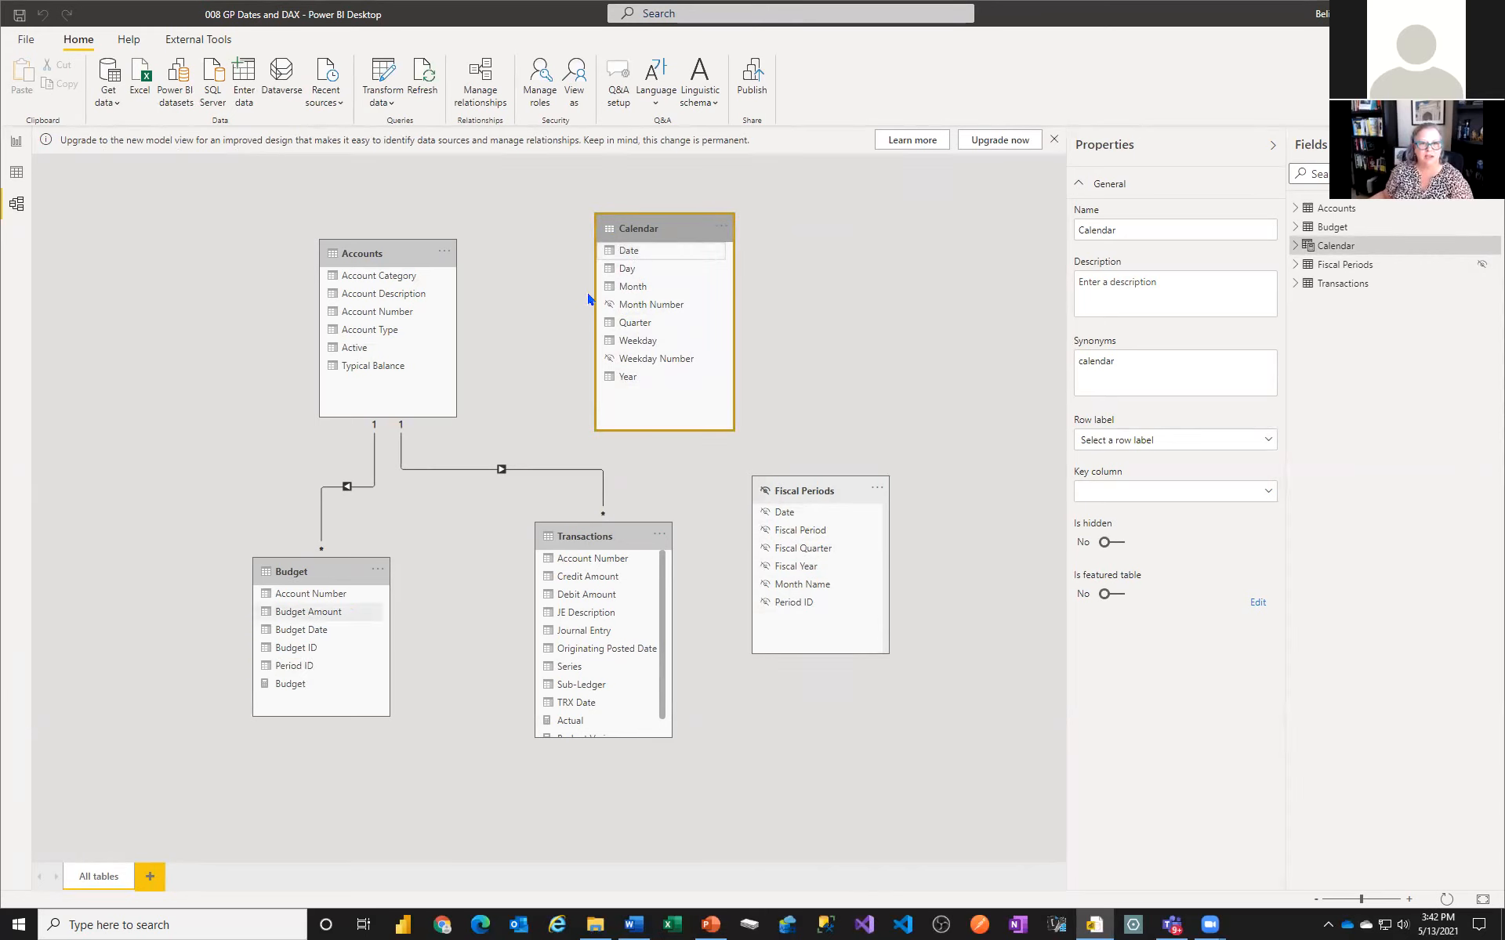
left_click_drag(647, 251, 594, 698)
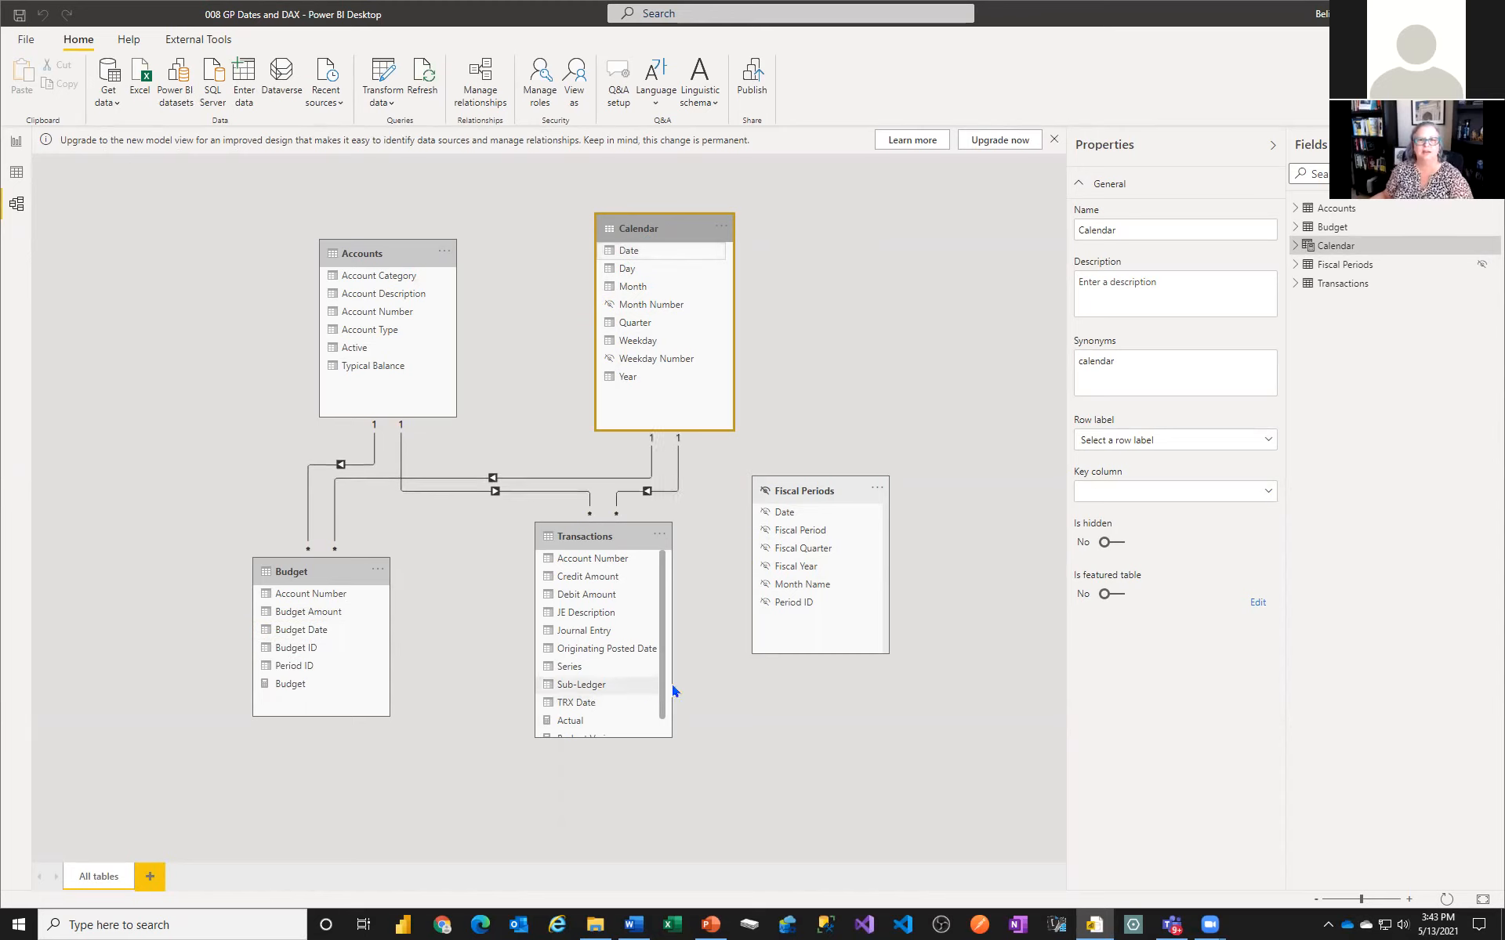
left_click(15, 143)
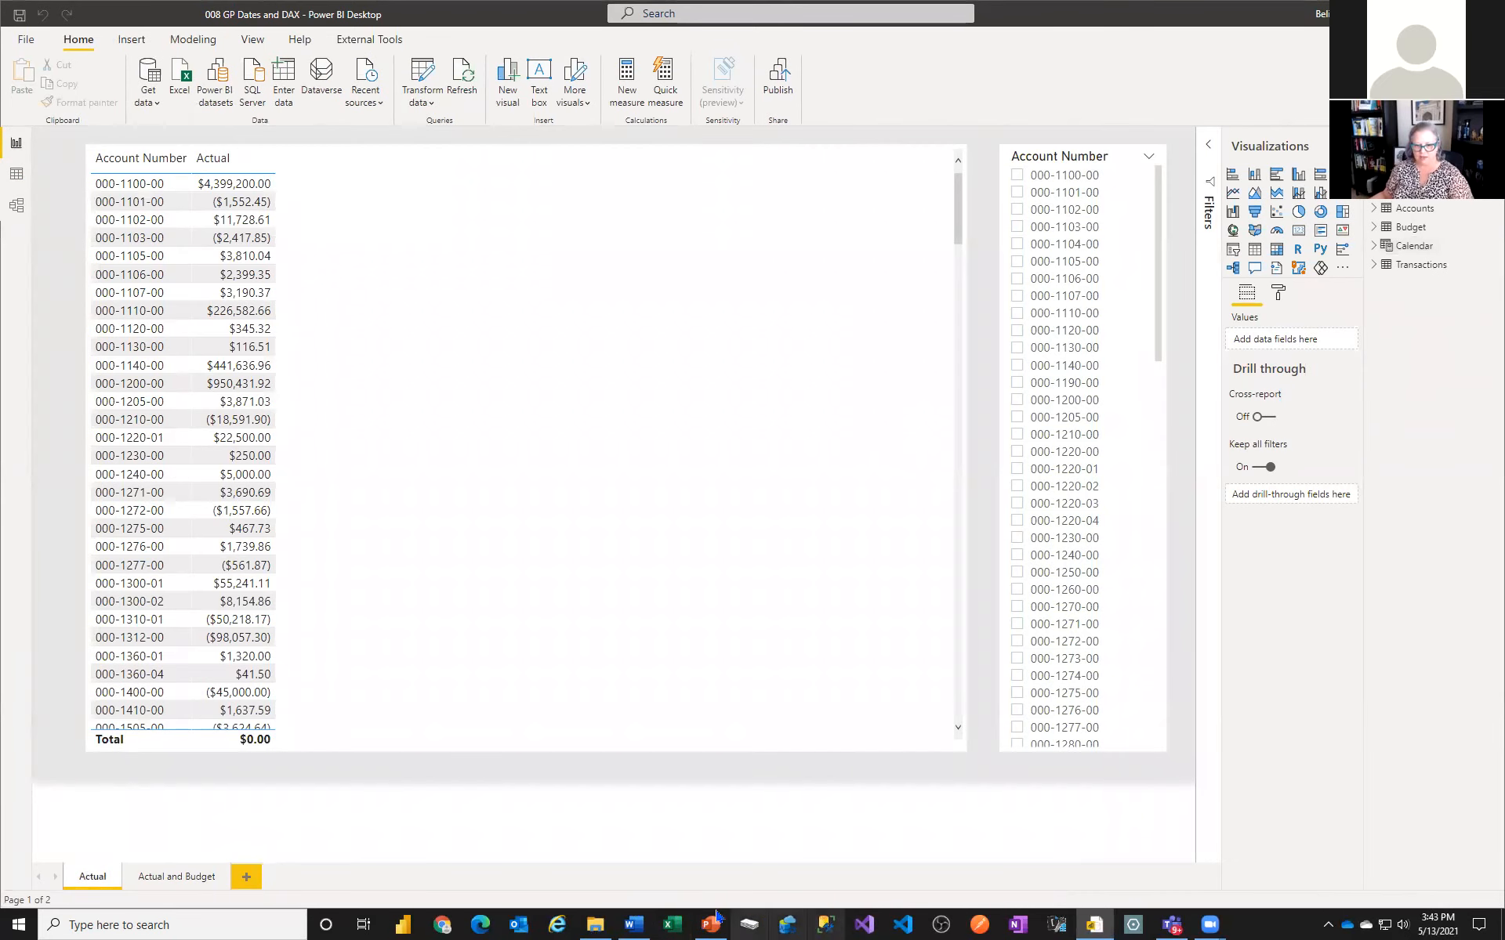
Switch to the PowerPoint deck and review the slides from DAX Date Table through marking the date table
left_click(712, 924)
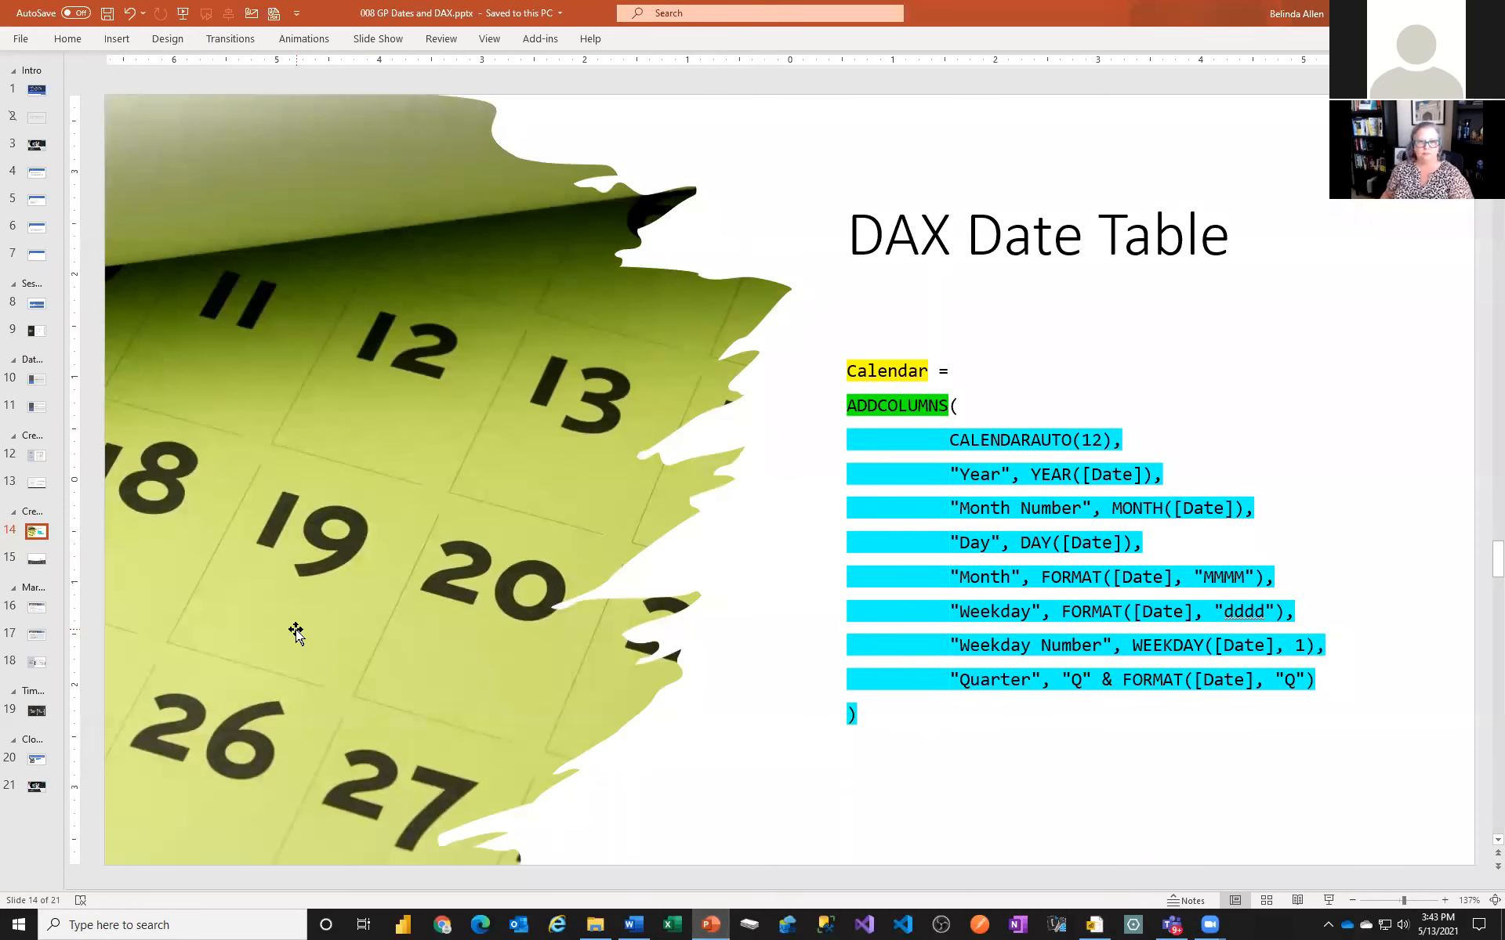
scroll(294, 629, "down", 1)
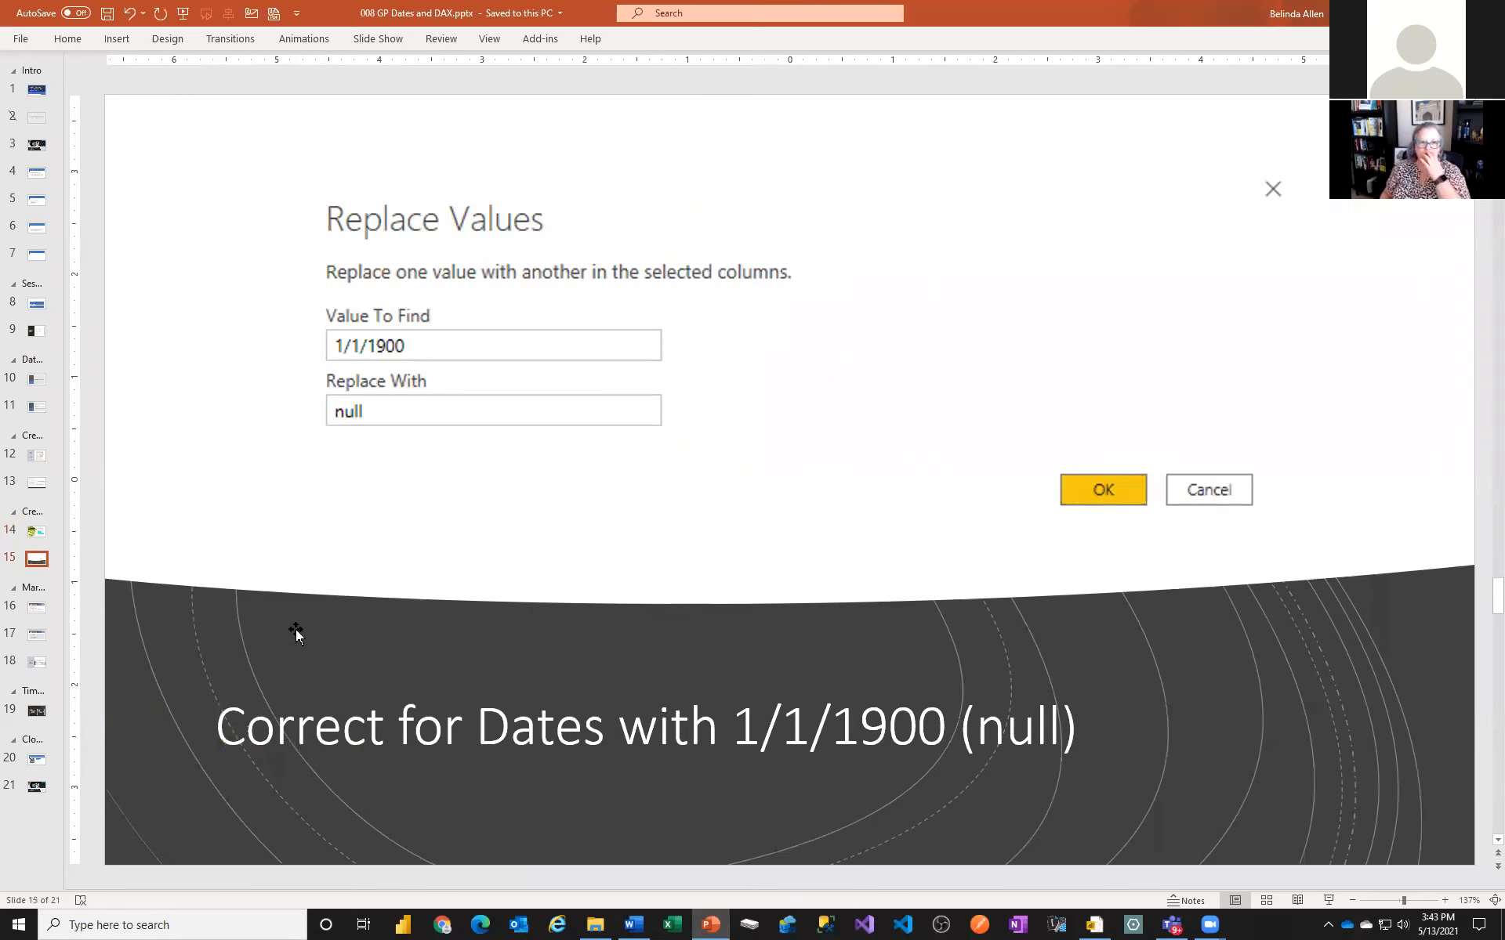
scroll(294, 628, "down", 1)
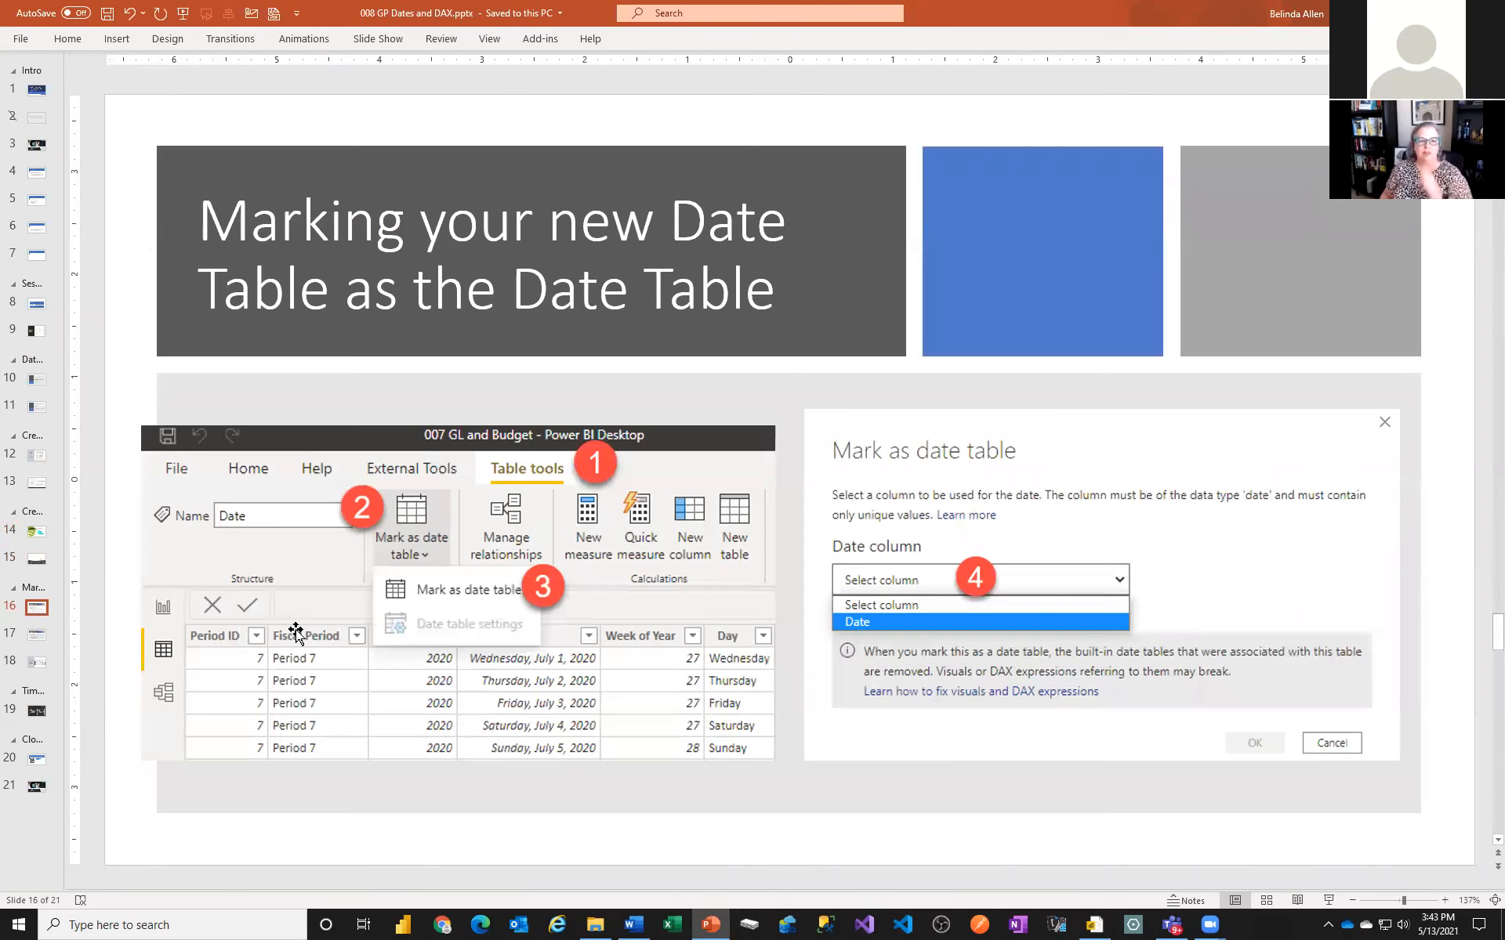
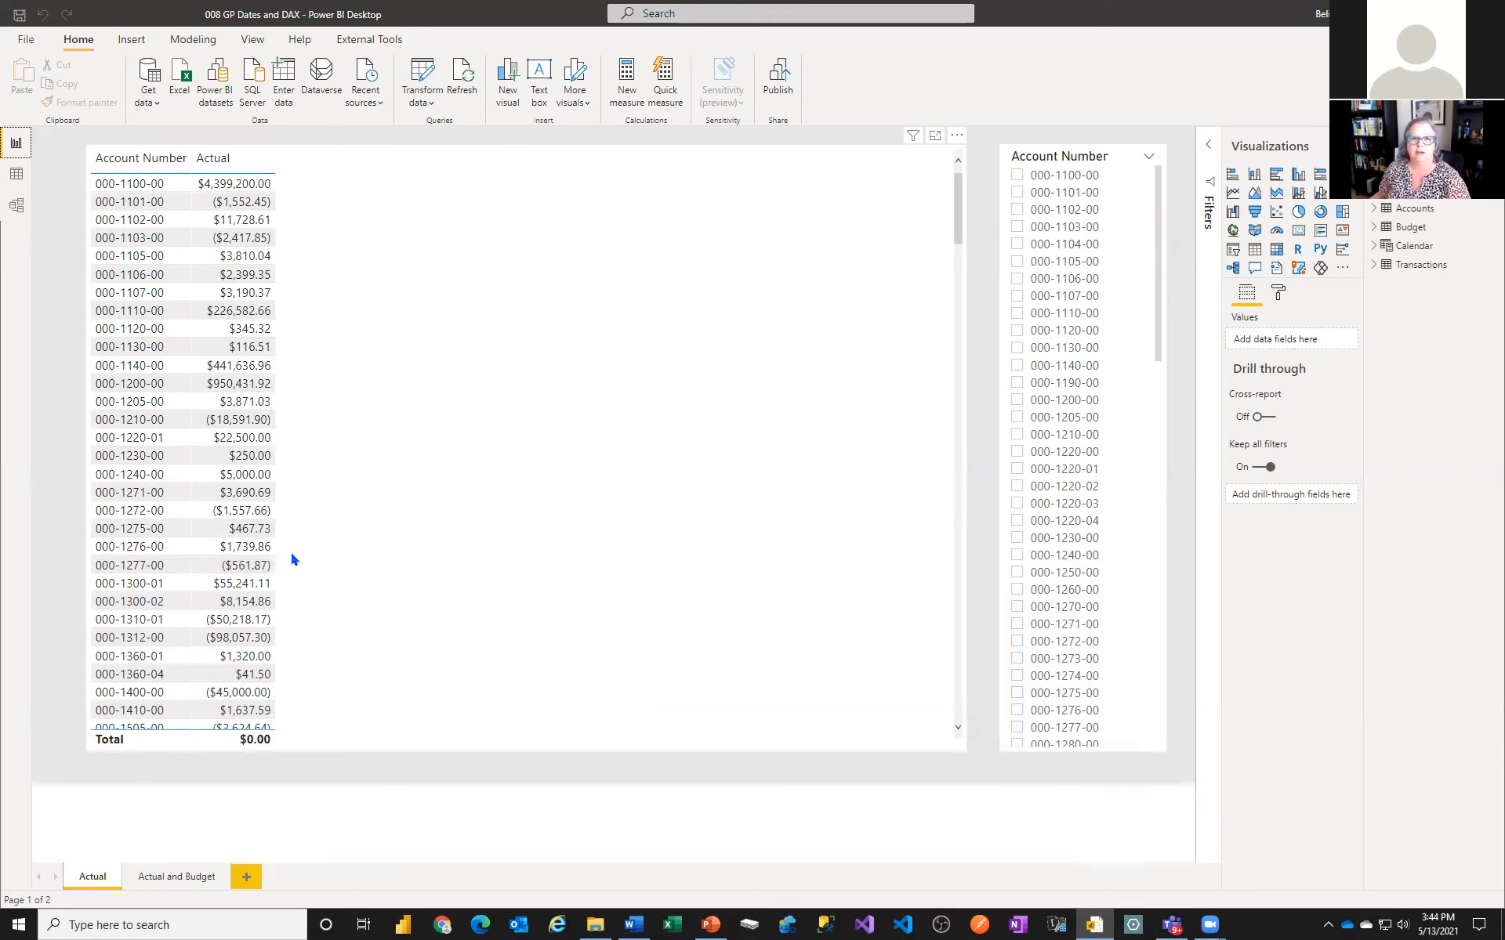
Duplicate the Actual report page
right_click(101, 875)
left_click(182, 810)
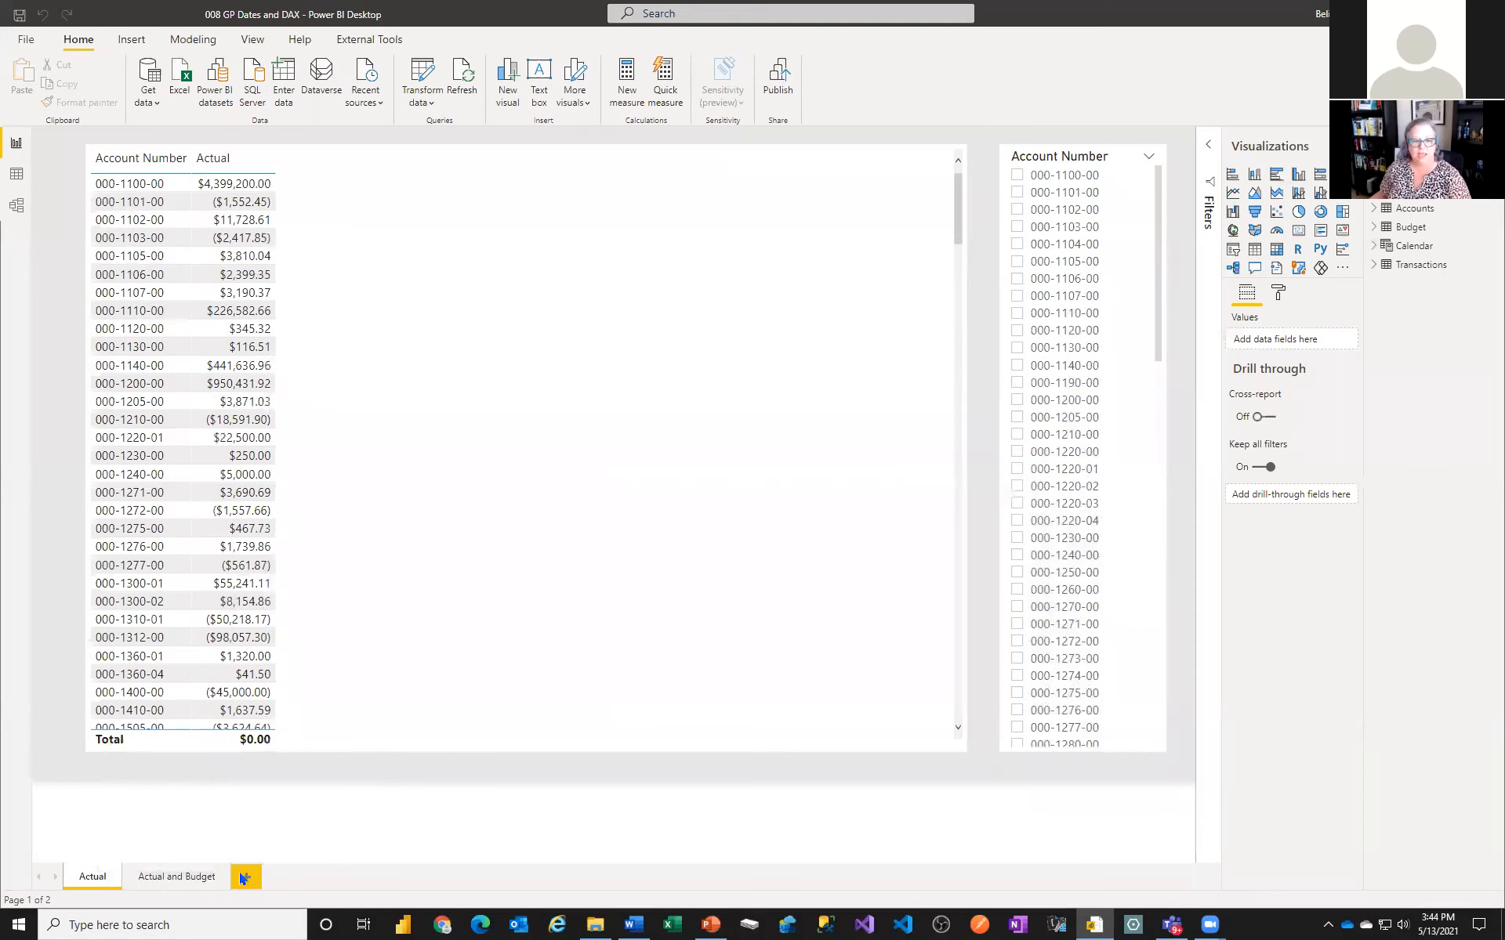
Convert the account table on the duplicated page to a matrix with Calendar Month as its columns
left_click(580, 400)
left_click(1279, 250)
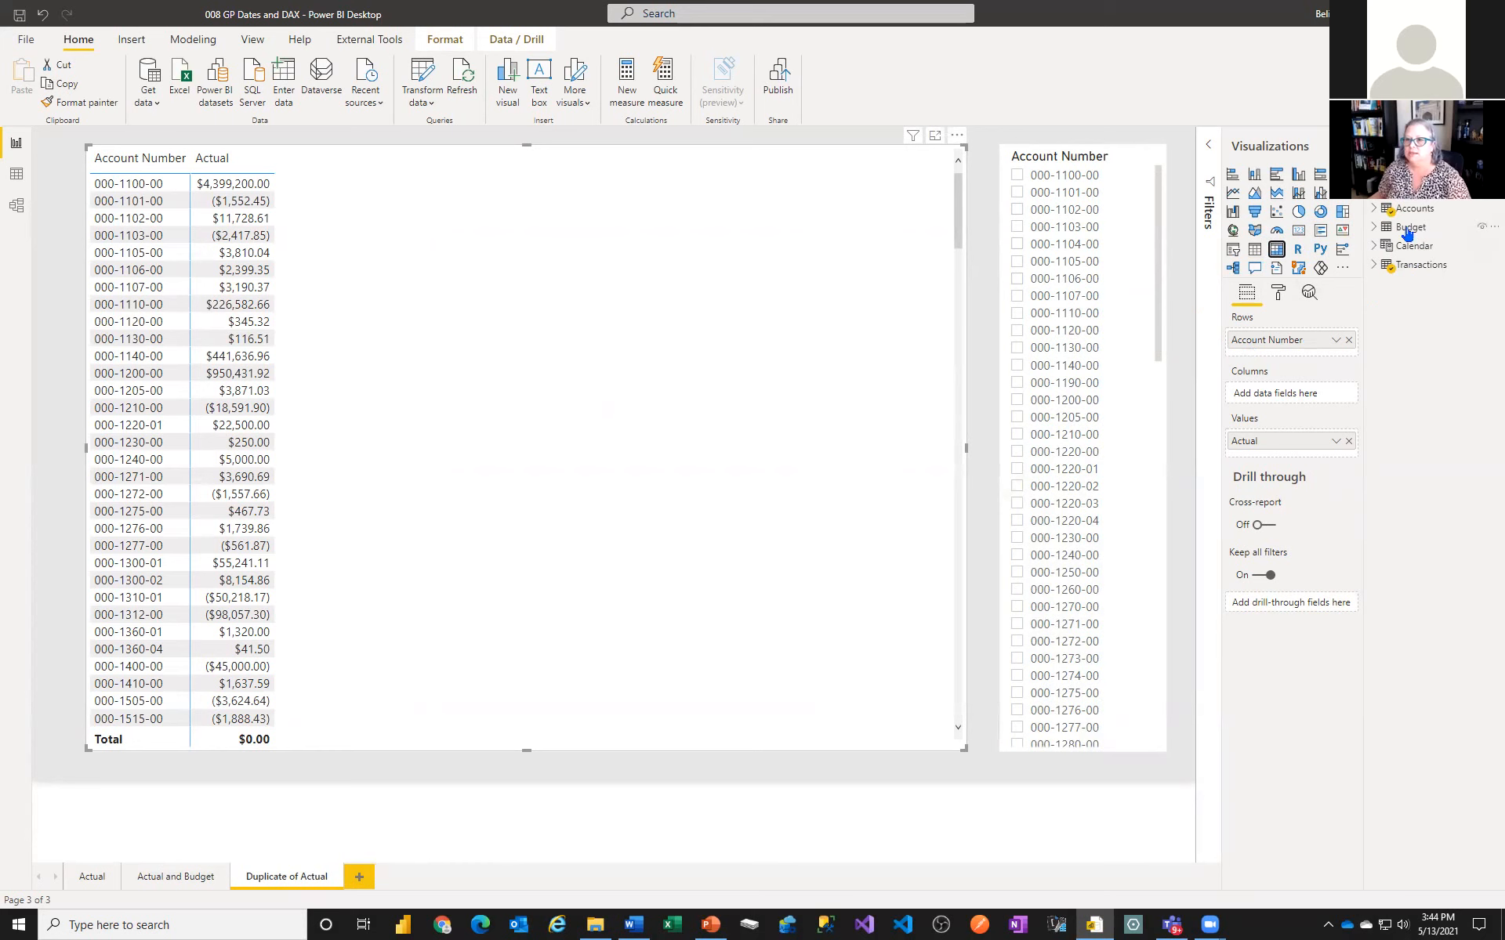
left_click(1374, 245)
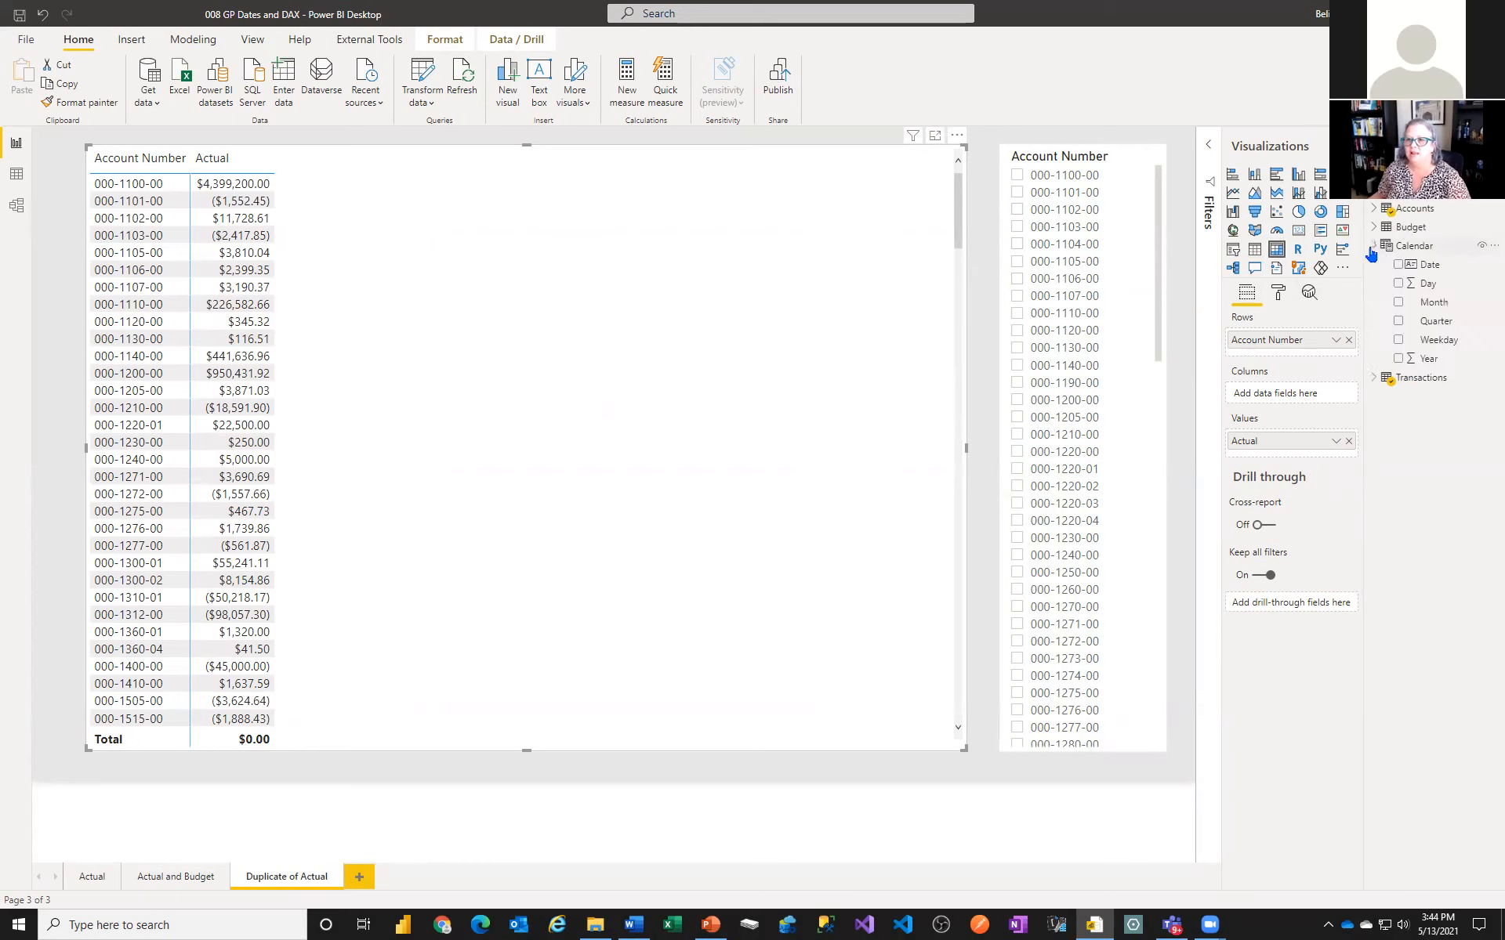
left_click_drag(1449, 302, 1310, 399)
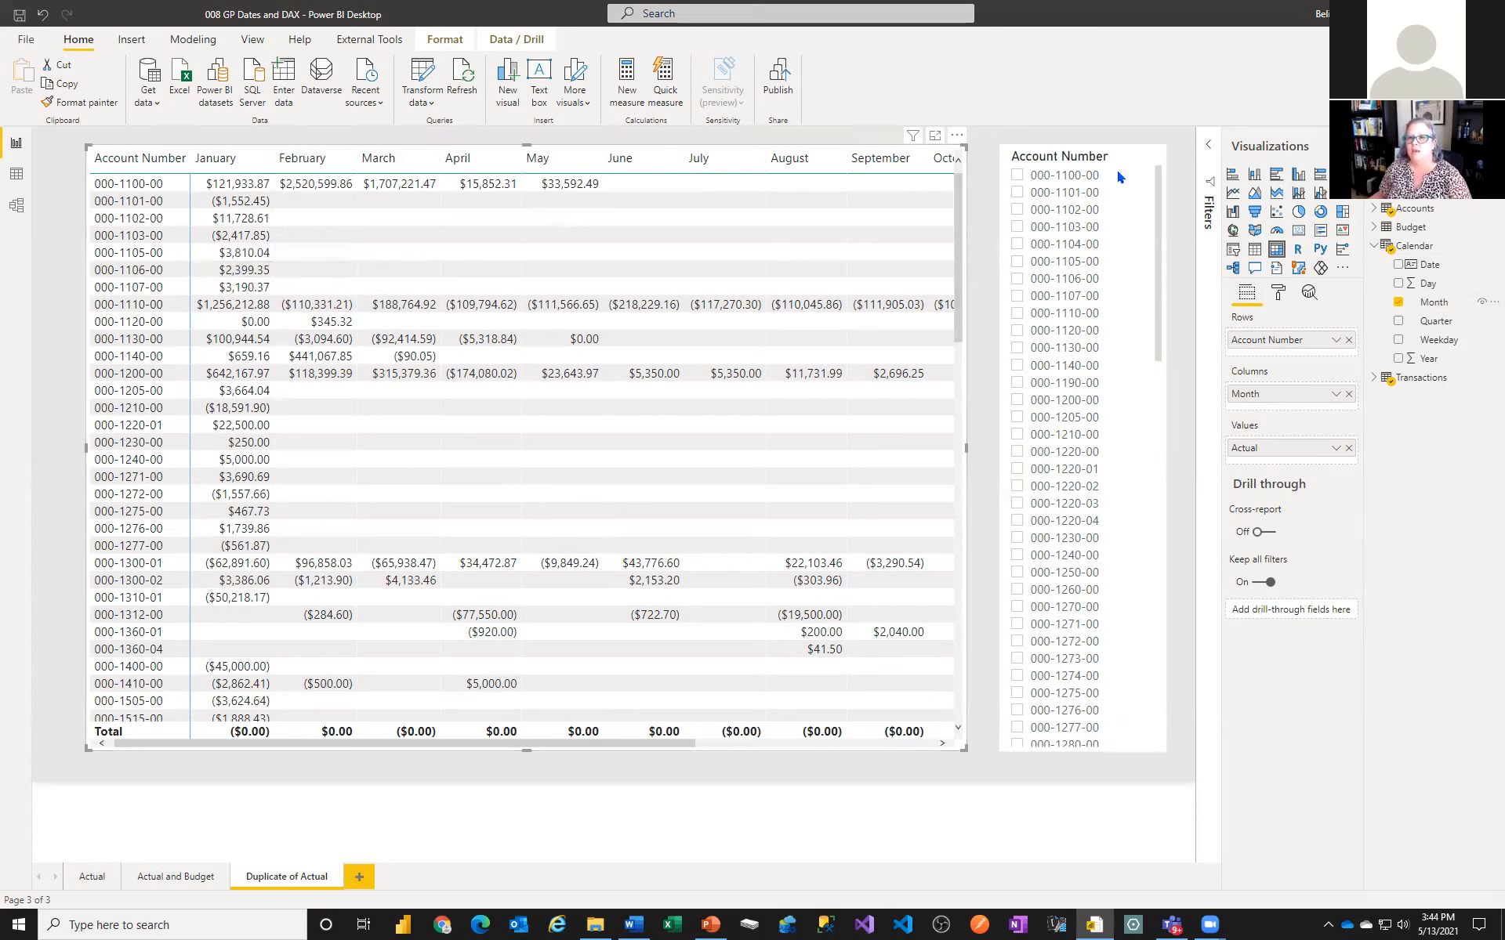
Replace Account Number with Calendar Year as the slicer's field, and select 2027 in the slicer
left_click(1154, 213)
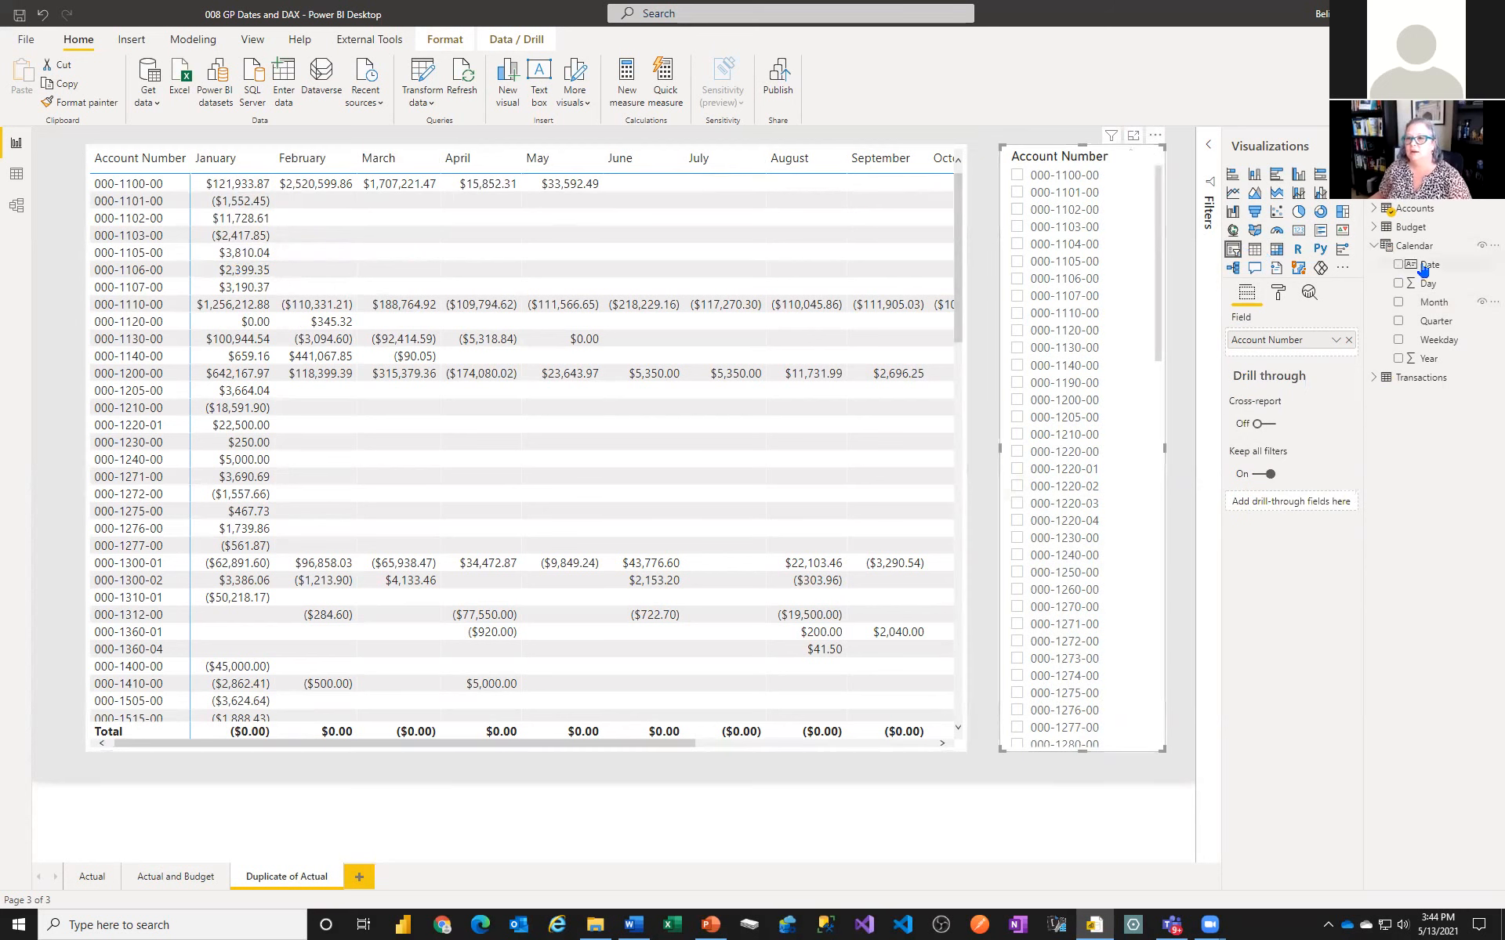
left_click_drag(1429, 358, 1334, 347)
left_click(1348, 340)
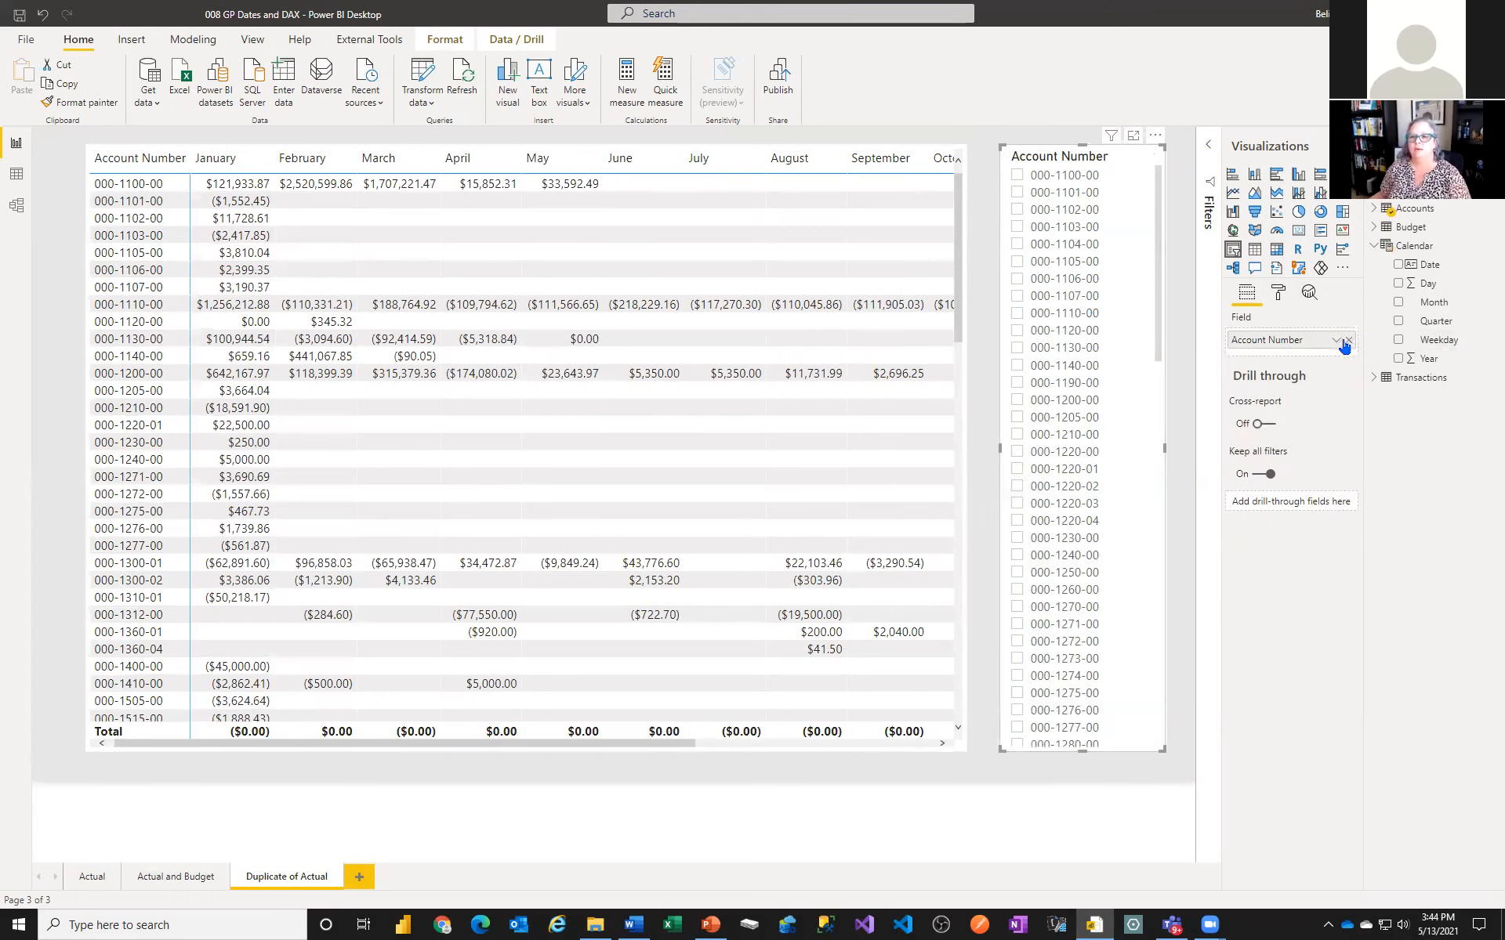
left_click(1348, 341)
left_click_drag(1429, 358, 1227, 330)
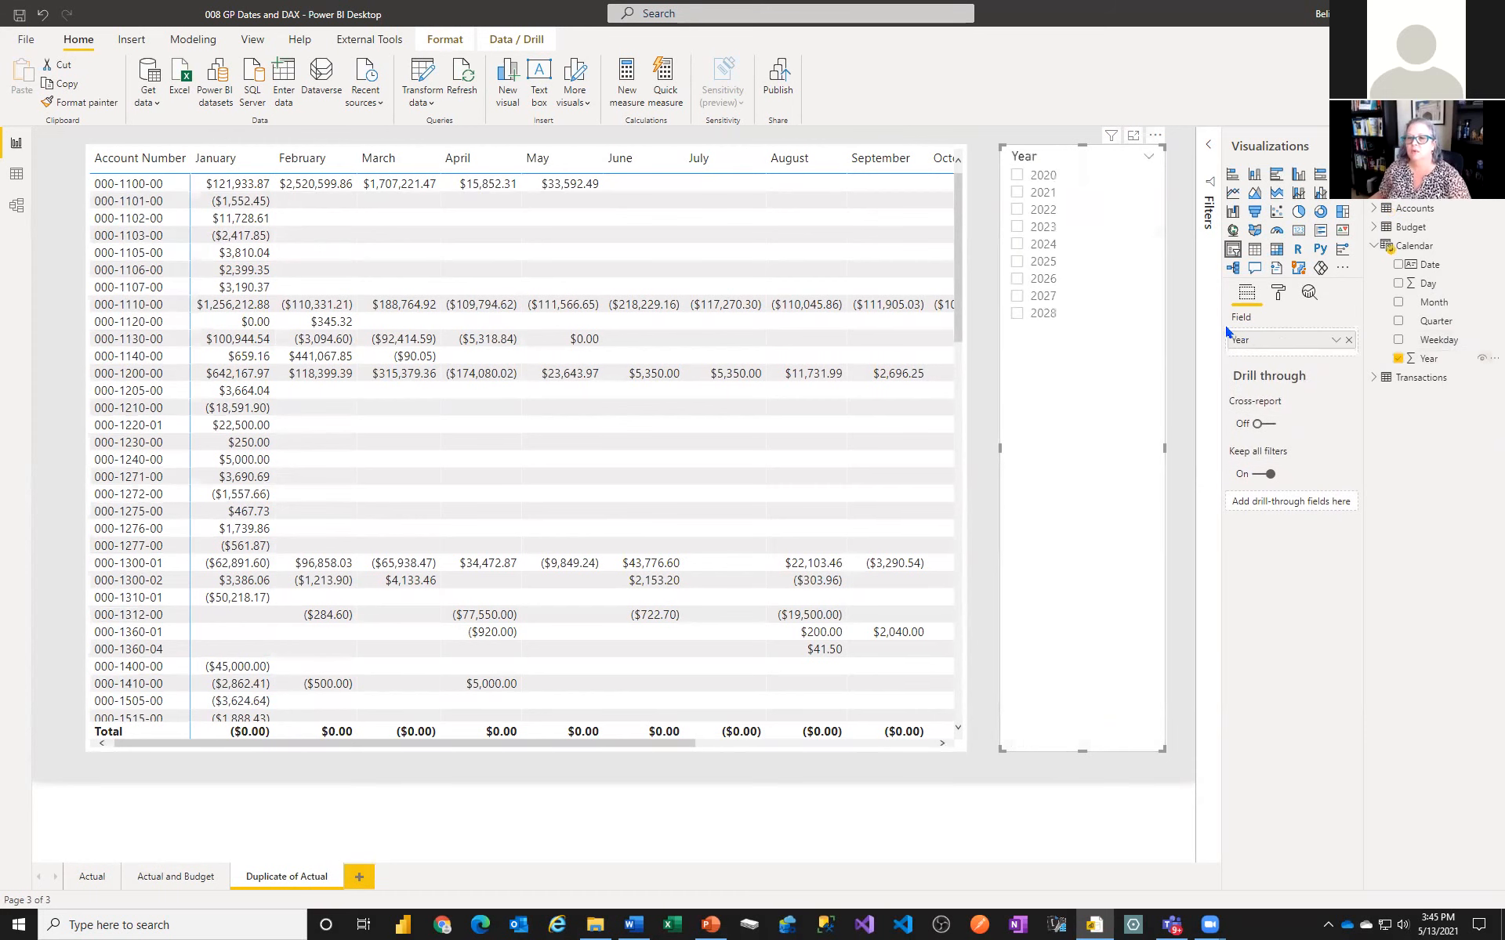
left_click(1019, 297)
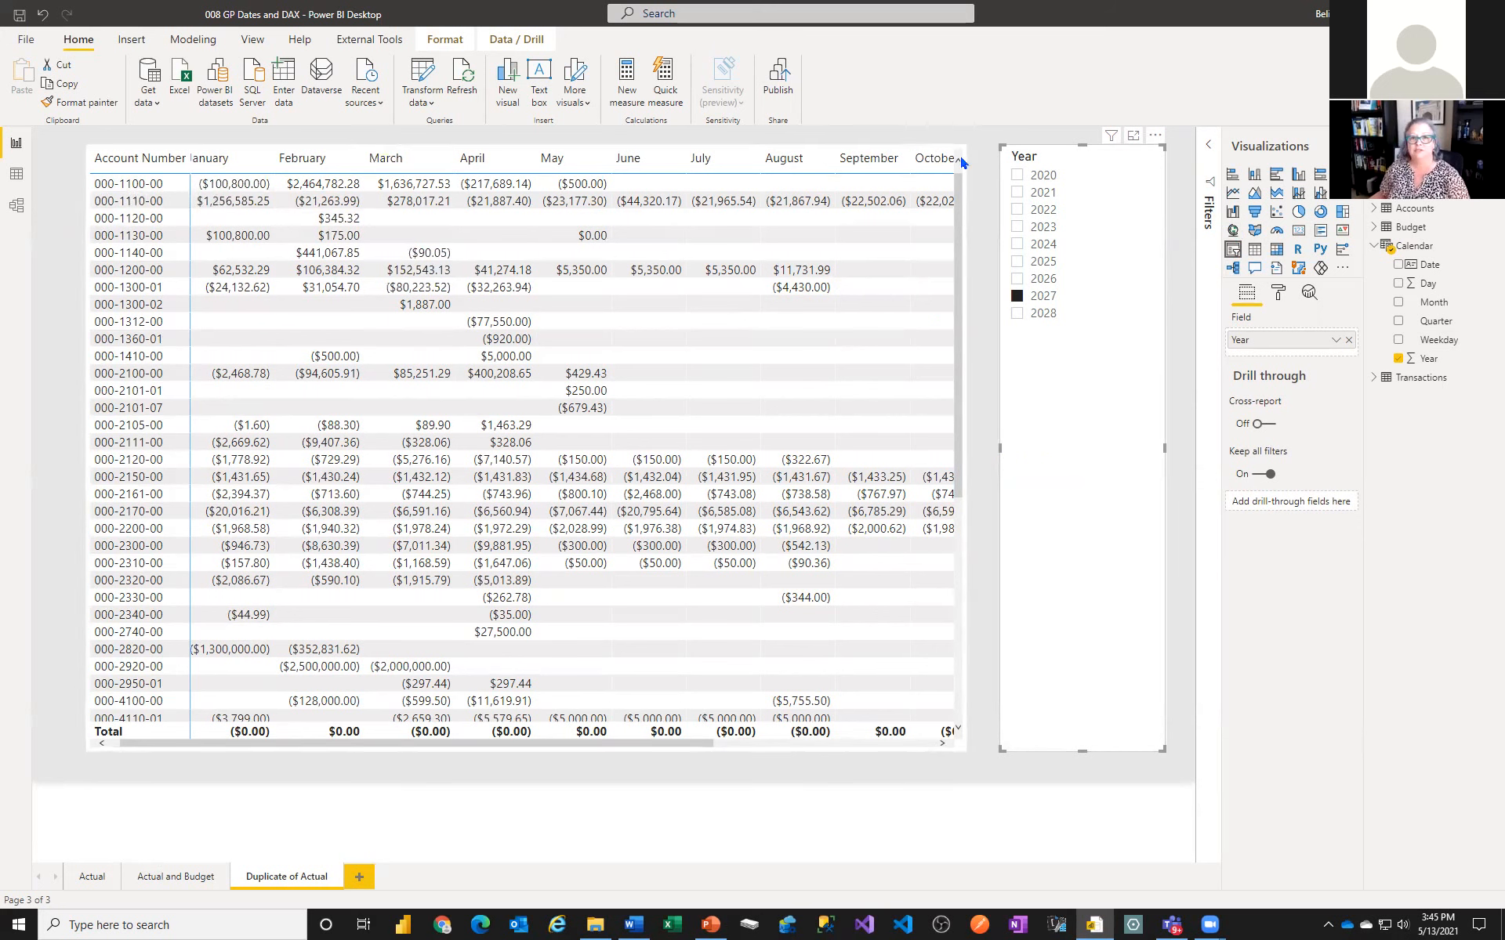
Add Account Number as a filter on this page, limited to the first account in the list
left_click(1208, 144)
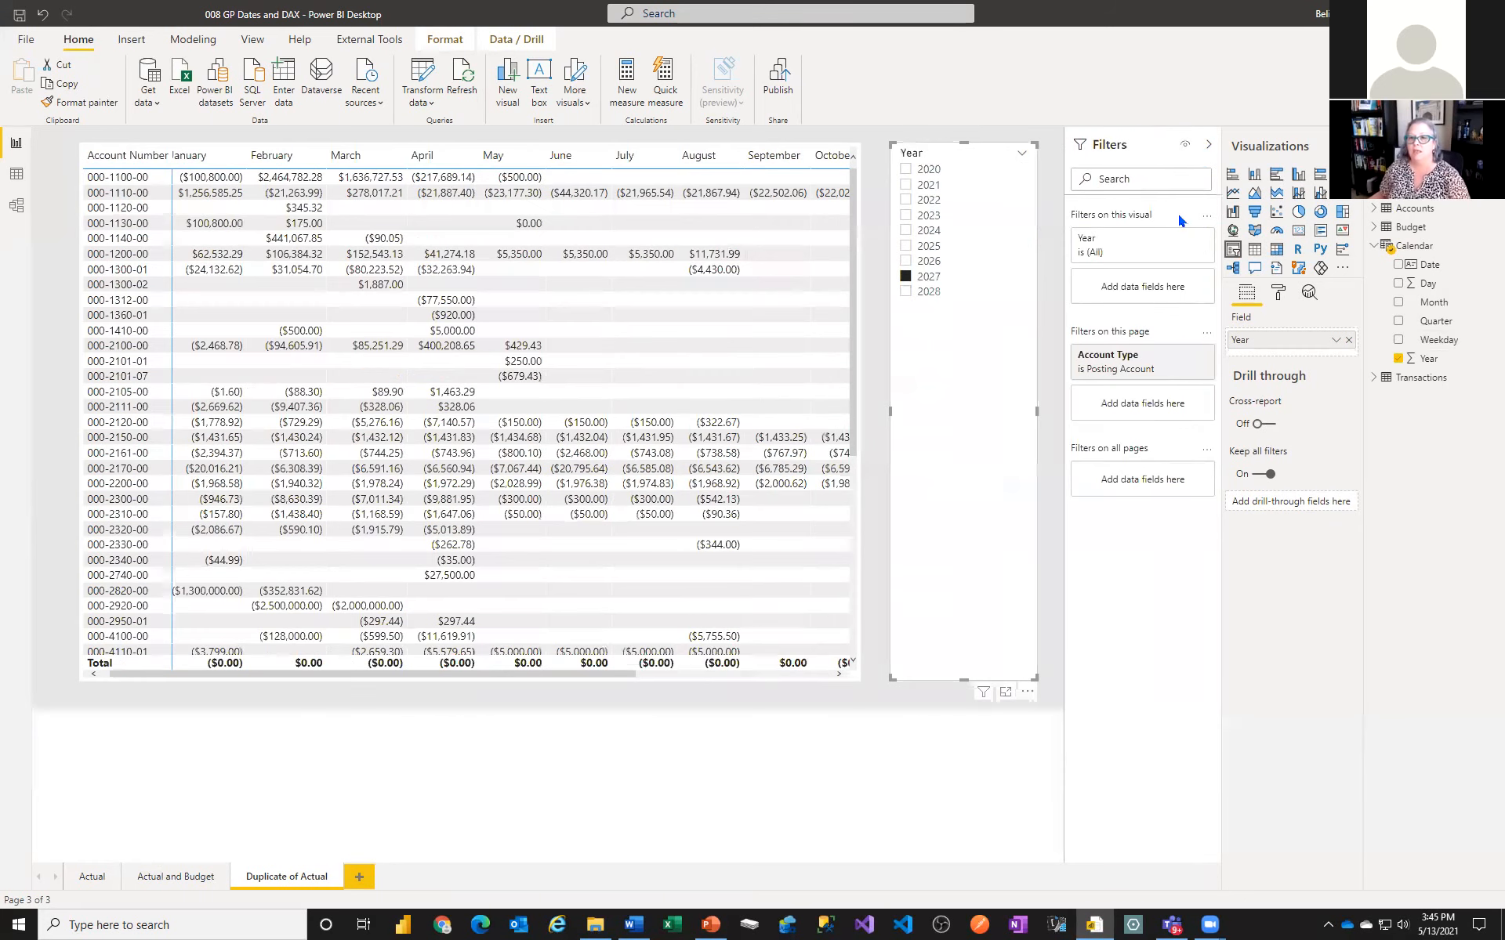
left_click(1375, 208)
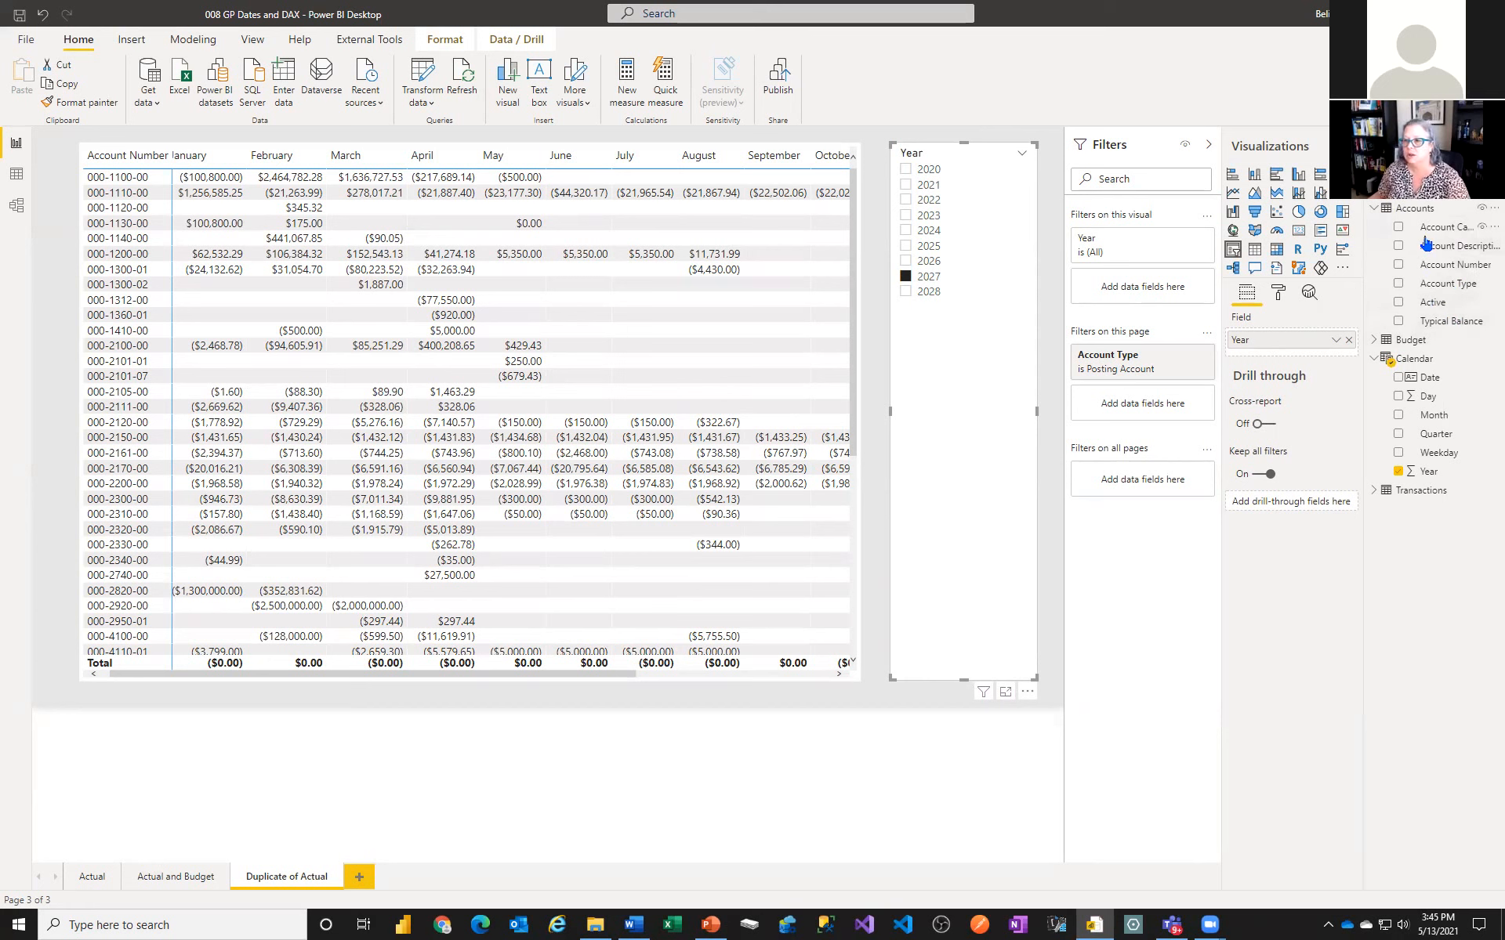
left_click_drag(1432, 271, 1134, 414)
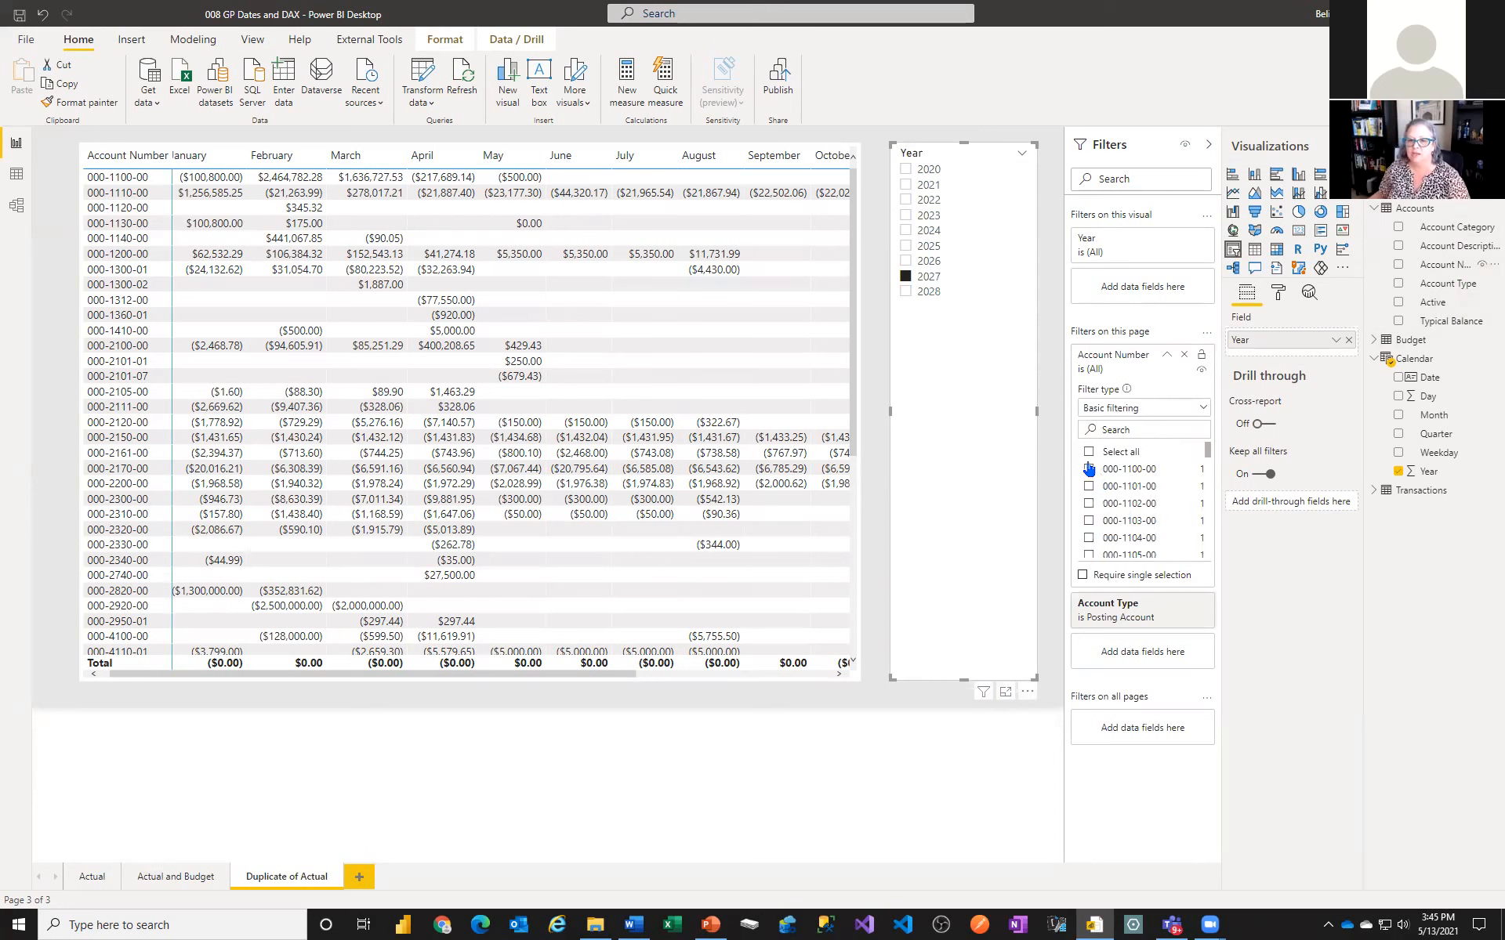
left_click(1167, 354)
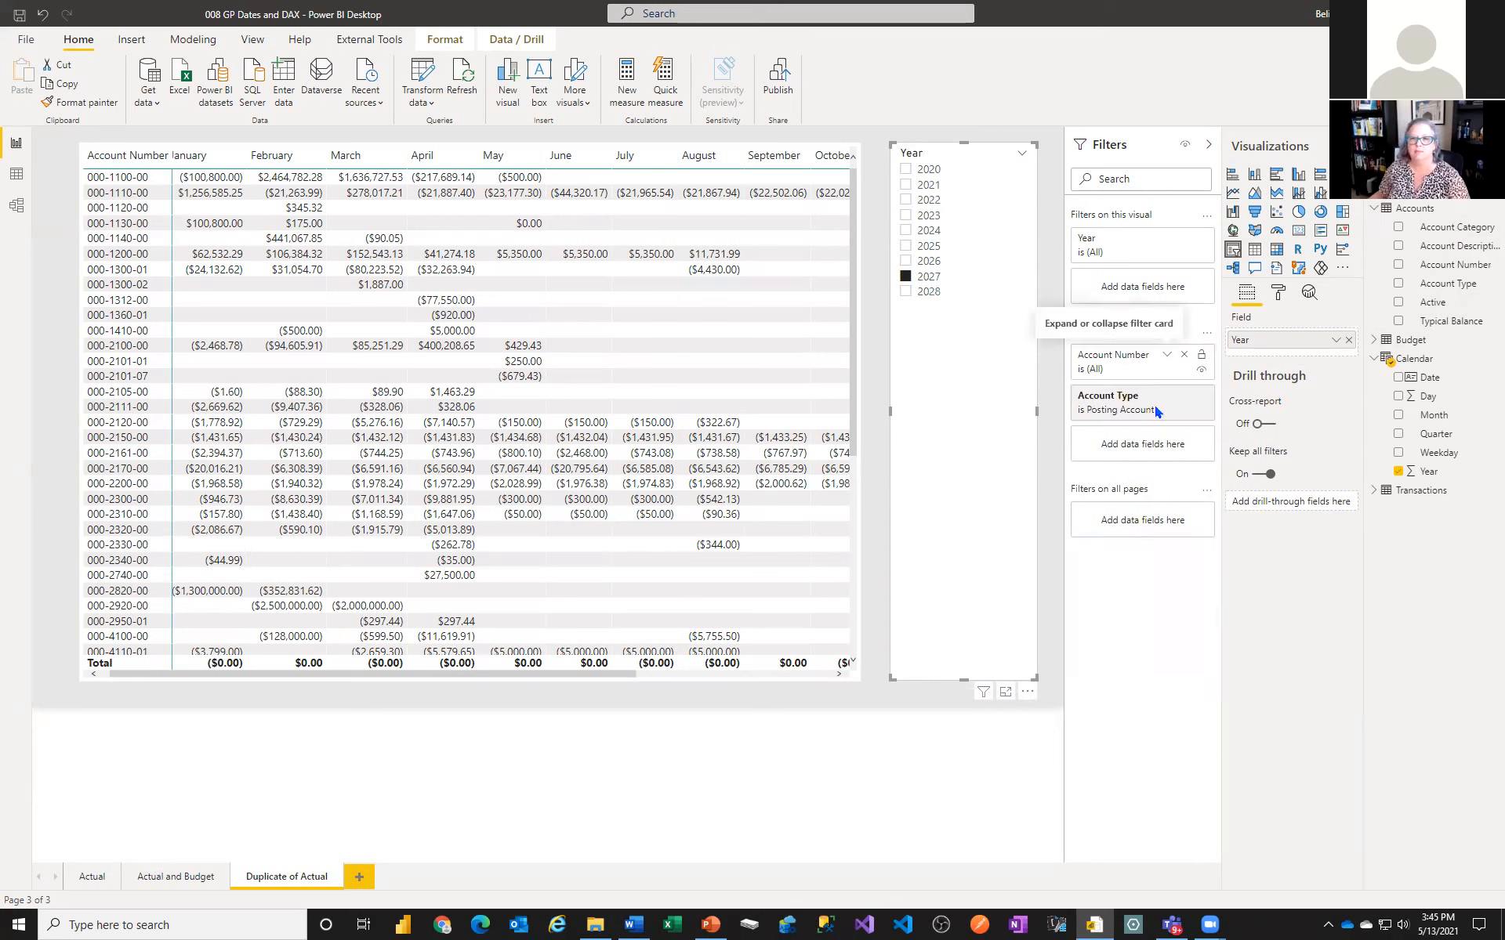
left_click(1167, 355)
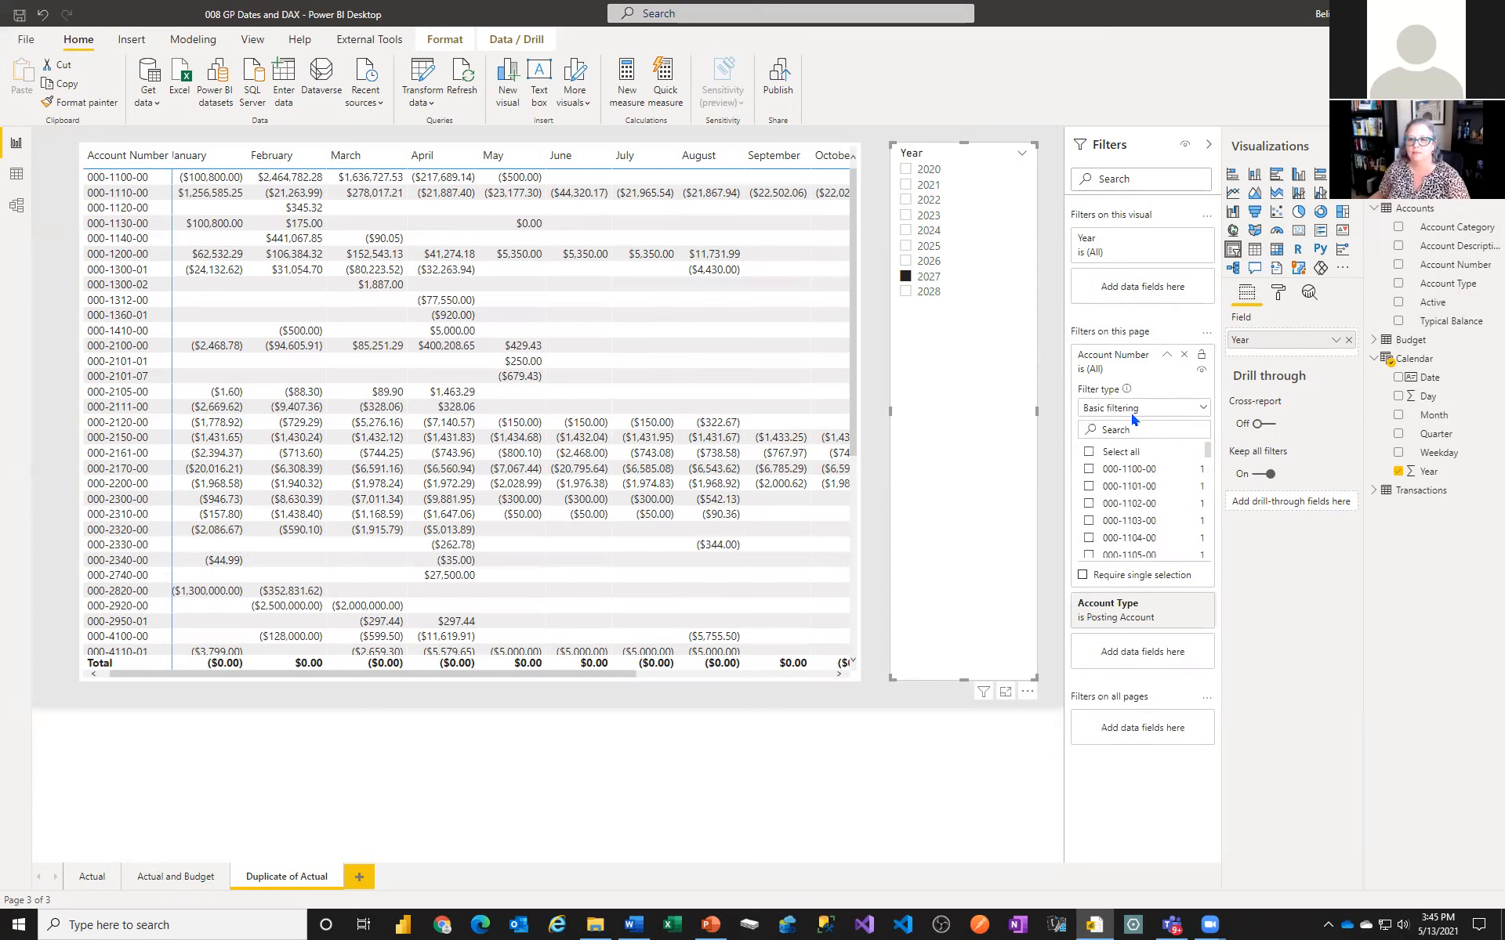
left_click(1088, 469)
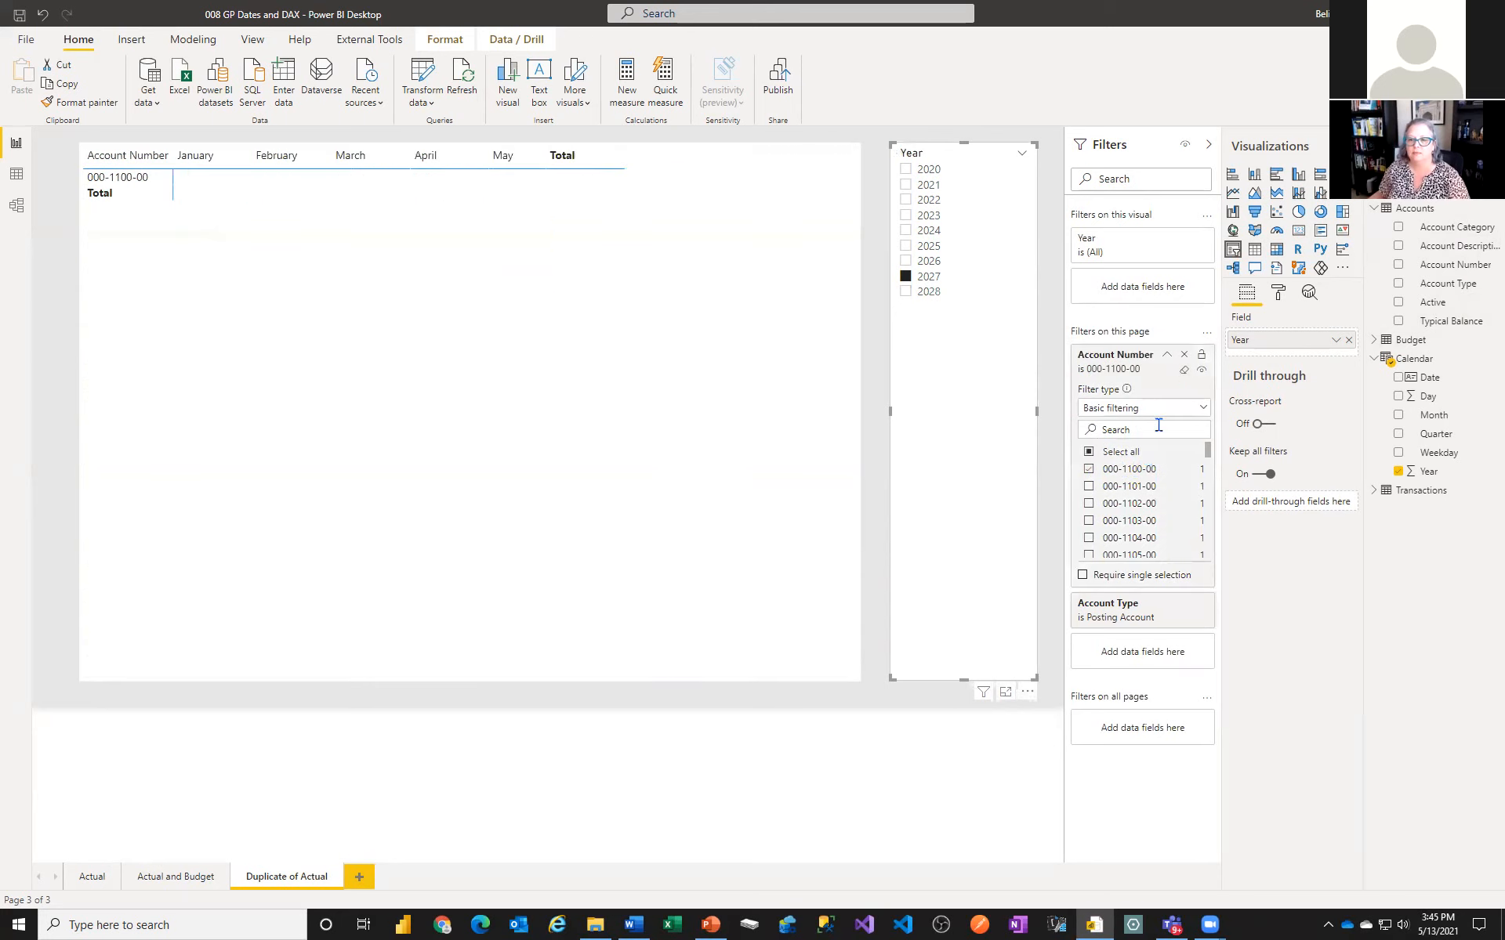
left_click(1167, 354)
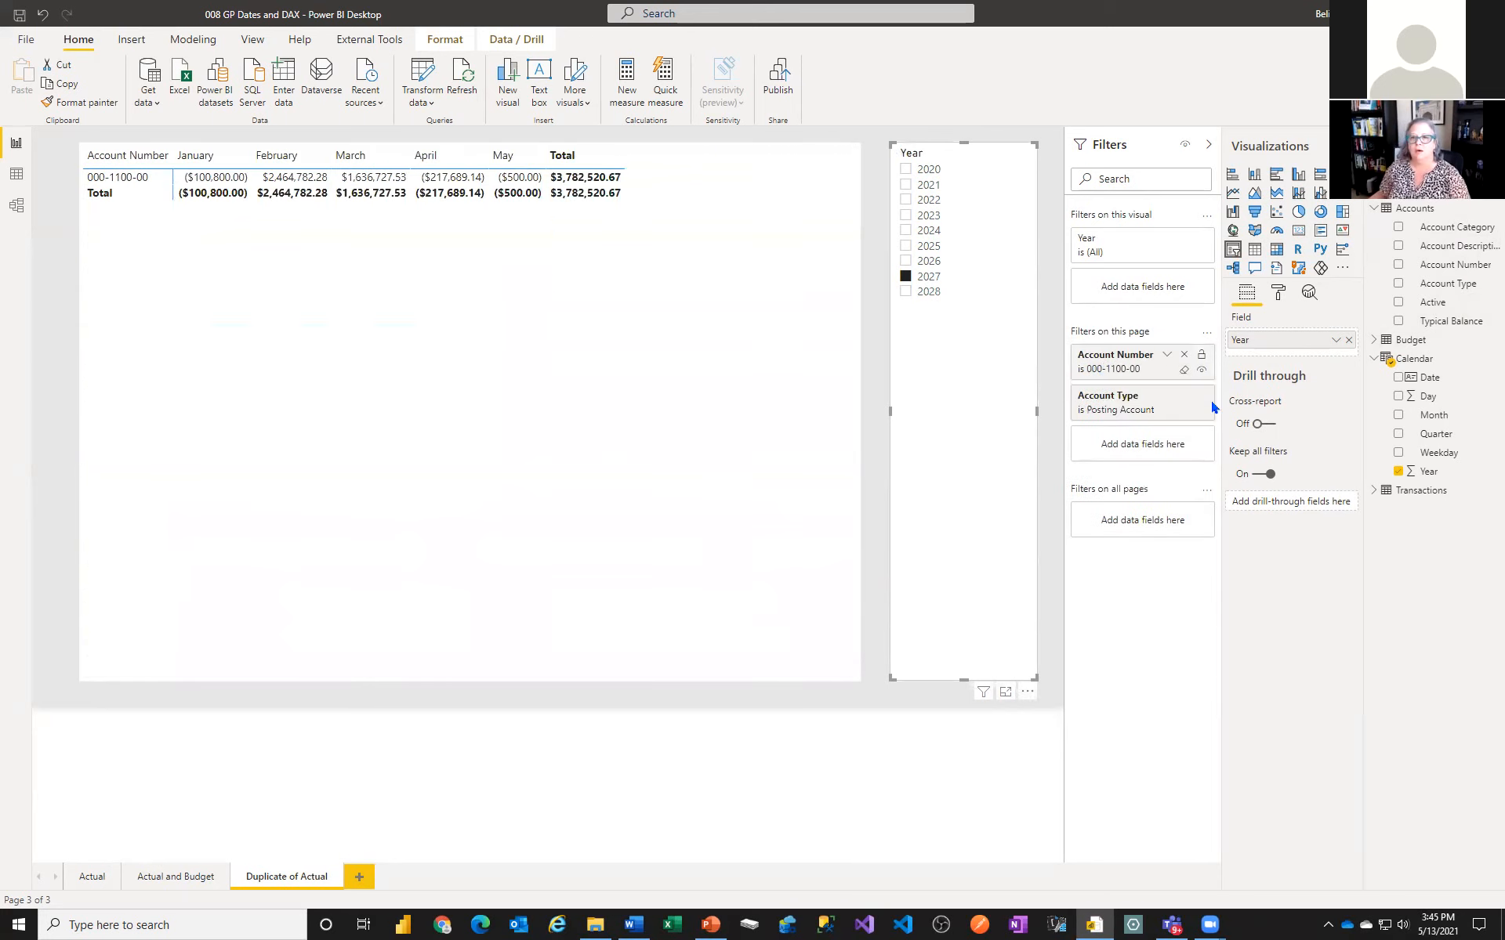
Rearrange the matrix to use Calendar Month as rows and Calendar Year as columns without Account Number, and clear the Year slicer's selection
left_click(1209, 144)
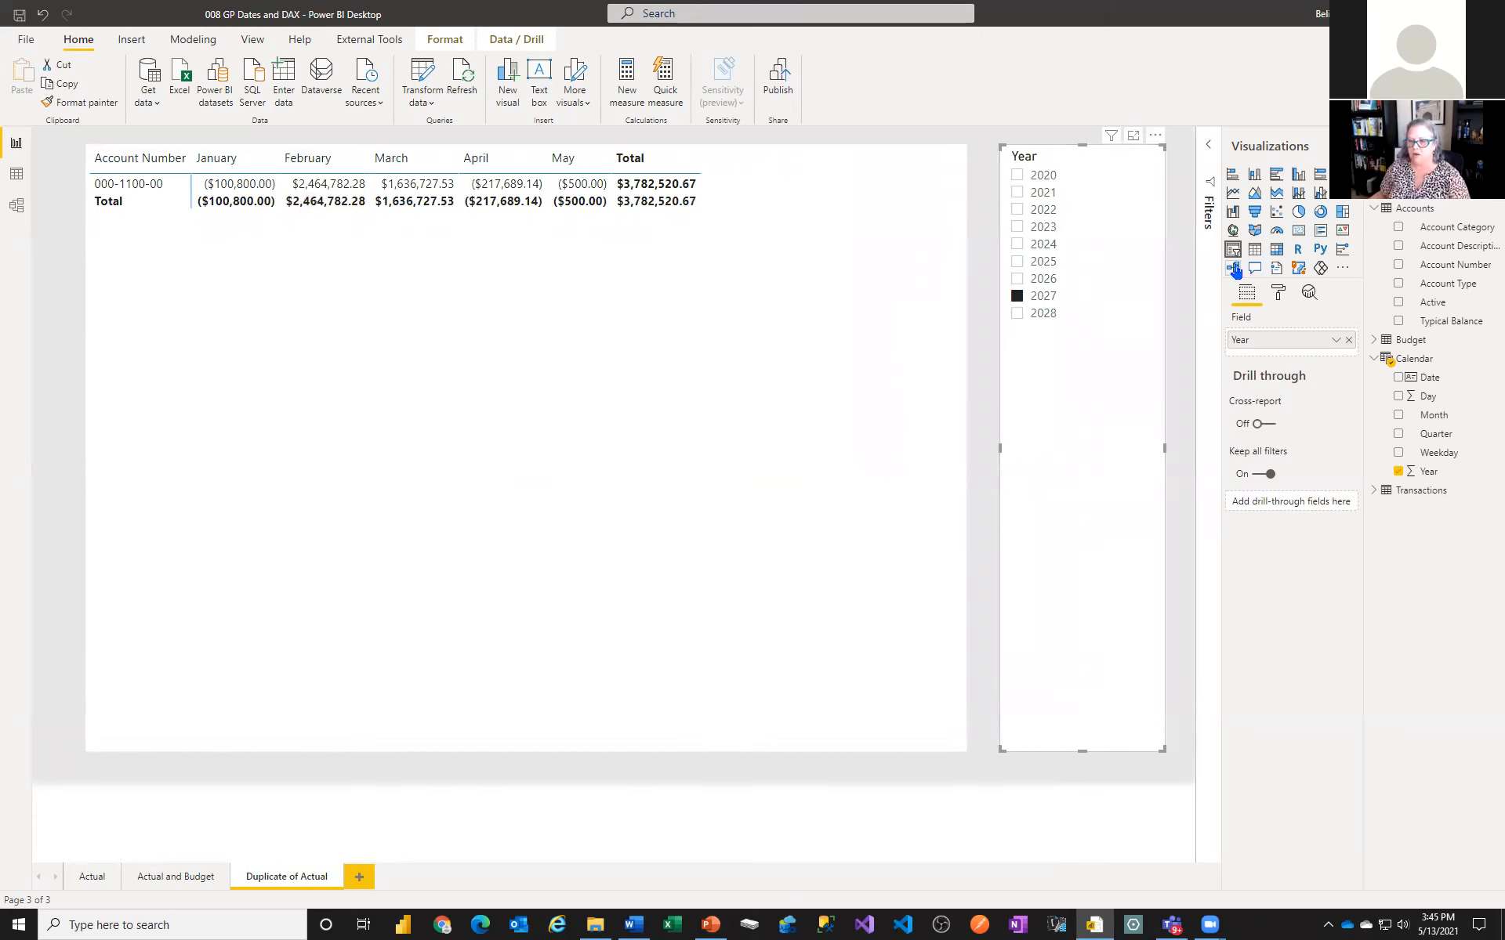
left_click(594, 461)
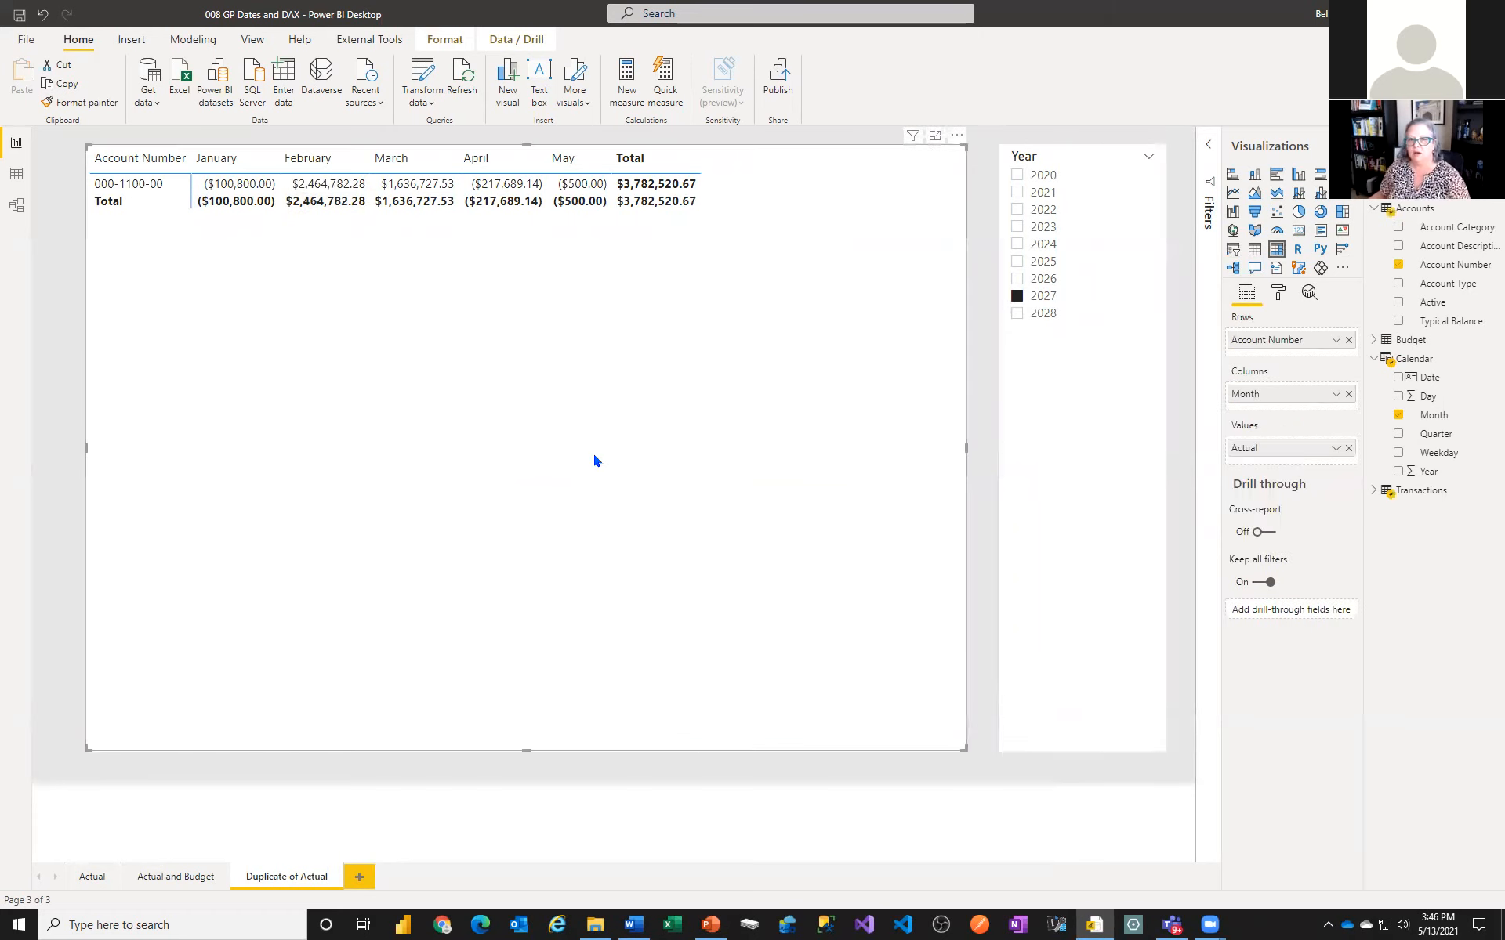
left_click(1349, 340)
left_click_drag(1289, 389, 1283, 337)
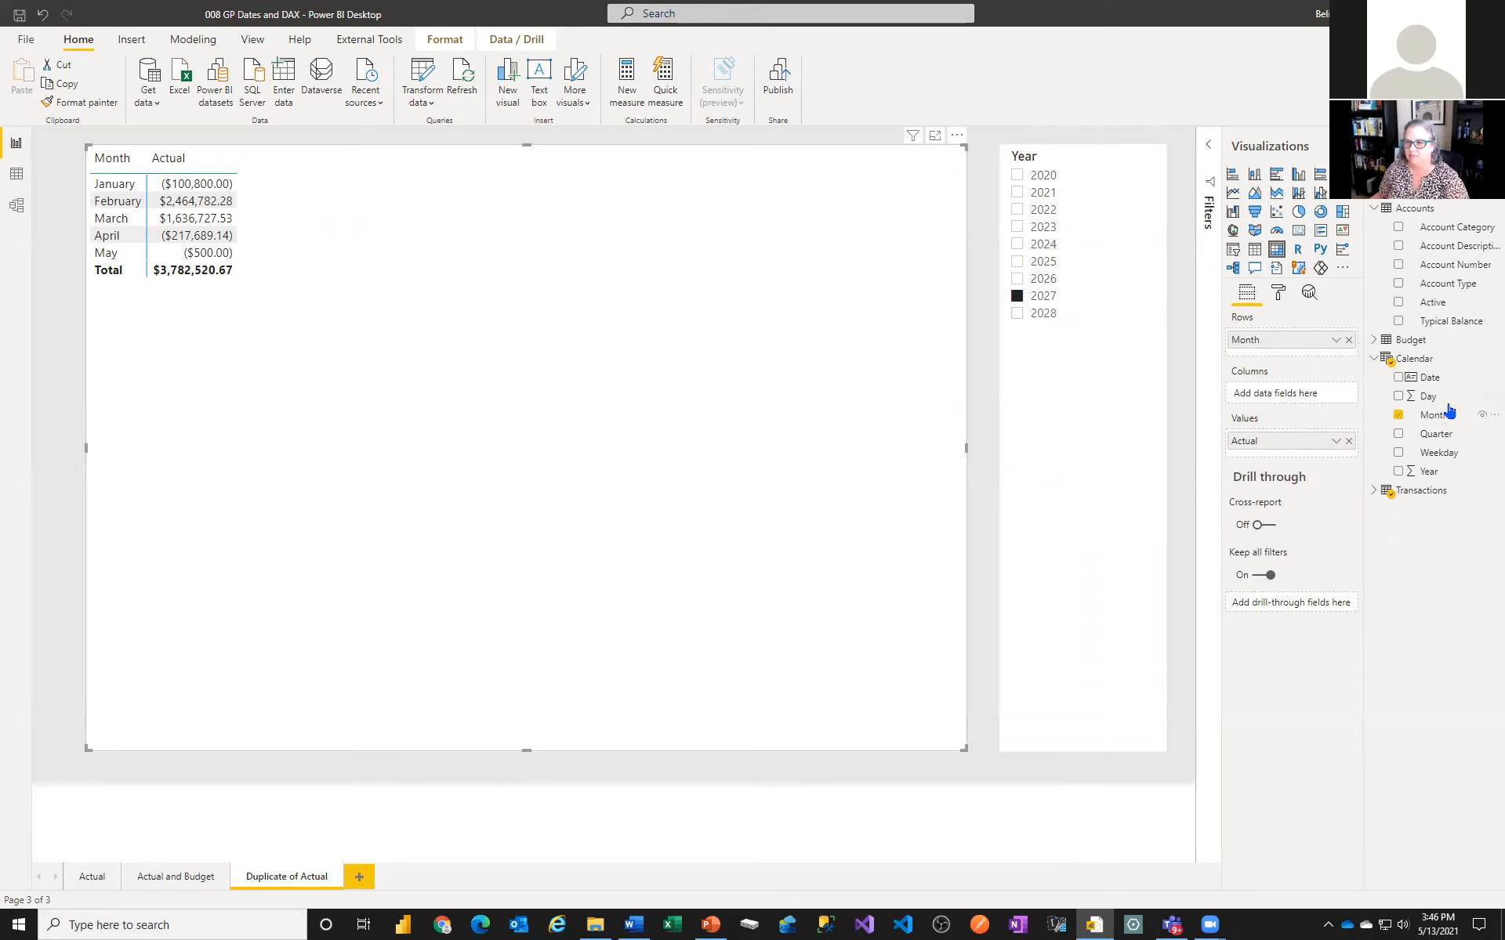
left_click_drag(1429, 471, 1301, 394)
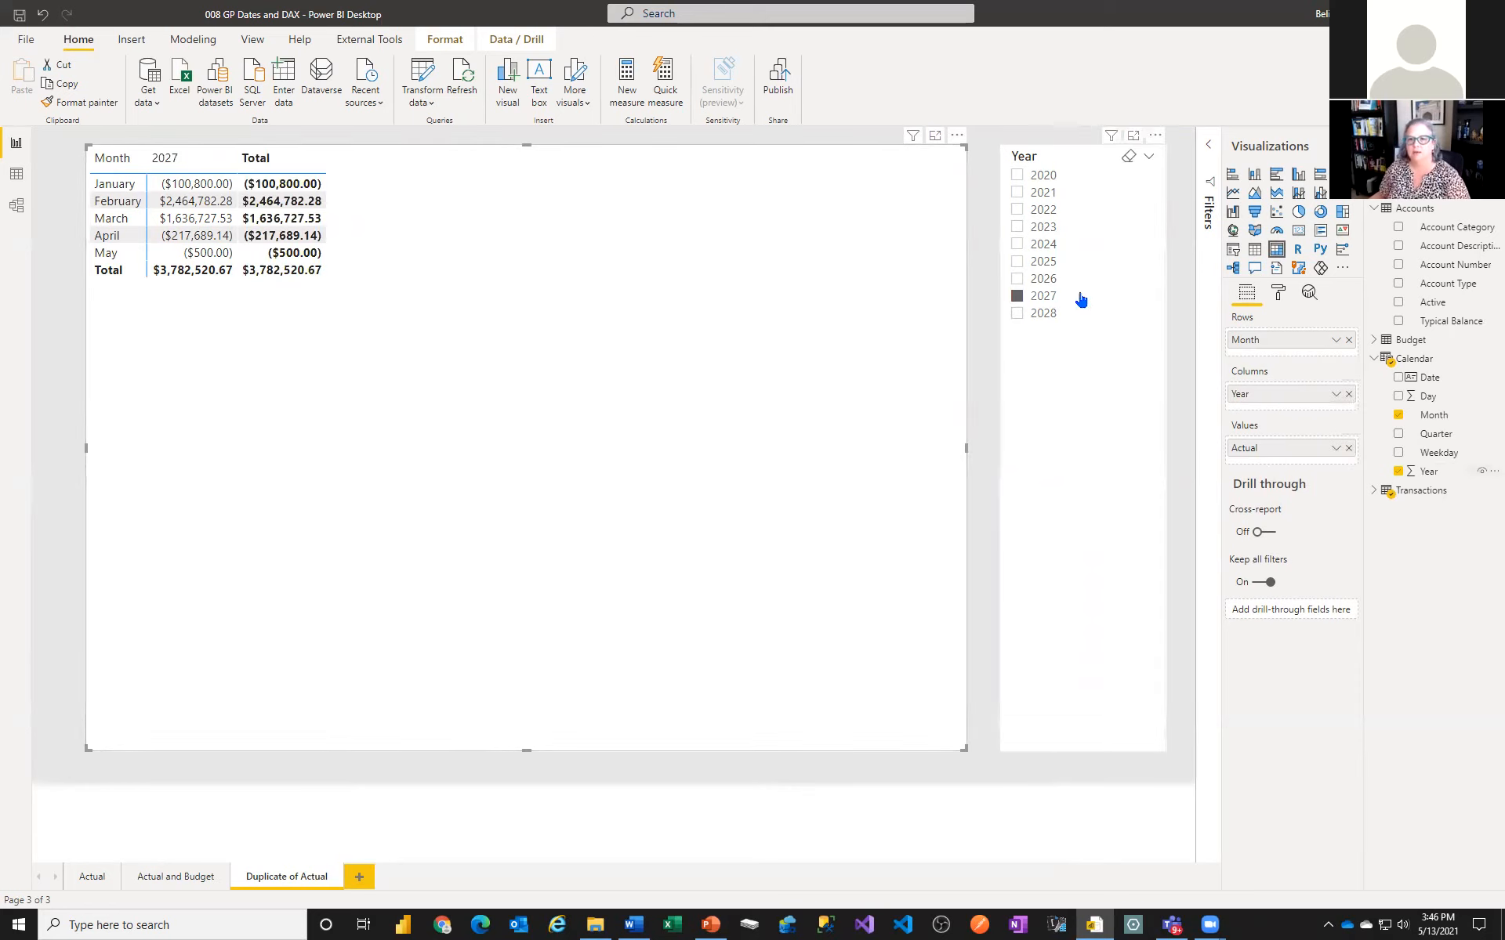
left_click(1128, 156)
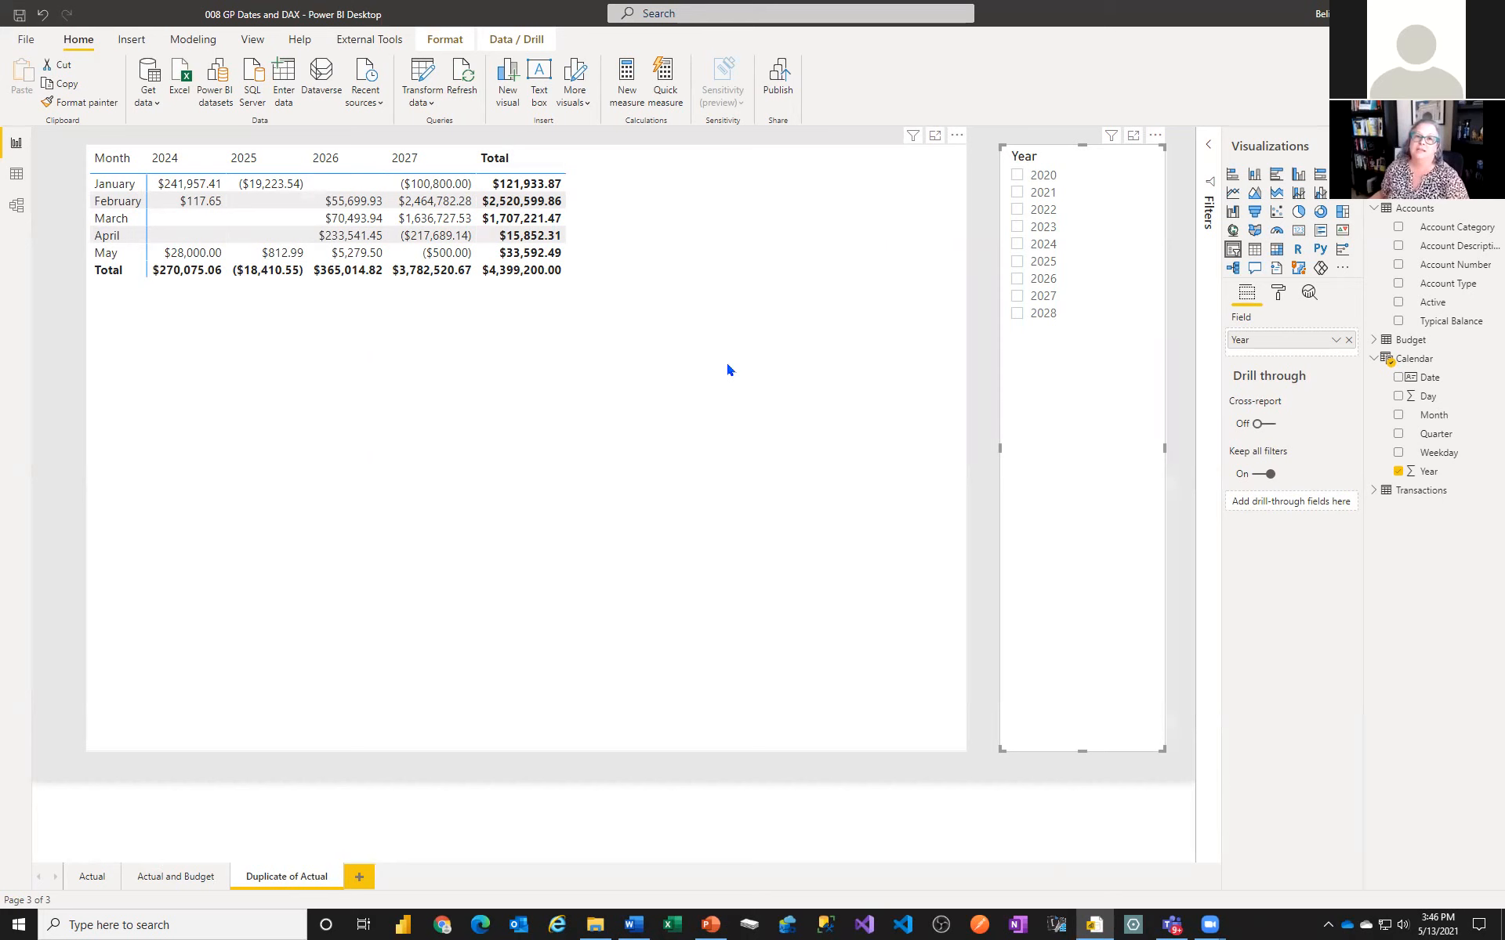
left_click(680, 344)
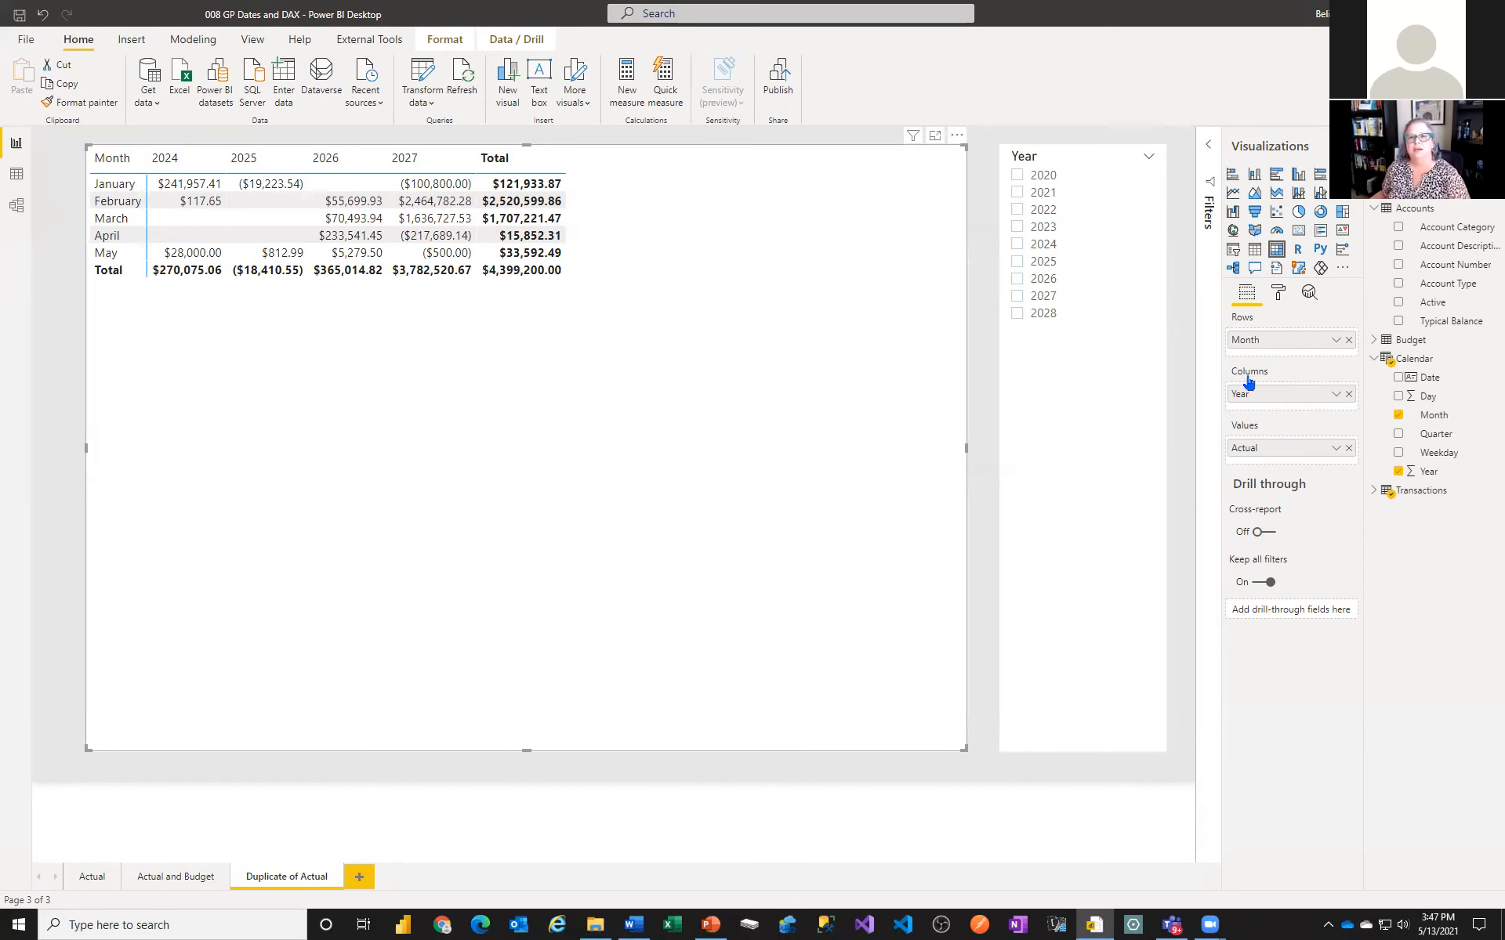
Start a new quick measure on the Transactions table using the Year-to-date total calculation
left_click(1372, 208)
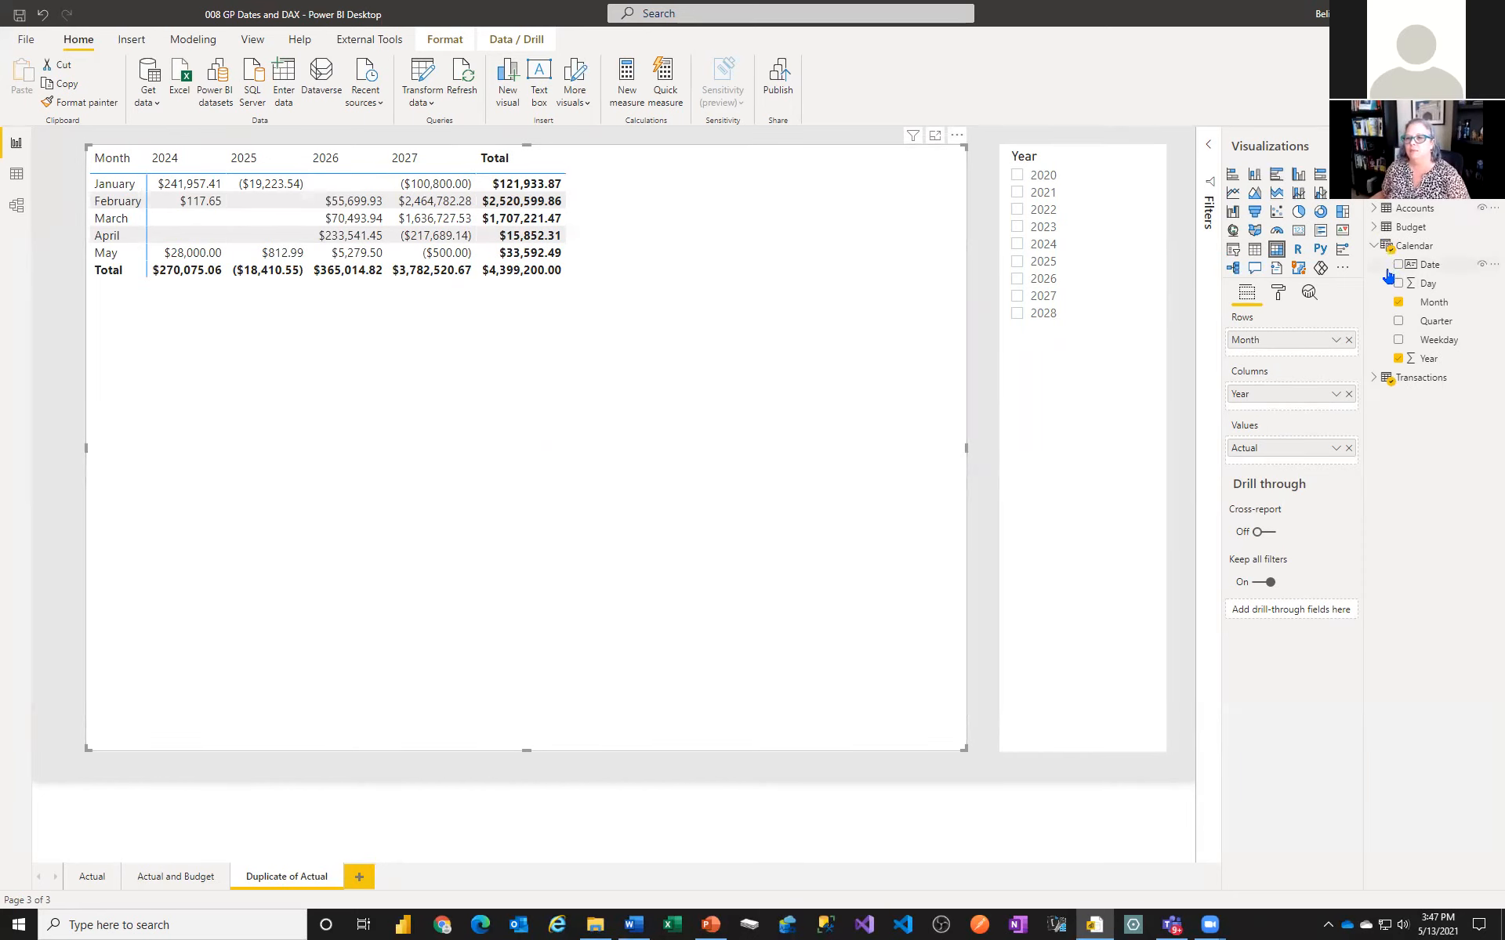
left_click(1374, 246)
left_click(1375, 246)
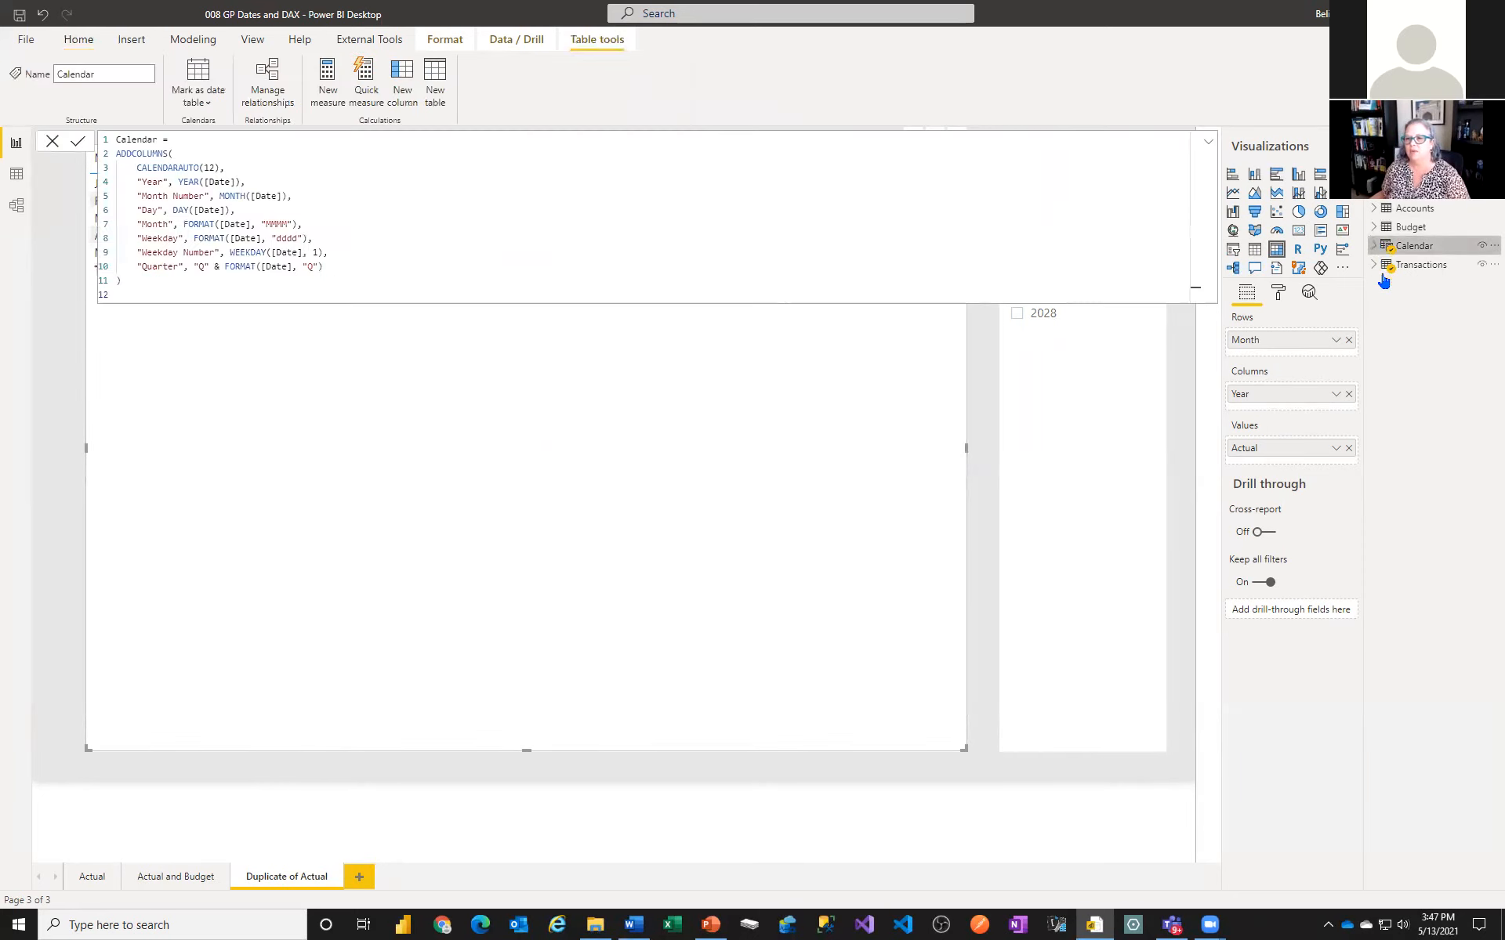
left_click(1374, 265)
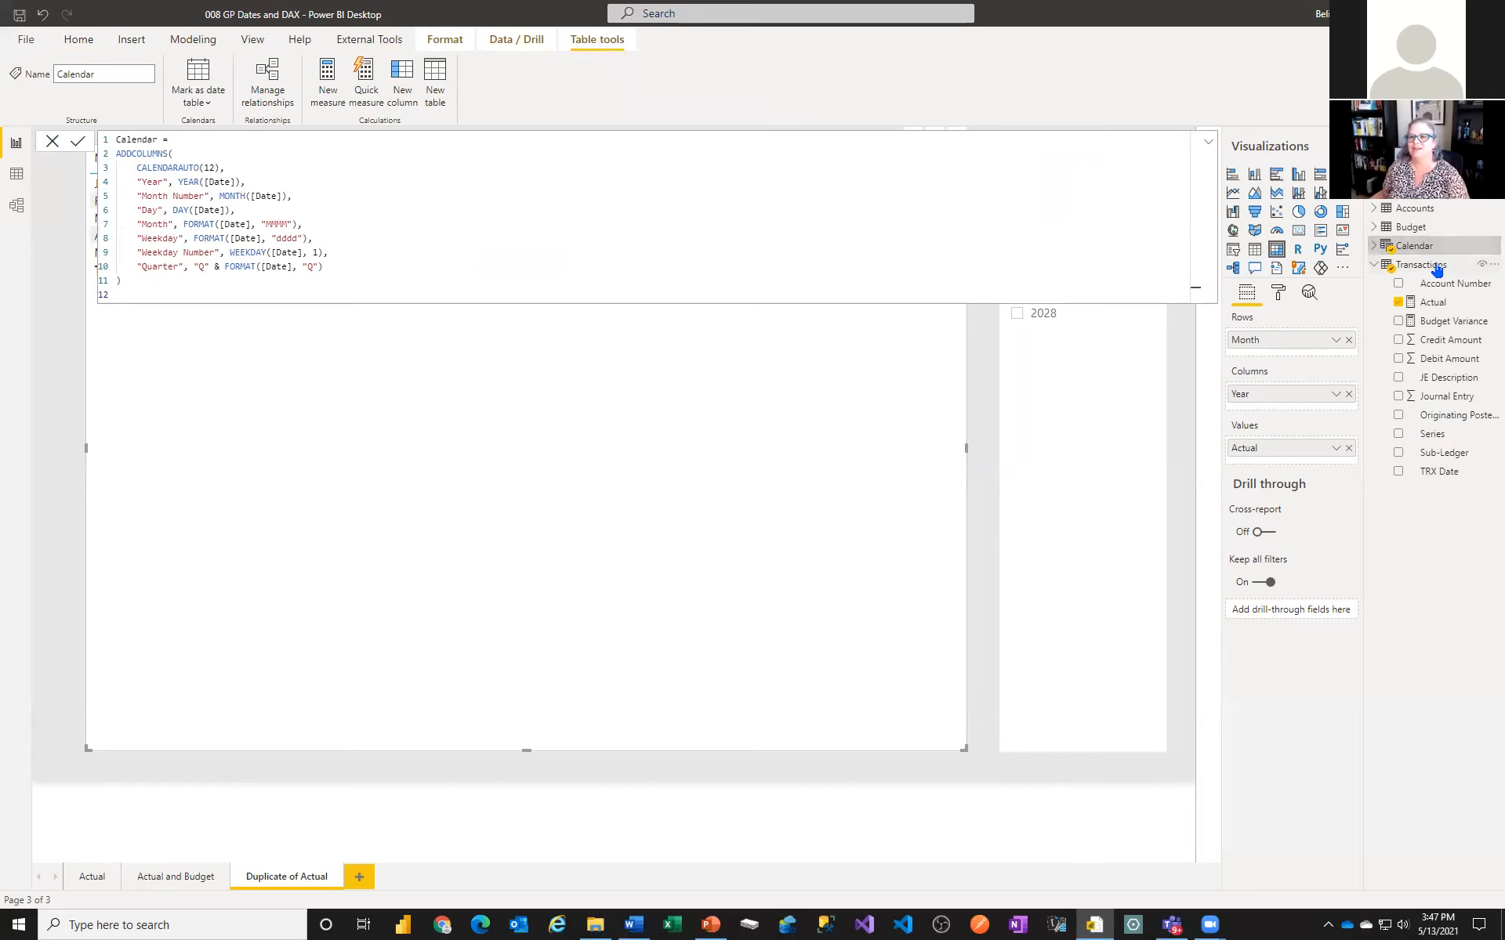
left_click(1483, 264)
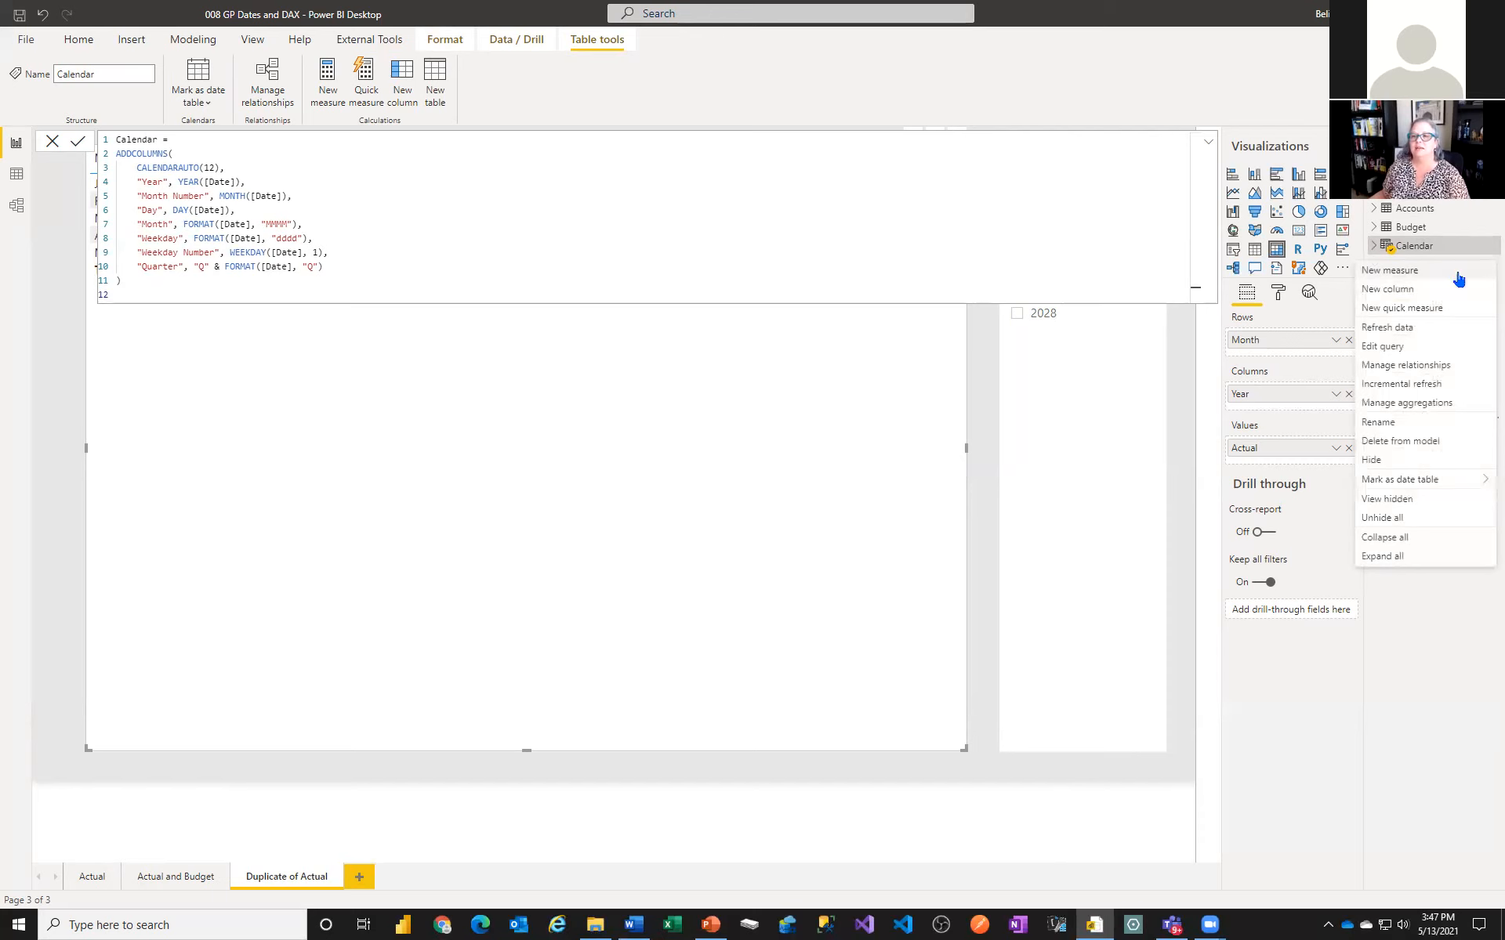
left_click(1420, 307)
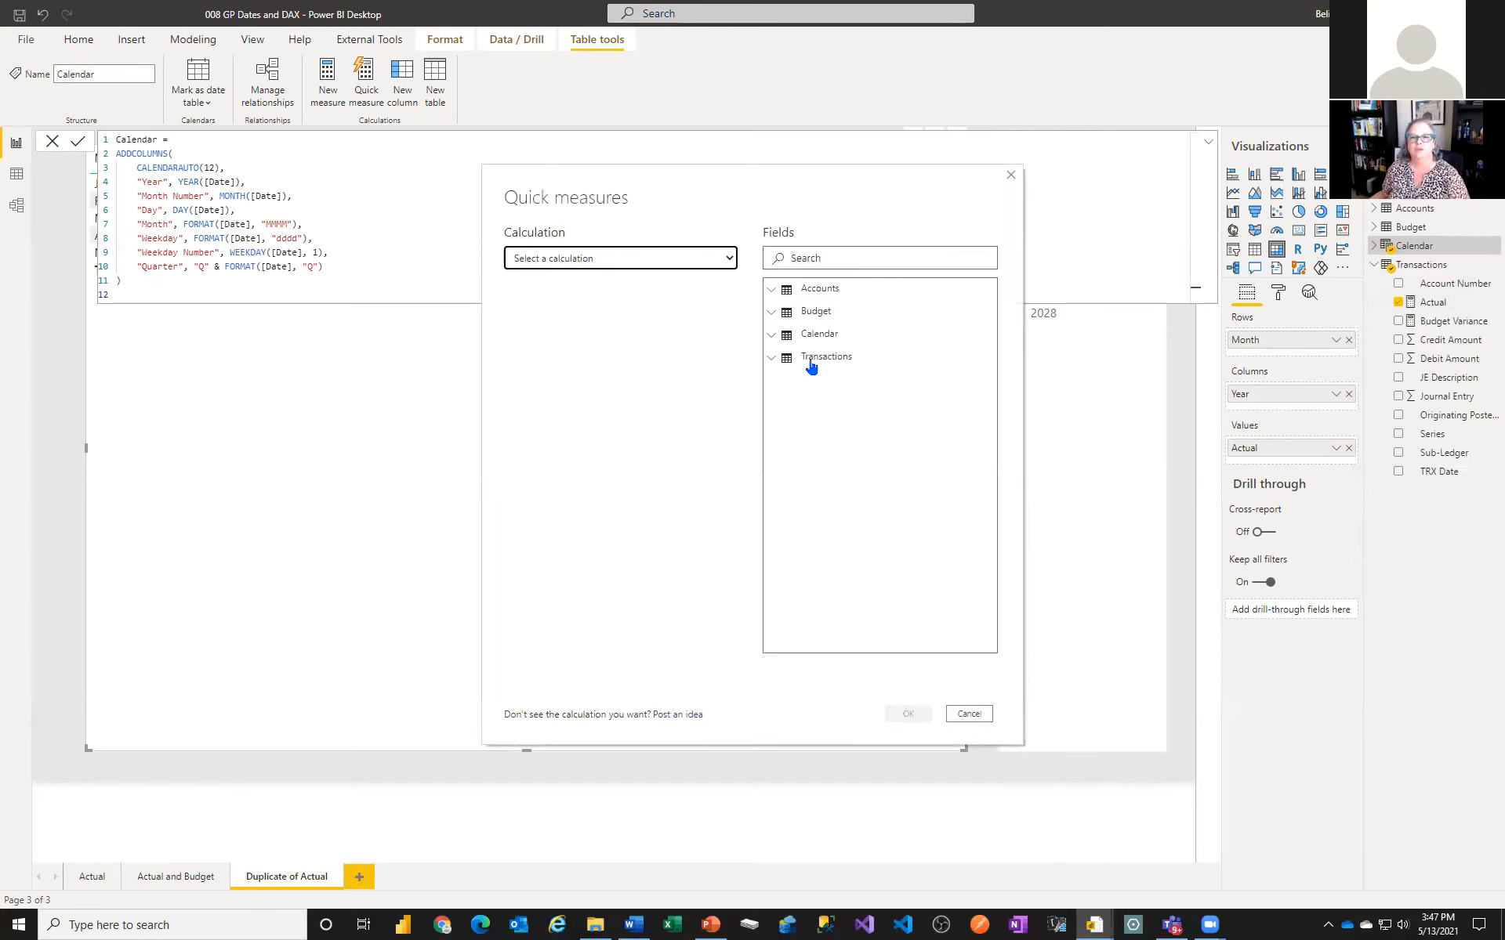
left_click(561, 258)
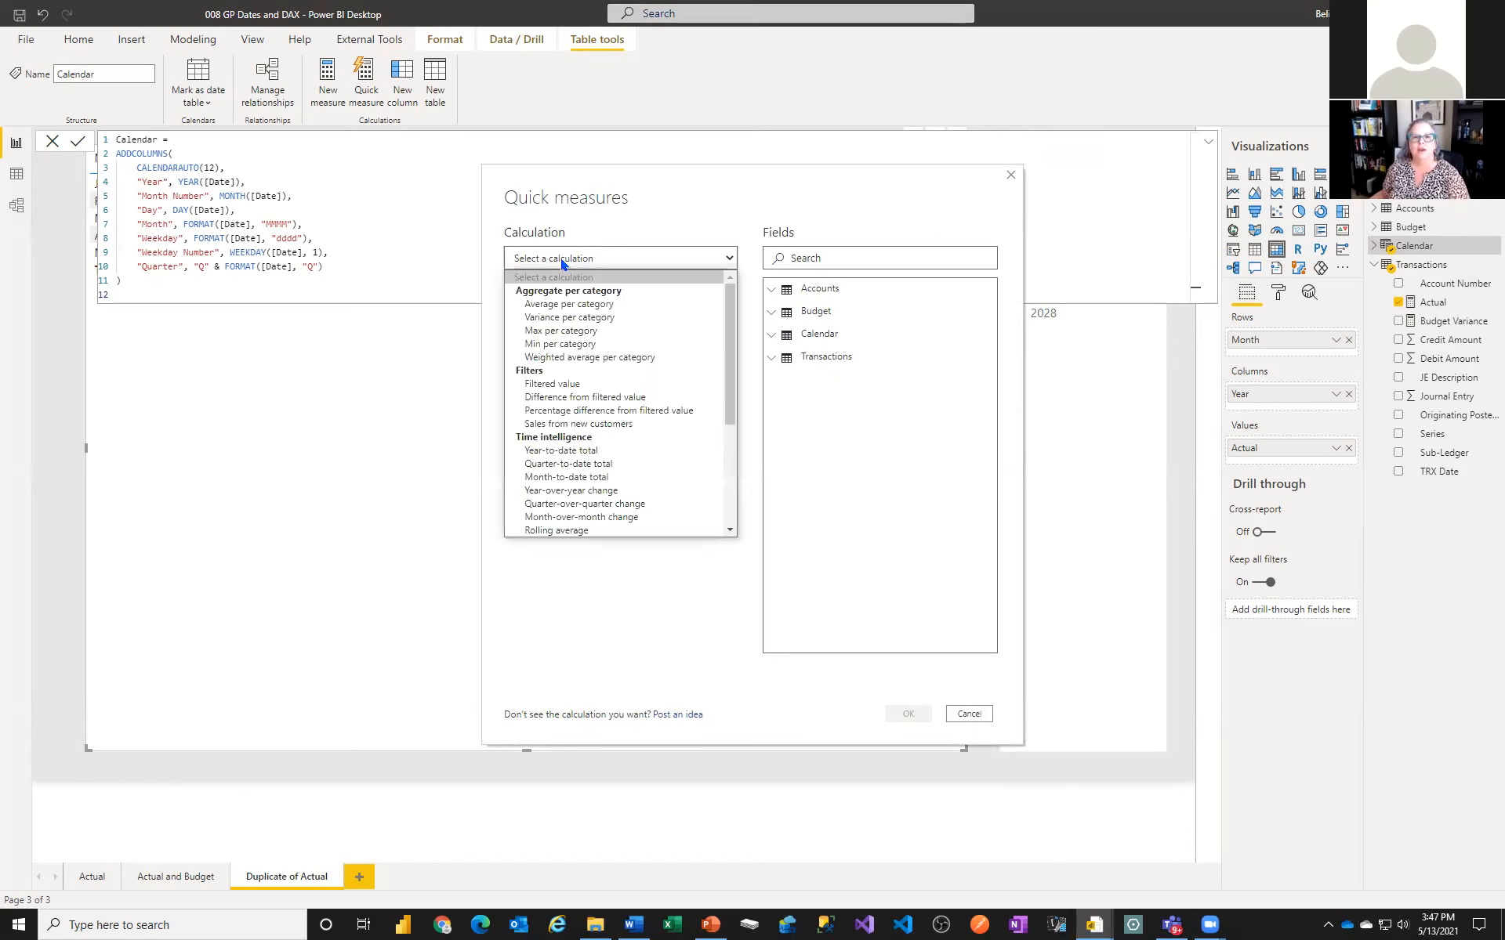
scroll(589, 499, "down", 1)
scroll(595, 478, "down", 2)
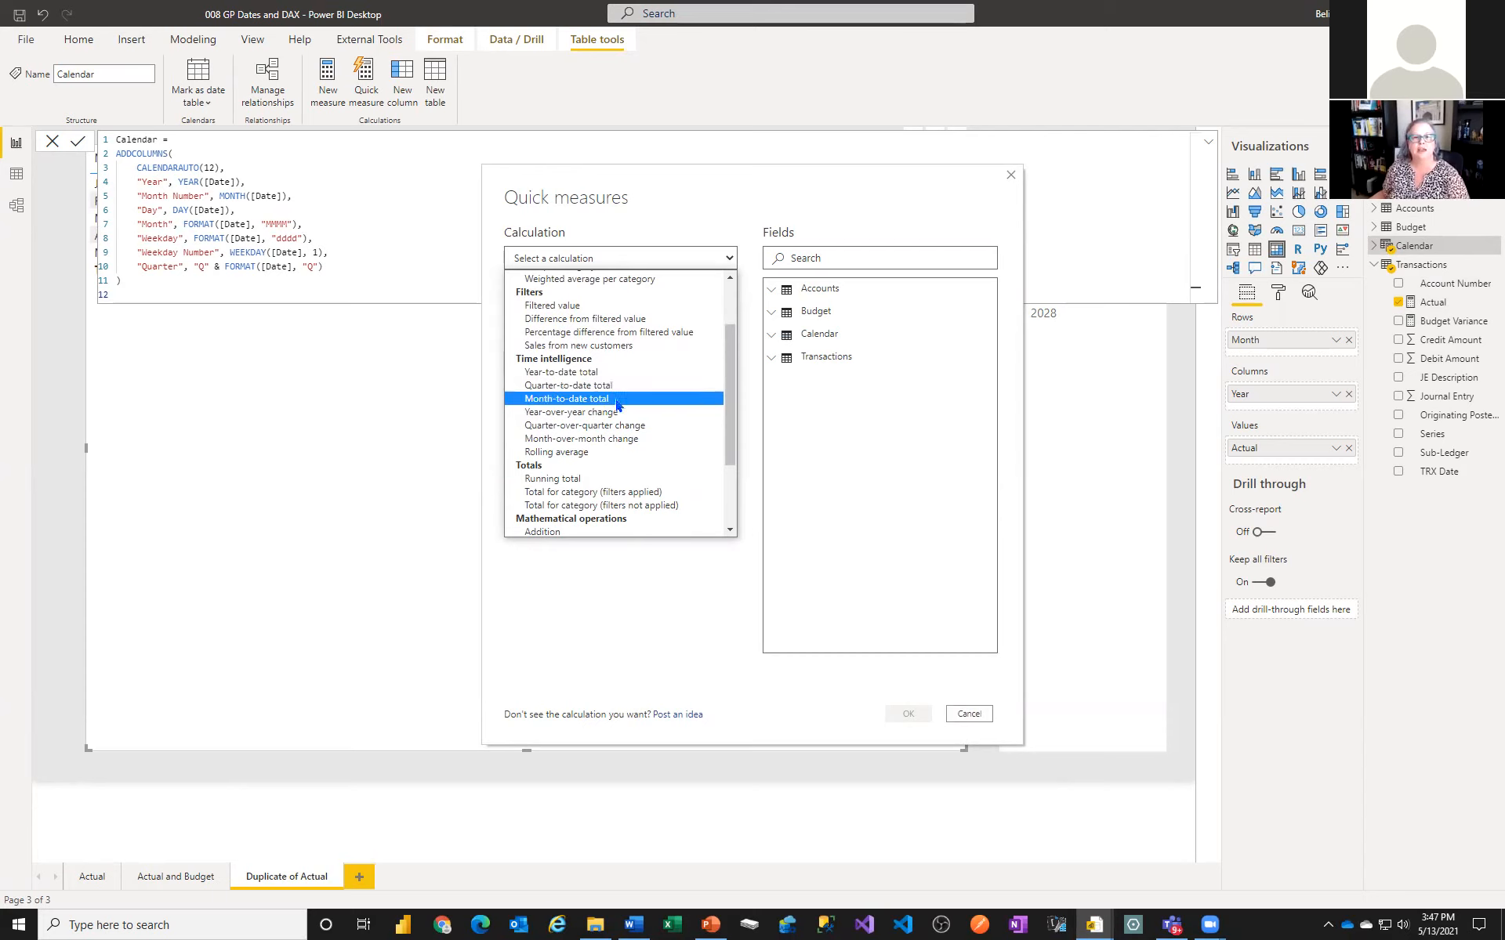
left_click(625, 375)
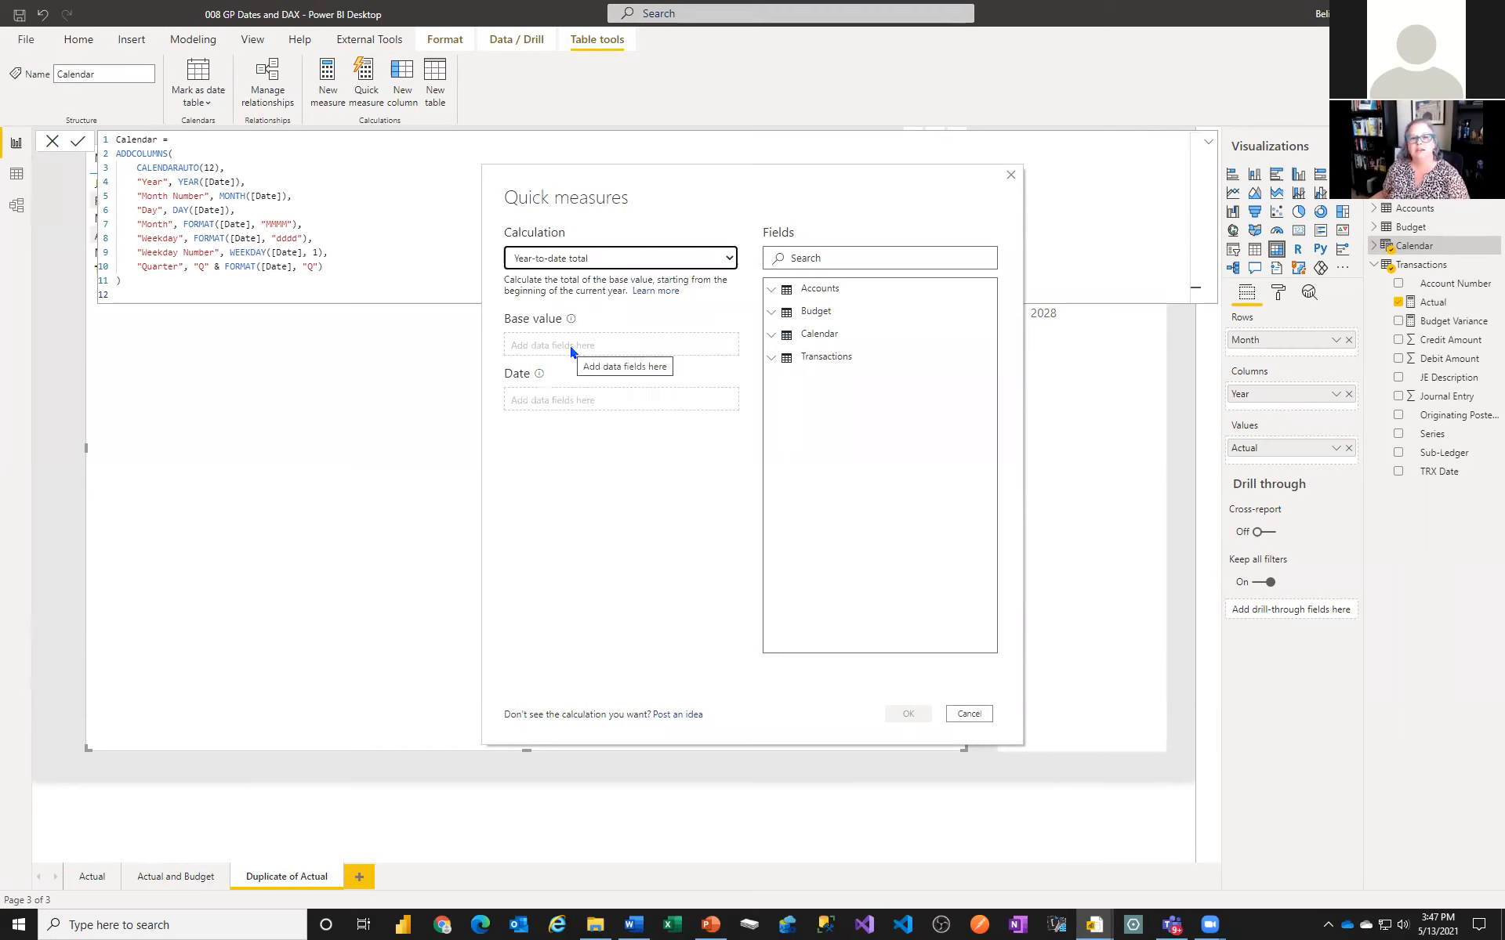
Create the year-to-date measure with Actual as base value and Calendar Date as date, and add it to the matrix's values
left_click(773, 358)
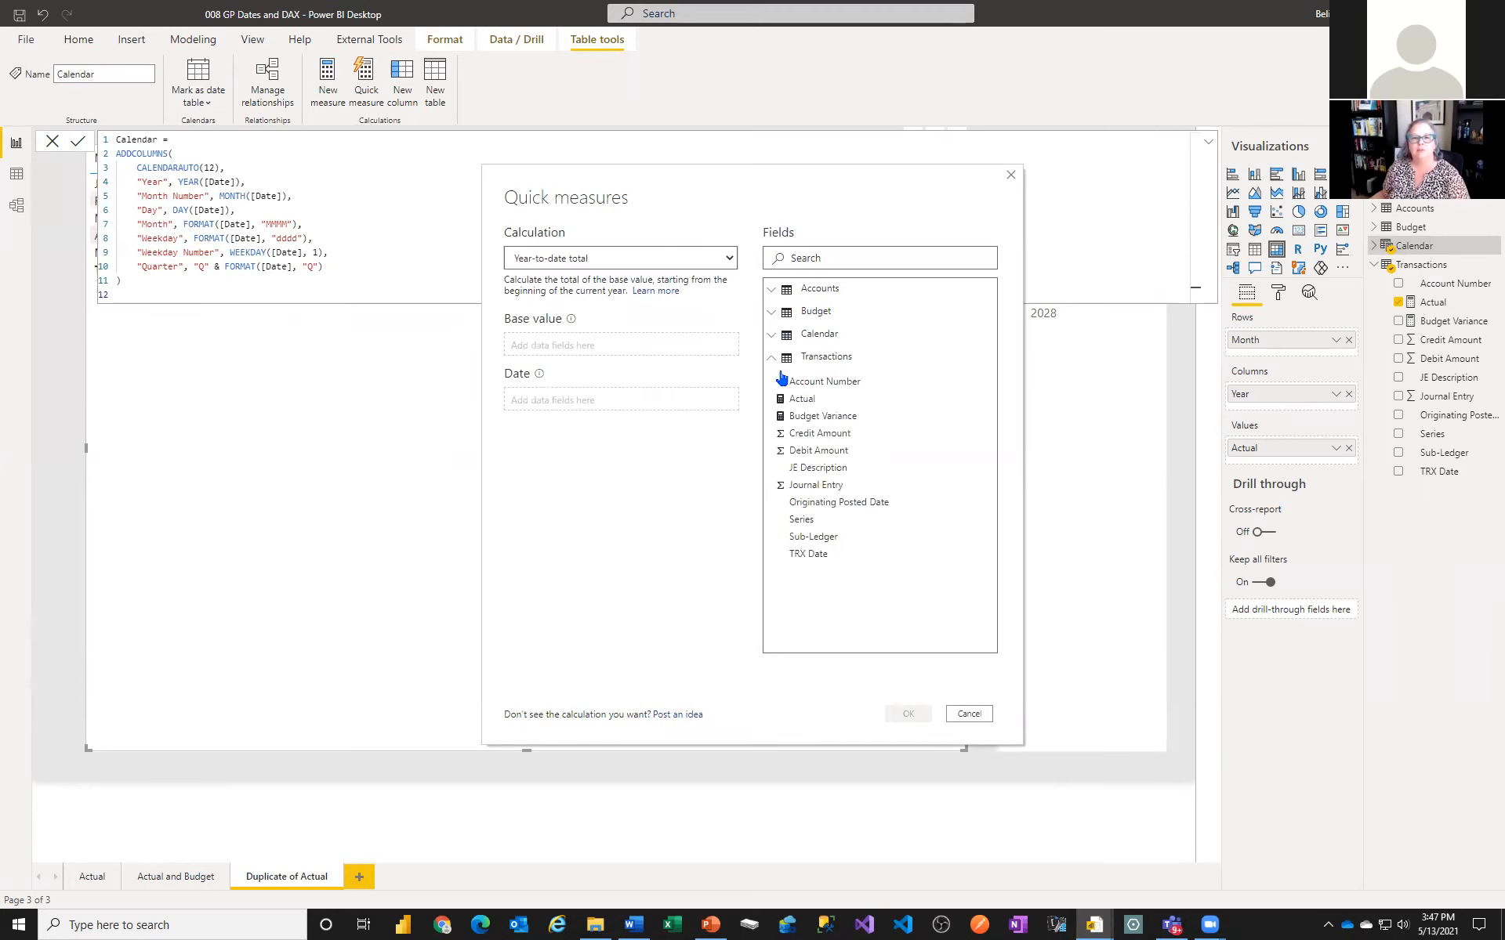
left_click_drag(815, 405, 577, 355)
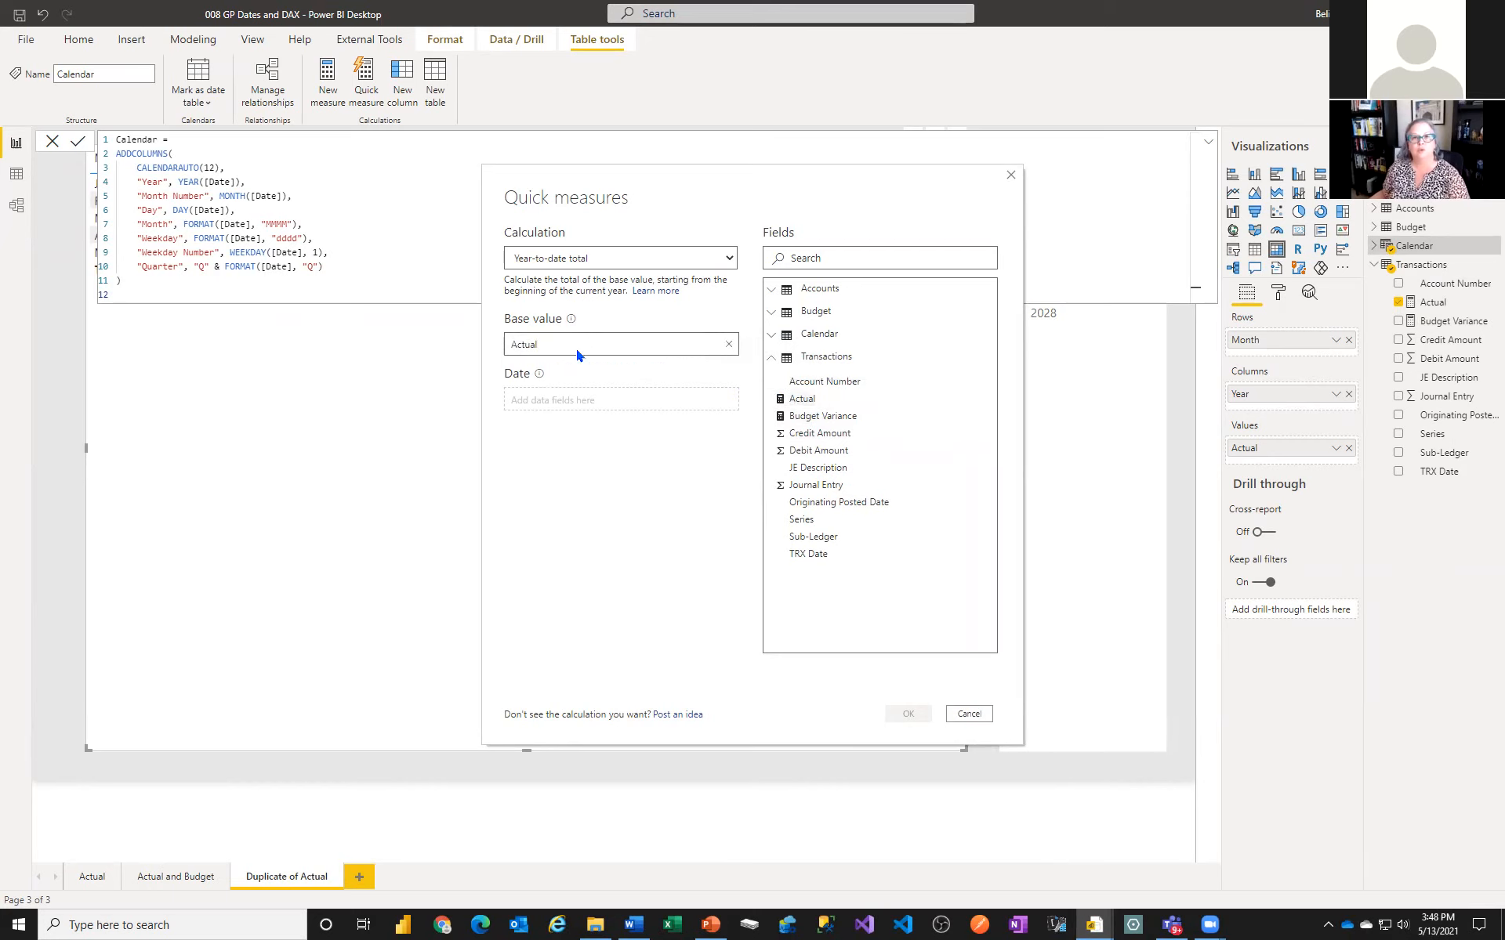
left_click(773, 360)
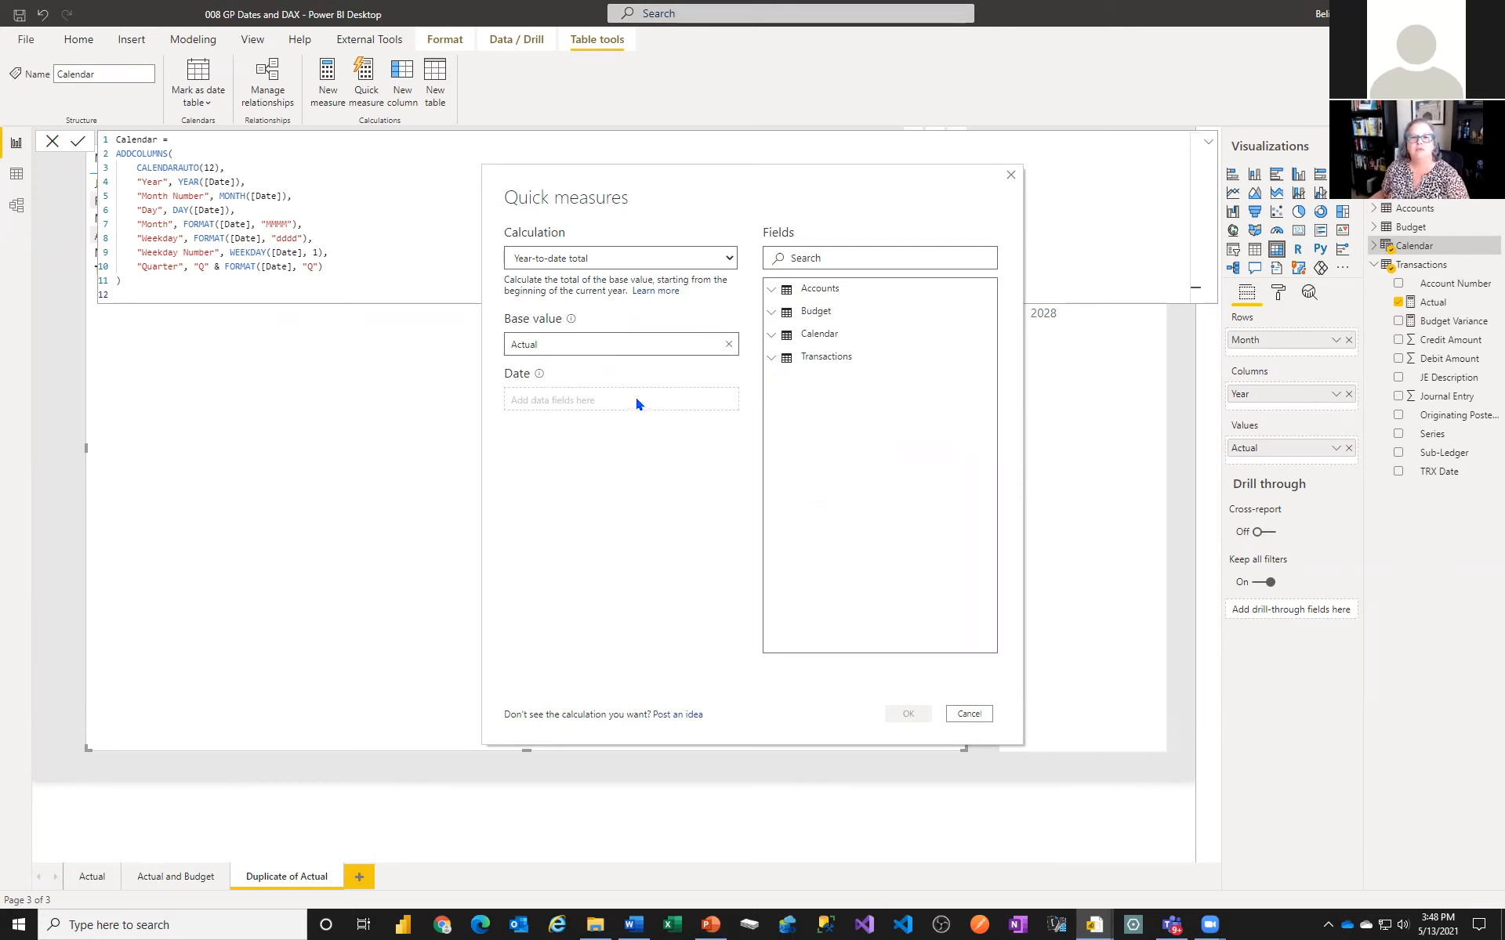
left_click(772, 335)
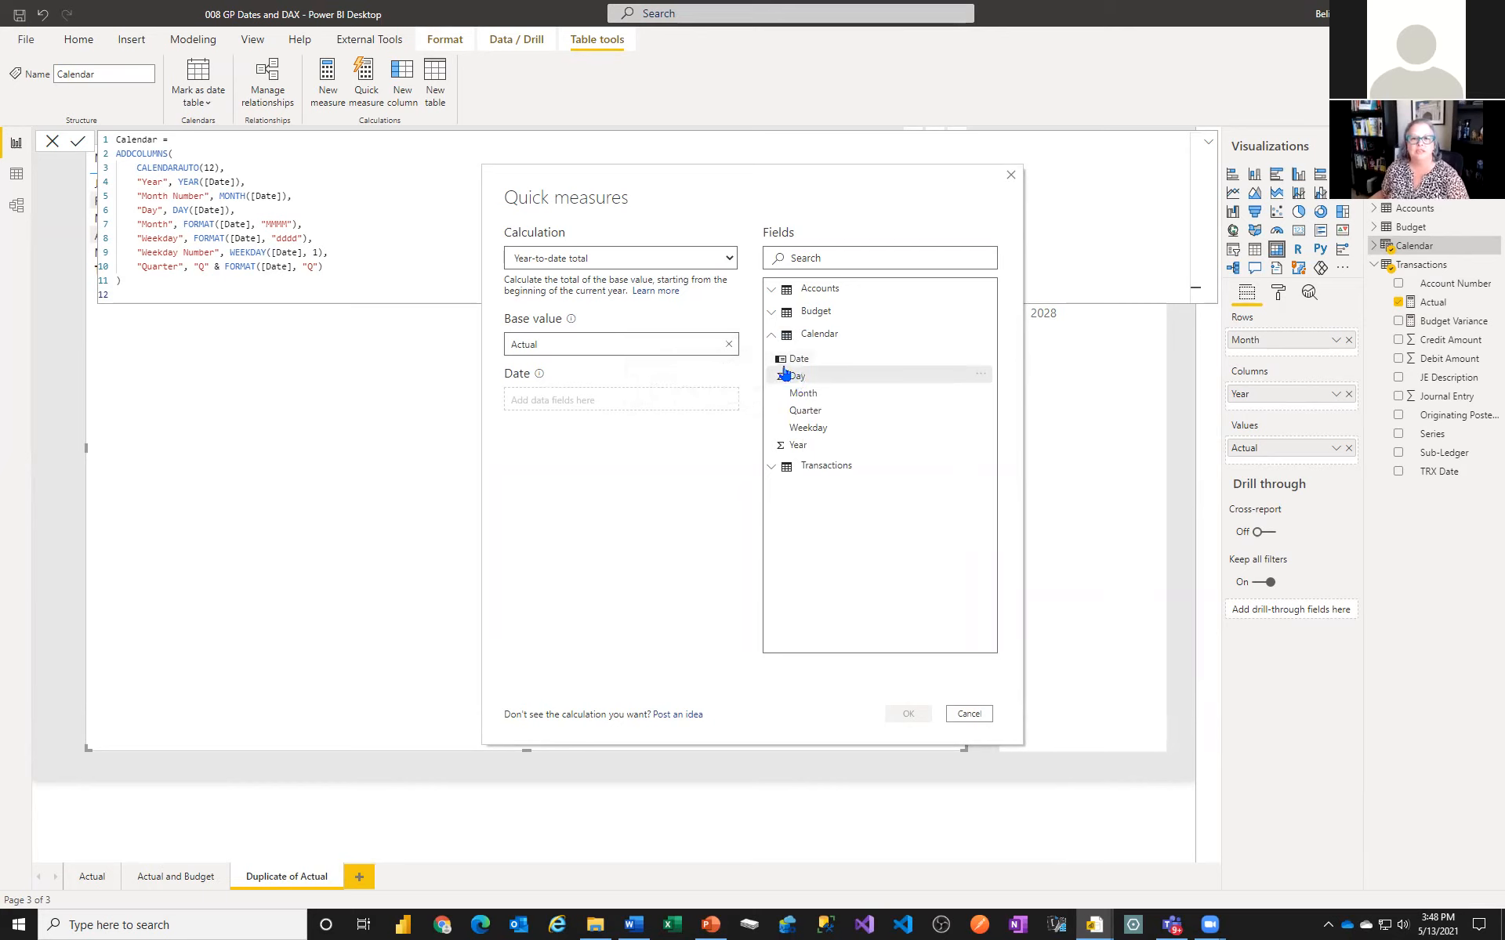
left_click_drag(830, 365, 575, 404)
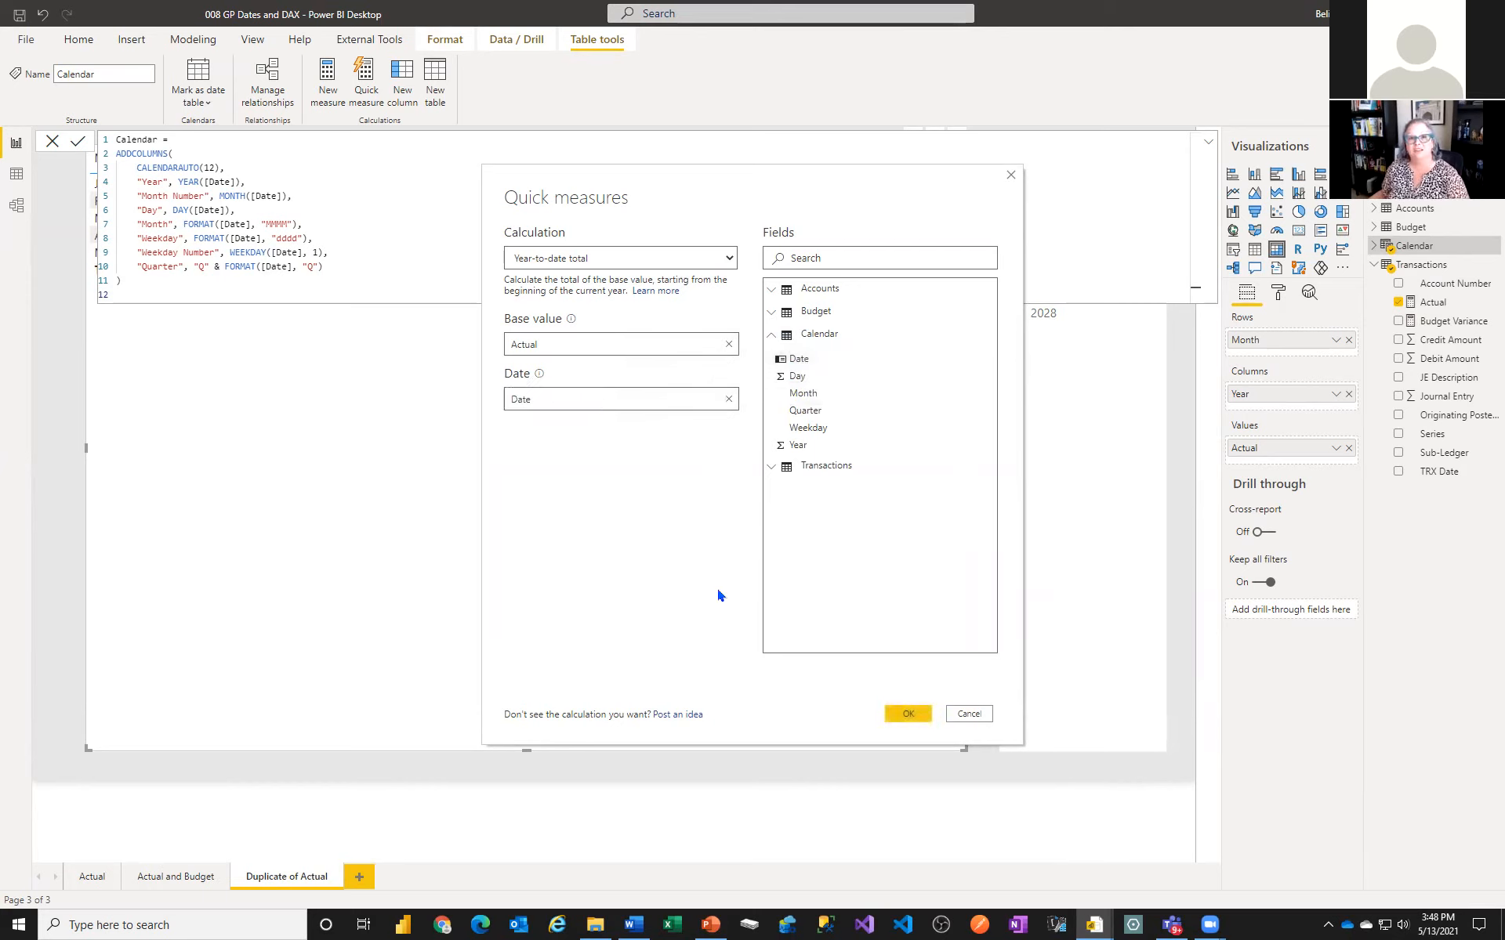
left_click(907, 711)
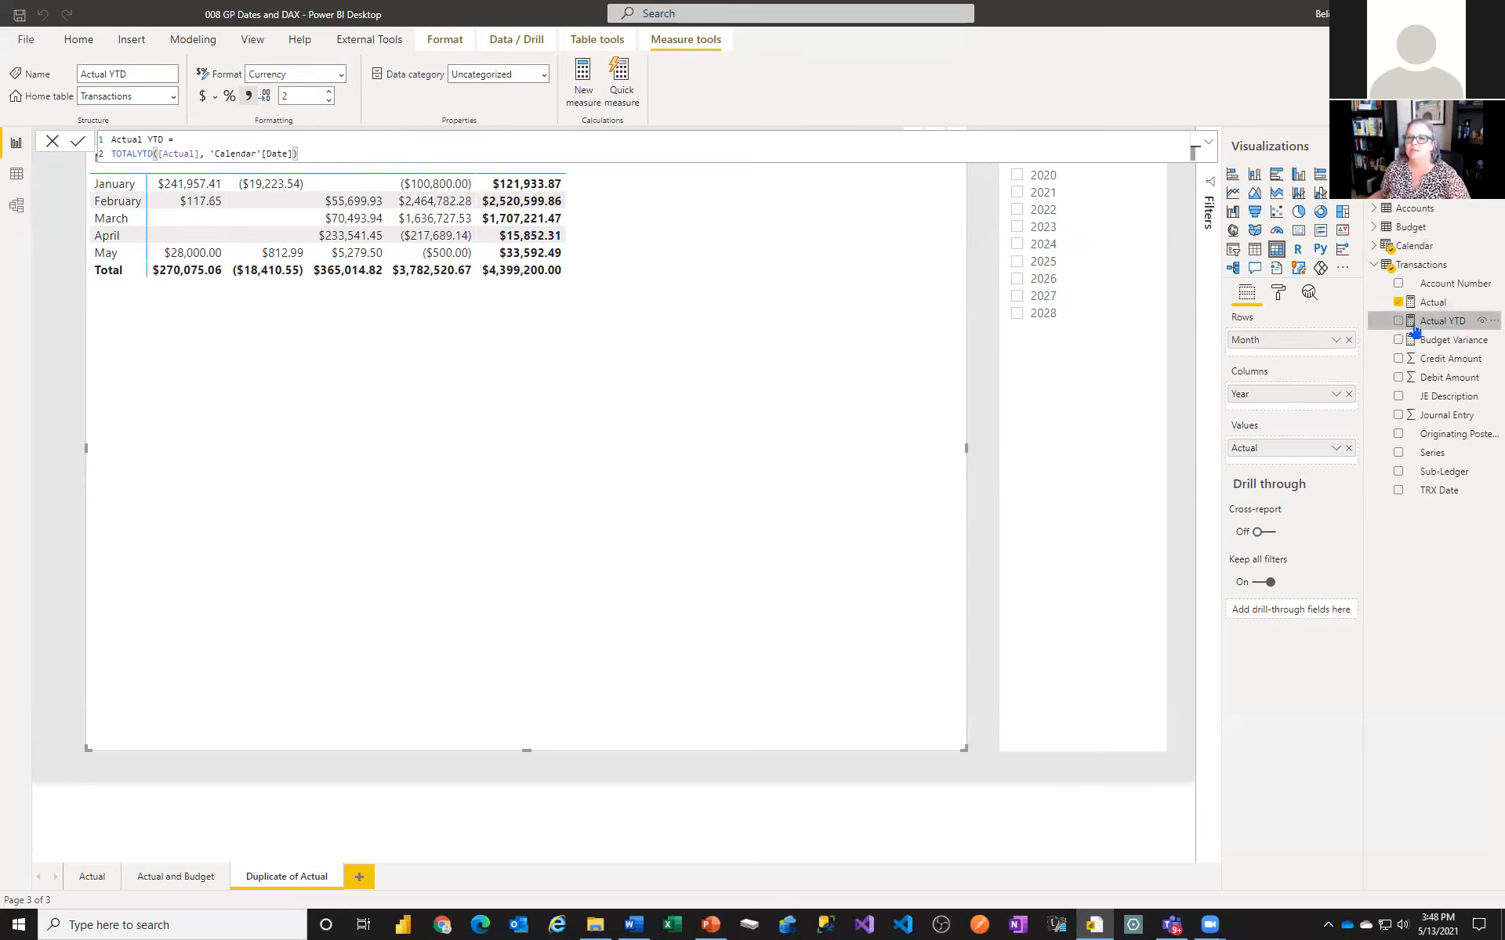
left_click_drag(1444, 328, 1289, 462)
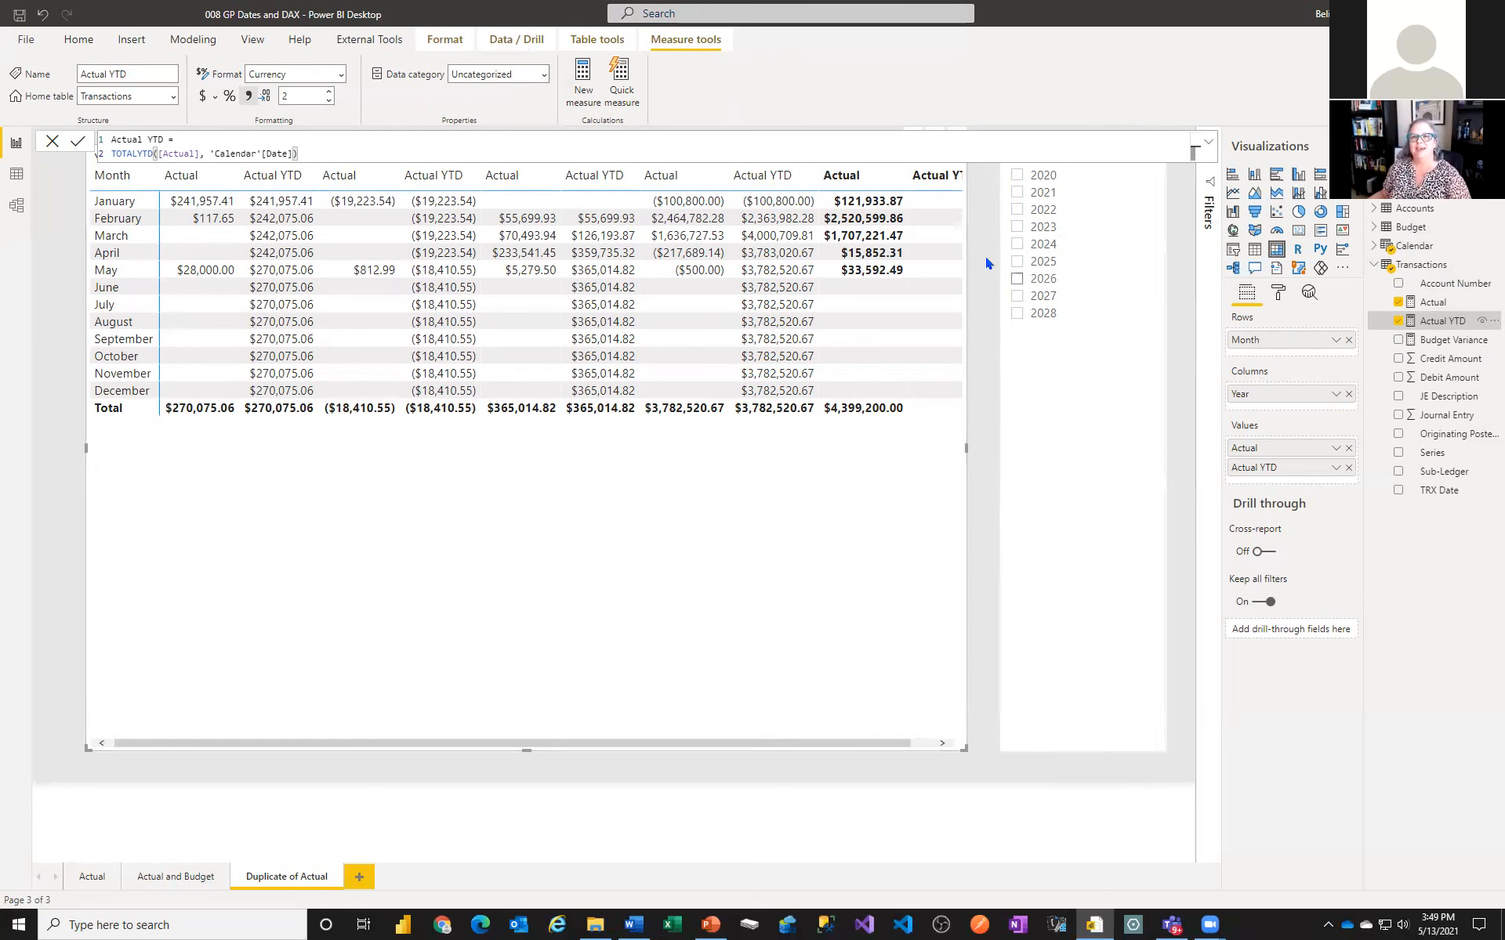
left_click(1442, 265)
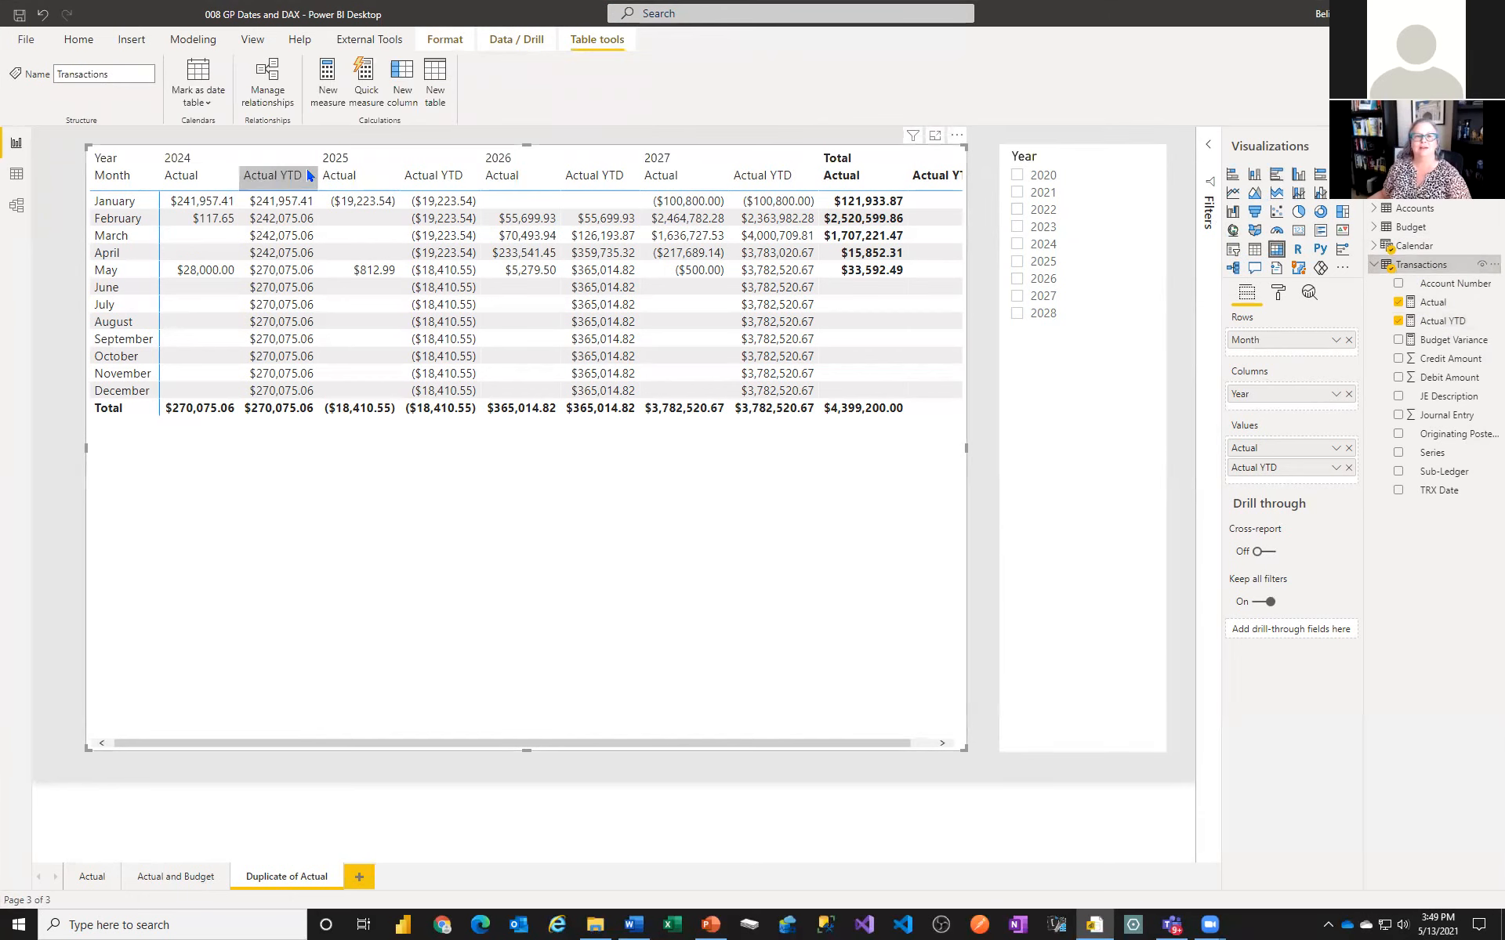
left_click(362, 86)
left_click(584, 259)
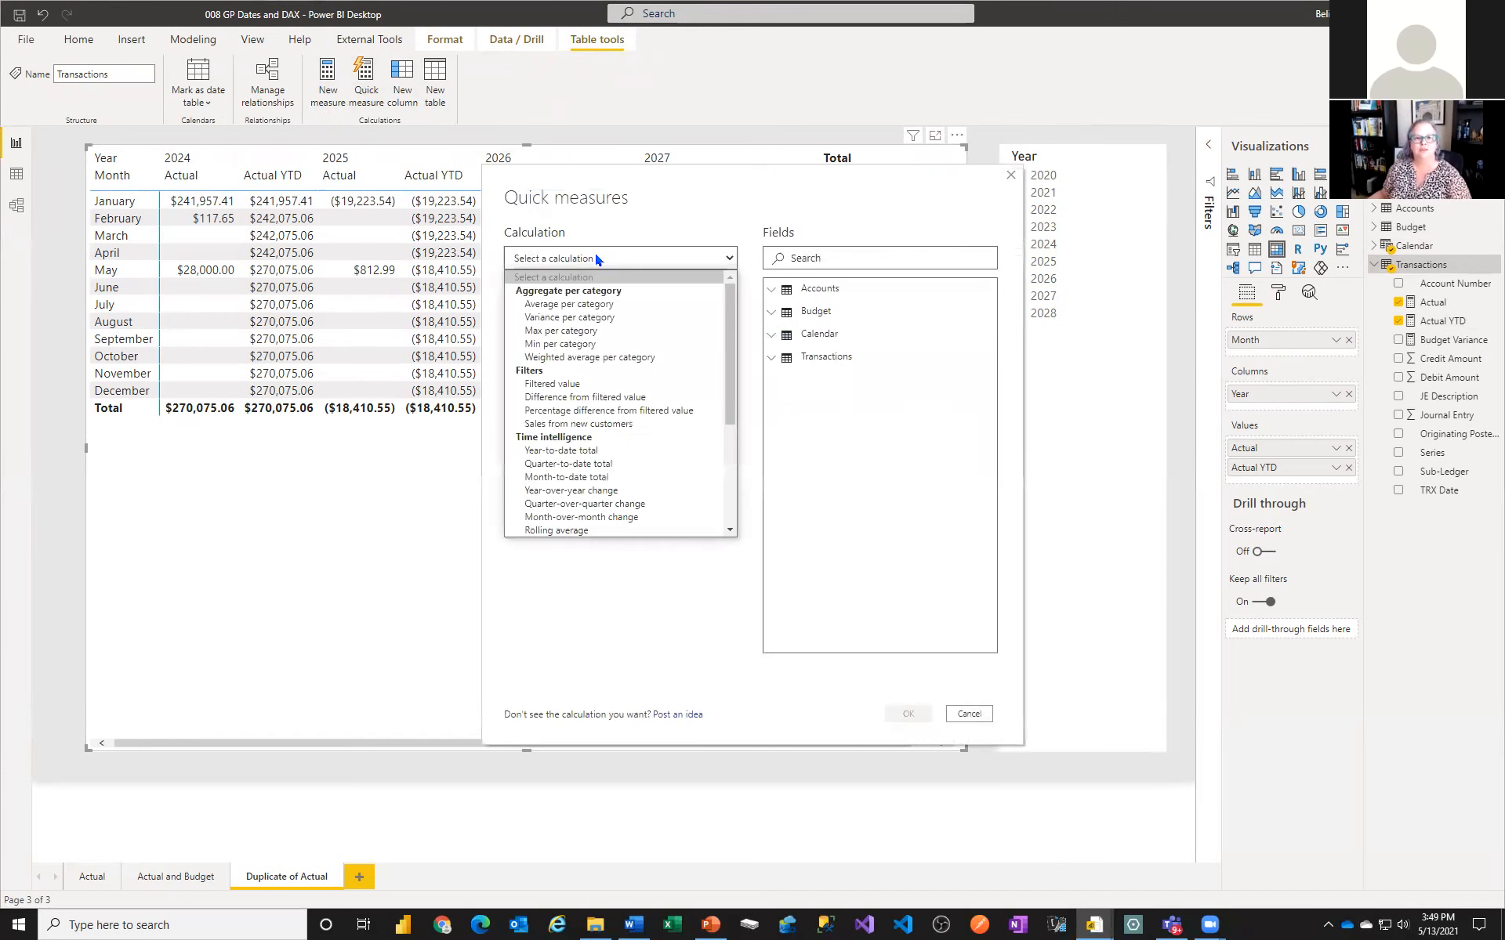
scroll(615, 482, "down", 2)
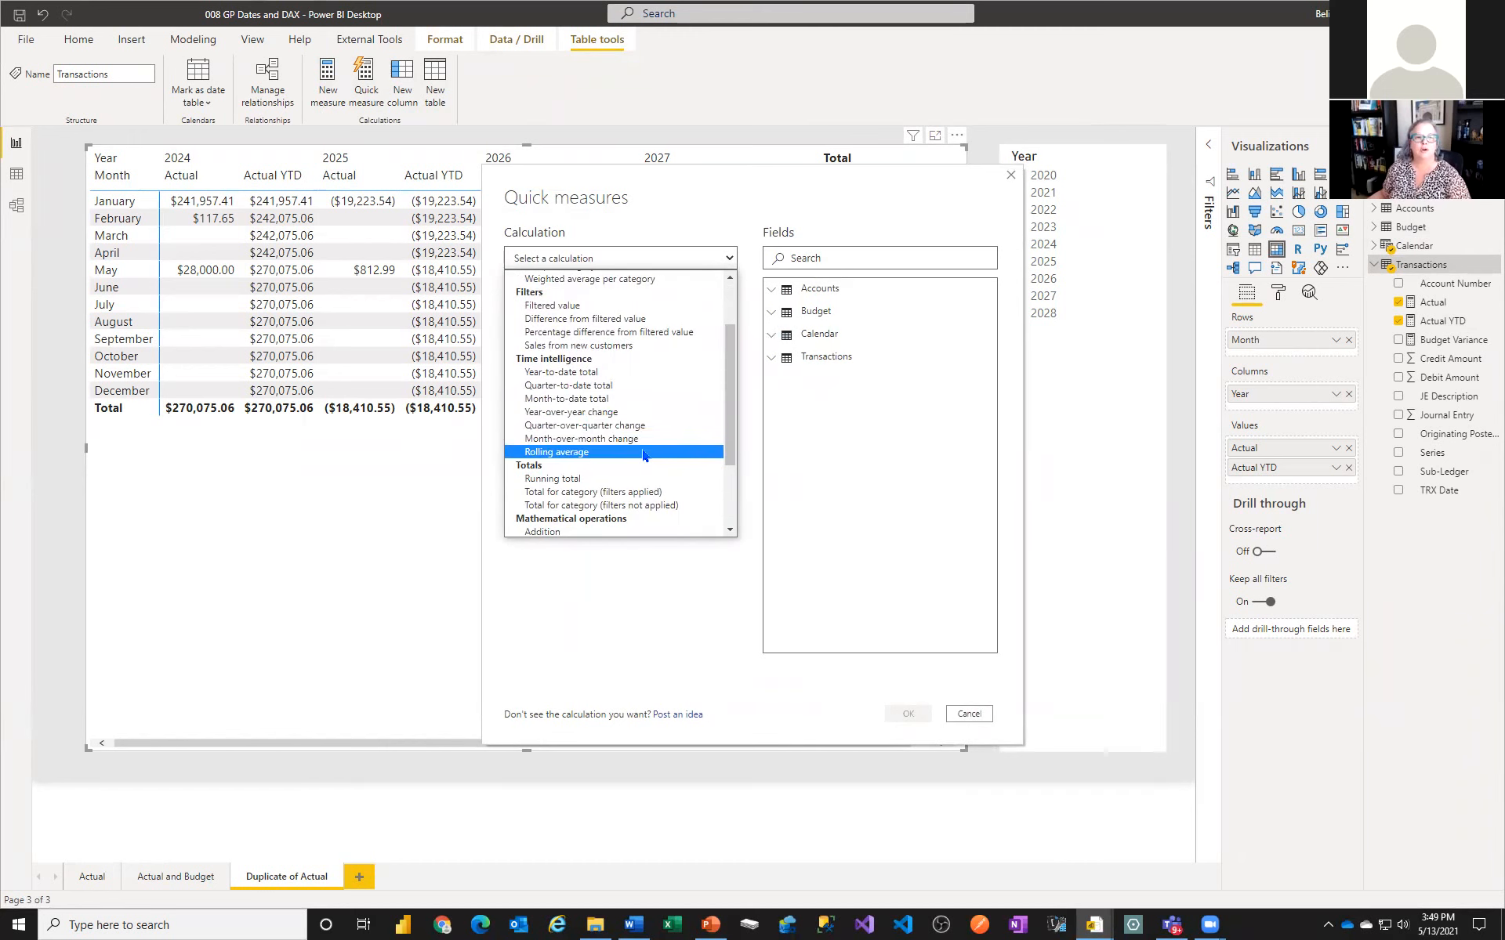
scroll(619, 486, "down", 3)
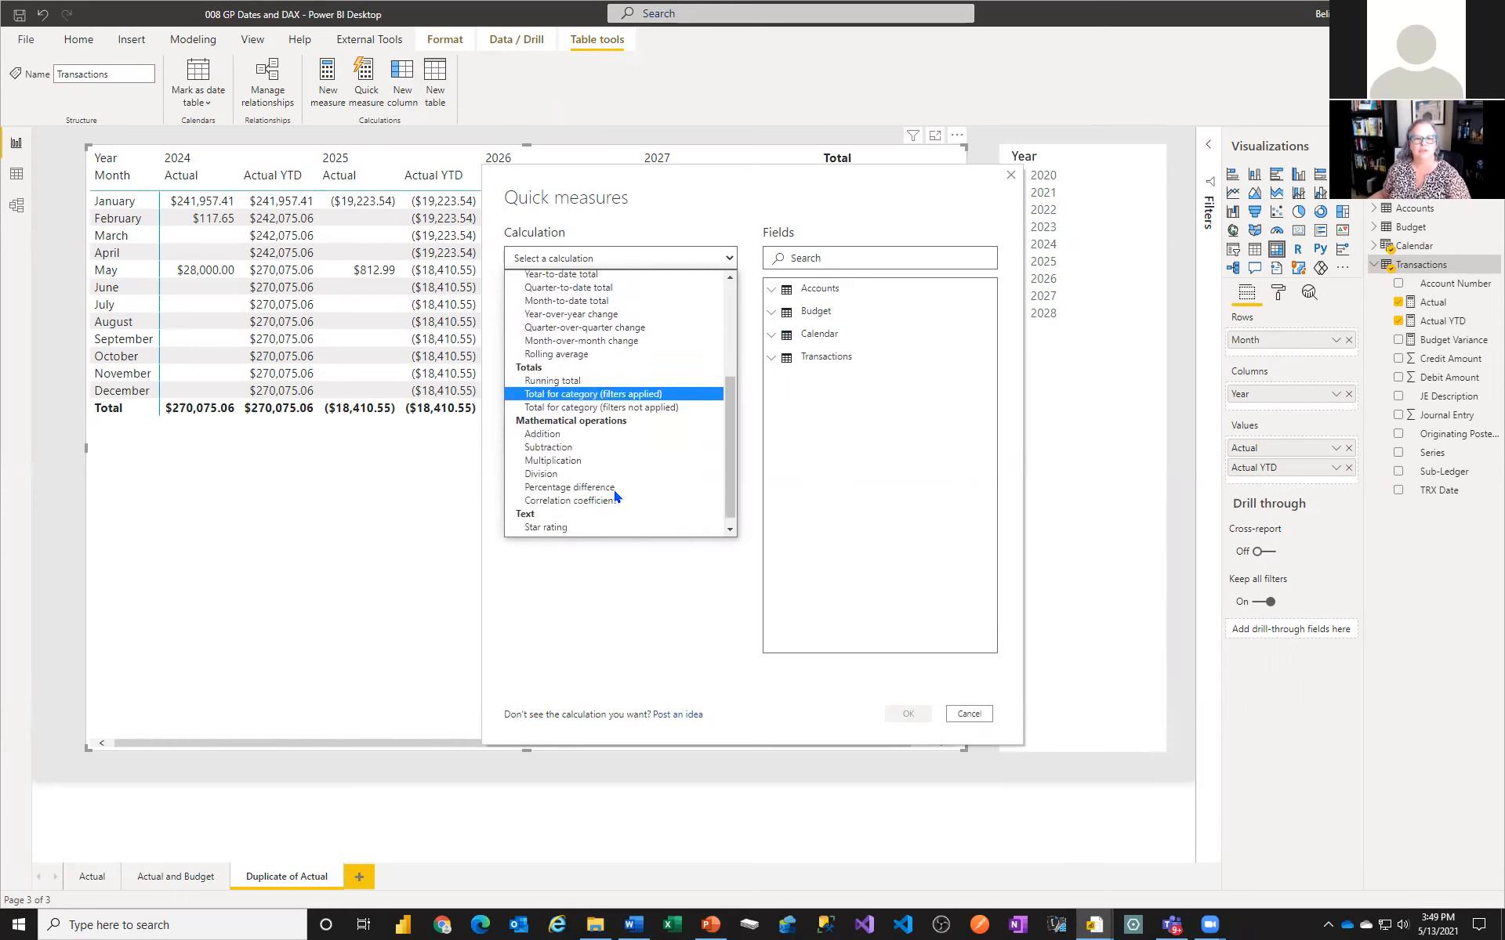
left_click(579, 384)
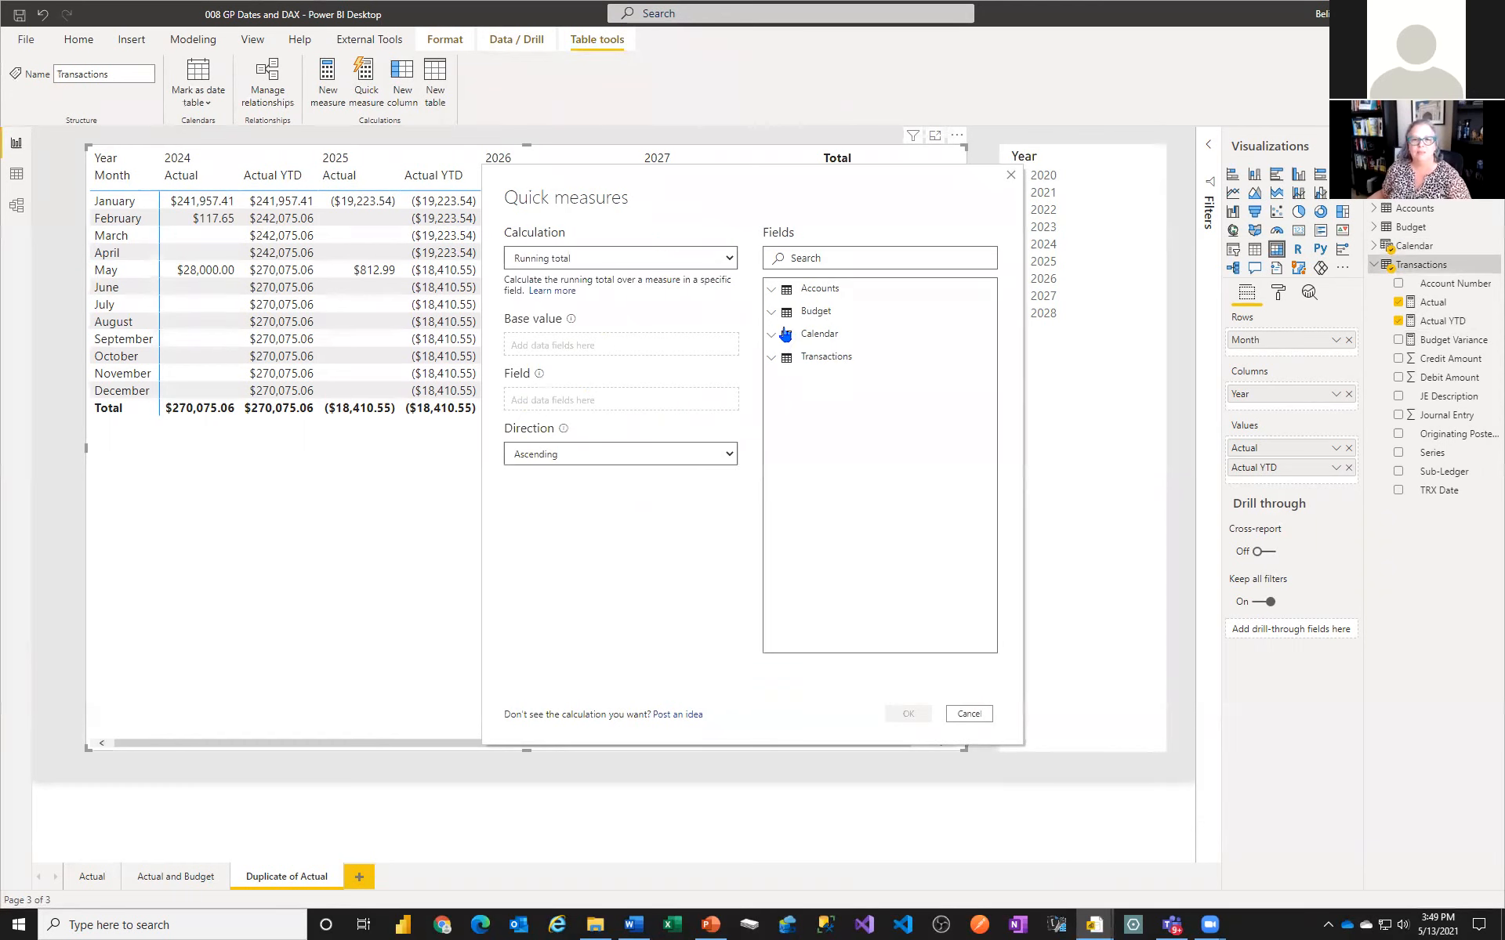
left_click(815, 357)
left_click_drag(799, 398, 572, 343)
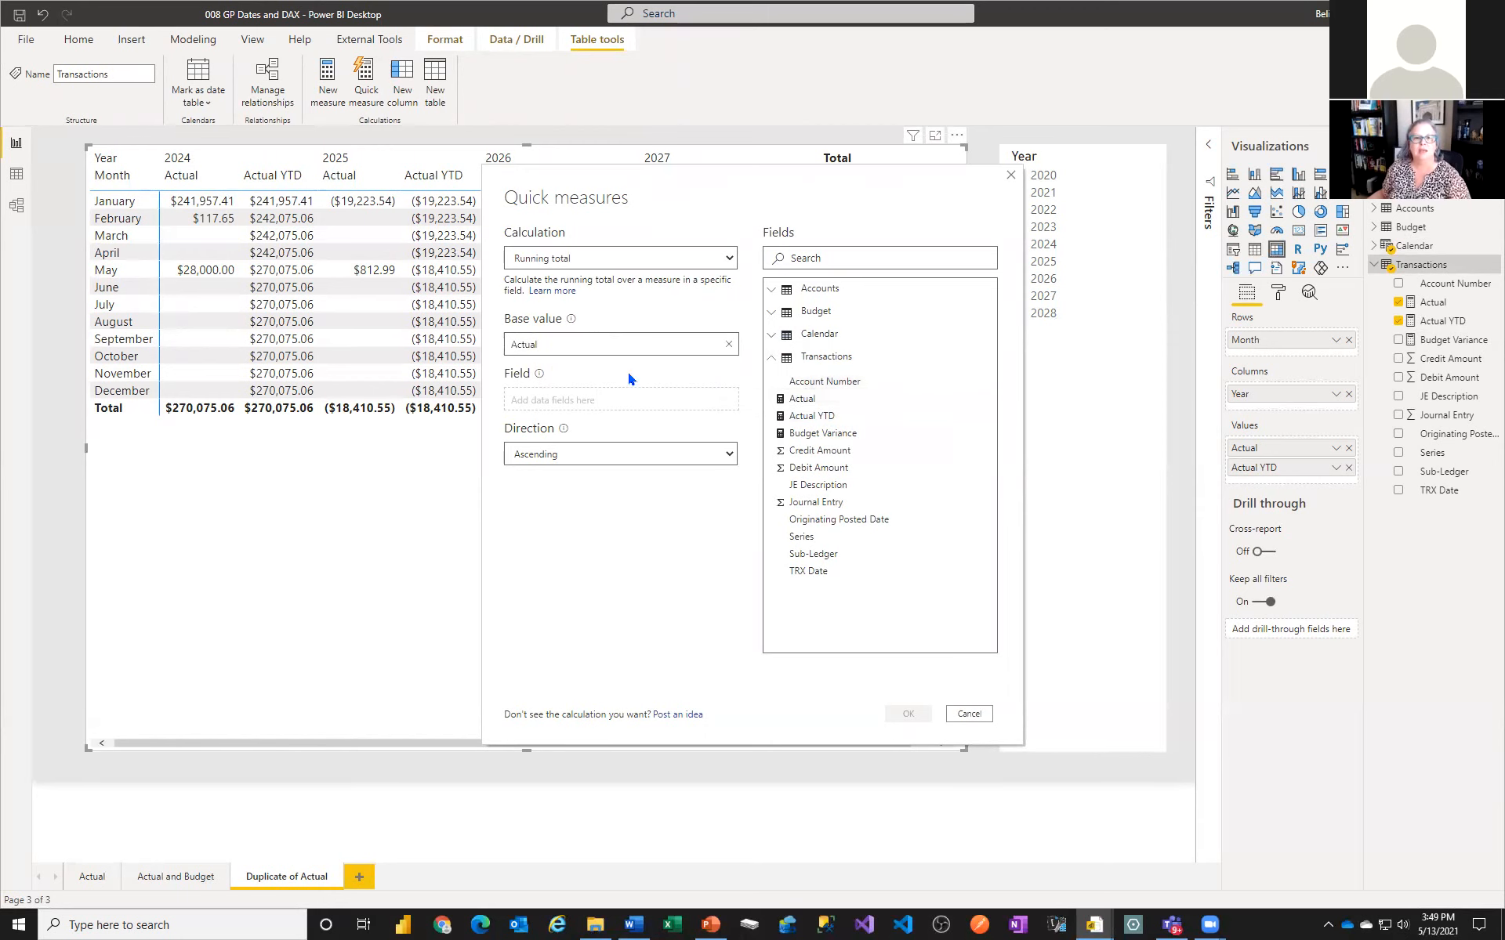
left_click(770, 339)
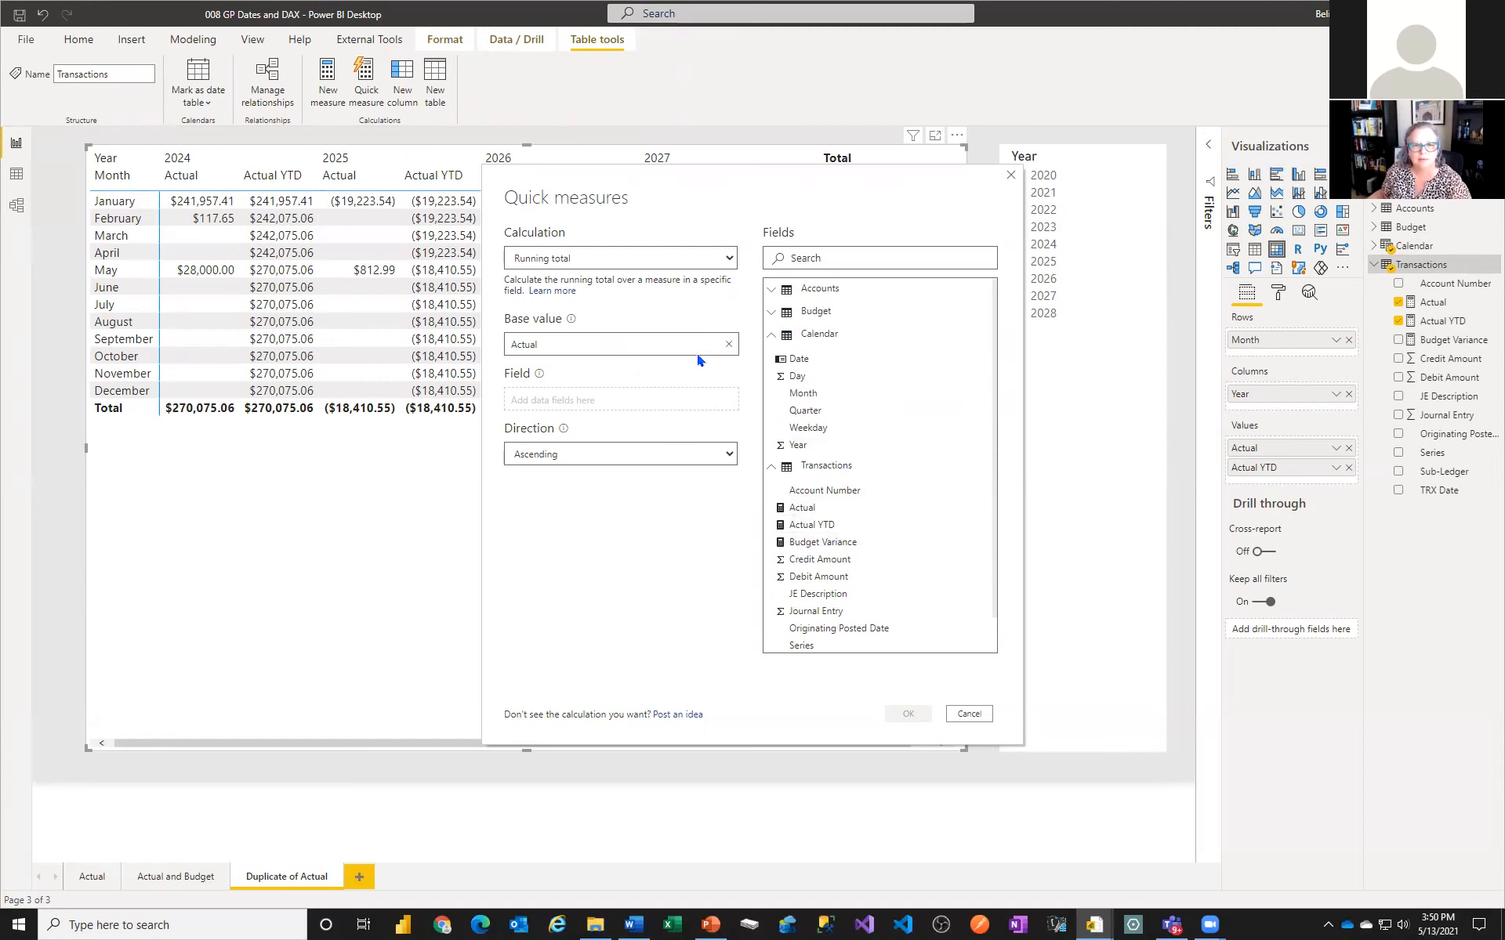
left_click(728, 345)
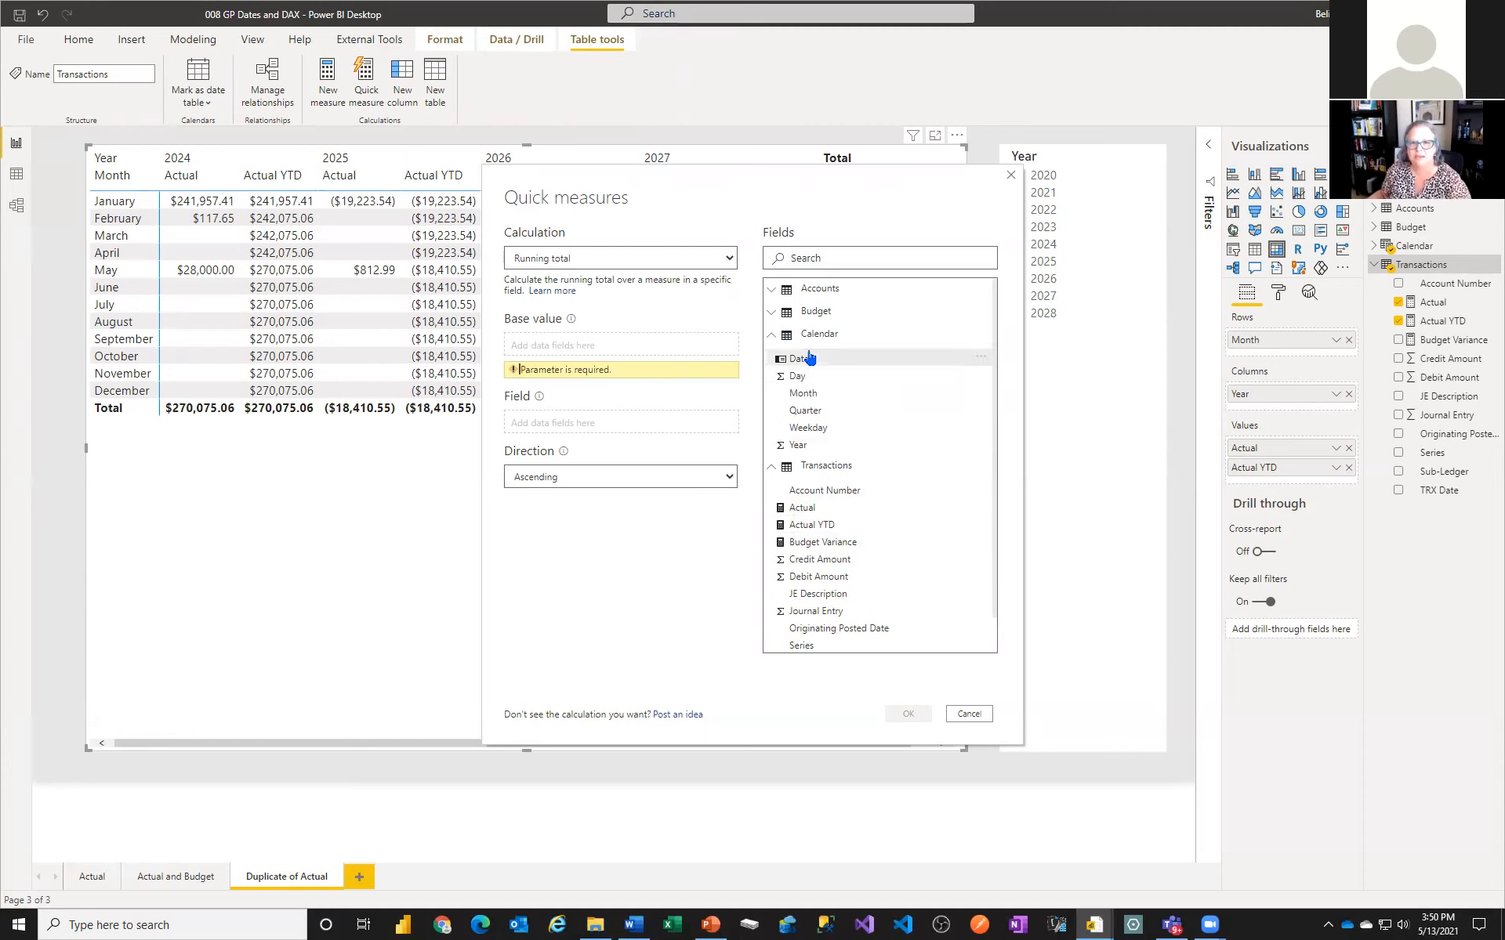
left_click_drag(816, 360, 589, 345)
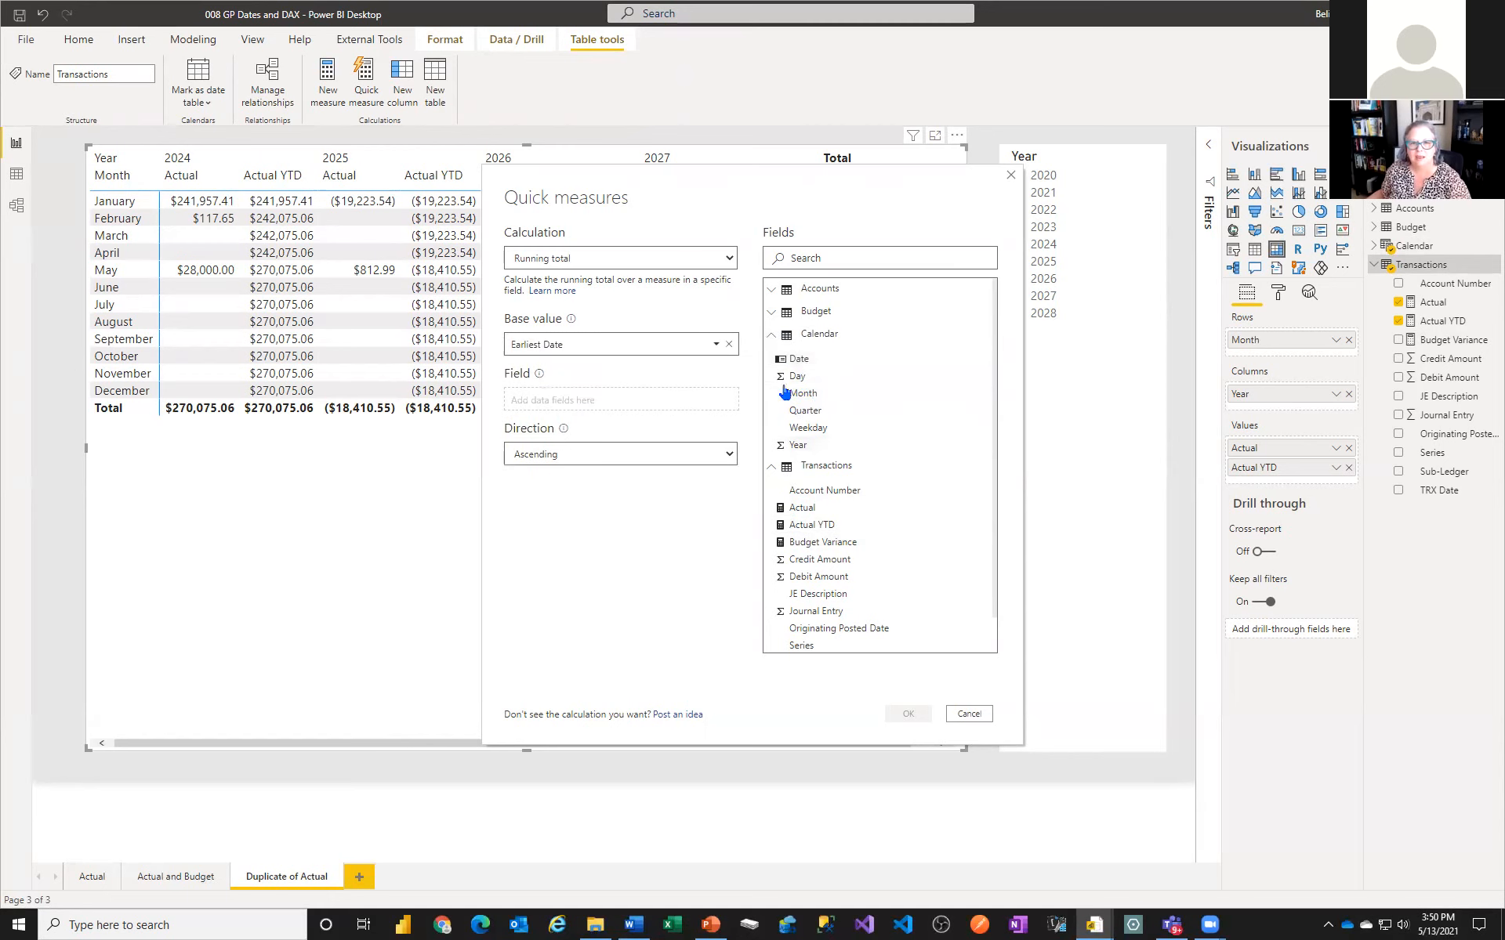
left_click(729, 345)
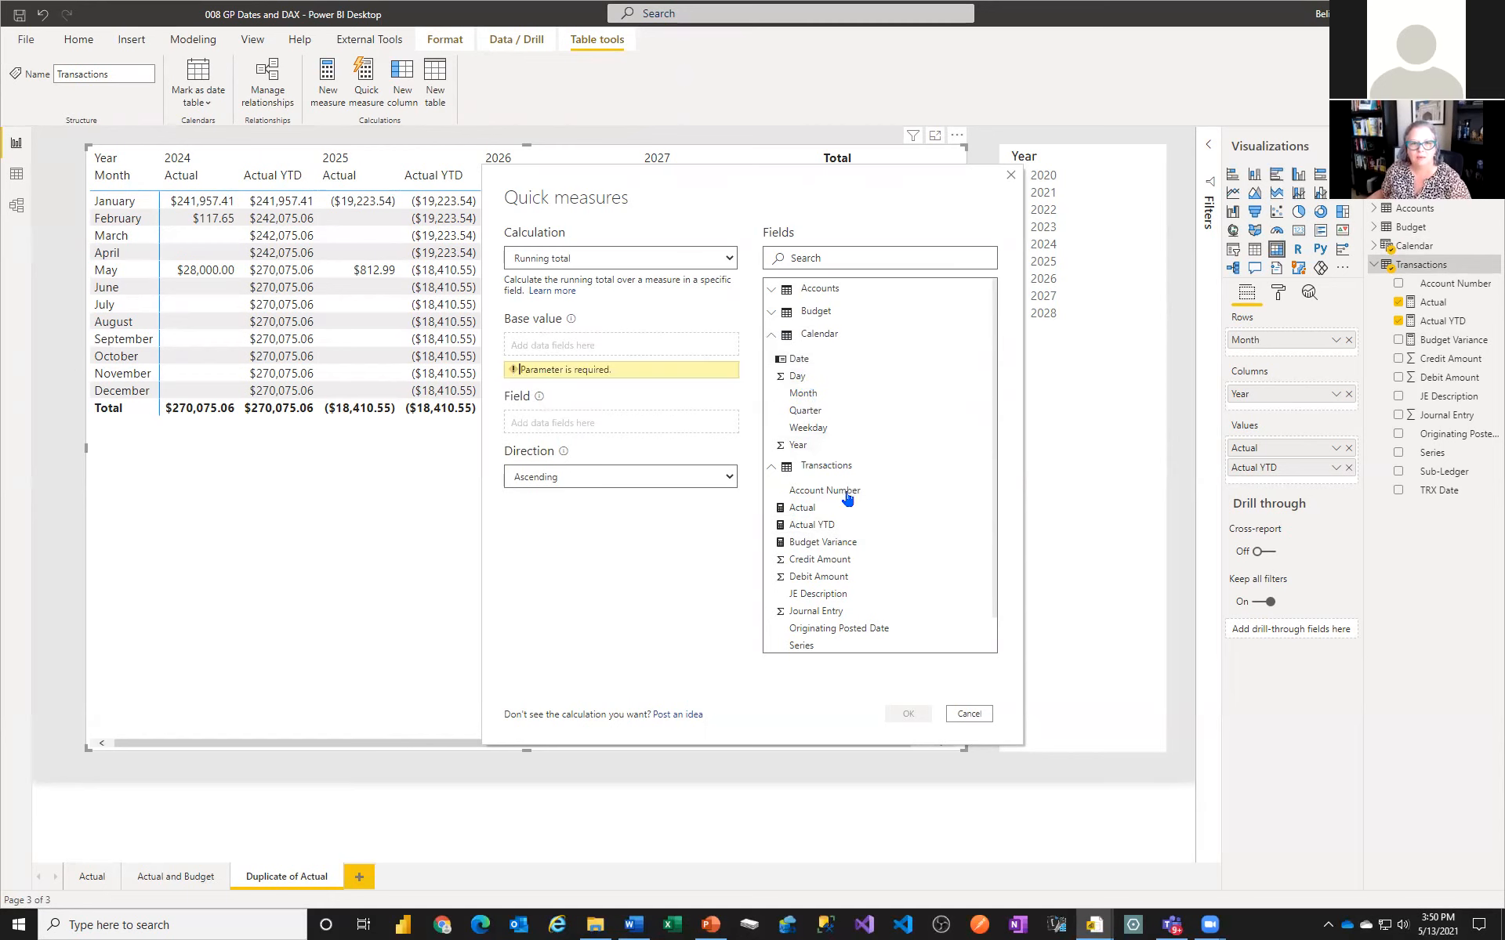
left_click(969, 713)
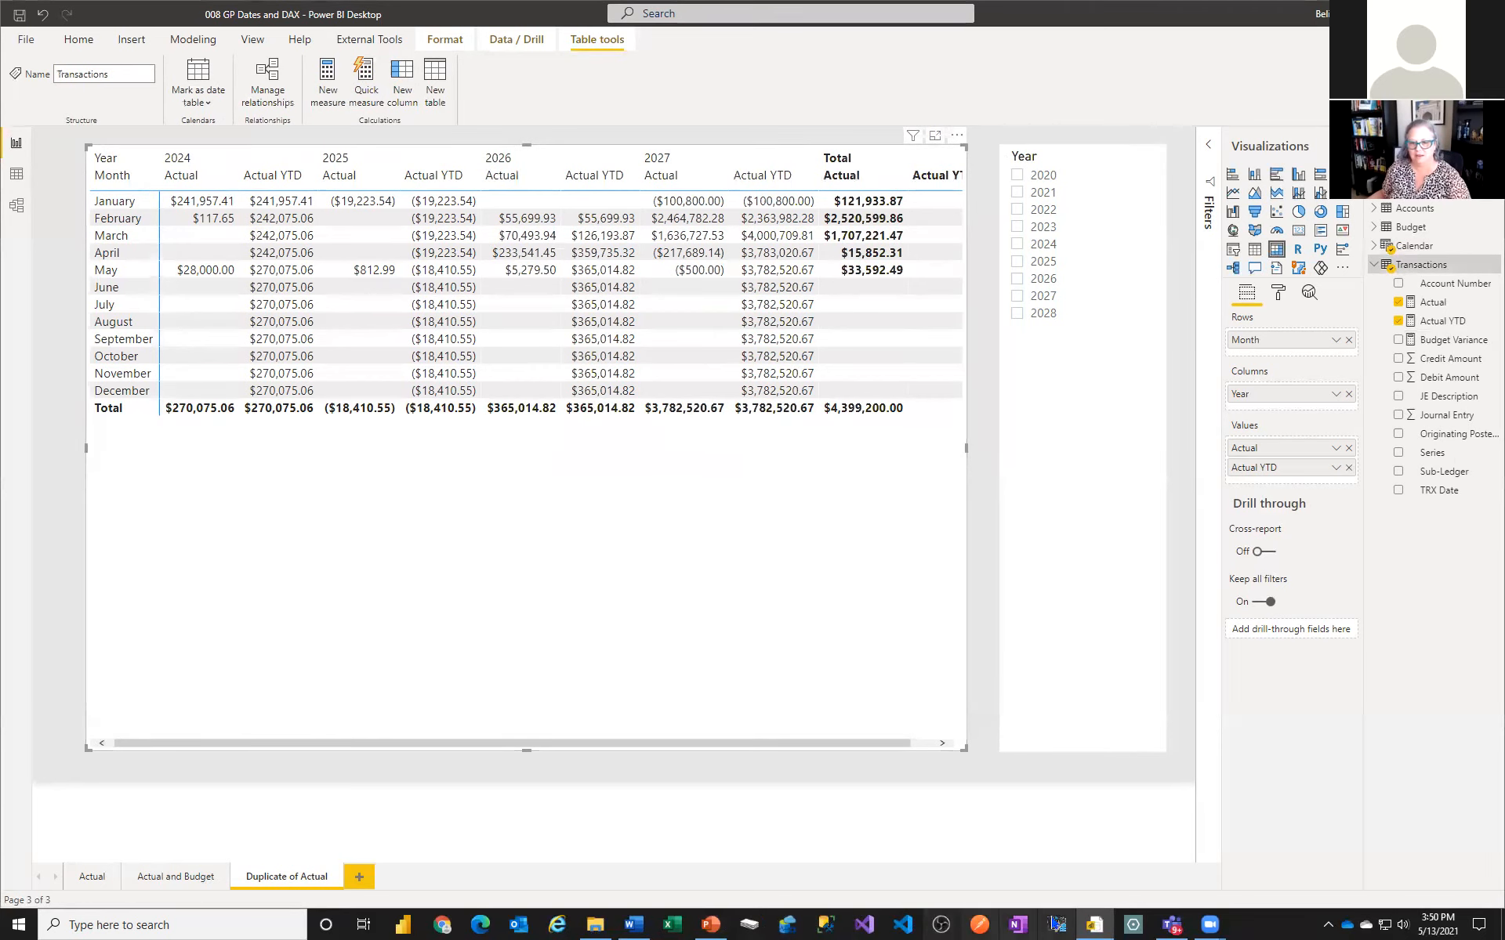
left_click(1101, 925)
left_click(1101, 924)
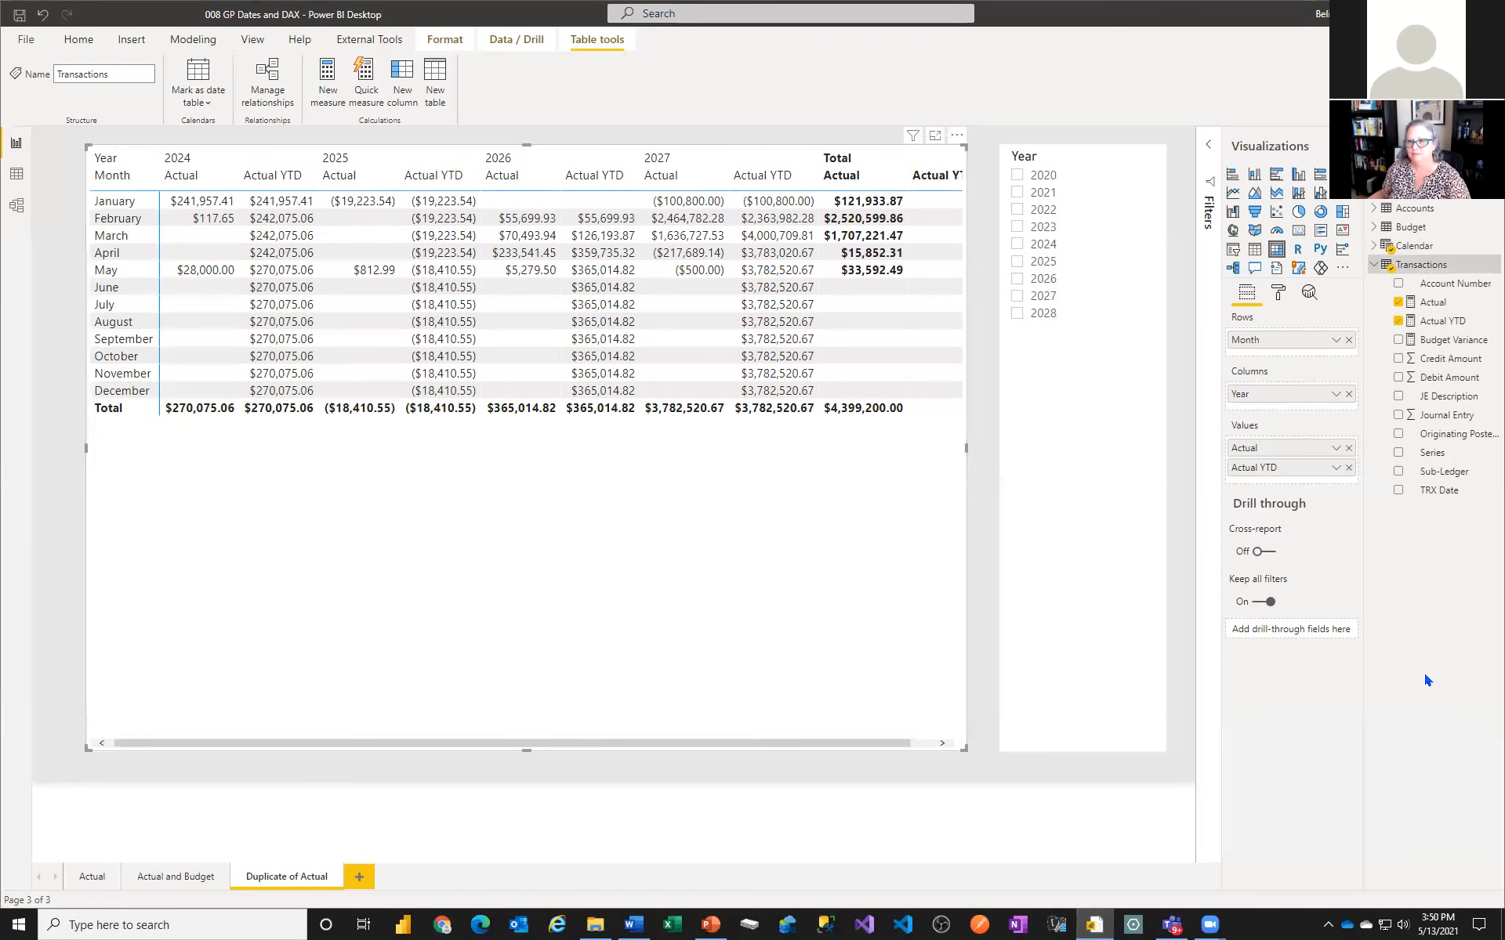
Hide the Transactions table from the report and switch to the data view
left_click(1481, 266)
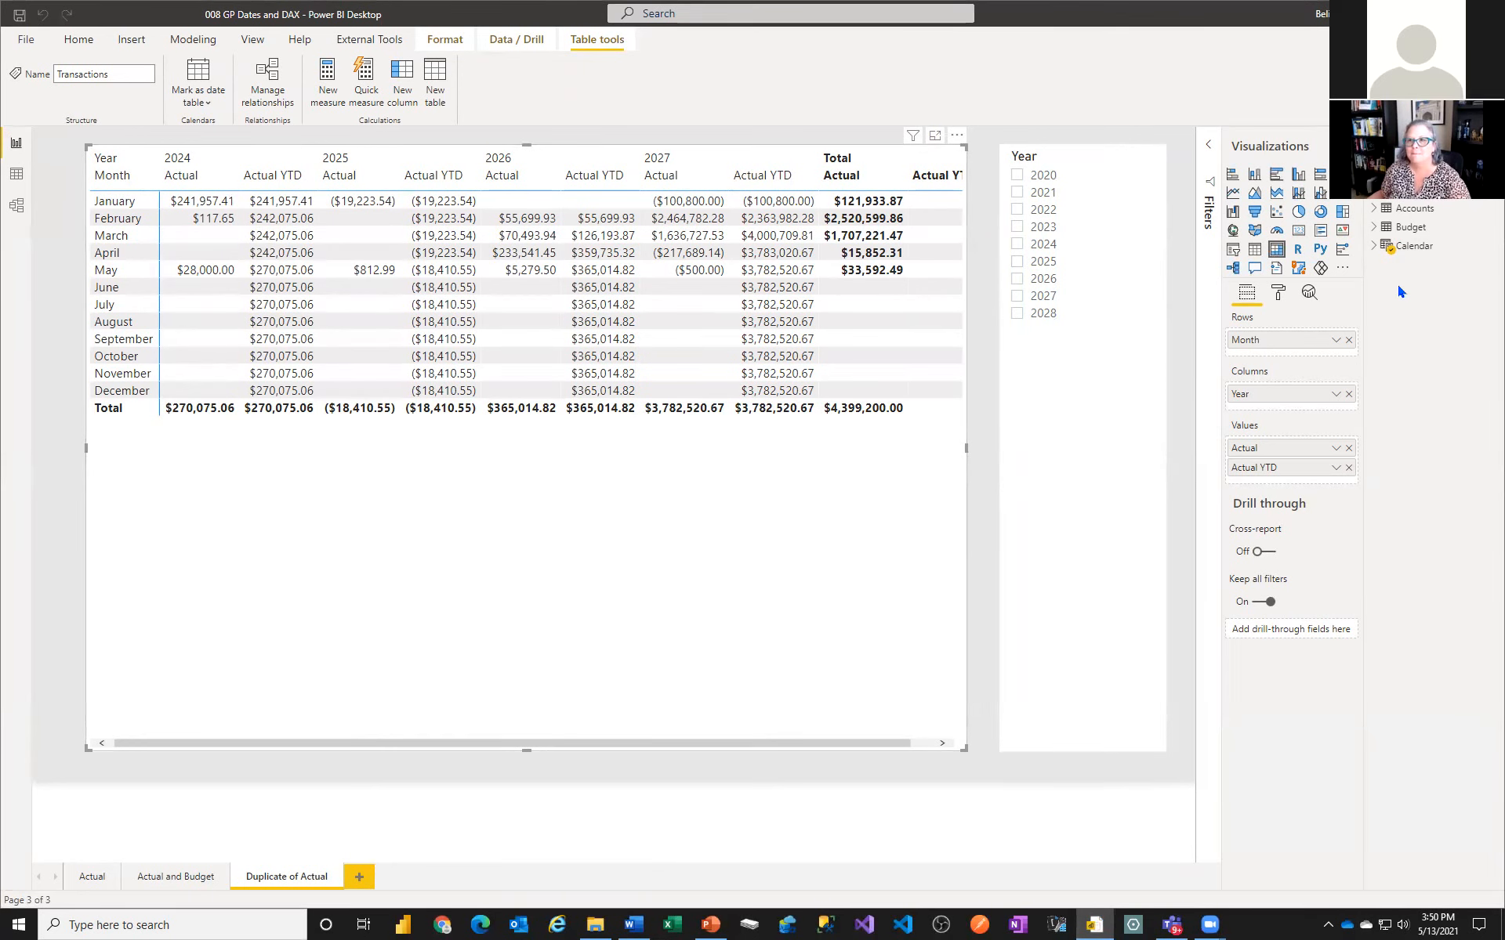
left_click(16, 173)
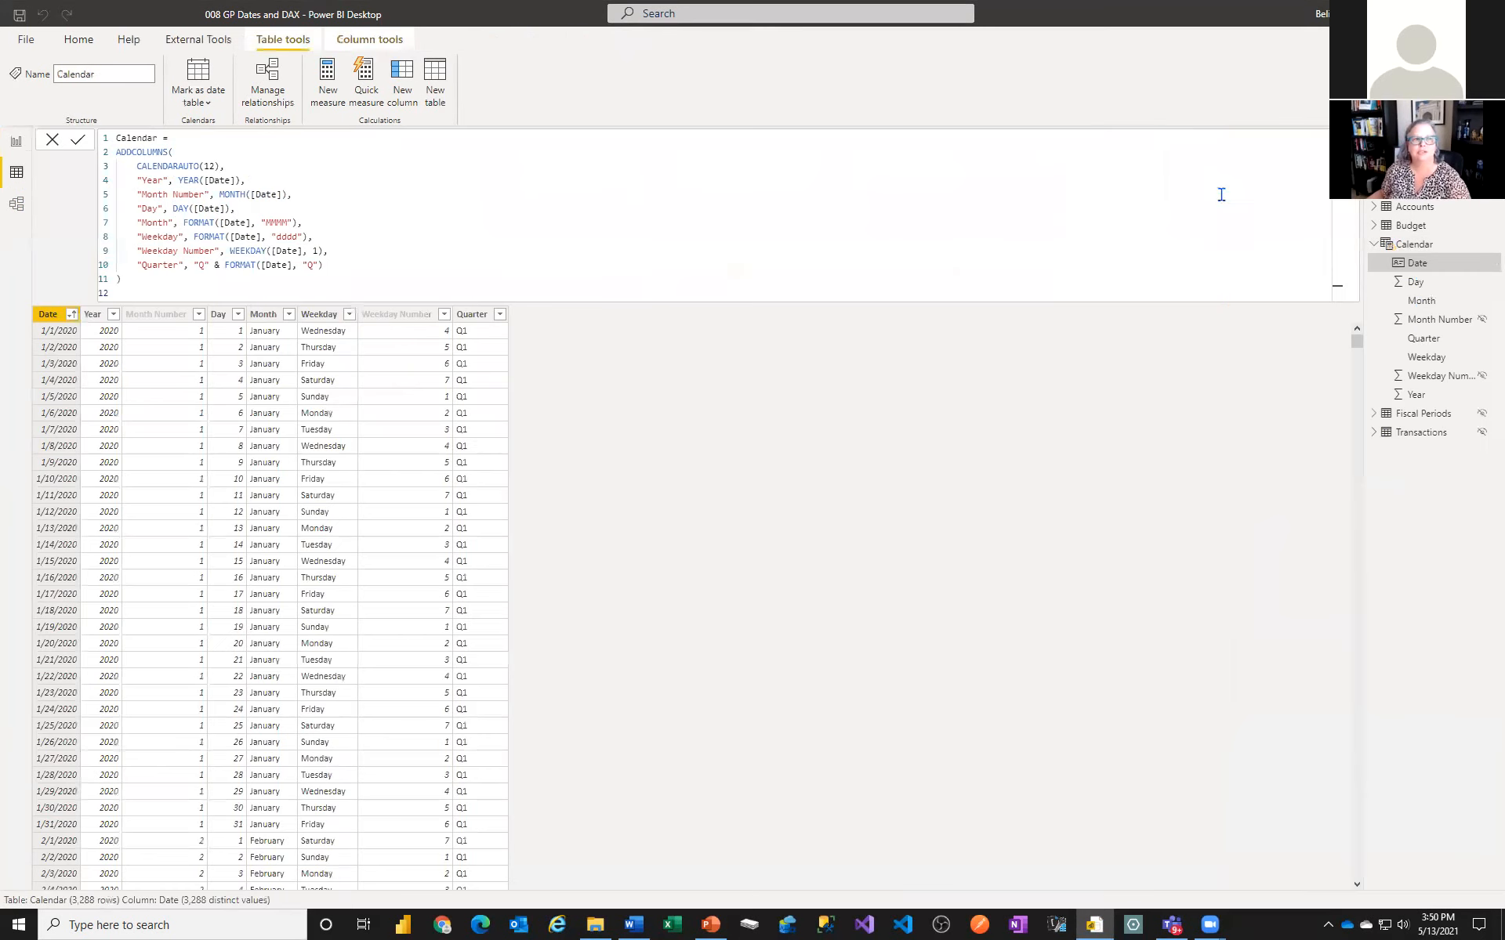
Unhide the Transactions table in the data view and return to the report view
left_click(1483, 435)
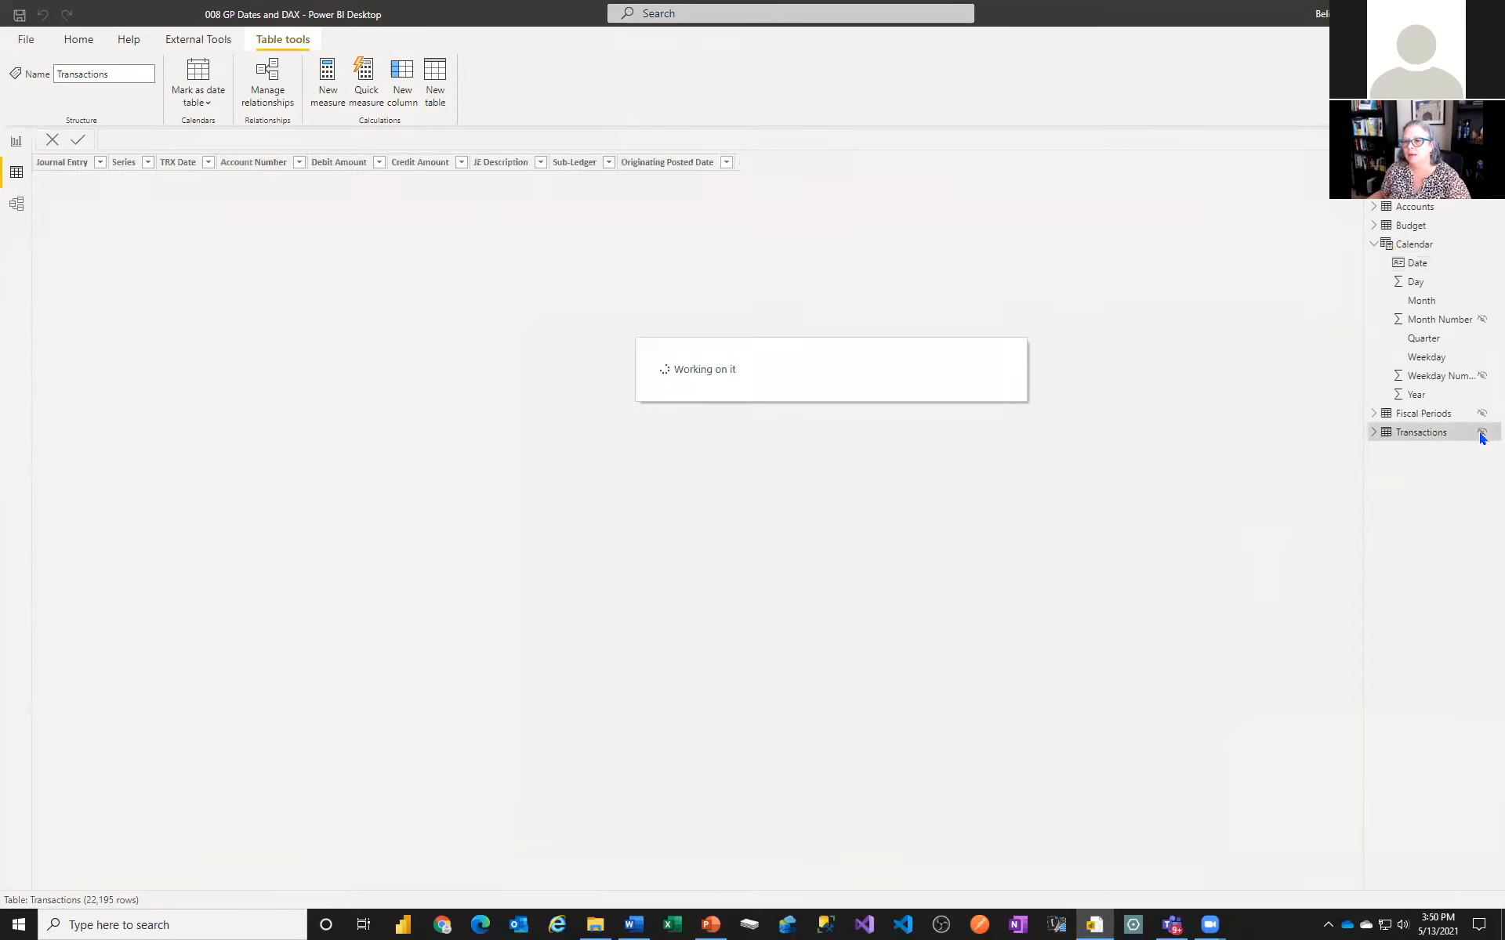
right_click(1481, 436)
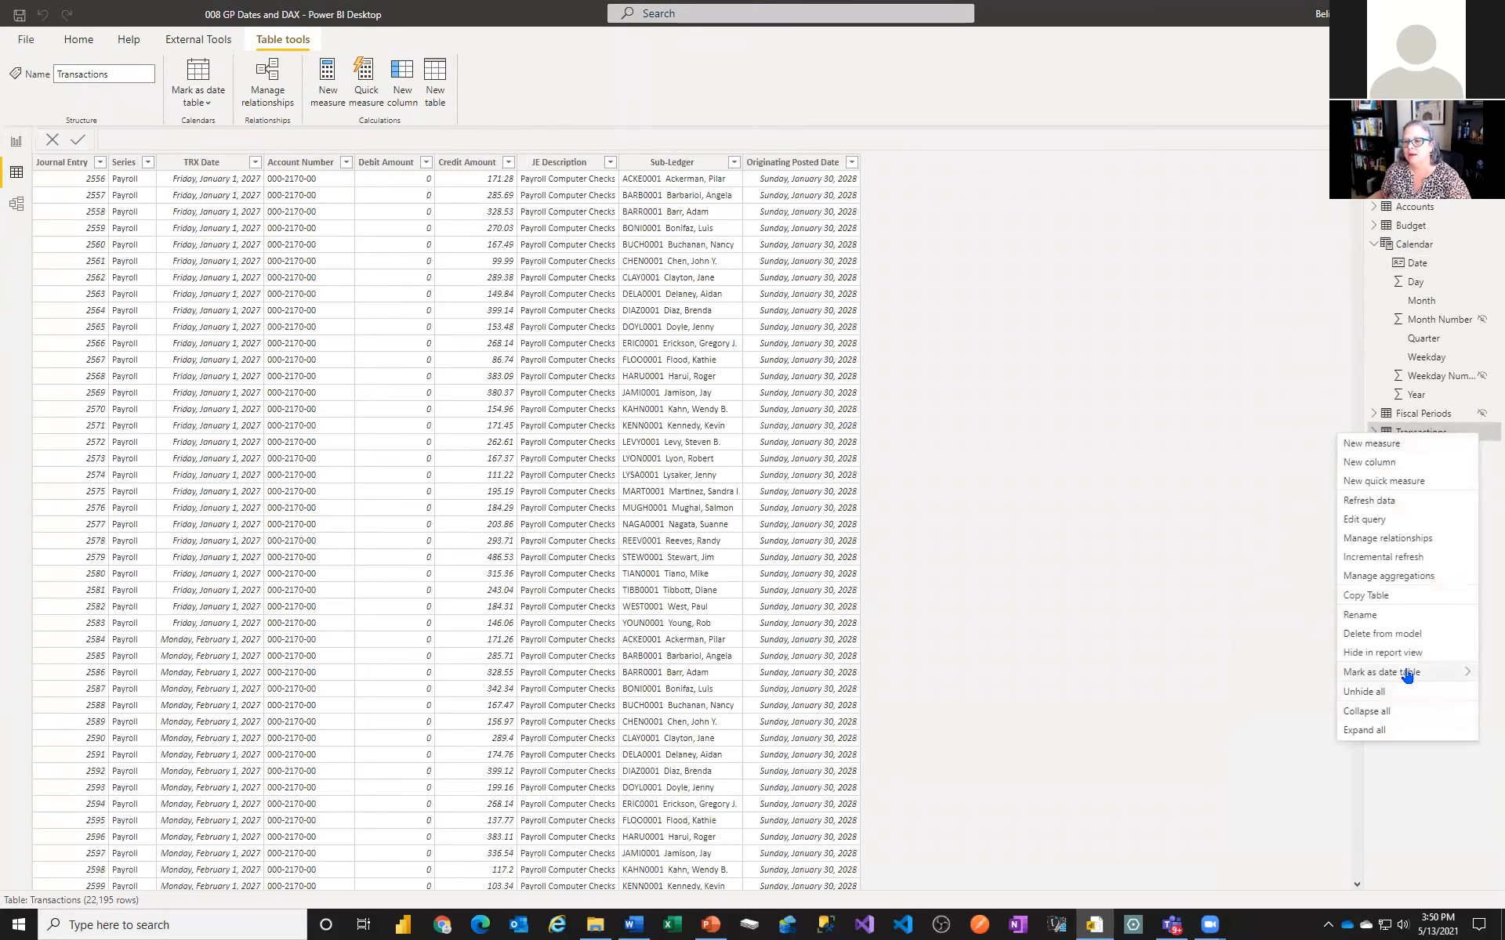
left_click(339, 149)
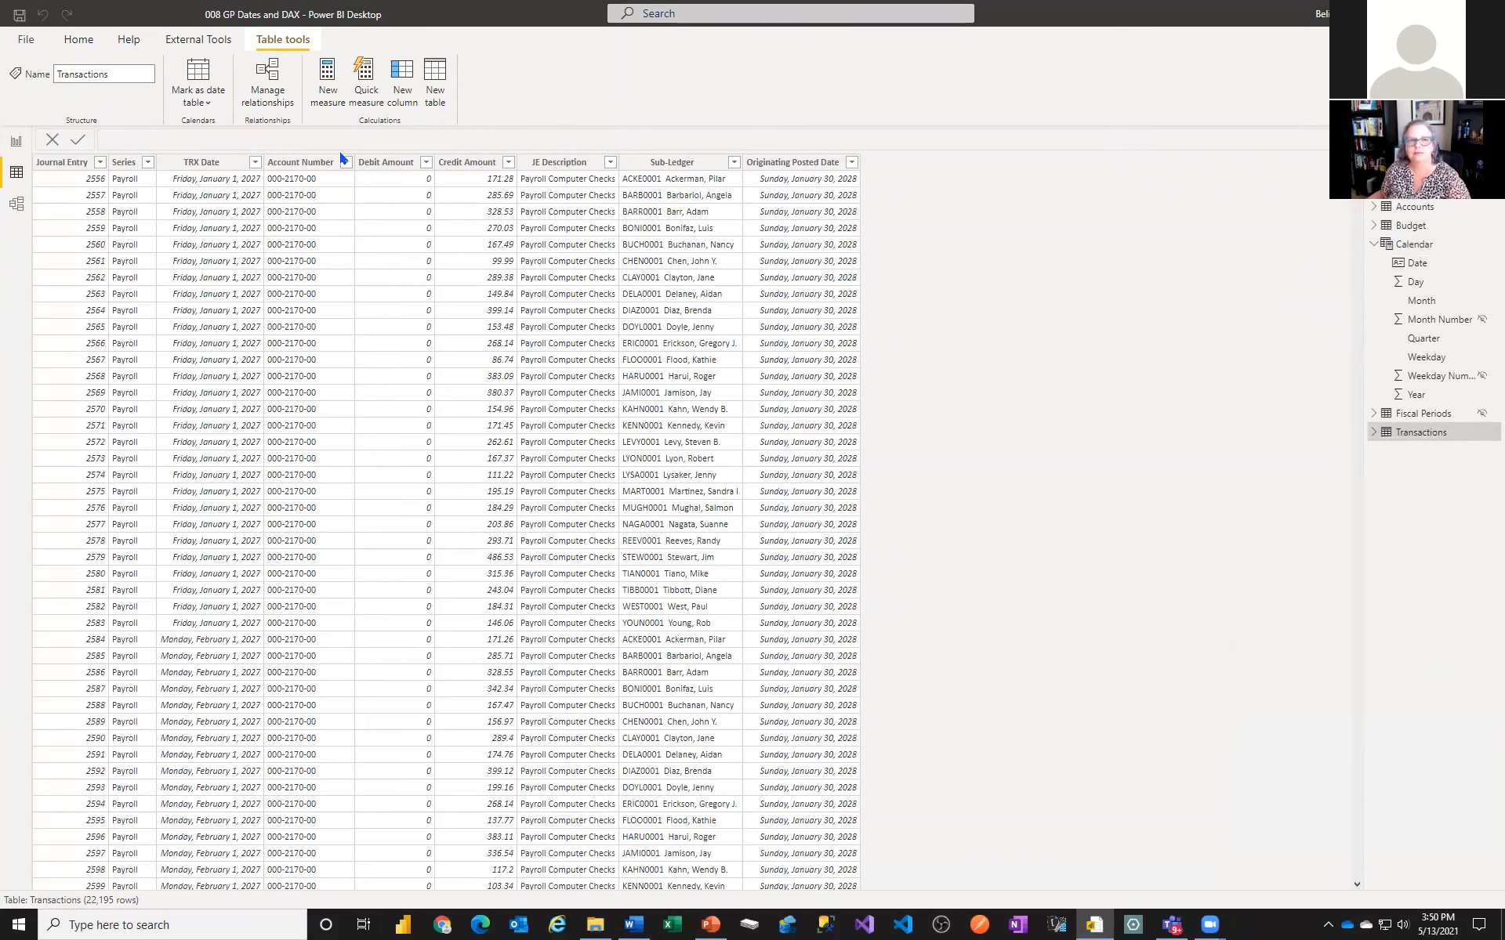
left_click(17, 144)
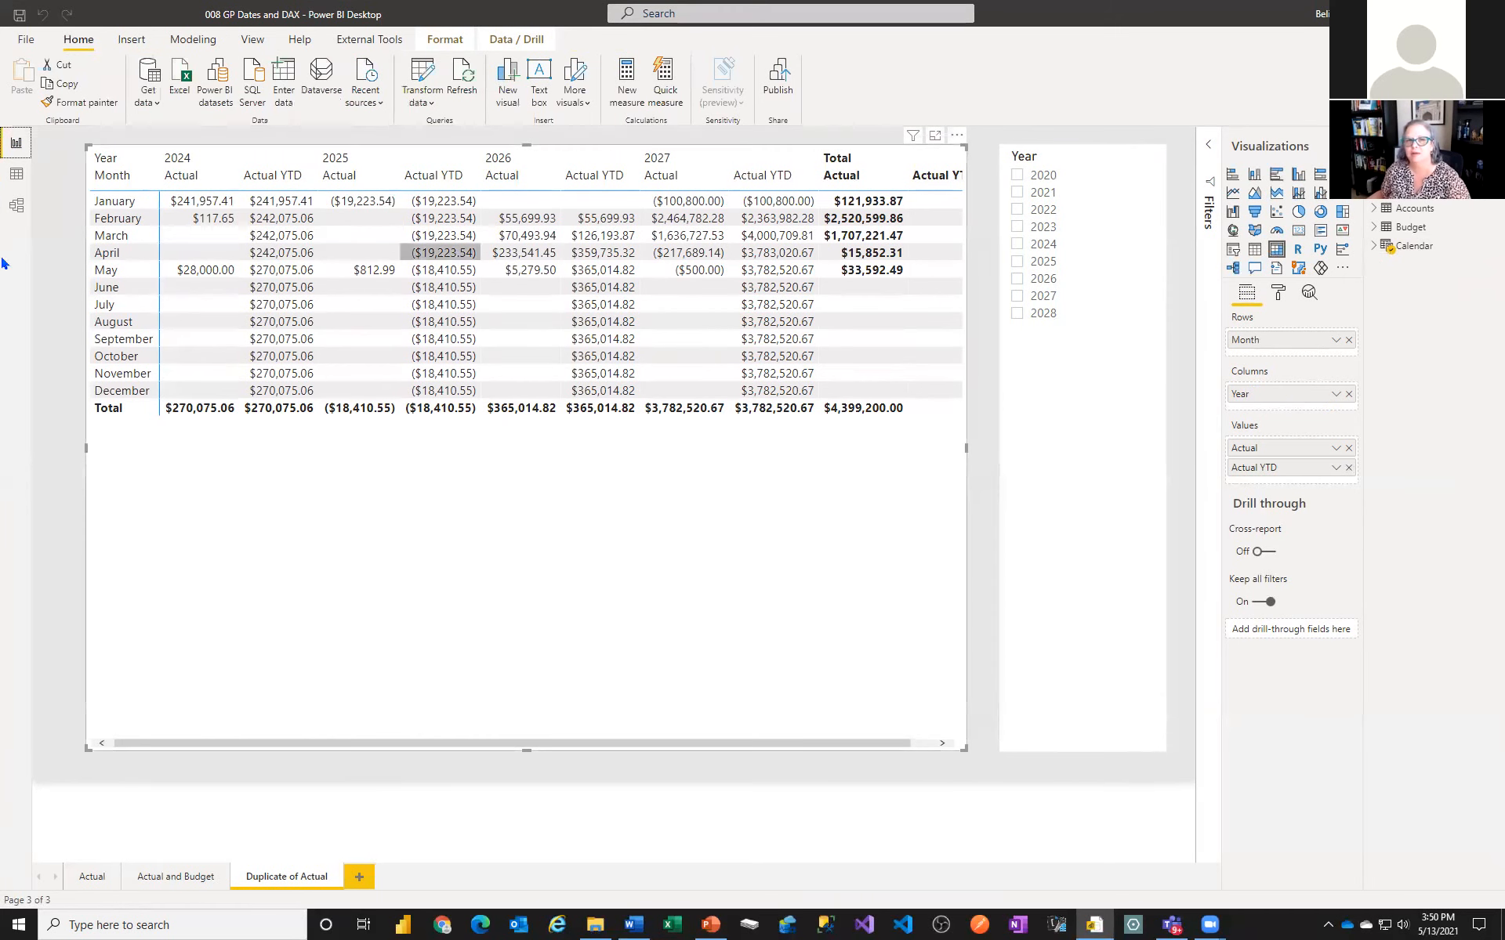
left_click(17, 177)
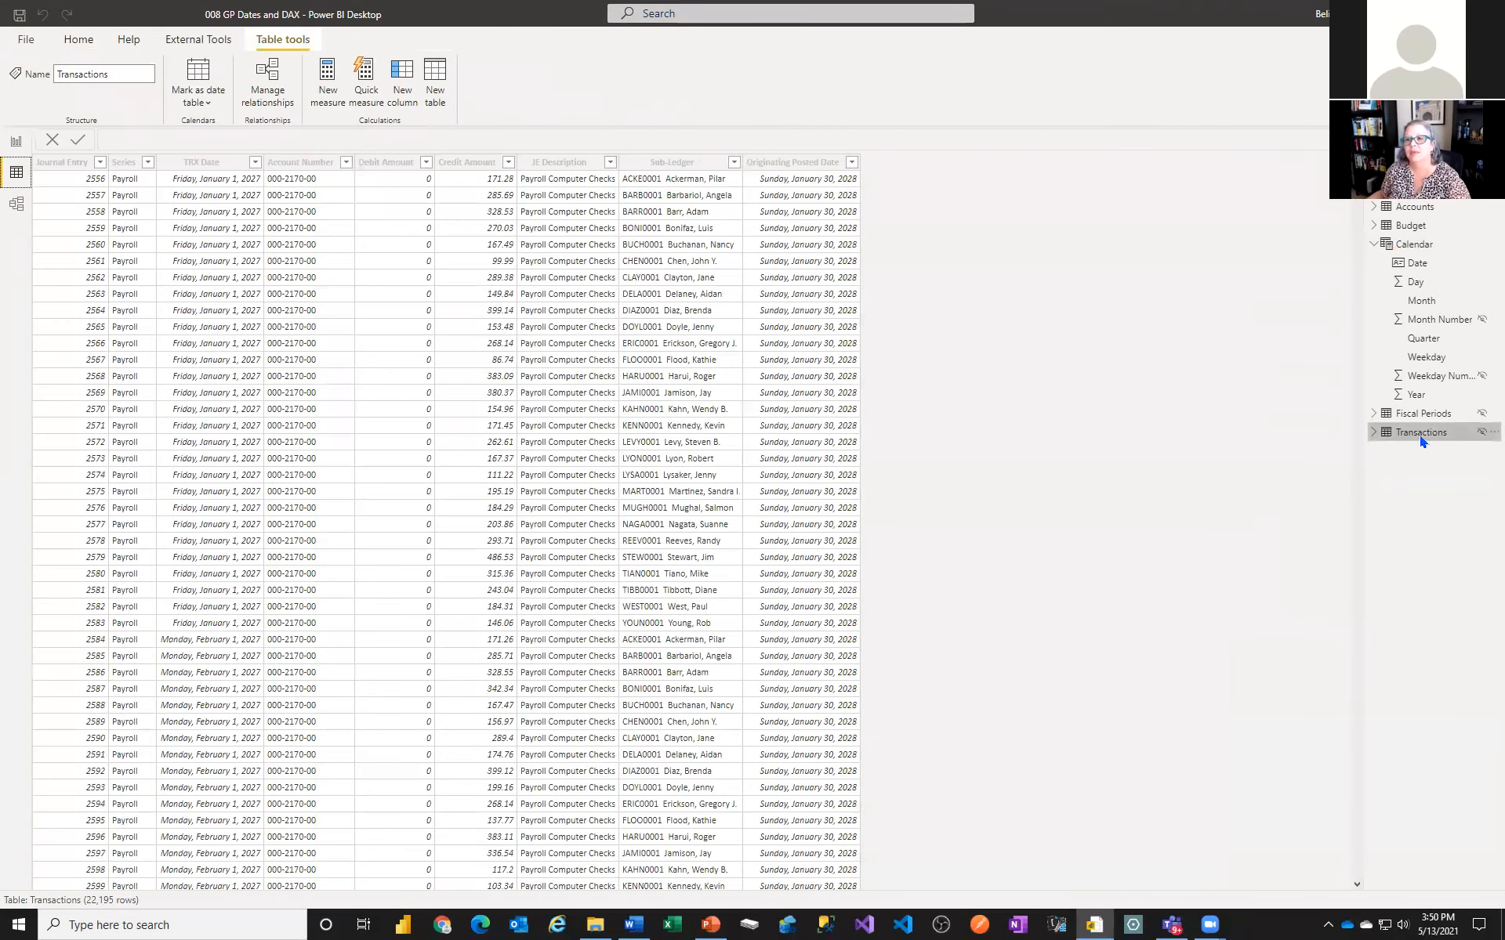
right_click(1418, 432)
key("Escape")
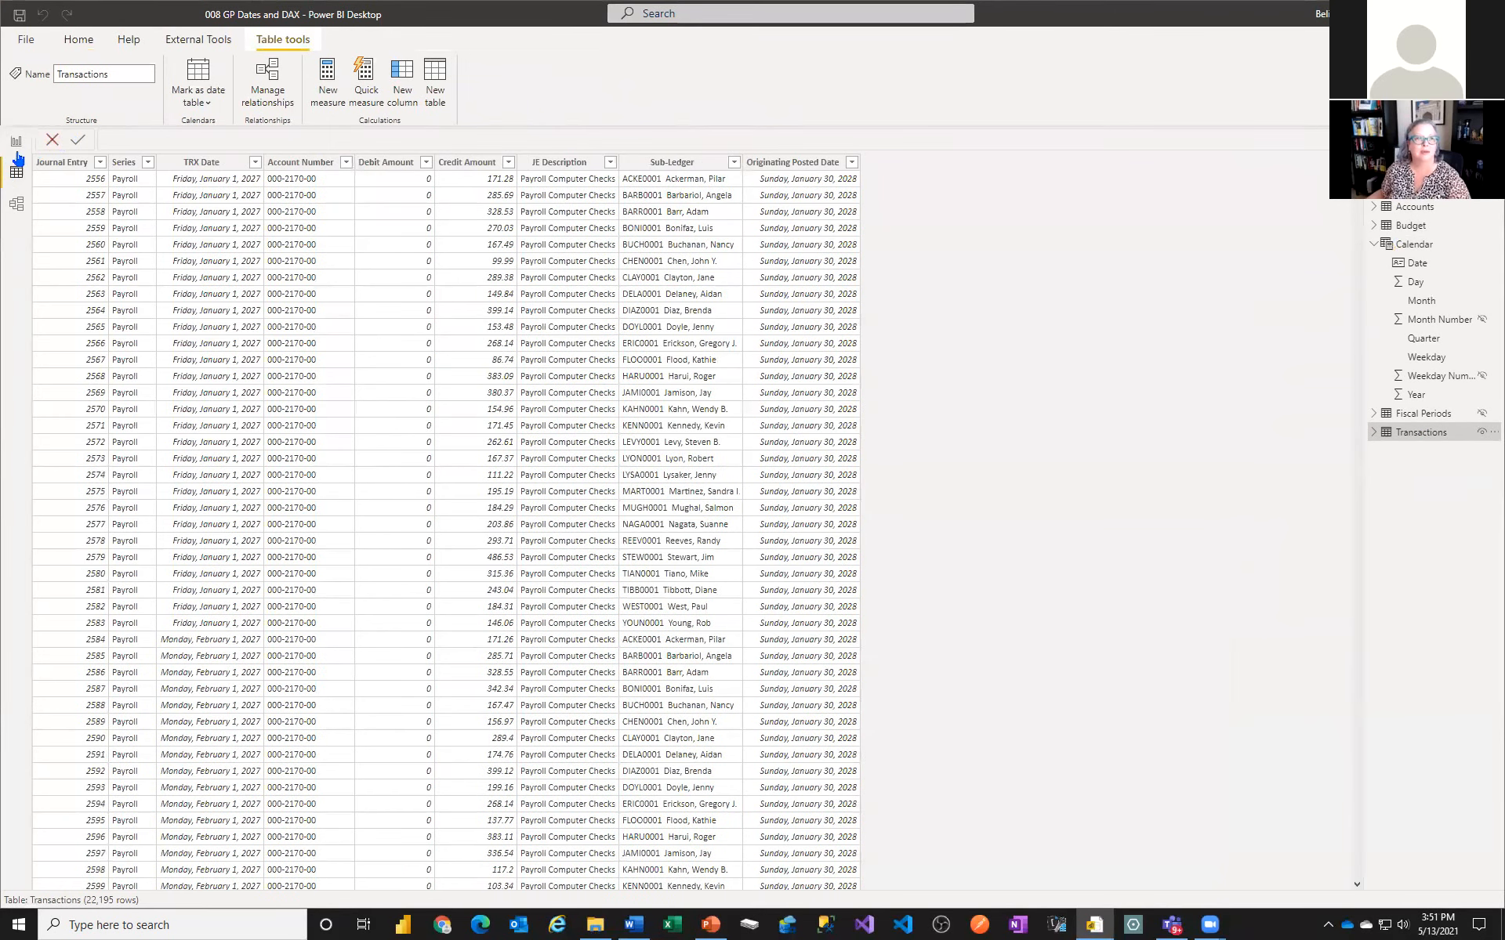
left_click(14, 149)
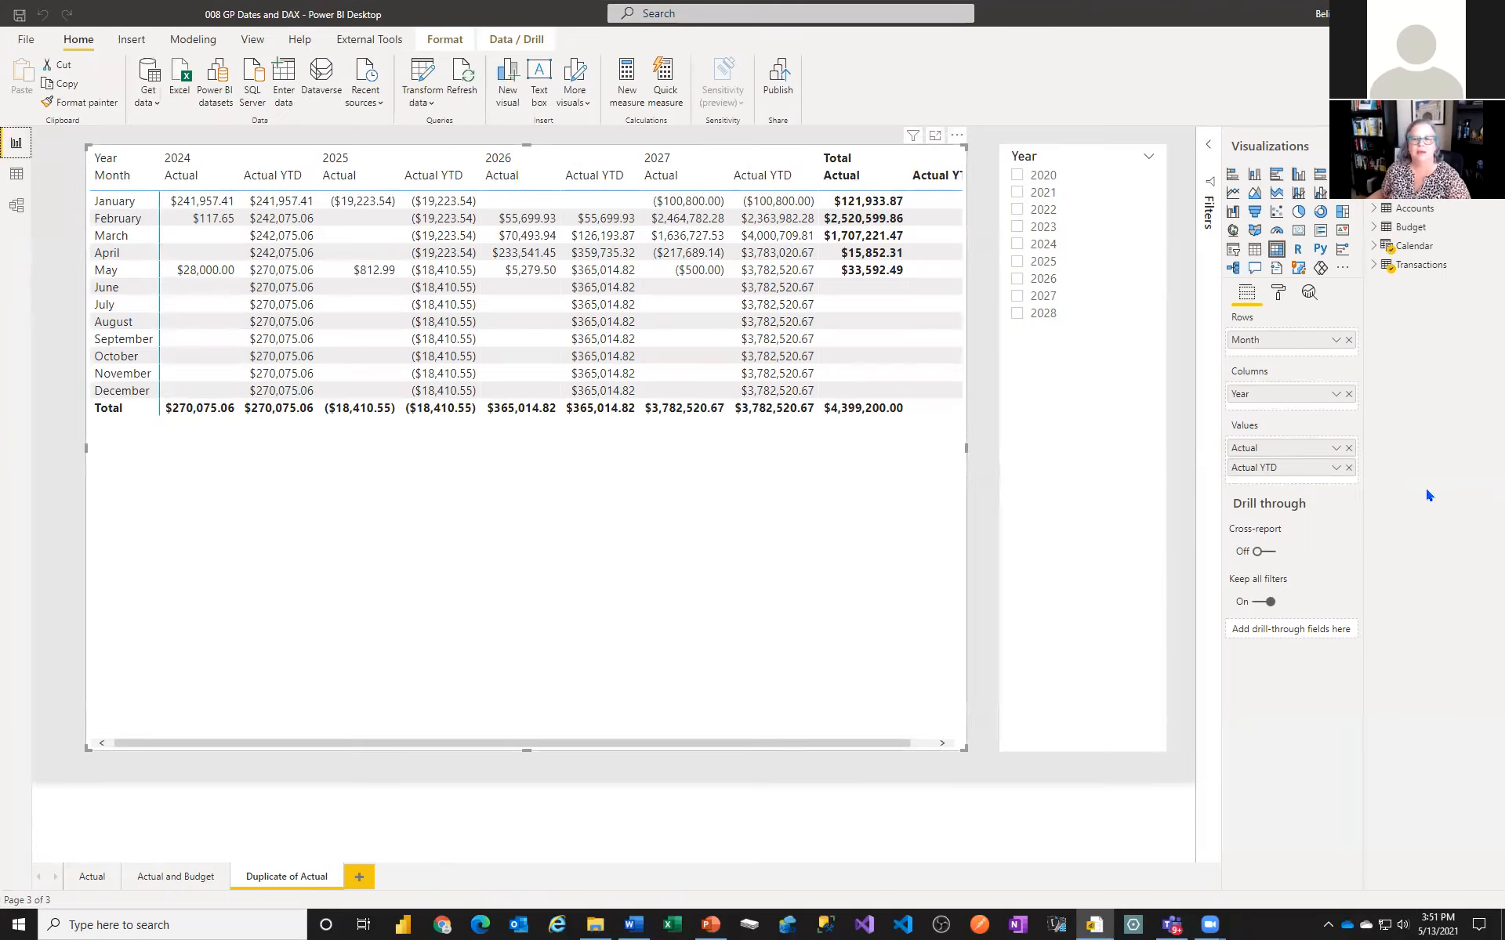
Start a new quick measure on the Transactions table using the Running total calculation
left_click(1373, 264)
left_click(1493, 264)
left_click(1414, 312)
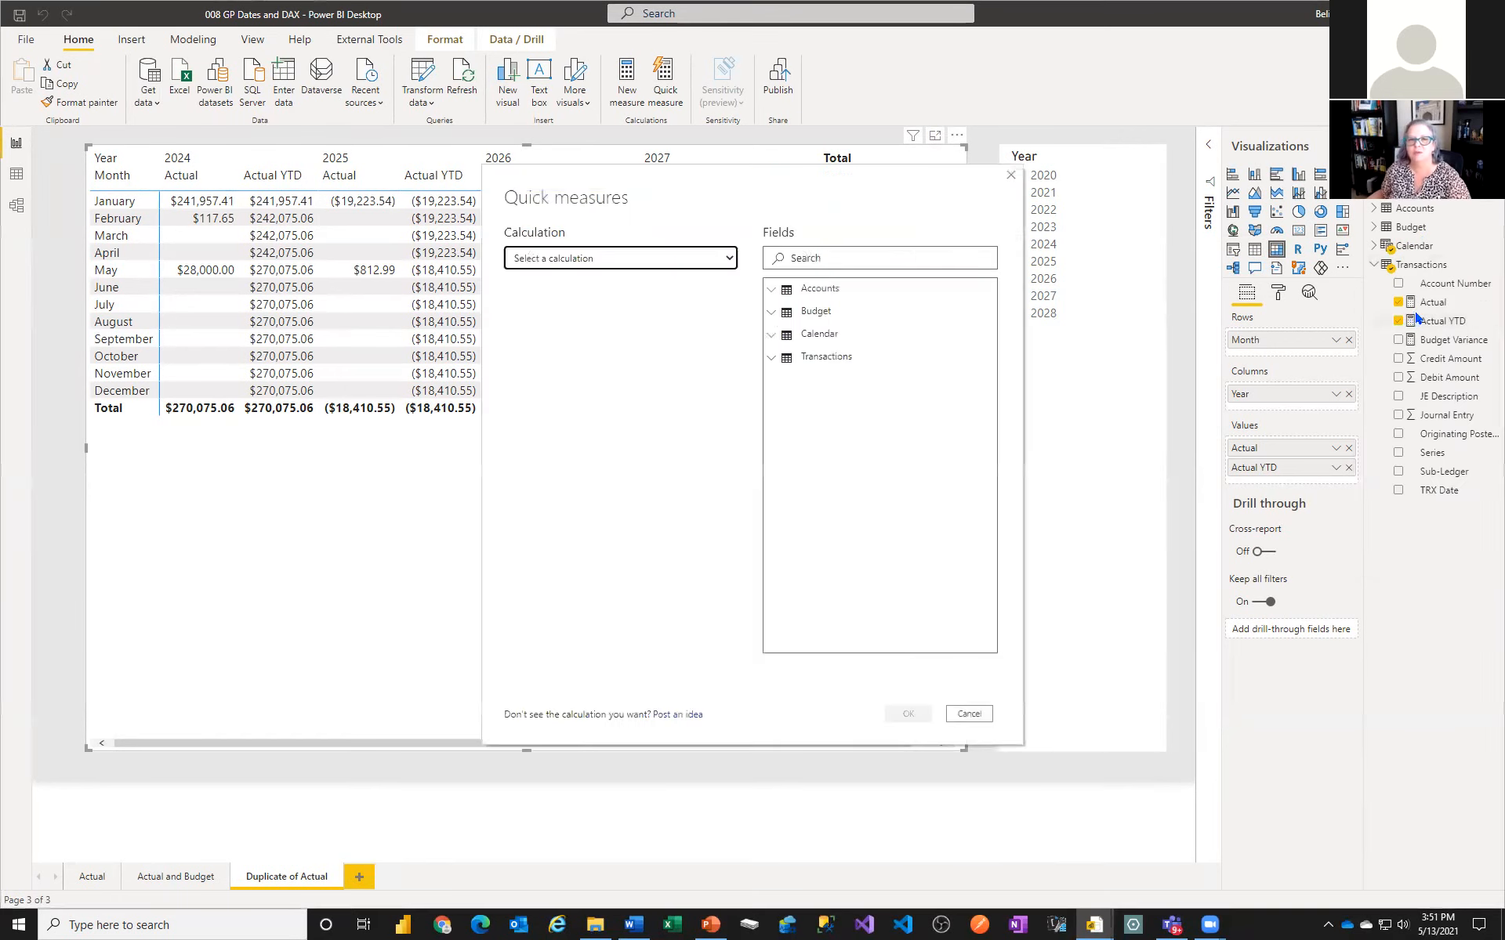
left_click(565, 258)
scroll(596, 470, "down", 3)
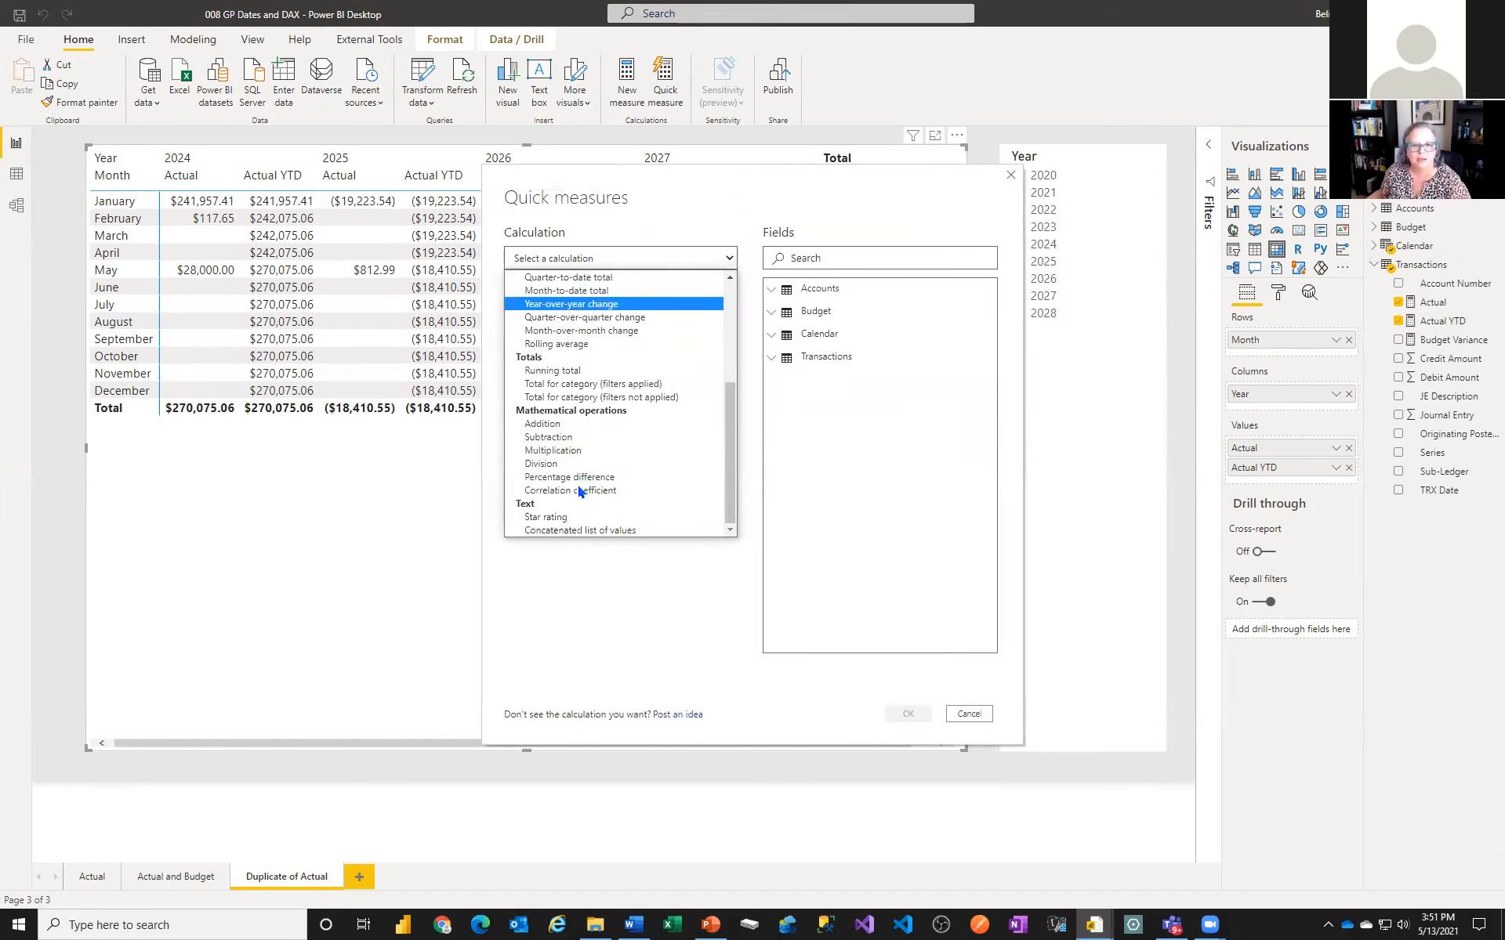
left_click(601, 374)
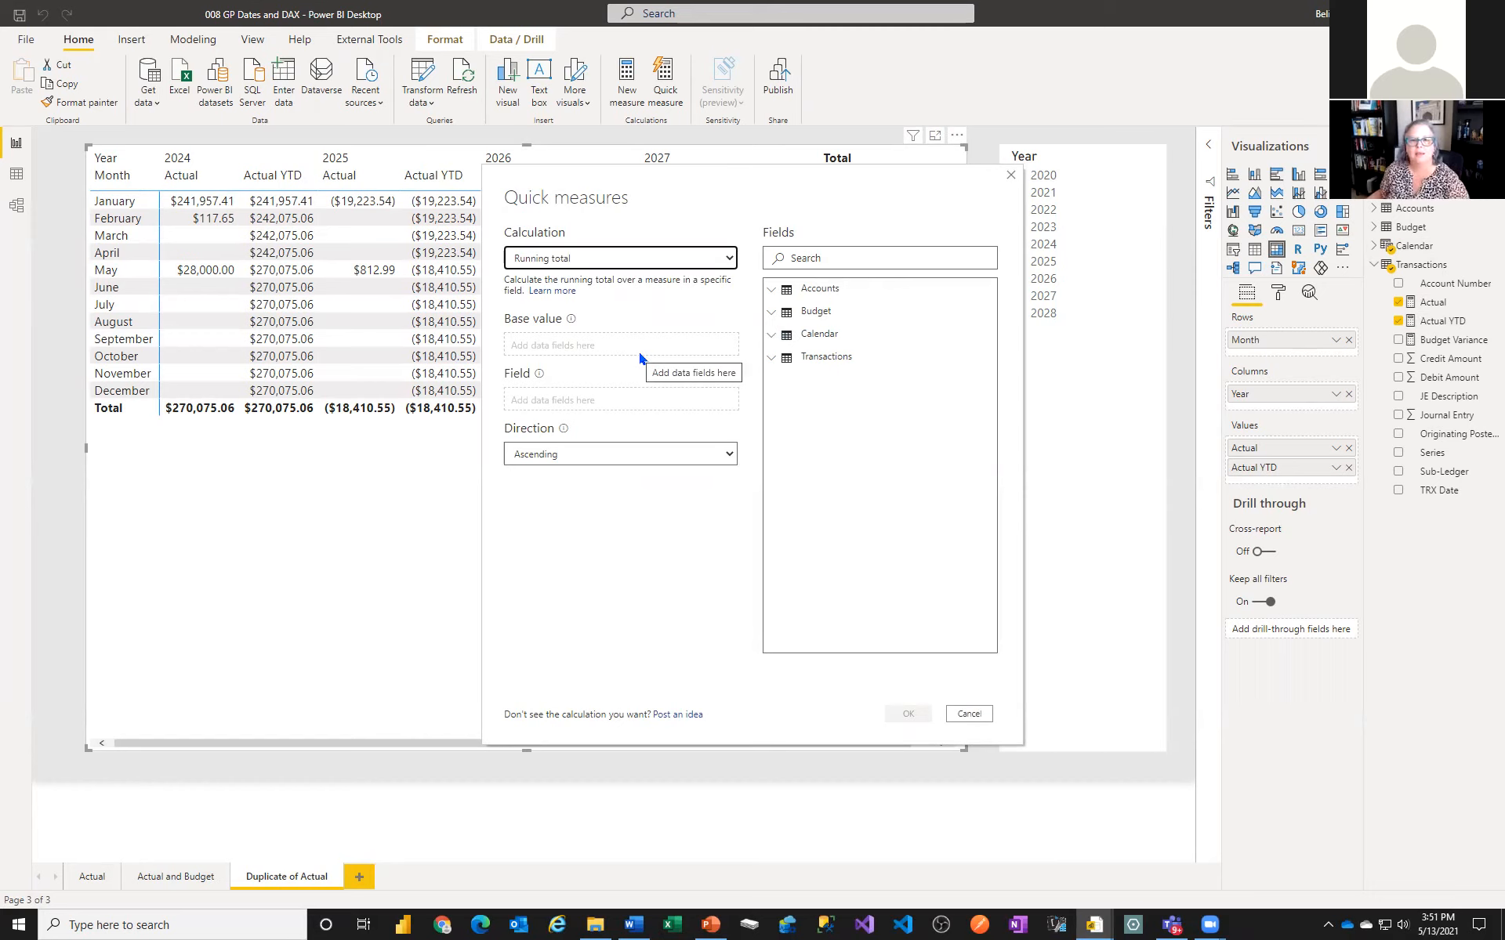
Create the running total measure with Actual as base value and Calendar Date as field, in ascending direction
left_click(772, 358)
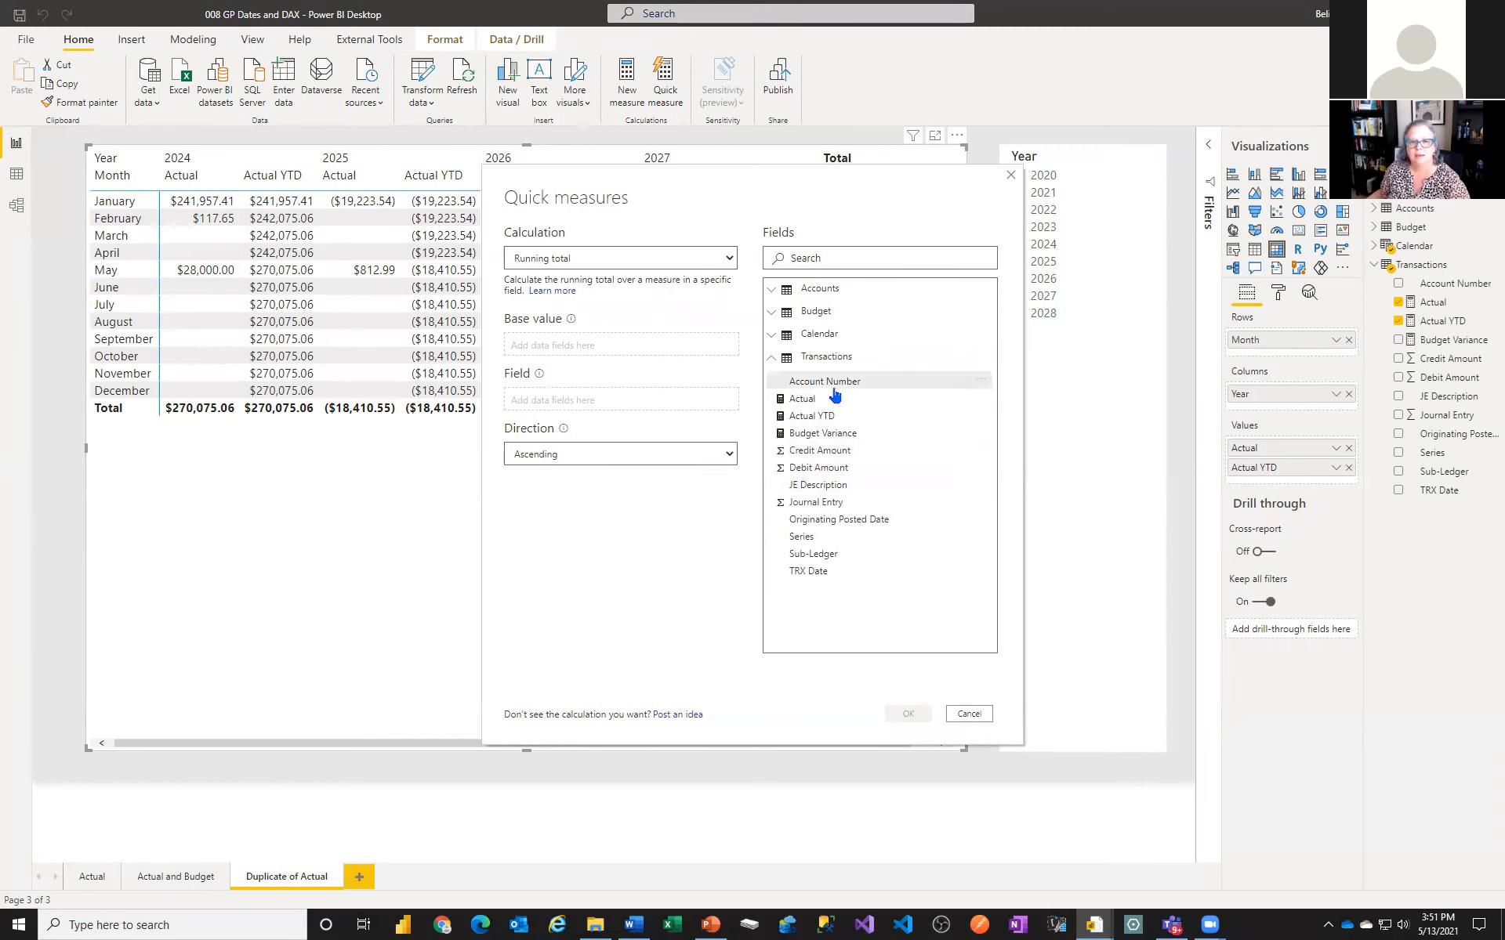
left_click_drag(814, 406, 541, 345)
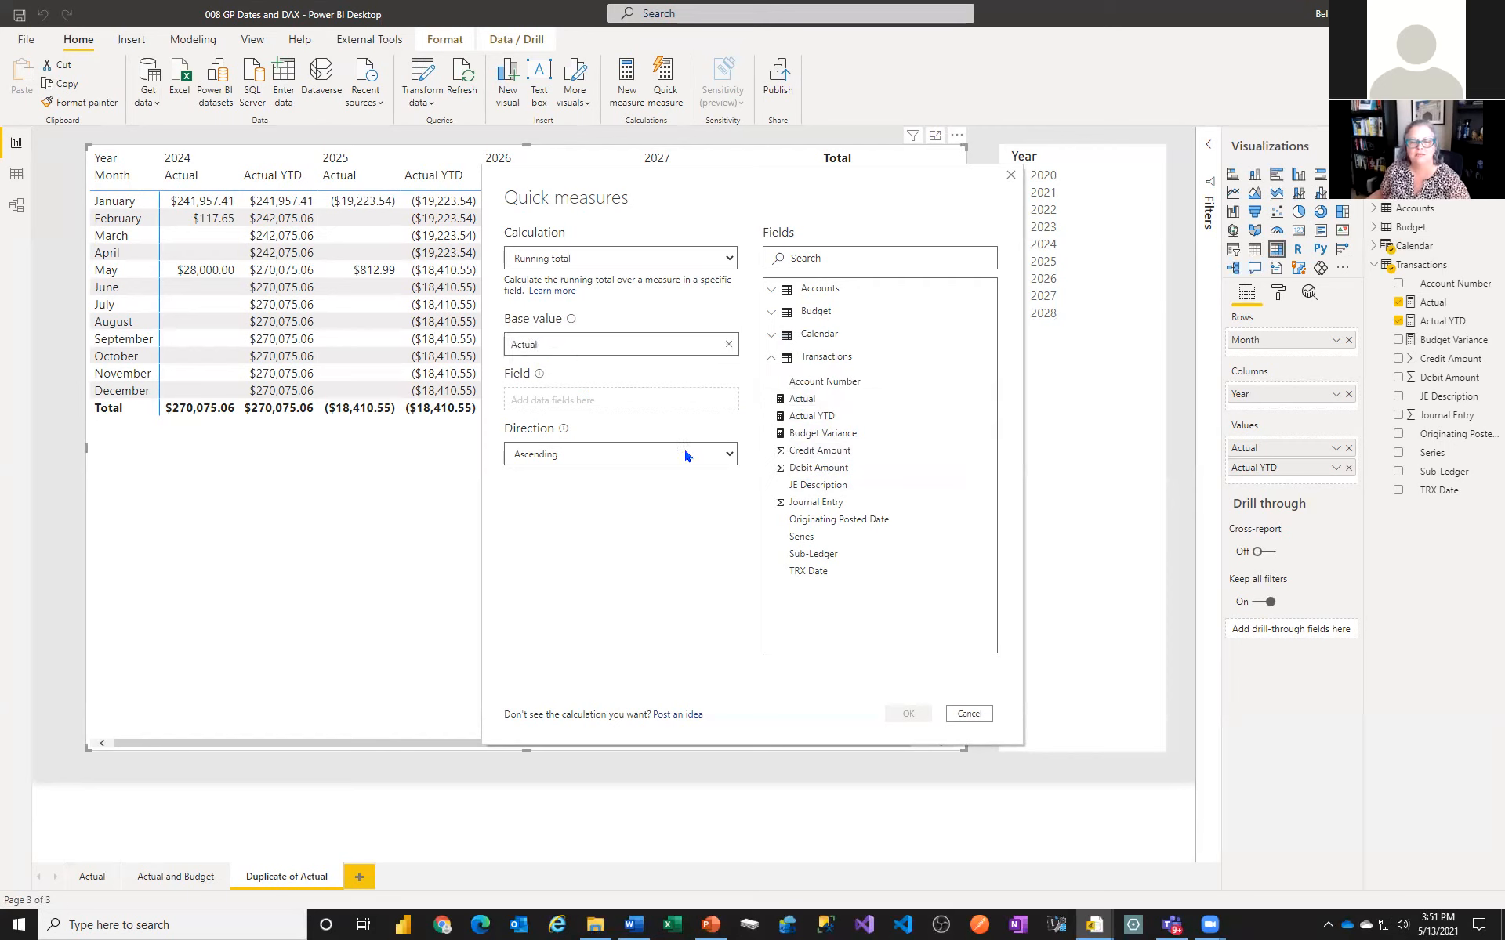
left_click(772, 358)
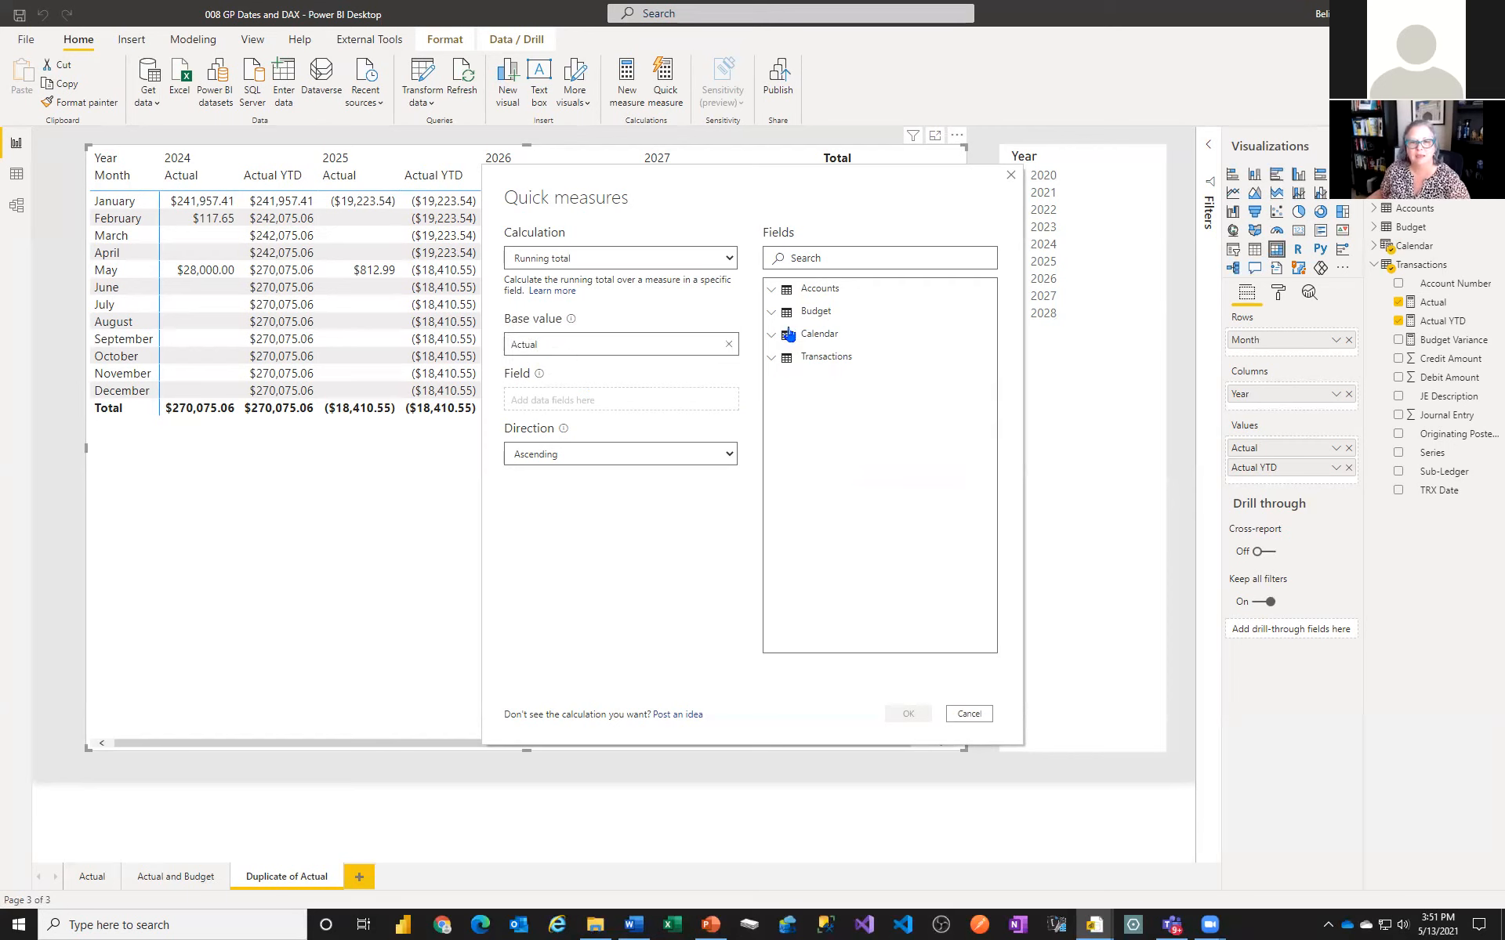
left_click(772, 334)
left_click_drag(827, 360, 584, 398)
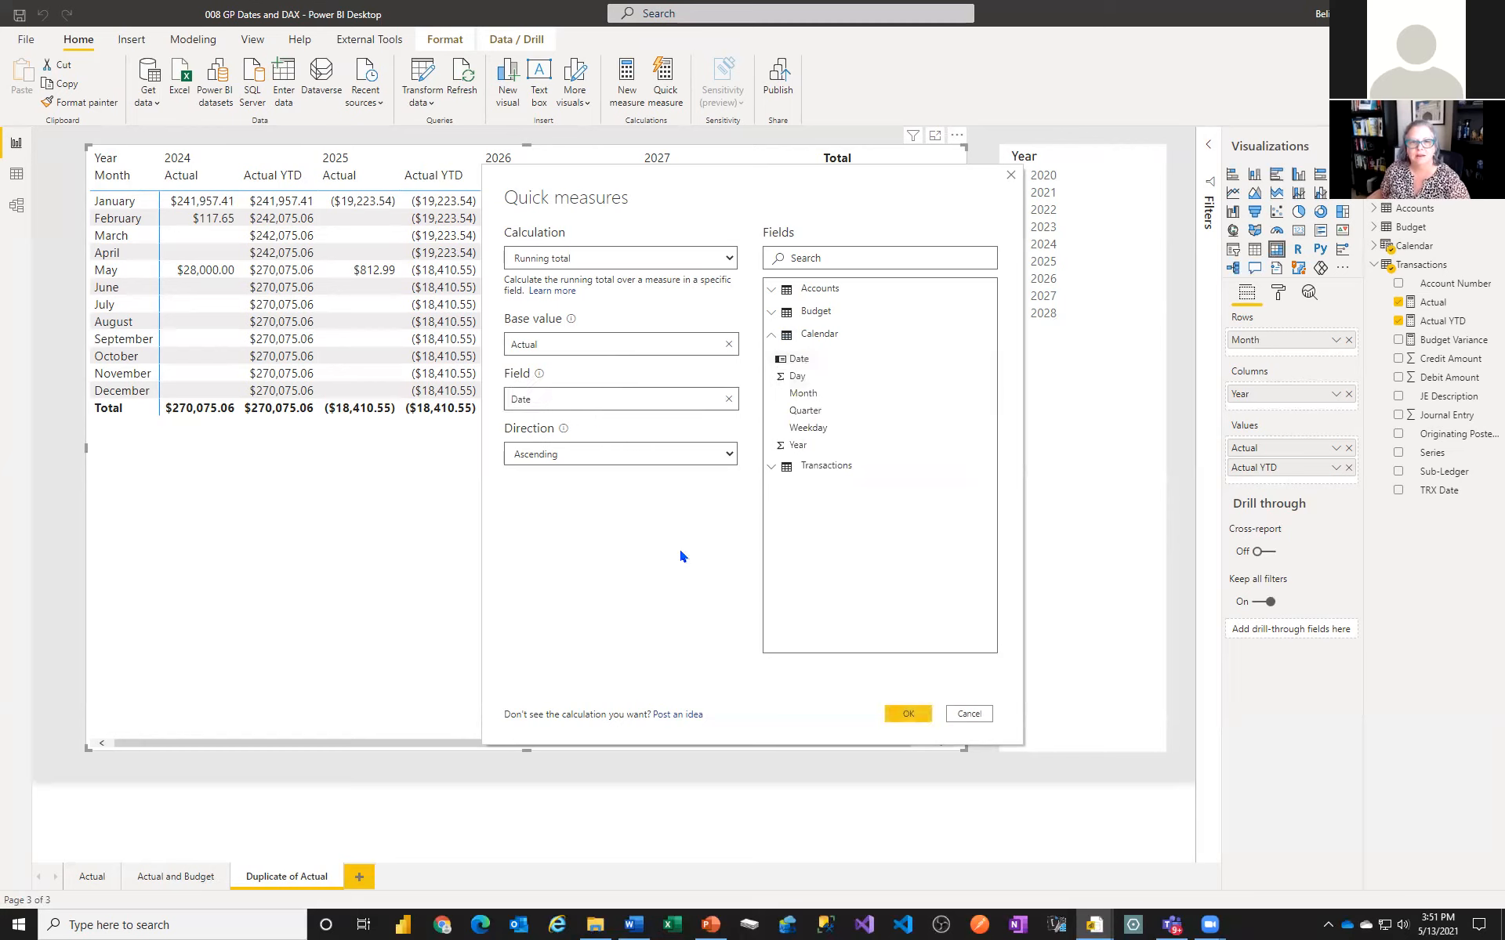
left_click(906, 716)
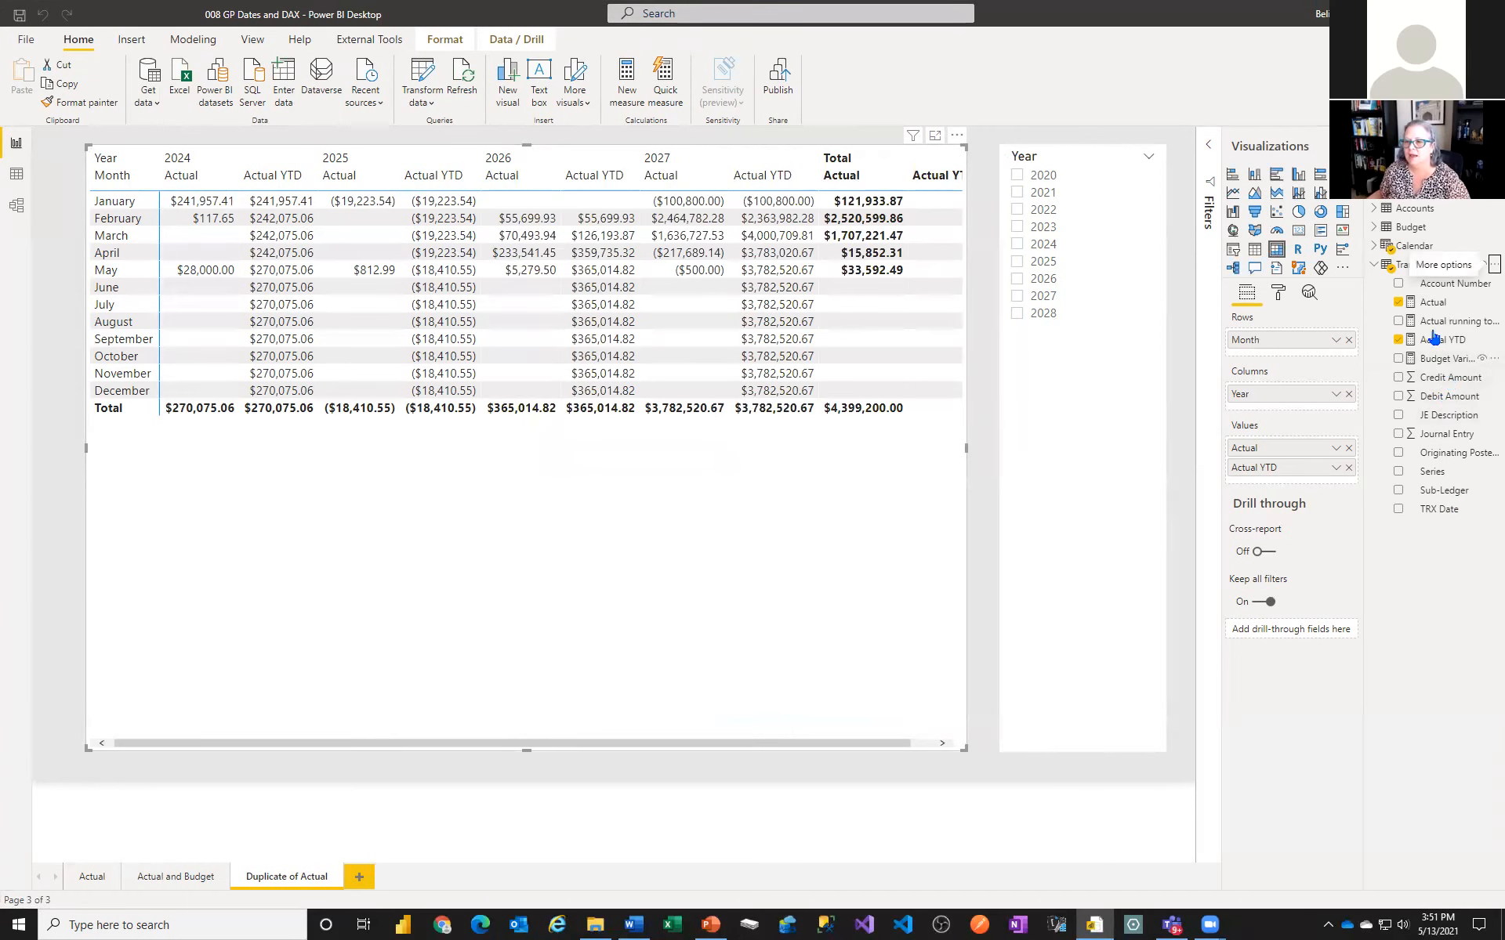
Swap Actual YTD for the running total measure in the matrix's values, and remove the running total again to leave only Actual
left_click_drag(1438, 322, 1270, 482)
left_click(1347, 468)
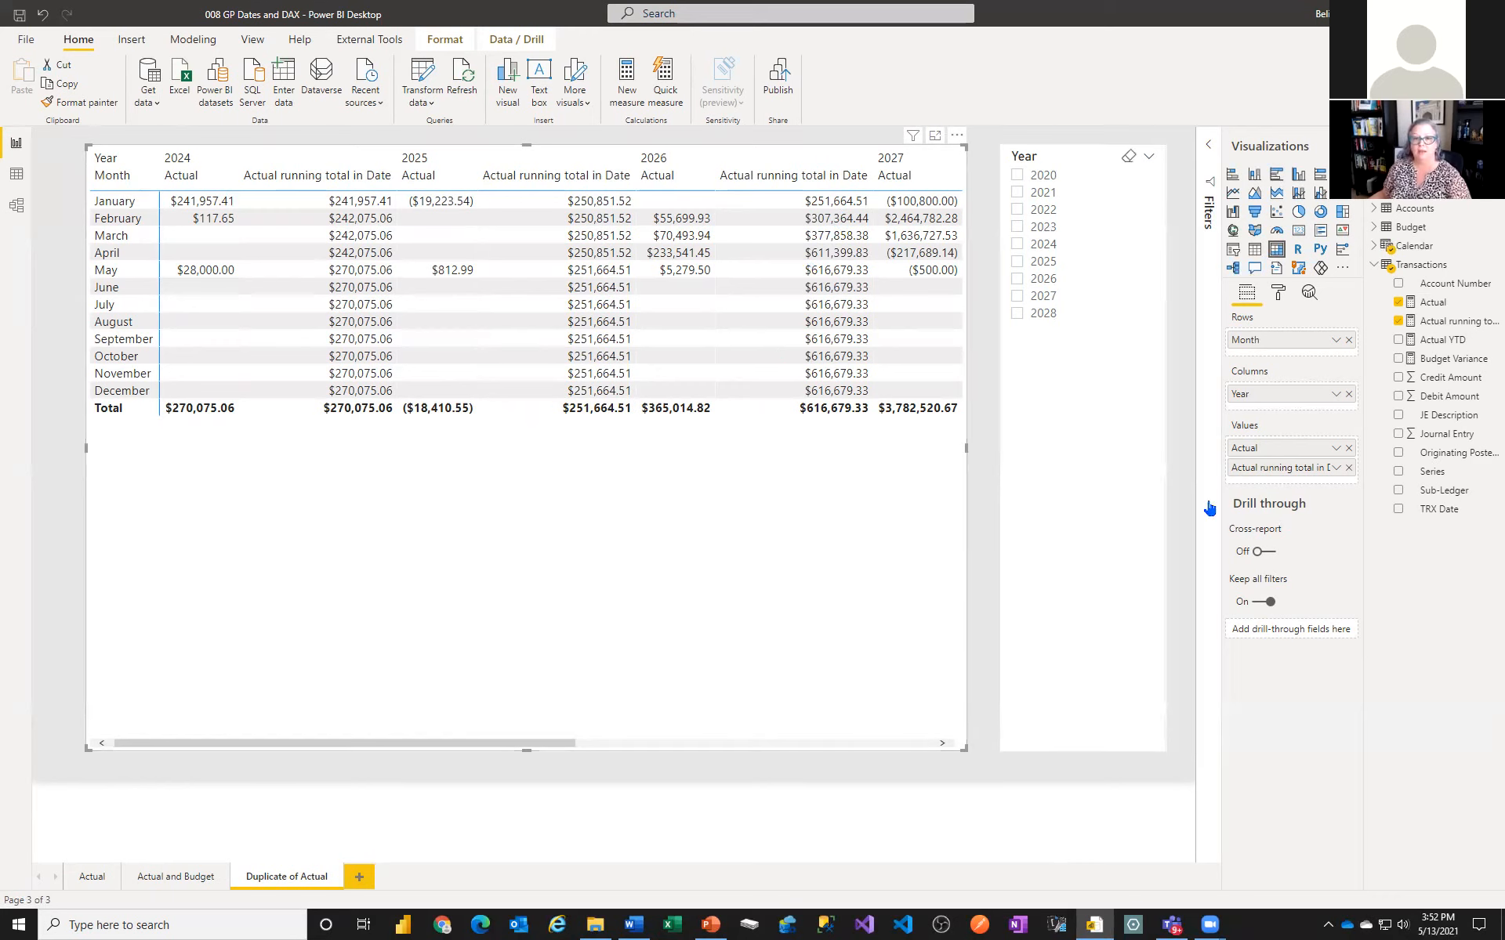
left_click(1349, 467)
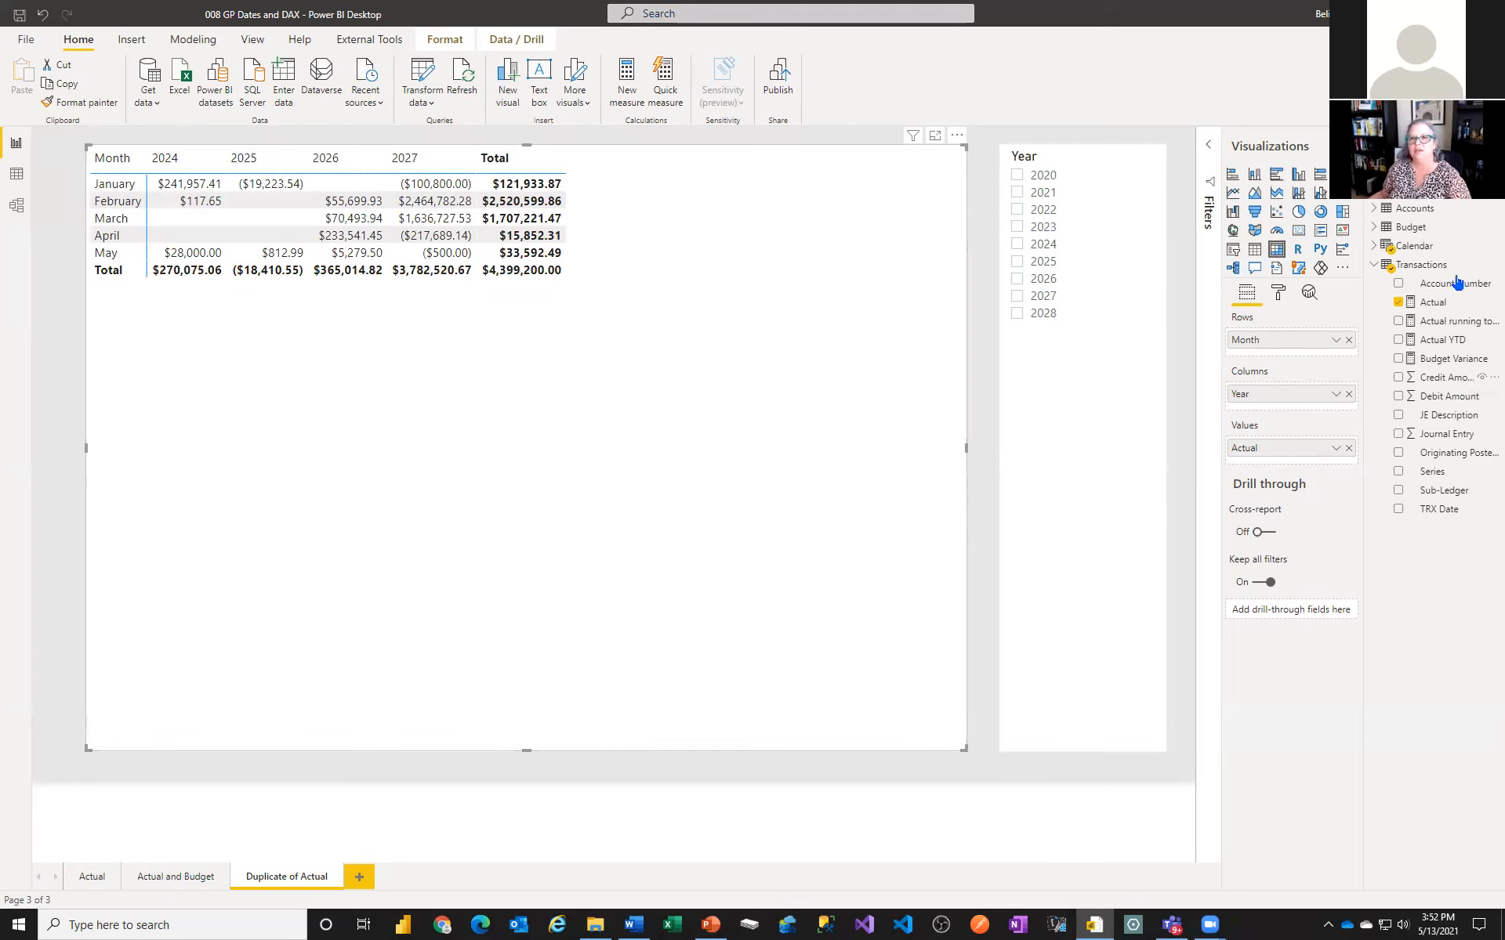
Start a new DAX measure on the Transactions table and select its default name for replacement
left_click(1423, 266)
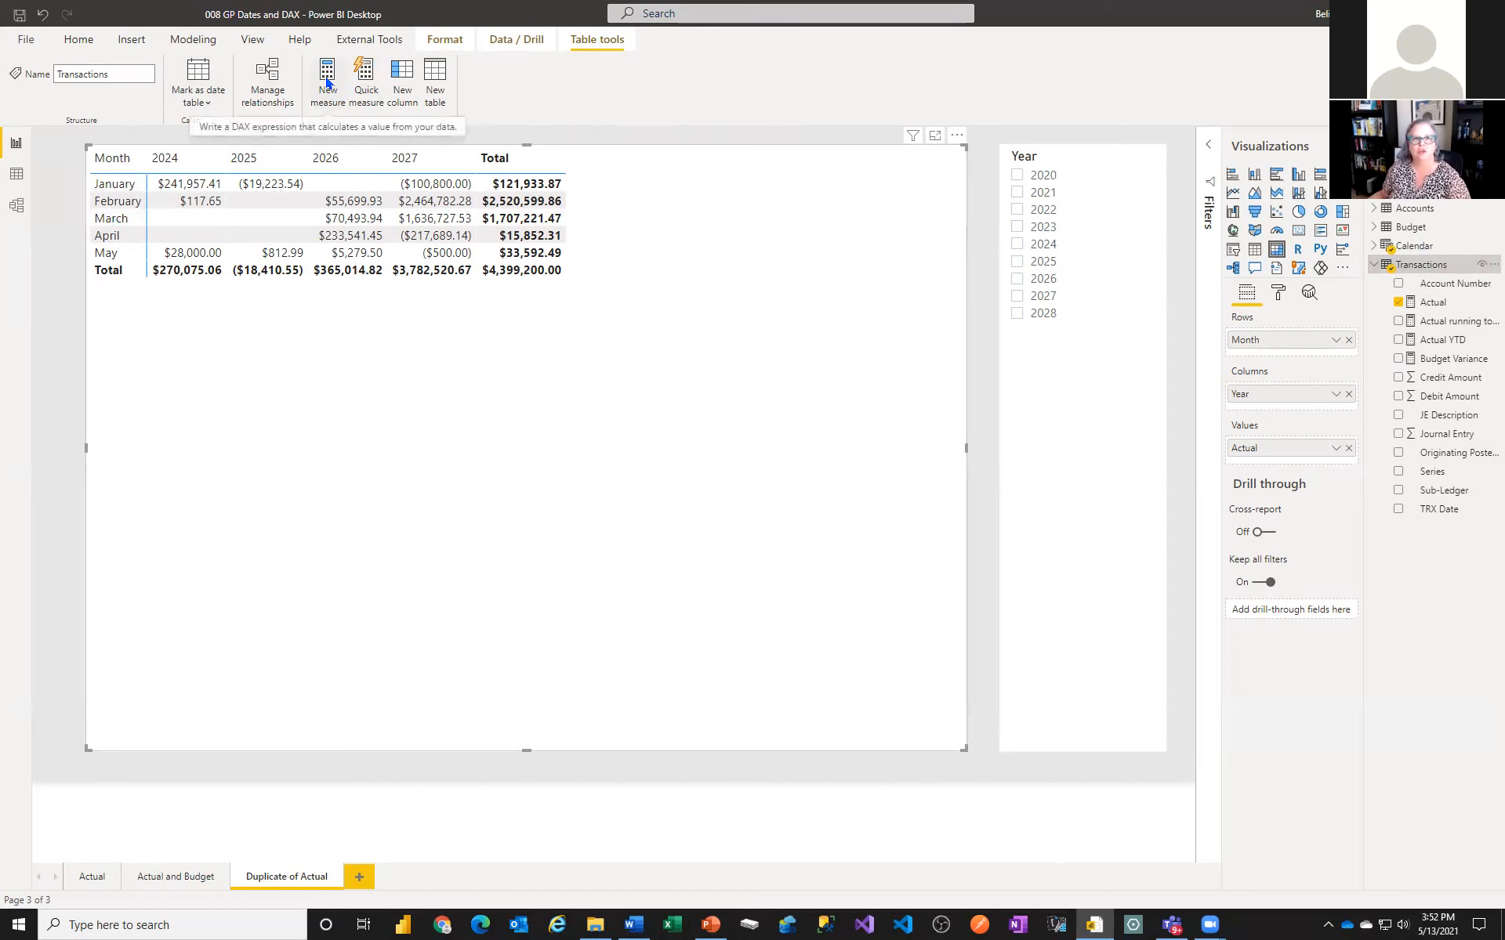
left_click(328, 100)
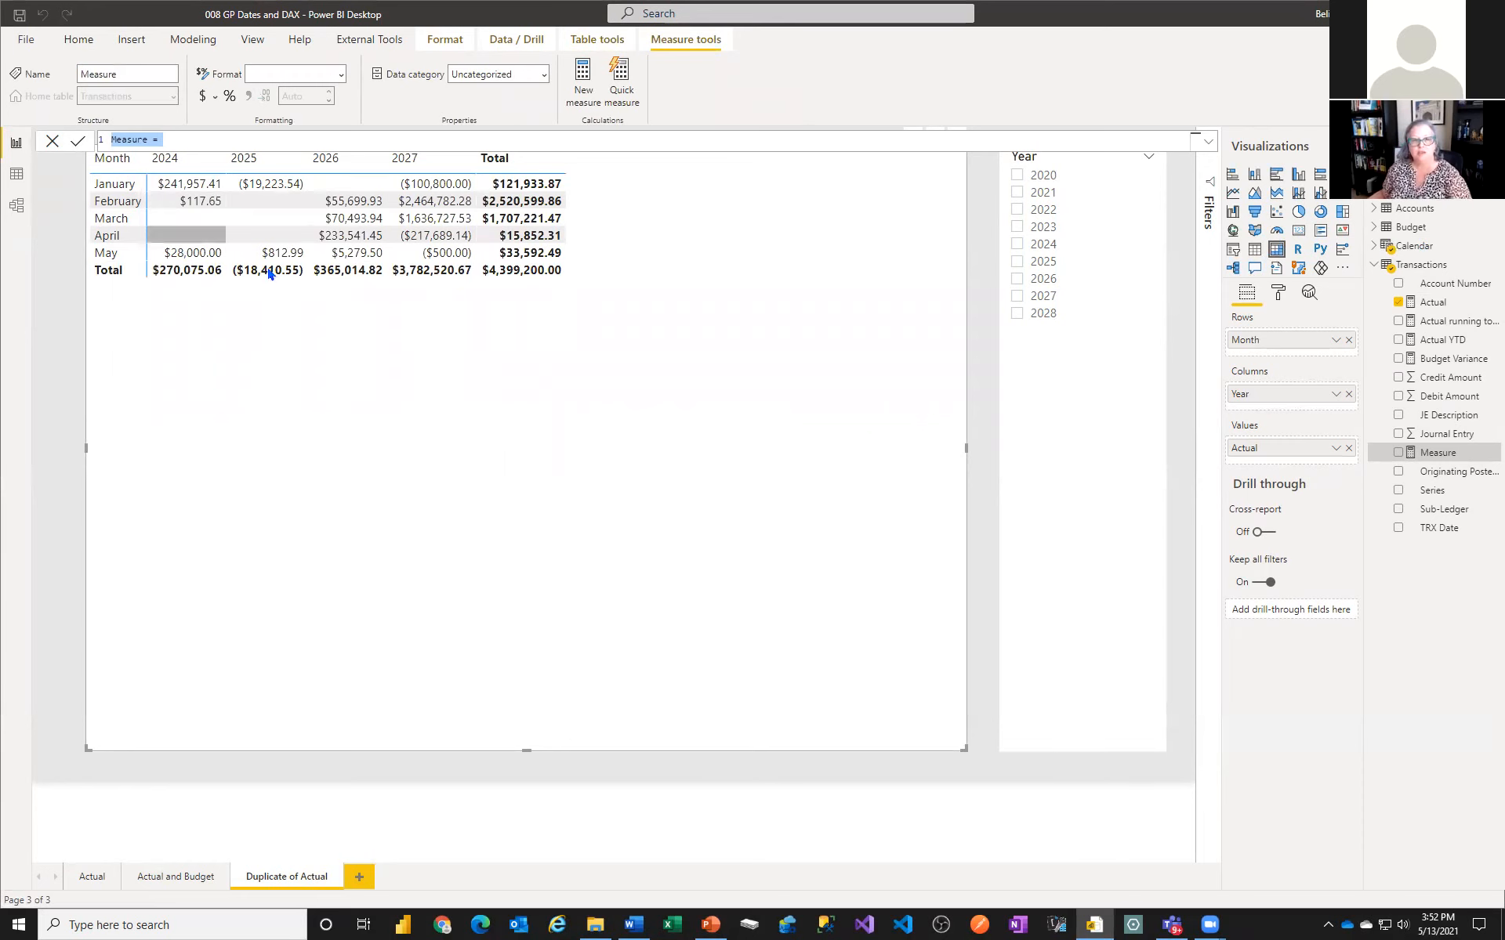
double_click(121, 141)
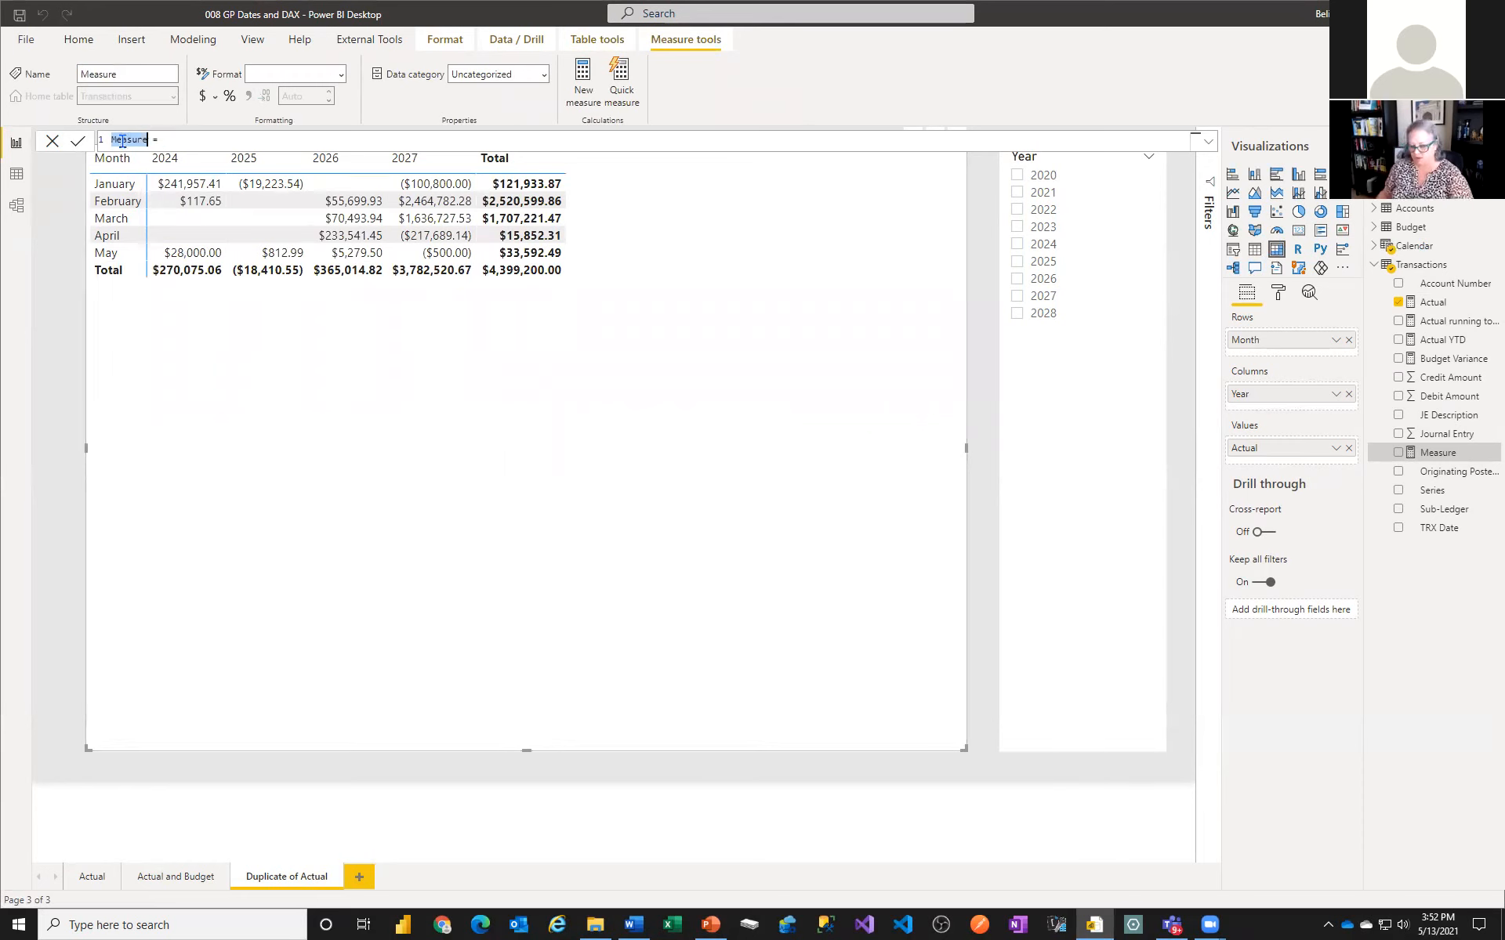
type("Previous Pe")
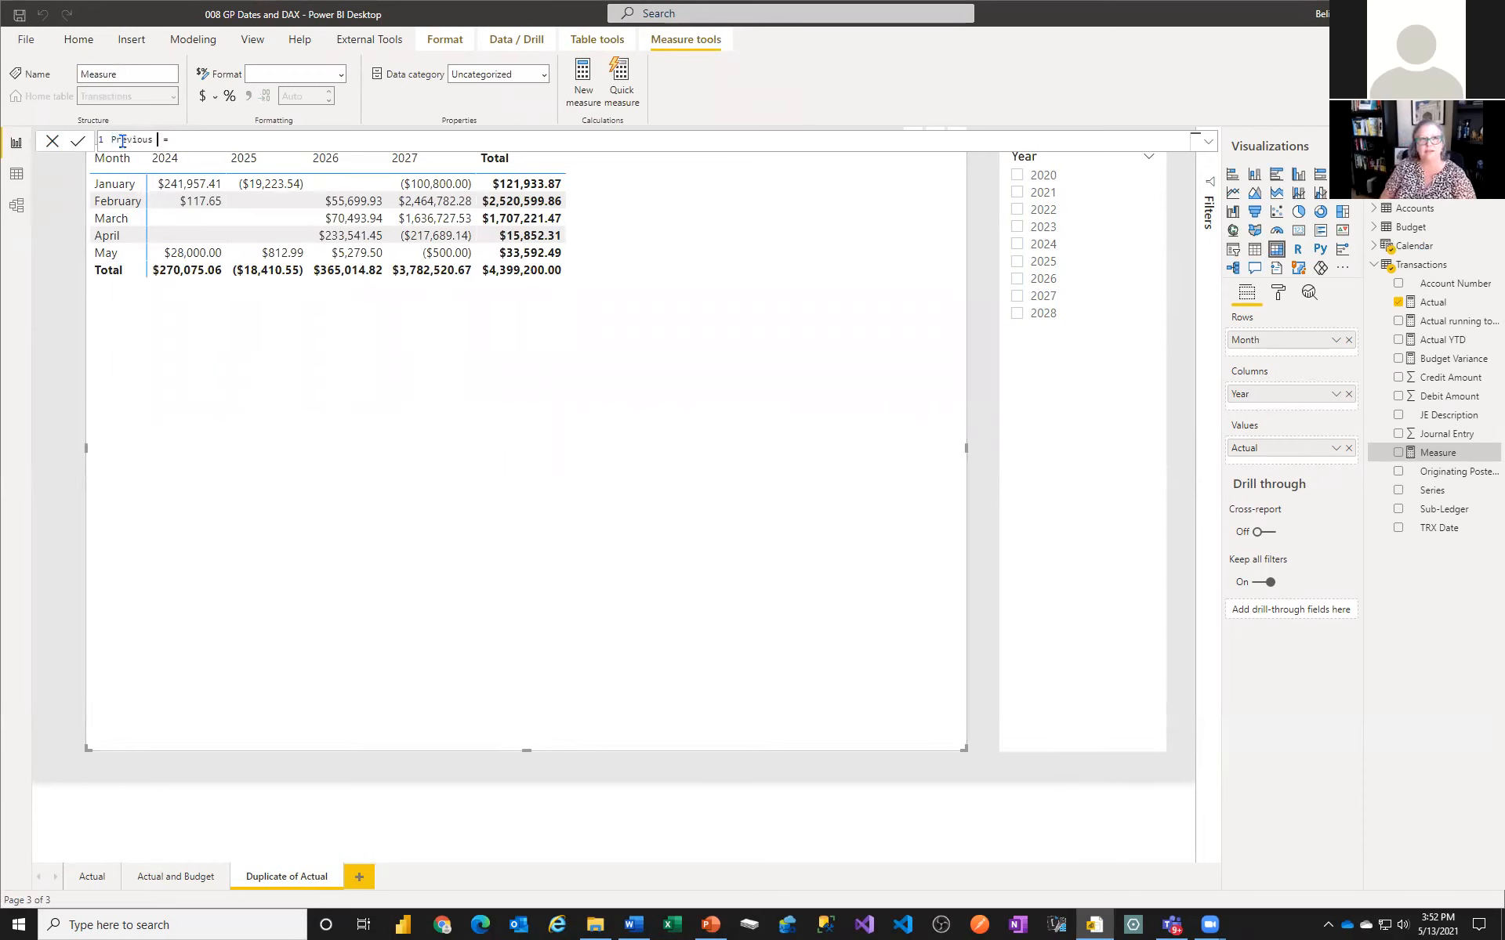
key("BackSpace")
key("BackSpace")
key("BackSpace")
key("BackSpace")
key("BackSpace")
key("BackSpace")
key("BackSpace")
key("BackSpace")
key("BackSpace")
key("BackSpace")
key("BackSpace")
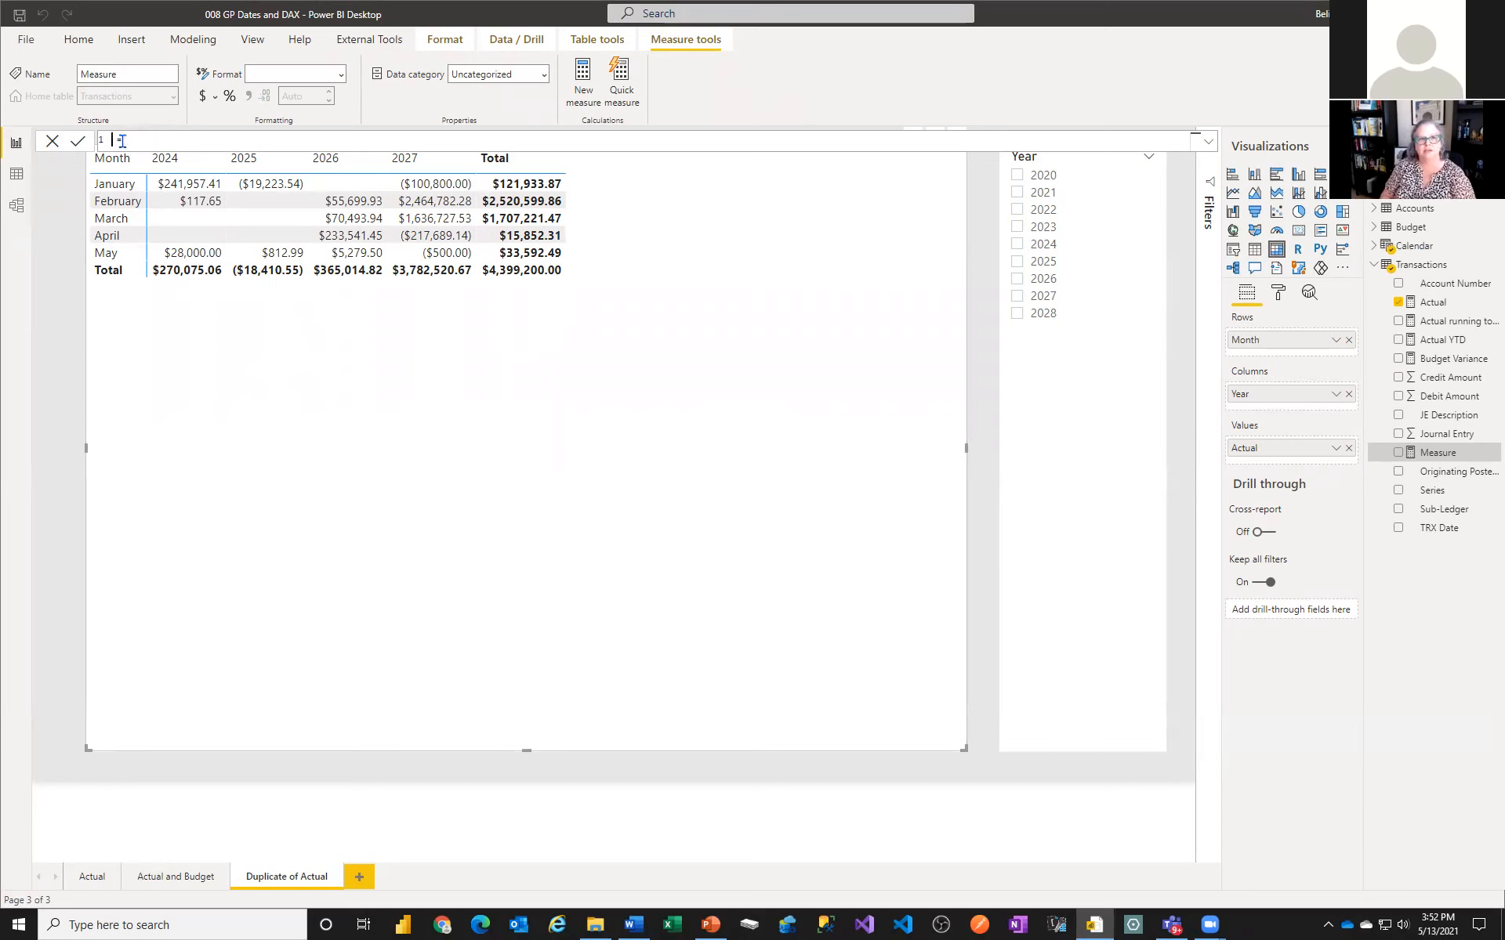
Name the measure LM Actual and begin its formula with CALCULATE on Transactions[Actual]
type("LM Actual")
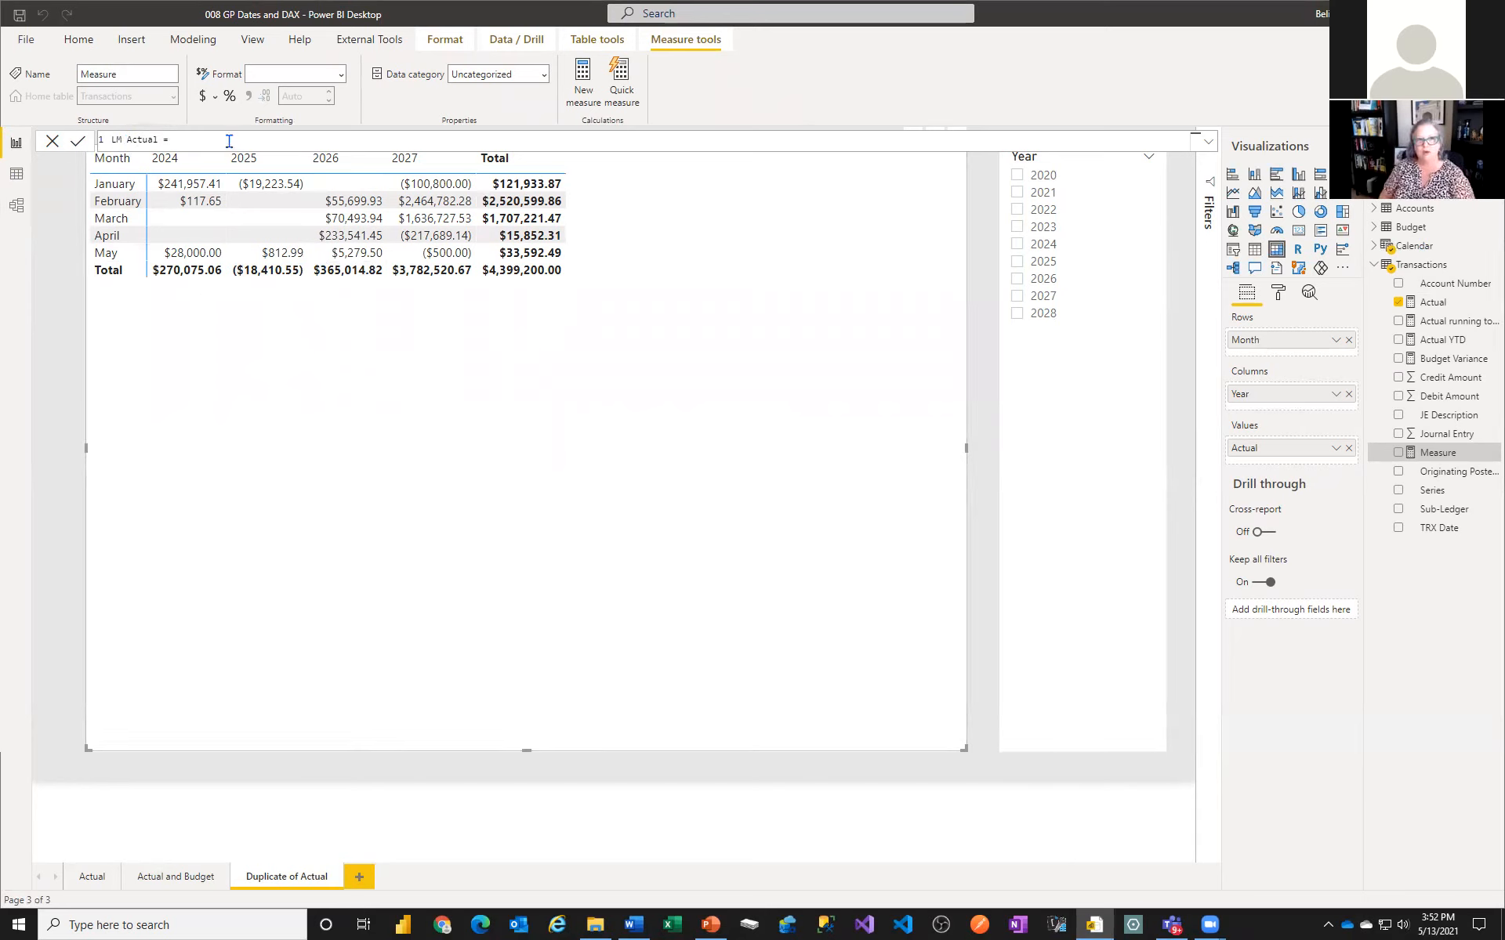
type("cal")
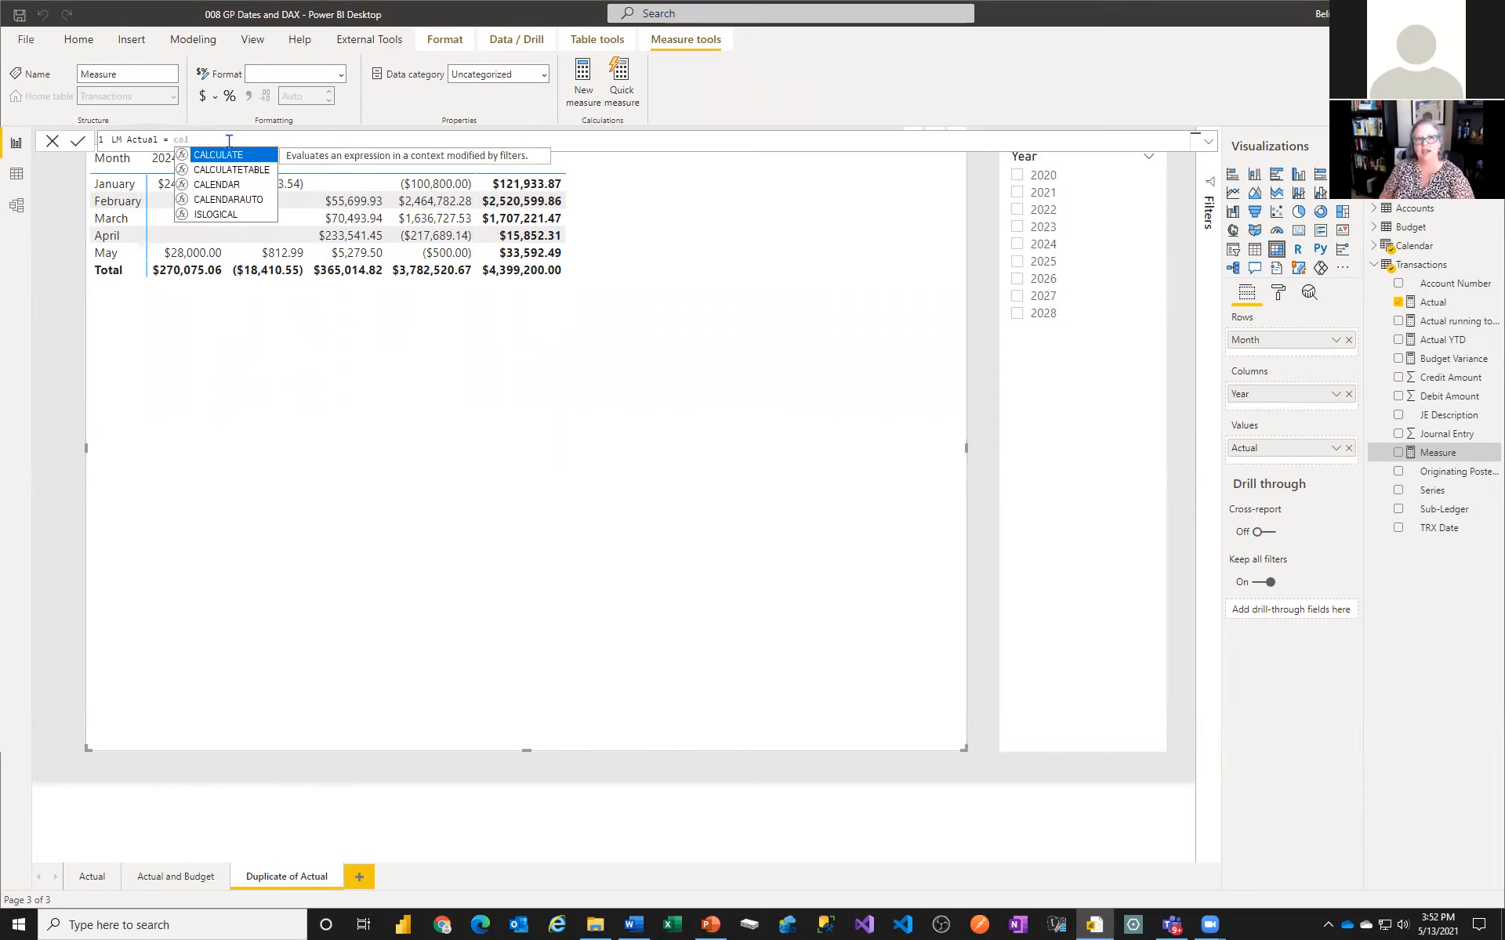
key("Tab")
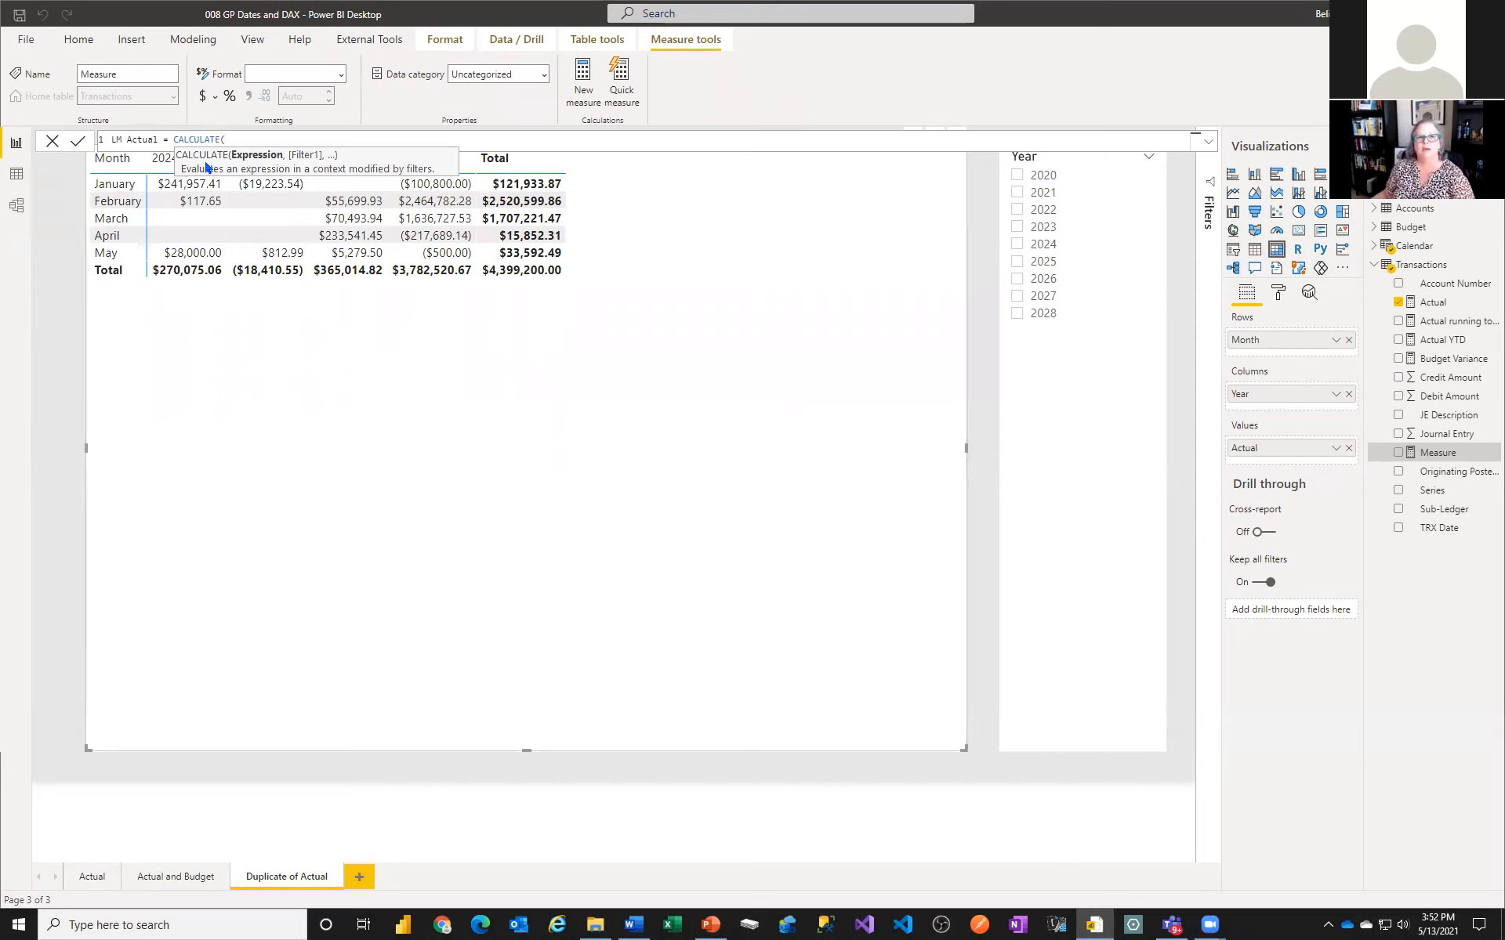
type("act")
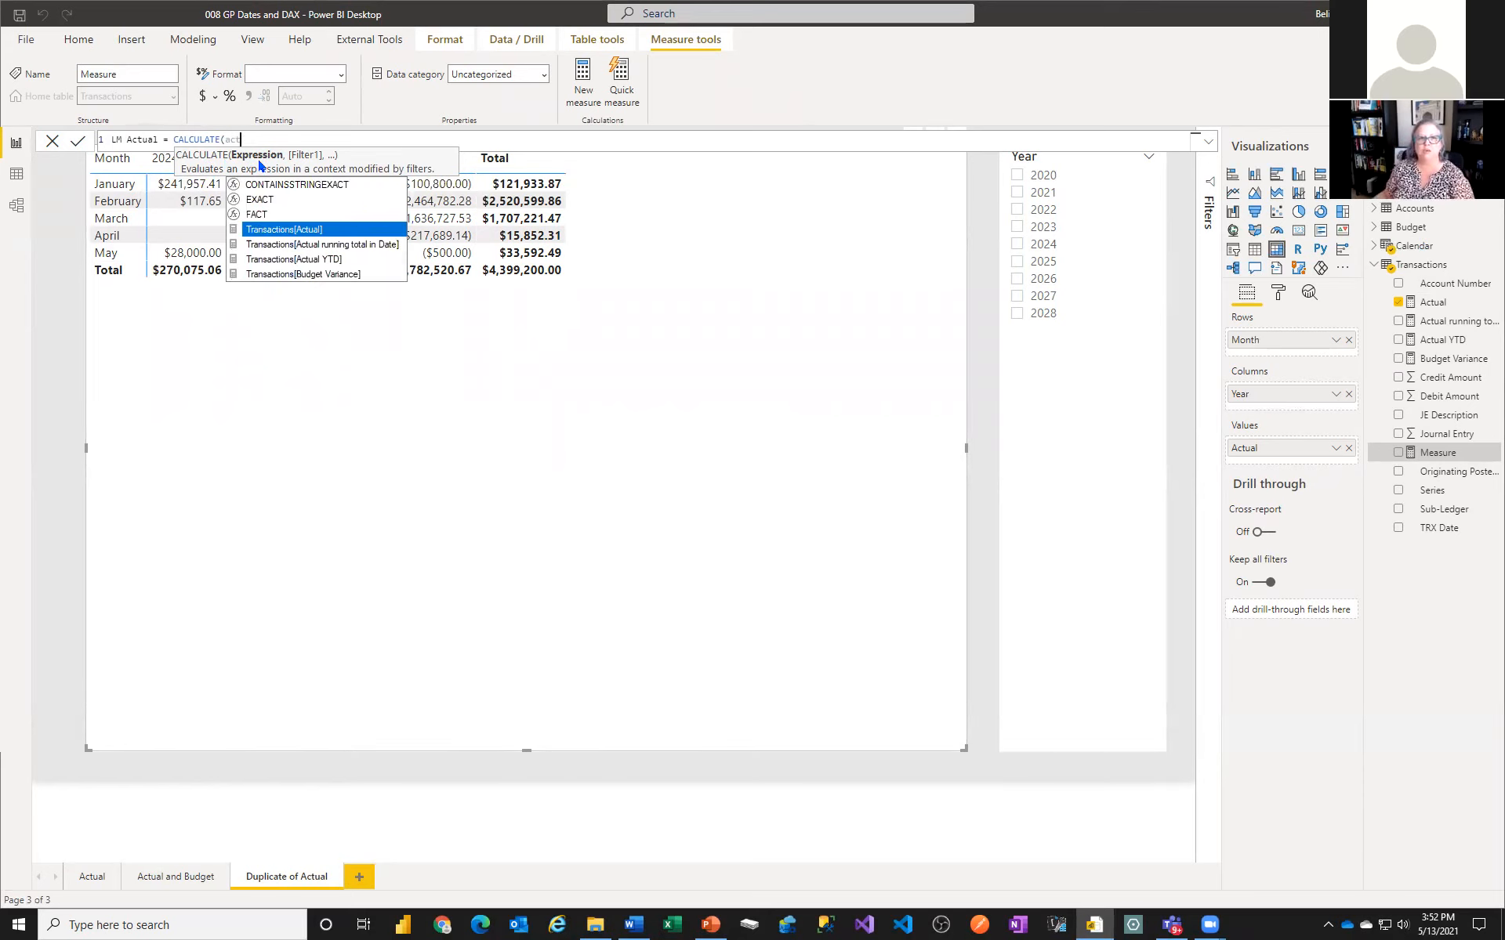
left_click(274, 229)
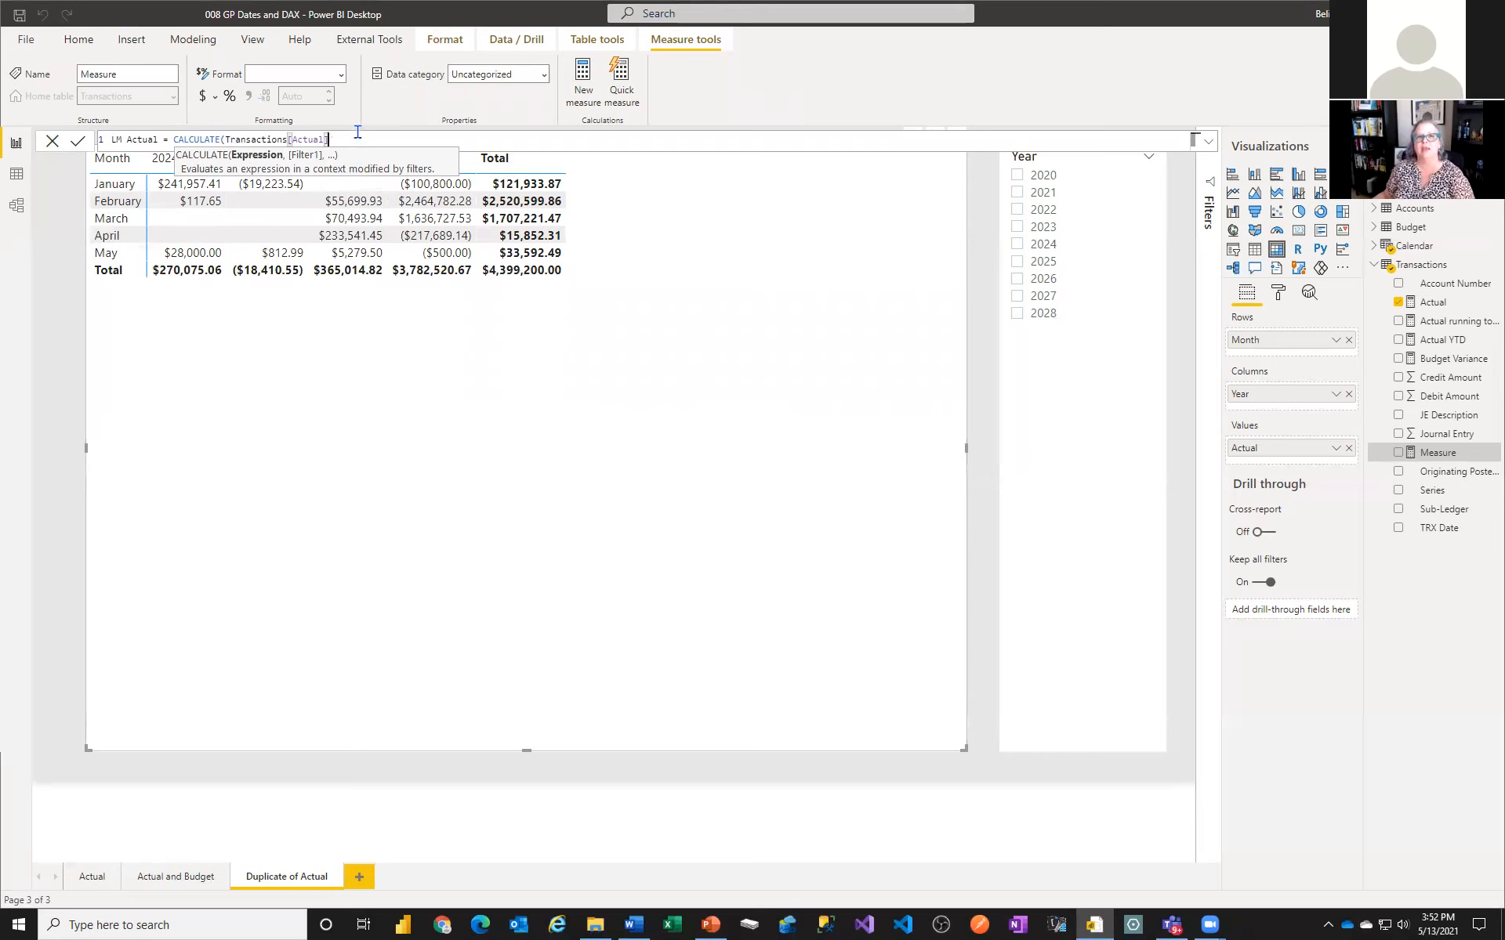
Complete the LM Actual formula with the filter PREVIOUSMONTH('Calendar'[Date]) and commit the measure
type(",")
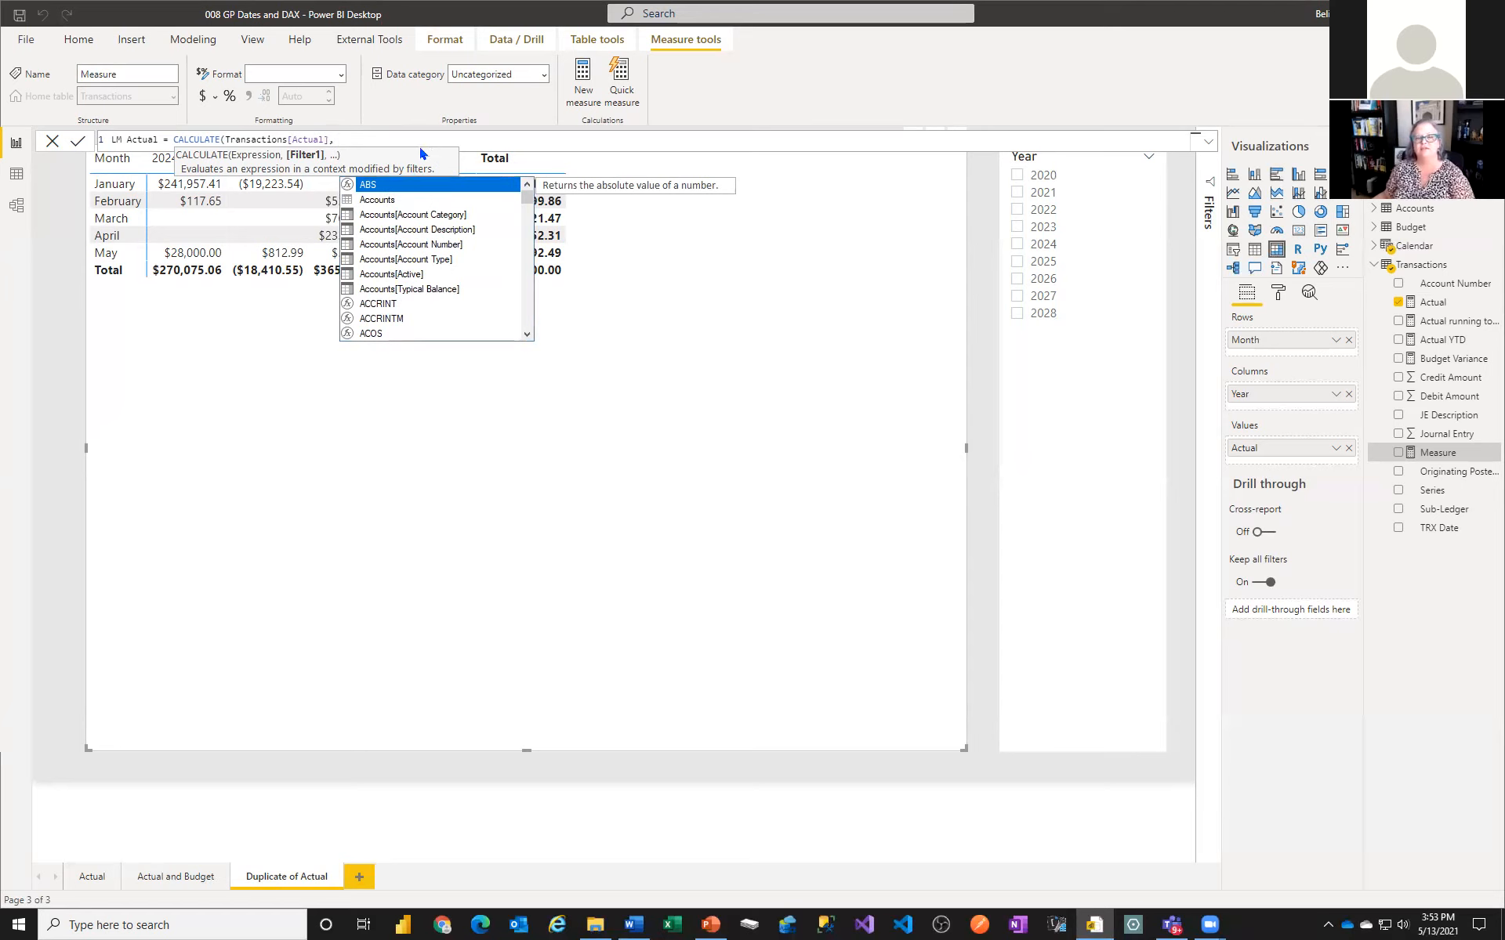
type("pre")
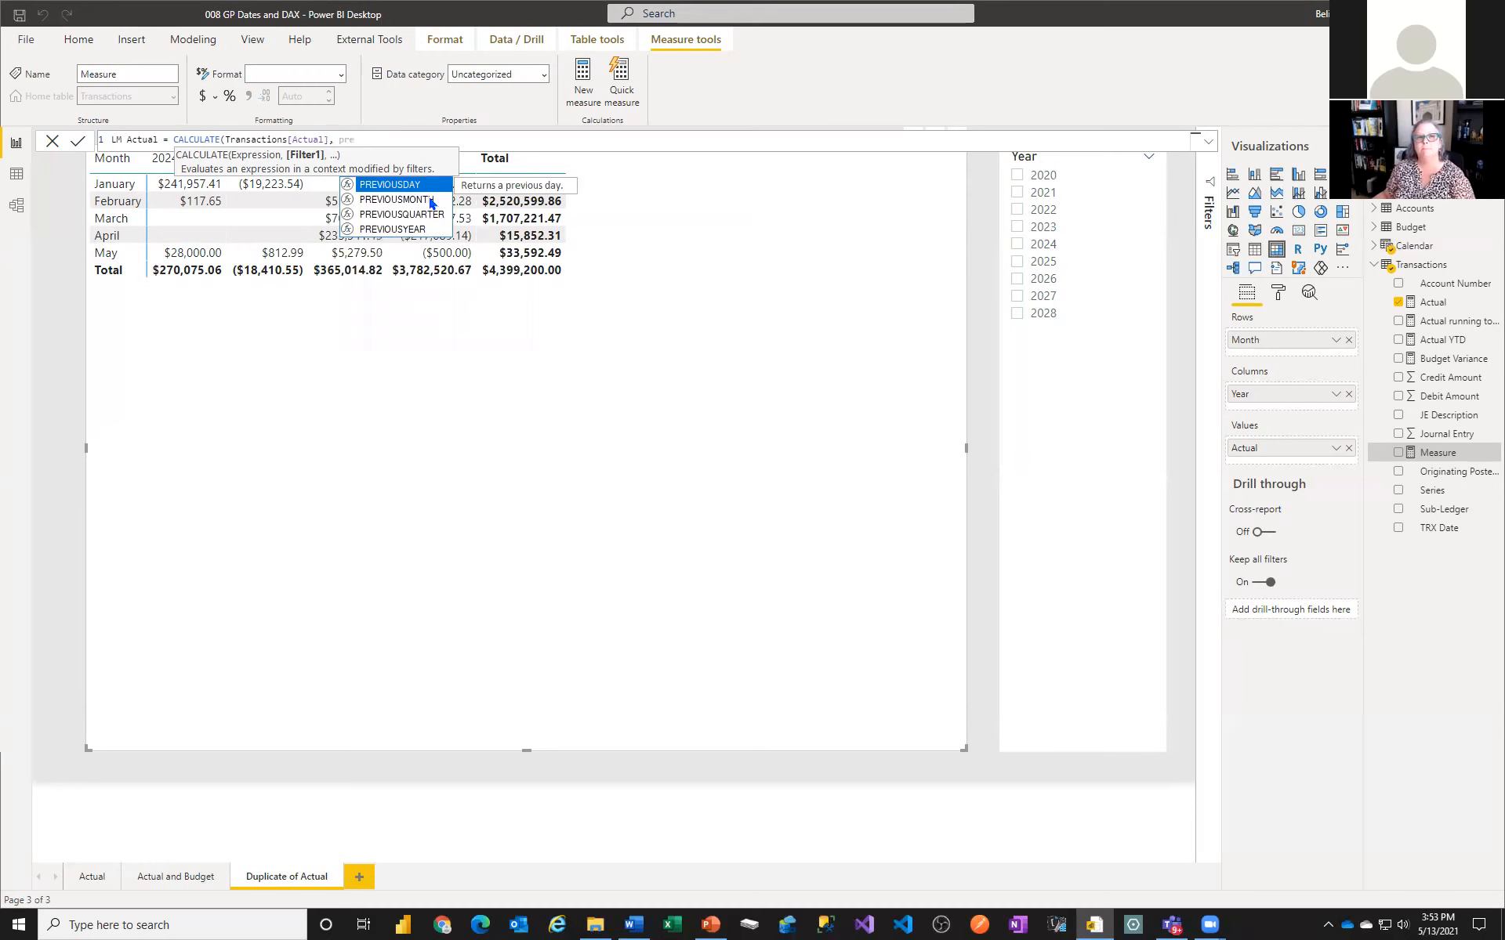
left_click(430, 201)
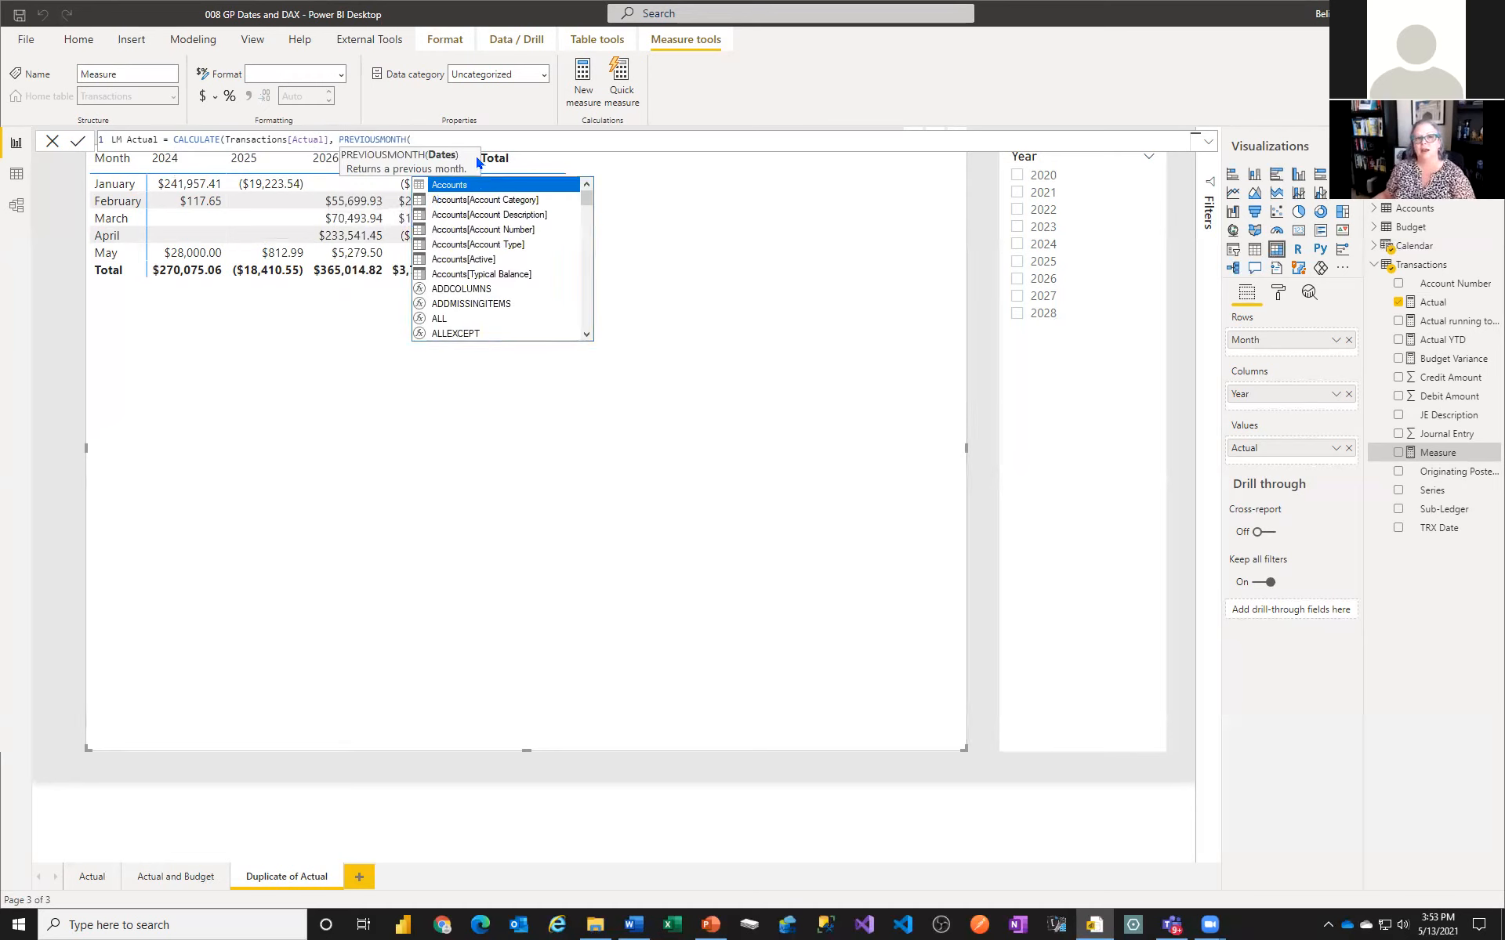
type("date")
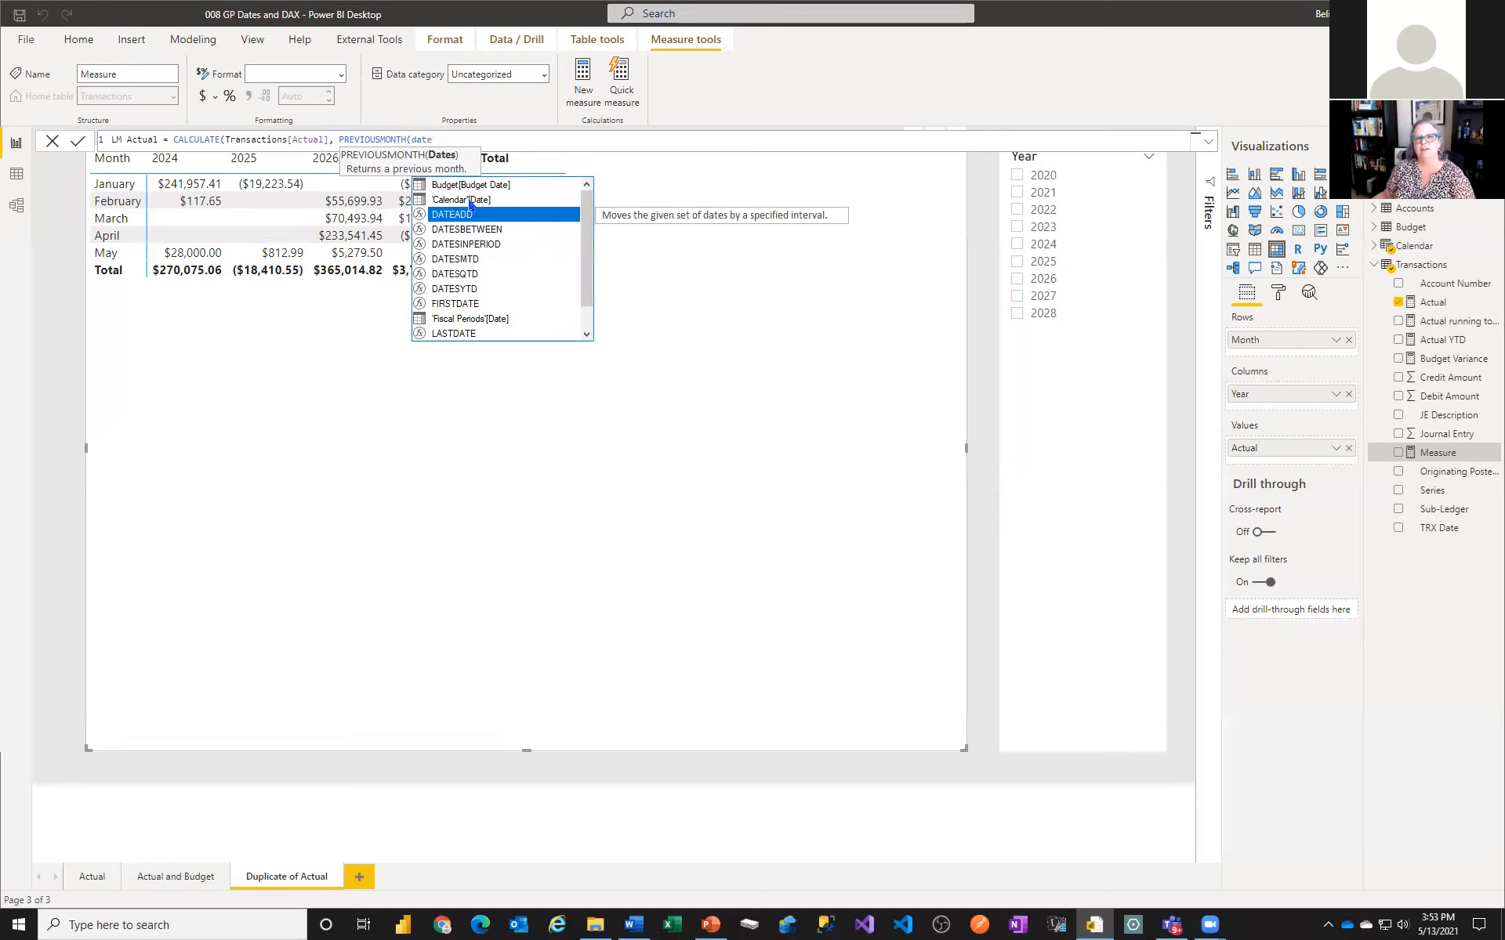
left_click(470, 200)
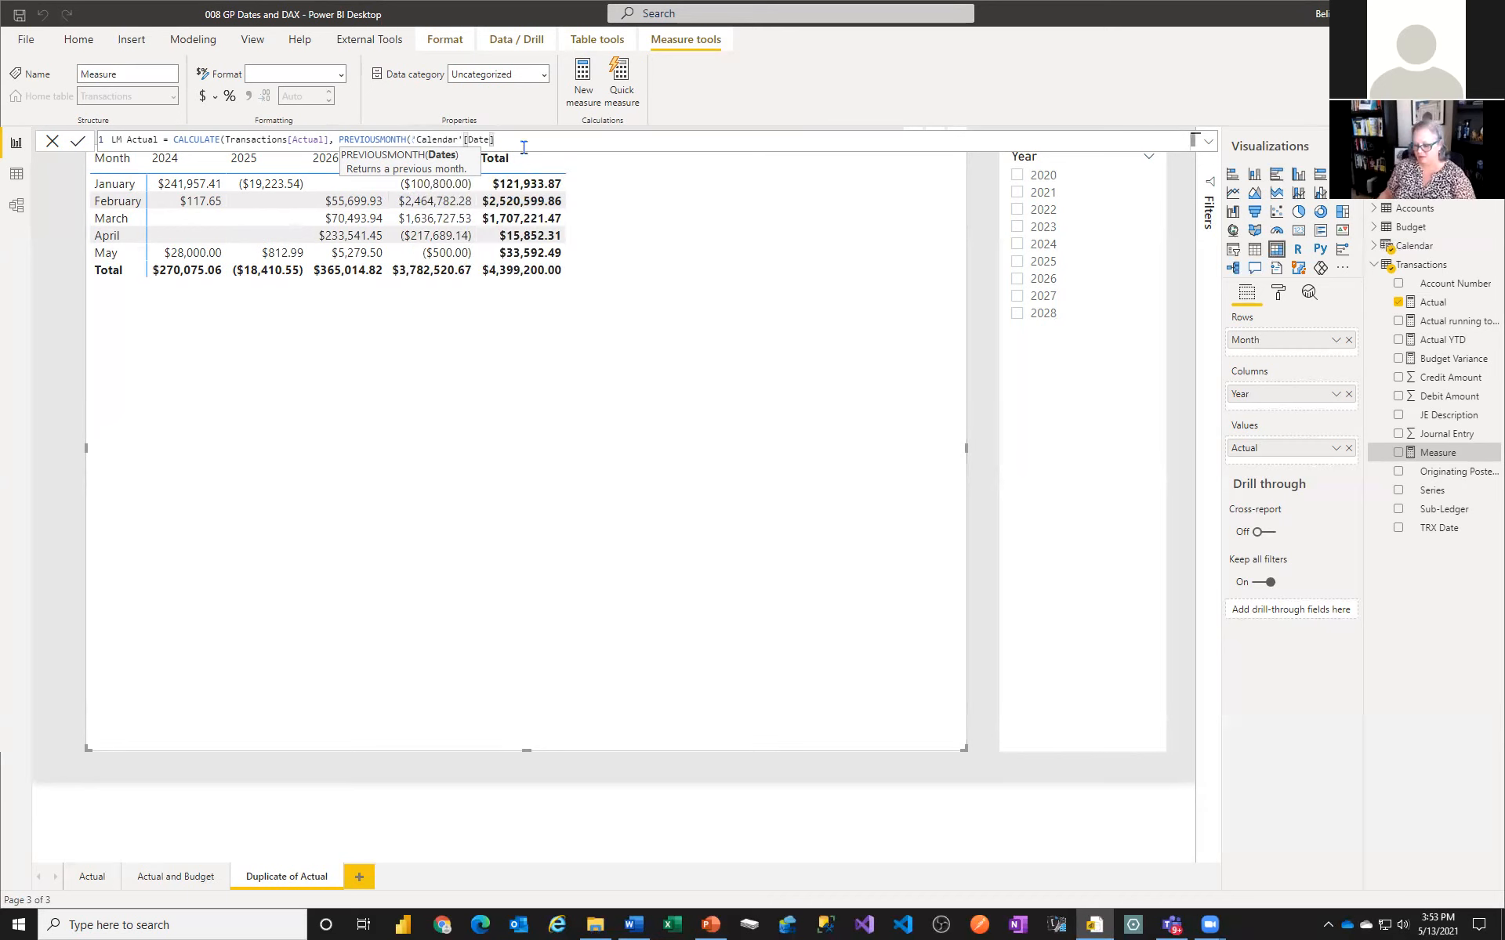
type(")")
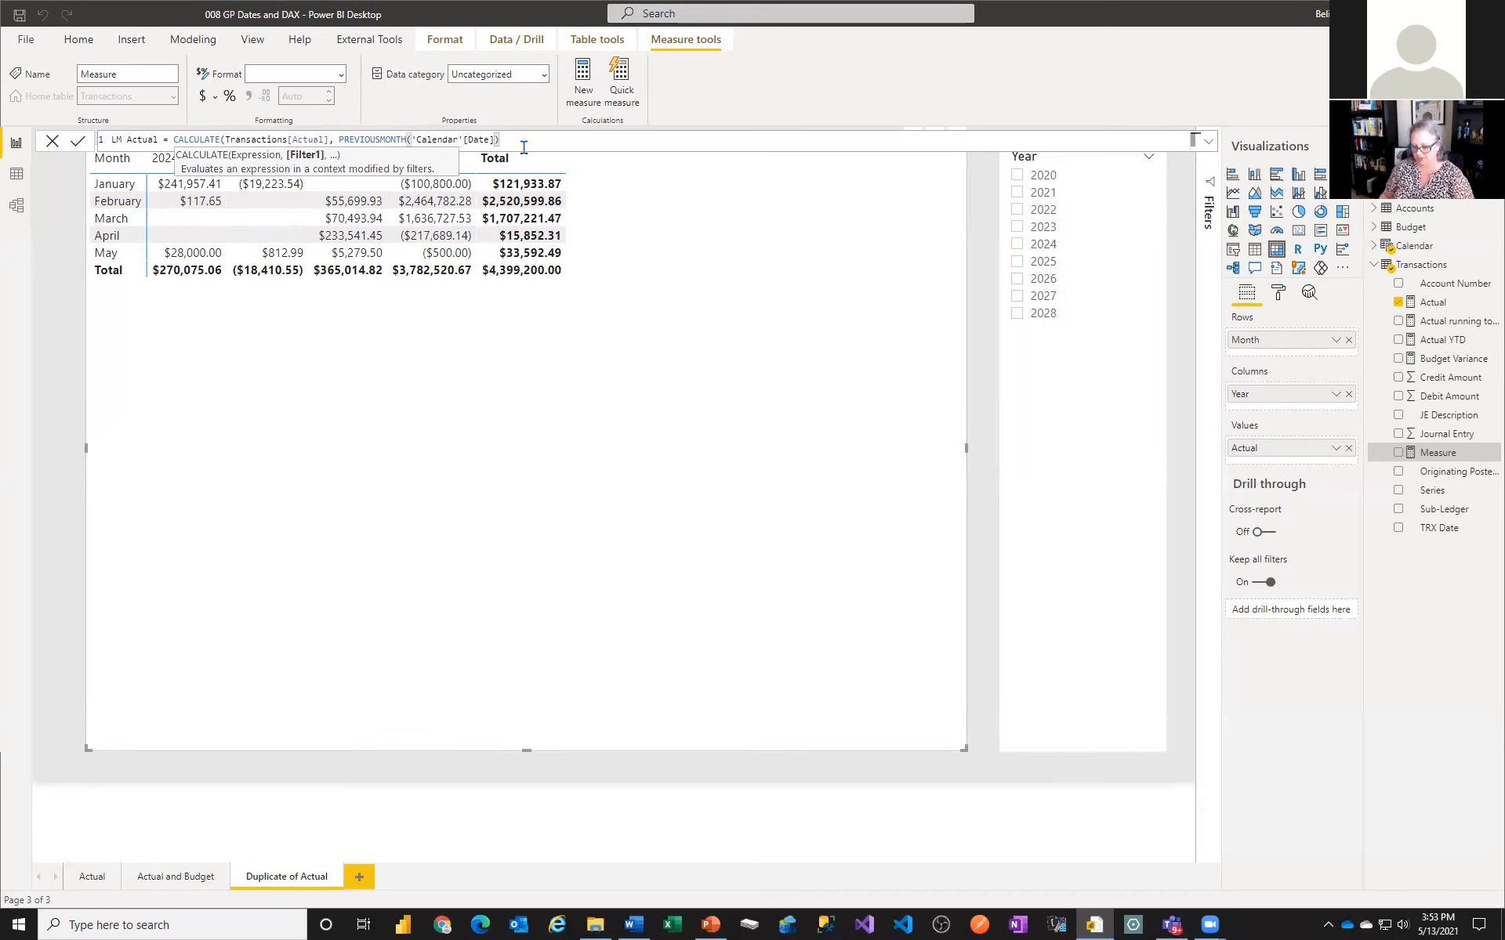
type(")")
left_click(79, 141)
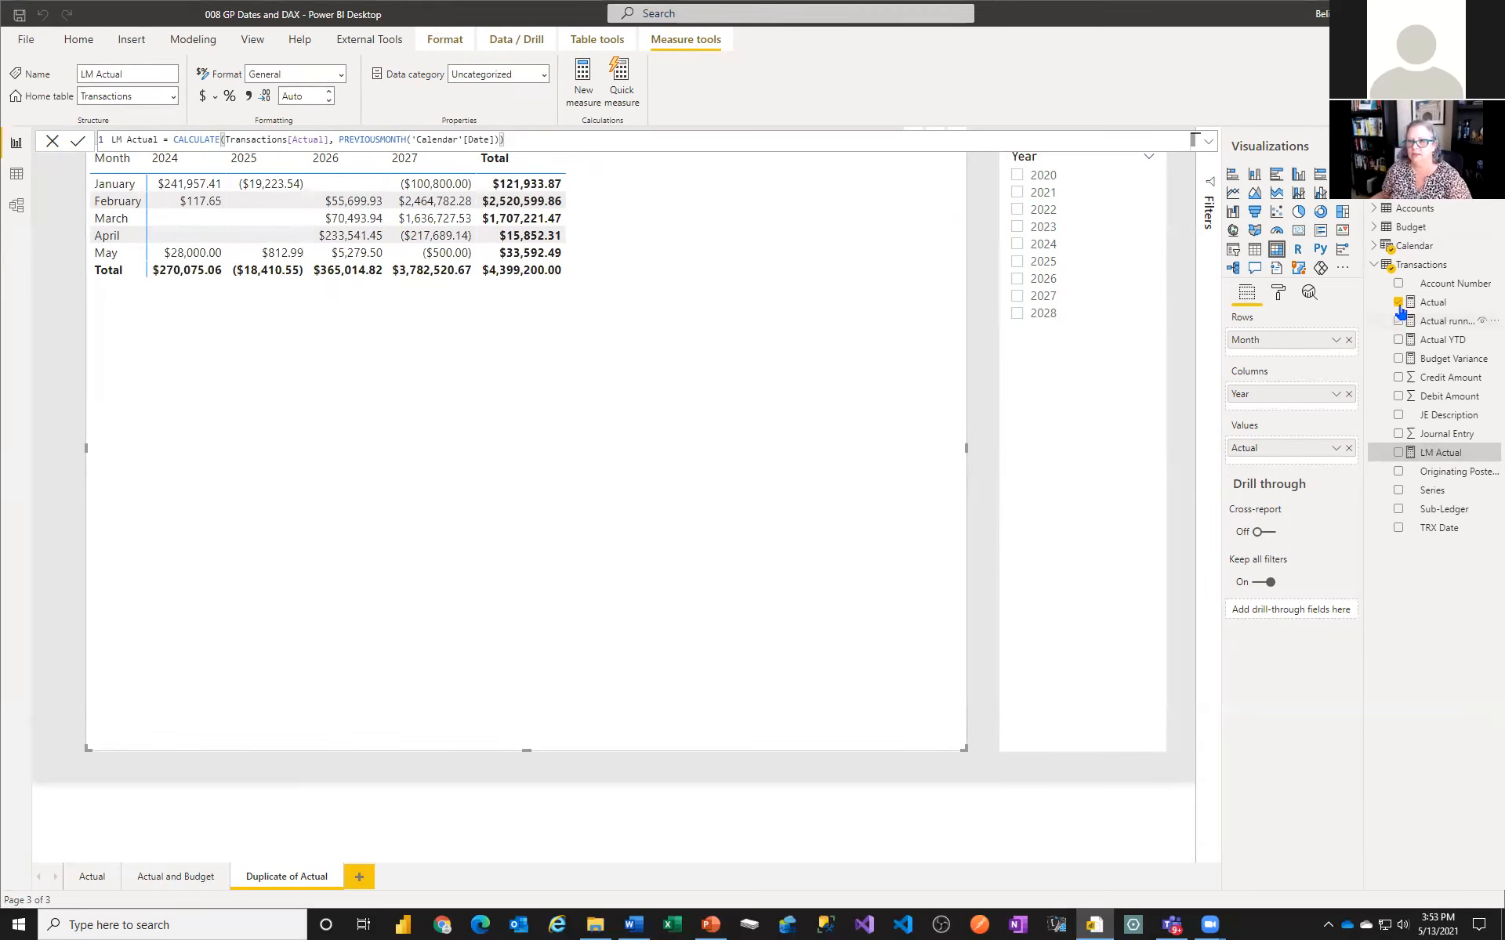
Remove Year from the matrix's columns and add the LM Actual measure to its values
left_click(1348, 395)
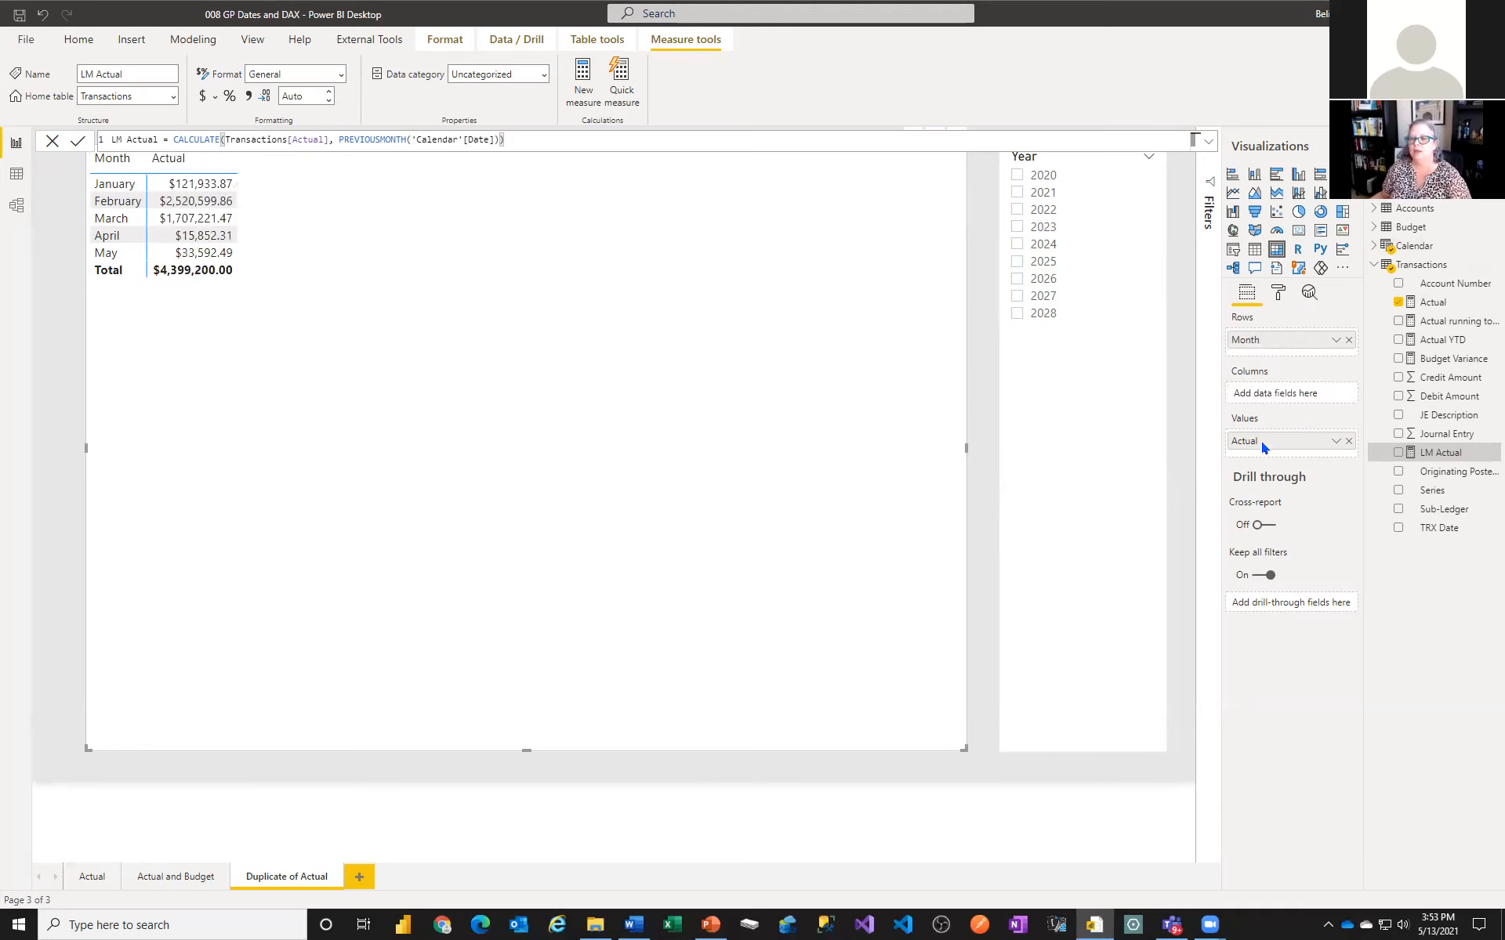
left_click_drag(1449, 459, 1295, 460)
Extend the Calendar table's ADDCOLUMNS formula with a new column named "Period" following the Quarter column
left_click(1414, 246)
left_click(323, 266)
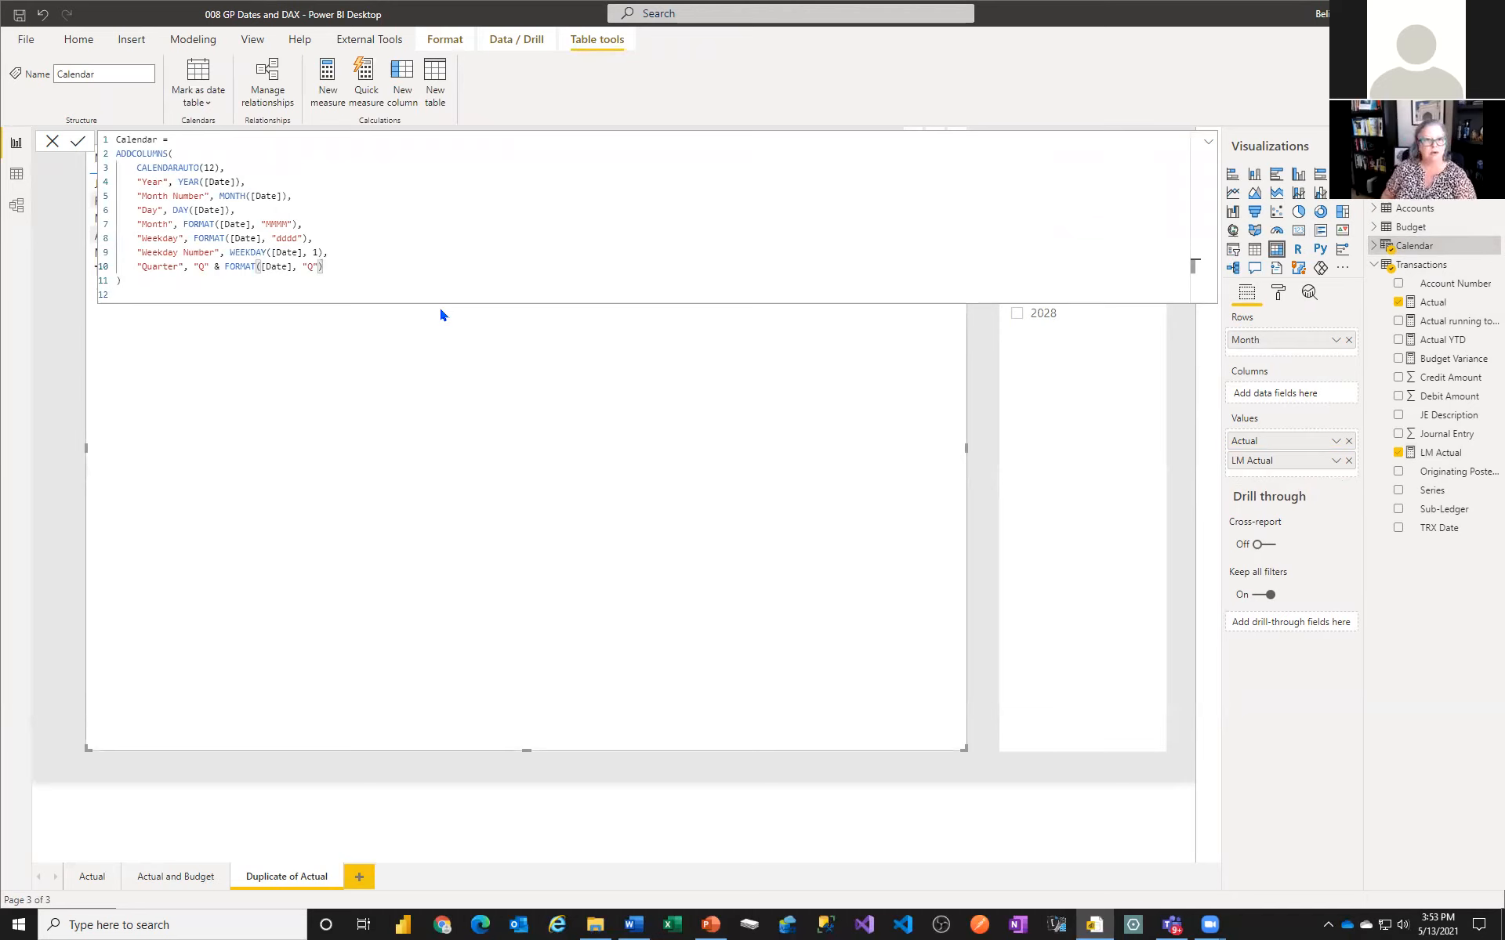
type(",")
key("Return")
type("\"Period")
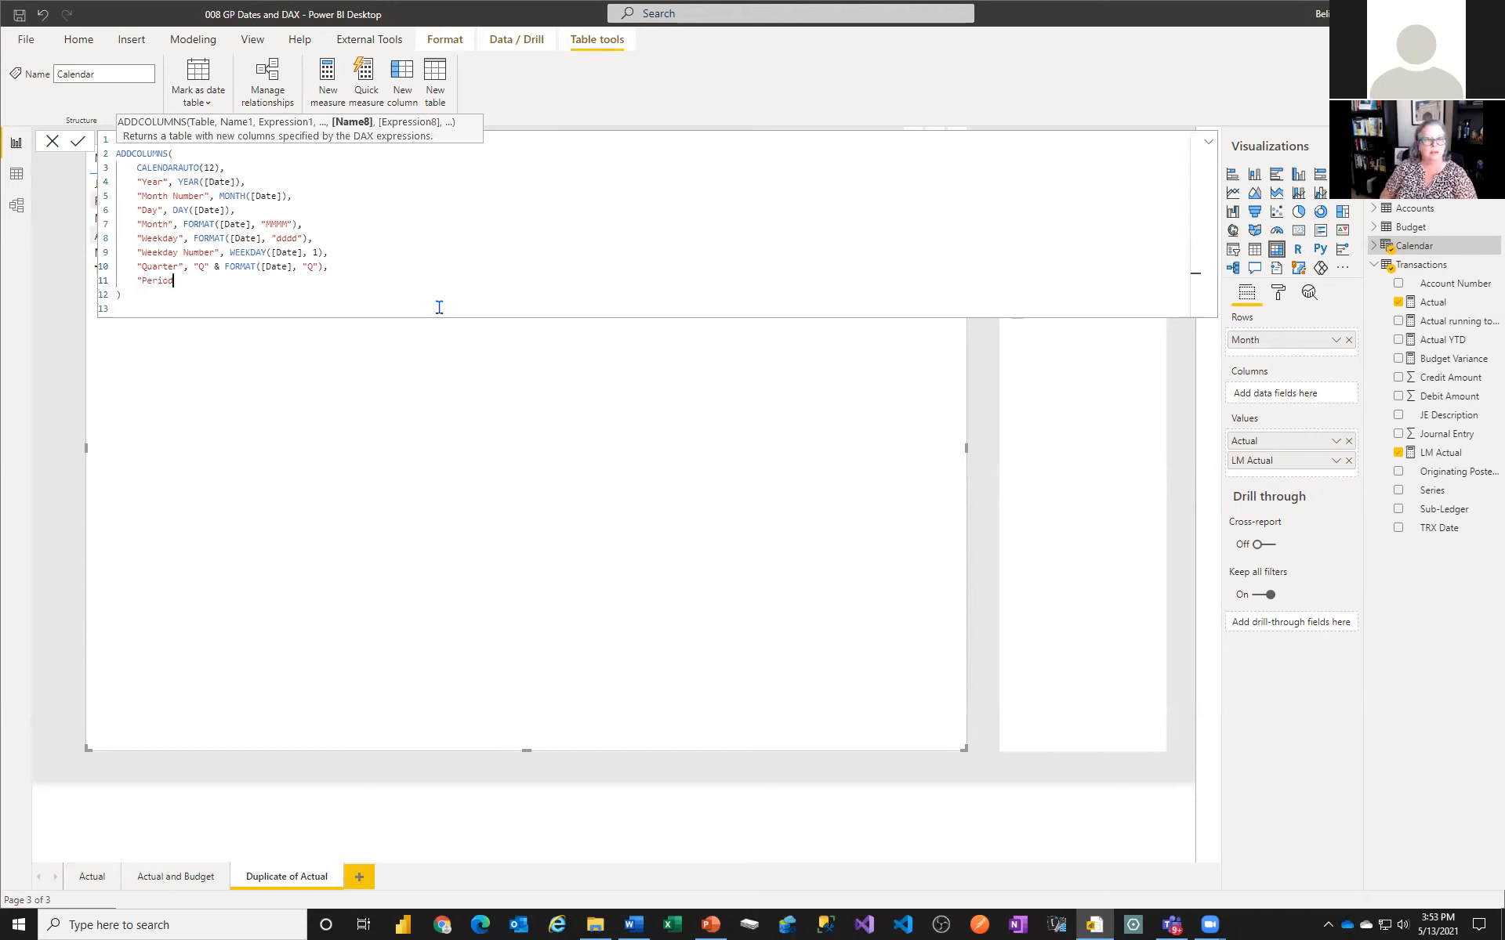
type("\", ")
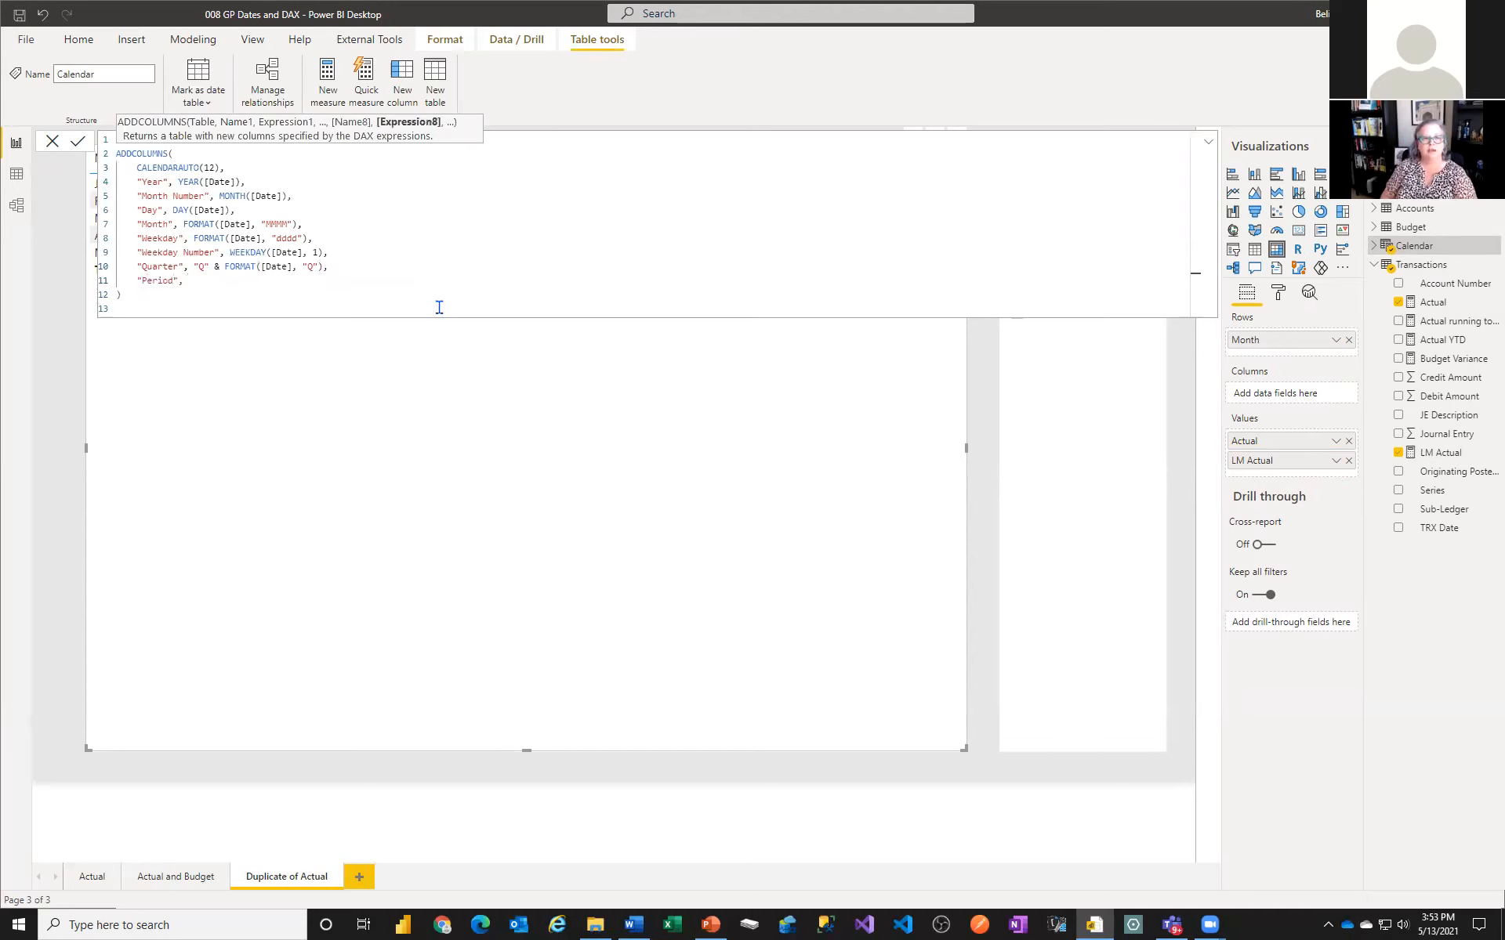
Define the Period column as FORMAT([Date], "YYYY-MM") and commit the Calendar table formula
type("FORMAT(")
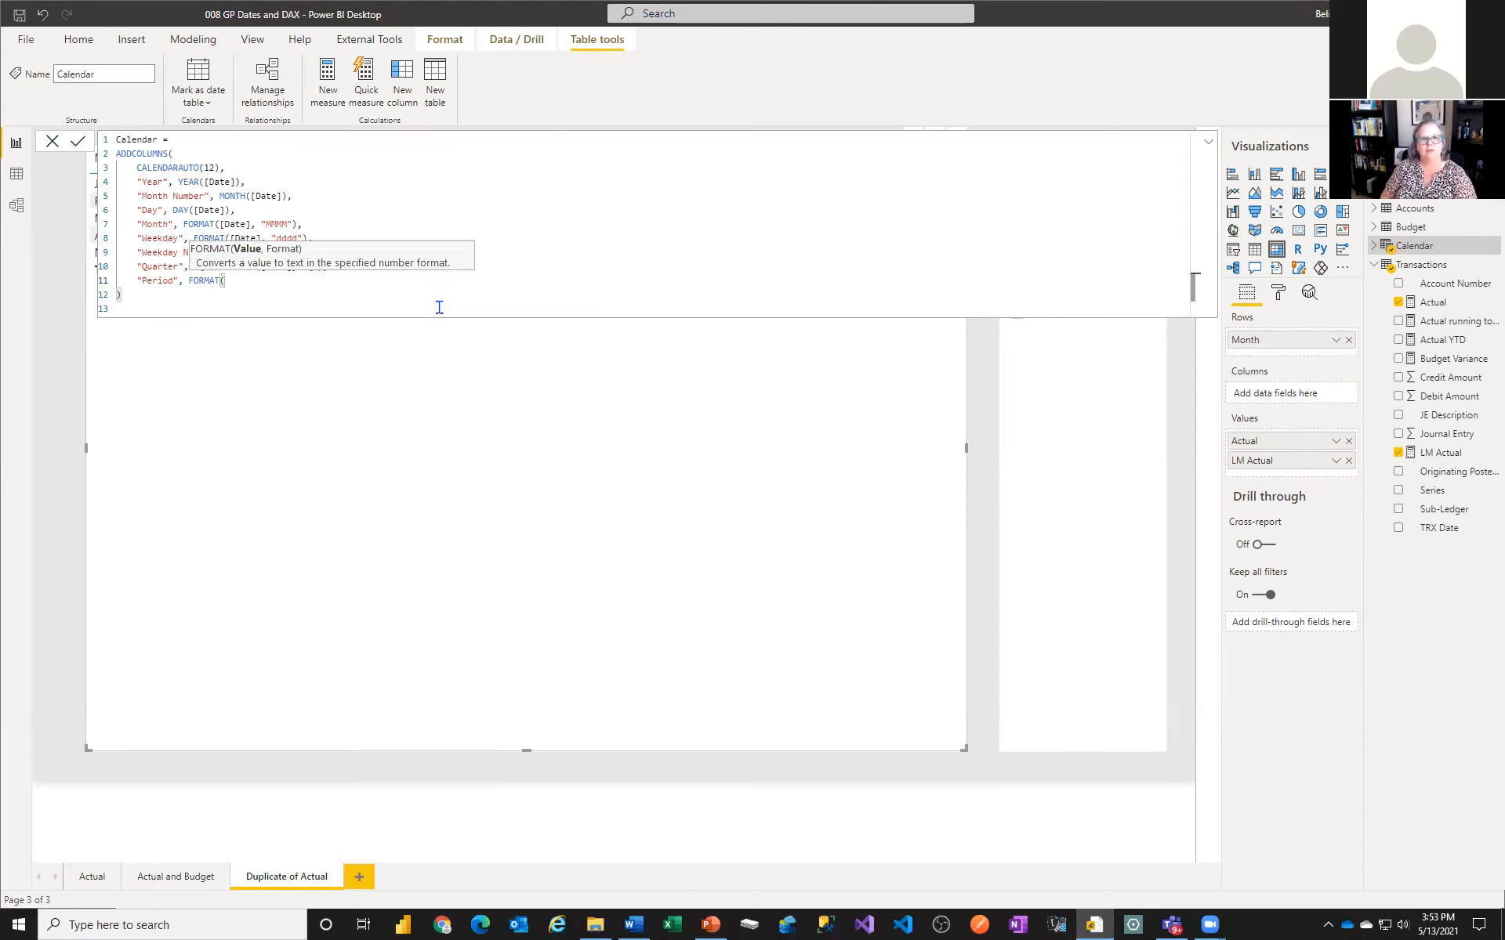
type("dat")
key("Up")
key("Up")
key("Up")
key("Tab")
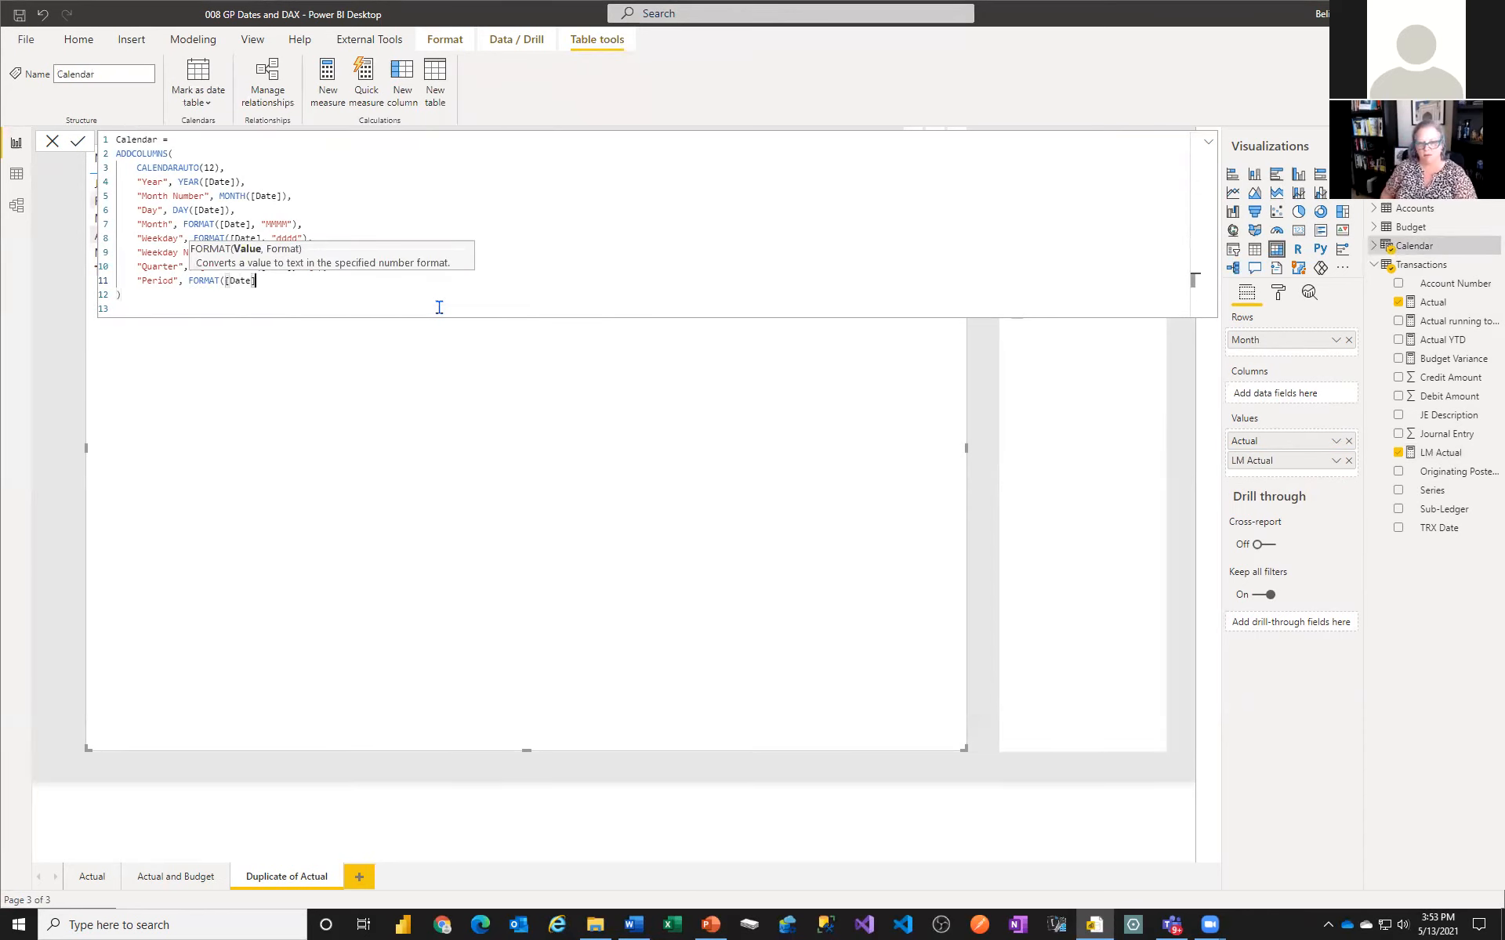
type(", \"YYYY")
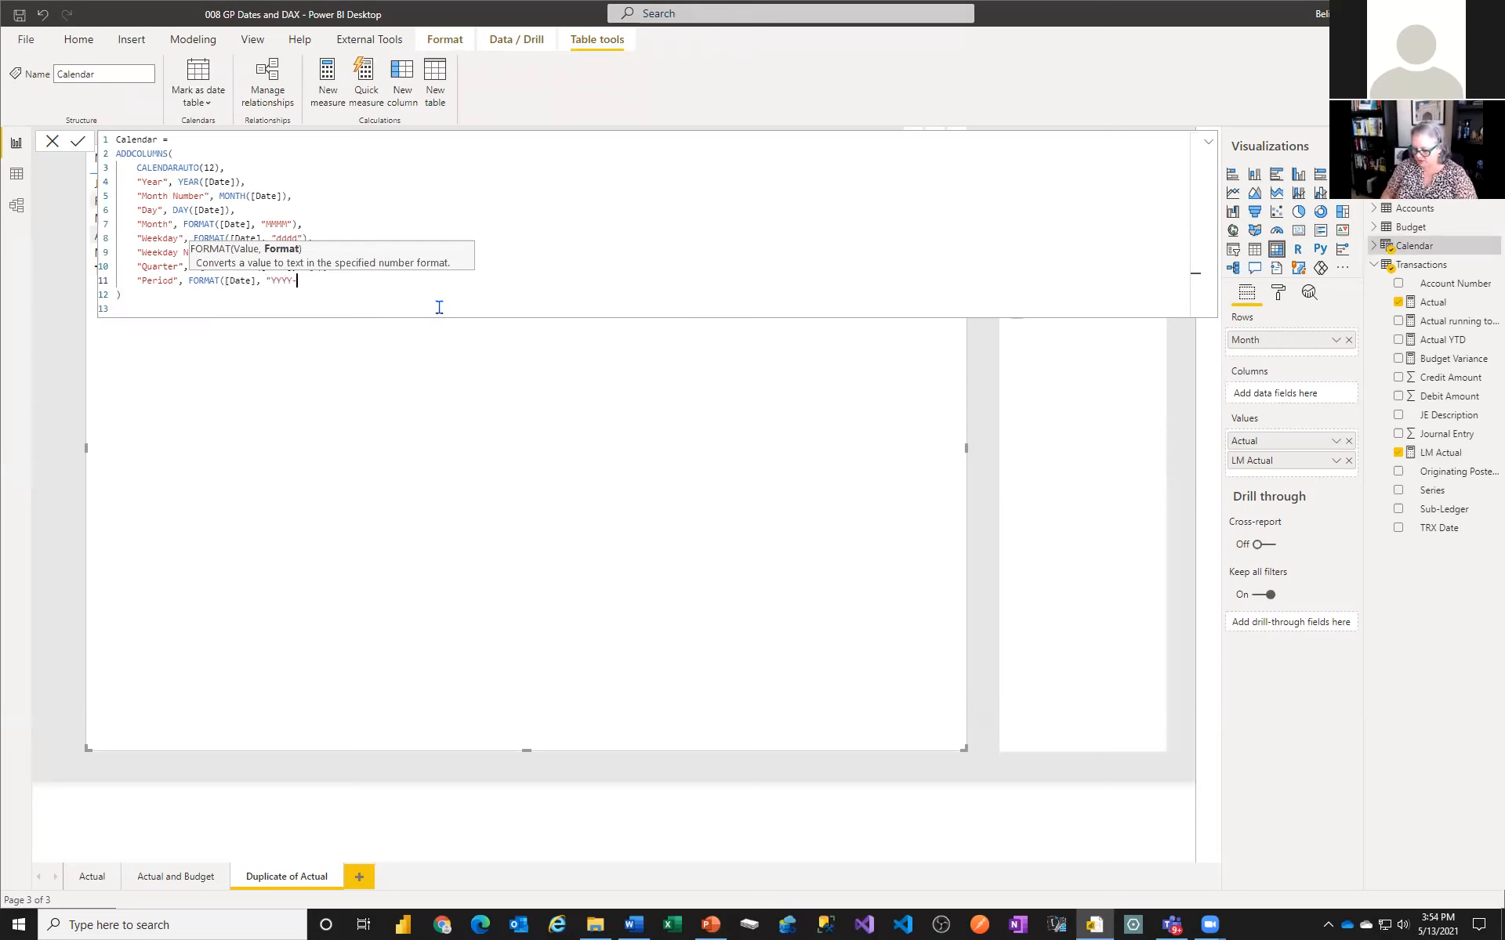
type("-MM\")")
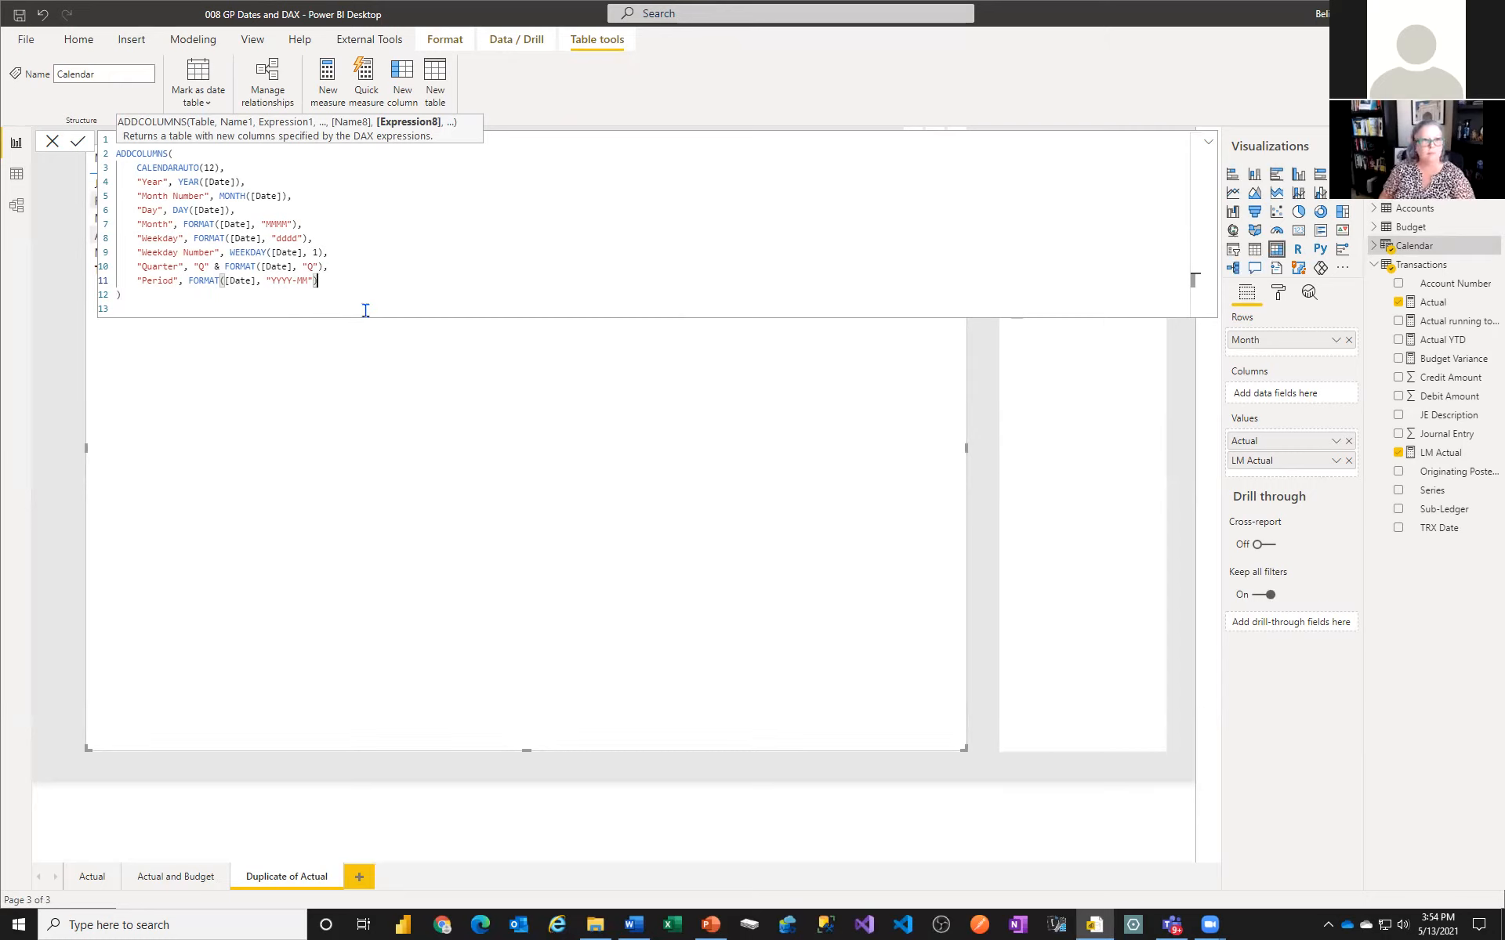
left_click(77, 142)
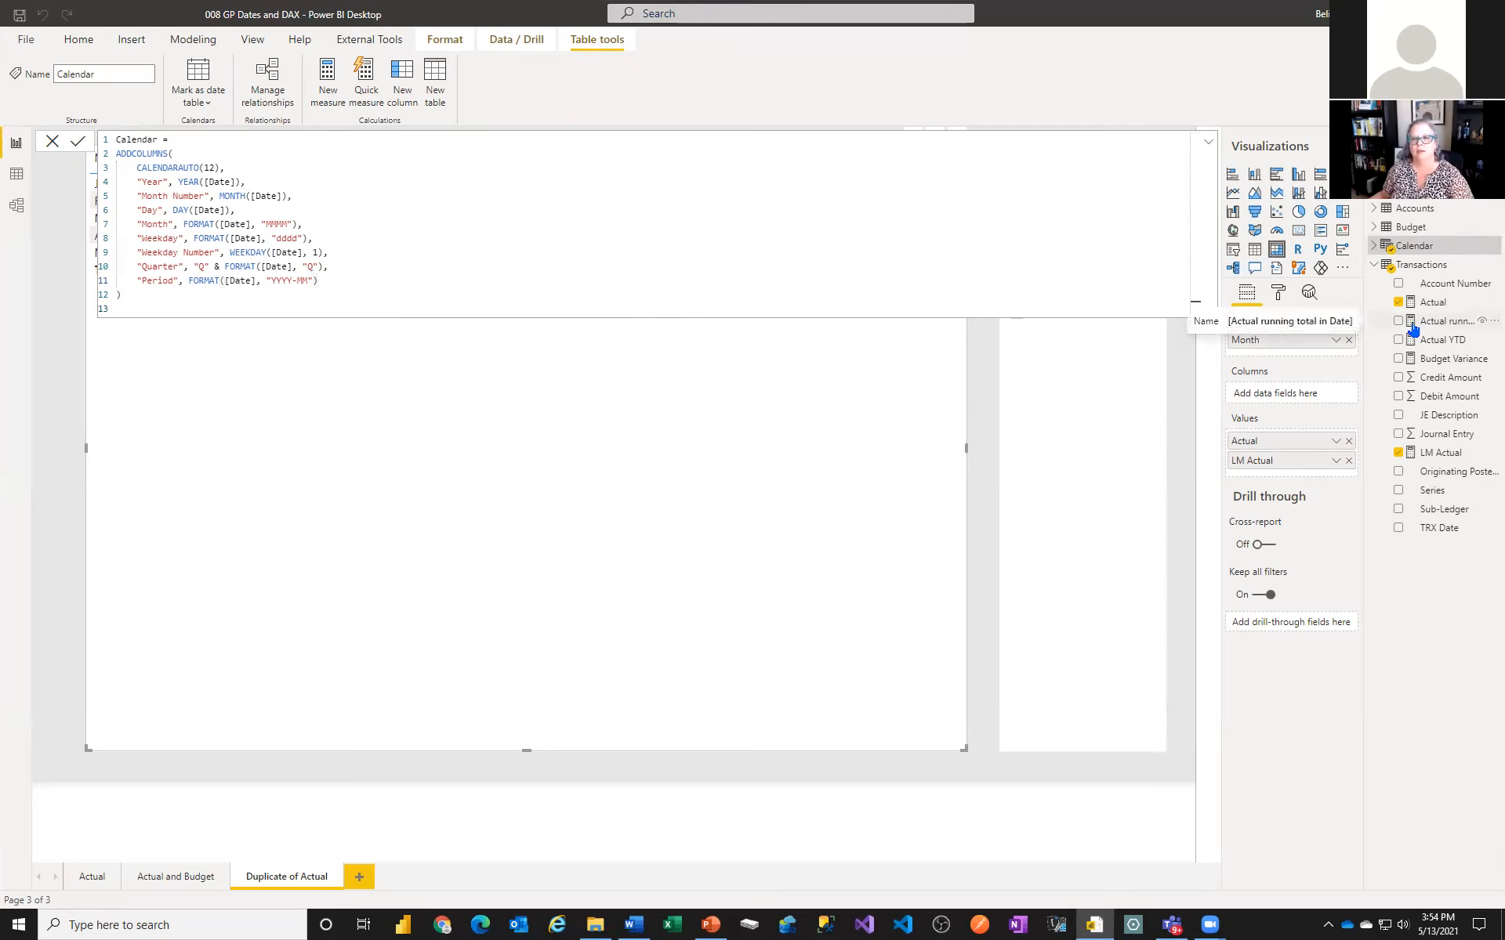
Replace Month with the Calendar table's Period field in the matrix's rows, and collapse the Calendar field list
left_click(1374, 245)
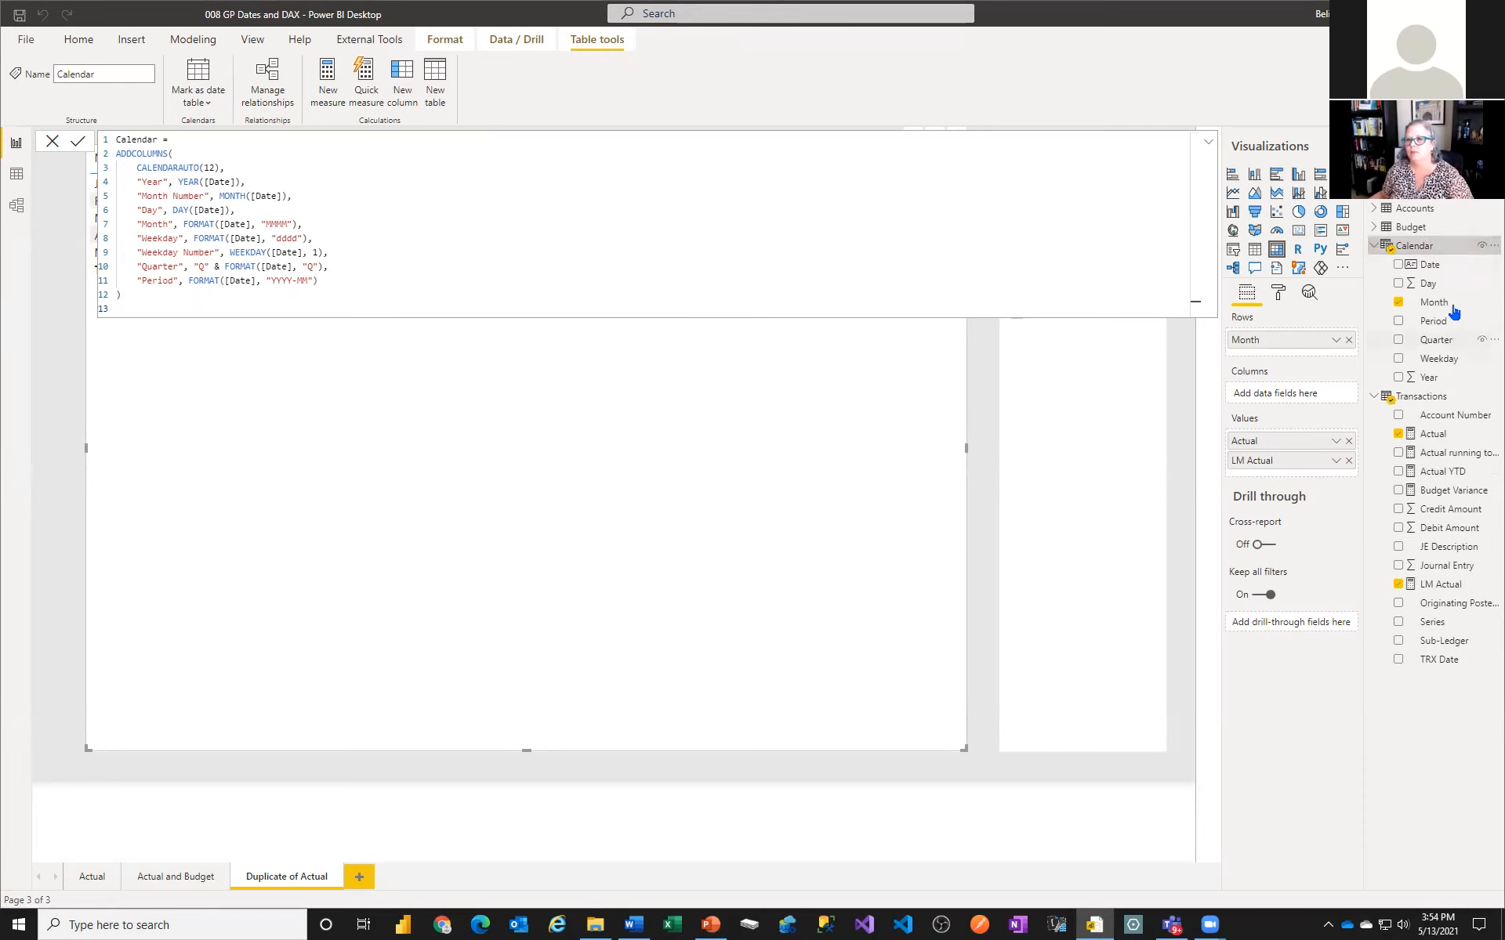
left_click_drag(1441, 321, 1323, 342)
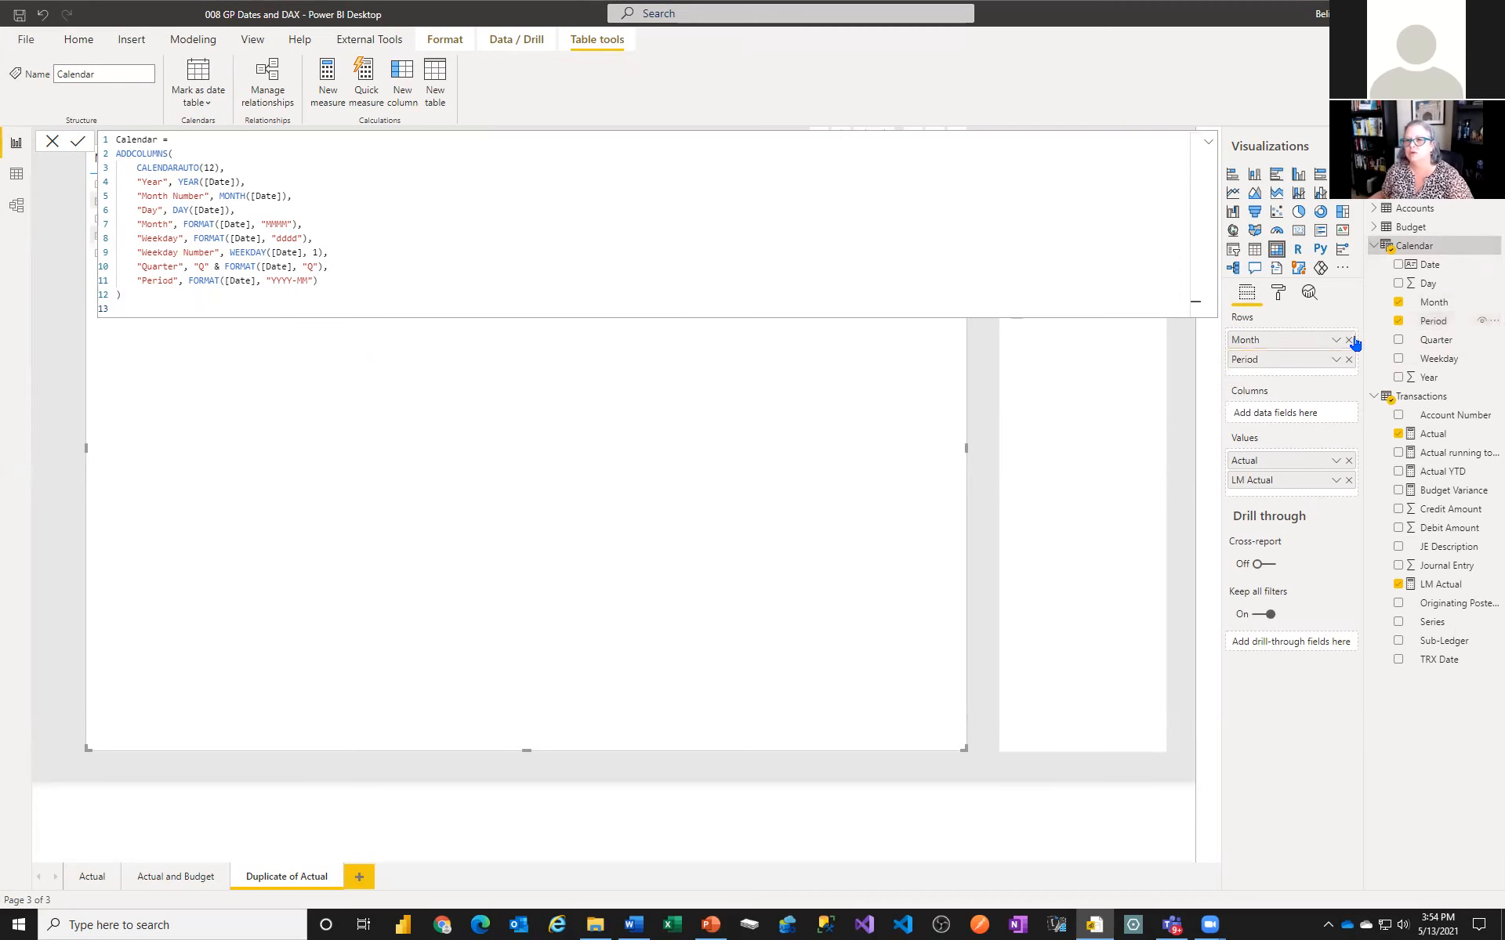
left_click(1371, 246)
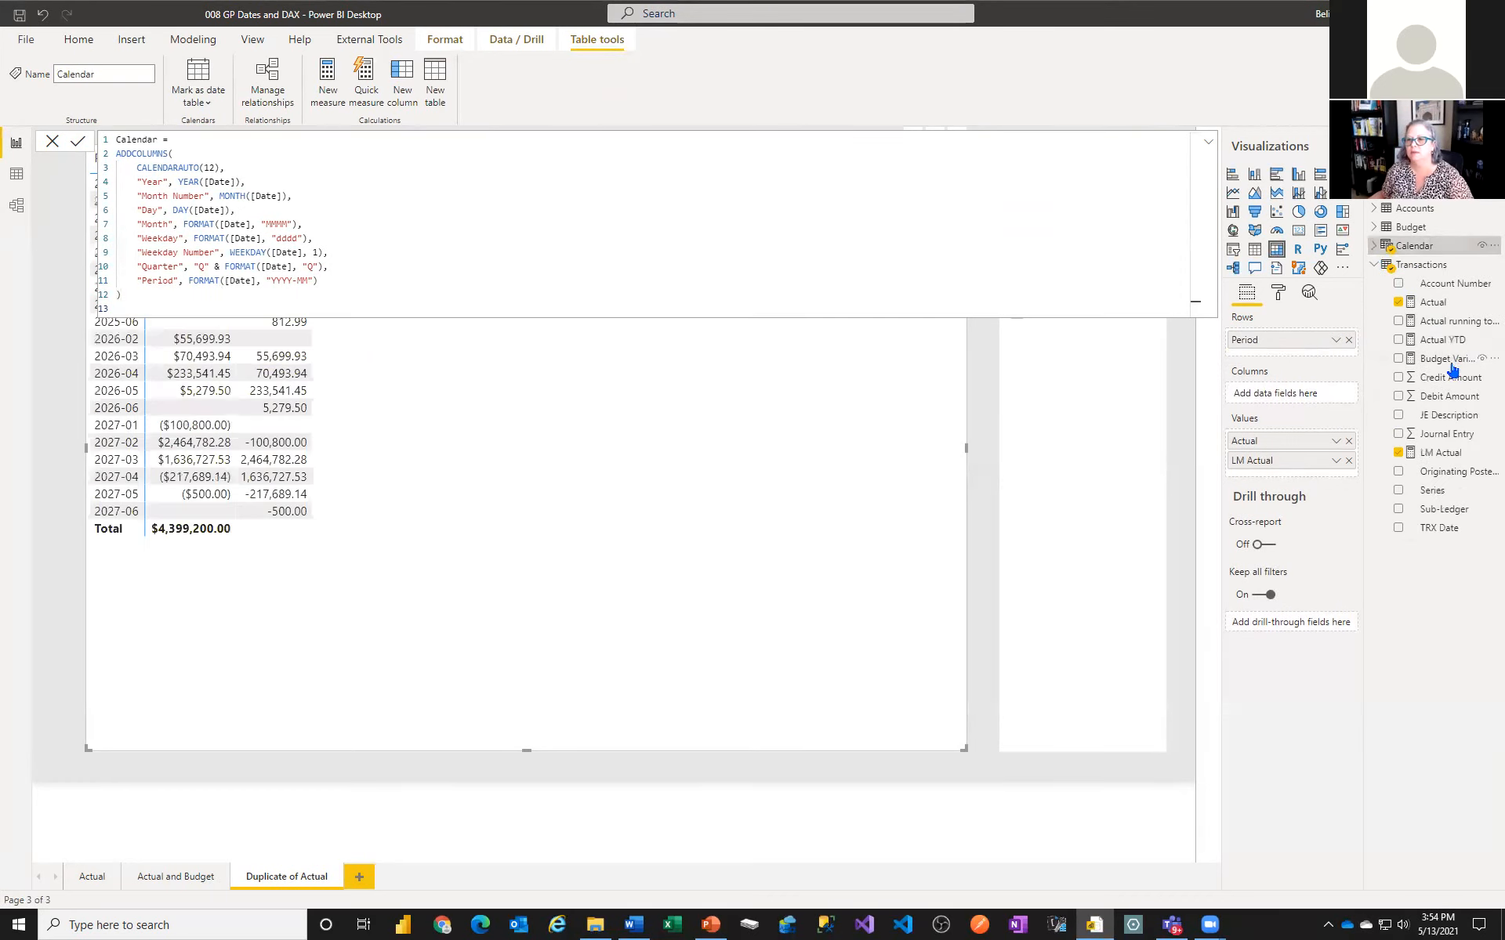
Add a new measure named LY Actual to the Transactions table and begin its formula with CALCULATE
left_click(1423, 265)
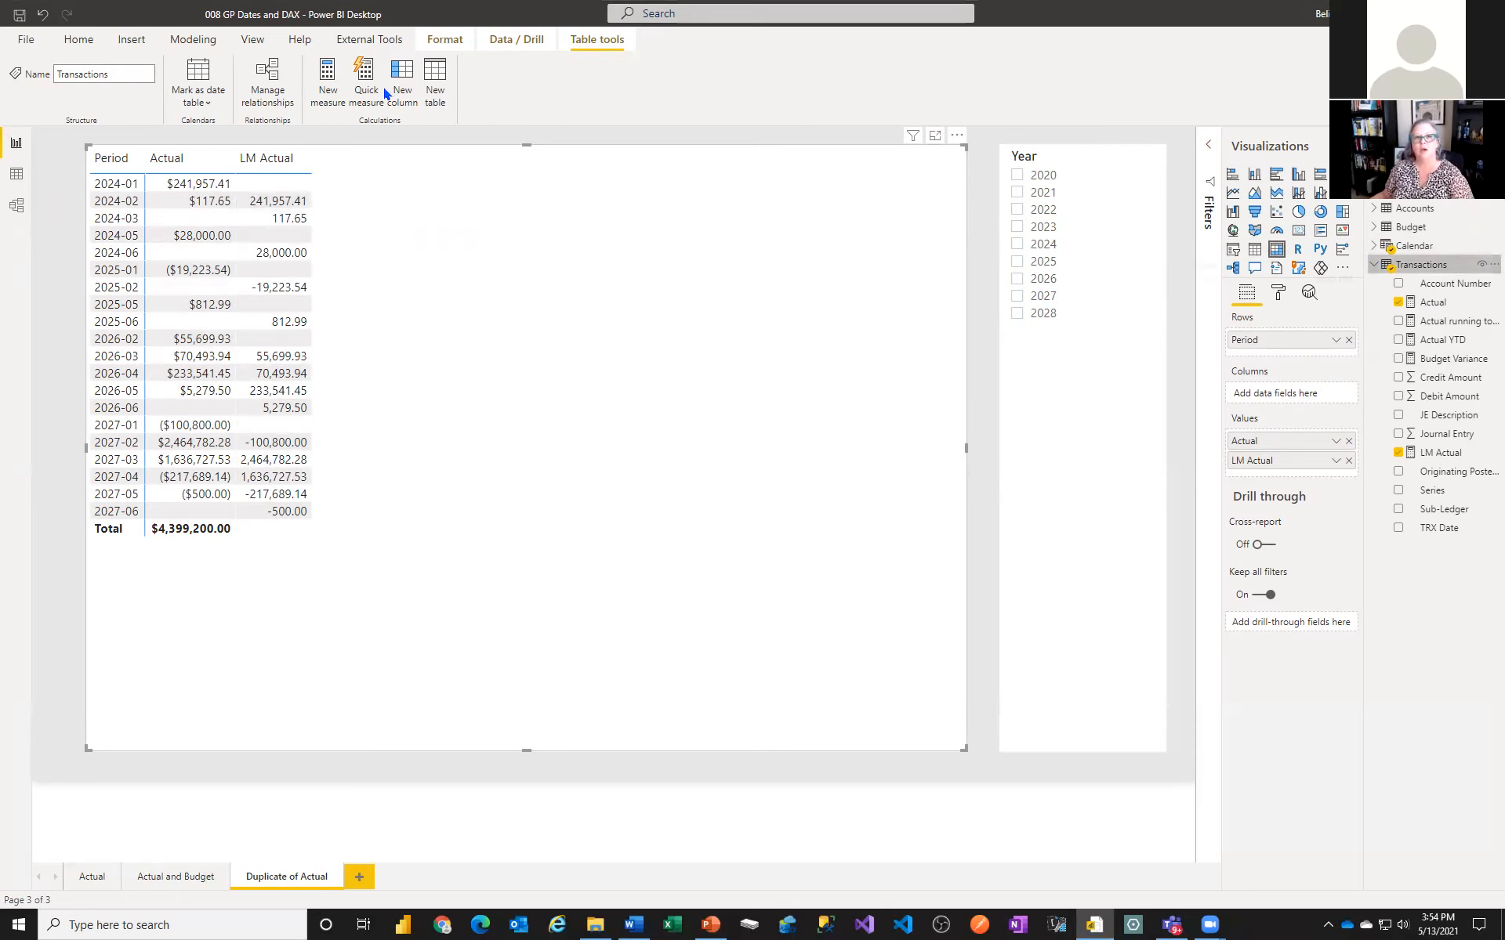
left_click(327, 74)
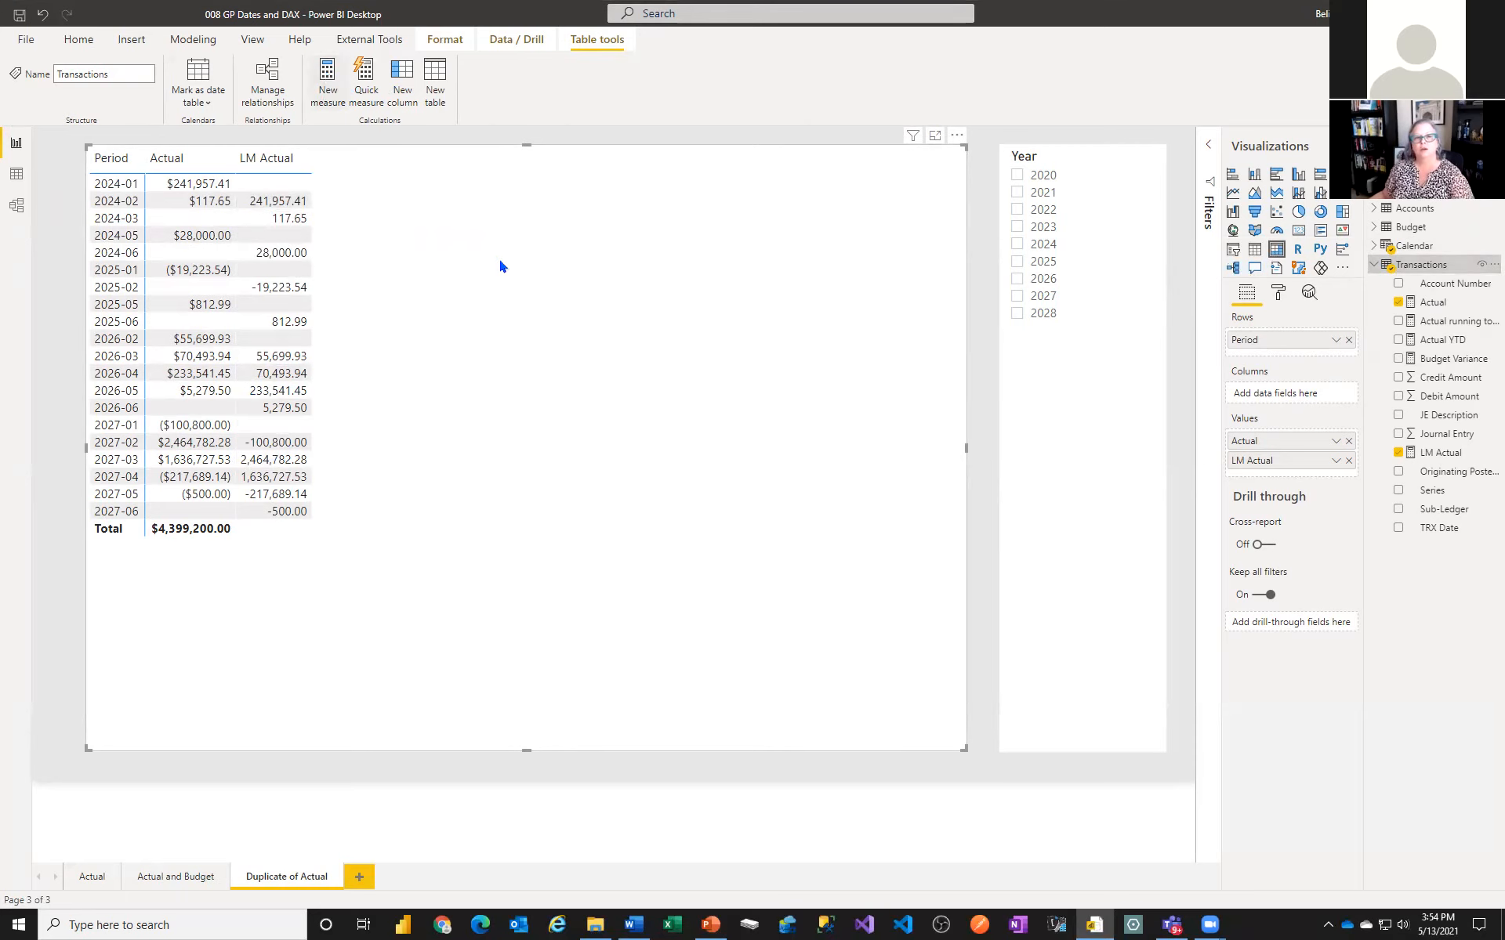
double_click(128, 141)
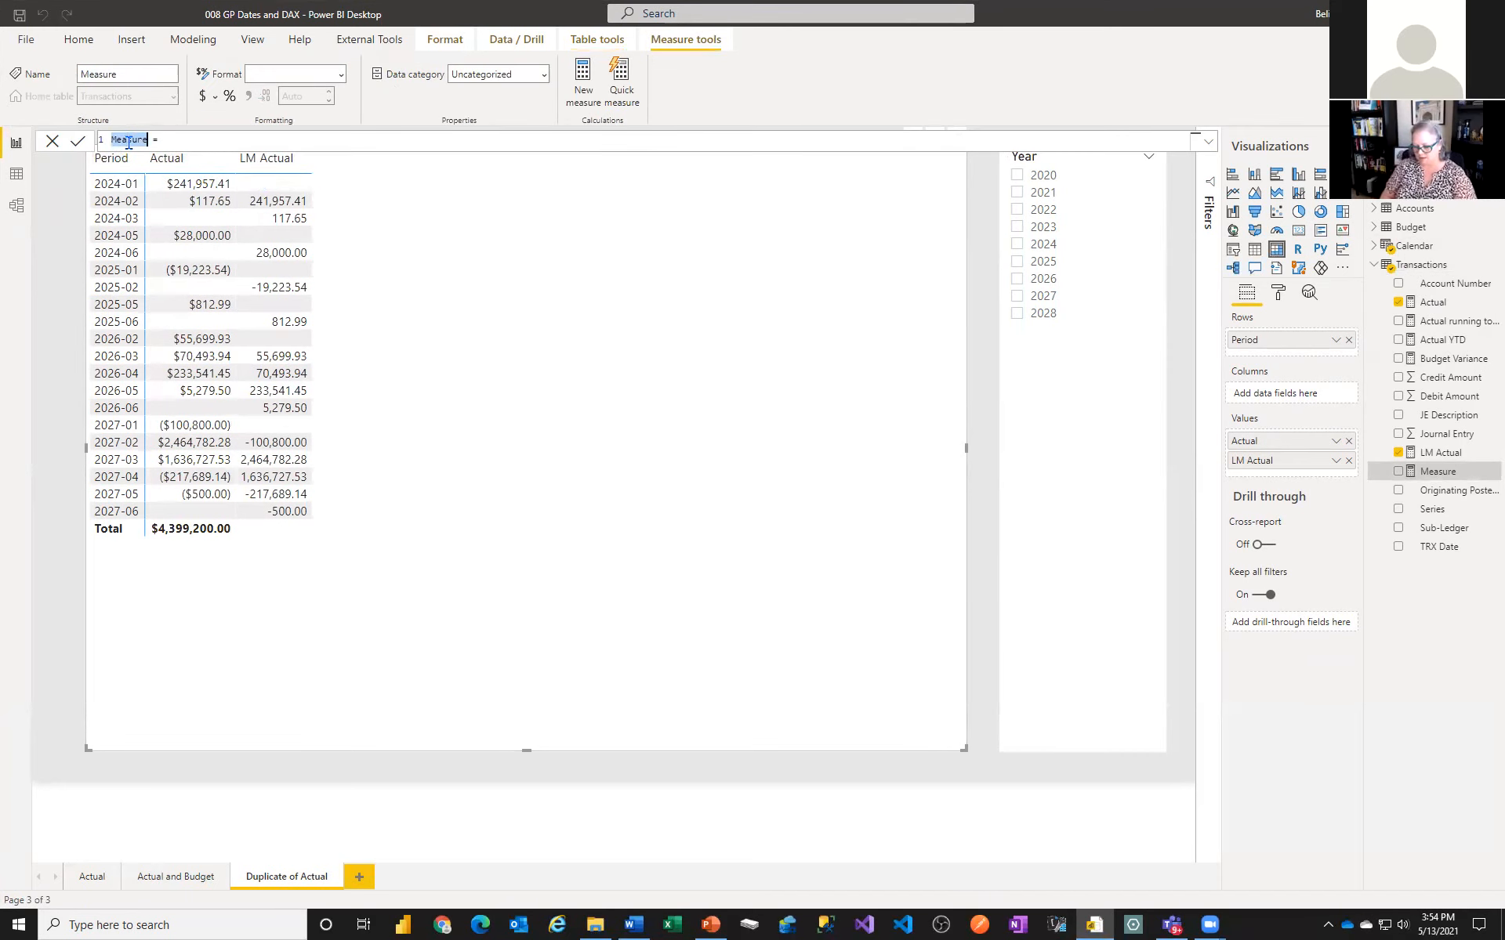
type("LY Actual1 = ")
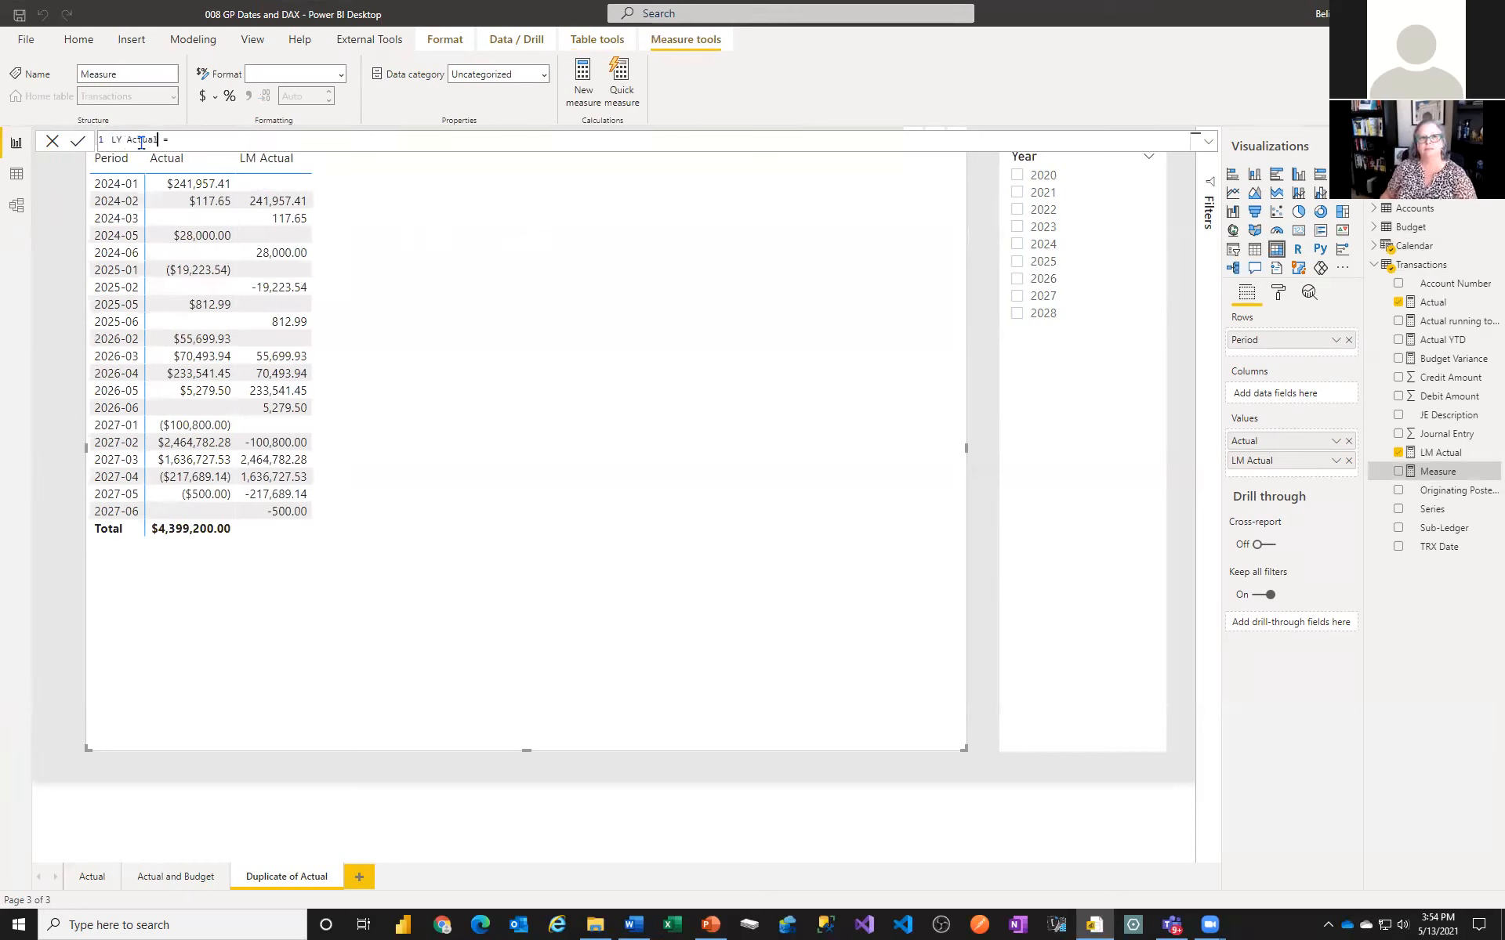
type("CALCULATE(")
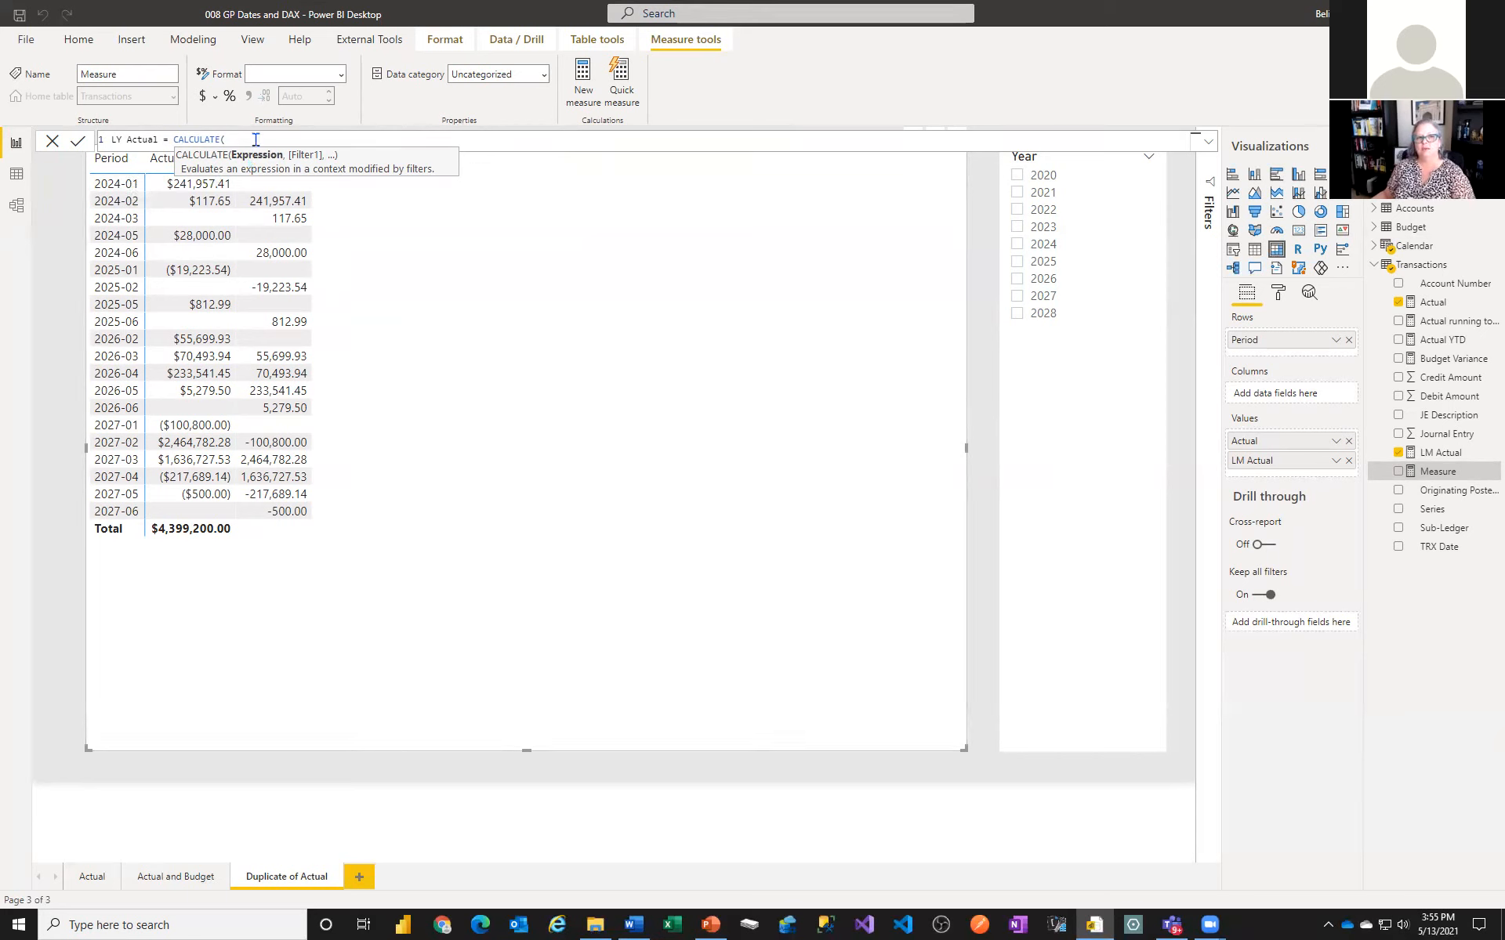
Complete the LY Actual formula with [Actual] and SAMEPERIODLASTYEAR('Calendar'[Date]), commit it, and add the measure to the matrix's values
type("actu")
key("Tab")
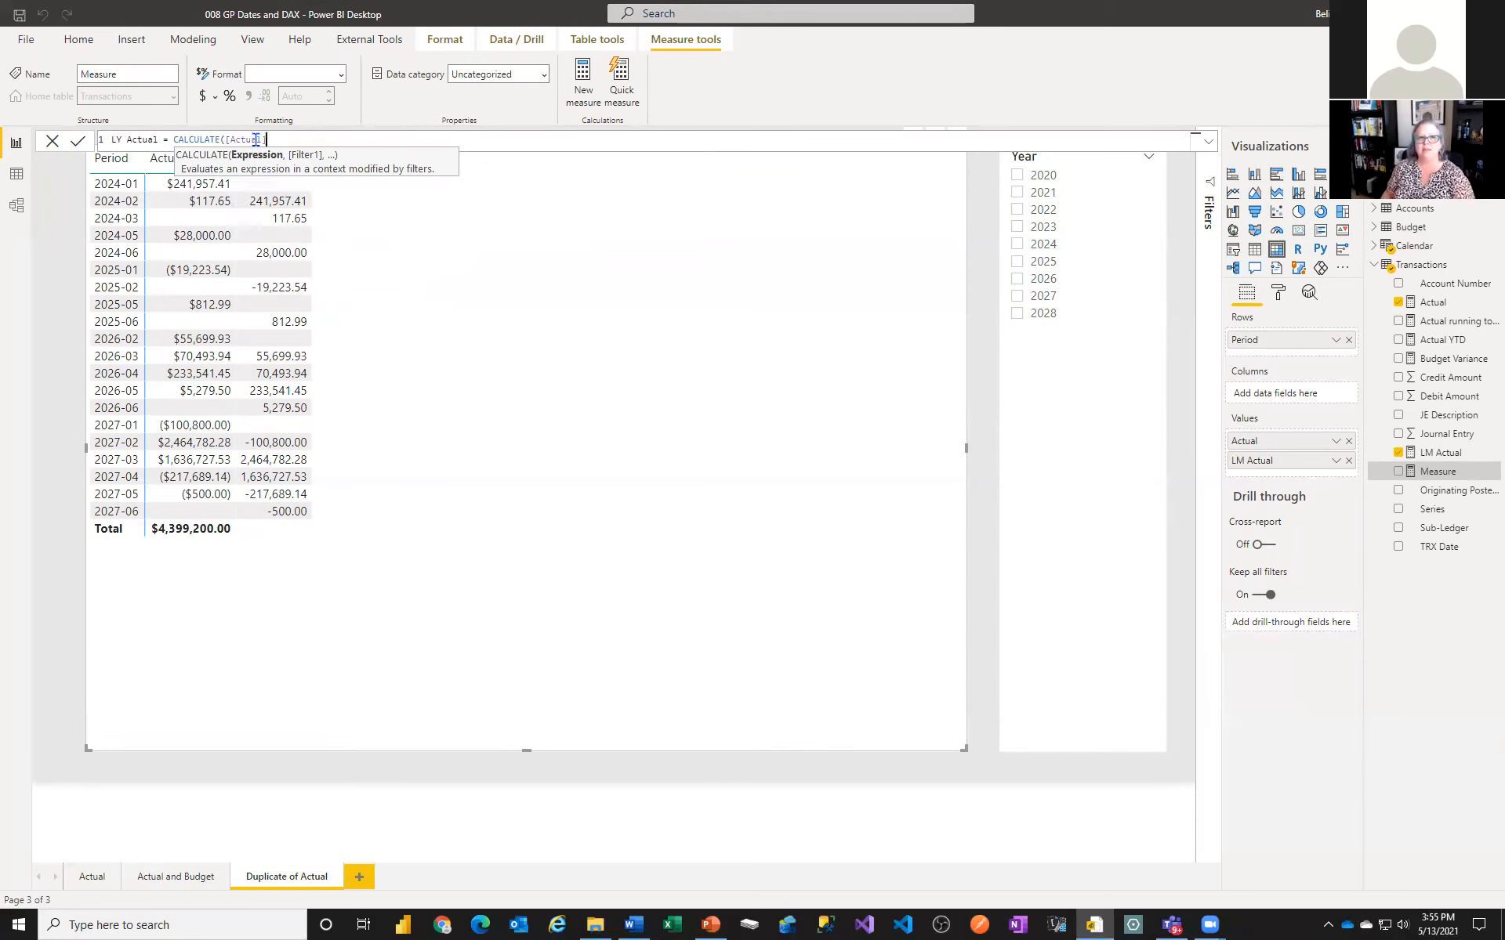
type(", same")
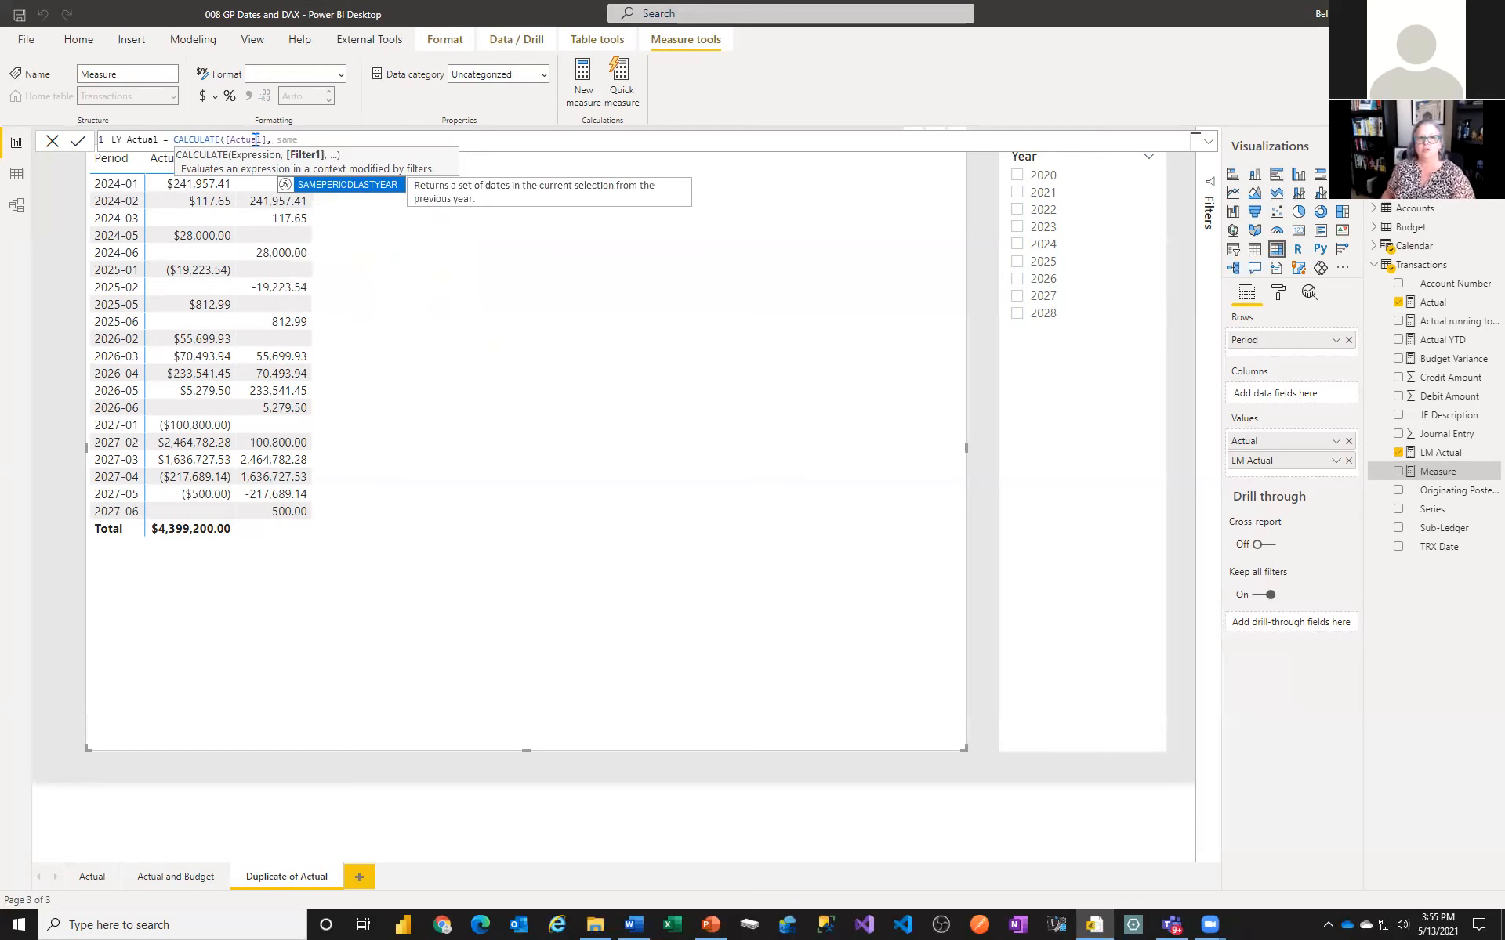
key("Tab")
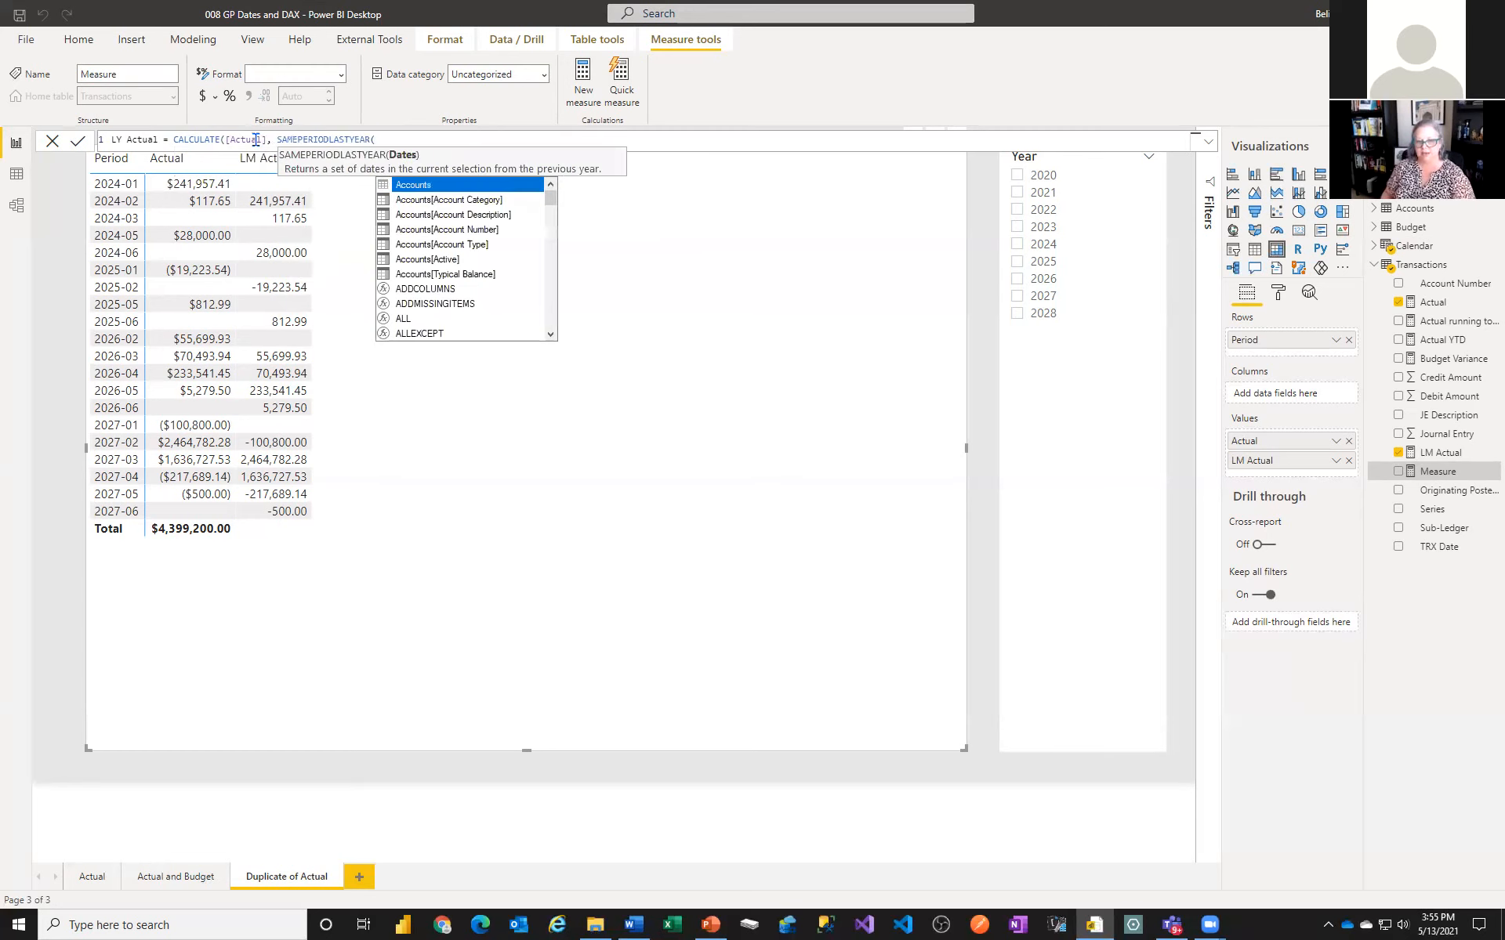
type("date")
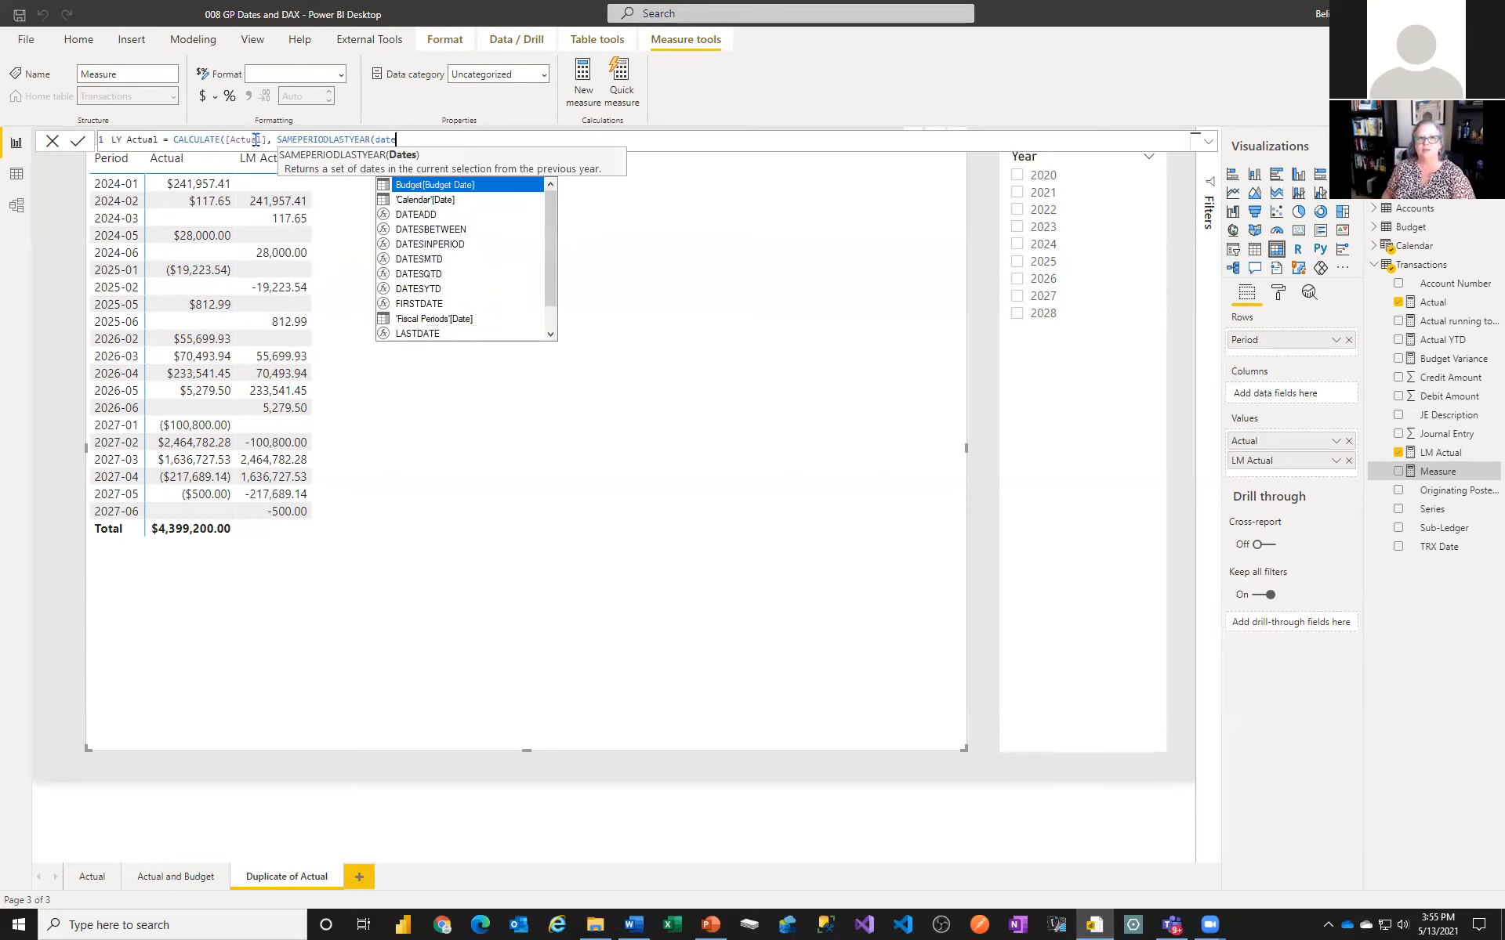
key("Down")
key("Tab")
type(")")
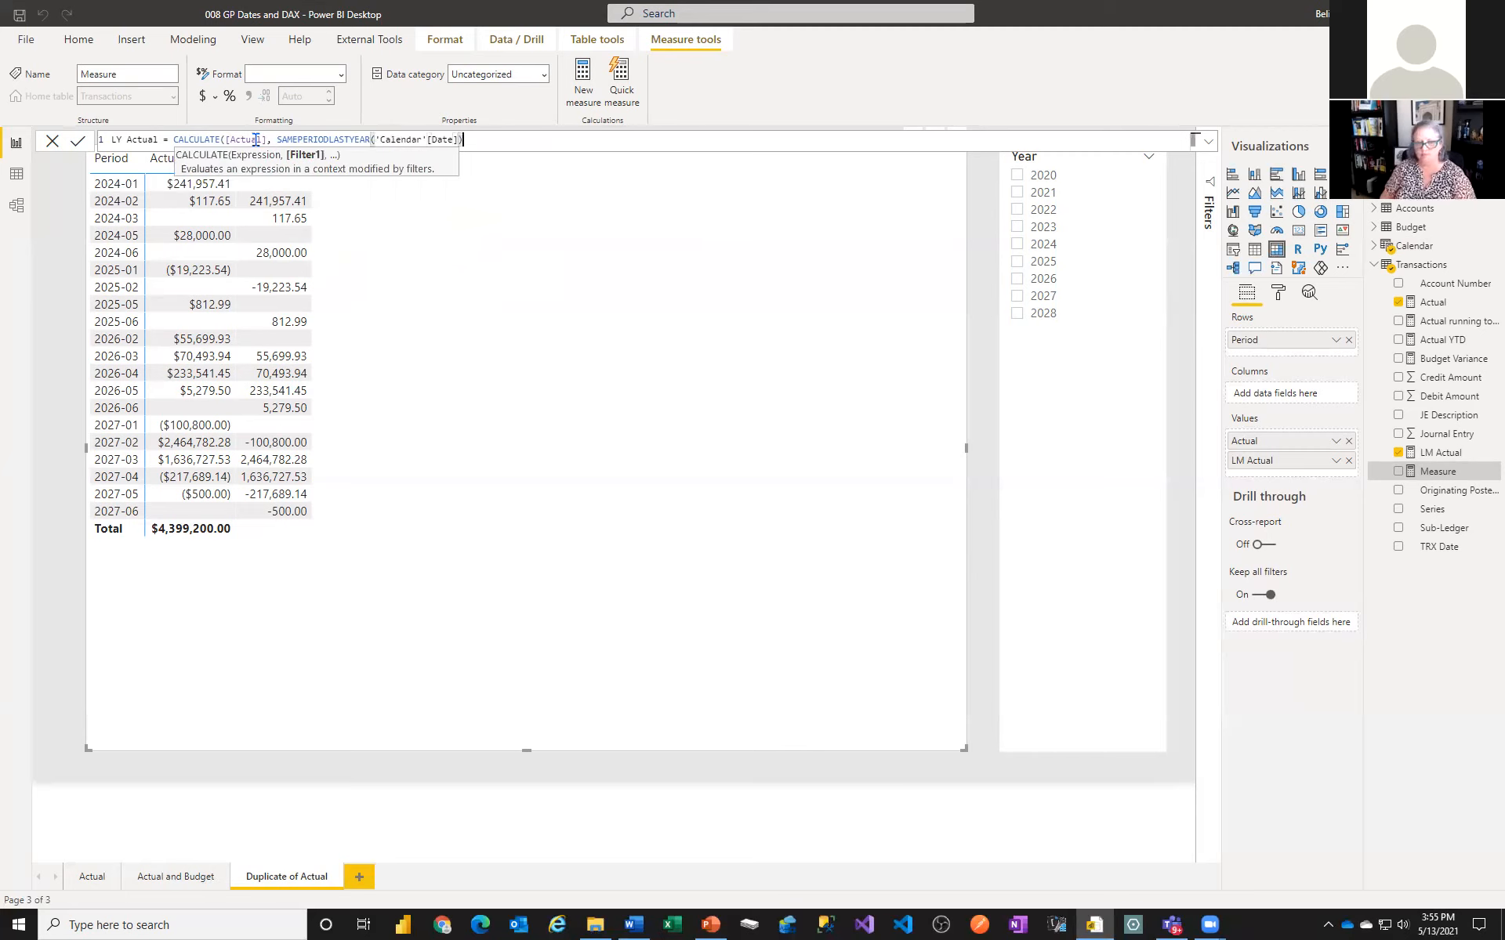
type(")")
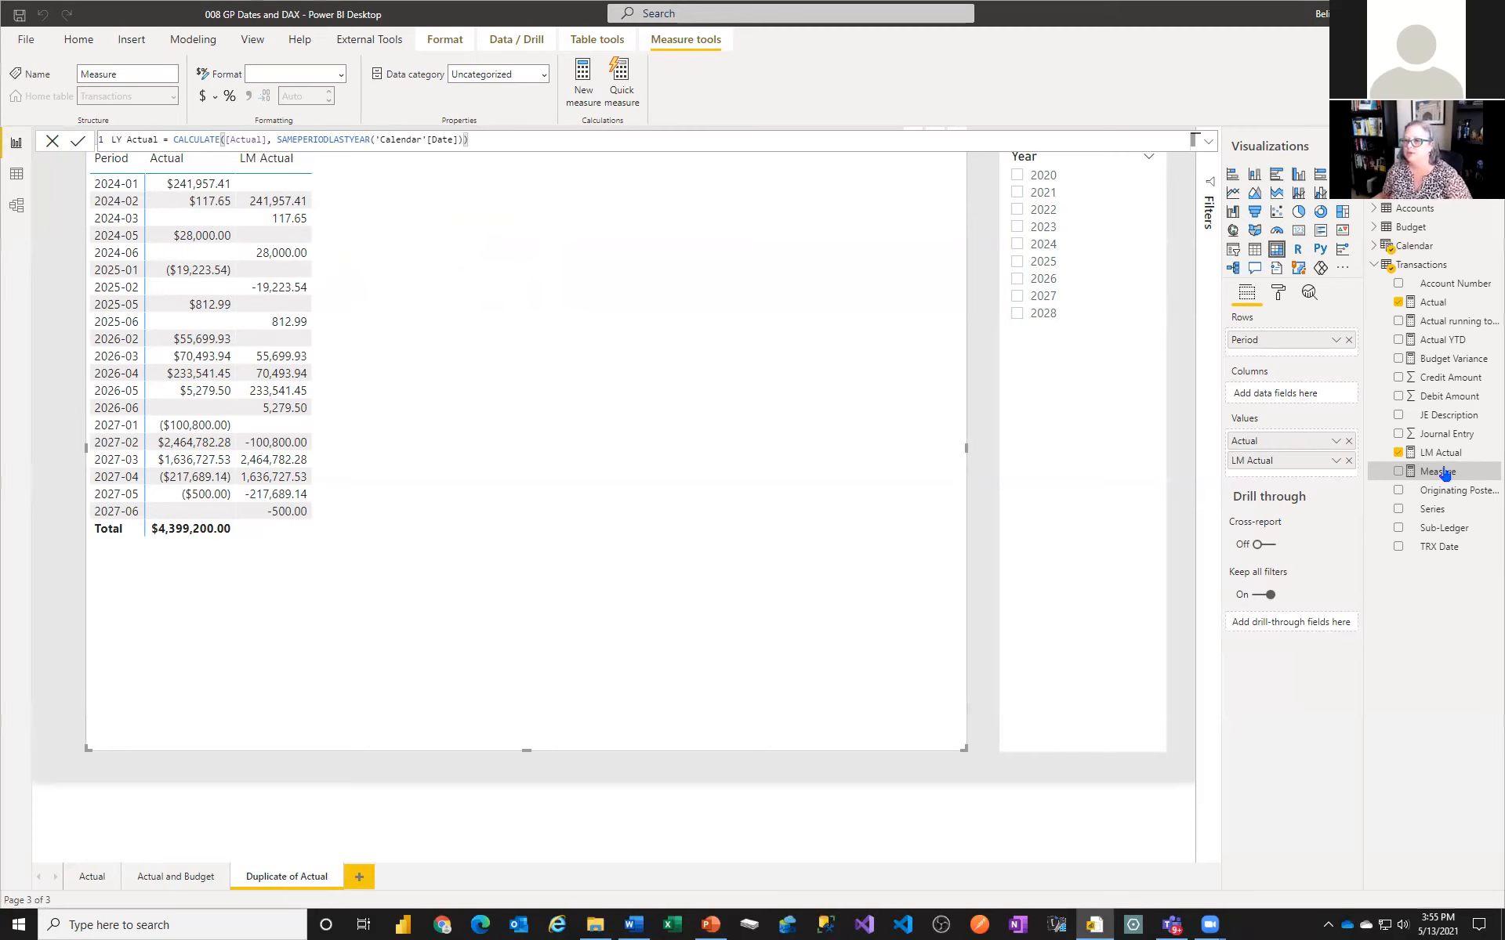
key("Return")
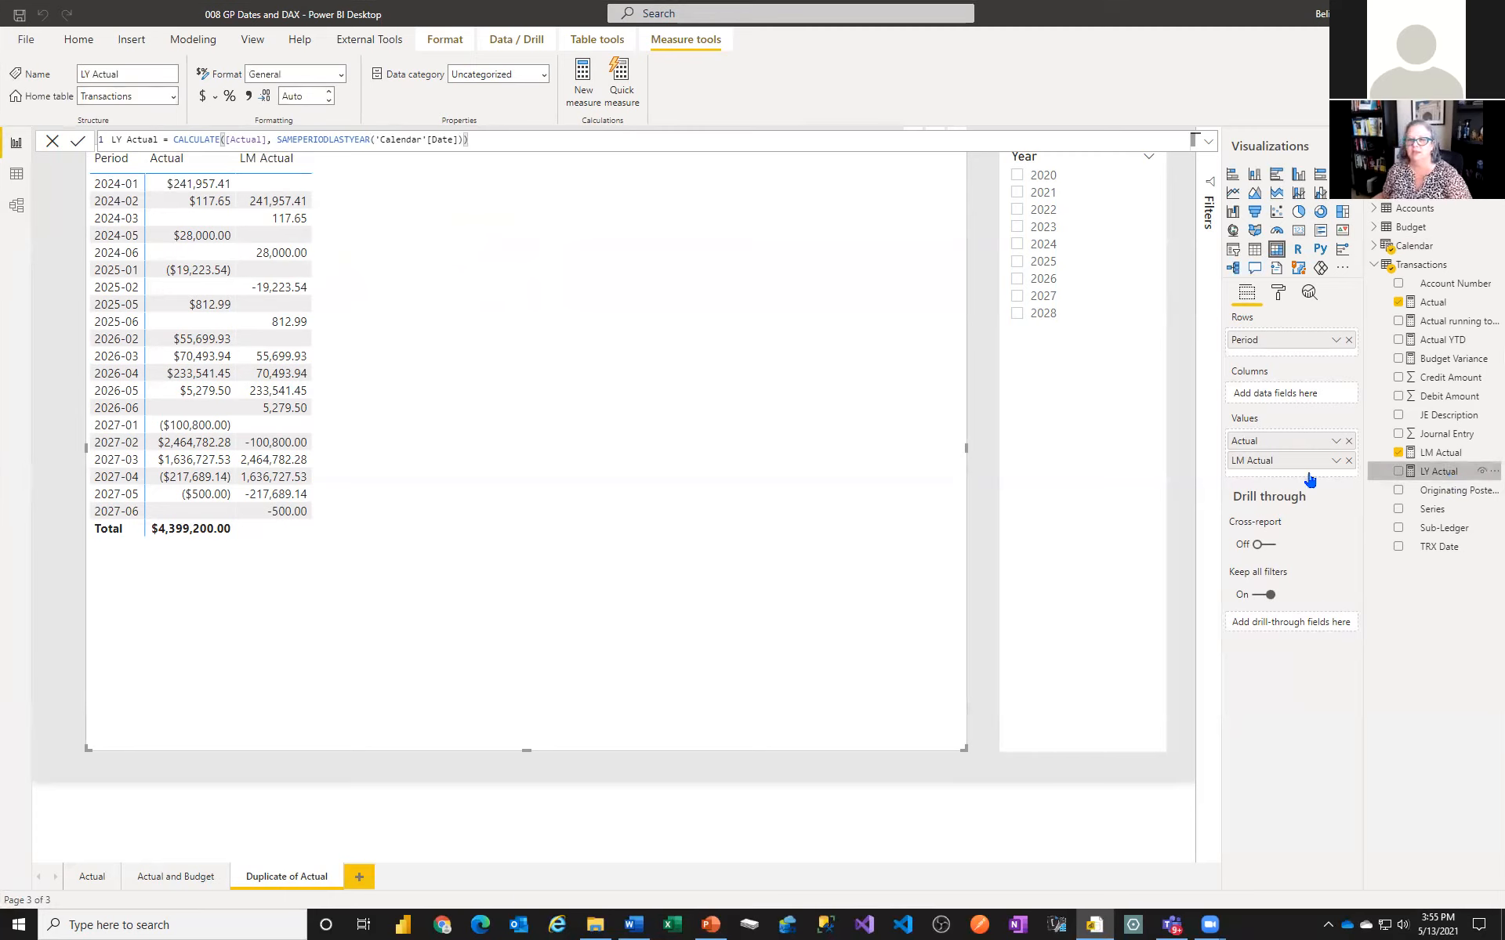
left_click_drag(1308, 480, 1300, 480)
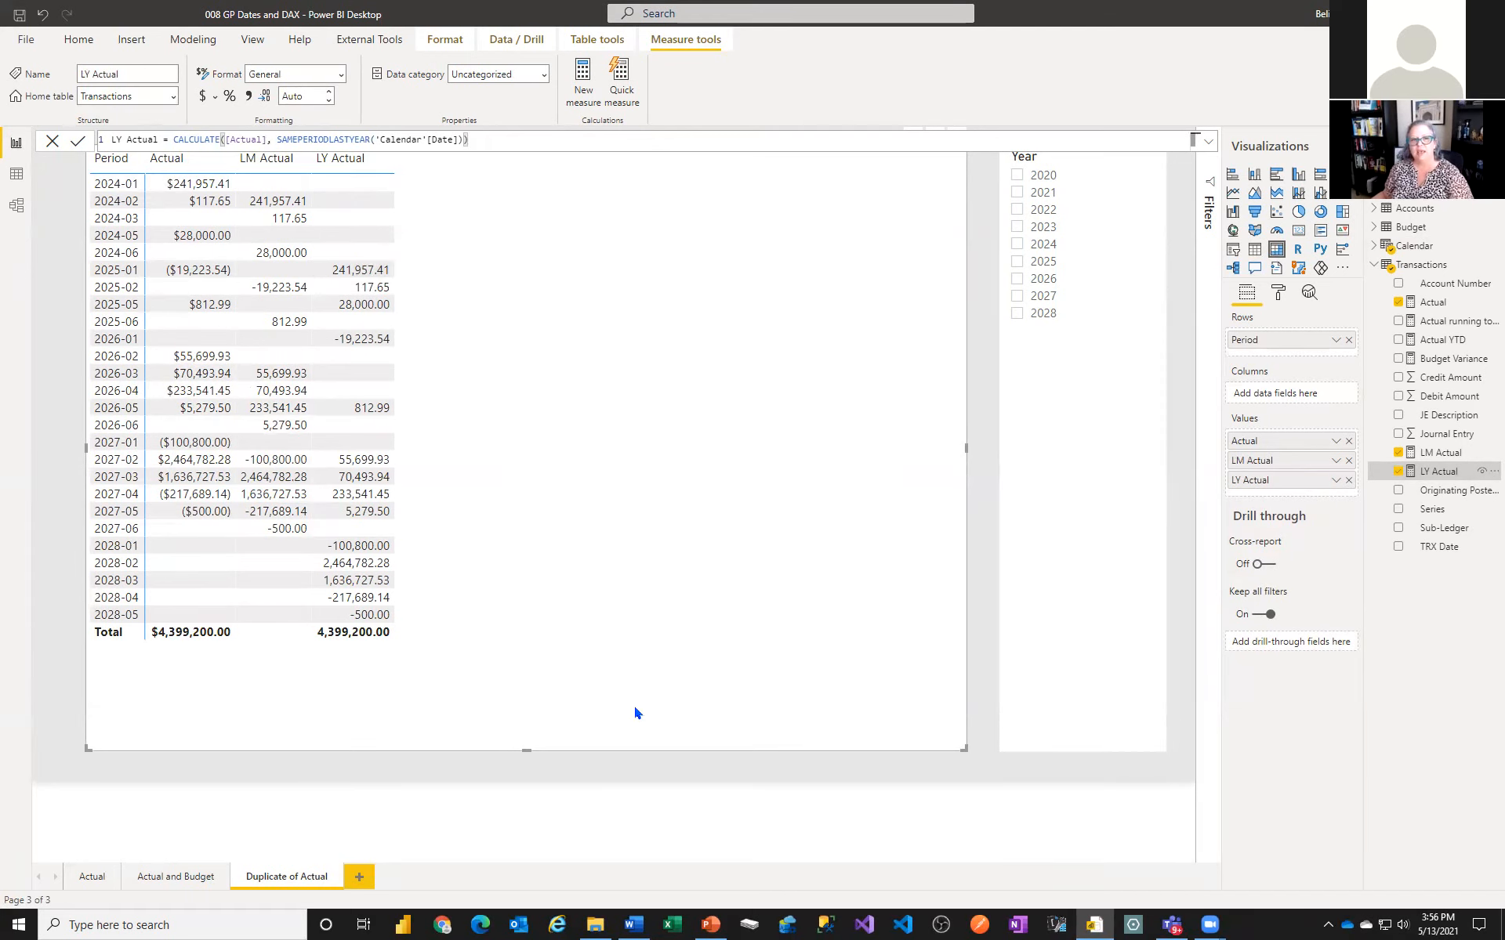
Switch to the PowerPoint presentation to review the LM Actual and Same Period LY formulas on the DAX Measures slide
left_click(710, 925)
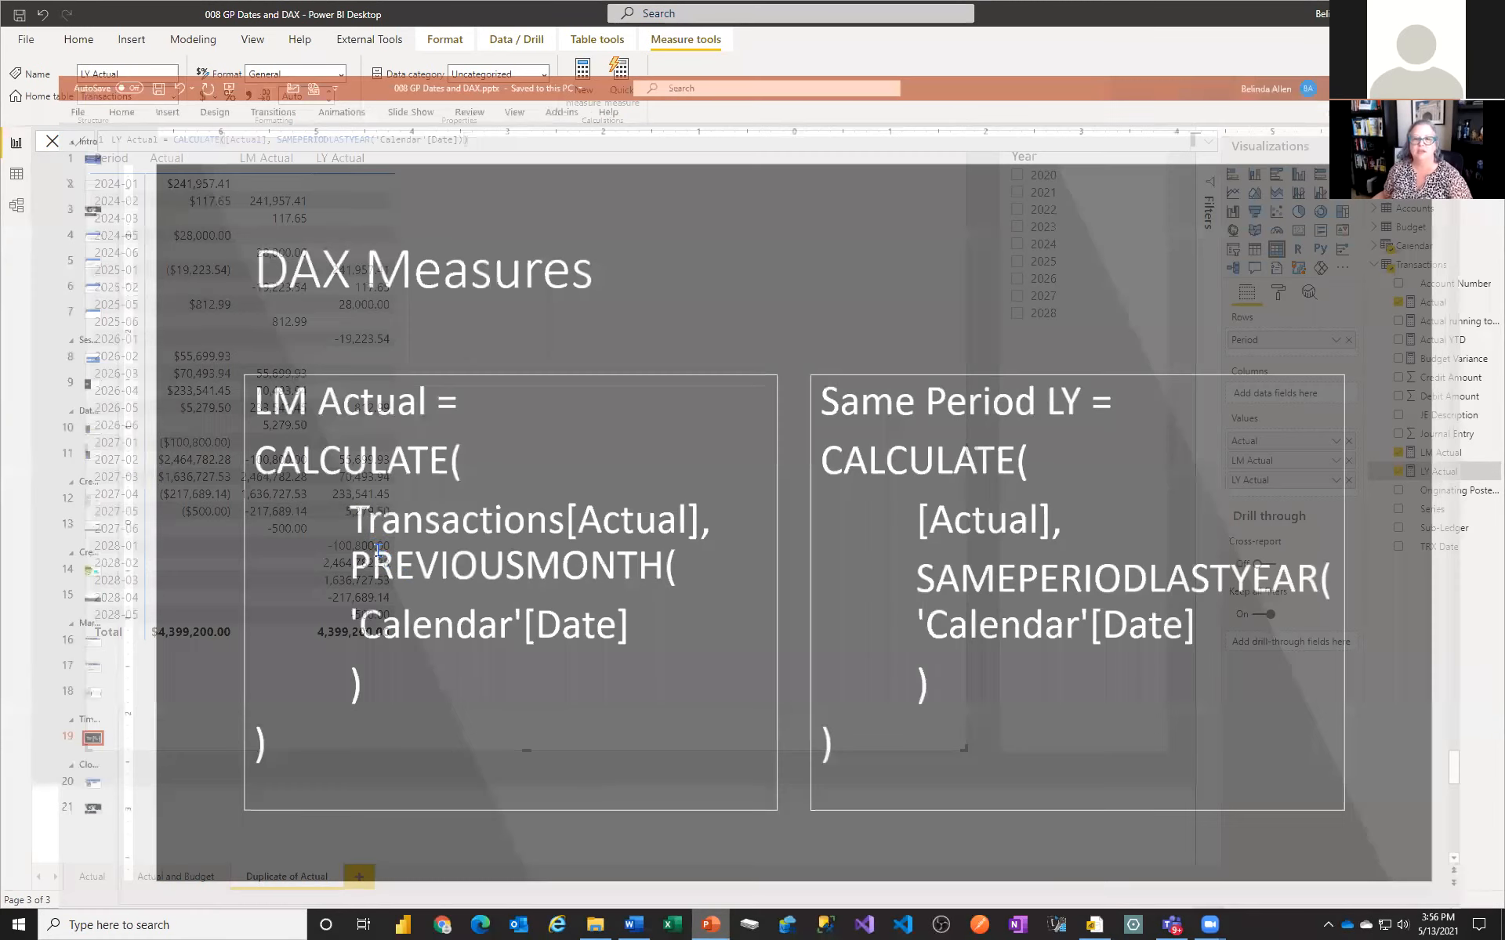
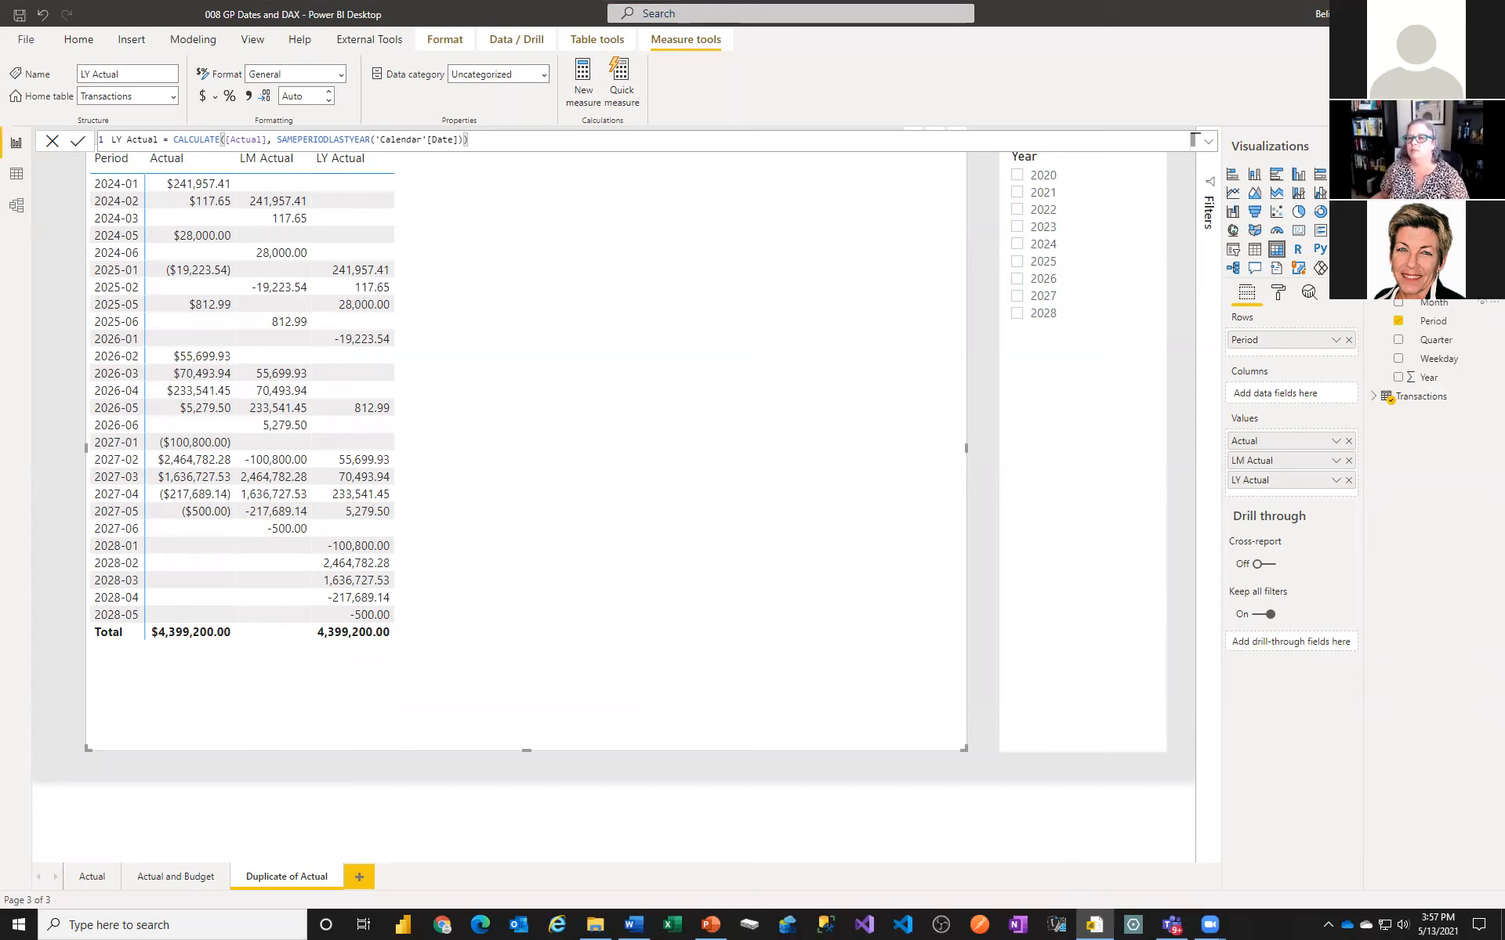
Create a hierarchy from the Calendar table's Year field and rename it "Date Heirarchy"
left_click(1484, 380)
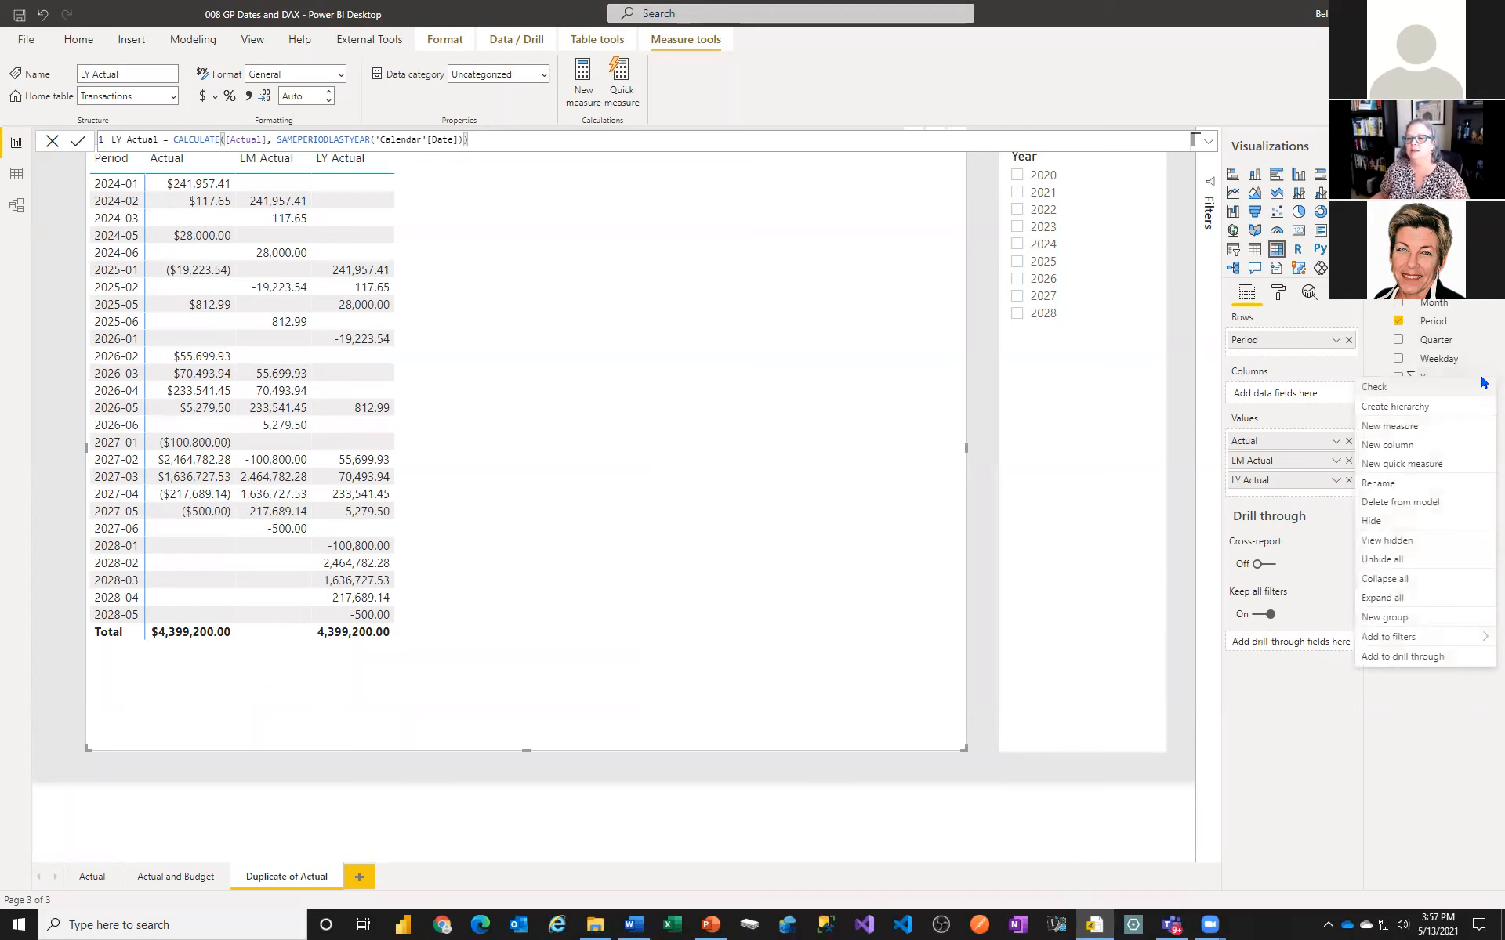
left_click(1414, 407)
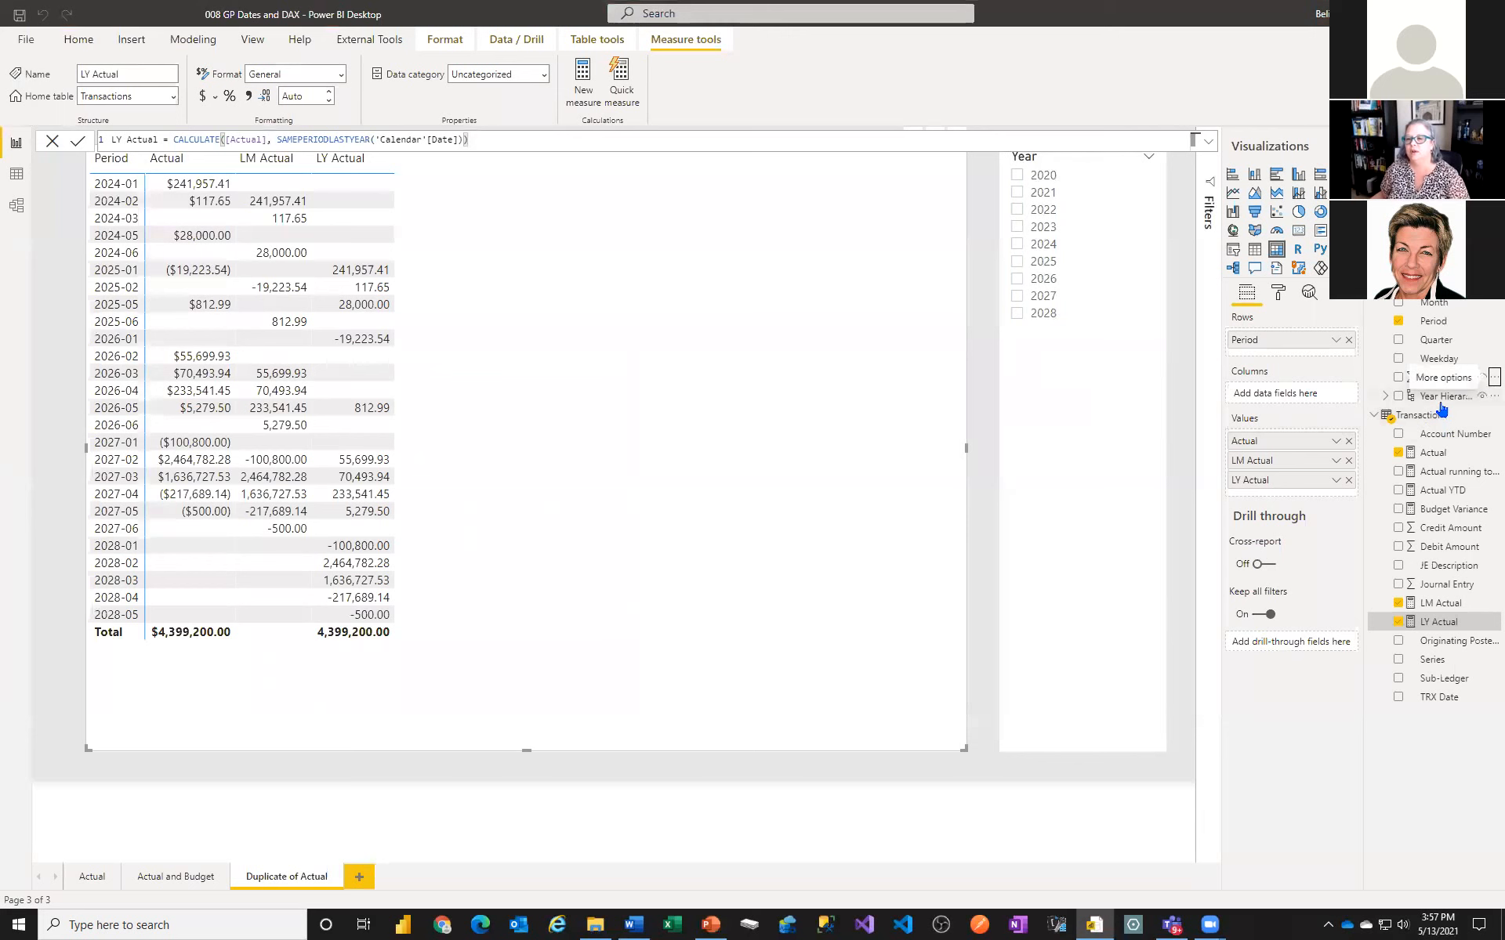
left_click(1442, 398)
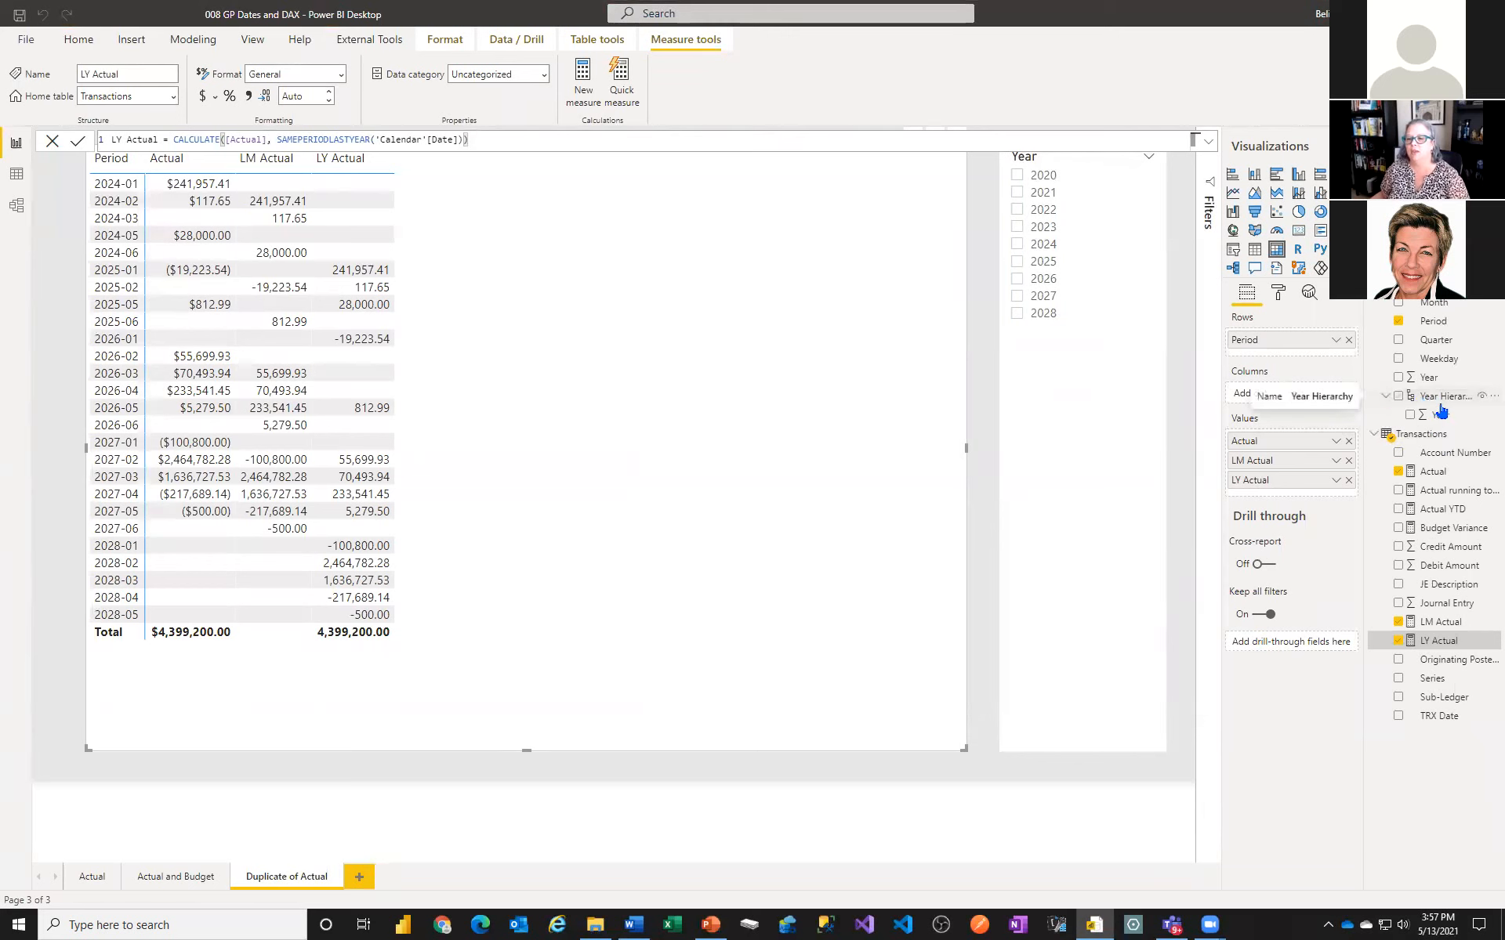
double_click(1458, 398)
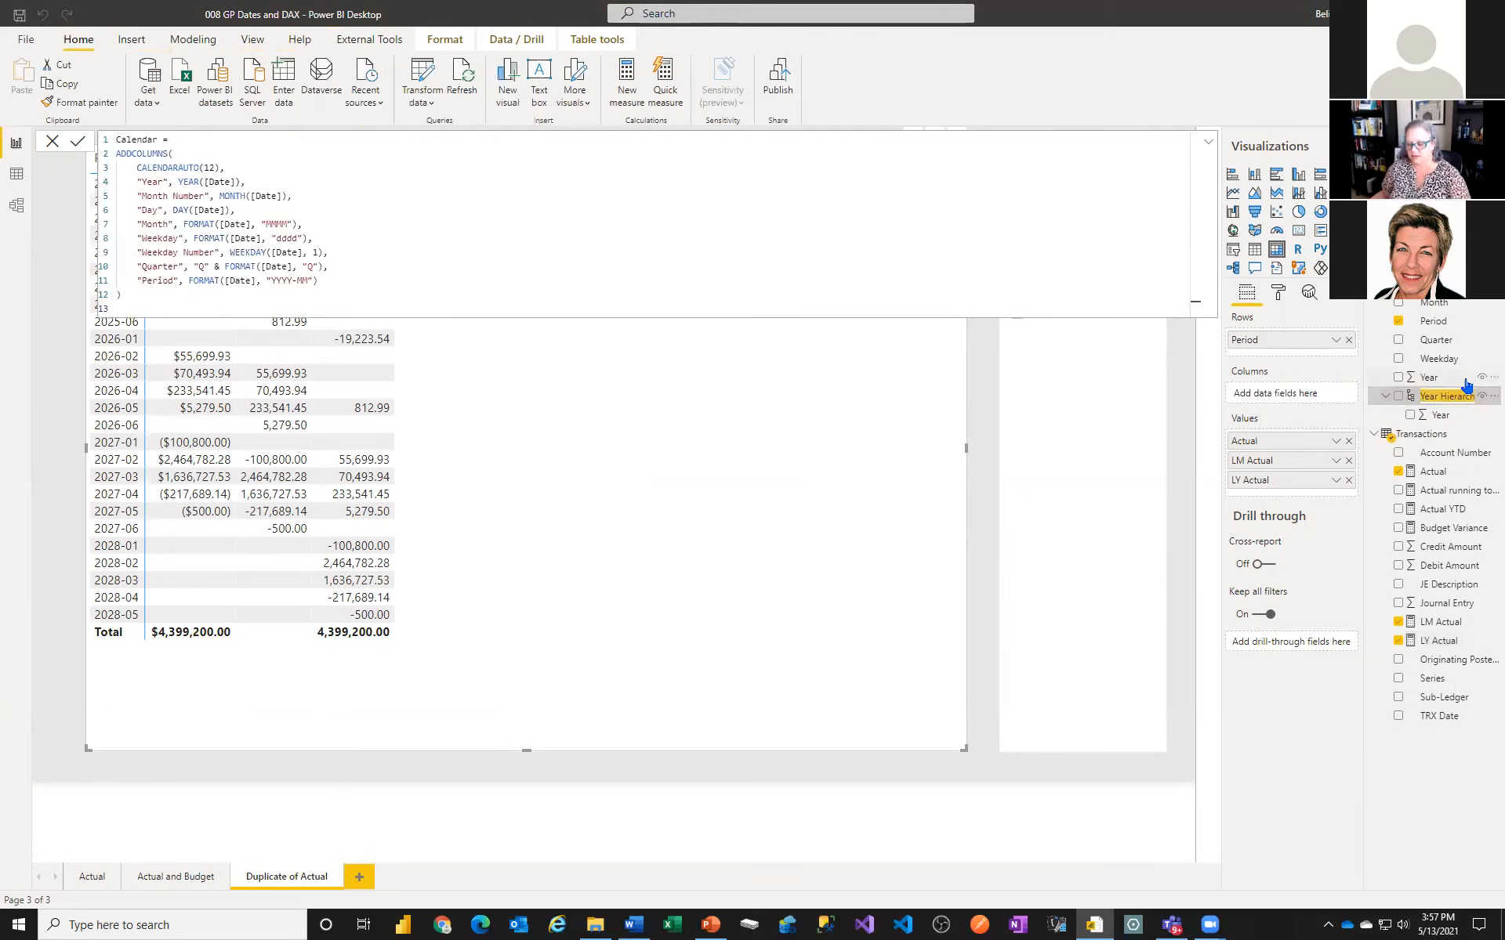
type("Date Heirarchy")
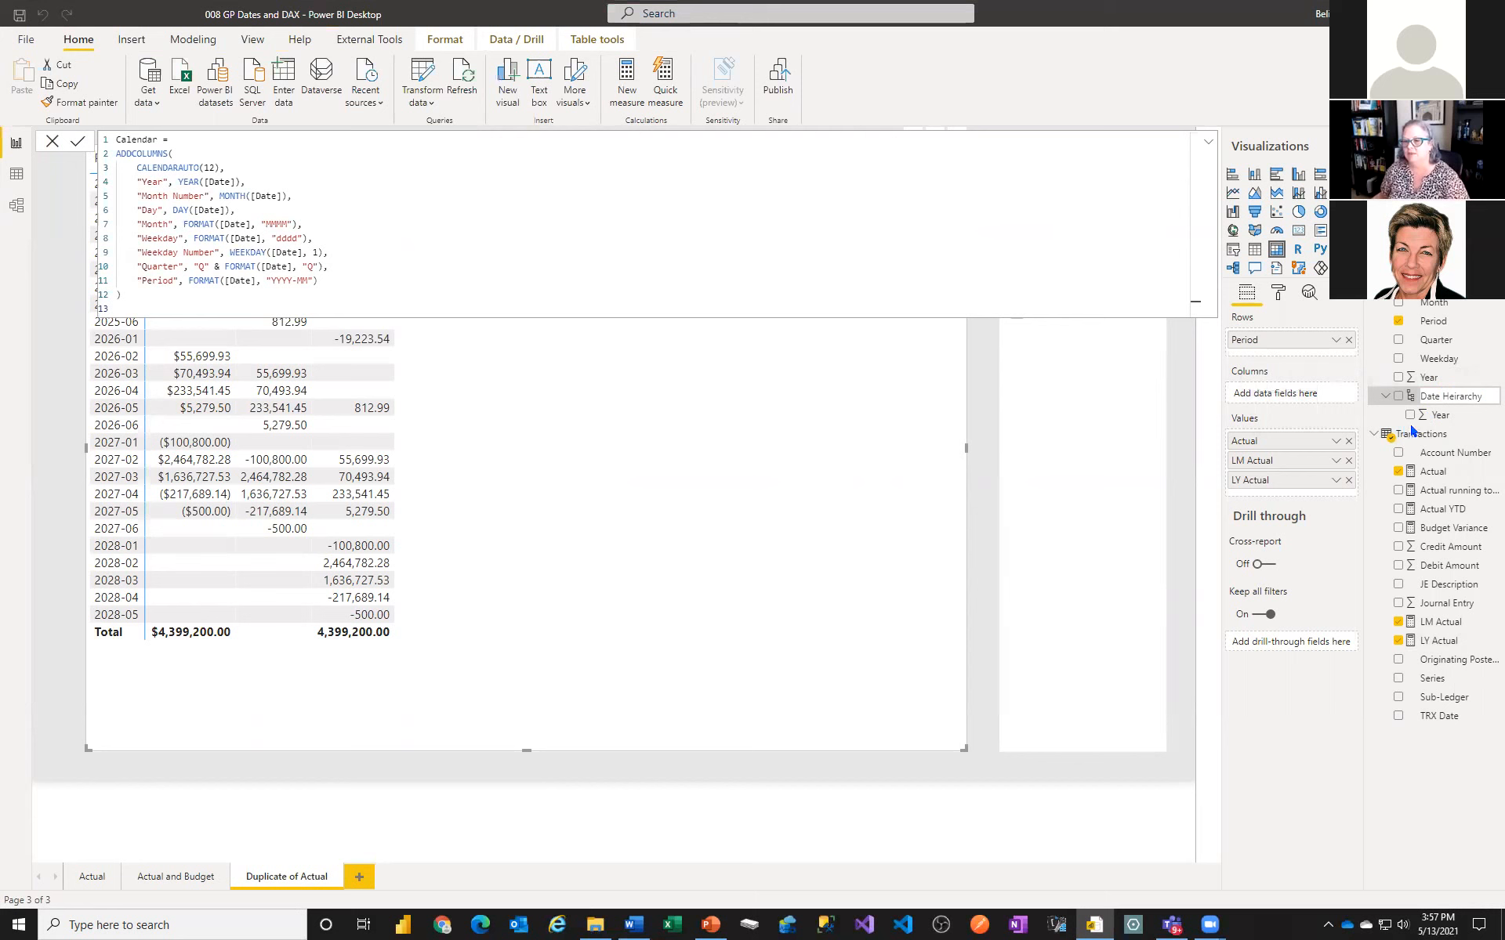
key("Return")
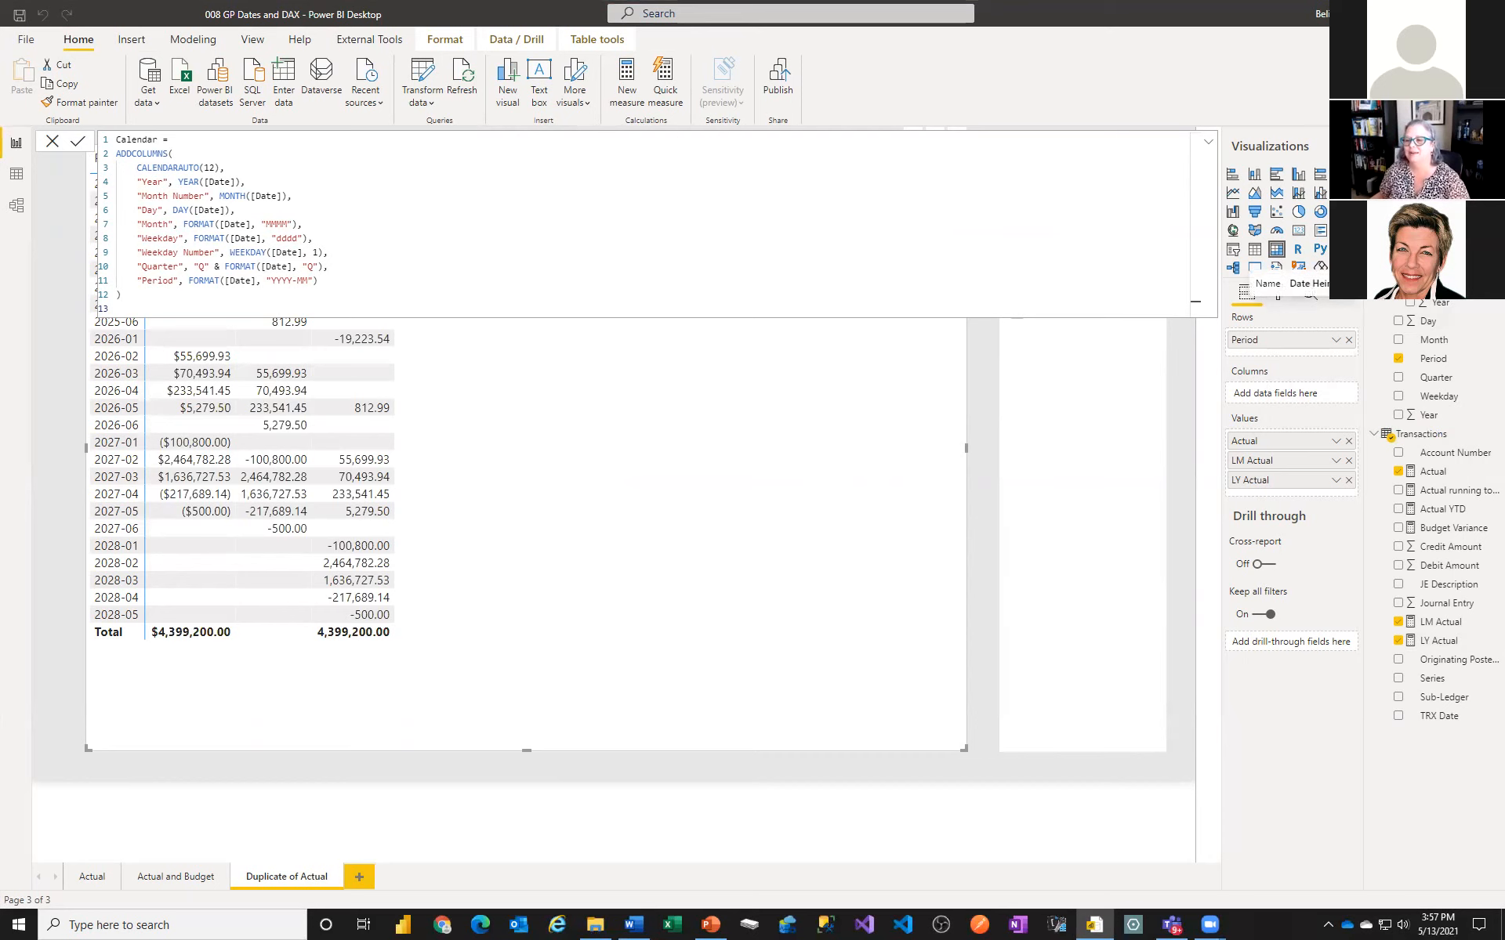
right_click(1452, 283)
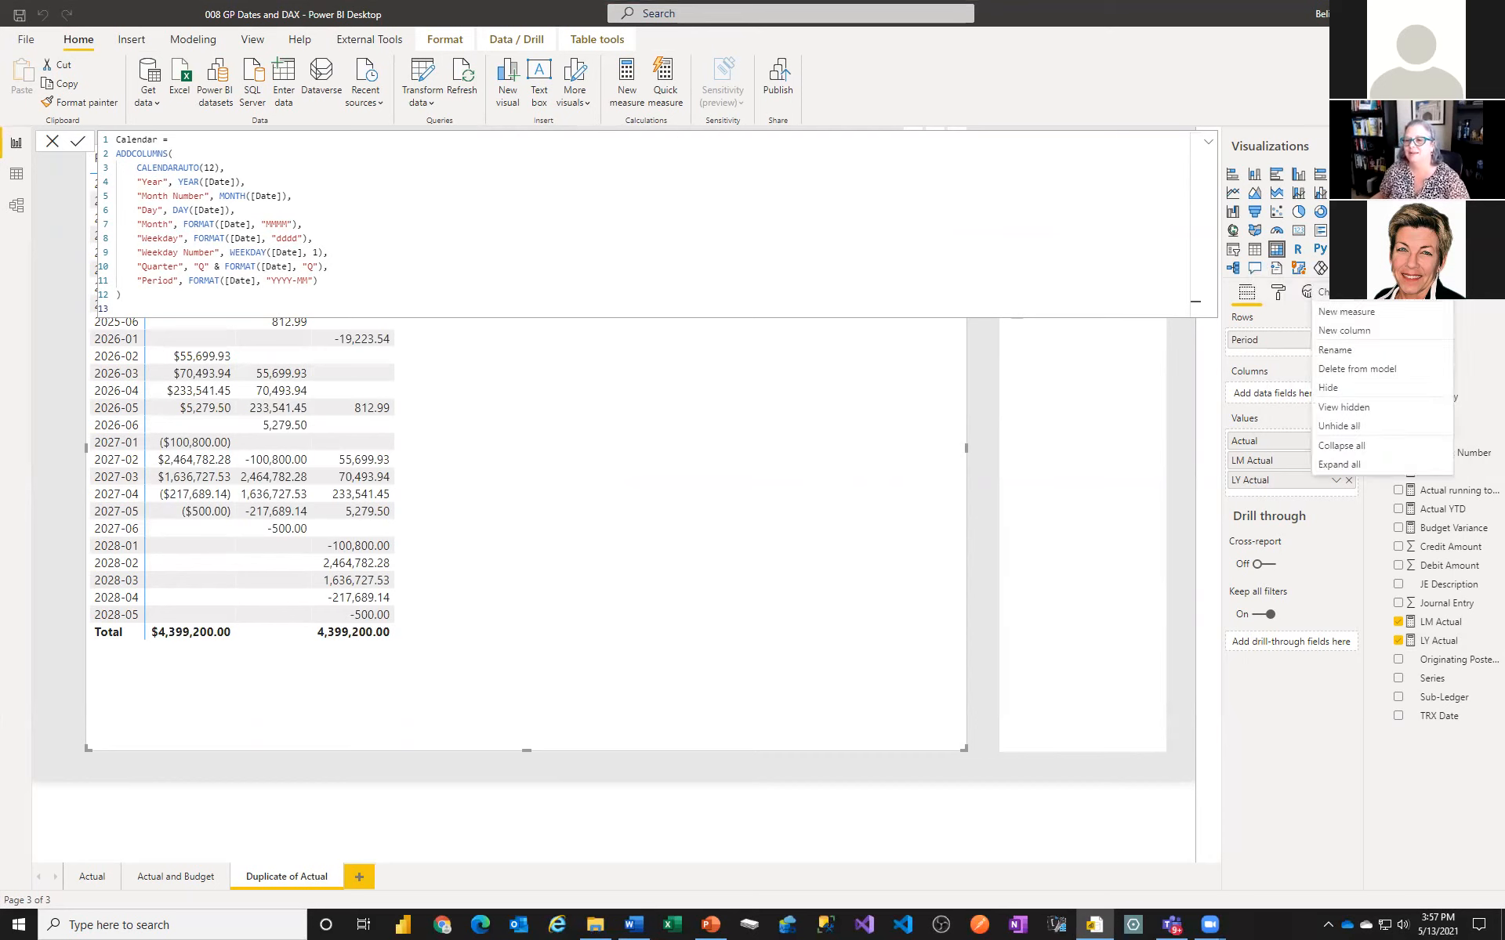
key("Escape")
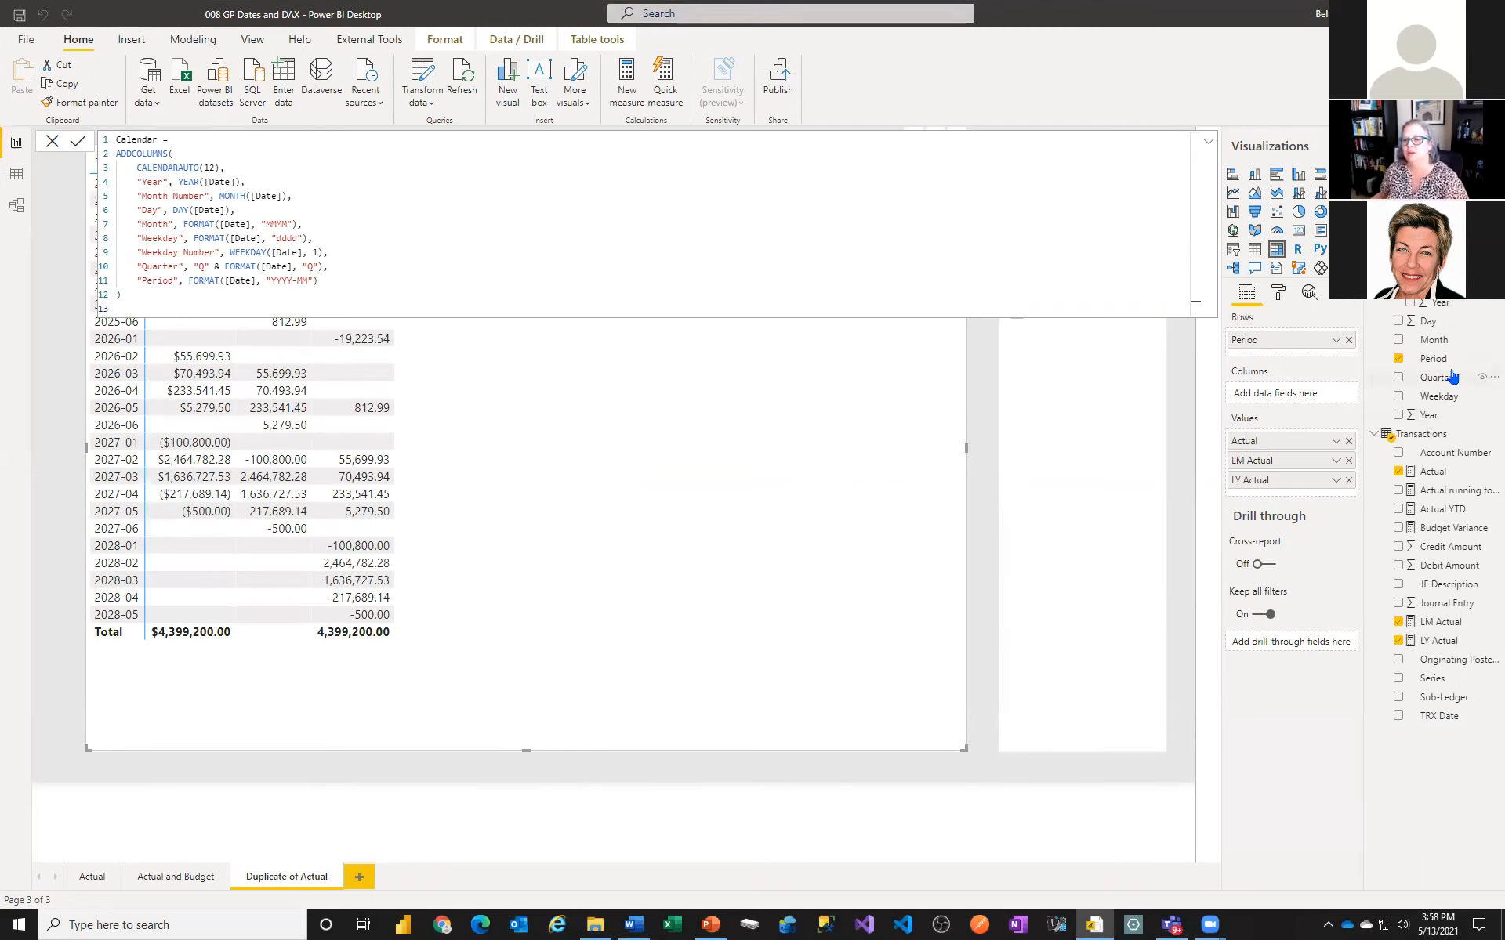
Add the Calendar table's Quarter, Month and Day fields, in that order, to the Date Group hierarchy
left_click(1491, 378)
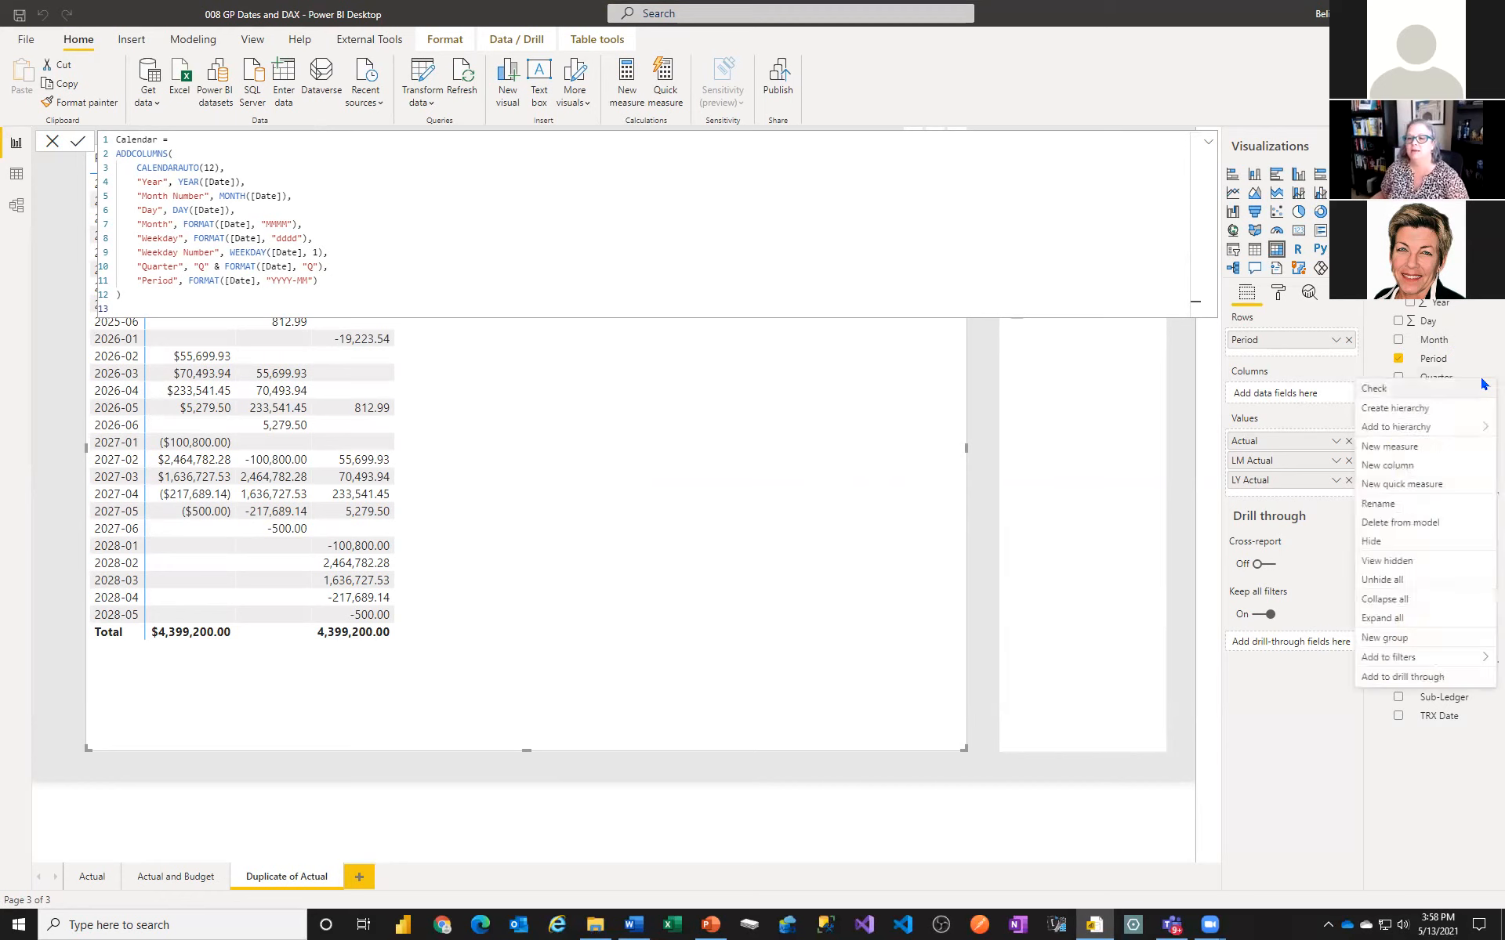
mouse_move(1410, 431)
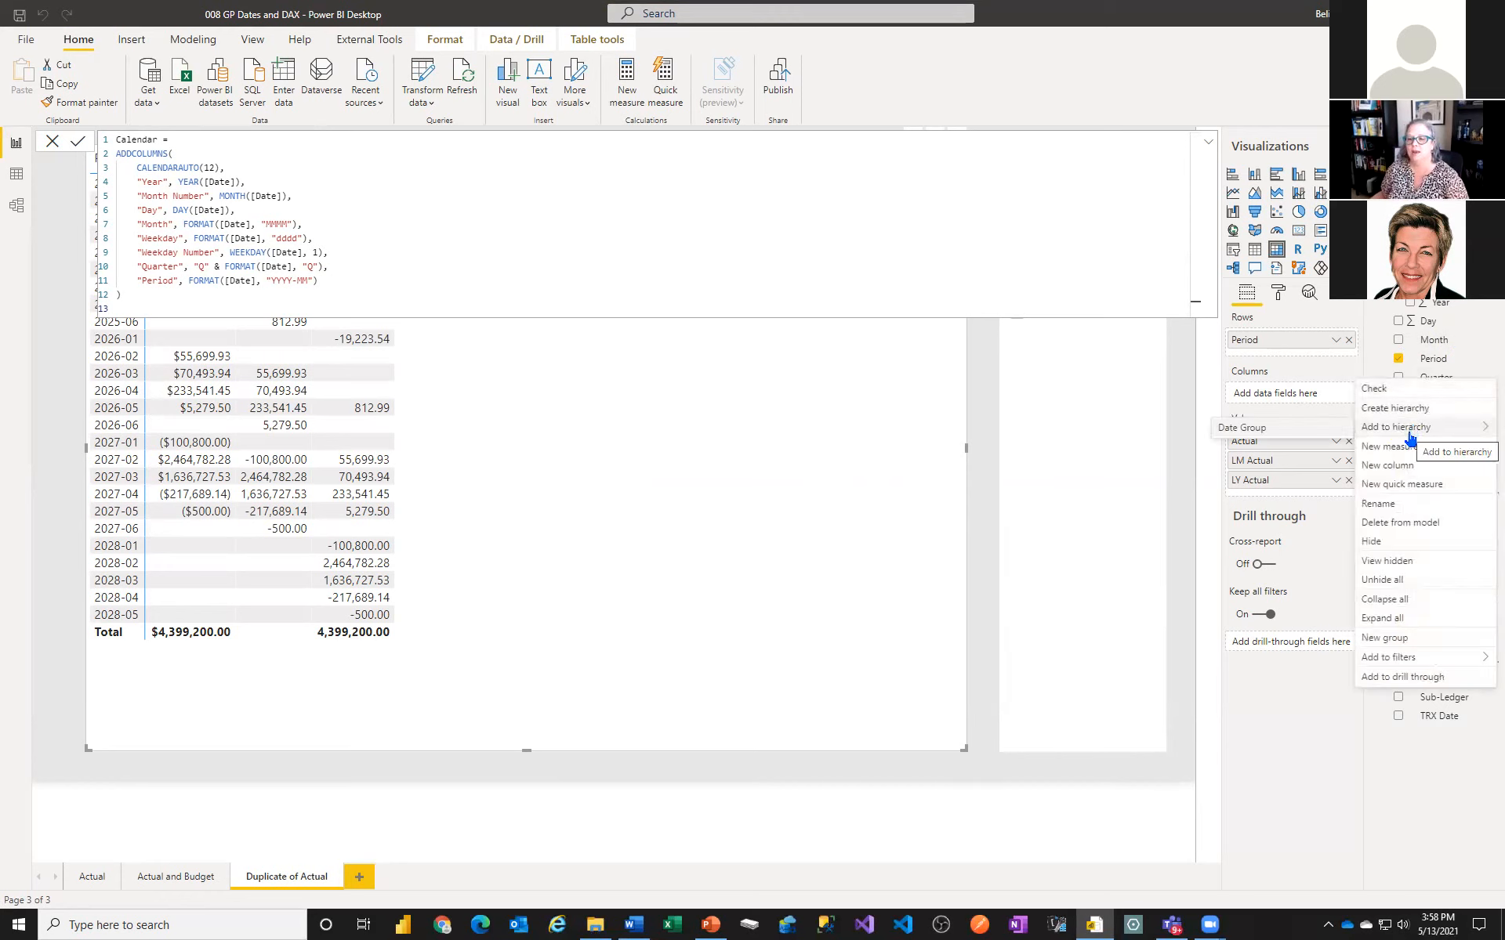
left_click(1284, 431)
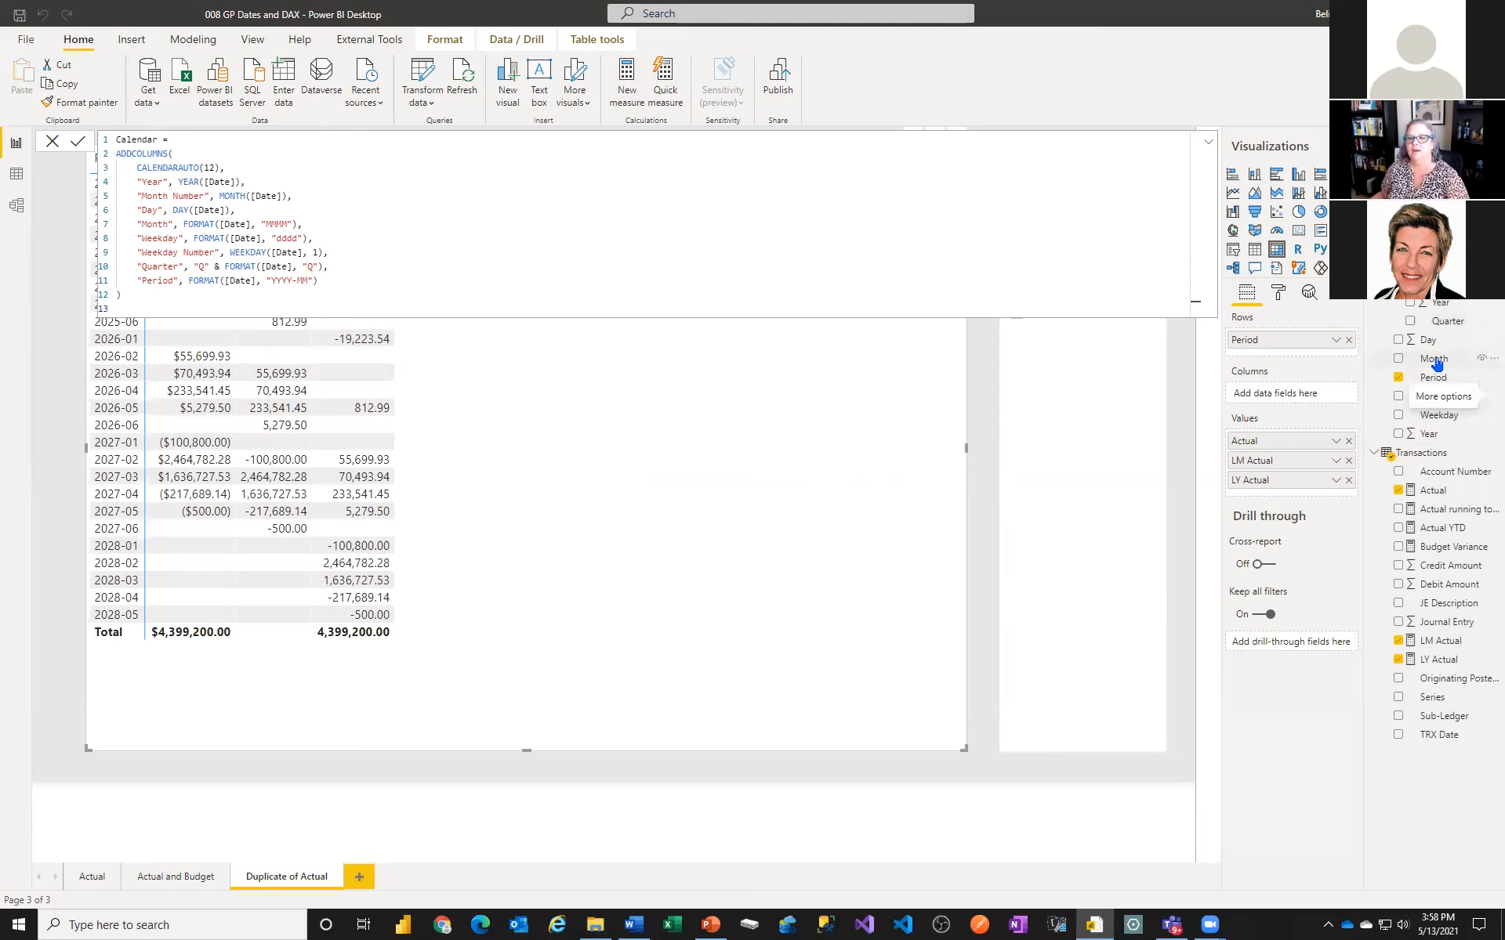
left_click_drag(1436, 365, 1445, 285)
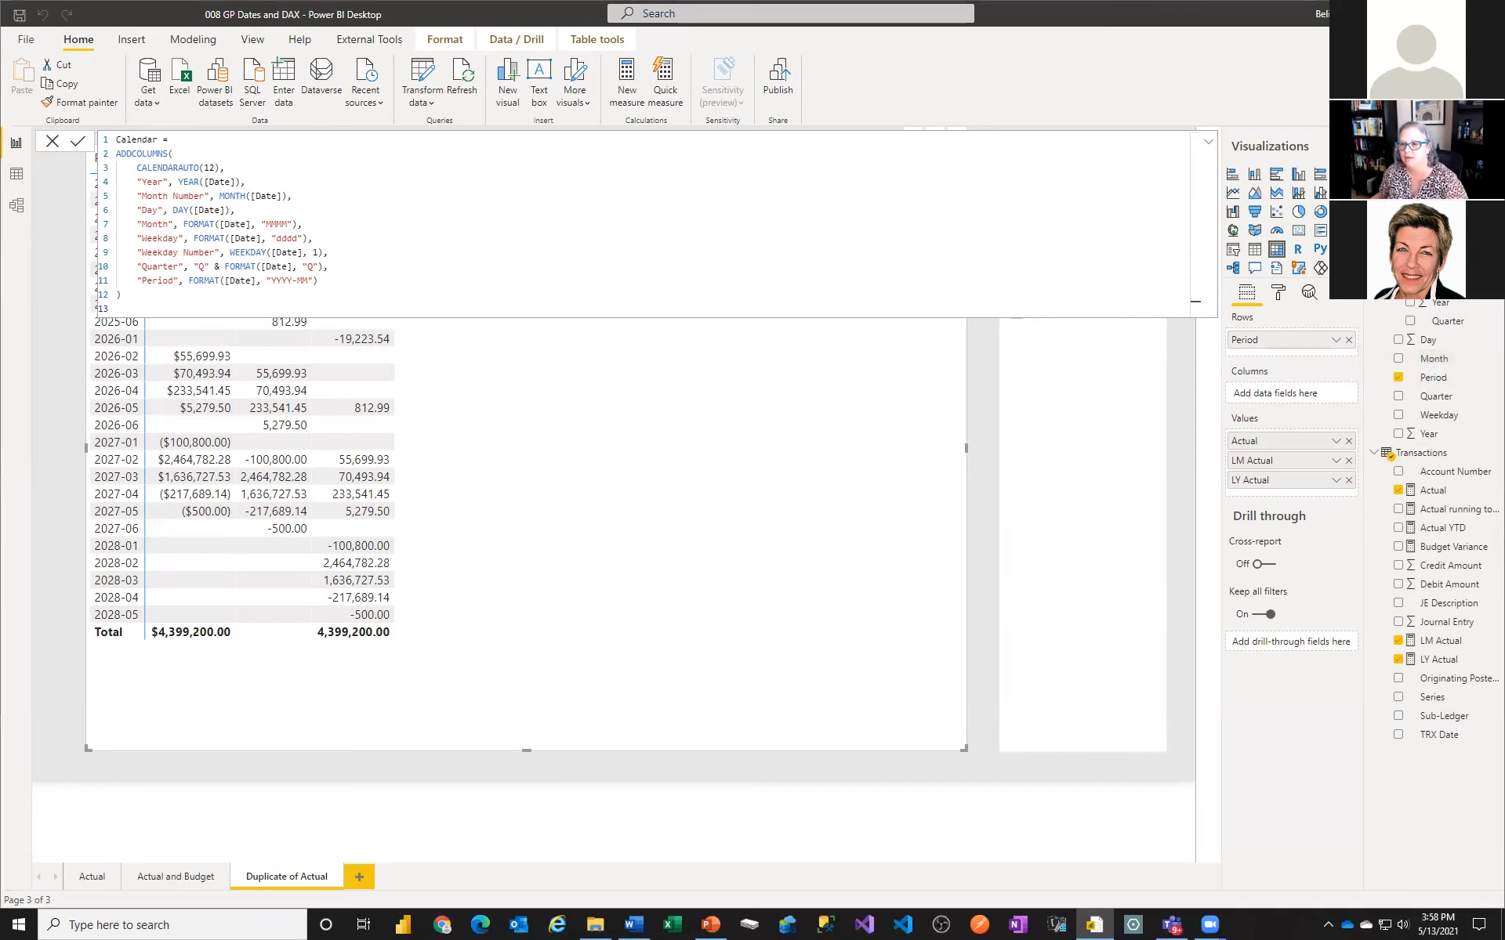
right_click(1482, 365)
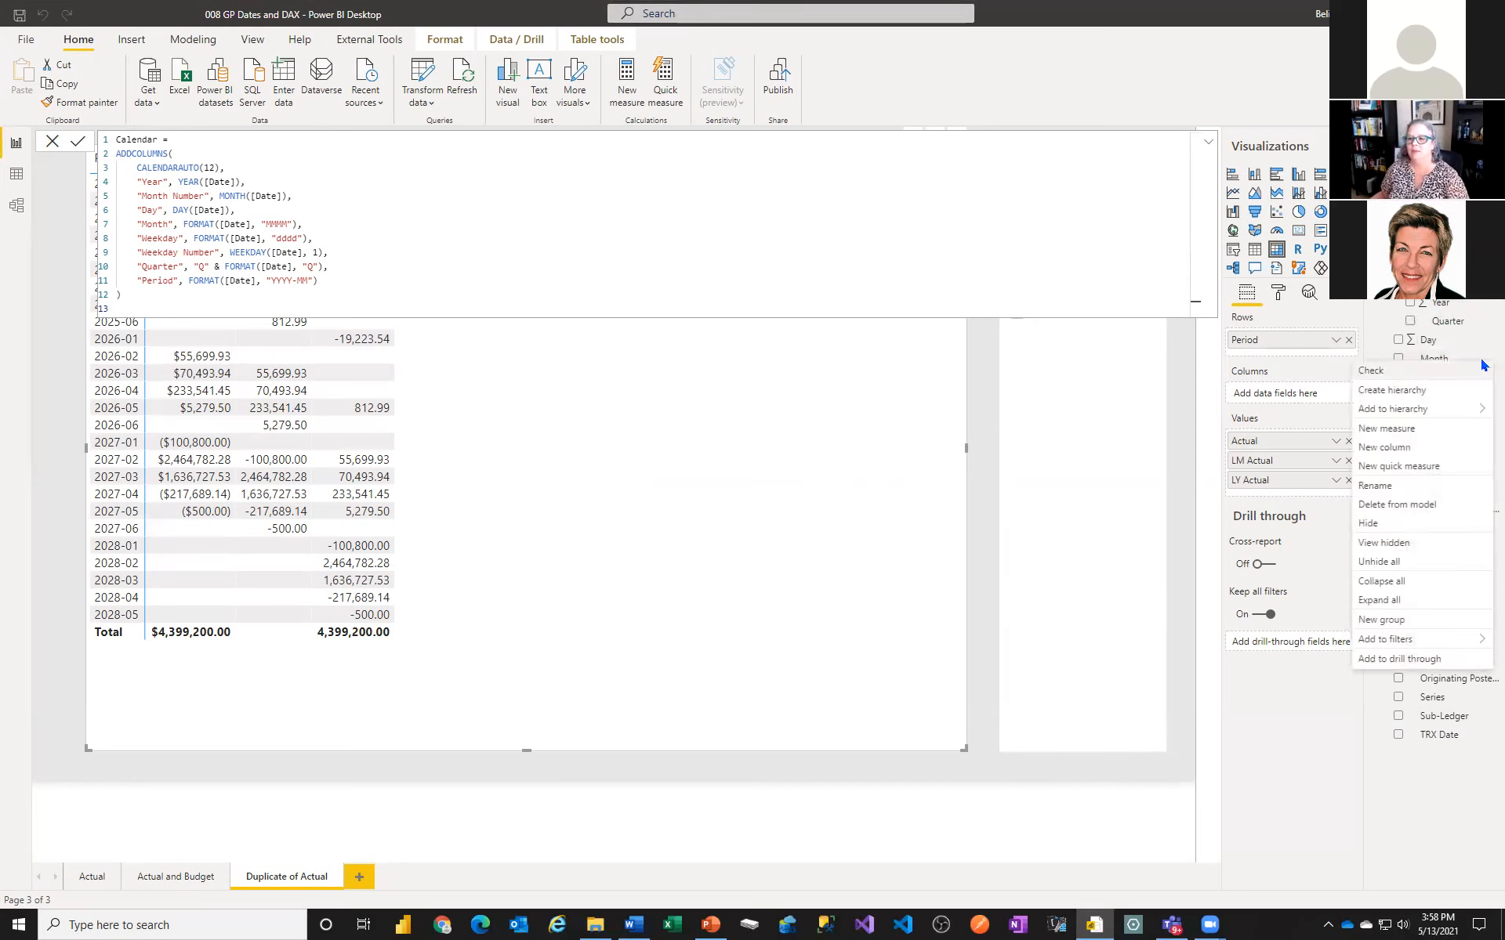
mouse_move(1370, 410)
left_click(1280, 406)
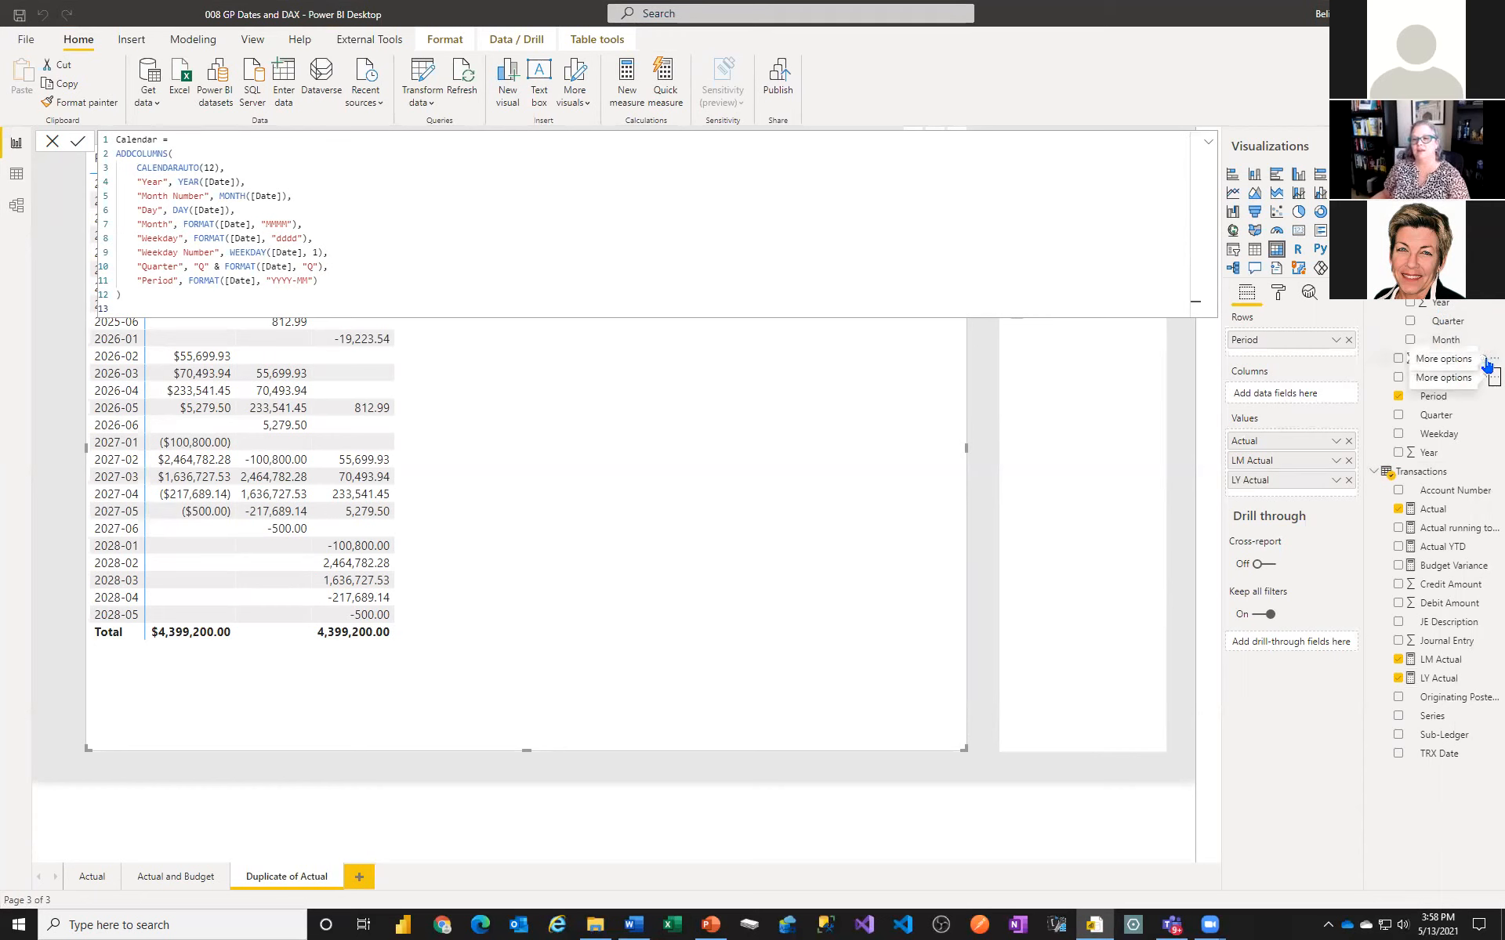
left_click(1493, 358)
mouse_move(1406, 409)
left_click(1290, 415)
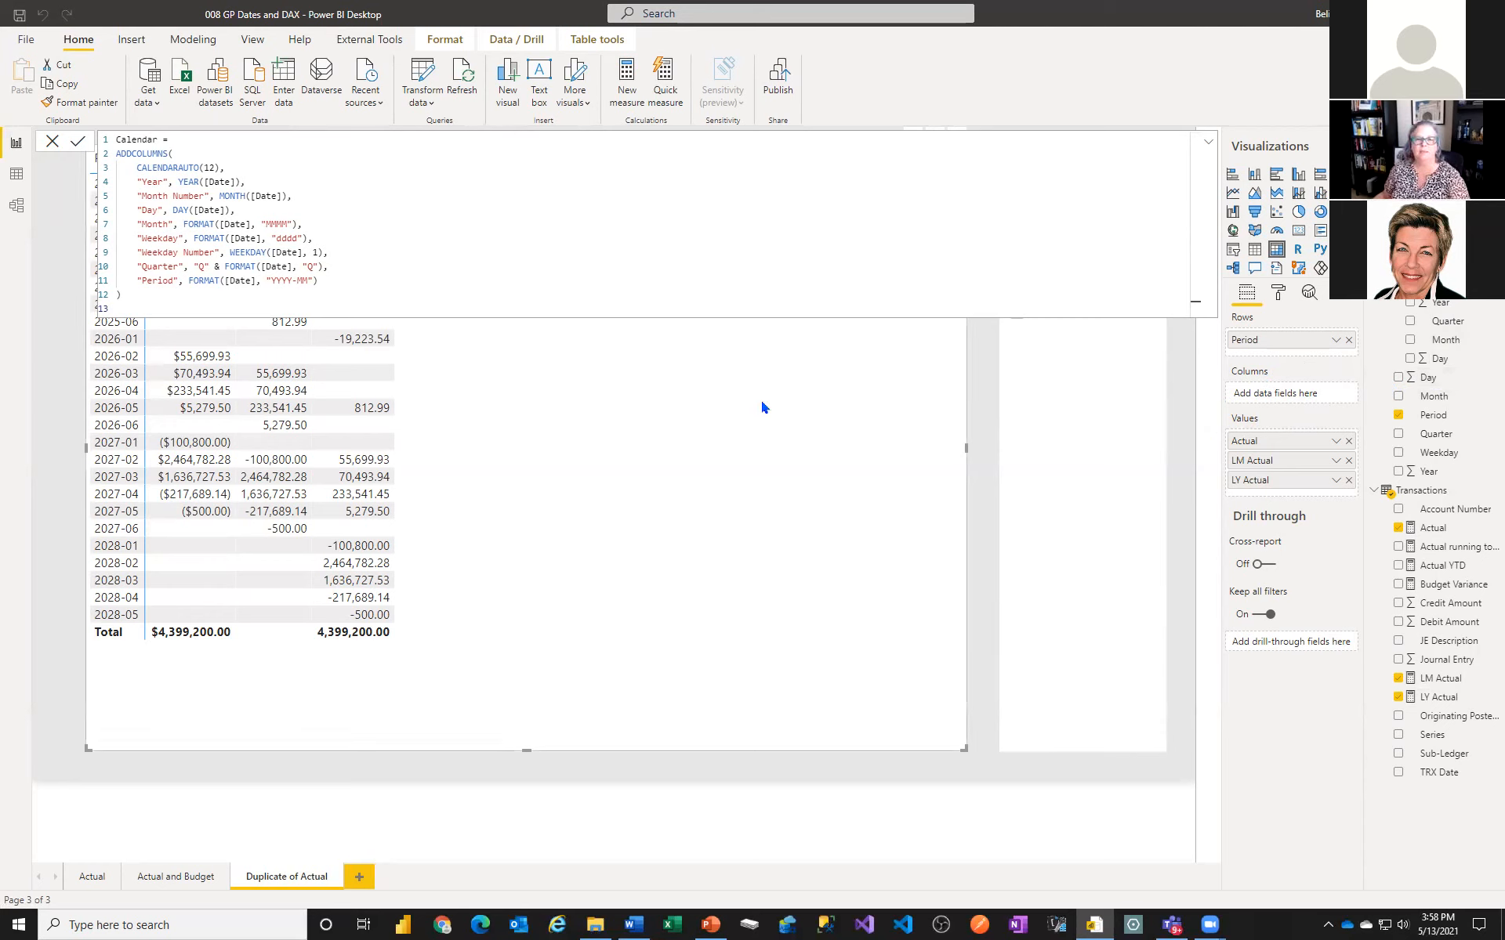
Replace Period with the Date Group hierarchy in the matrix rows and expand all years one level to quarters
left_click(1210, 145)
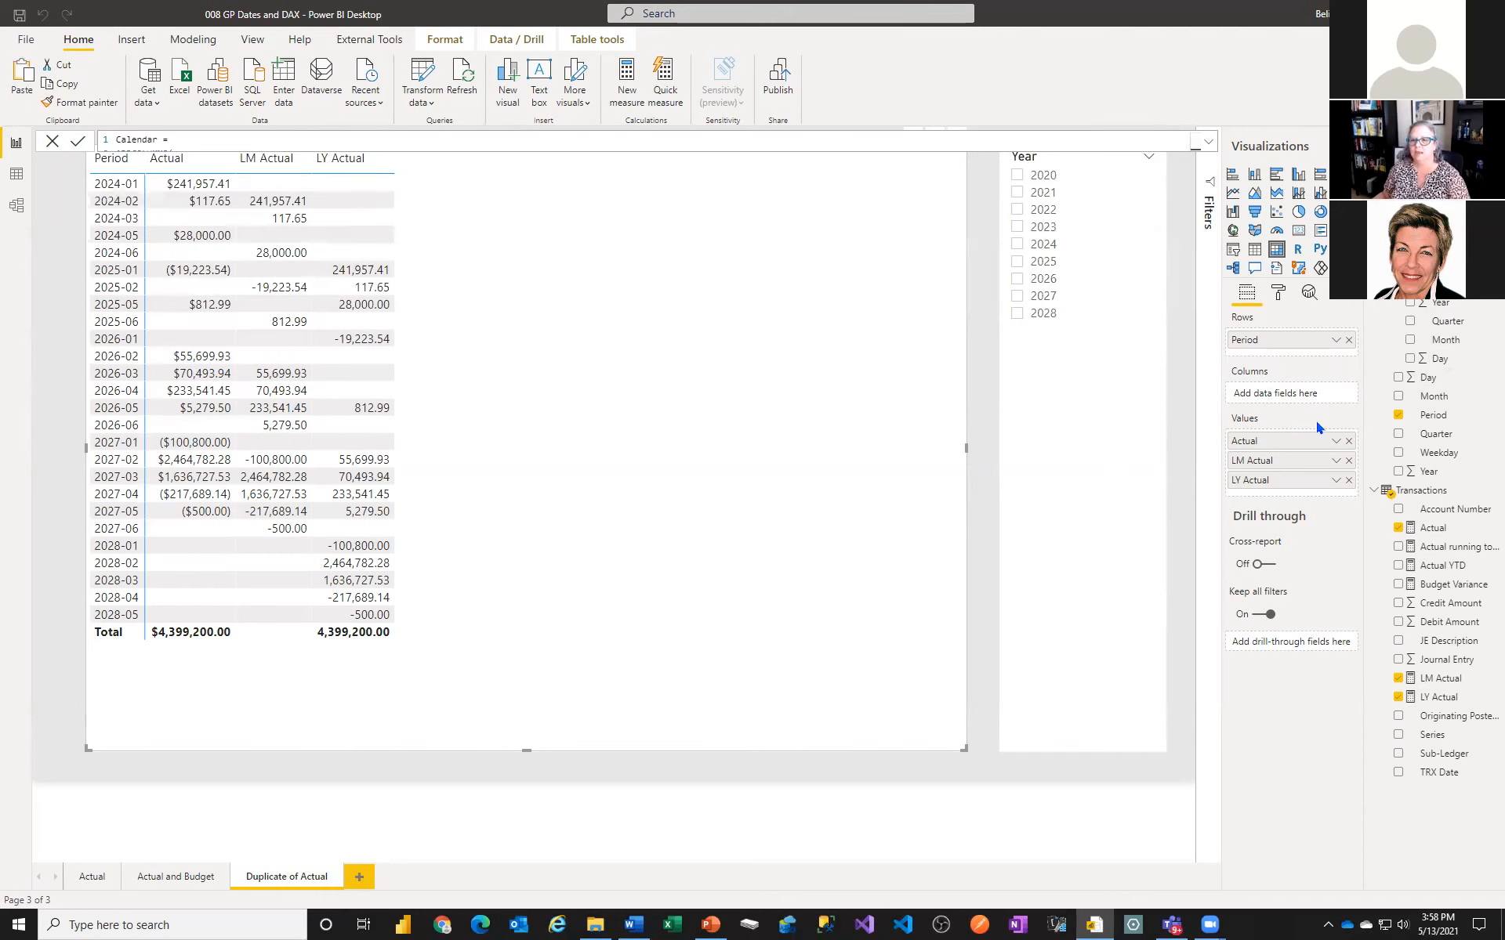
left_click(1347, 341)
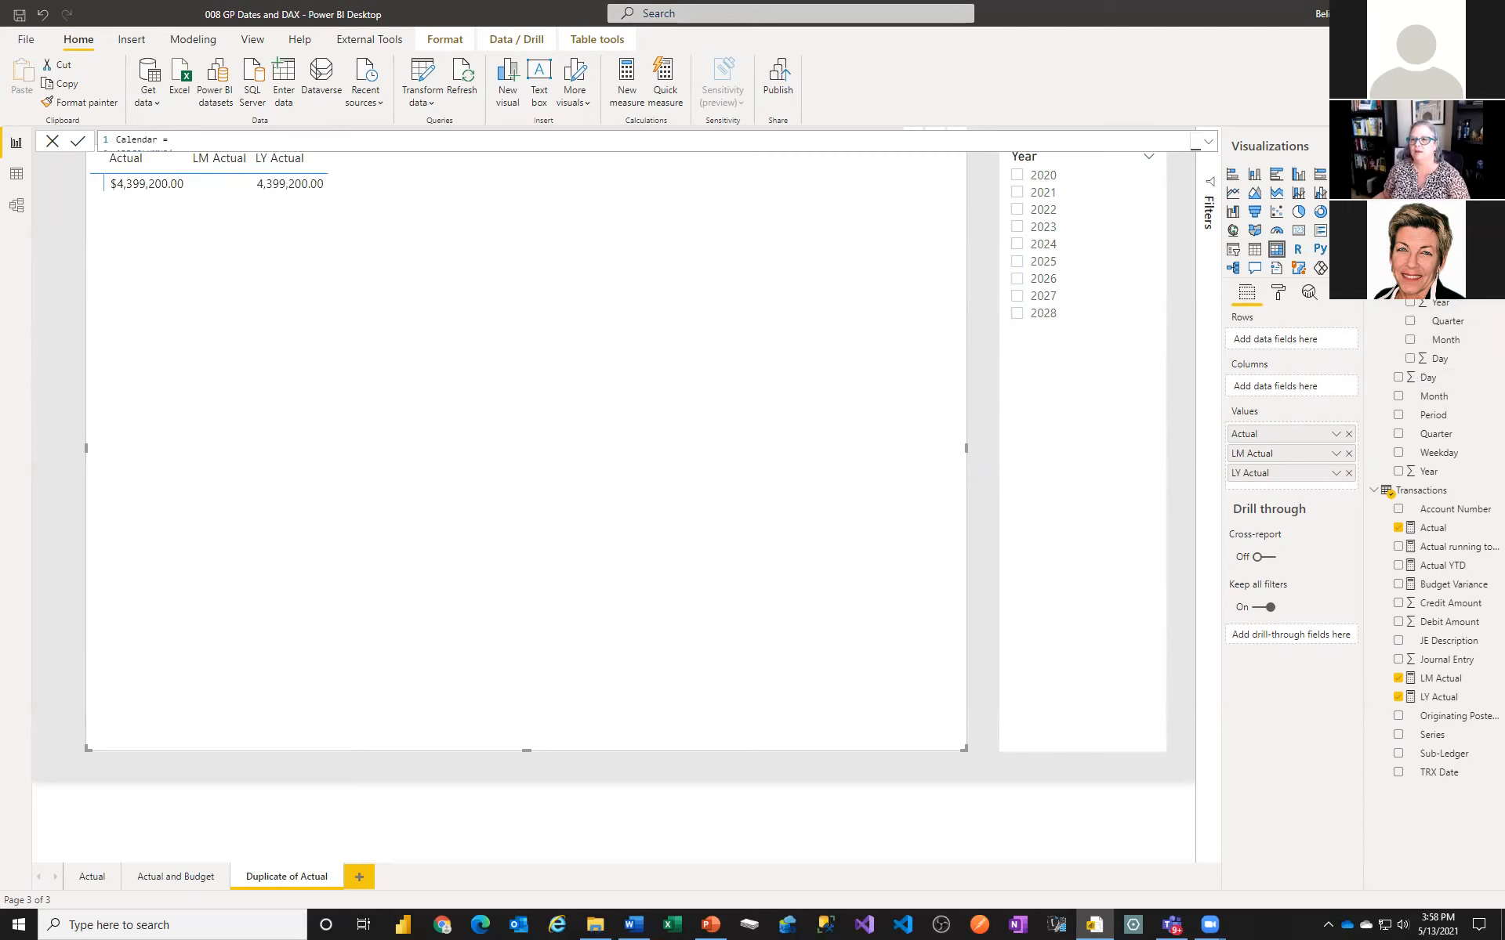
left_click_drag(1403, 292, 1290, 346)
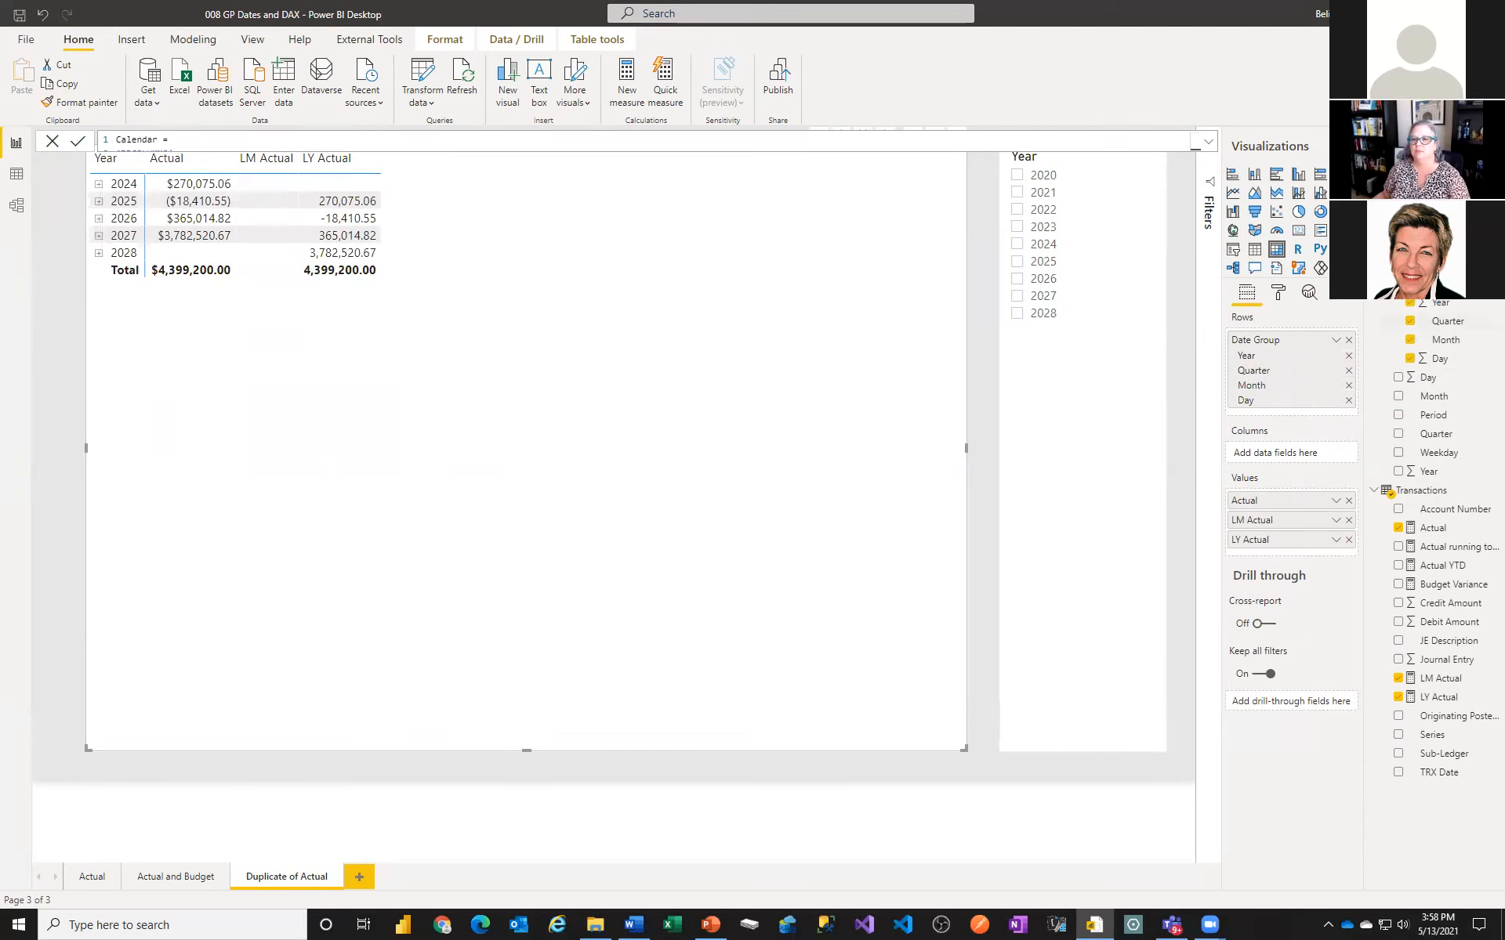
scroll(1434, 540, "down", 3)
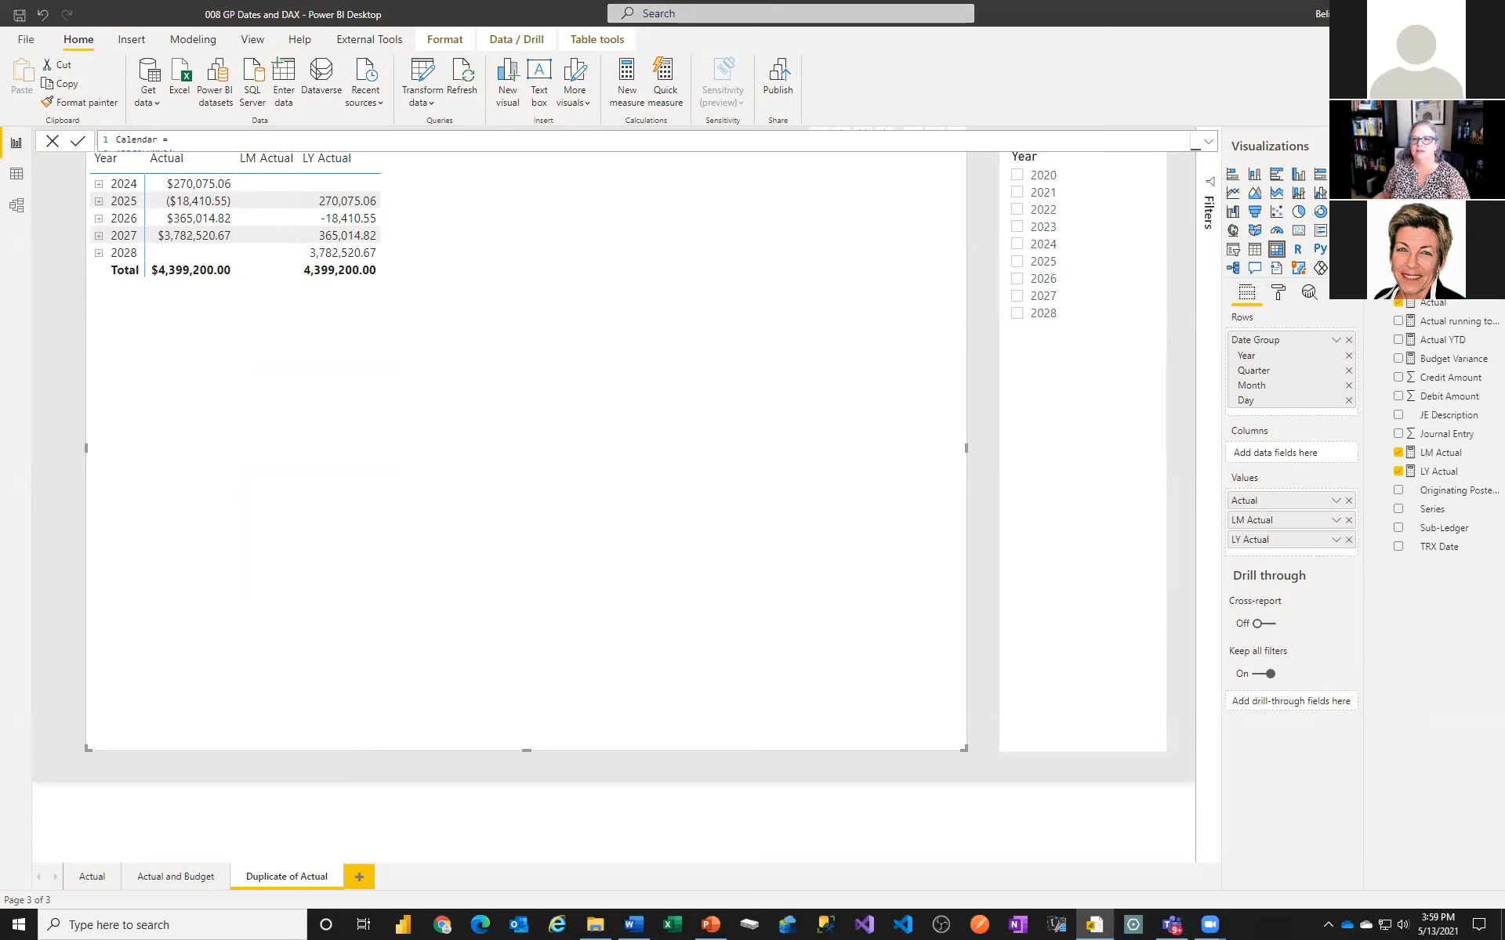
key("Escape")
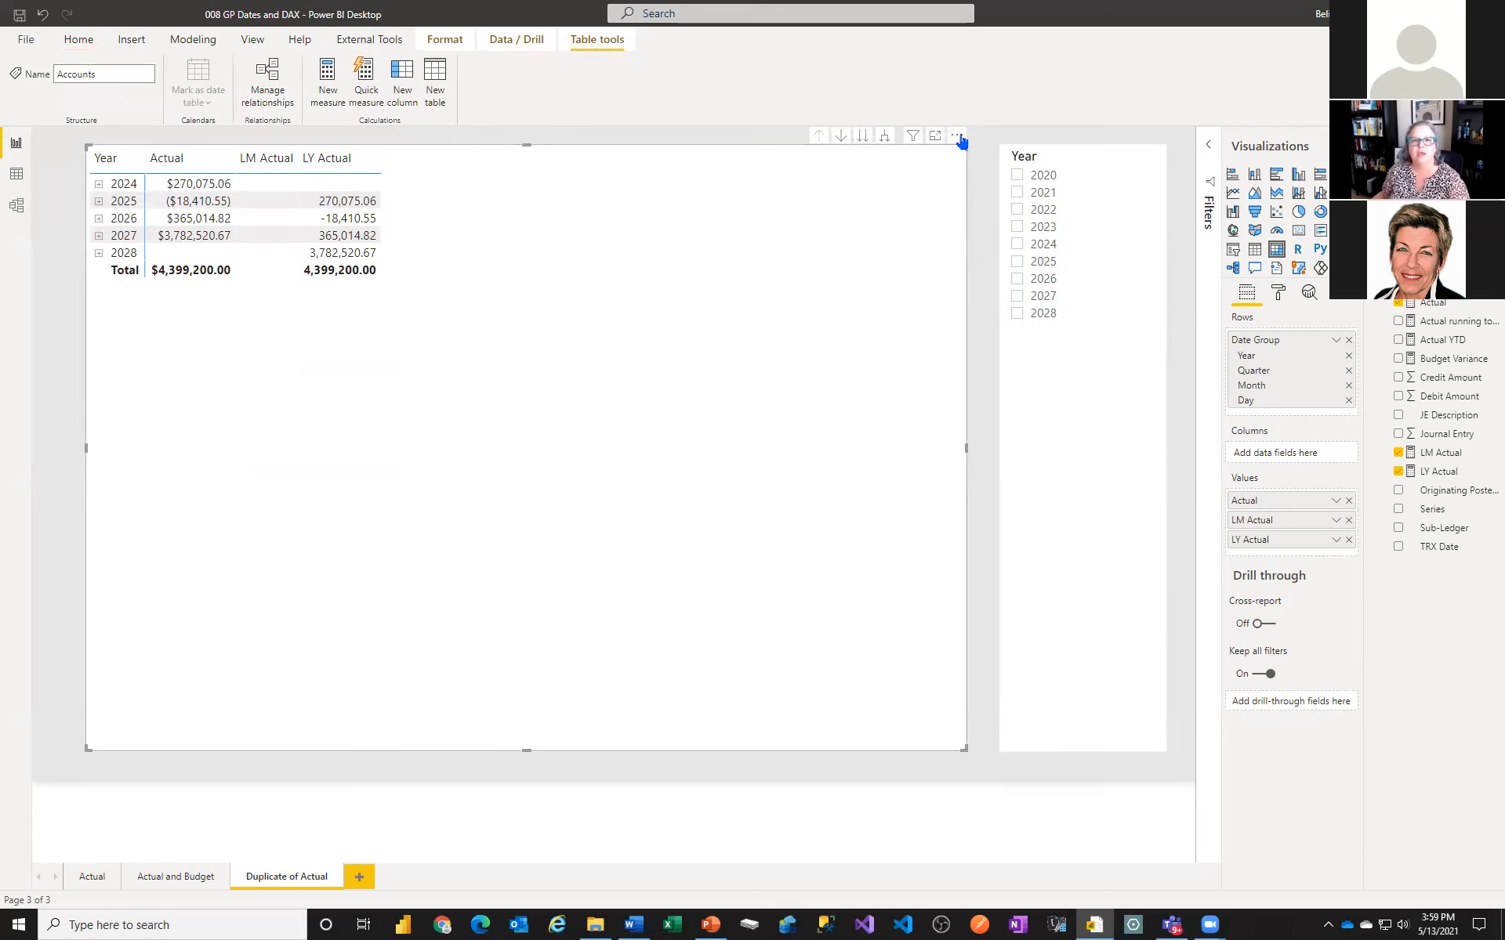
left_click(885, 138)
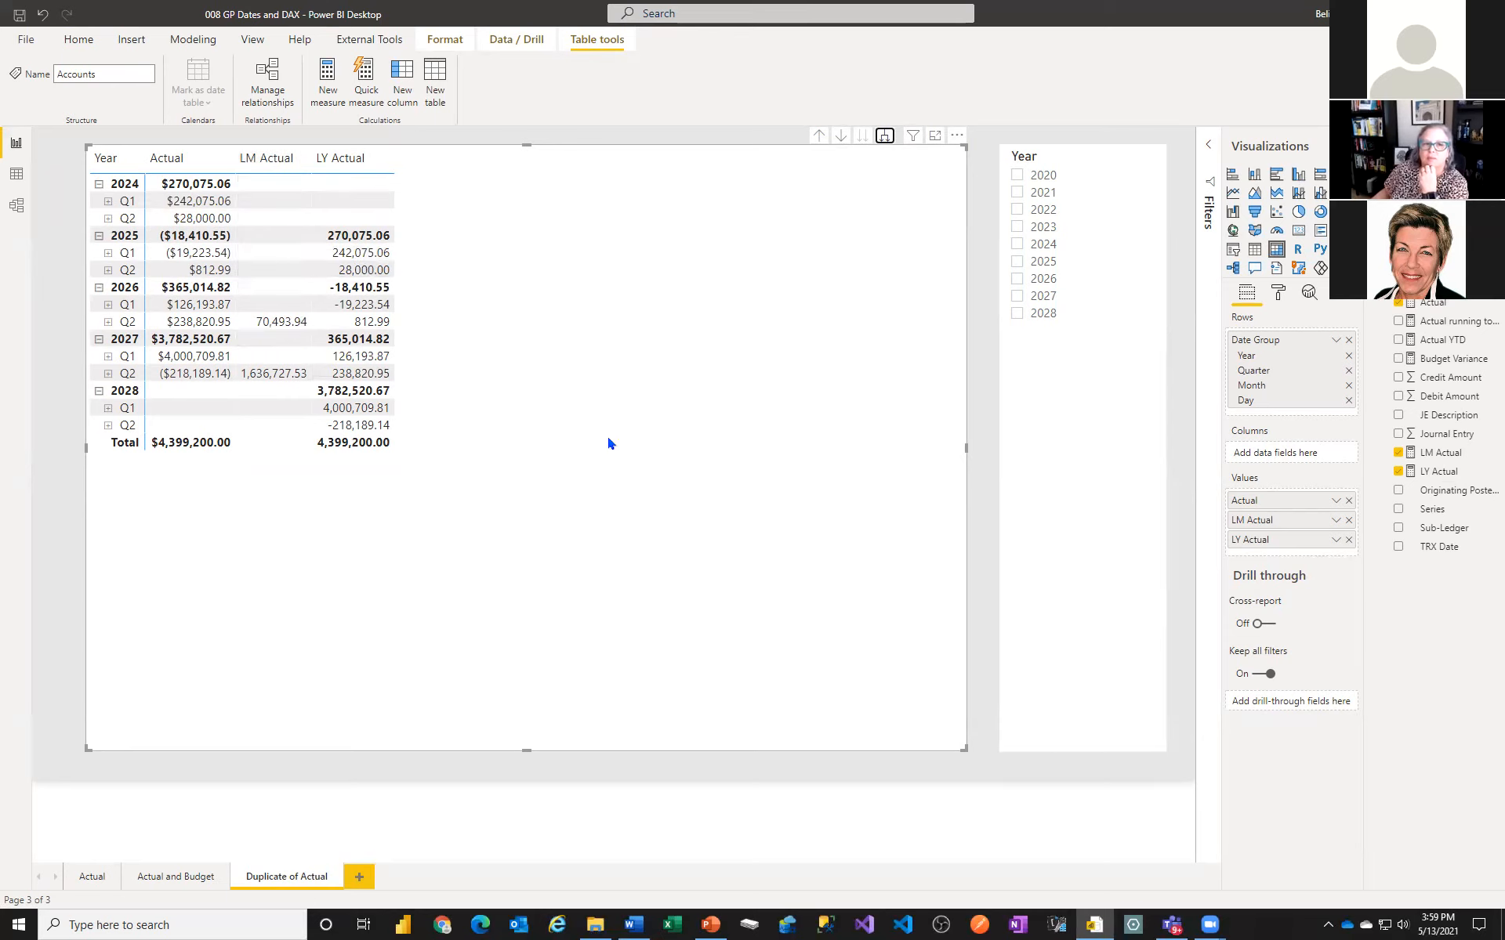
Remove LM Actual from the matrix values and expand 2025 Q1 to its months
left_click(1348, 520)
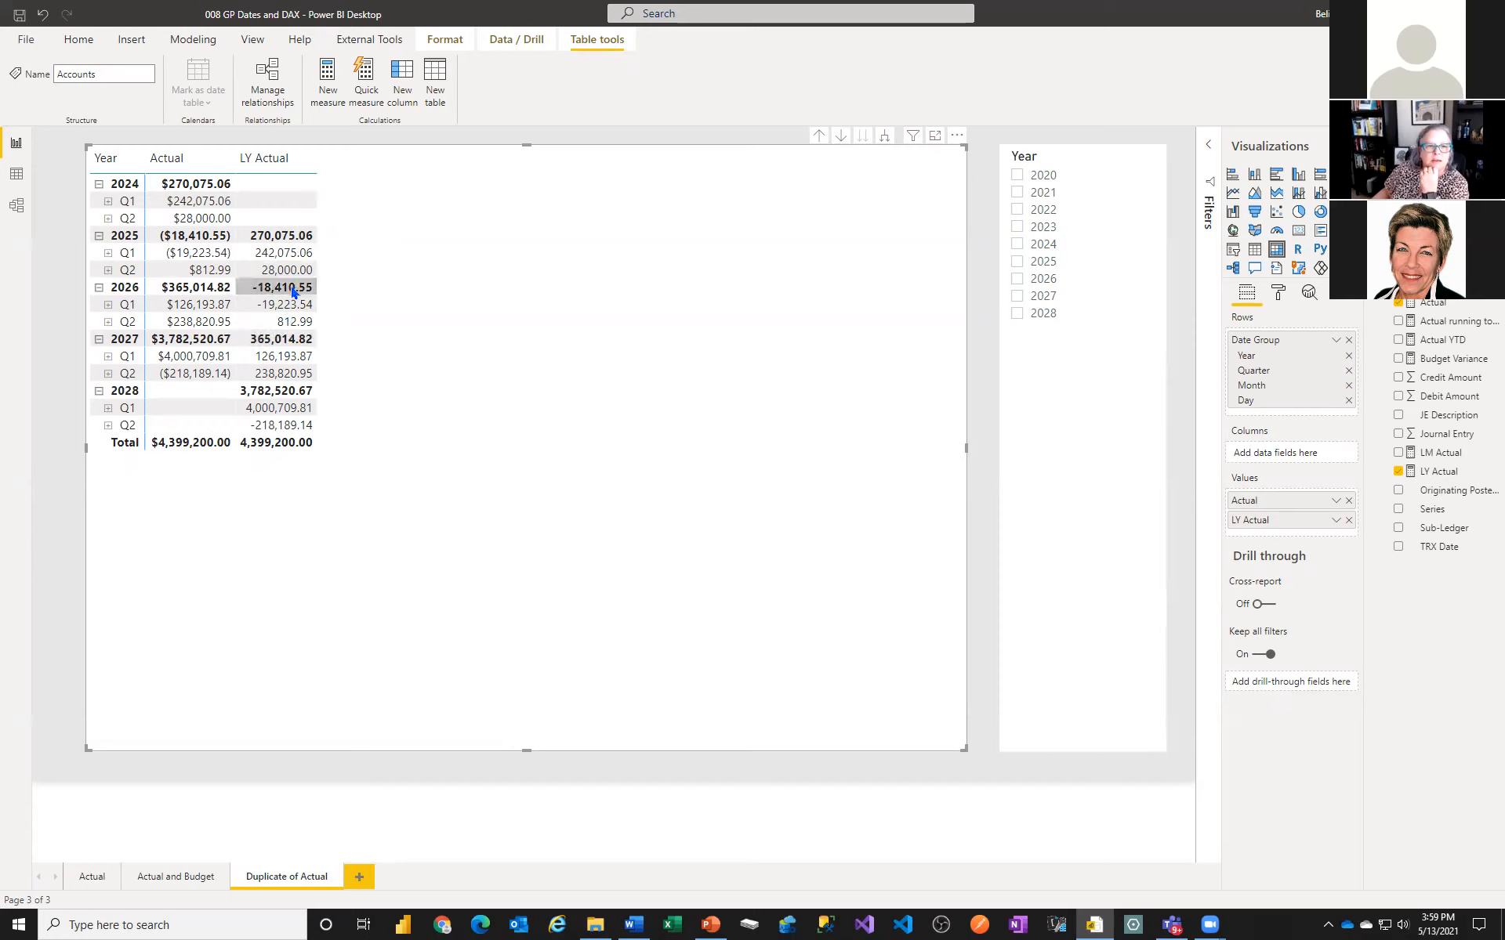
left_click(108, 219)
left_click(108, 218)
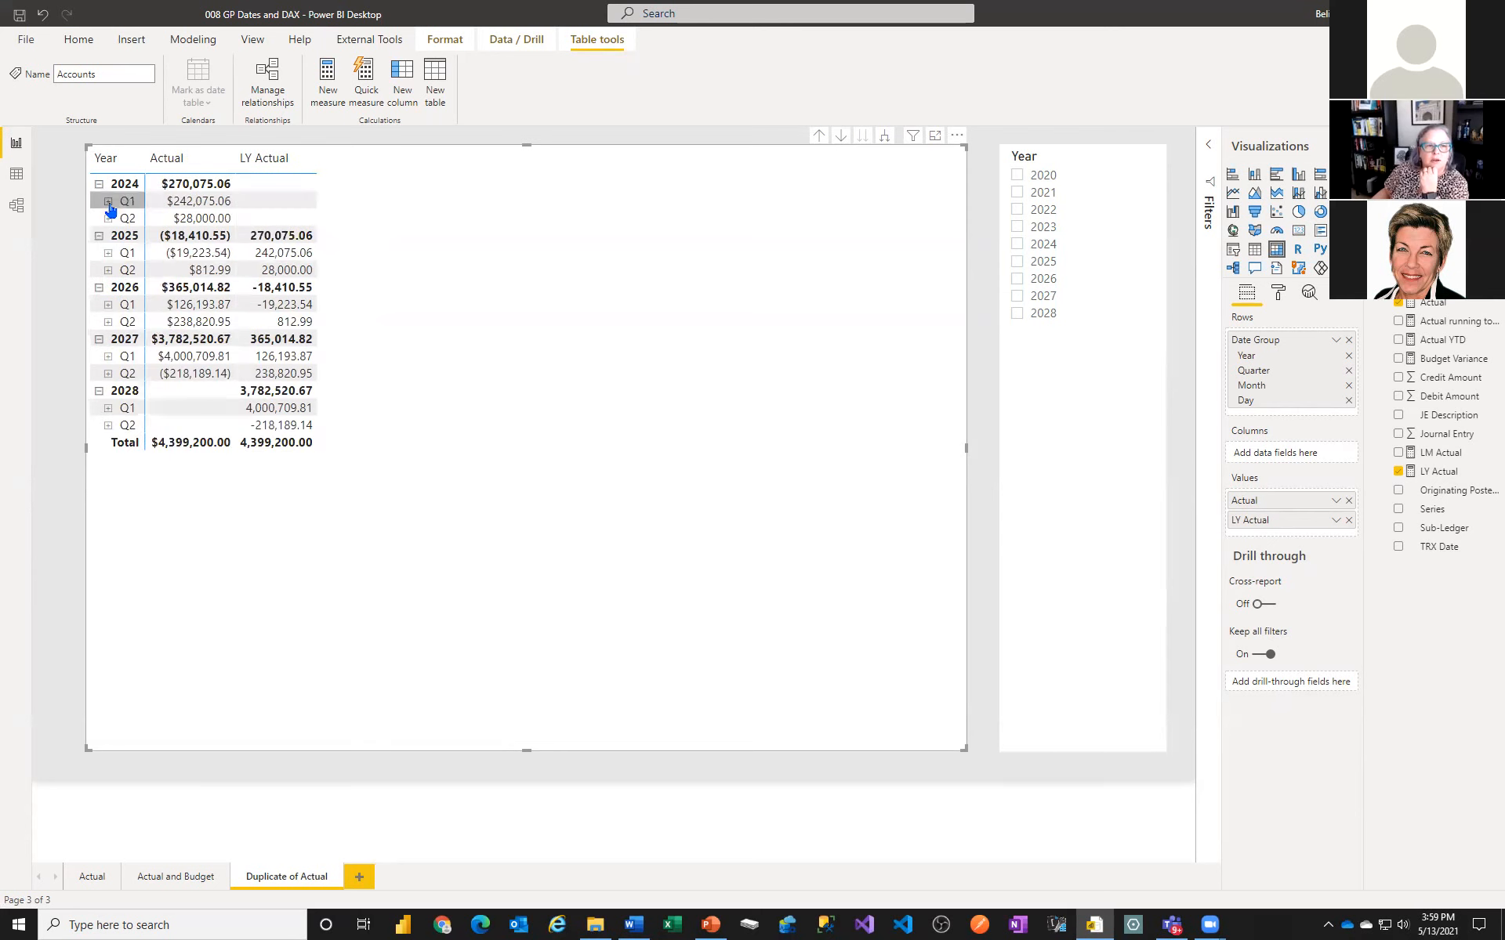
left_click(108, 202)
left_click(108, 201)
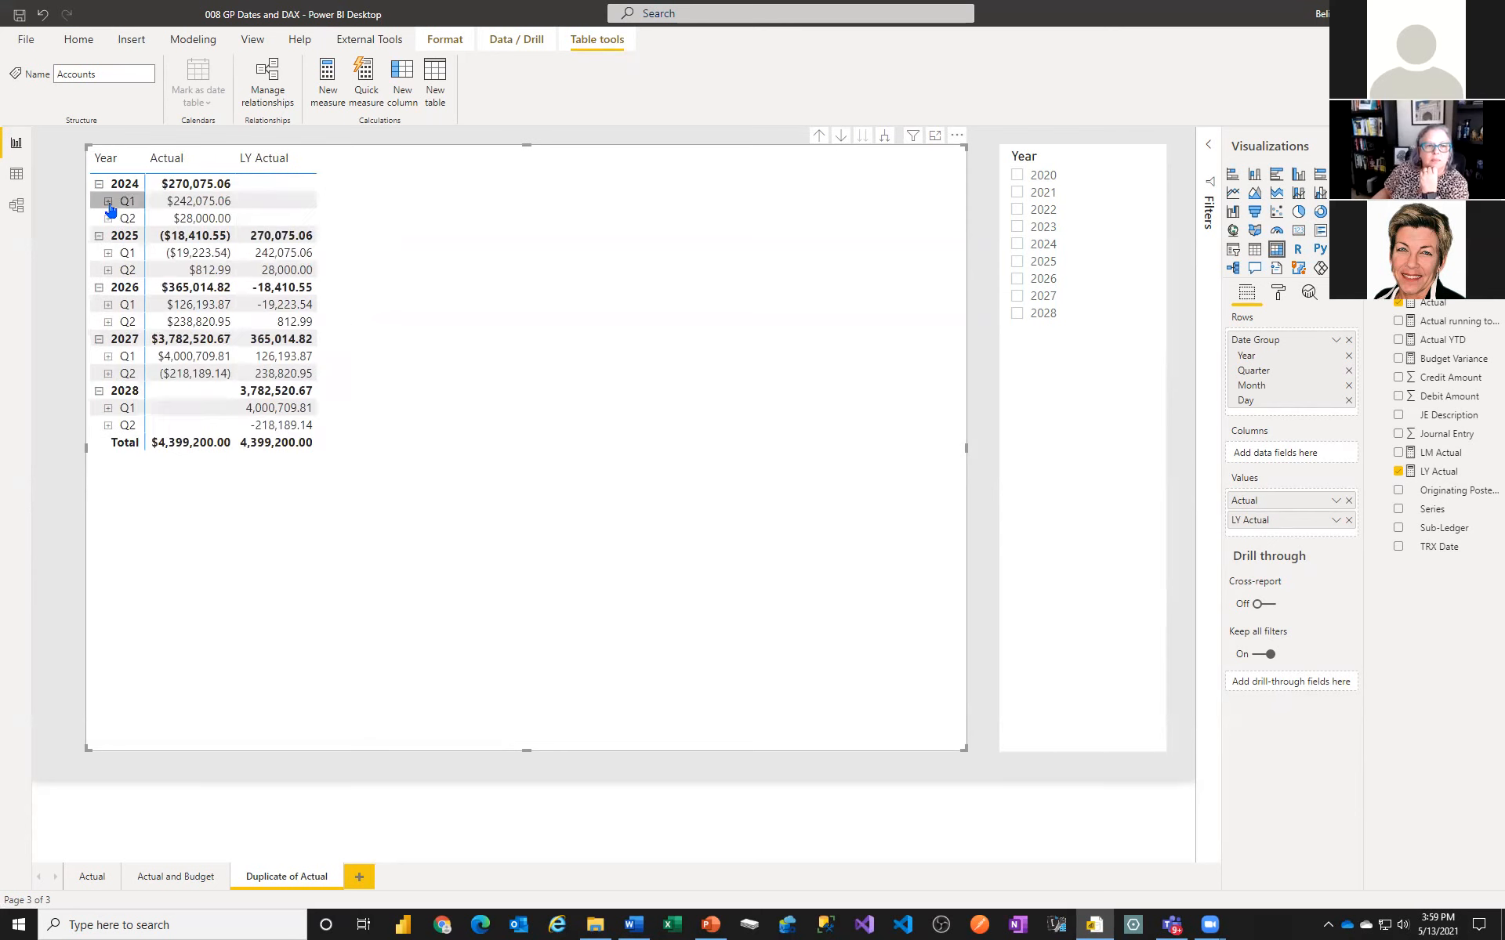
left_click(108, 253)
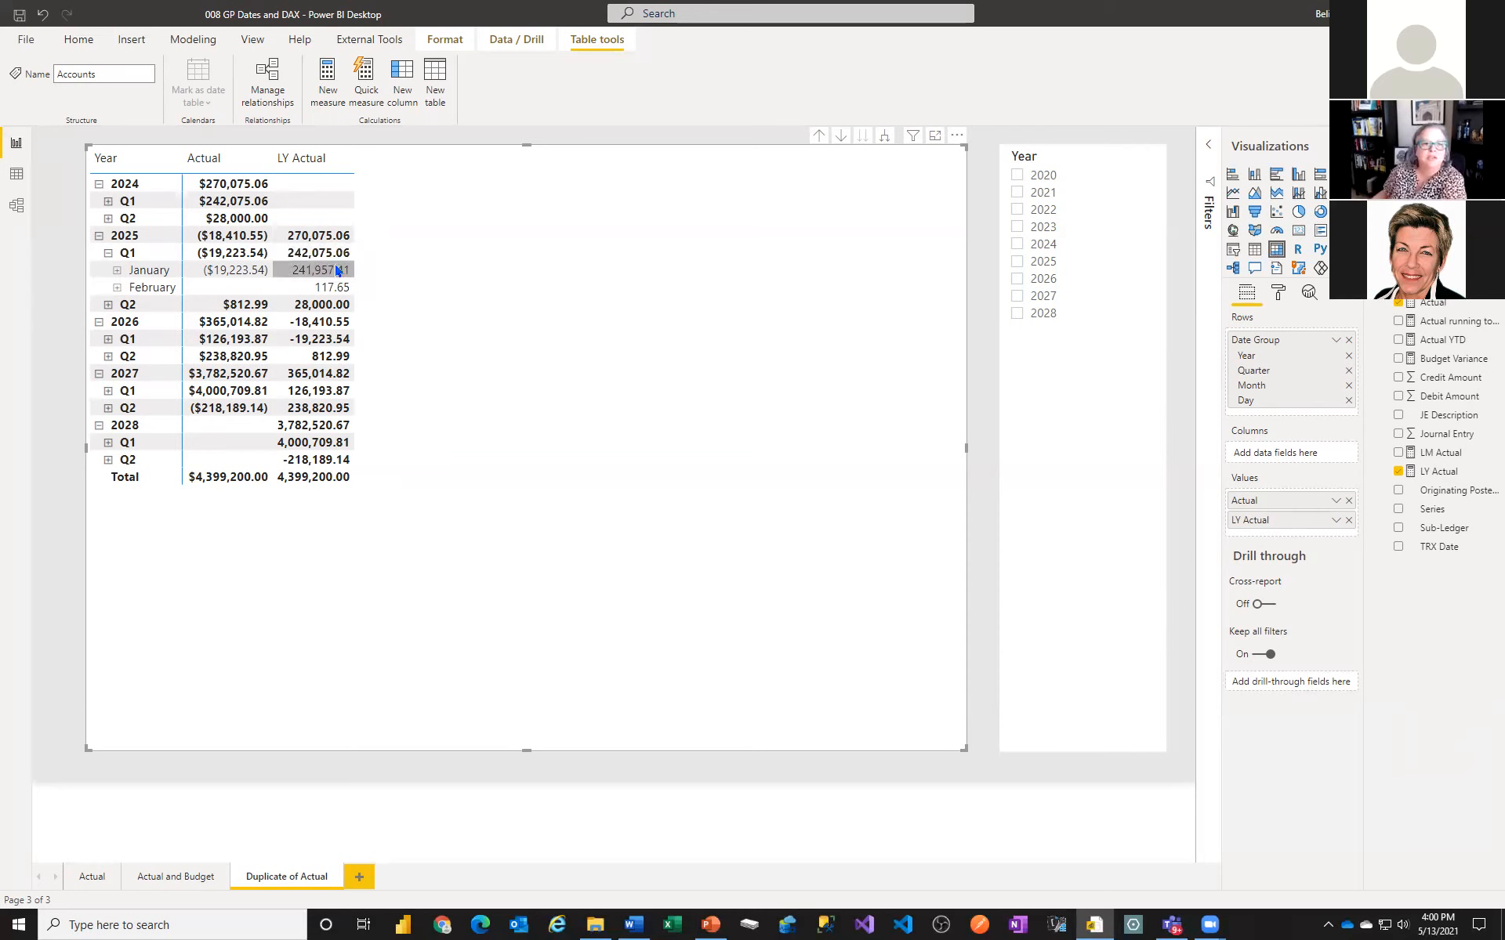
Set the matrix's row subtotal position to Bottom and turn on subtotals per row level
left_click(1278, 295)
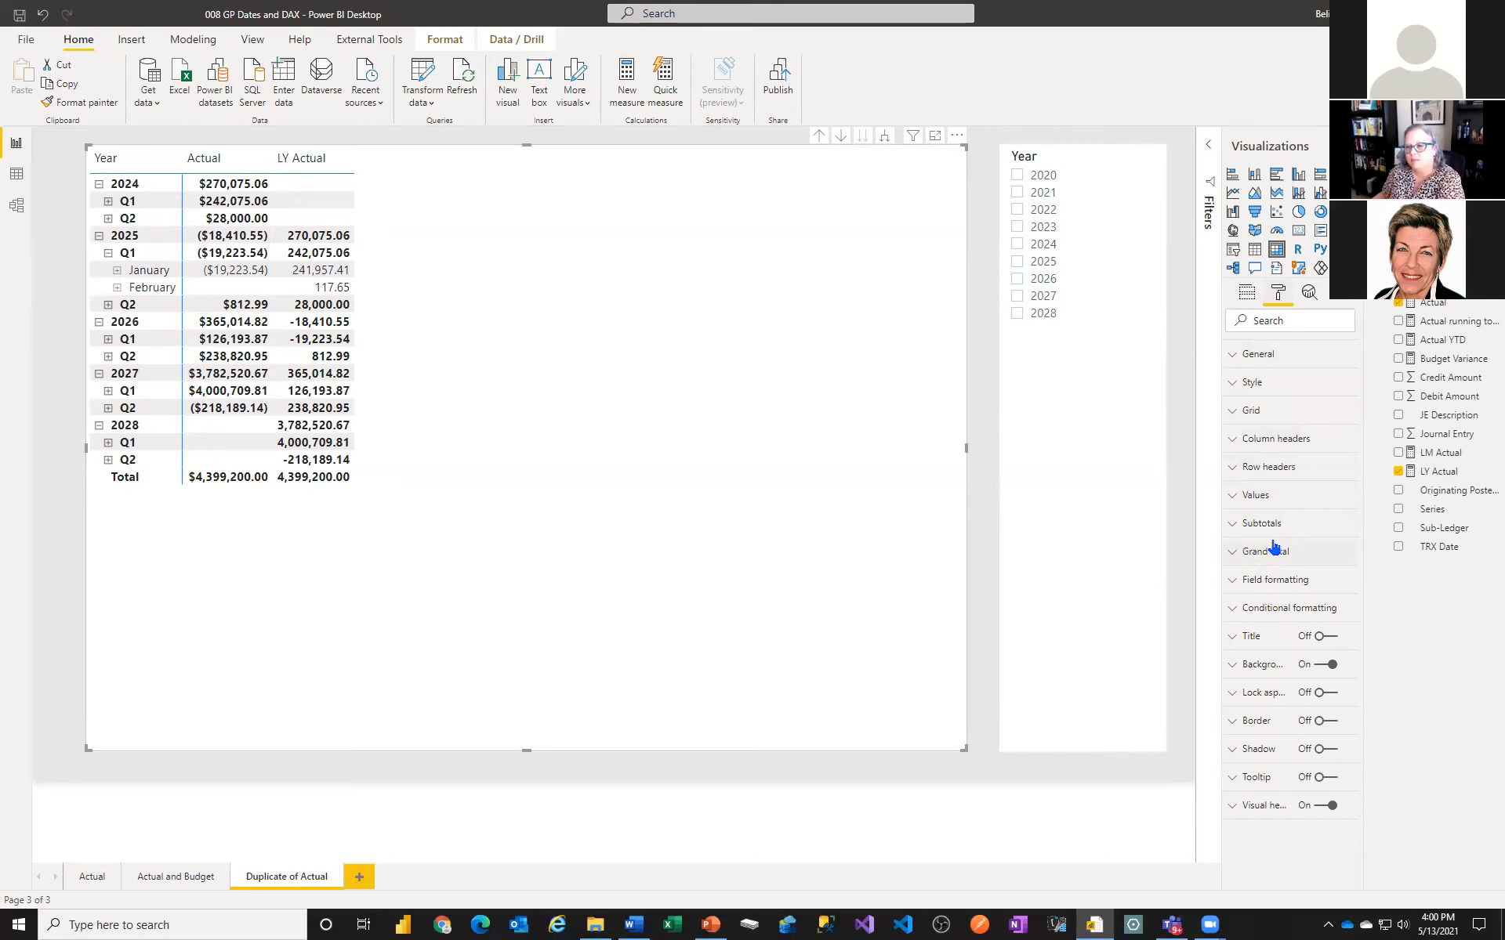
left_click(1236, 527)
scroll(1319, 703, "down", 3)
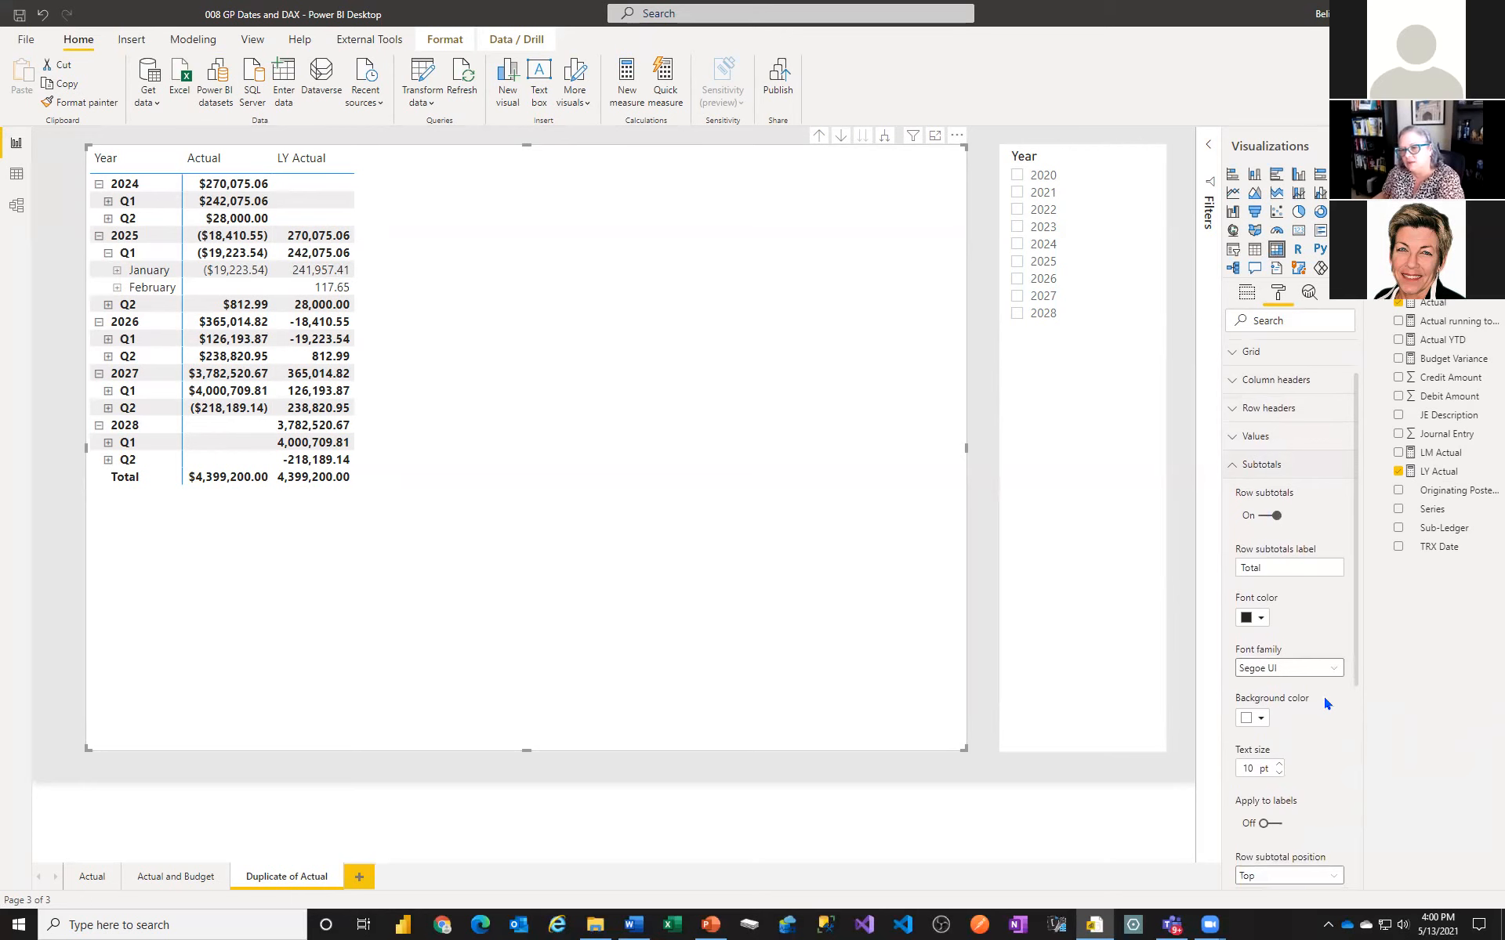
scroll(1333, 659, "down", 3)
left_click(1324, 563)
left_click(1299, 600)
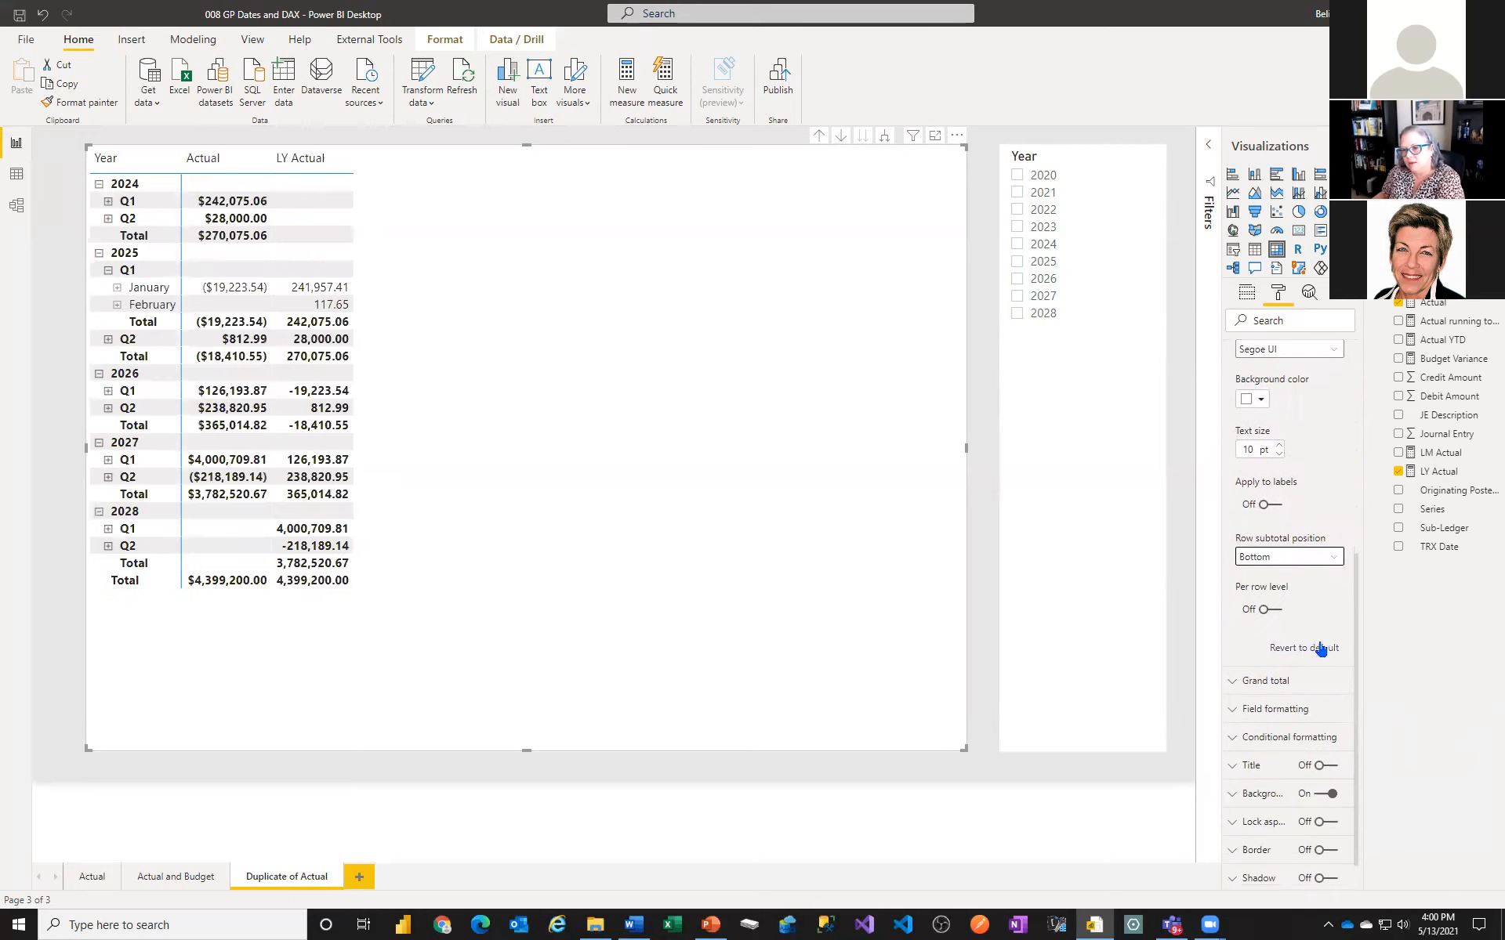
scroll(1303, 604, "down", 1)
left_click(1278, 598)
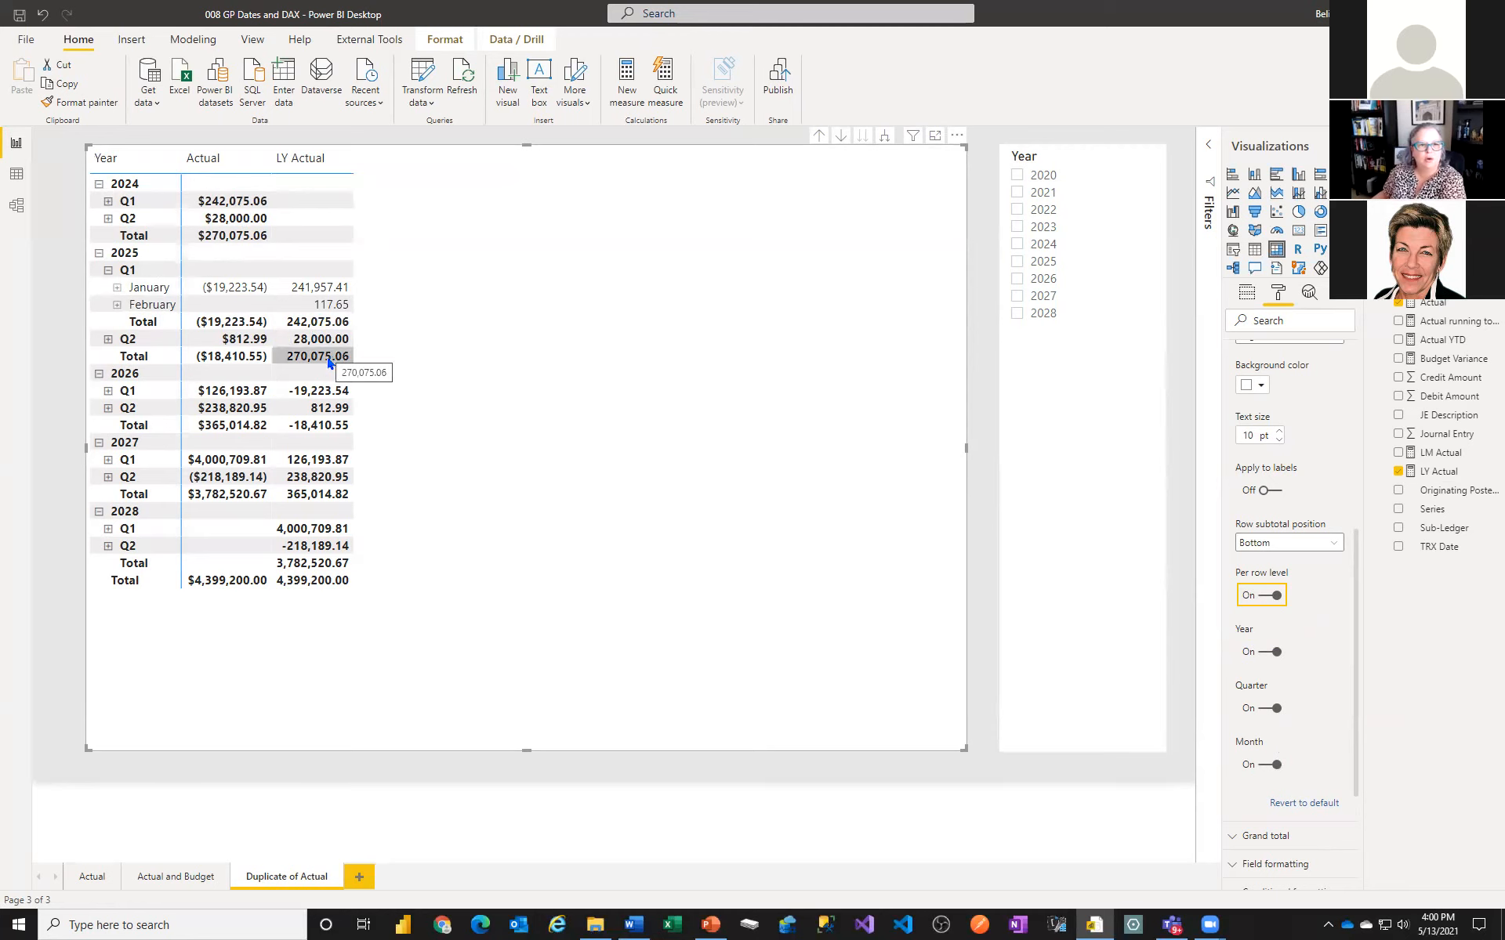
Examine the monthly breakdown of 2024 Q1 in the matrix, and collapse the 2024 and 2025 years
left_click(108, 201)
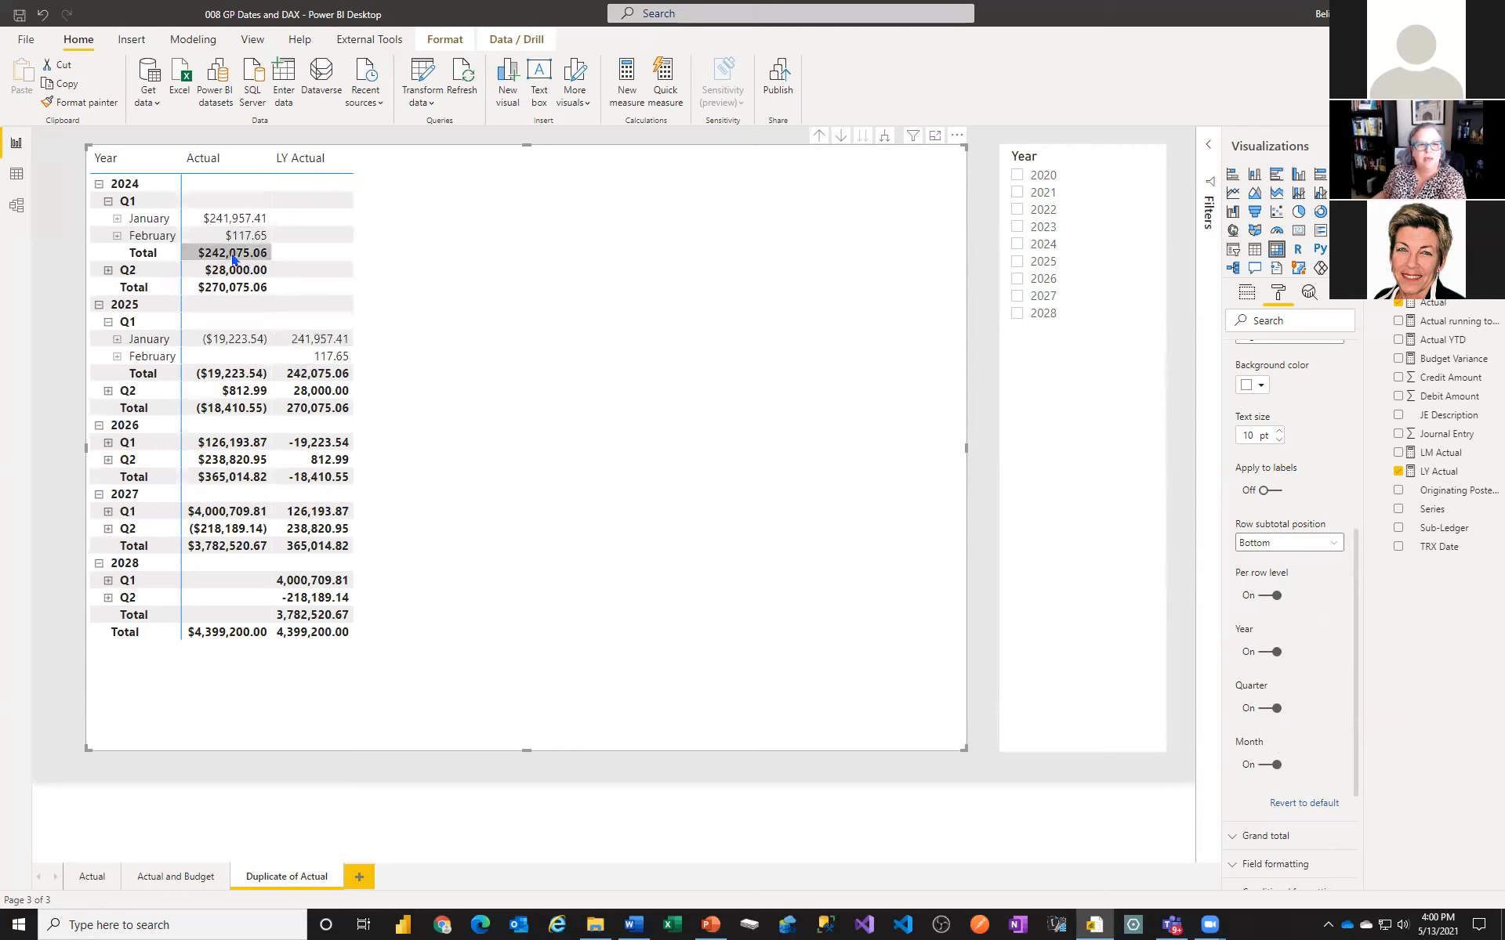
left_click(108, 201)
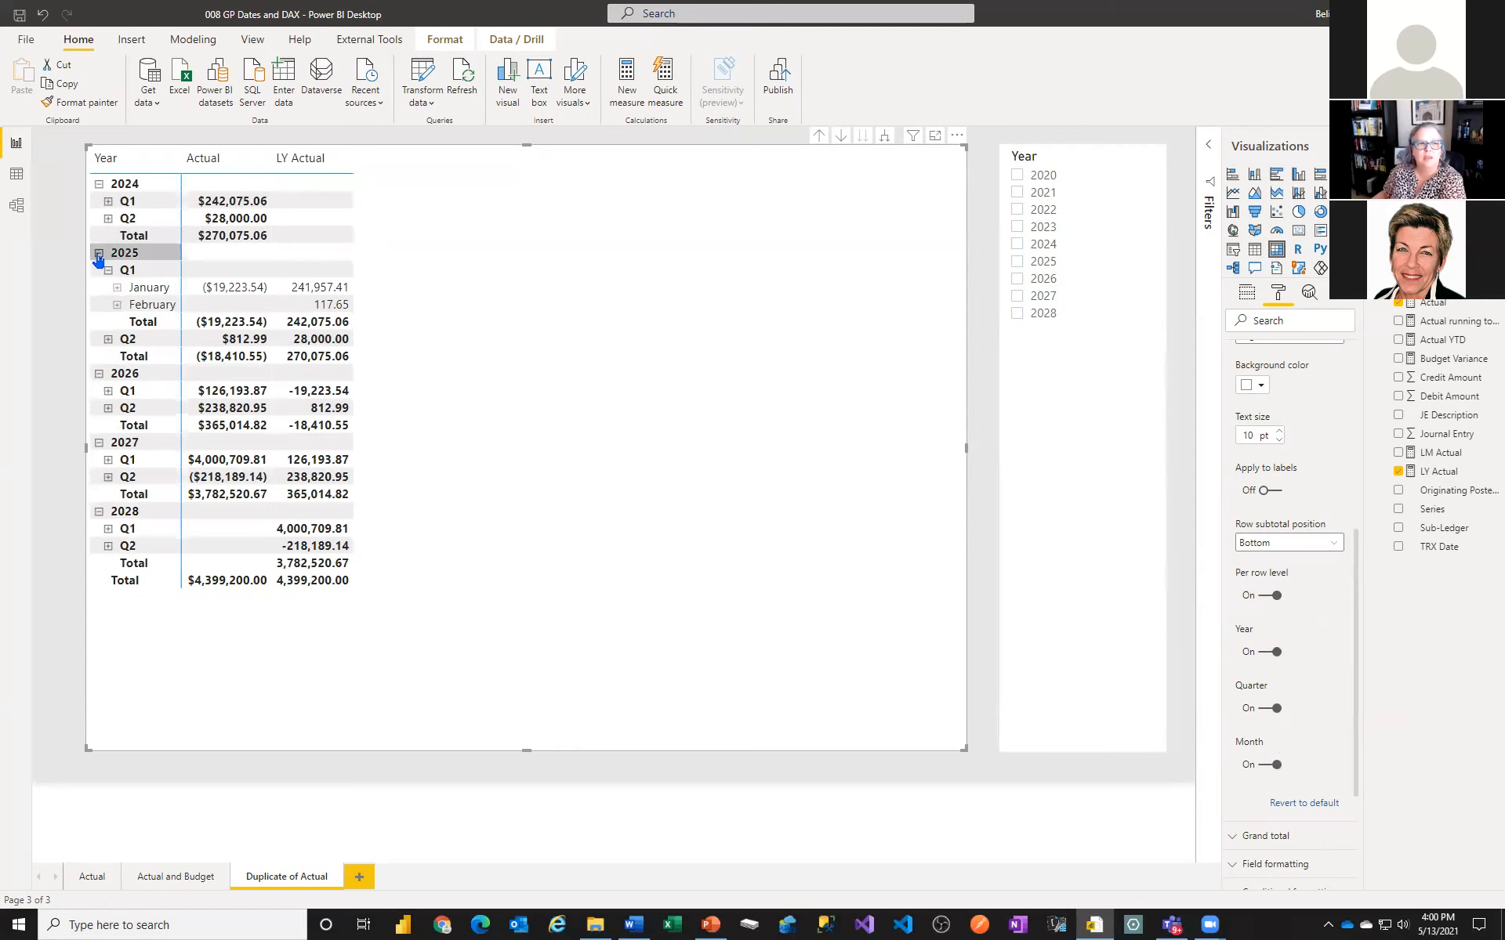
left_click(99, 253)
left_click(99, 183)
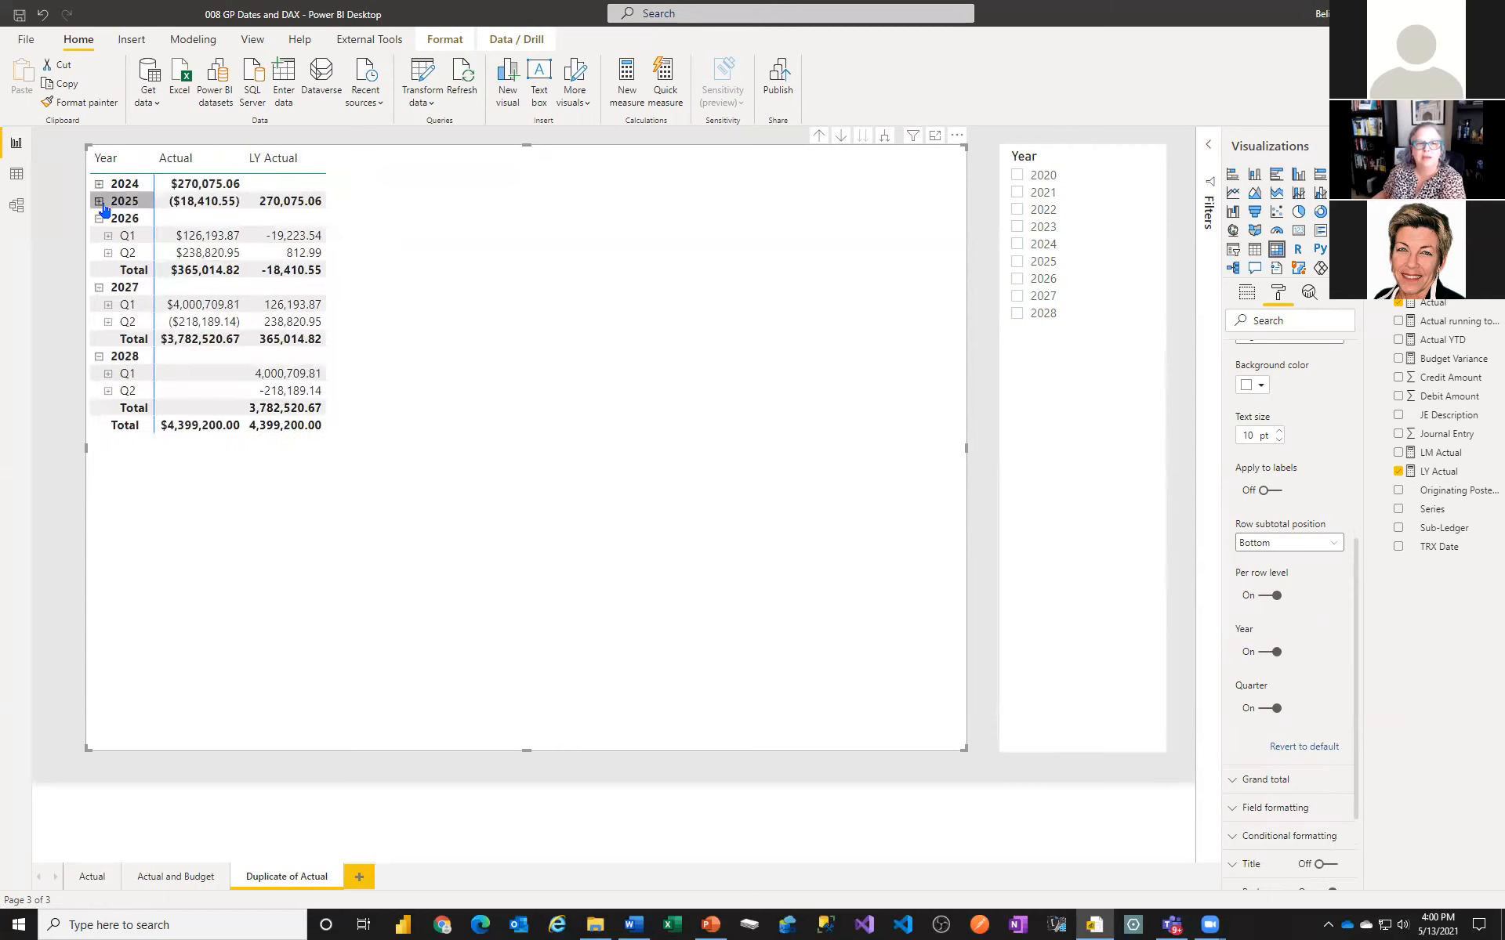